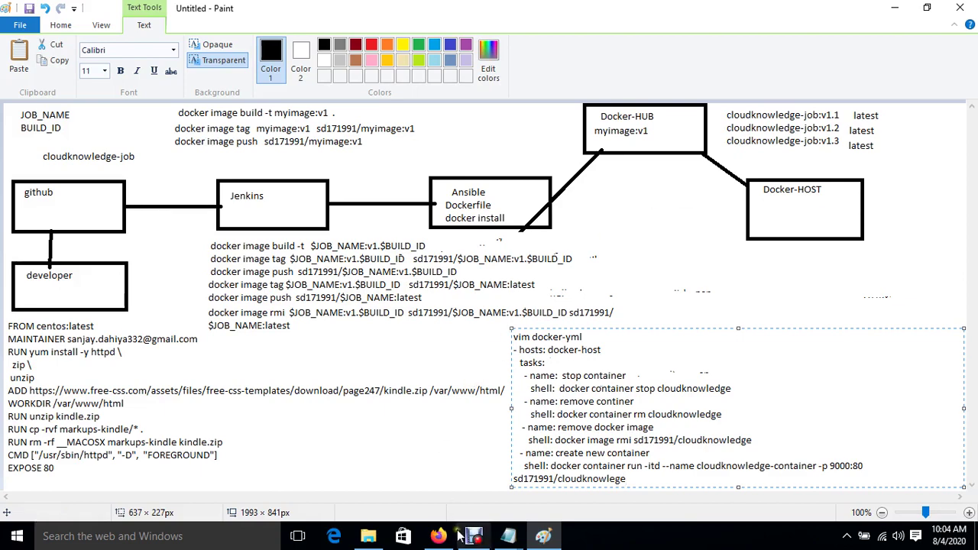
Reload the EC2 Instances list to confirm it is empty, checking the Paint diagram in between.
mouse_move(445, 538)
left_click(429, 500)
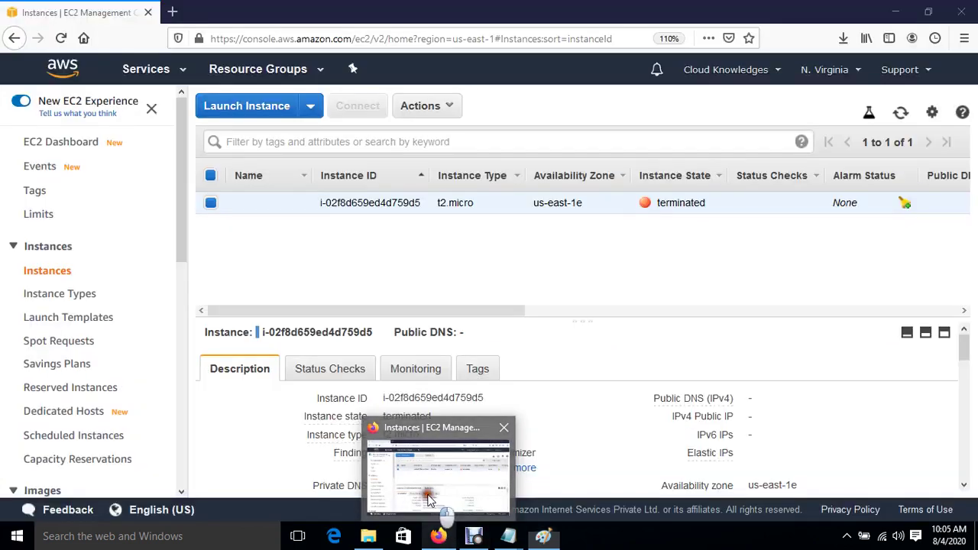
left_click(901, 113)
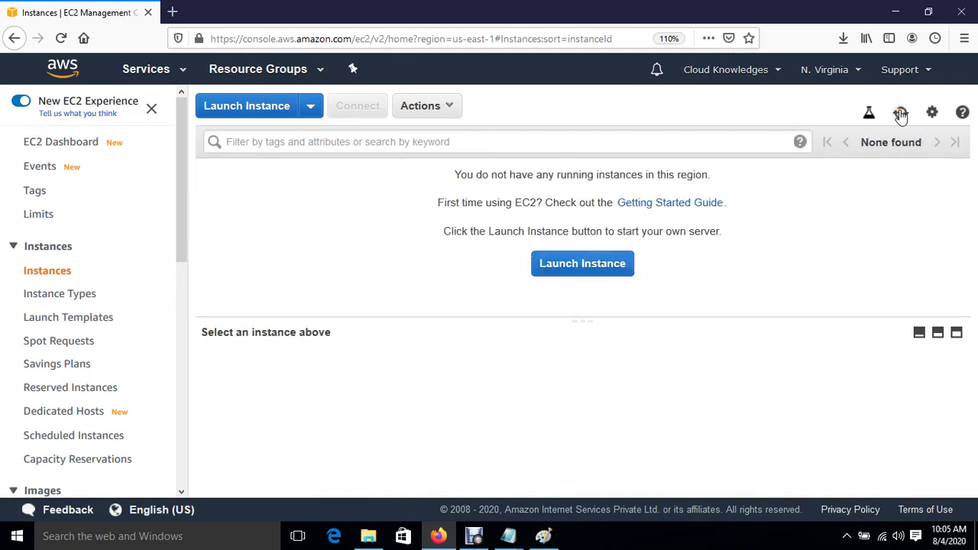
left_click(544, 536)
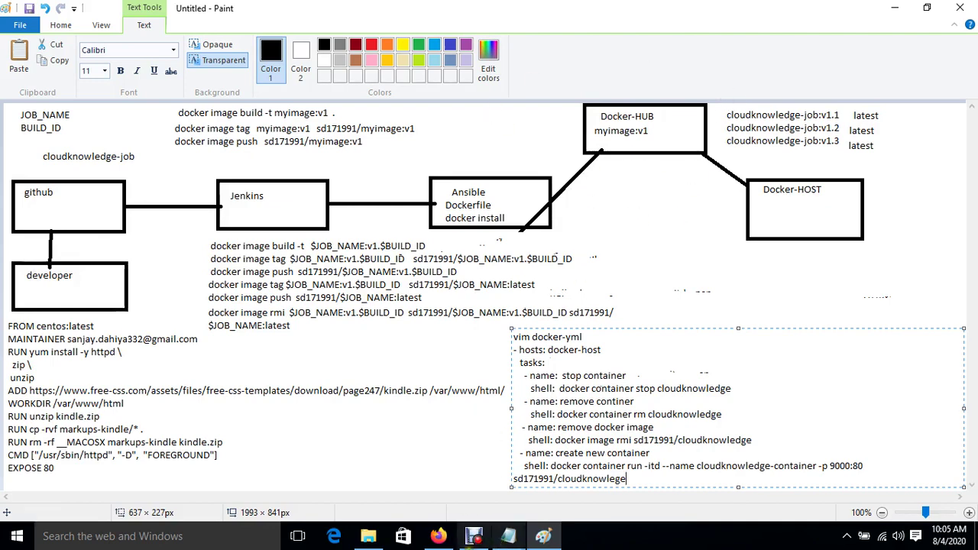
key("alt+Tab")
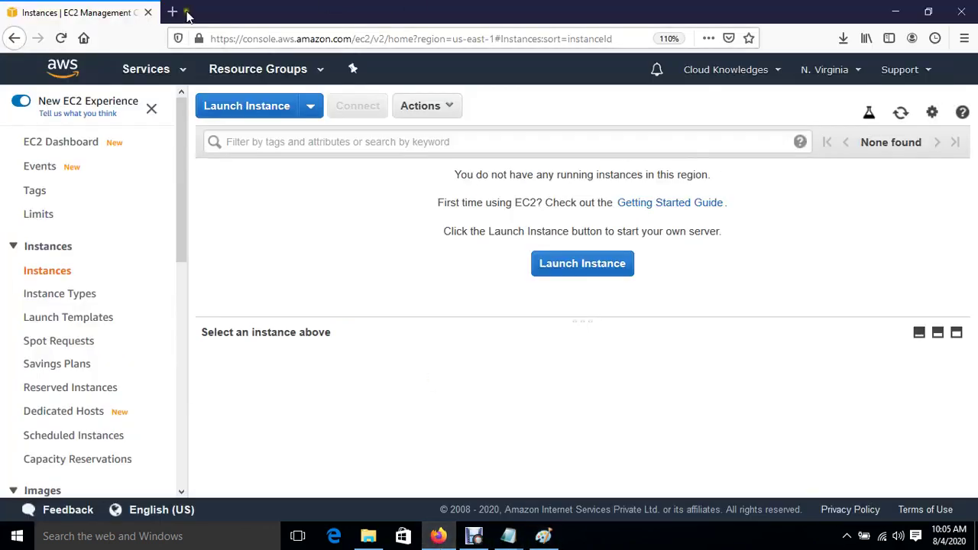
left_click(174, 13)
Search Google for 'docker hub login' and open the signed-in Docker Hub repositories page.
left_click(310, 42)
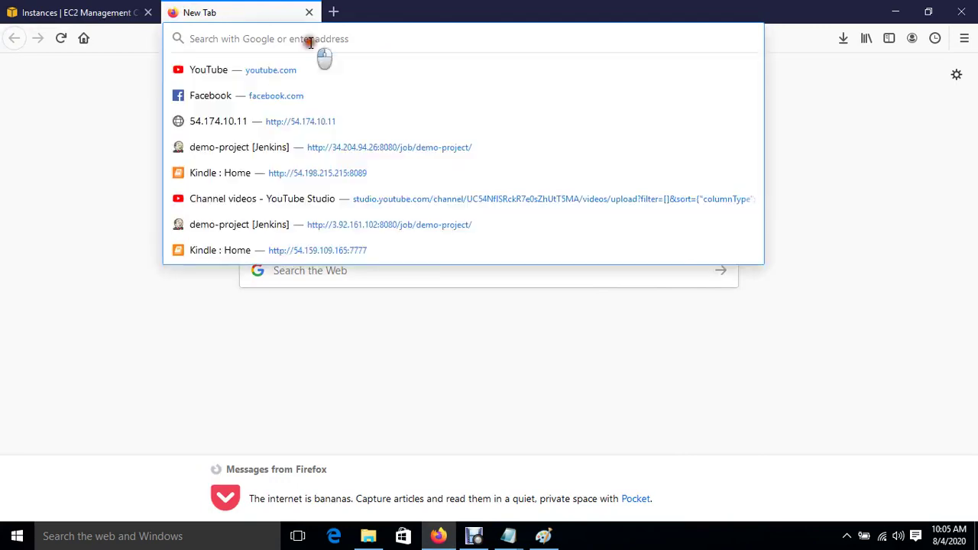
type("google.com")
key("Return")
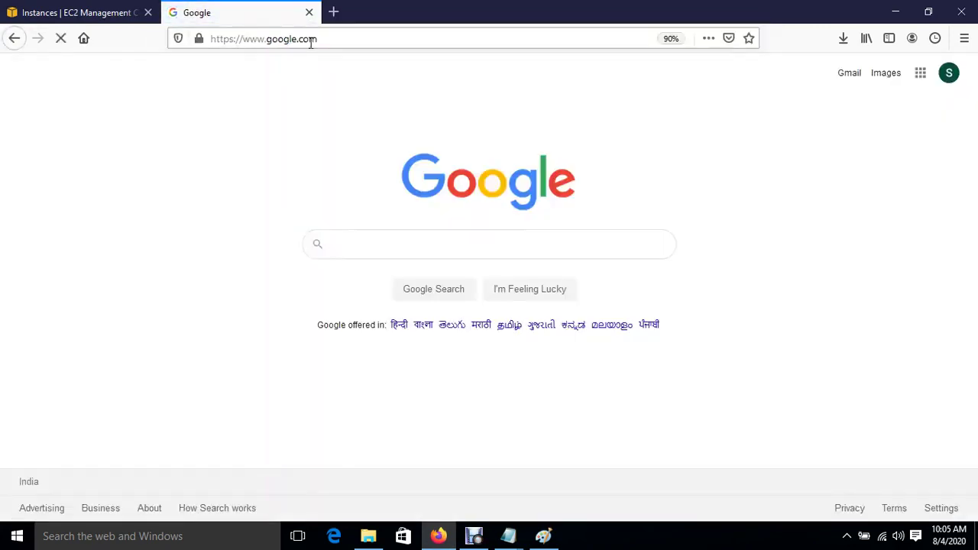
type("docker")
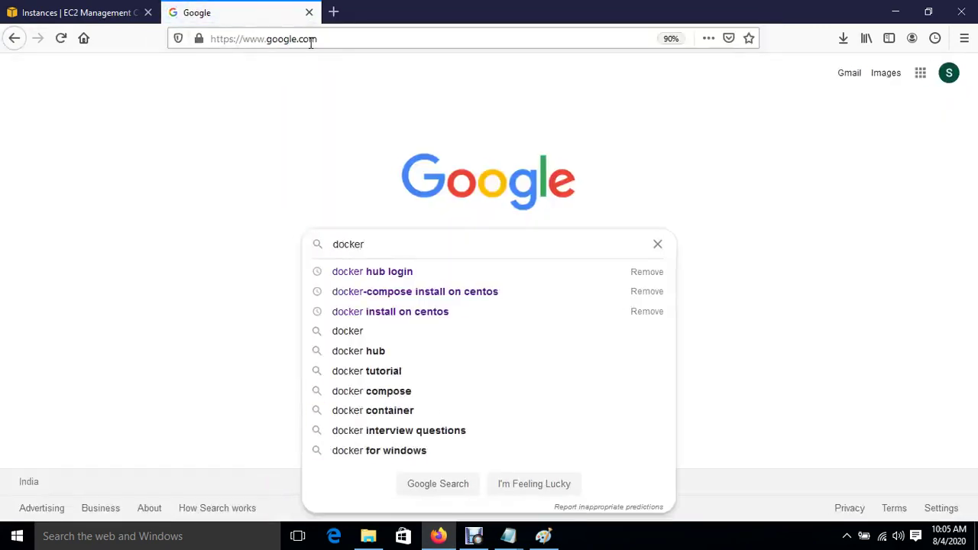
key("Down")
key("Return")
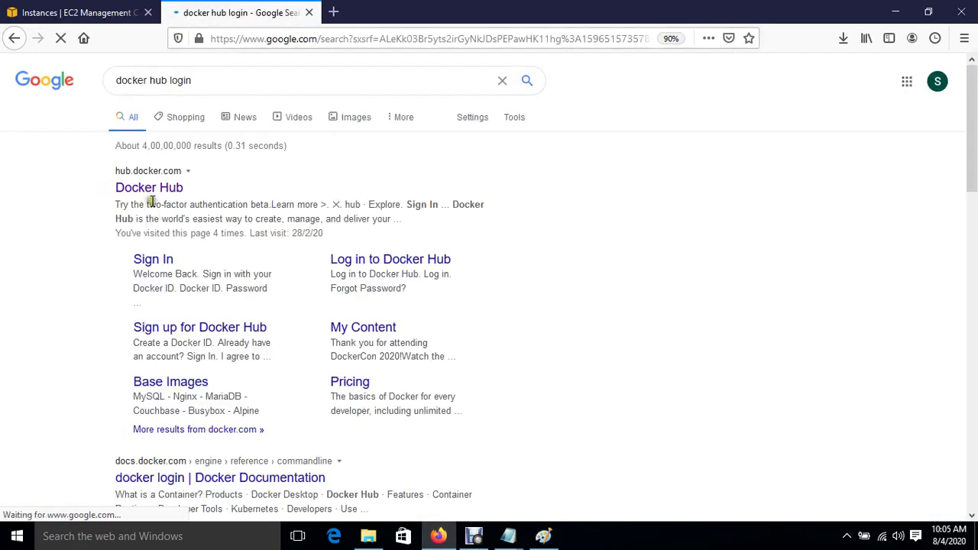
left_click(155, 189)
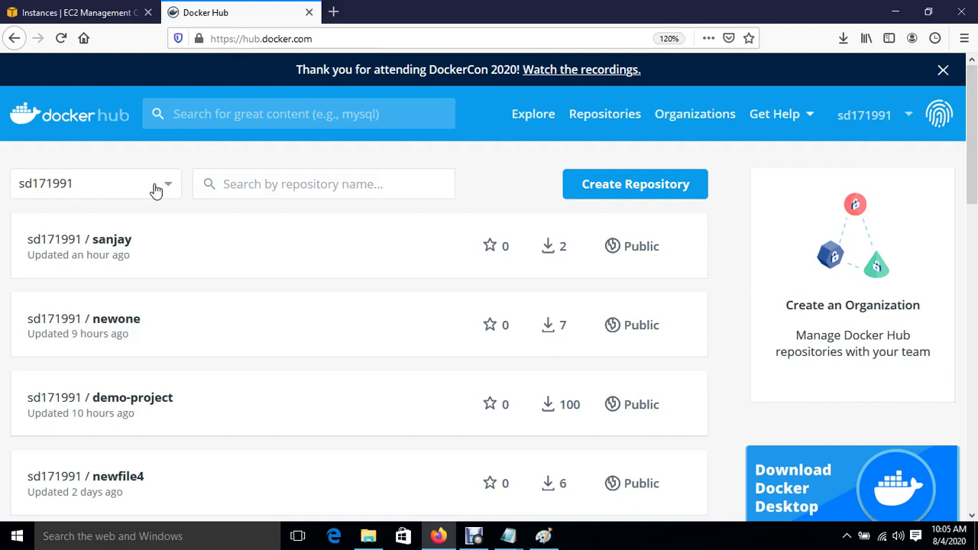
left_click(89, 23)
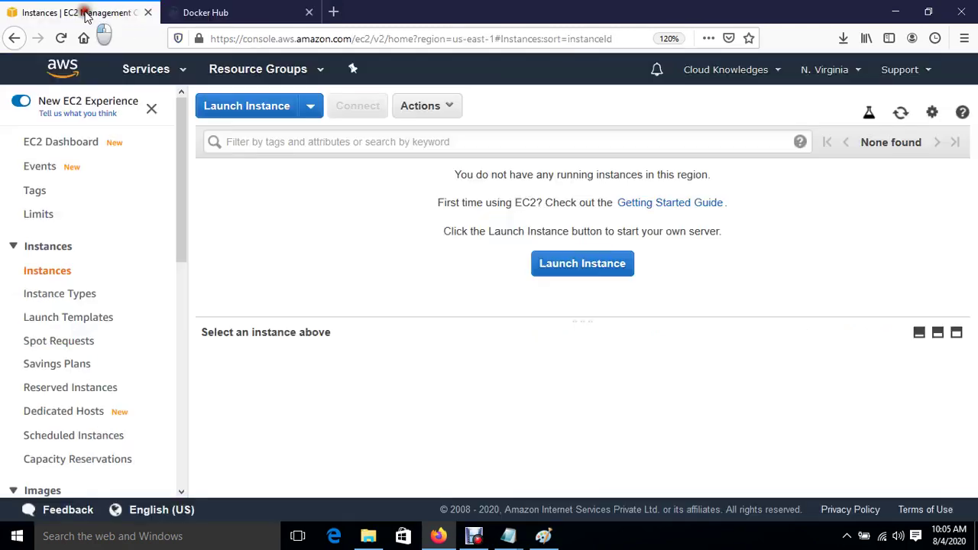
Start a launch with the Amazon Linux 2 image, t2.micro type and an instance count of 3.
left_click(581, 272)
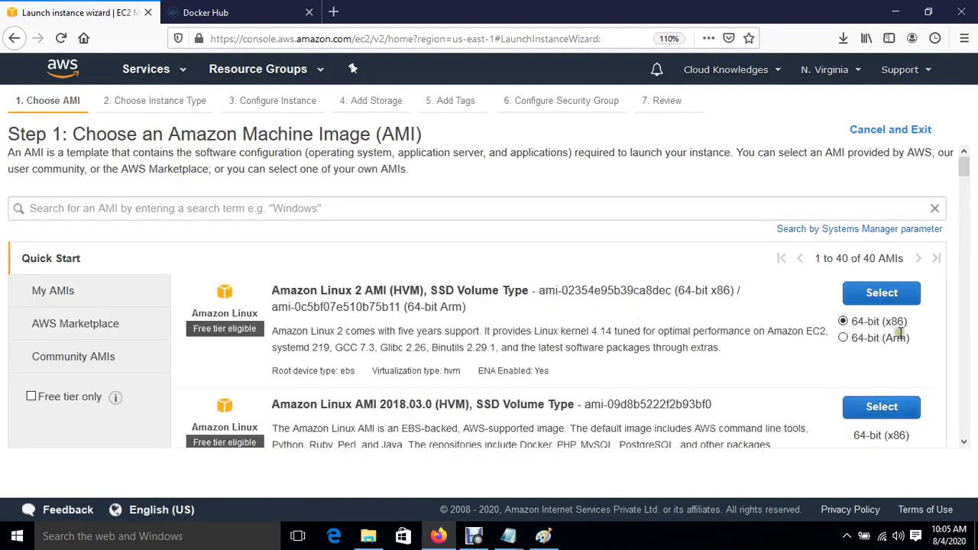
left_click(879, 296)
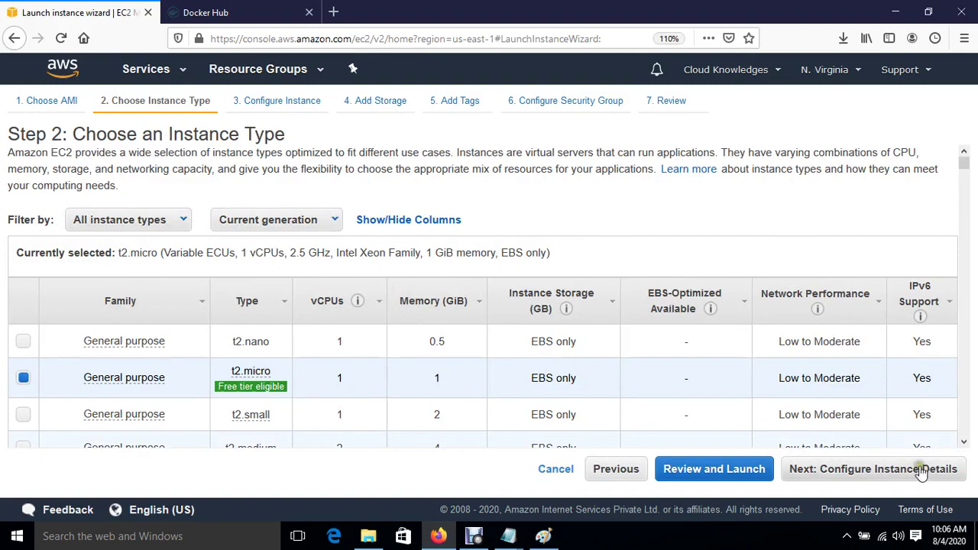
left_click(922, 471)
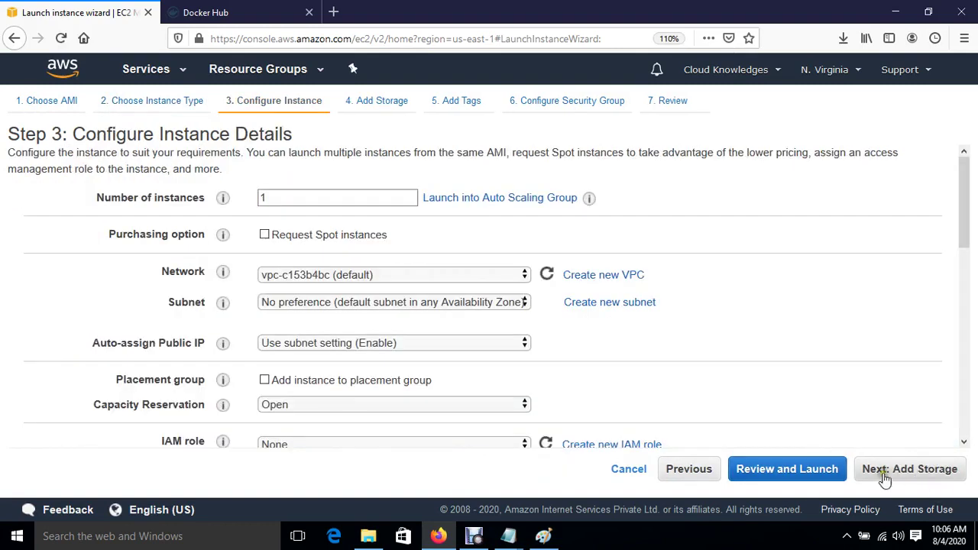
double_click(305, 198)
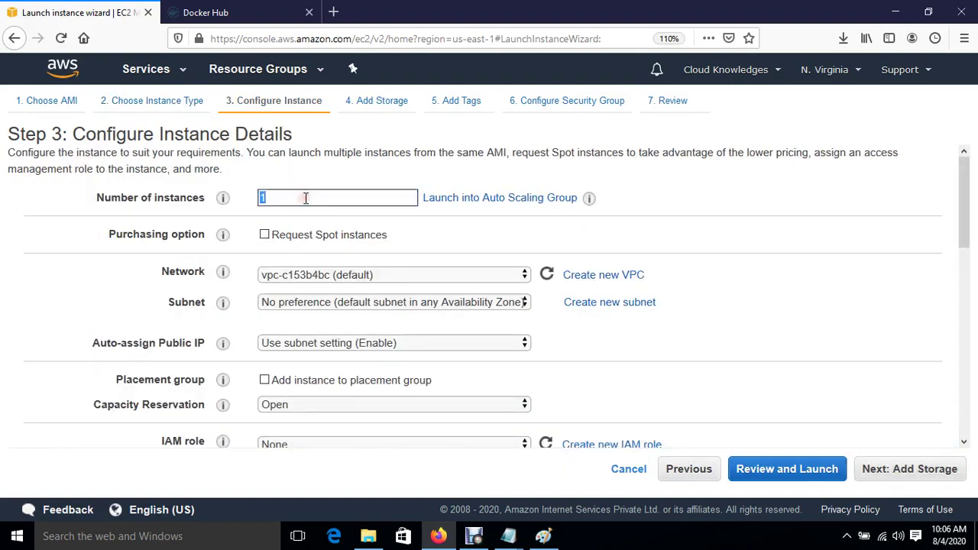
left_click(909, 473)
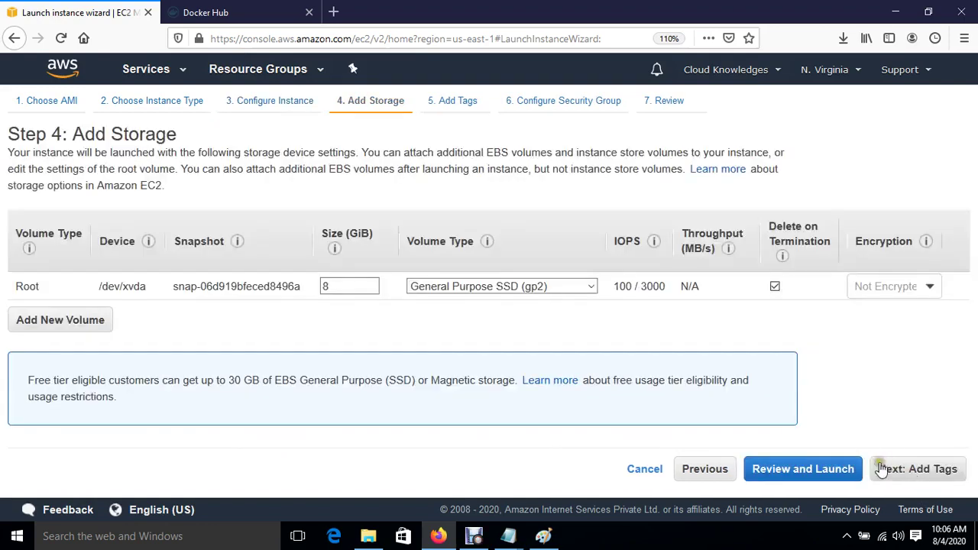
Set the security group rule type to All traffic and go to the launch review.
left_click(930, 473)
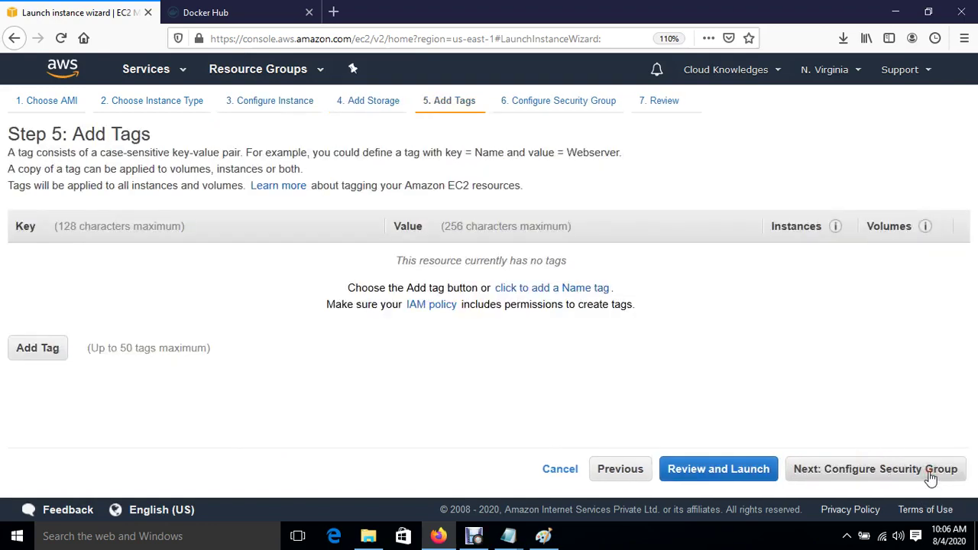
left_click(930, 473)
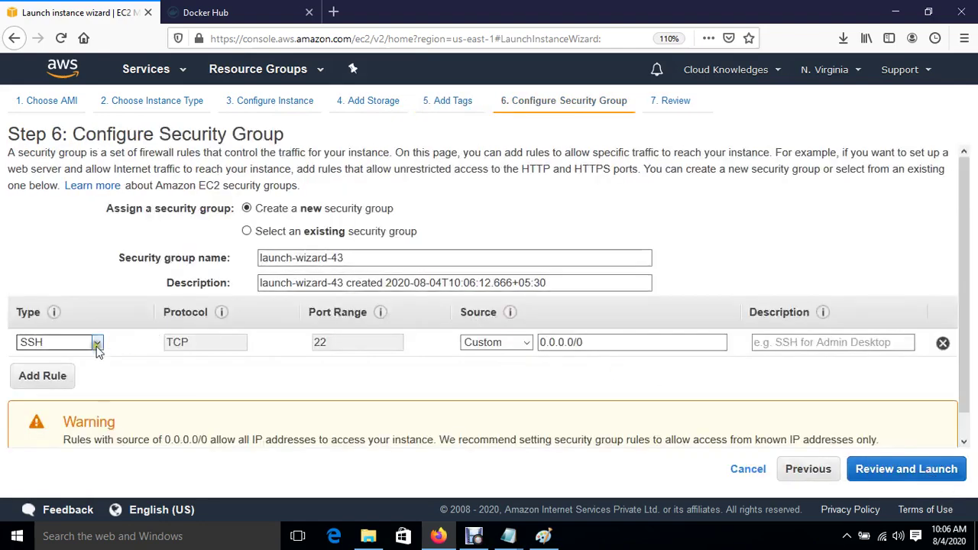
left_click(97, 344)
left_click(57, 240)
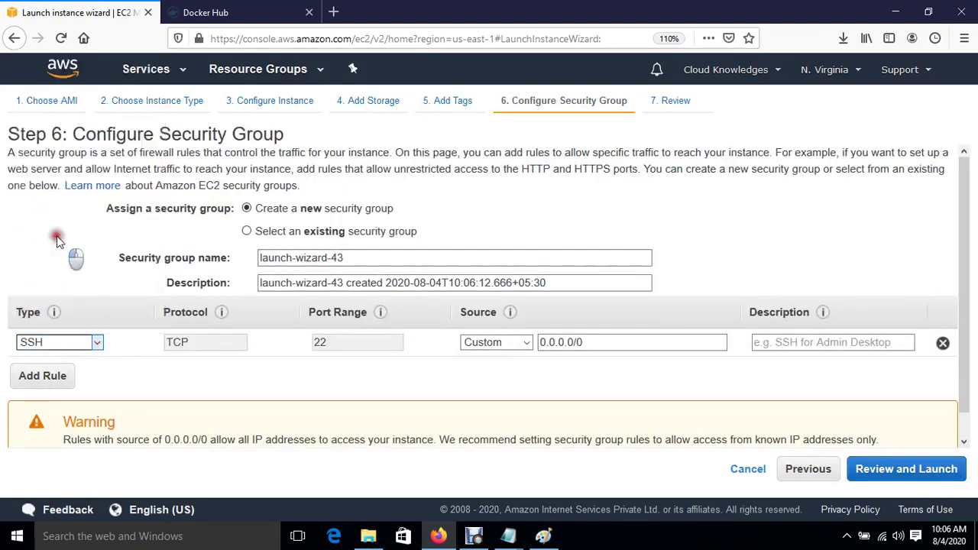
left_click(903, 469)
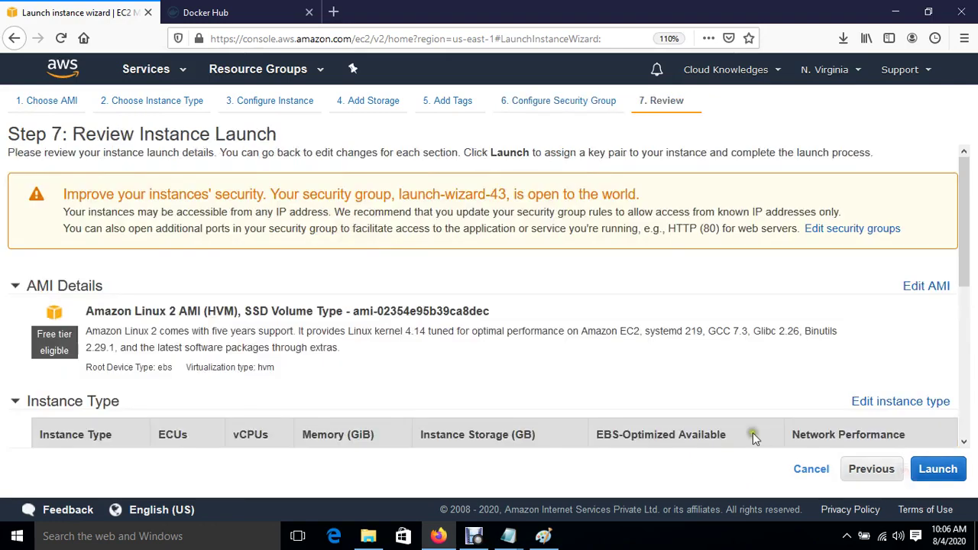
Launch the three instances with the Jenkins key pair and view them in the list.
left_click(938, 469)
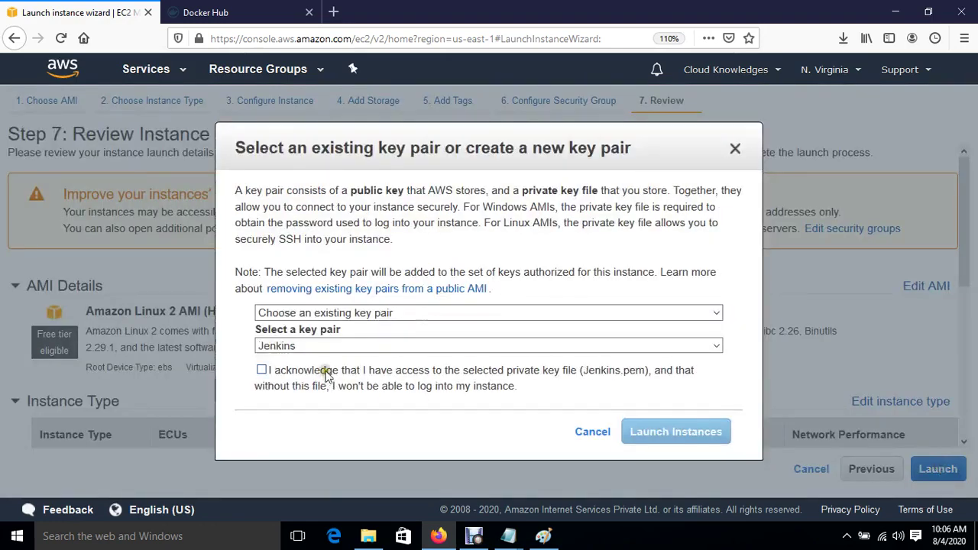
left_click(324, 371)
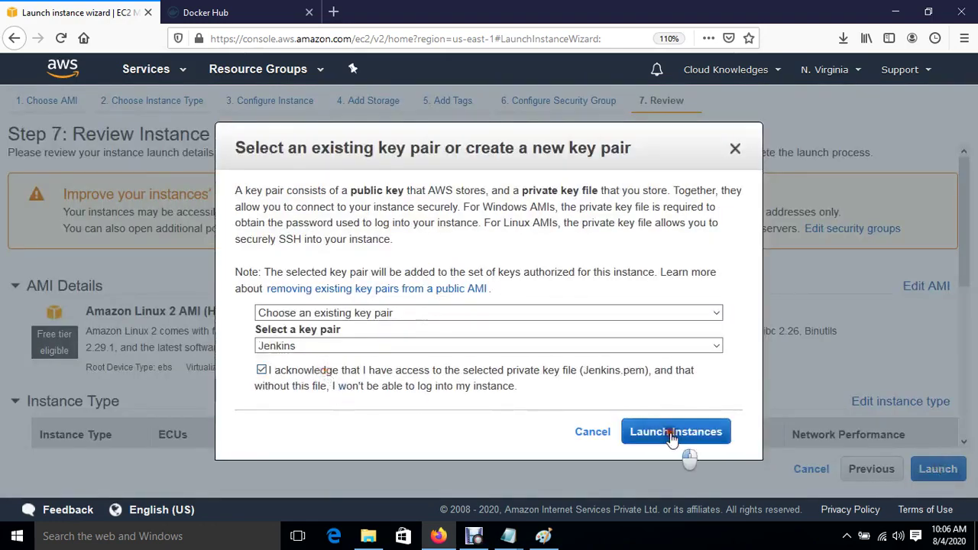
left_click(678, 434)
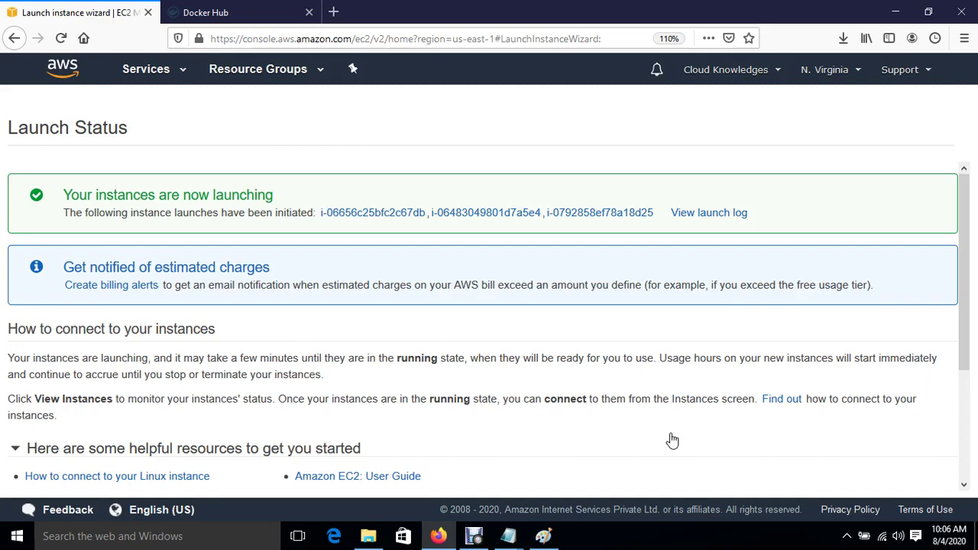
scroll(673, 441, "down", 3)
left_click(897, 479)
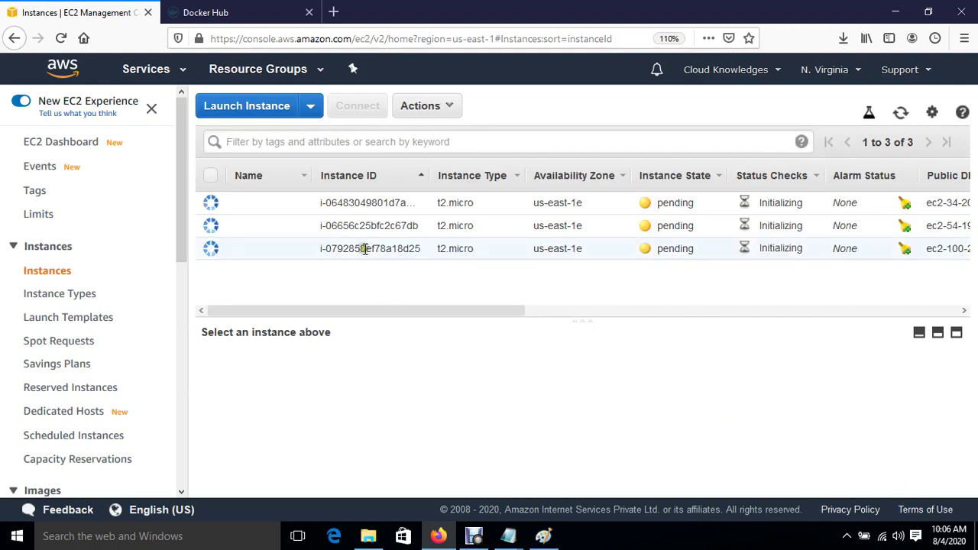
Name the three new instances Jenkins, Ansible and Docker-HOST.
left_click(299, 206)
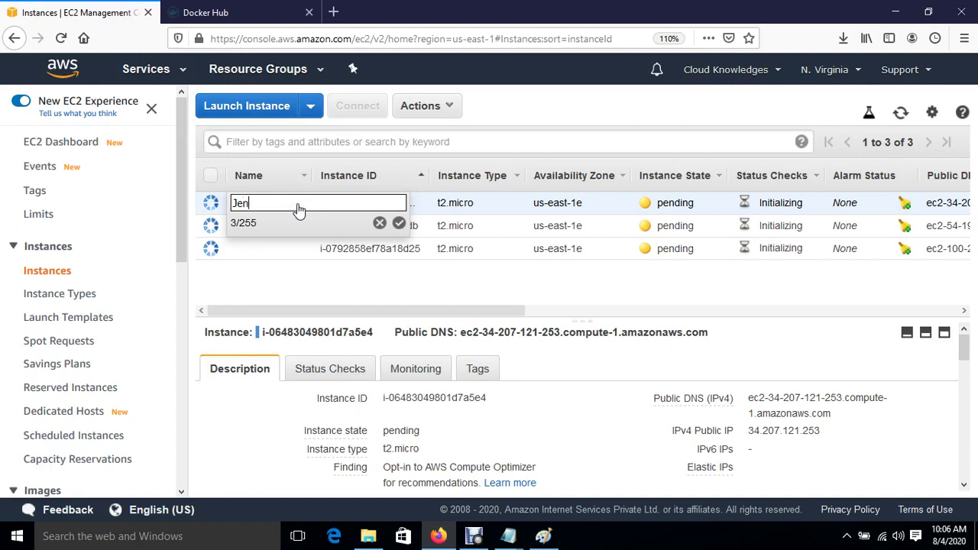
key("Return")
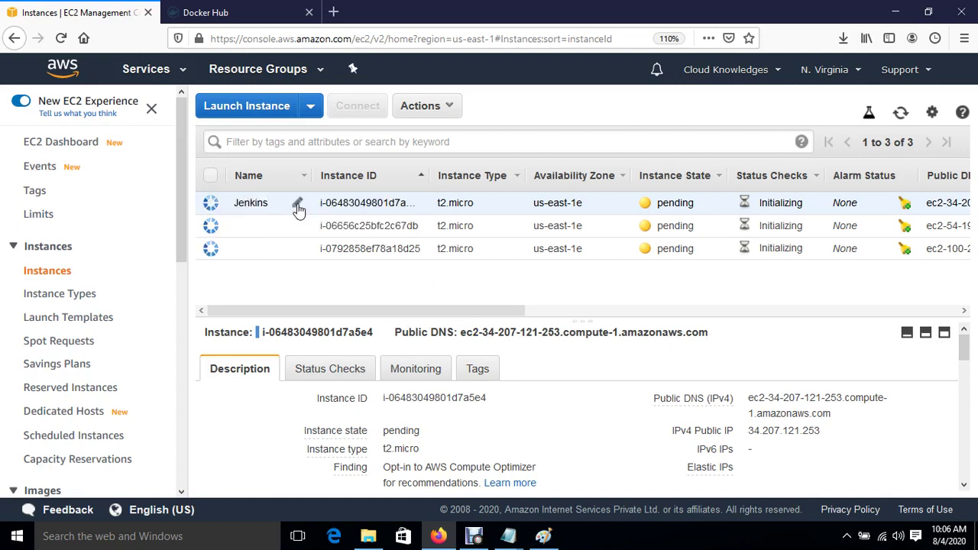
left_click(298, 228)
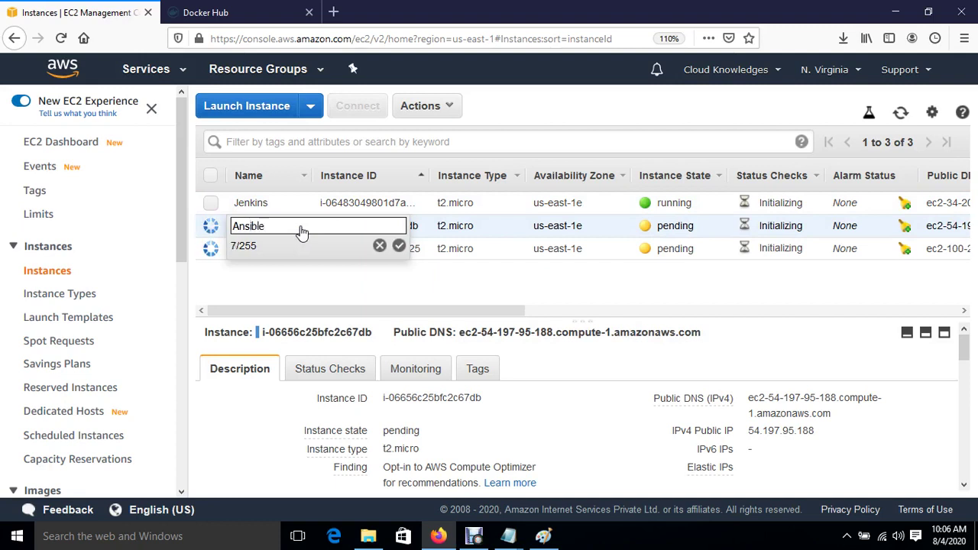
key("Return")
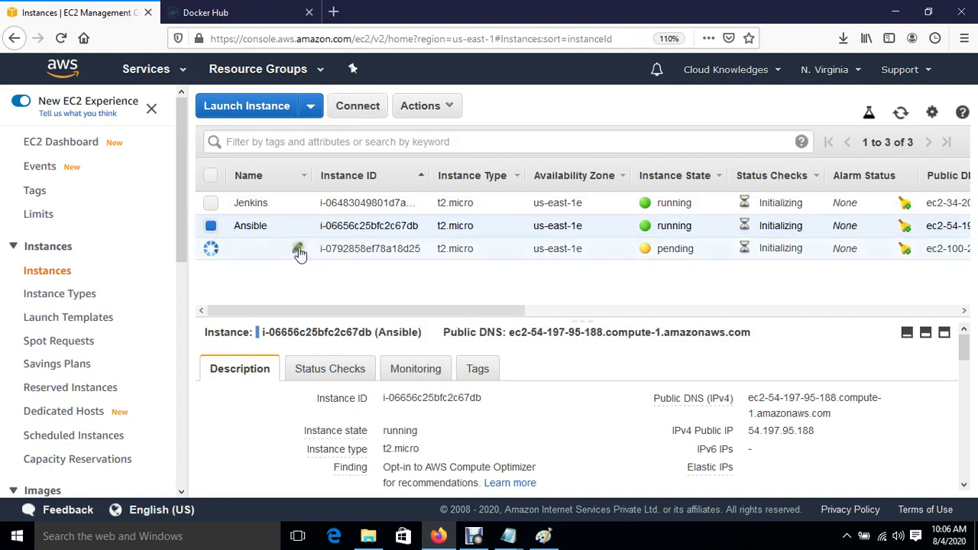
left_click(299, 250)
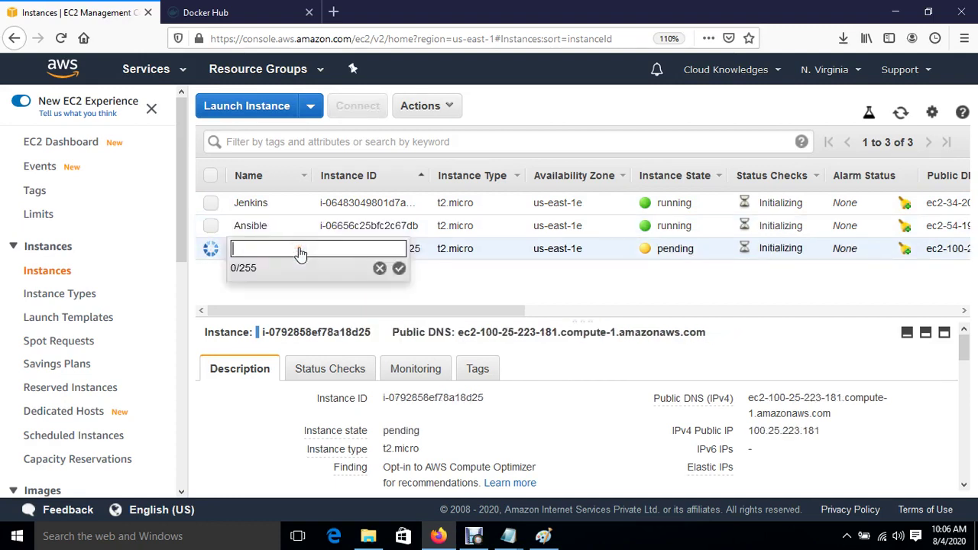
type("Docker-HOST")
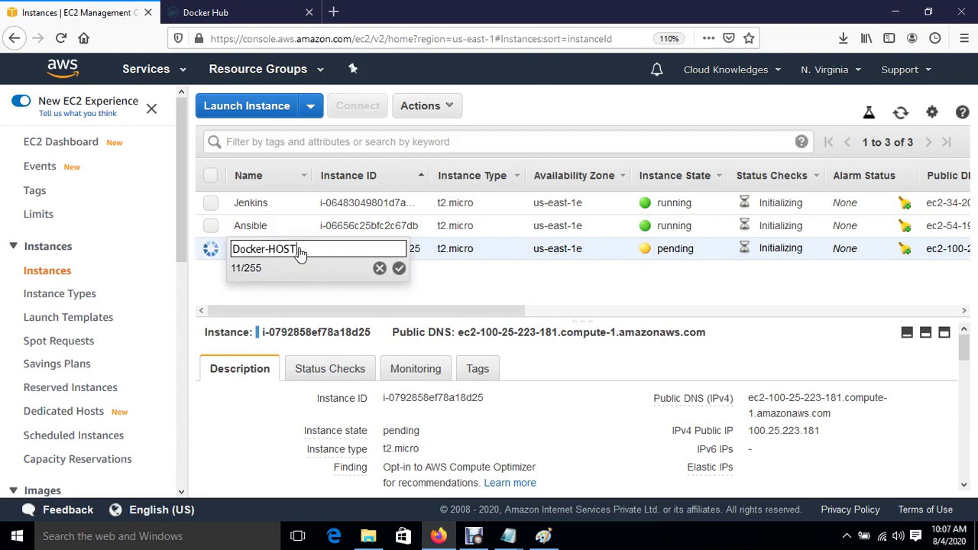
key("Return")
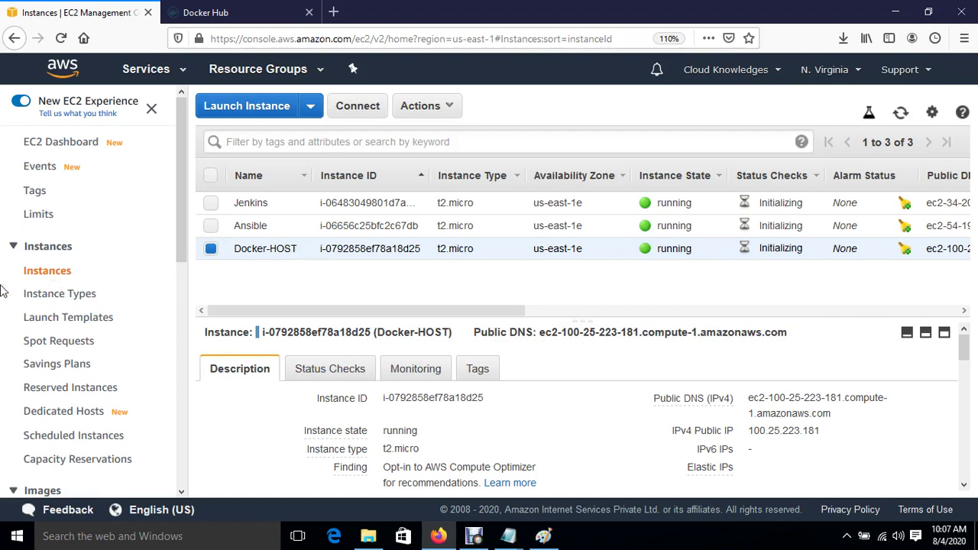
Select only the Jenkins instance and copy its public IP 34.207.121.253.
left_click(212, 249)
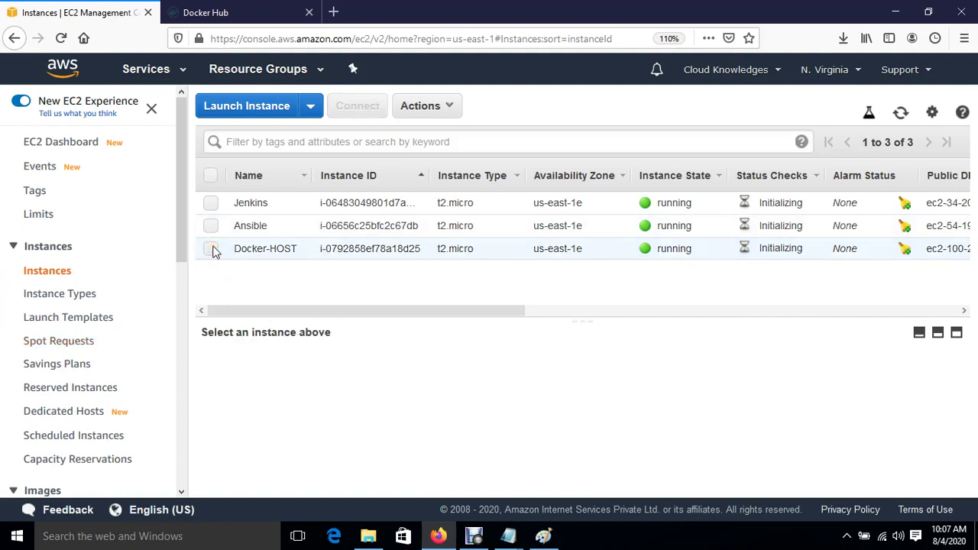
left_click(211, 203)
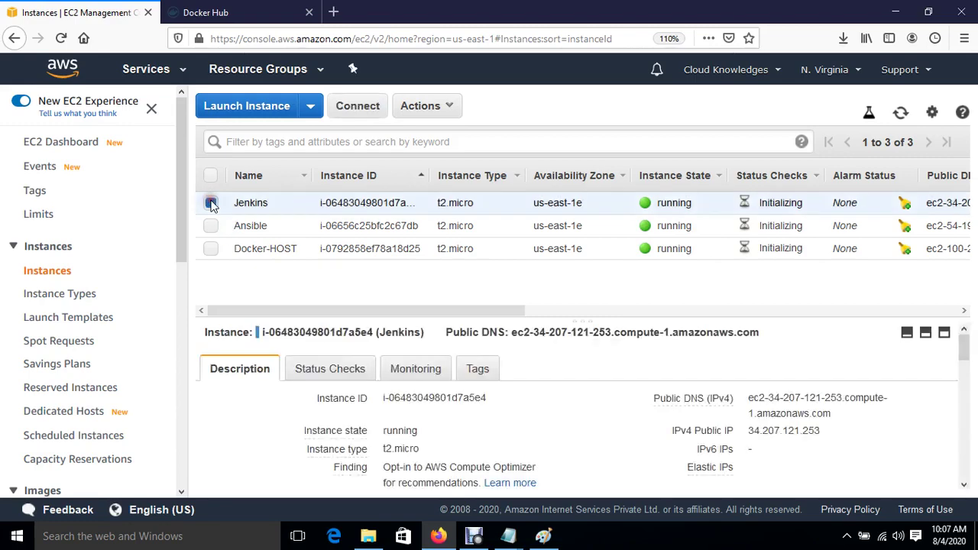
left_click(833, 431)
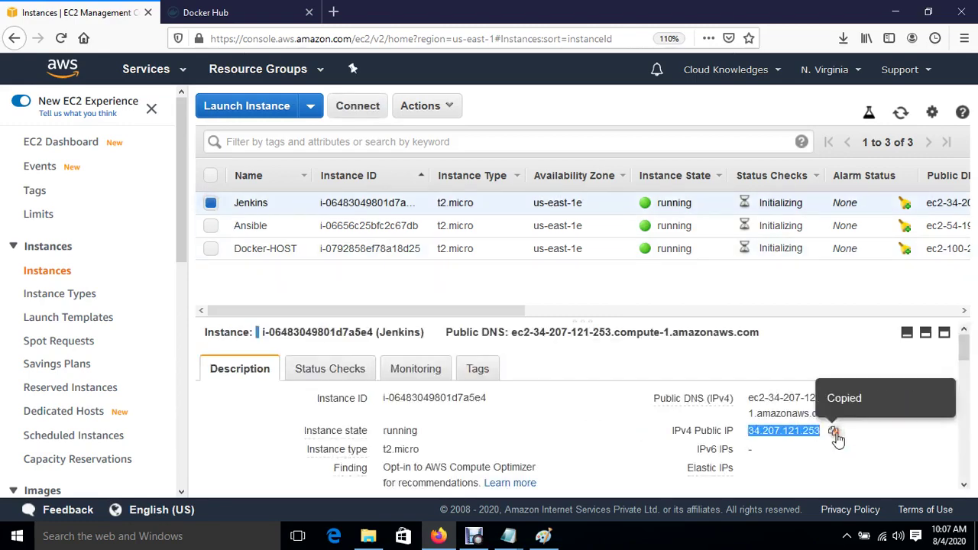
Launch PuTTY and paste 34.207.121.253 as the host name.
left_click(146, 537)
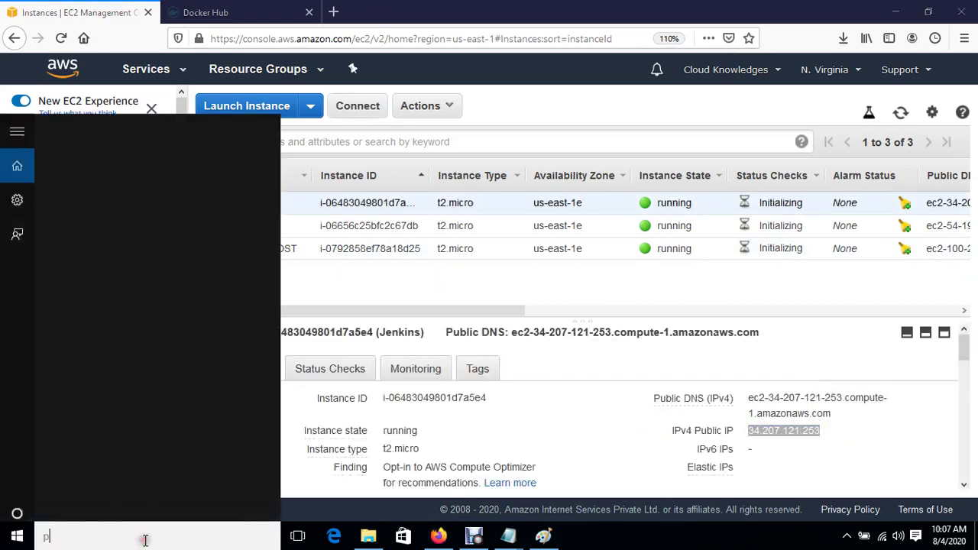
type("pu")
left_click(112, 137)
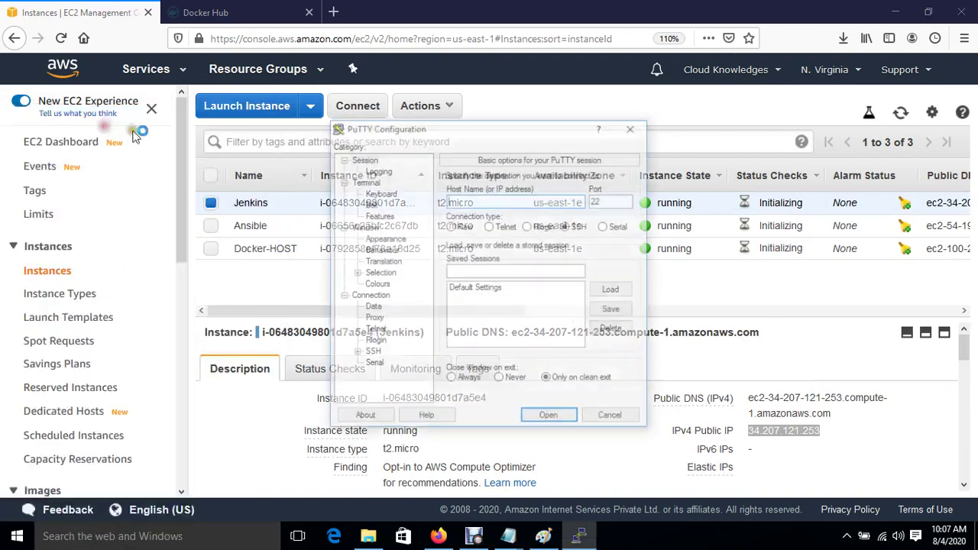
key("ctrl+v")
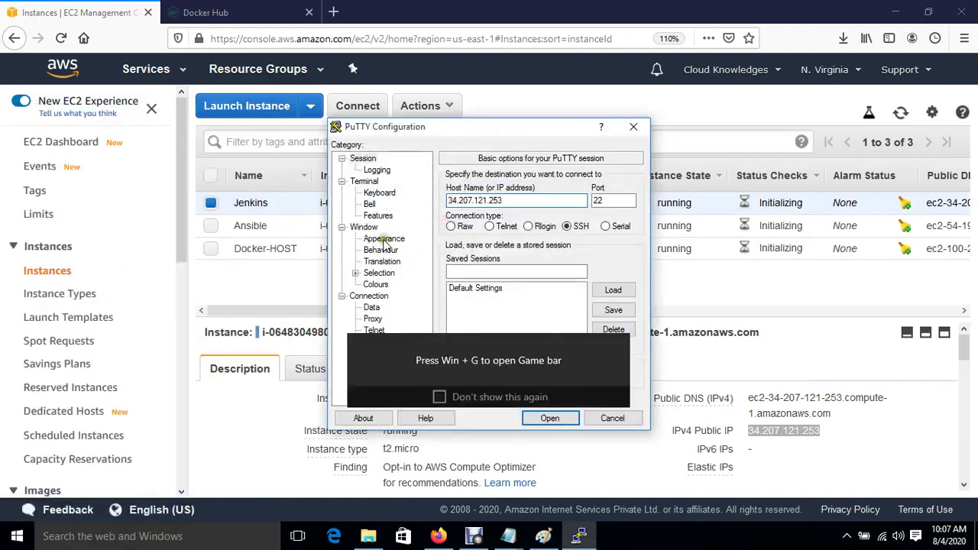
Set the terminal font to 12-point Courier New and turn on system colours.
left_click(384, 239)
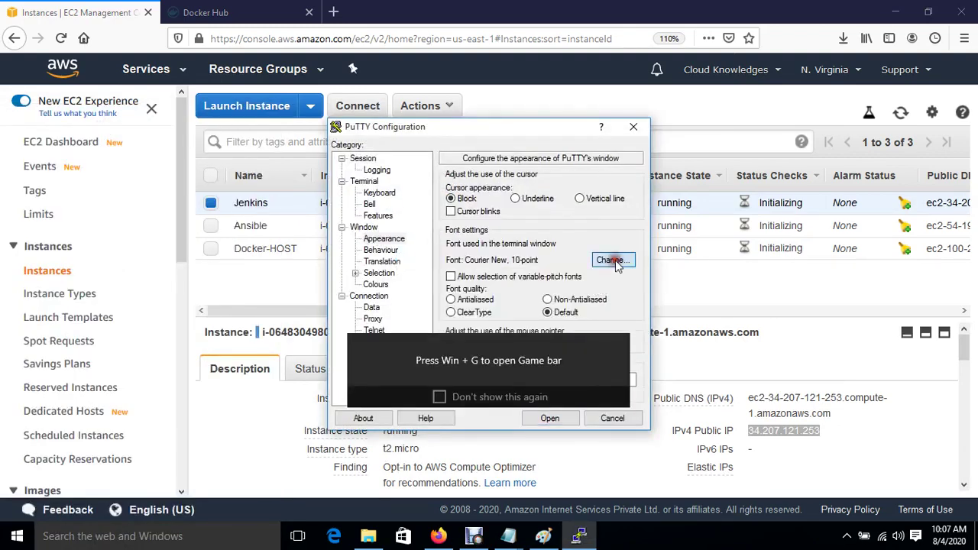
left_click(615, 260)
left_click(603, 267)
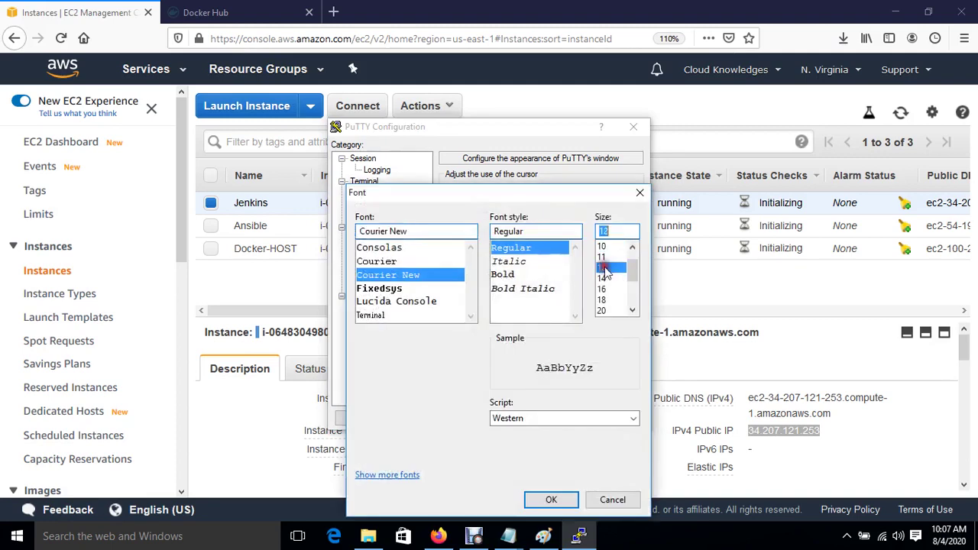
left_click(551, 500)
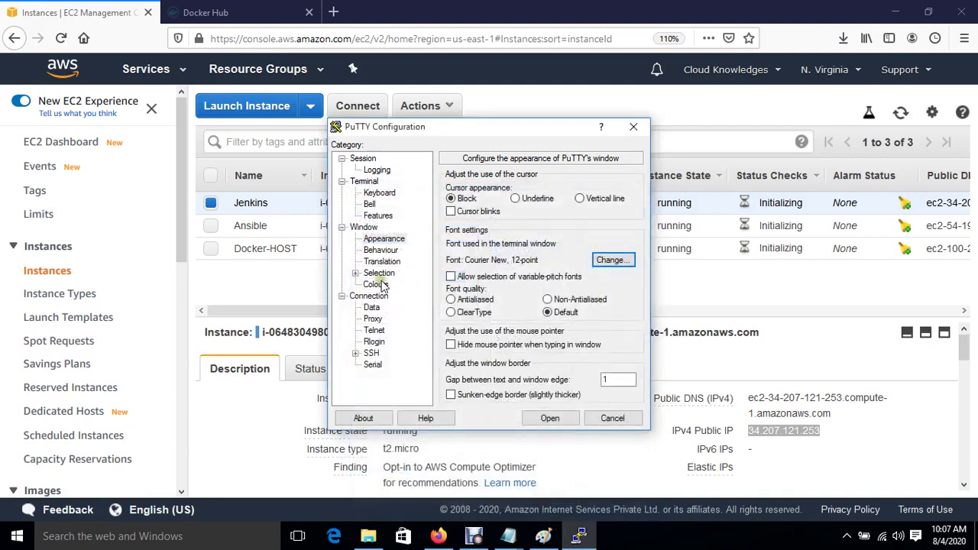
left_click(379, 284)
left_click(497, 329)
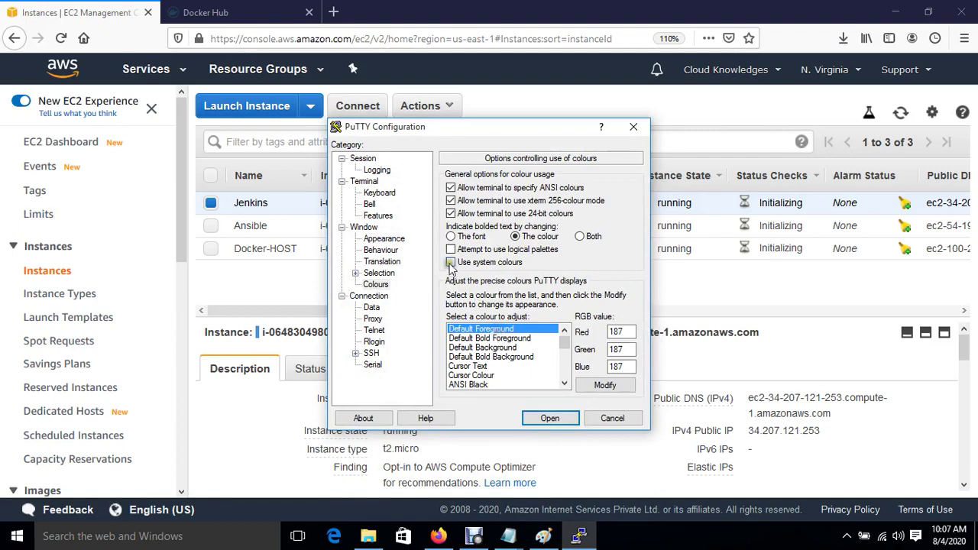
left_click(450, 263)
Load the jenkinskey private key under SSH Auth and open the connection.
left_click(356, 354)
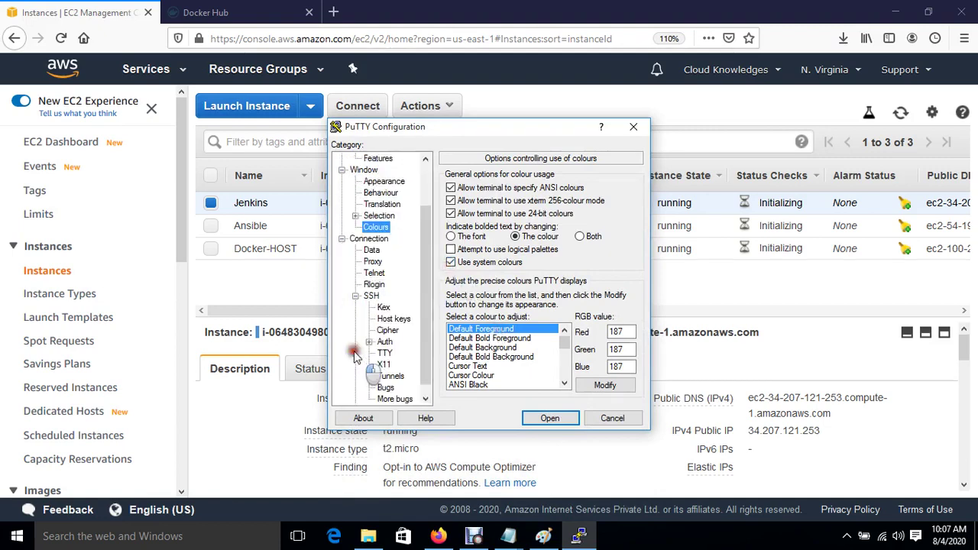
left_click(385, 342)
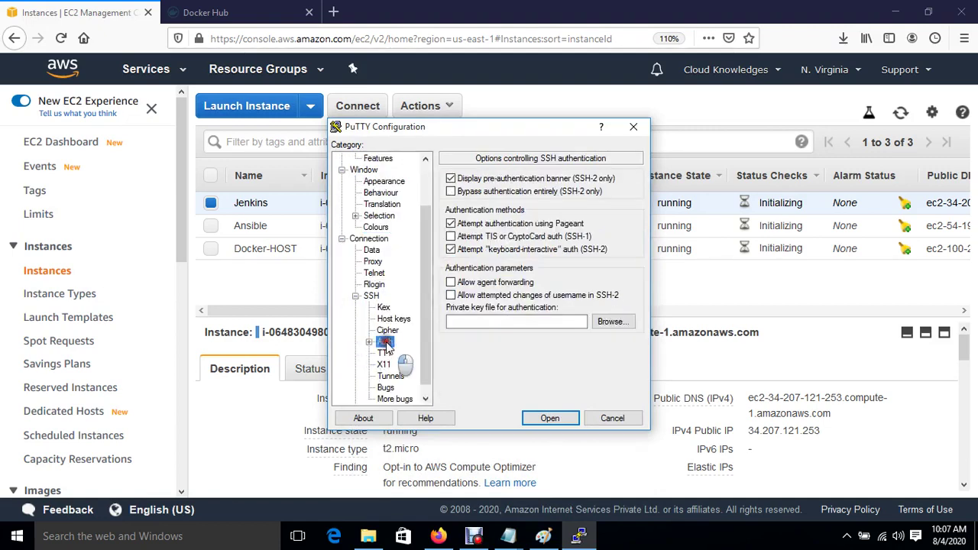
left_click(611, 322)
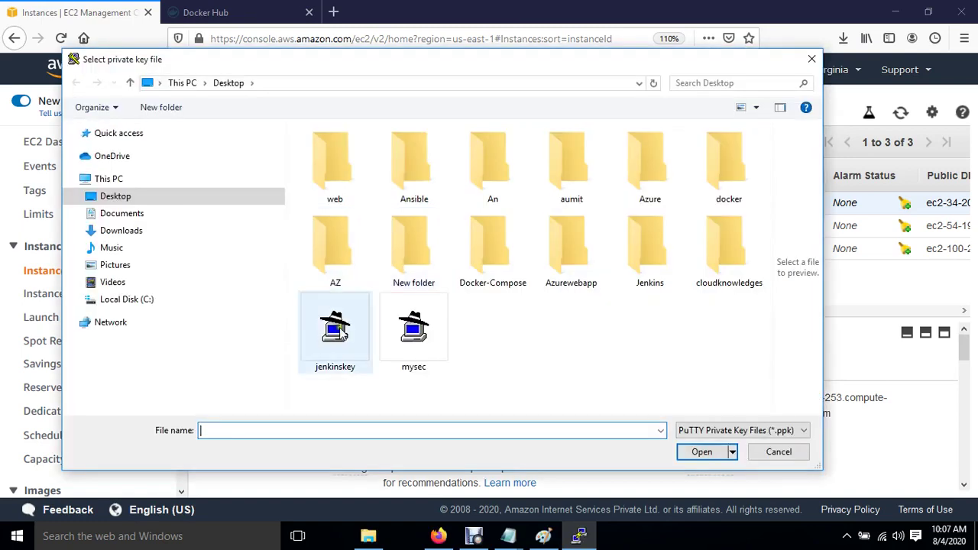
left_click(336, 330)
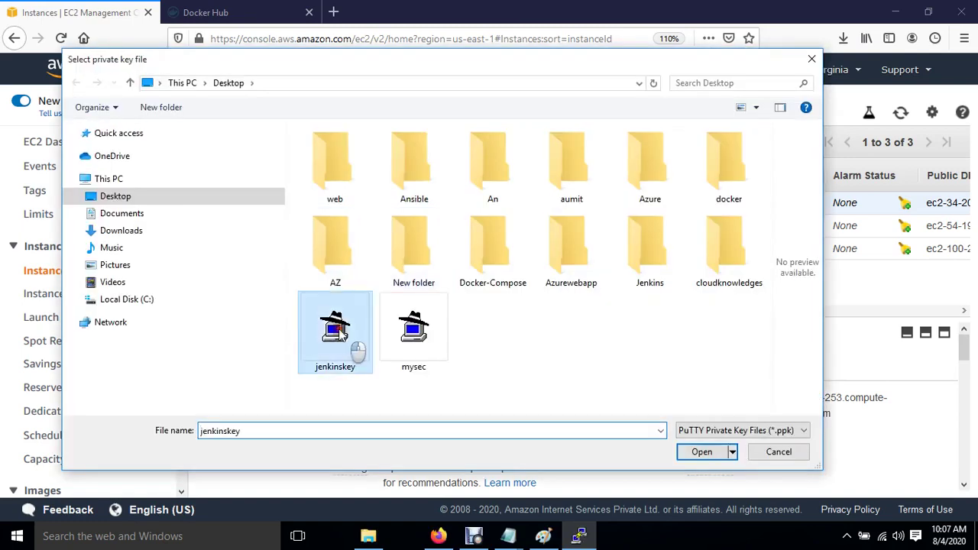
double_click(336, 330)
left_click(550, 417)
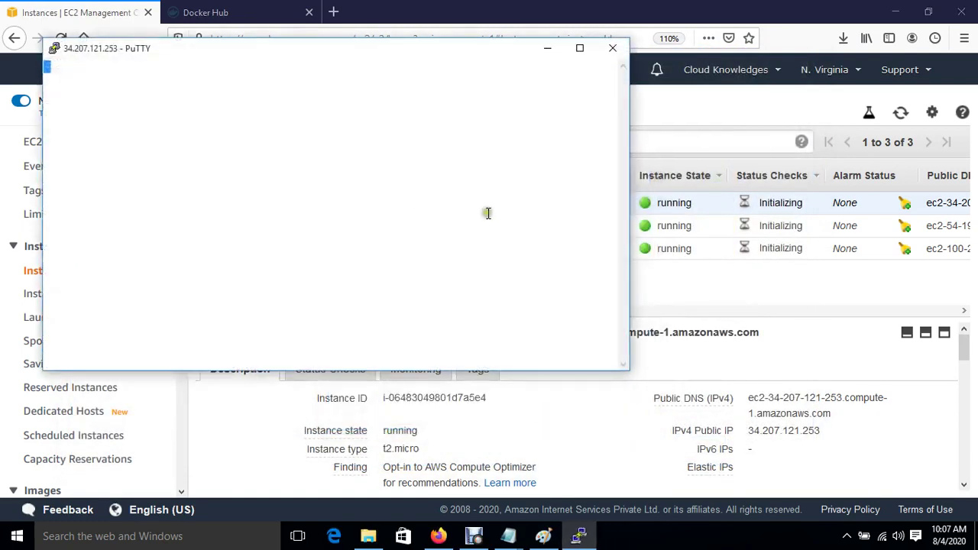
Accept the host key, become root with sudo su, and run yum install java* -y.
left_click(384, 367)
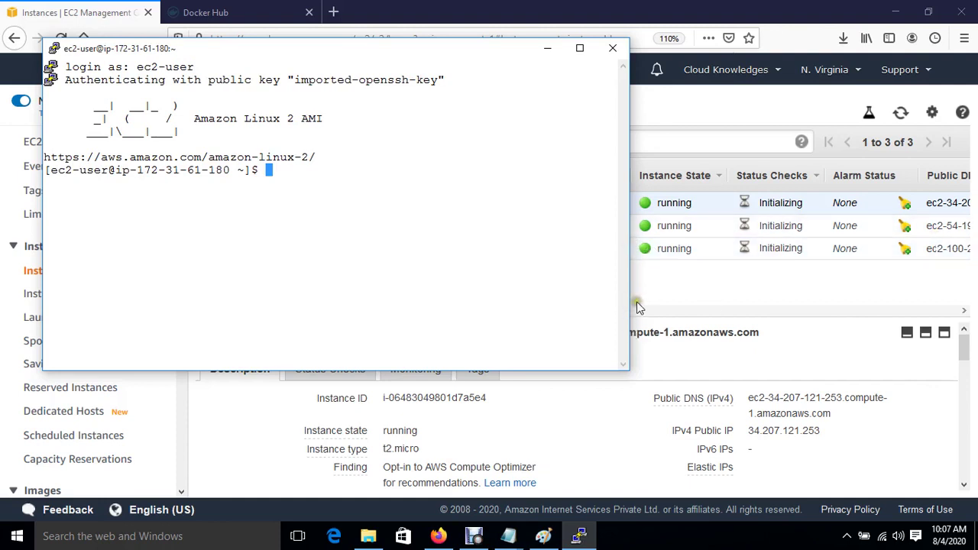
type("sudo ")
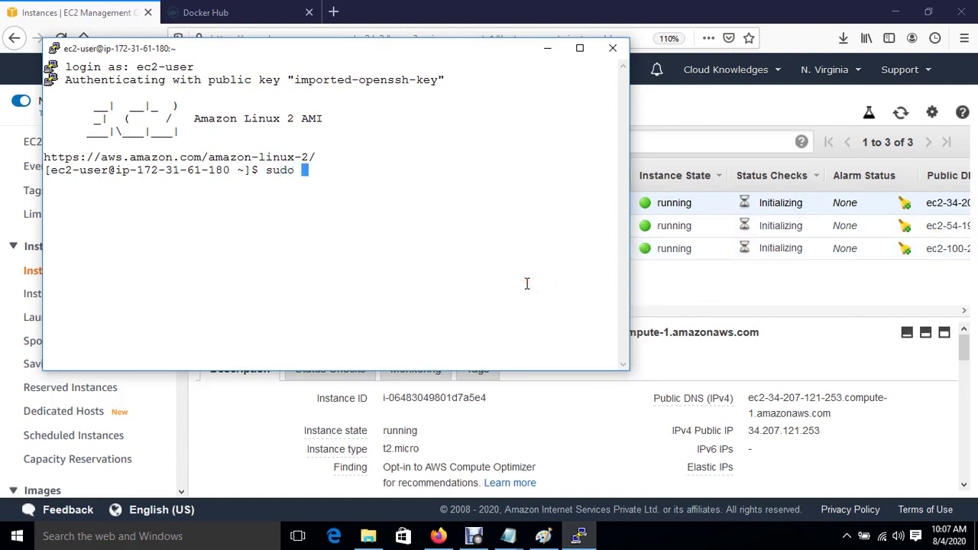
type("su")
key("Return")
key("Return")
key("Return")
type("cd")
key("Return")
key("Return")
key("Return")
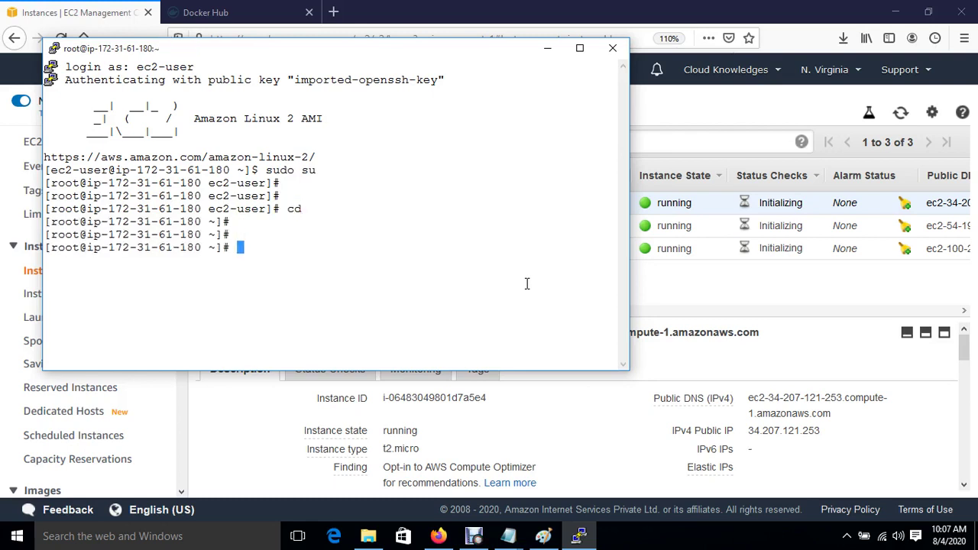
key("ctrl+l")
key("Return")
key("Return")
key("Return")
type("yum ")
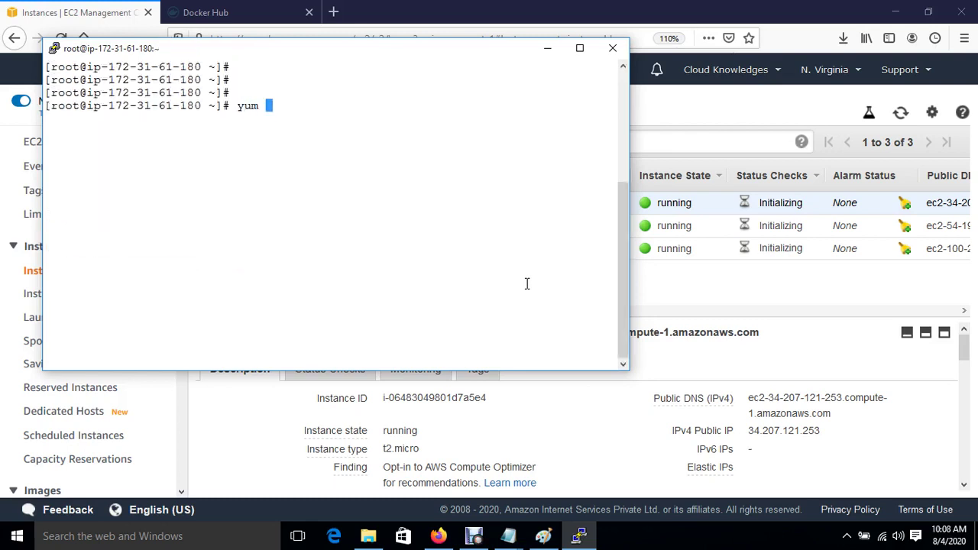
type("install java* -y")
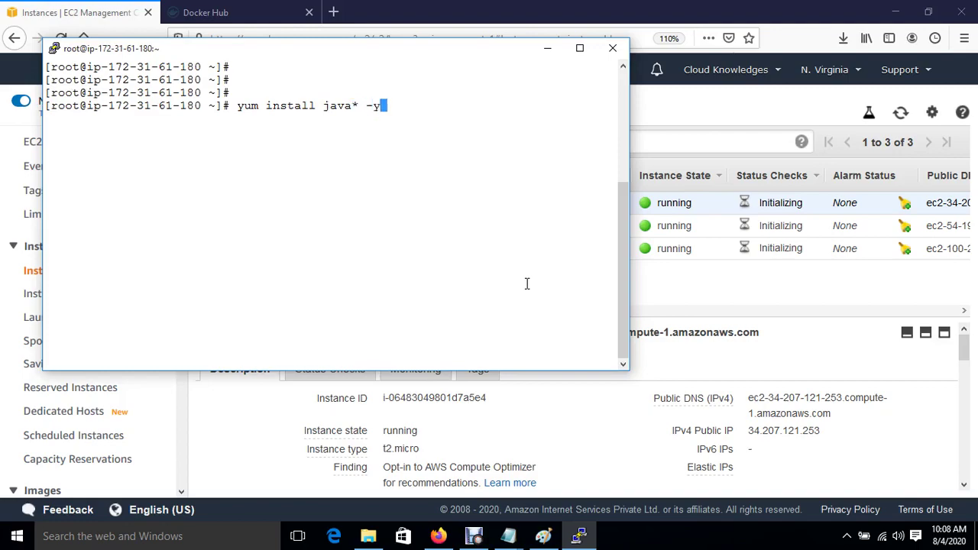
key("Return")
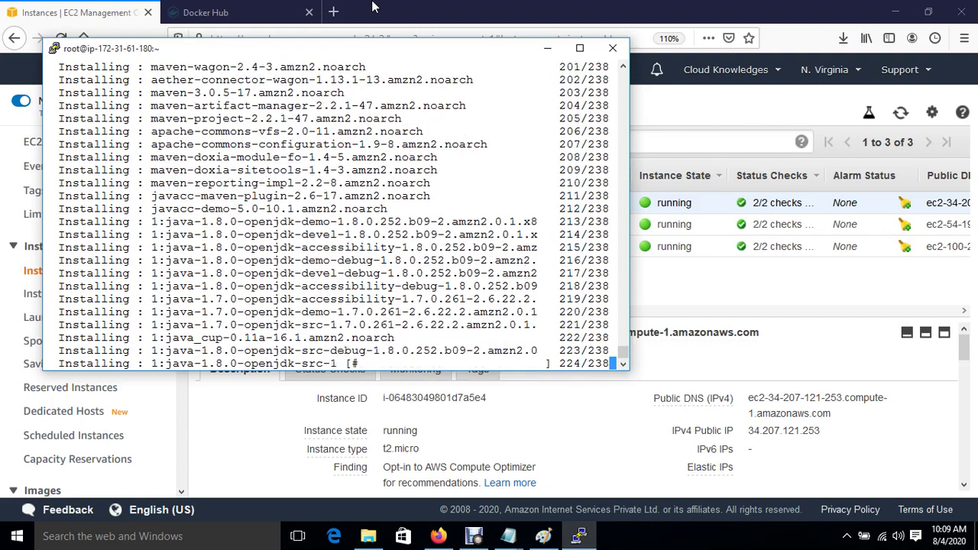
Search Google for 'jenkins download' in a new tab and open the Jenkins download page.
left_click(333, 11)
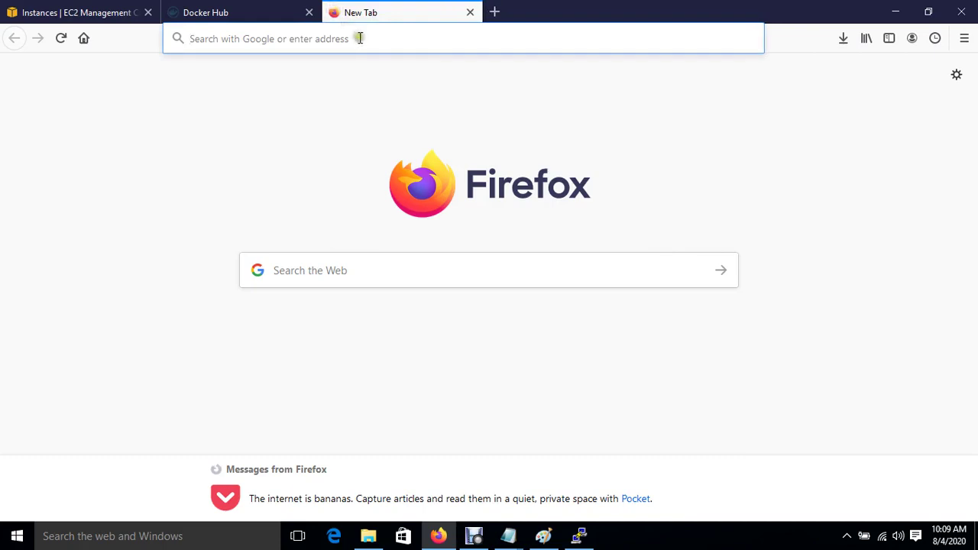
left_click(359, 38)
type("google.com")
key("Return")
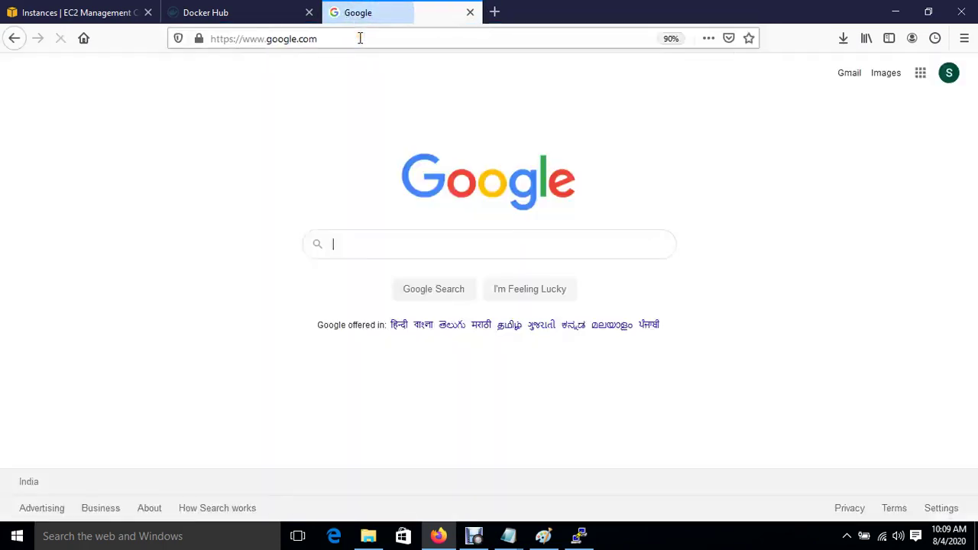
type("jenkins")
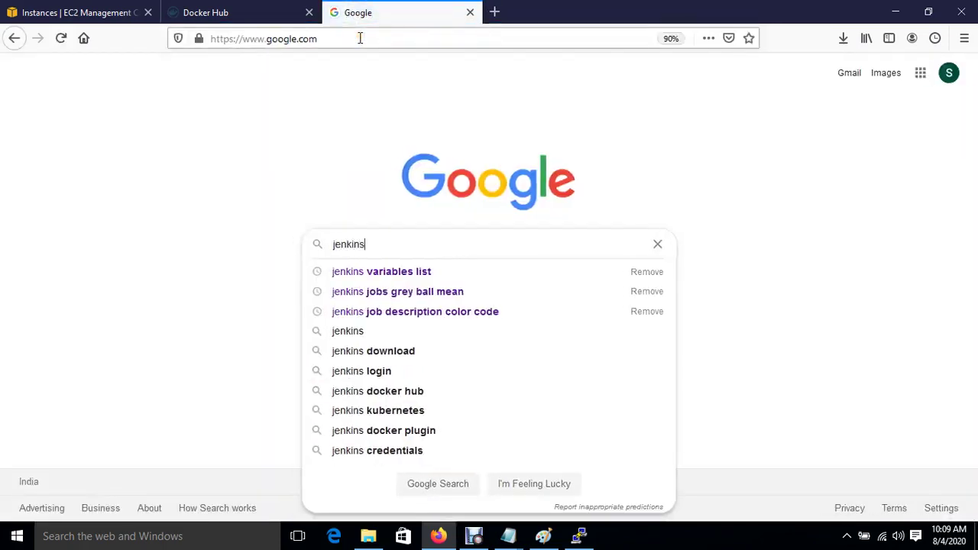
type(" do")
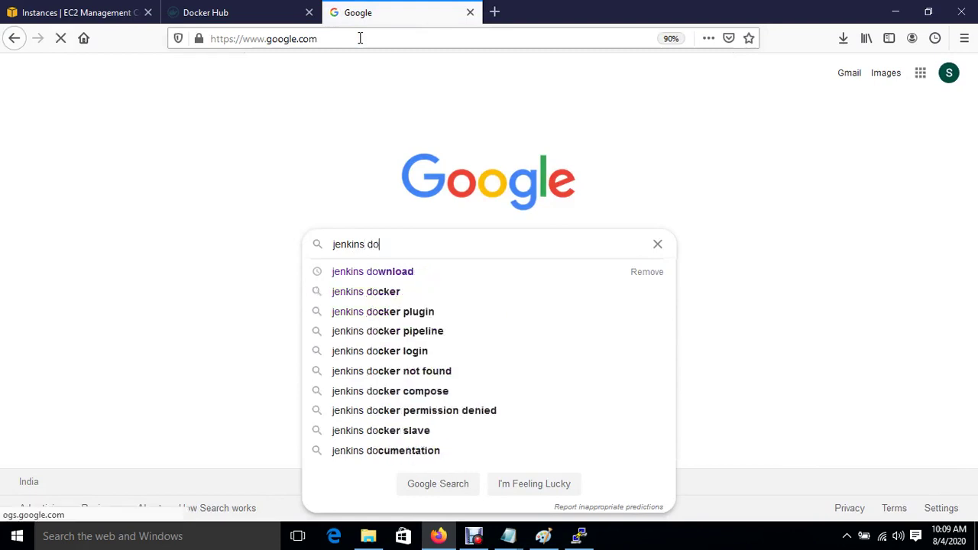
key("Down")
key("Return")
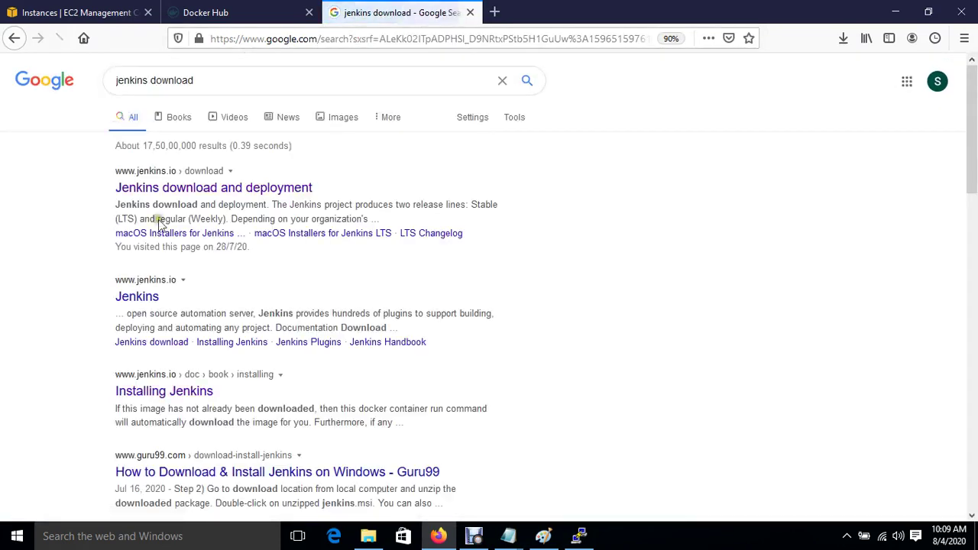
left_click(245, 187)
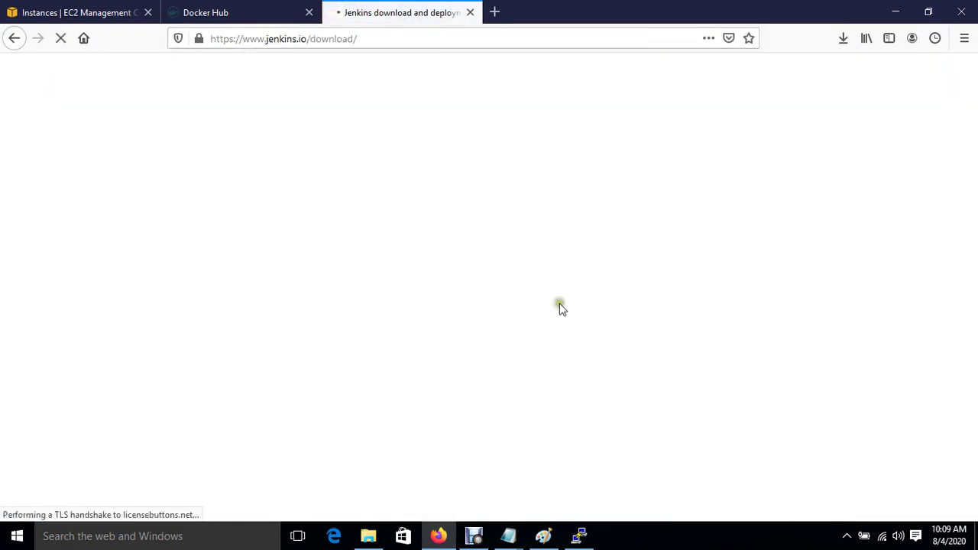
Copy the wget Jenkins repo command from the CentOS/Fedora/Red Hat packages page.
scroll(560, 307, "down", 5)
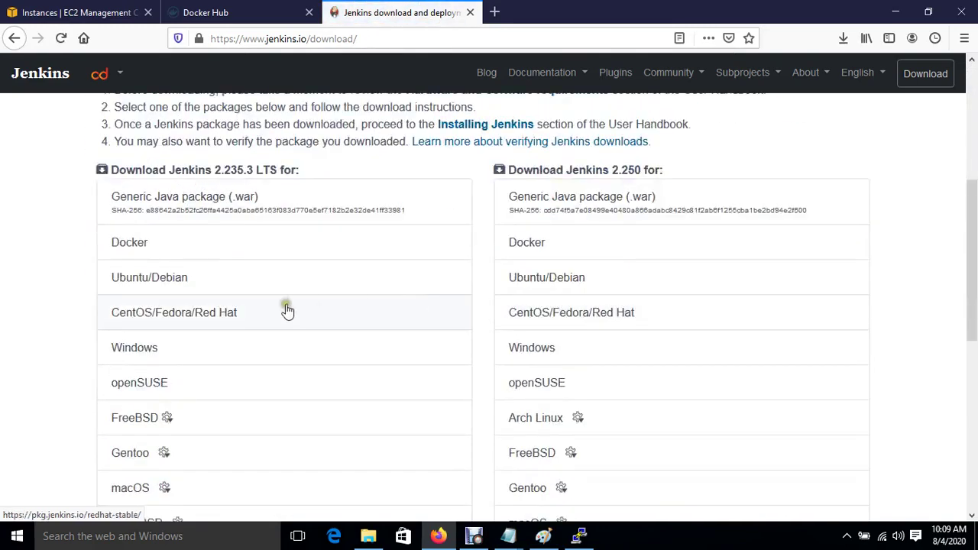
left_click(258, 313)
scroll(260, 313, "down", 2)
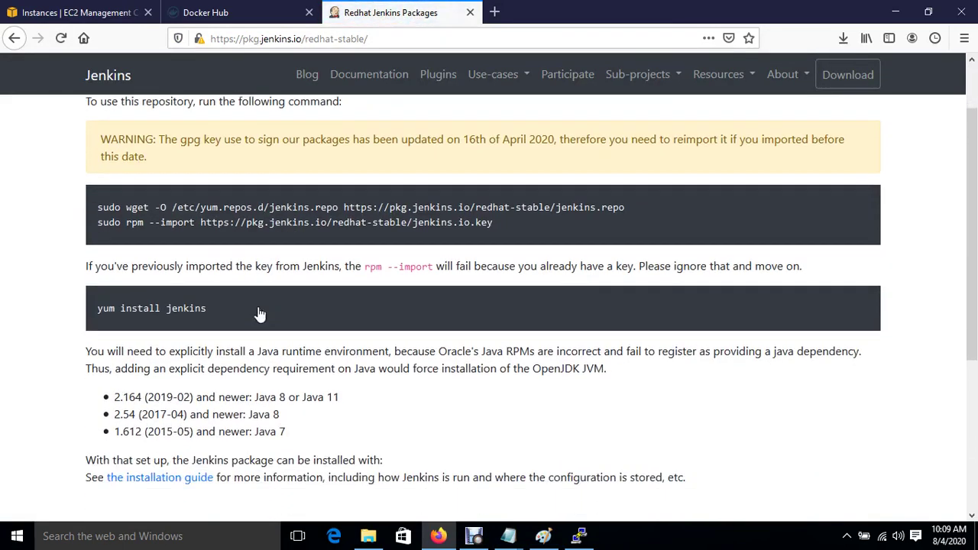
left_click_drag(126, 196, 625, 199)
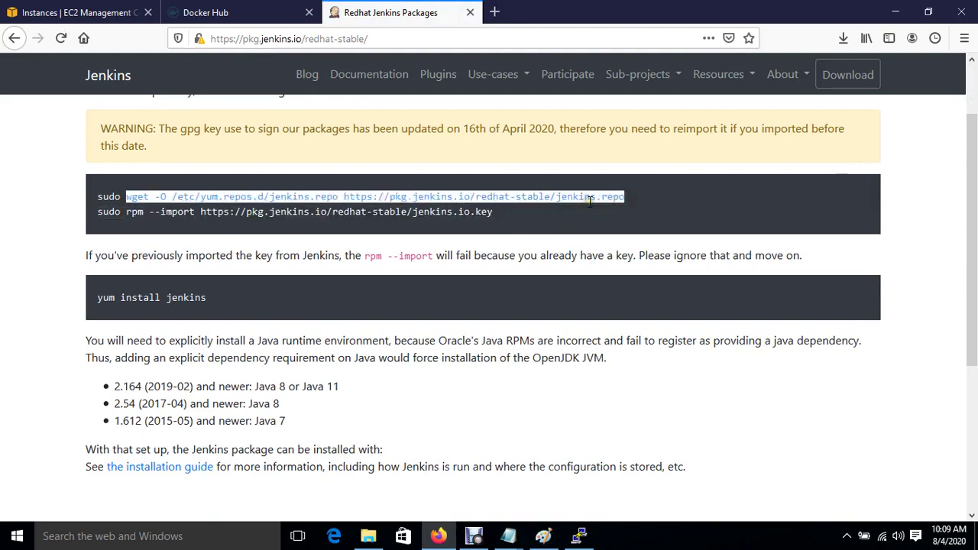
right_click(593, 199)
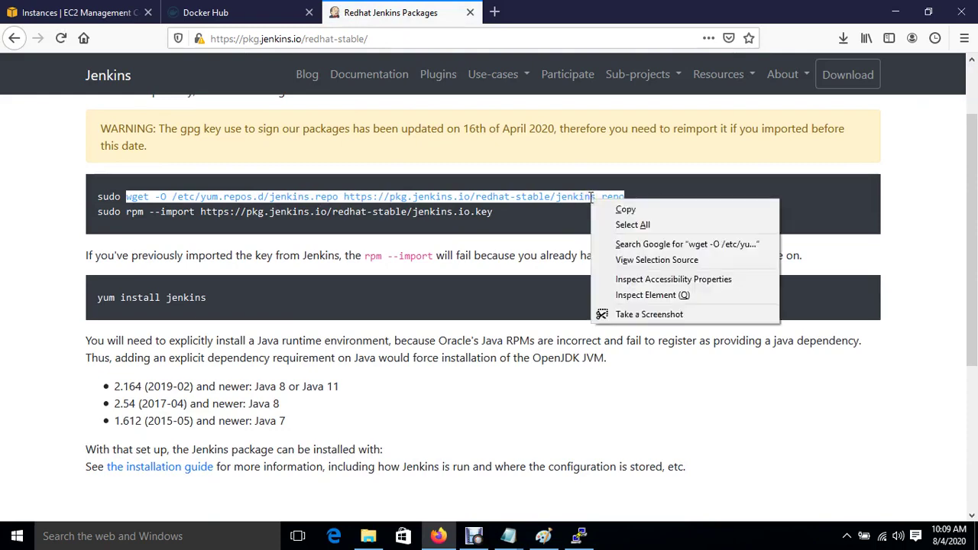
left_click(631, 215)
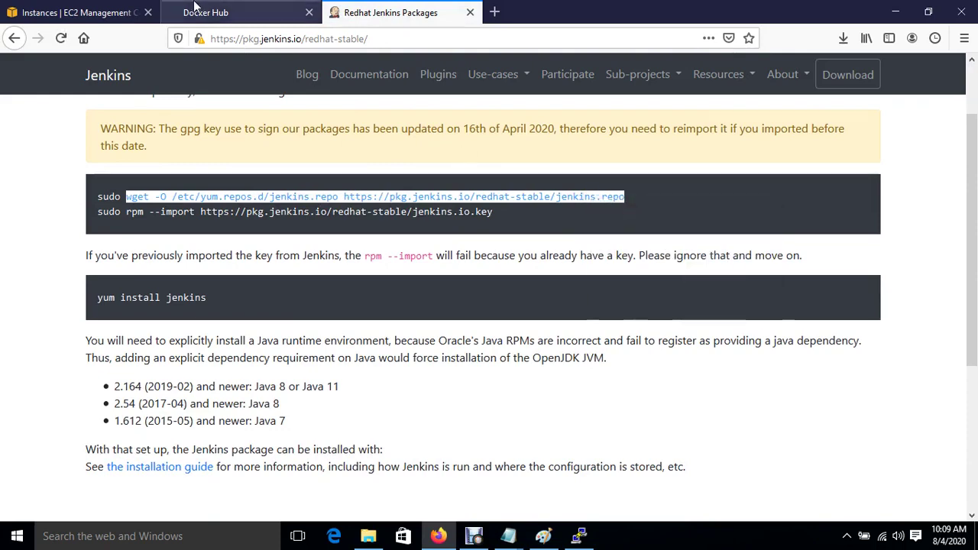
left_click(61, 13)
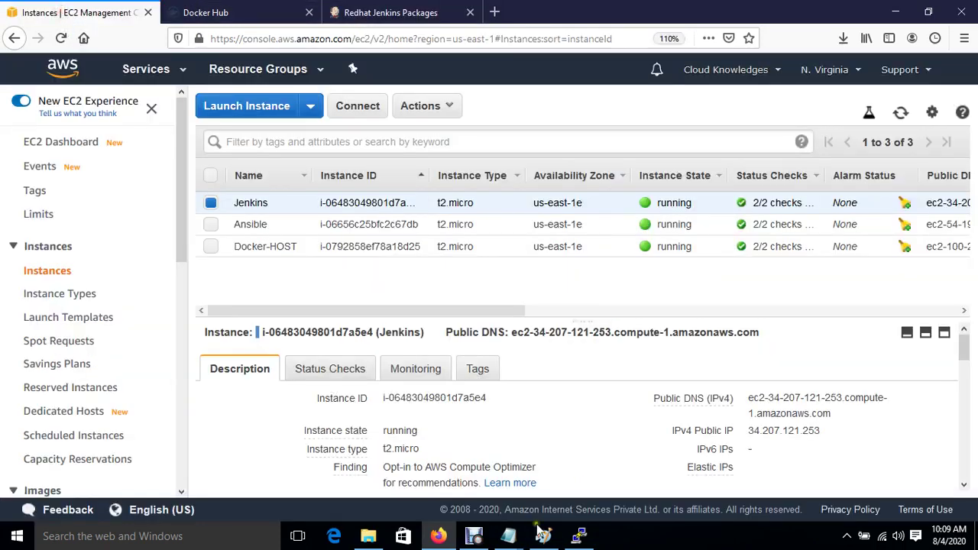
left_click(580, 536)
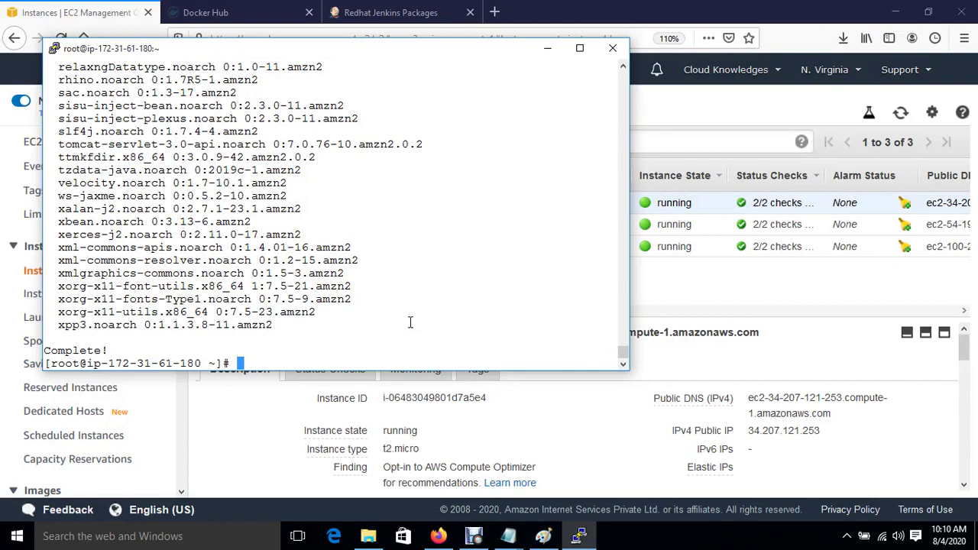
Run the wget jenkins.repo command, then copy and run the rpm --import key command.
right_click(410, 322)
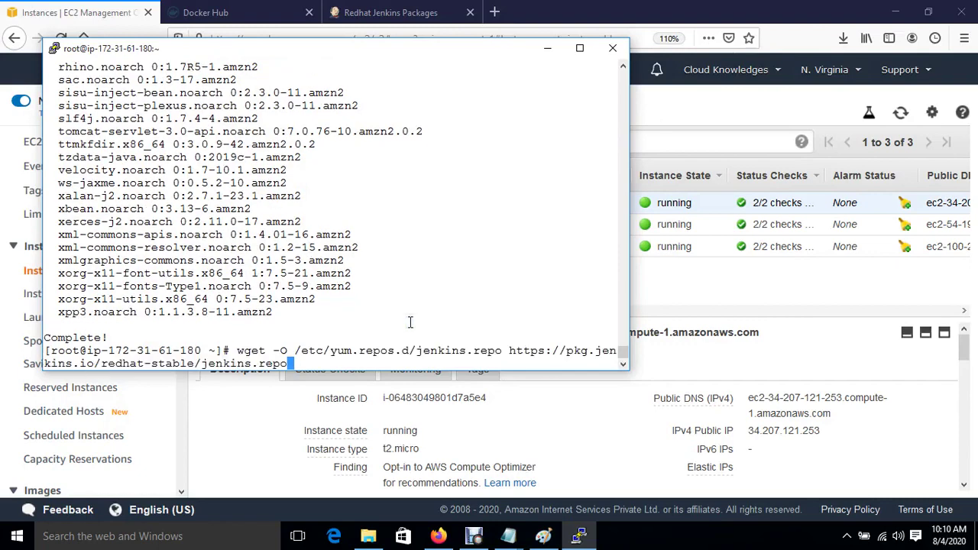
key("Return")
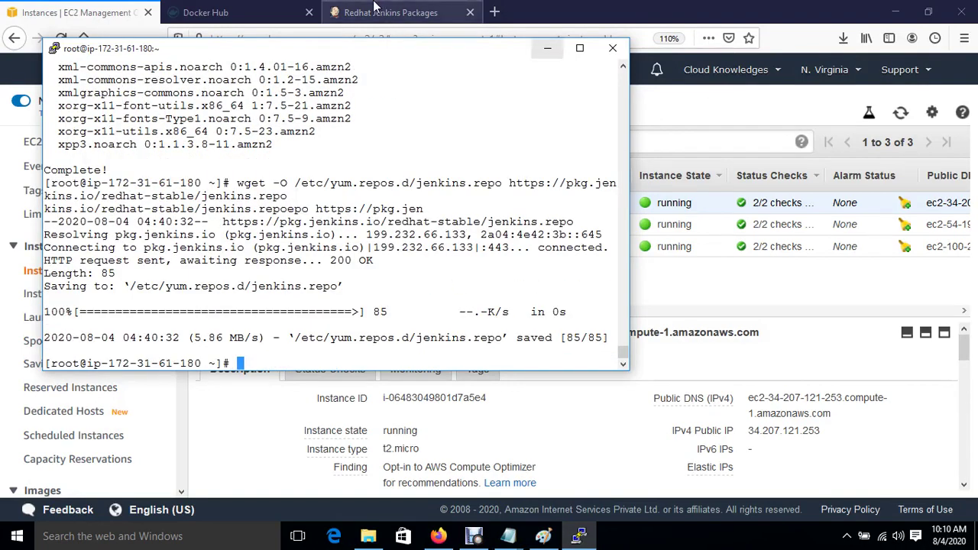
left_click(376, 9)
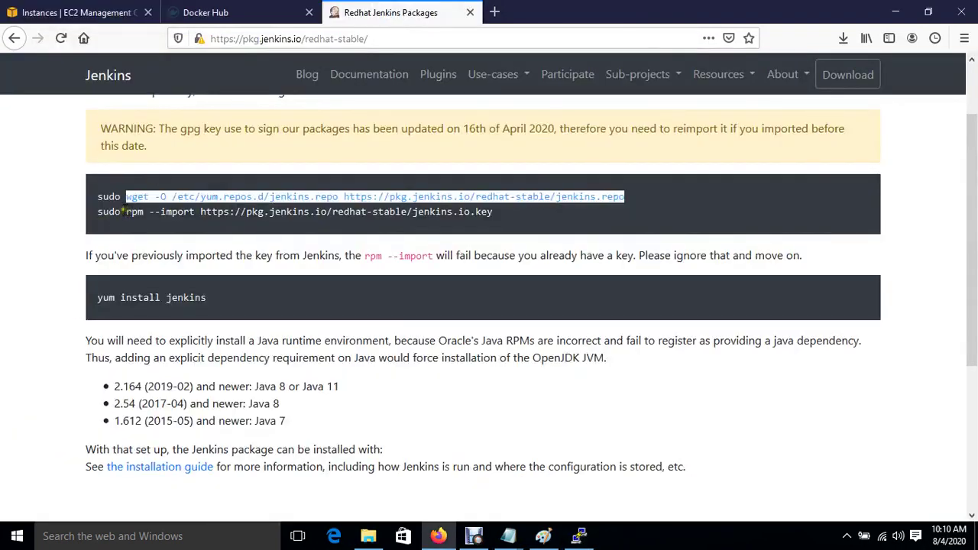
left_click_drag(125, 211, 494, 219)
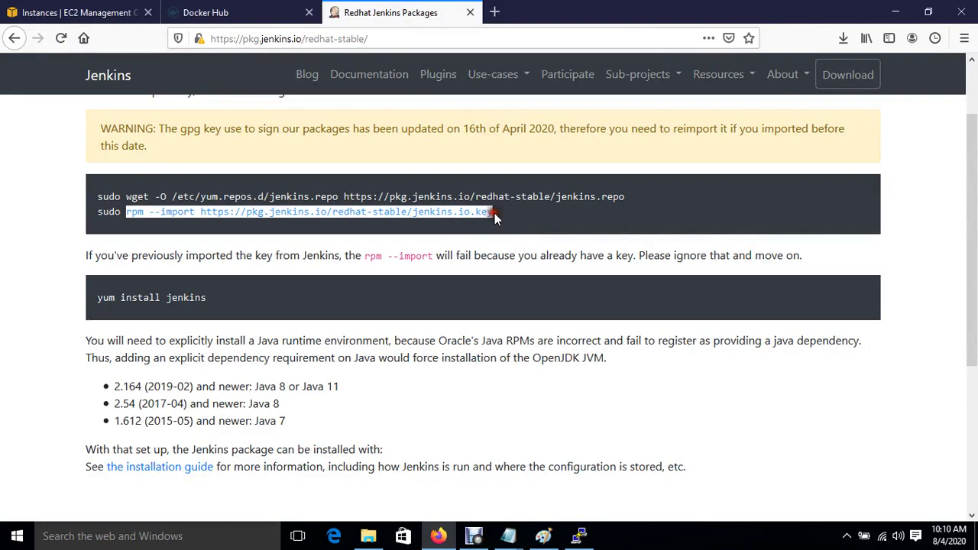
right_click(433, 213)
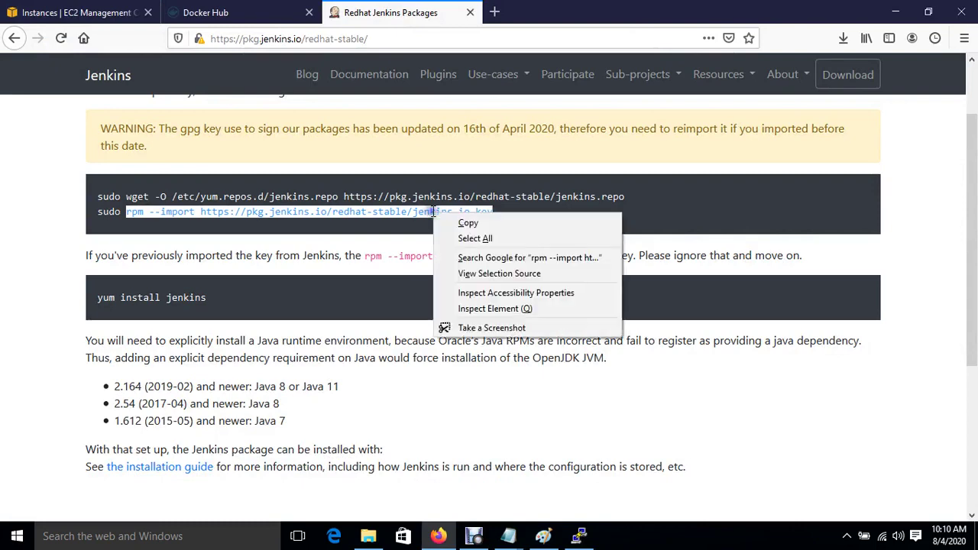
left_click(468, 224)
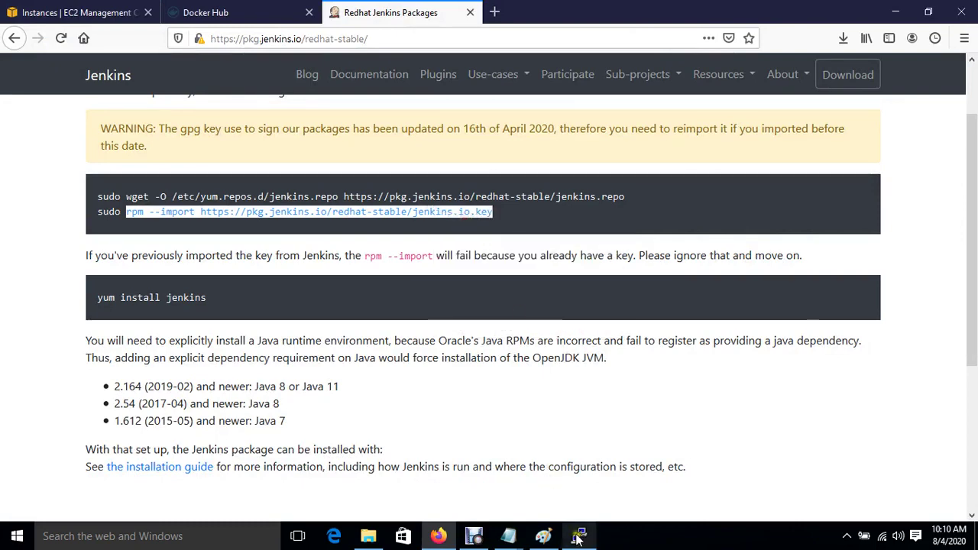
left_click(578, 536)
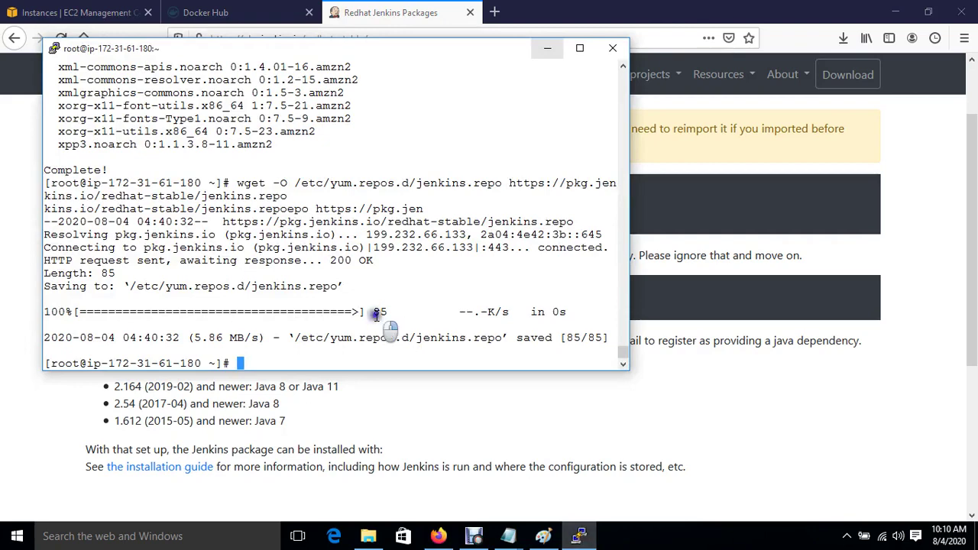
right_click(376, 314)
key("Return")
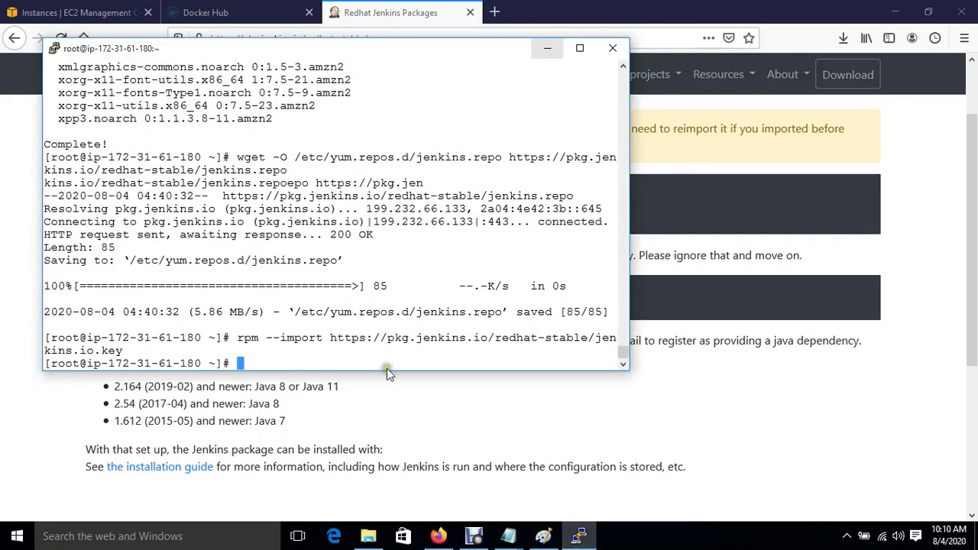
Copy the yum install jenkins command and paste it at the server prompt.
left_click(380, 386)
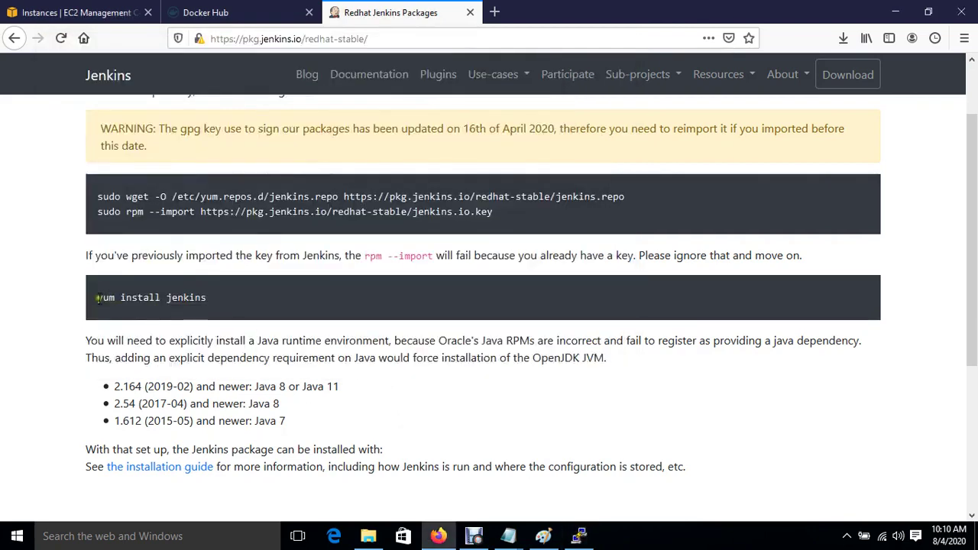
left_click_drag(98, 298, 205, 297)
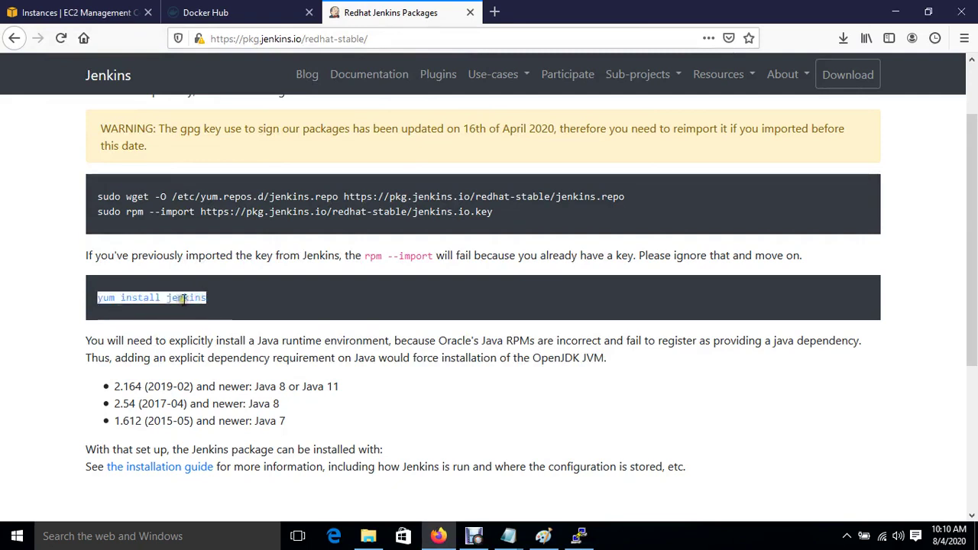
right_click(183, 298)
left_click(217, 311)
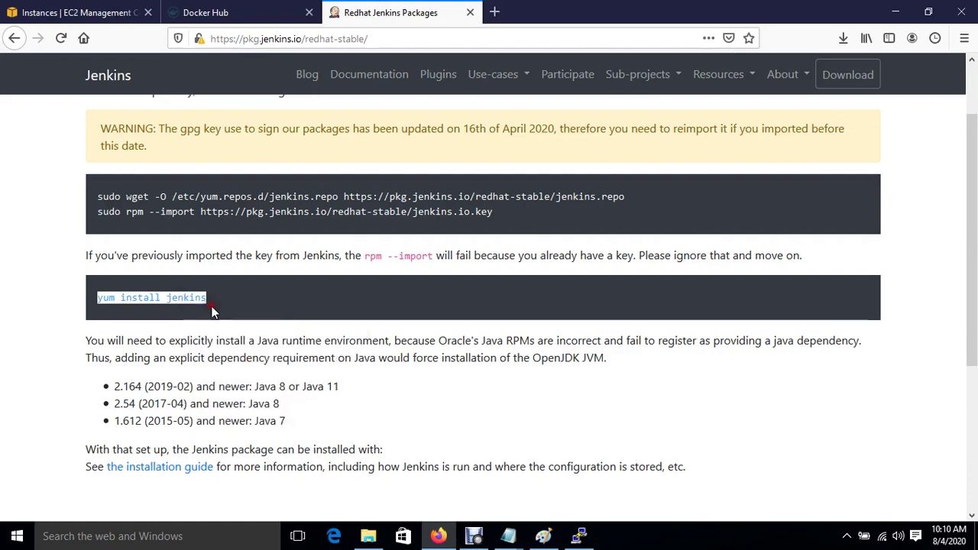
left_click(582, 539)
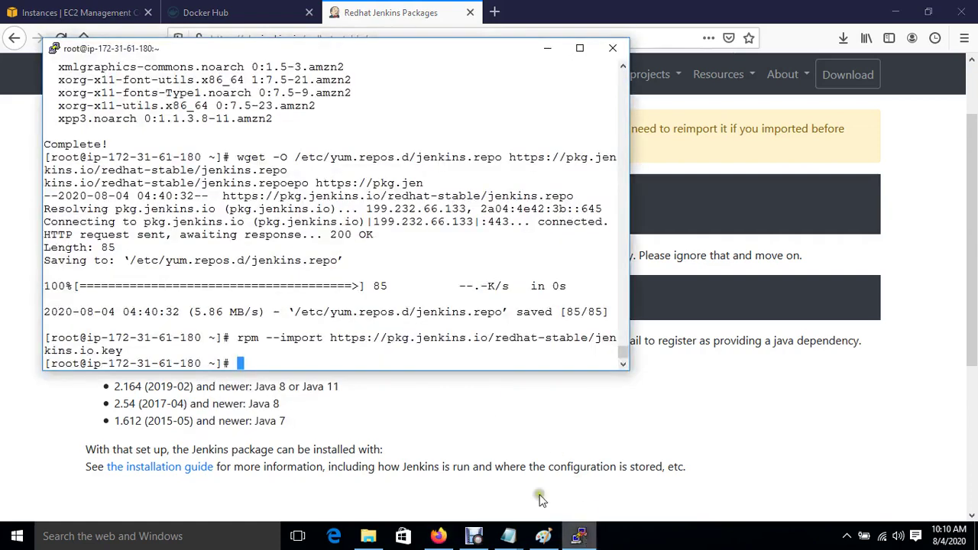
right_click(346, 324)
Install Jenkins 2.235.3 by answering y, then run systemctl start jenkins.
key("Return")
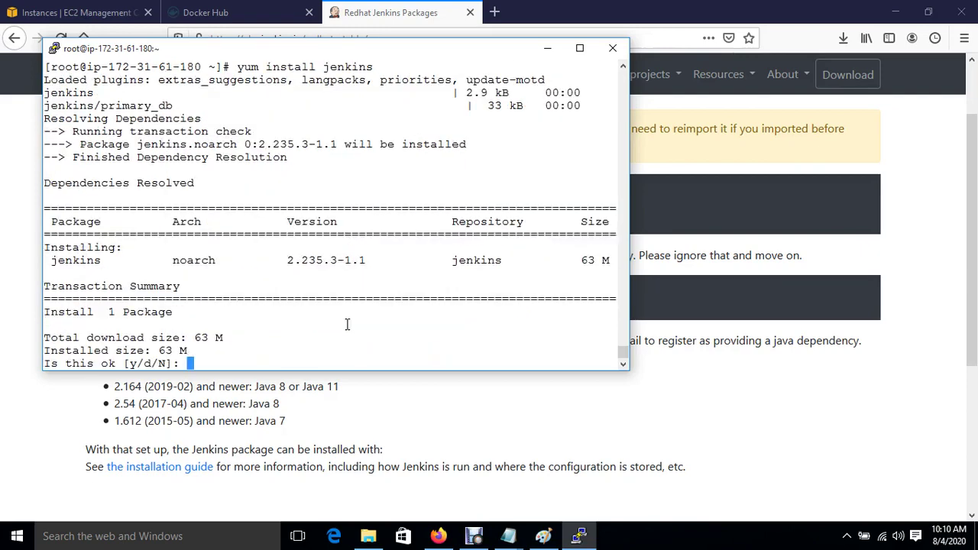
type("y")
key("Return")
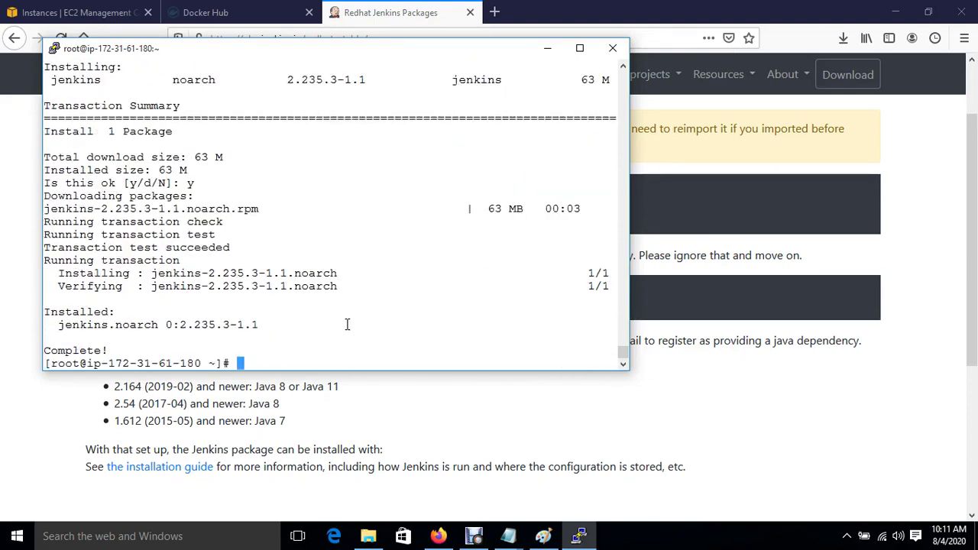
type("systemct")
key("Tab")
type("star")
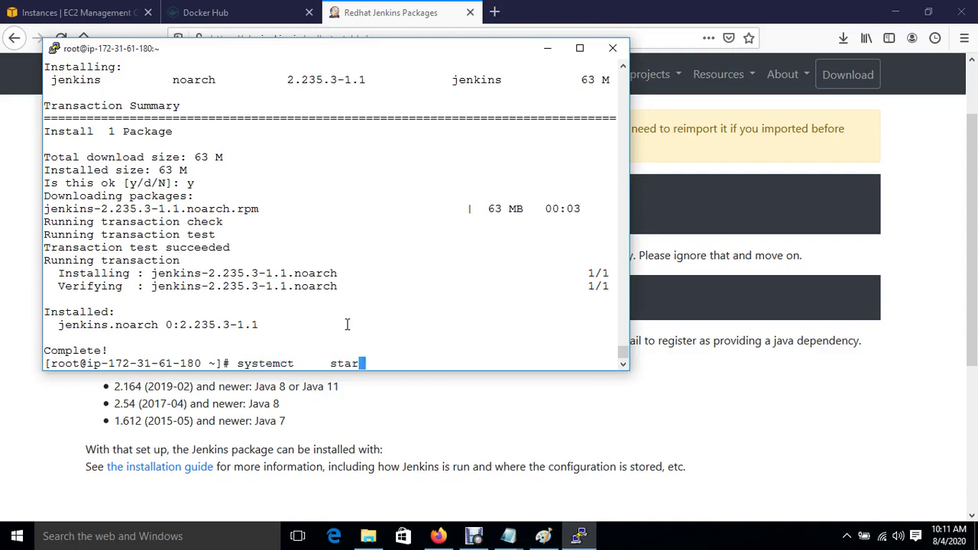
key("Tab")
key("BackSpace")
type("t jenkins")
key("Return")
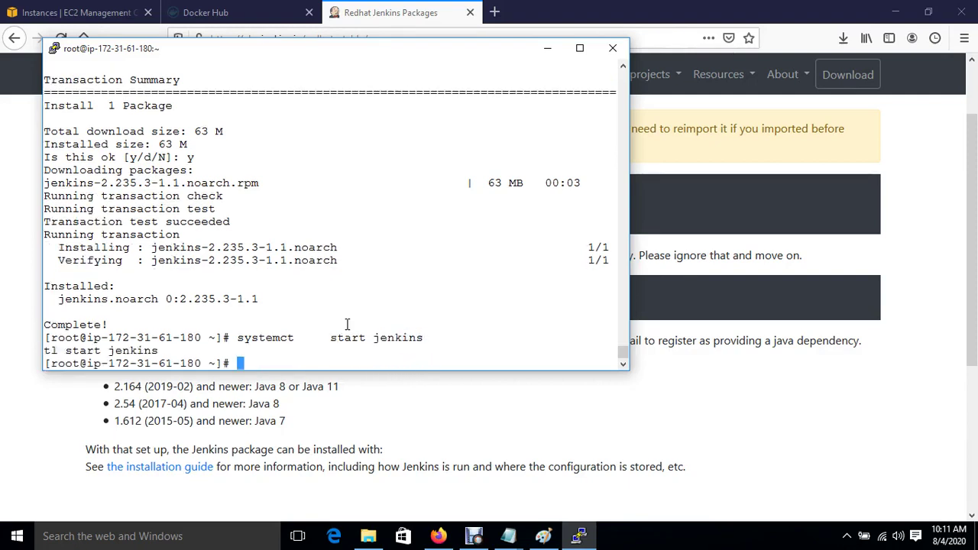
Enable the jenkins service at boot with systemctl enable jenkins.
key("Return")
type("systemct")
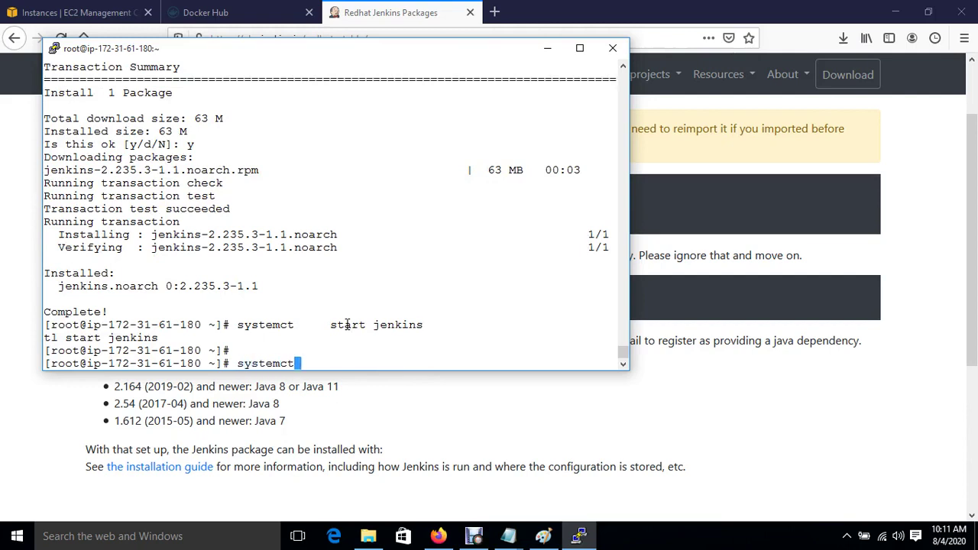
type("l ena")
key("BackSpace")
key("BackSpace")
key("BackSpace")
type("enable jenkins")
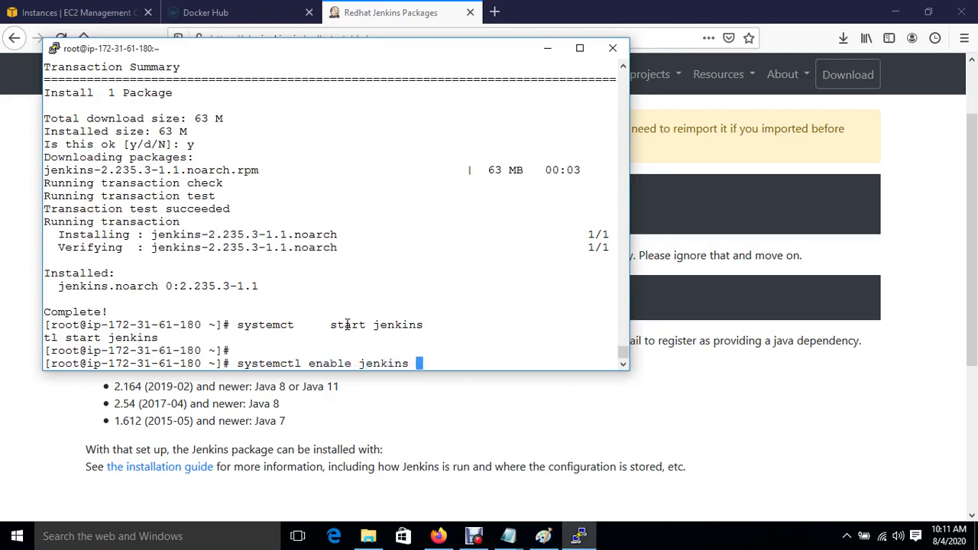
key("Return")
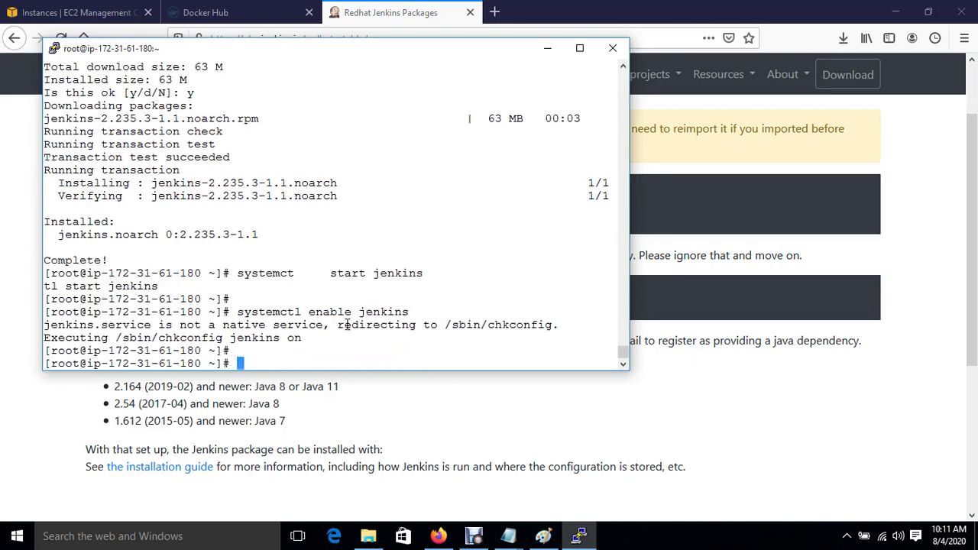
type("yum install ")
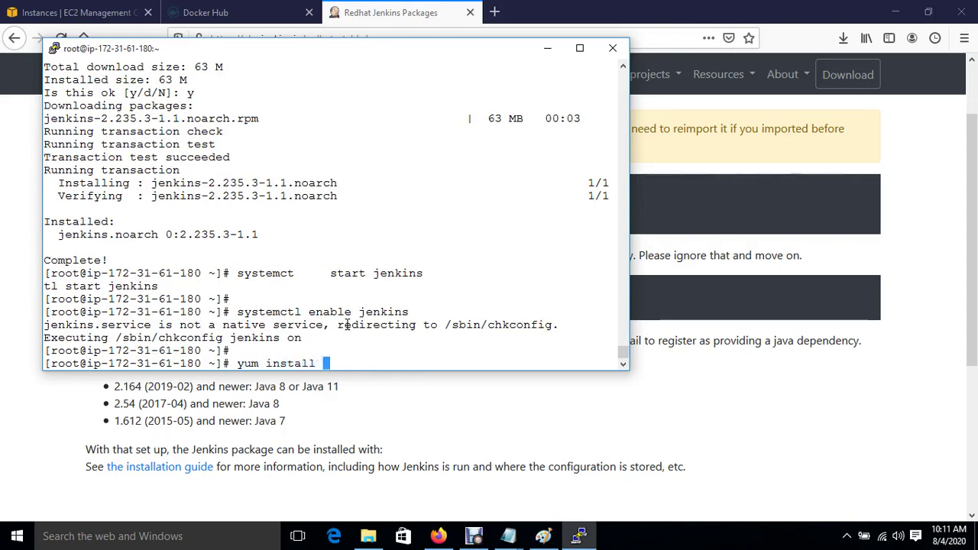
type("git*")
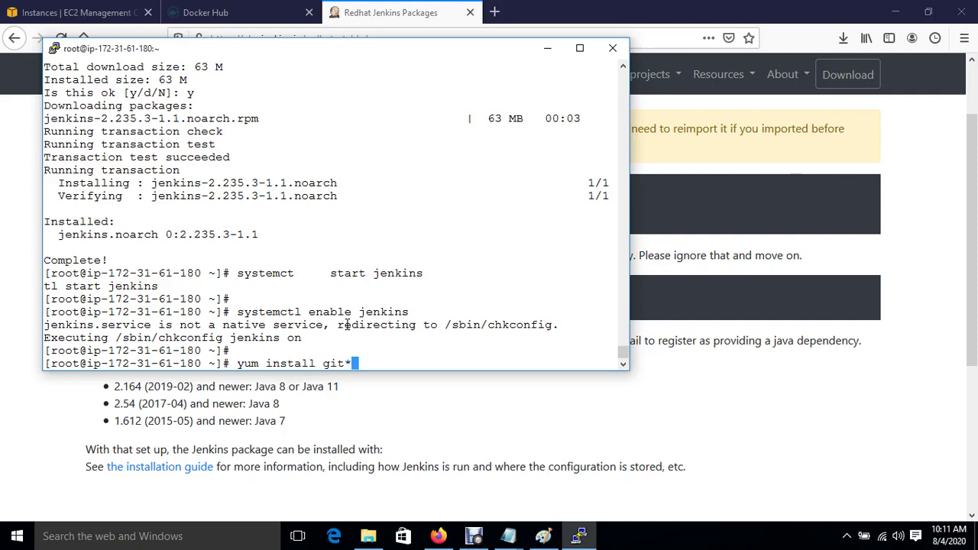
Run yum install git*, retry it with -y after it fails, then return to the EC2 Instances tab.
key("BackSpace")
type("*")
key("Return")
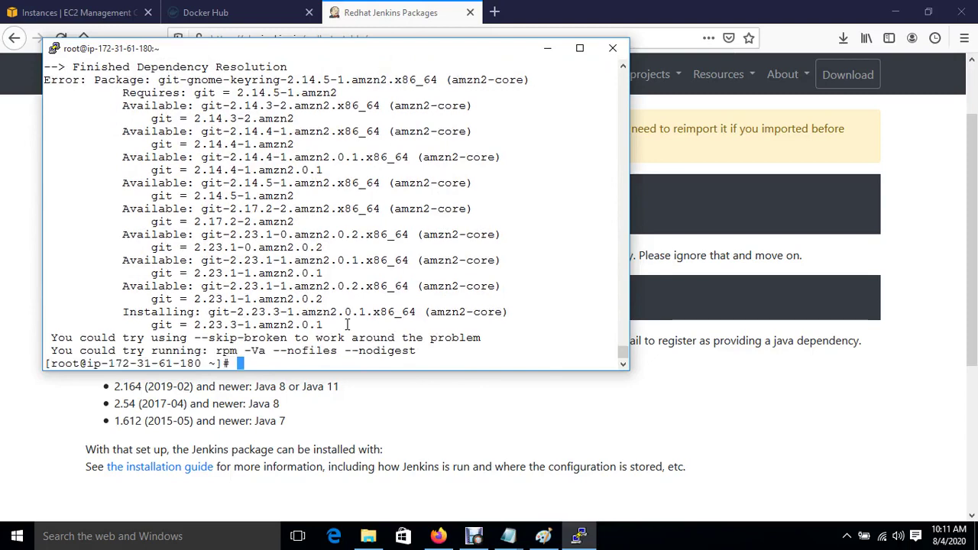
key("Up")
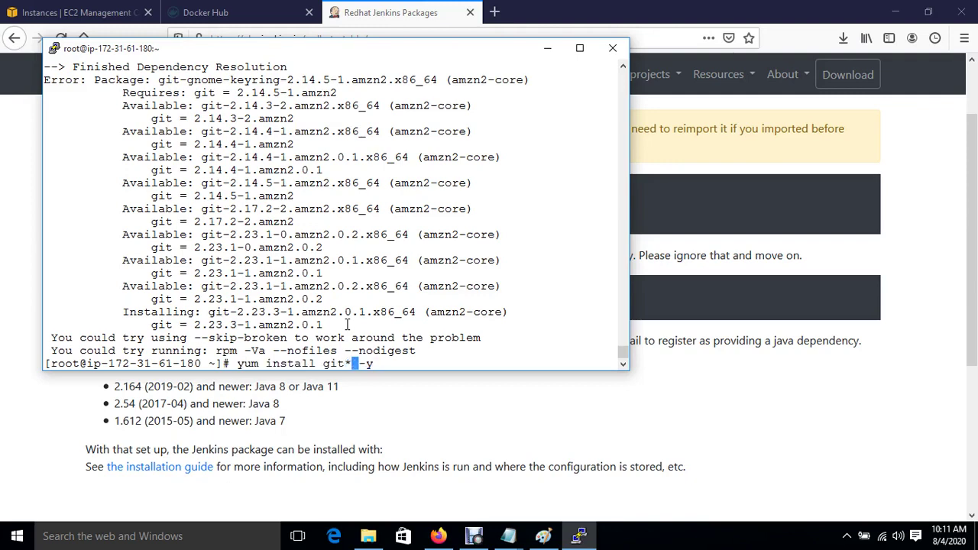
key("ctrl+l")
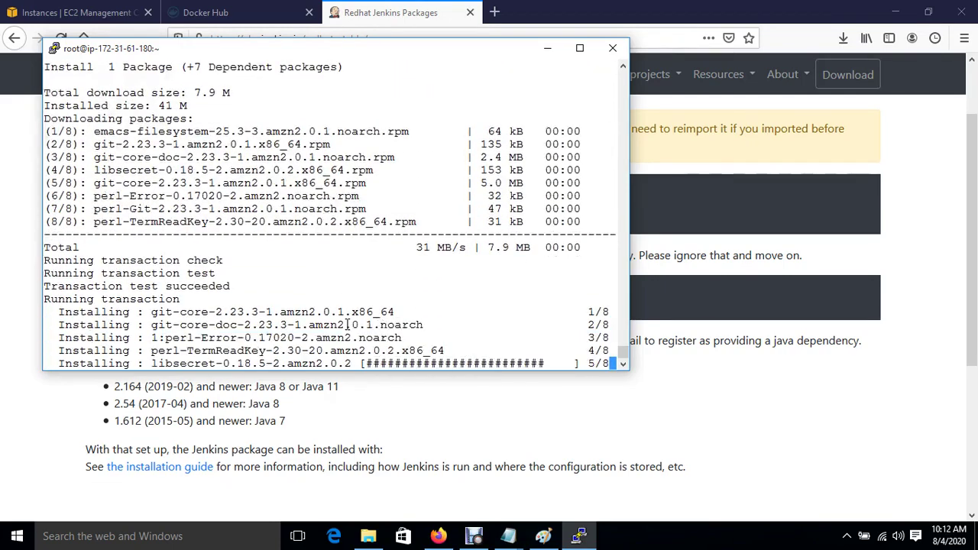
type("\\")
left_click(88, 12)
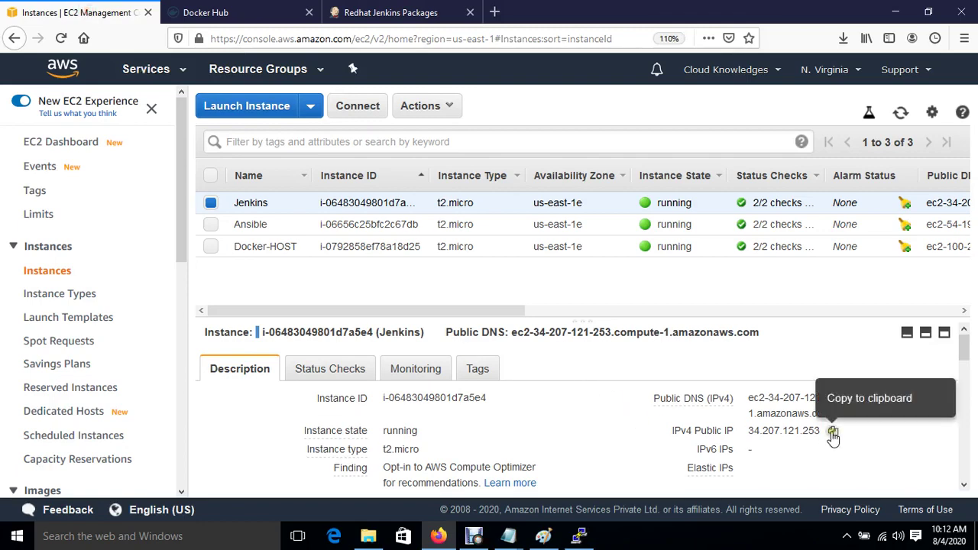
Open the Jenkins server at 34.207.121.253:8080 in the browser.
left_click(833, 430)
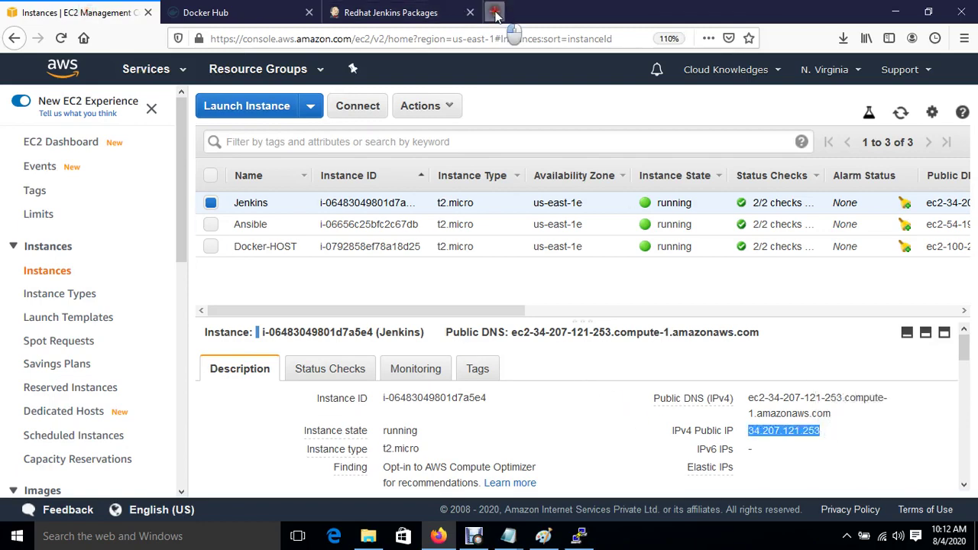
left_click(494, 12)
left_click(353, 14)
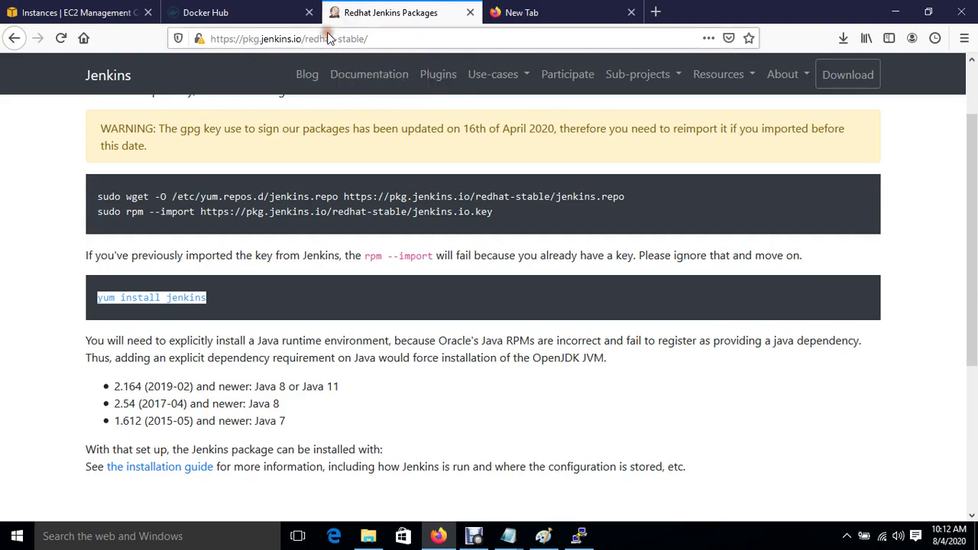
left_click(327, 39)
key("ctrl+v")
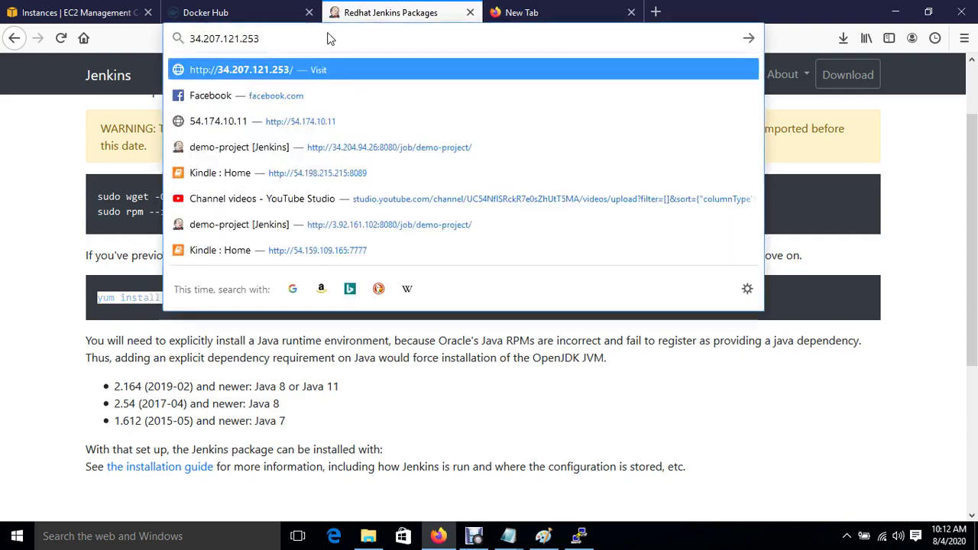
type(":8080")
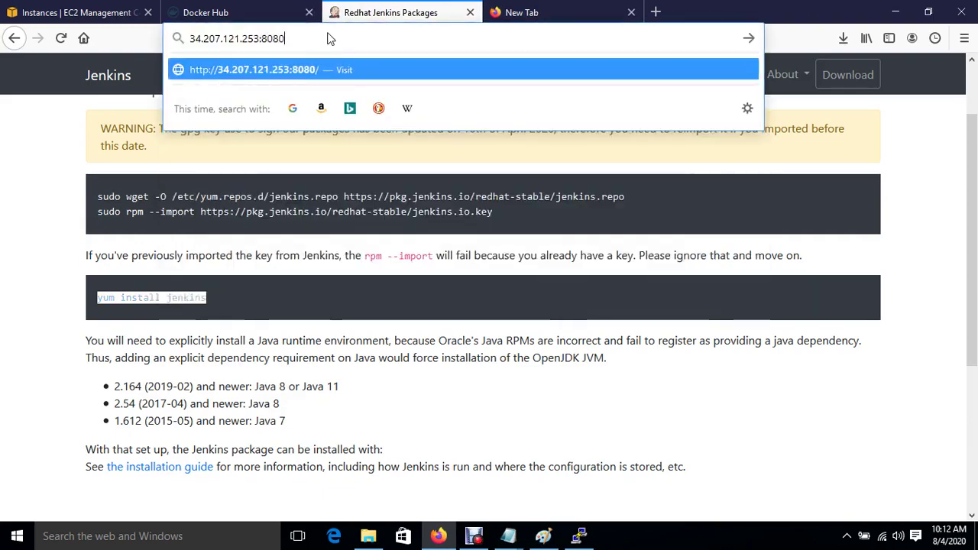
key("Return")
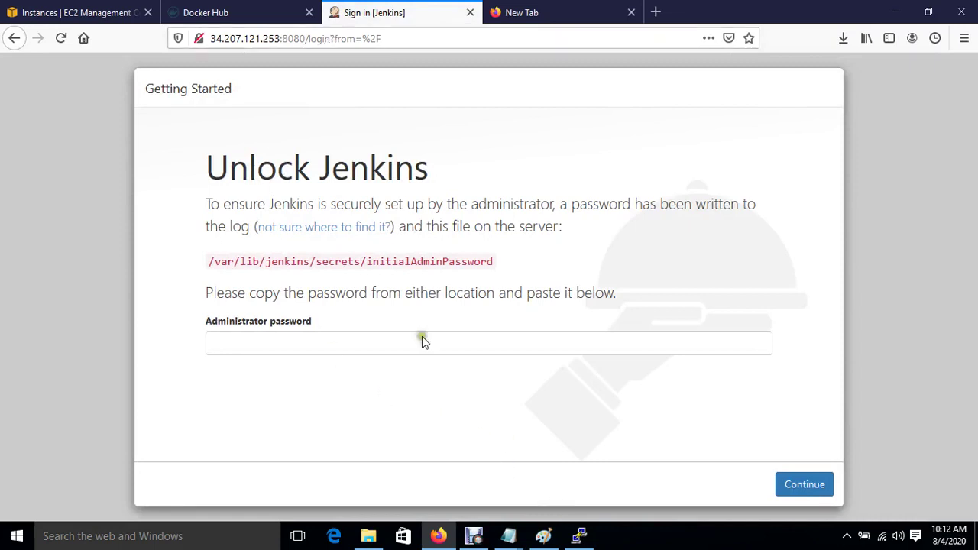
Copy the /var/lib/jenkins/secrets/initialAdminPassword path shown on the Unlock Jenkins page.
left_click_drag(208, 262, 503, 272)
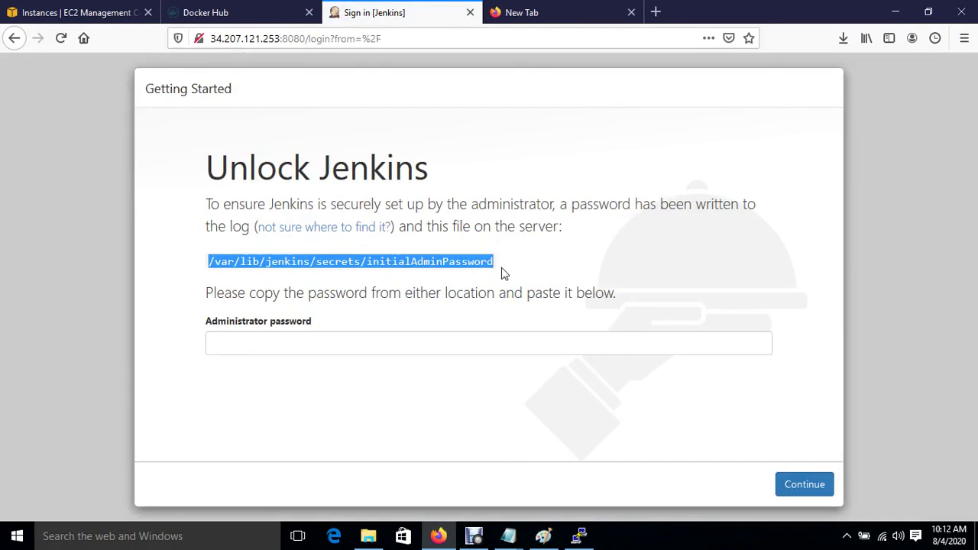
right_click(458, 262)
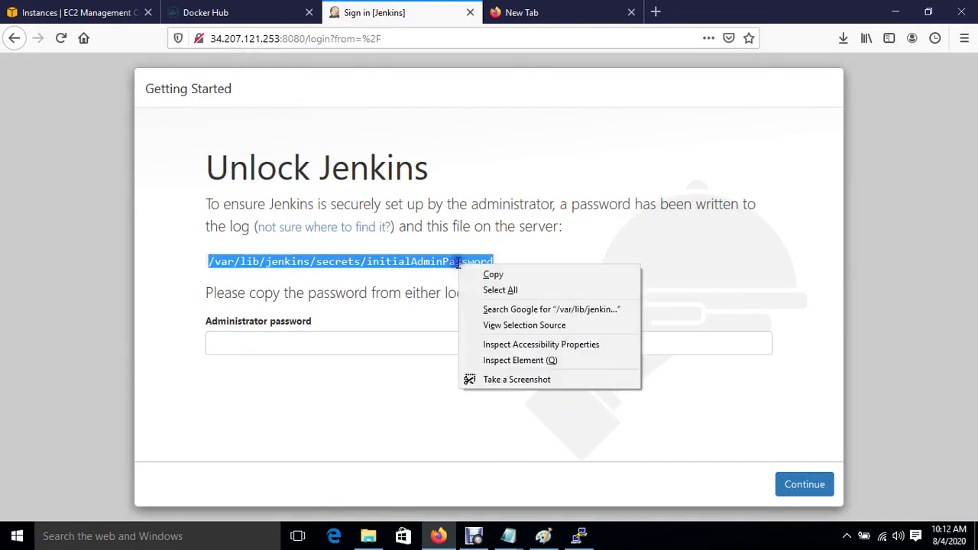
left_click(491, 273)
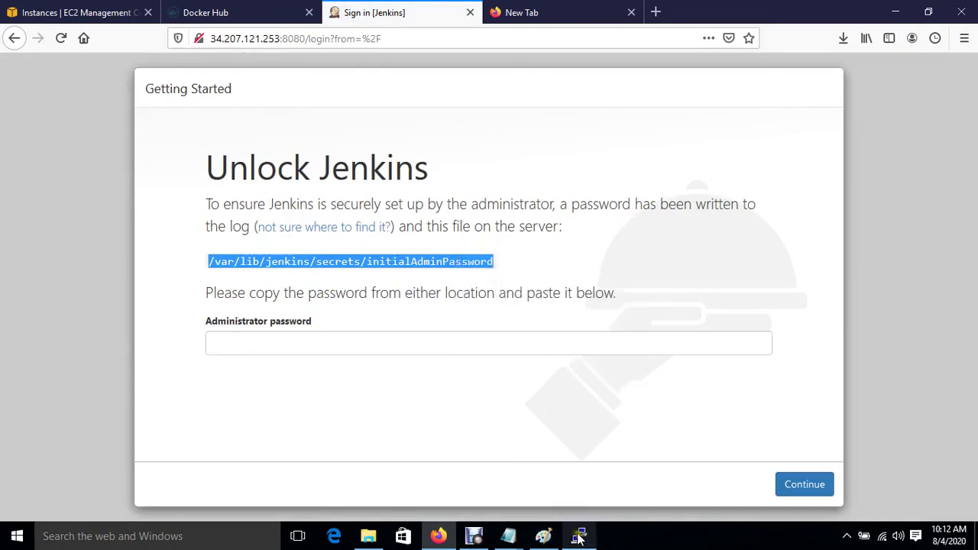
Run cat on /var/lib/jenkins/secrets/initialAdminPassword and copy the printed admin password.
left_click(578, 535)
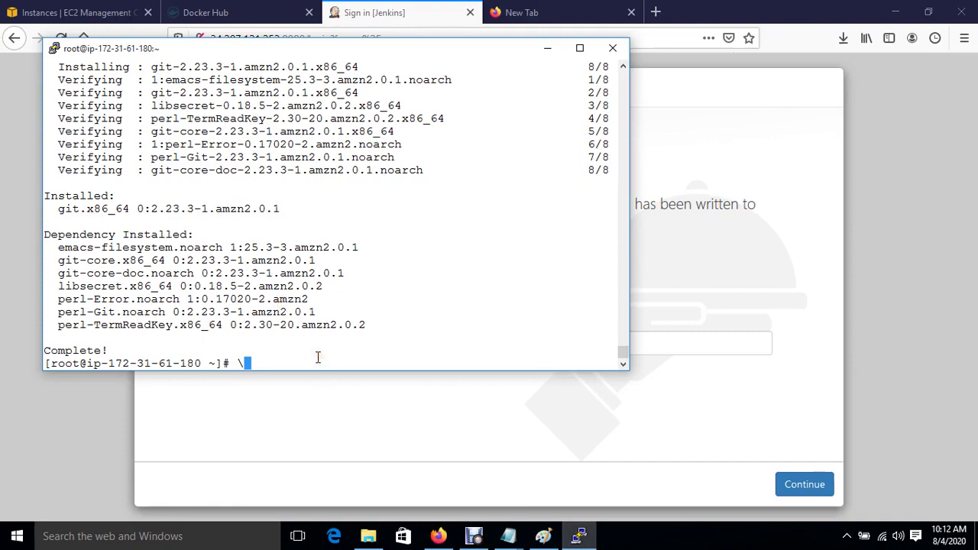
key("ctrl+c")
key("ctrl+c")
key("ctrl+c")
key("ctrl+c")
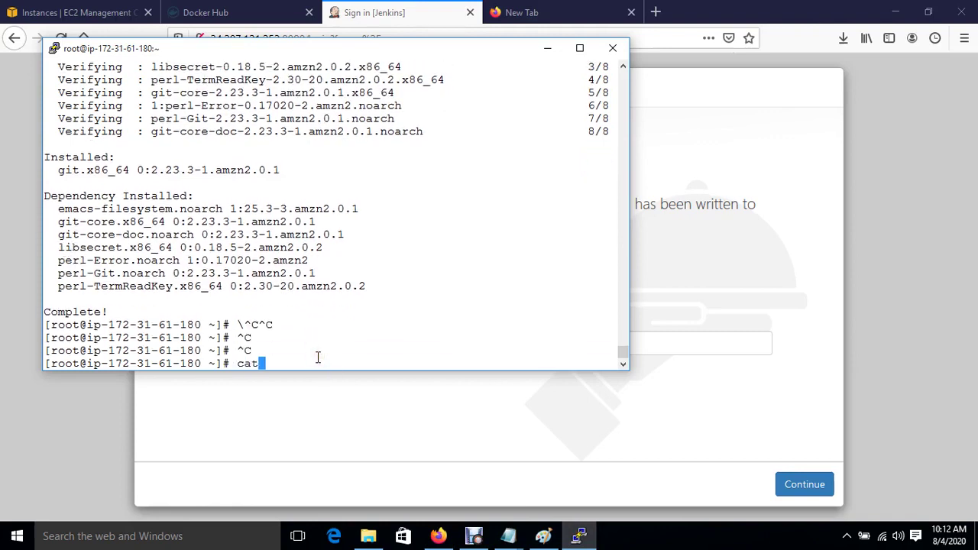
type("cat")
right_click(318, 357)
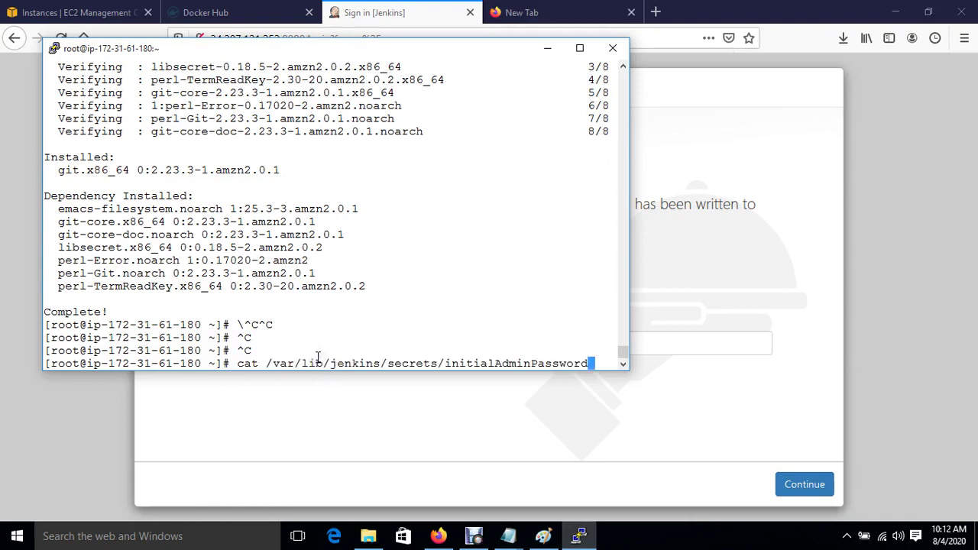
key("Return")
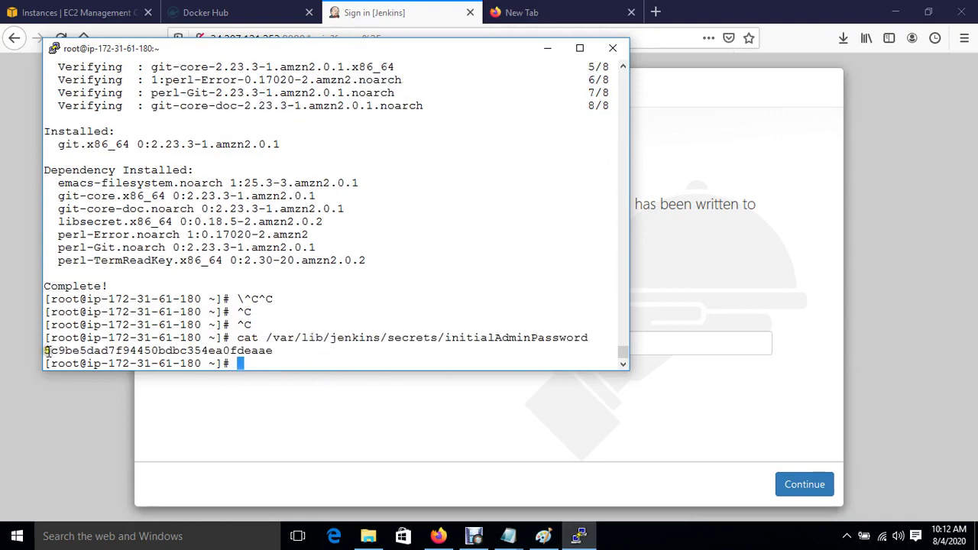
left_click_drag(44, 351, 270, 353)
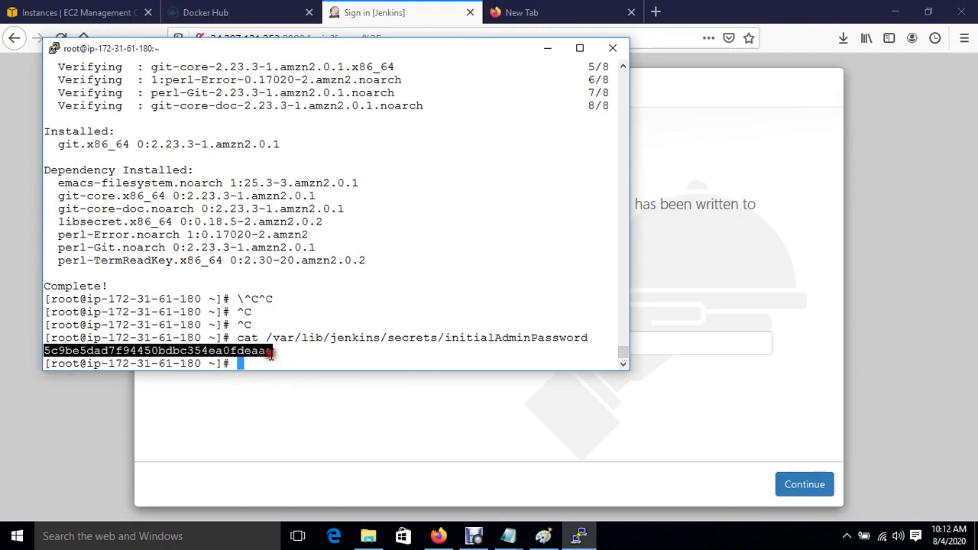
right_click(245, 350)
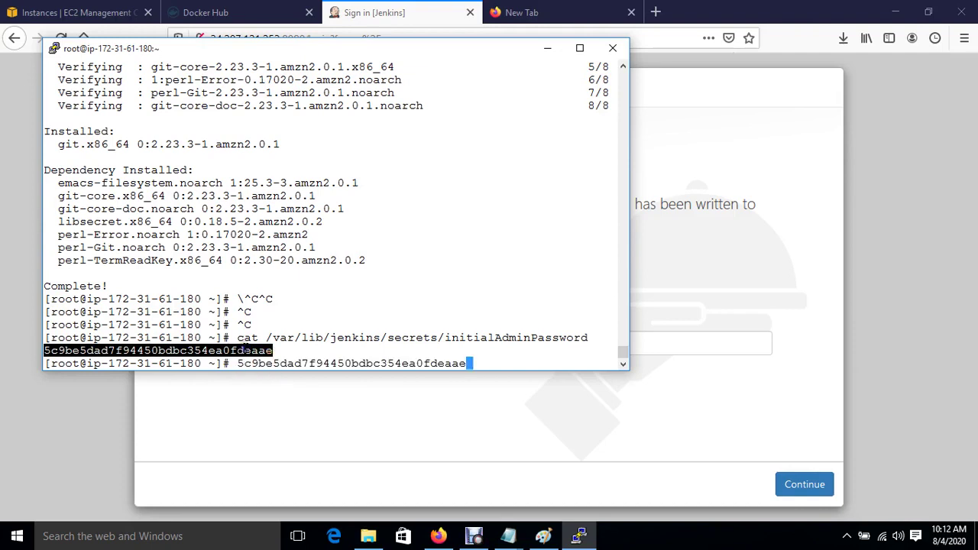
left_click(393, 434)
left_click(341, 339)
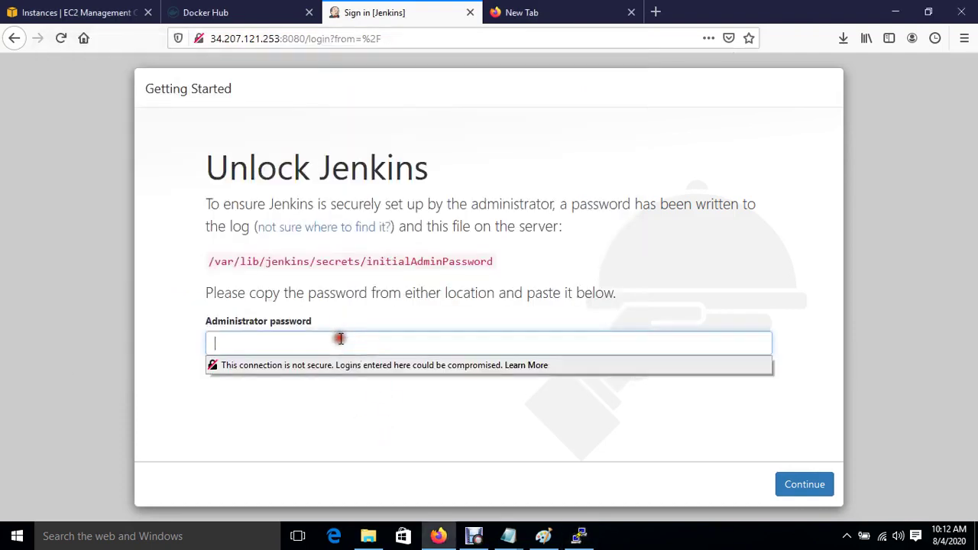
Unlock Jenkins with the initial admin password and install the suggested plugins.
right_click(341, 339)
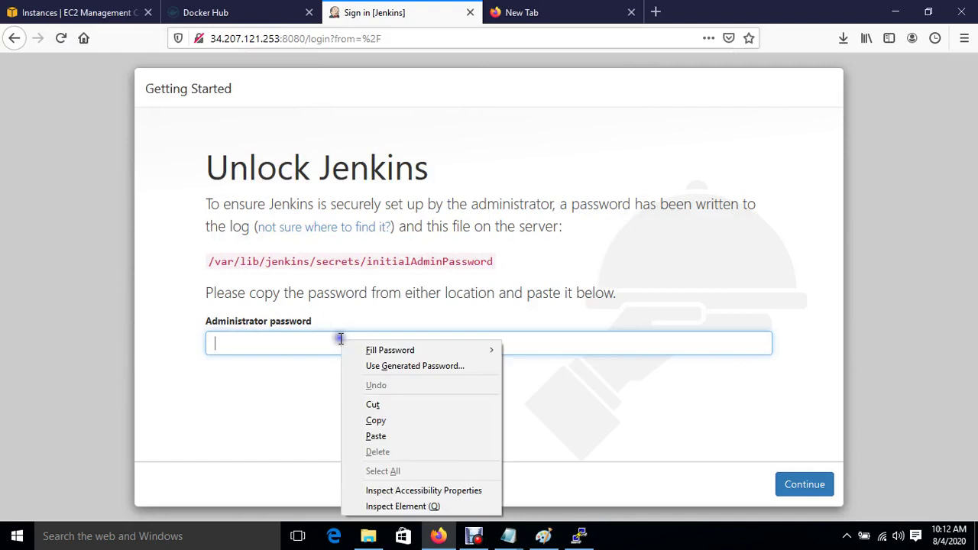
left_click(376, 436)
left_click(803, 486)
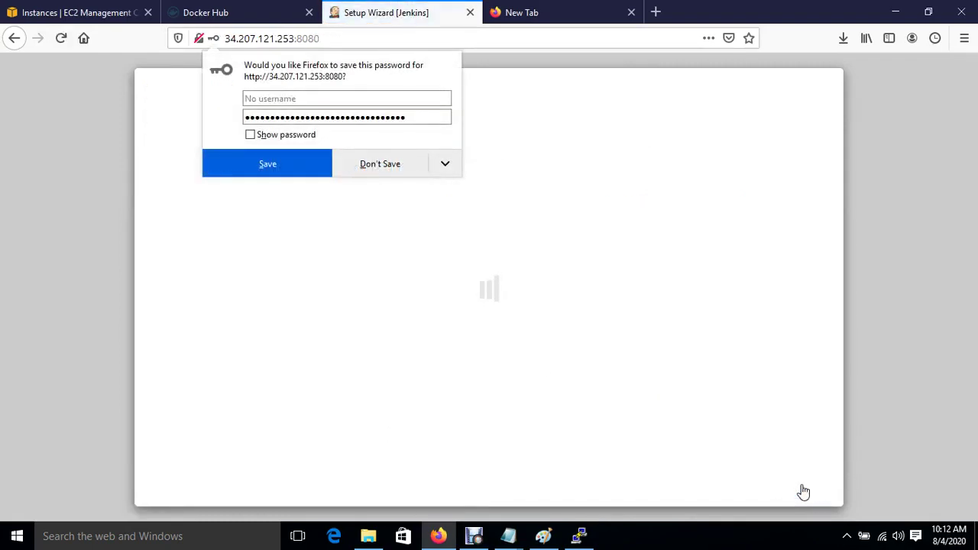
left_click(379, 171)
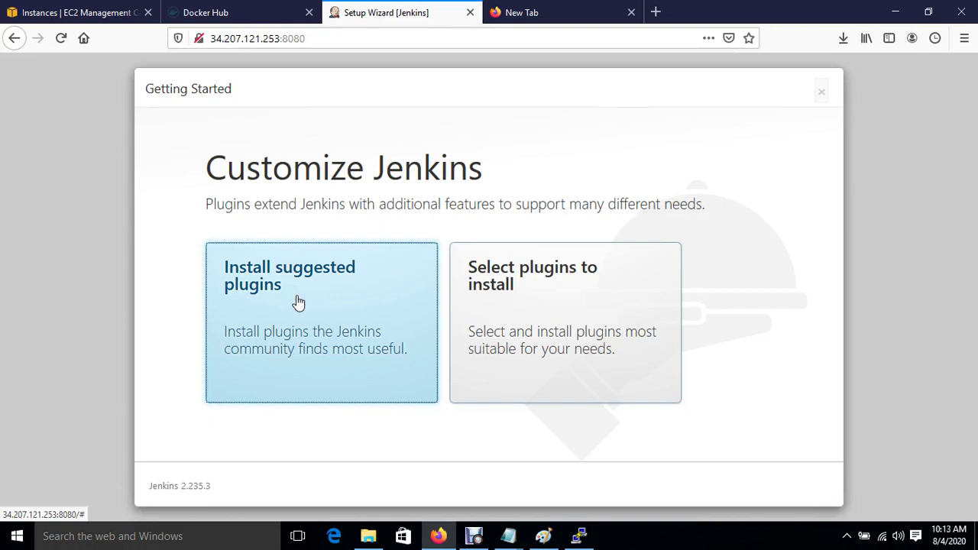
left_click(298, 304)
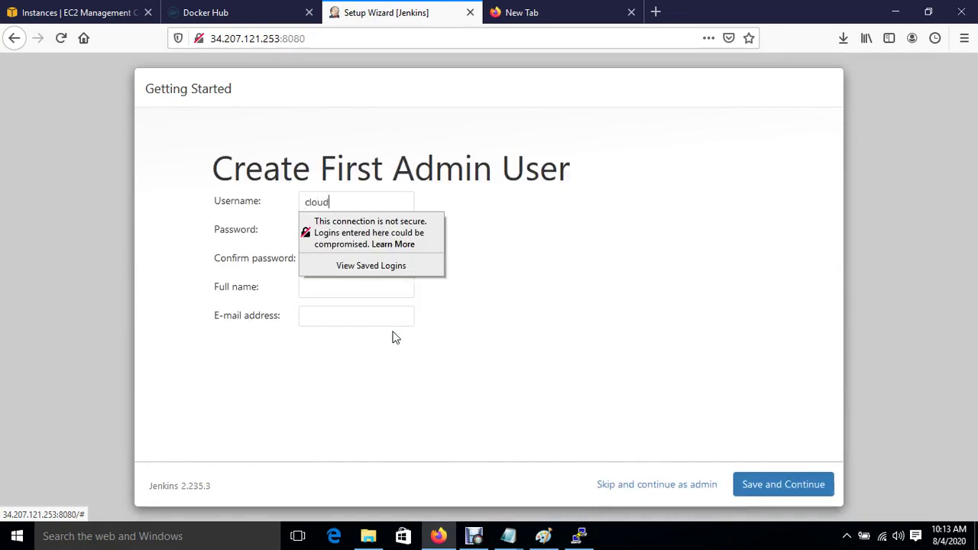
Create the first admin user with a password, accept the Jenkins URL and start using Jenkins.
key("Tab")
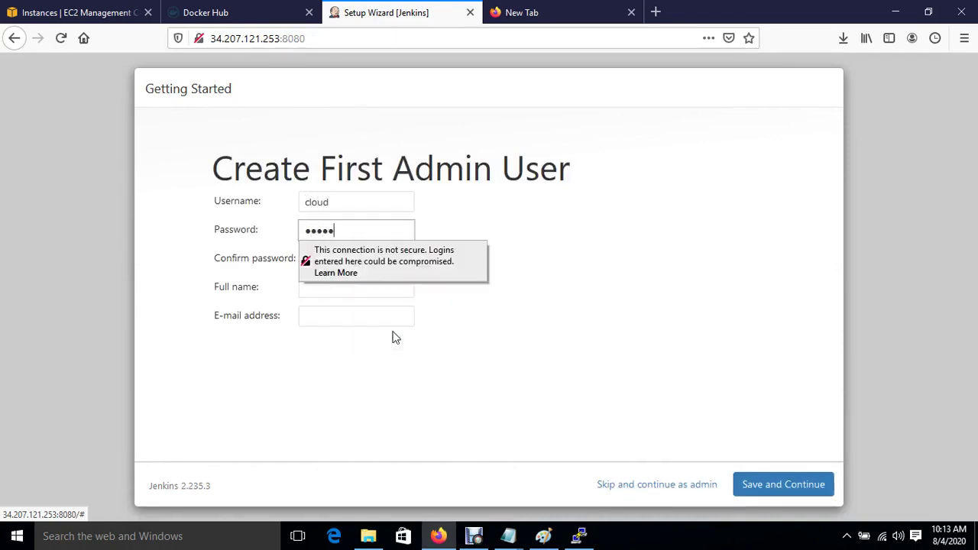
key("Tab")
key("Tab")
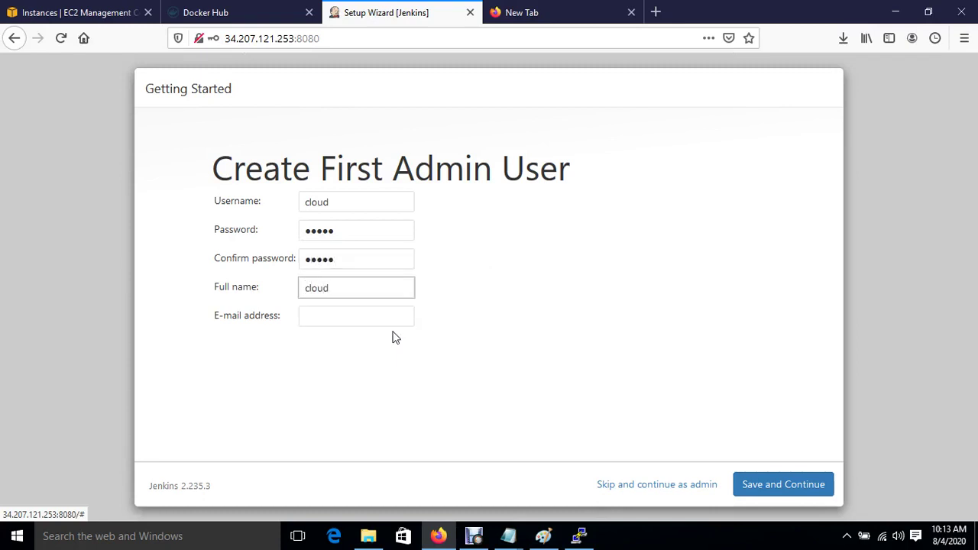
key("Tab")
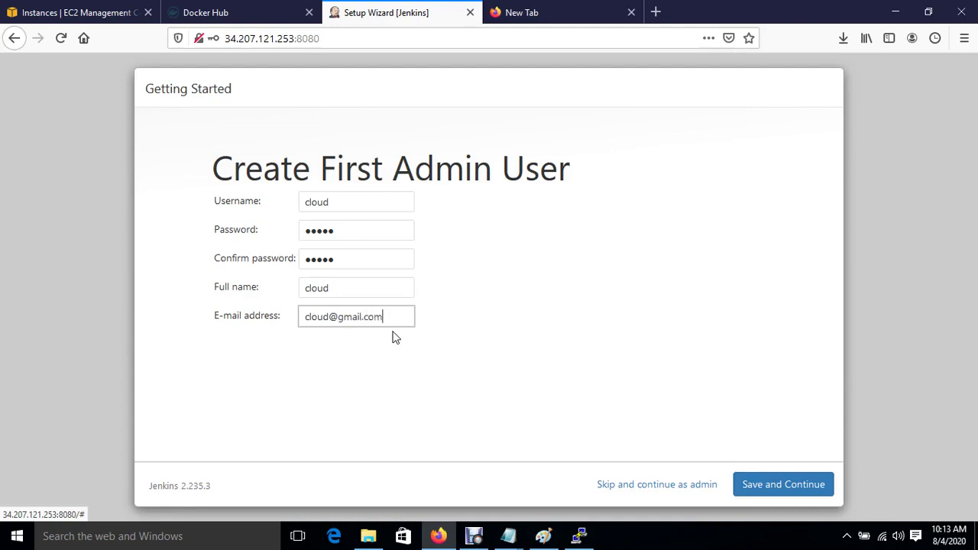
left_click(797, 488)
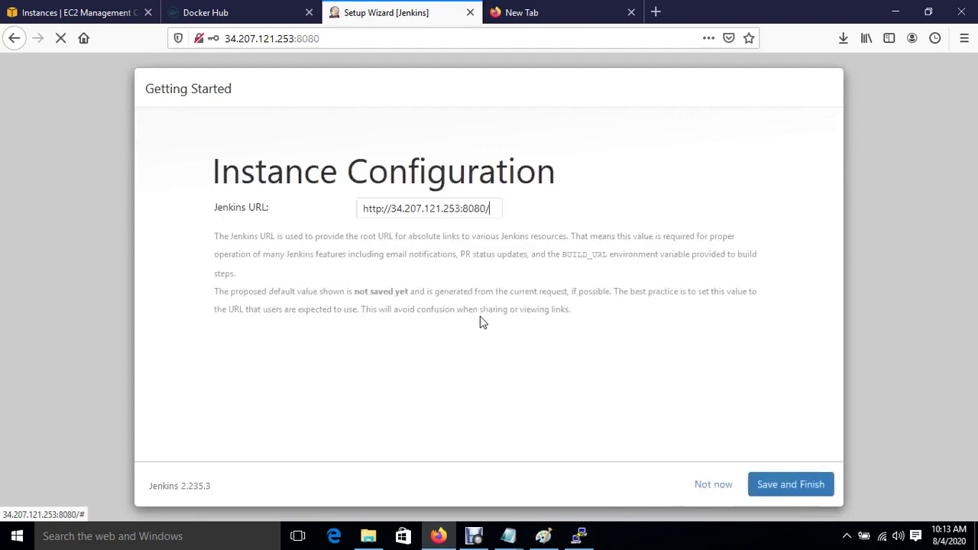
left_click(783, 492)
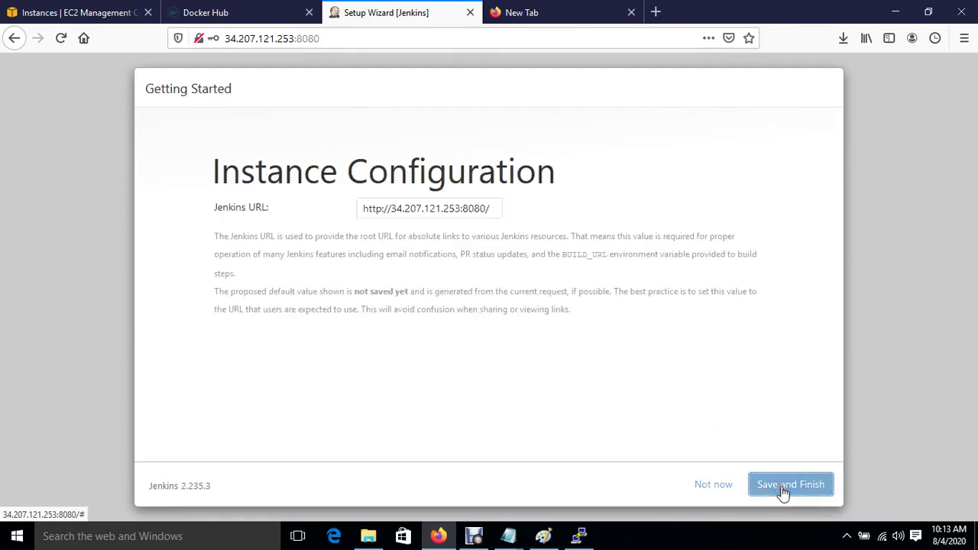
left_click(280, 239)
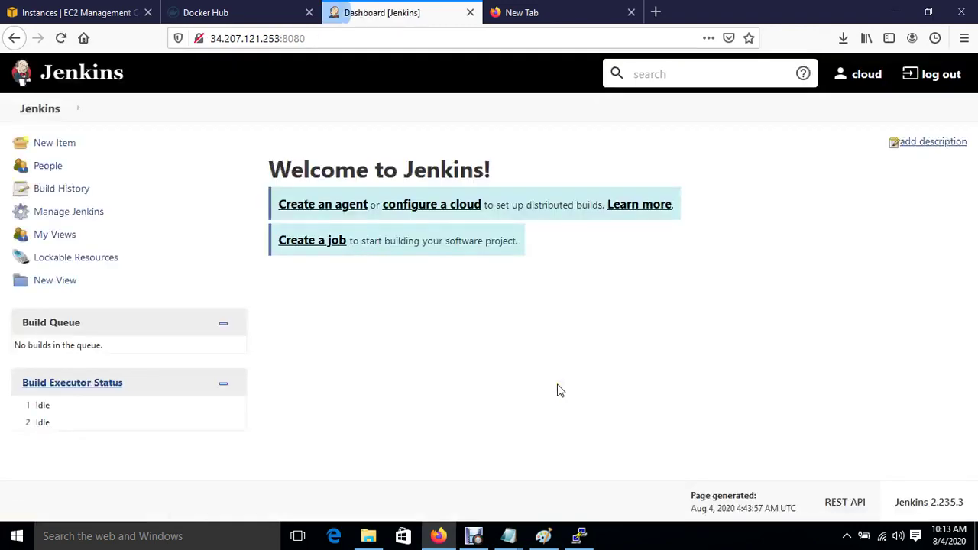
left_click(66, 11)
Select only the Ansible instance and copy its public IP 54.197.95.188.
left_click(208, 226)
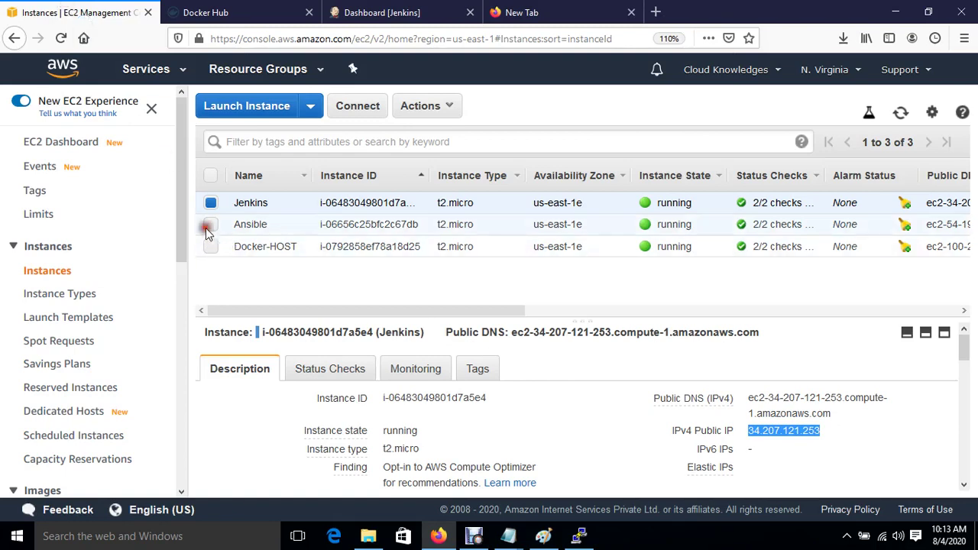
left_click(211, 203)
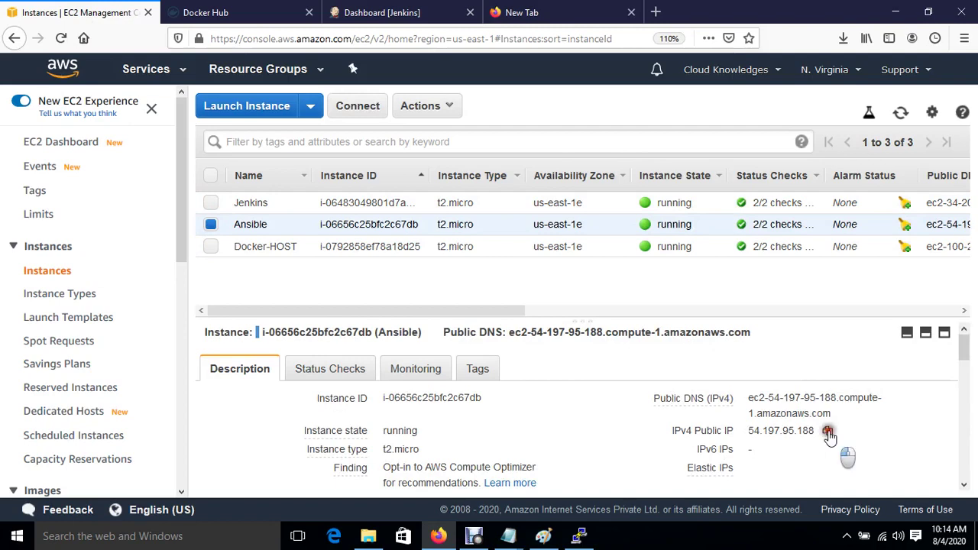
left_click(829, 431)
left_click(579, 537)
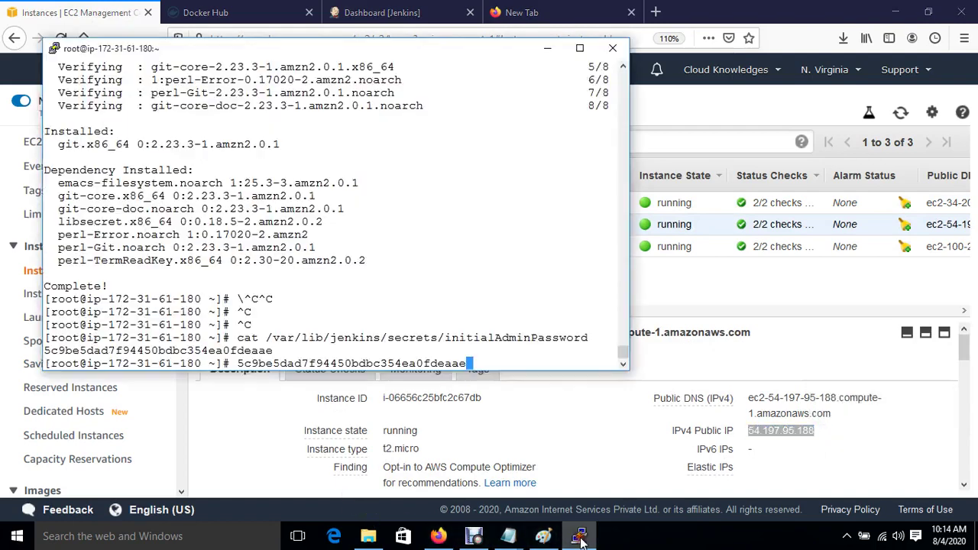
Start a new PuTTY session to the Ansible IP with 12-point font and system colours.
right_click(242, 47)
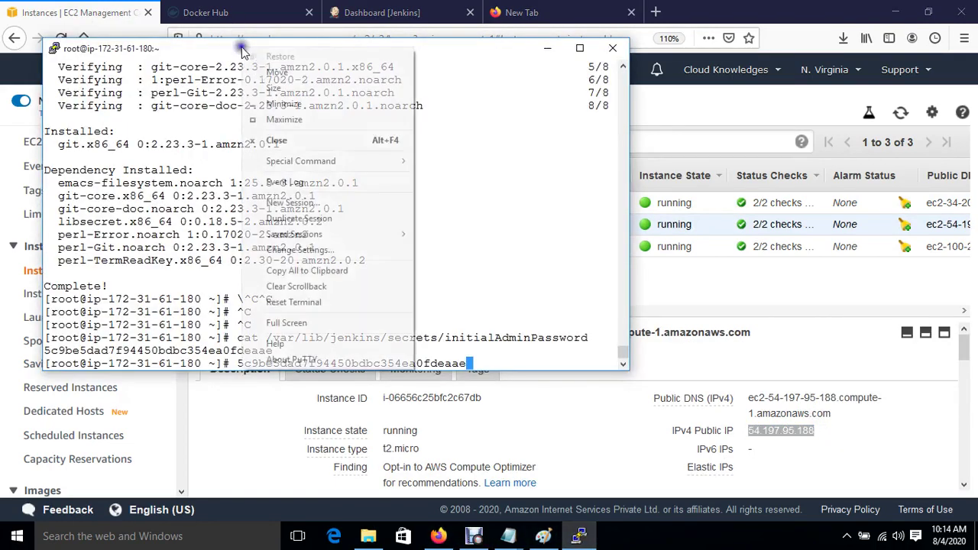
left_click(315, 203)
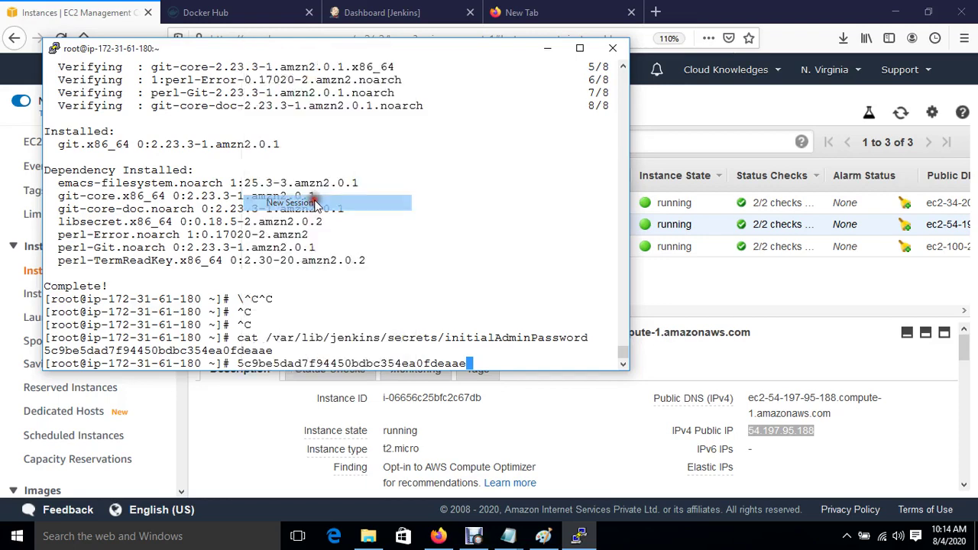
key("ctrl+v")
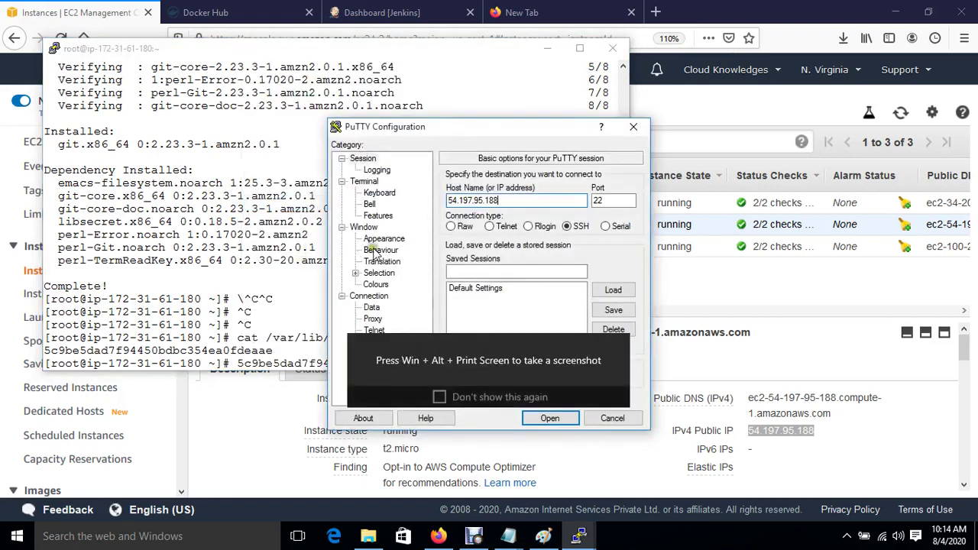
left_click(382, 238)
left_click(613, 262)
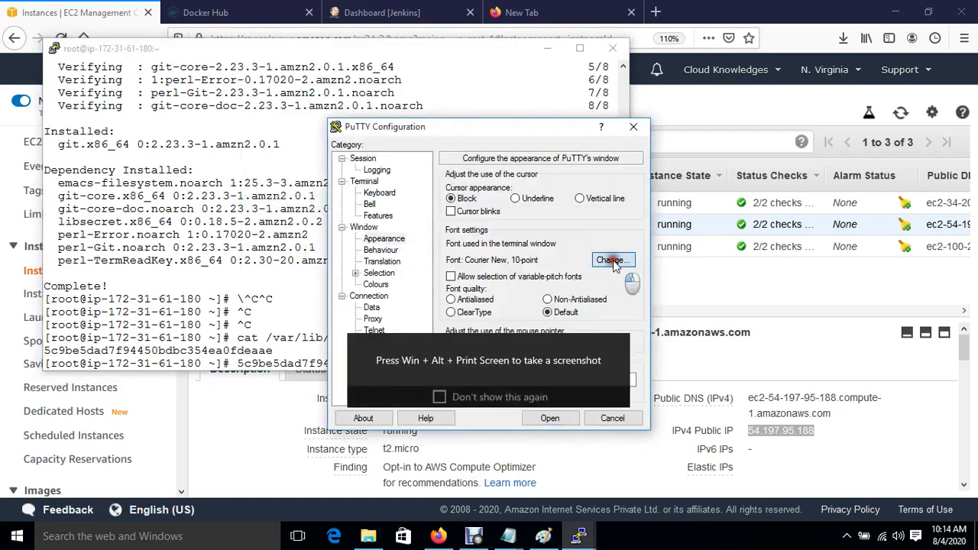
left_click(605, 267)
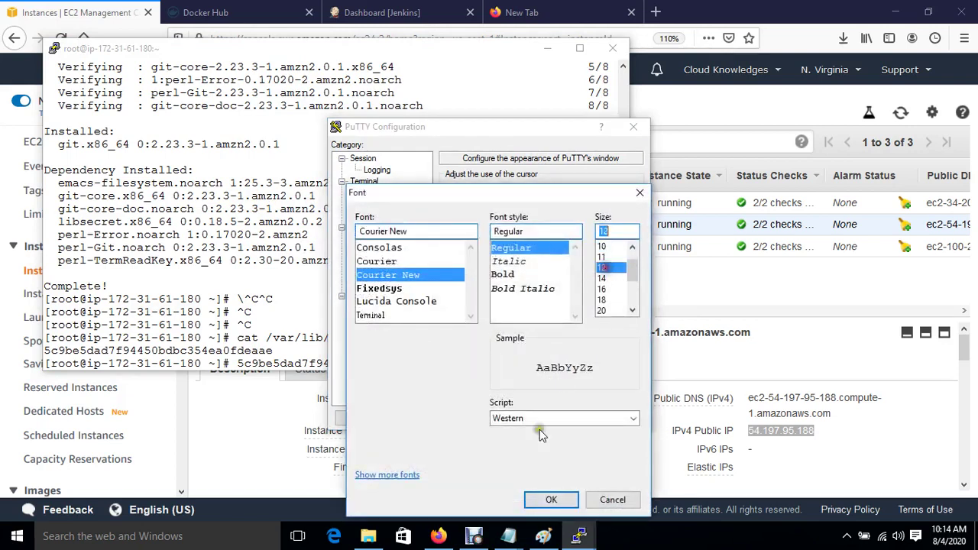
left_click(553, 499)
left_click(376, 285)
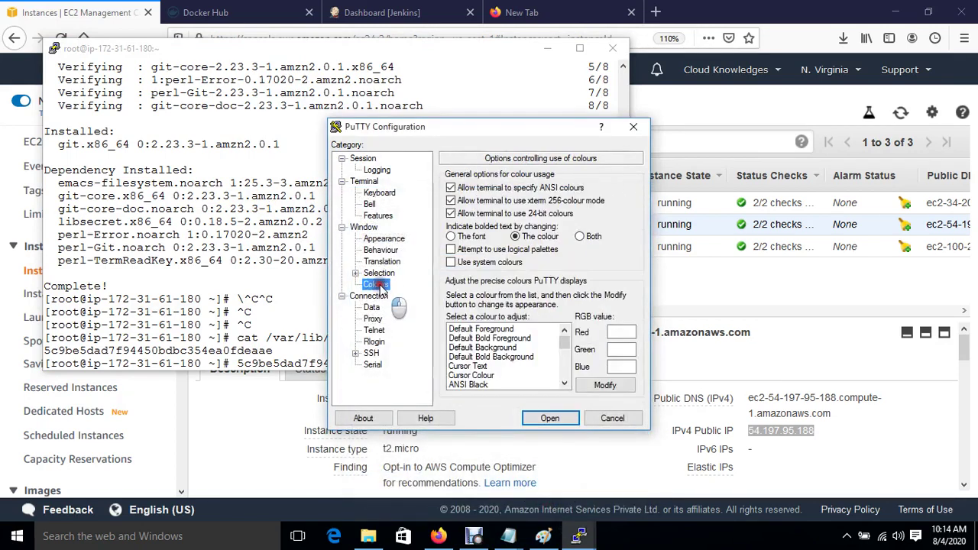
left_click(493, 330)
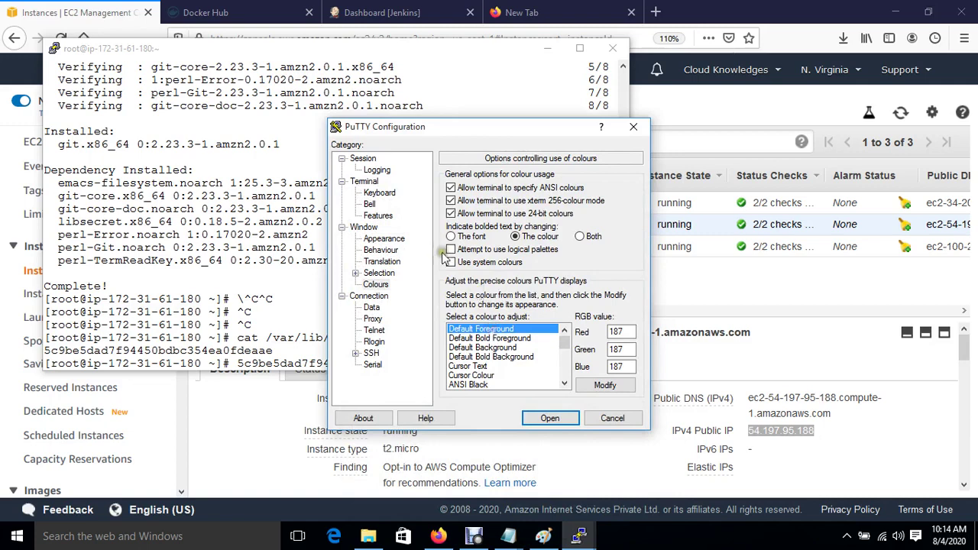
left_click(451, 262)
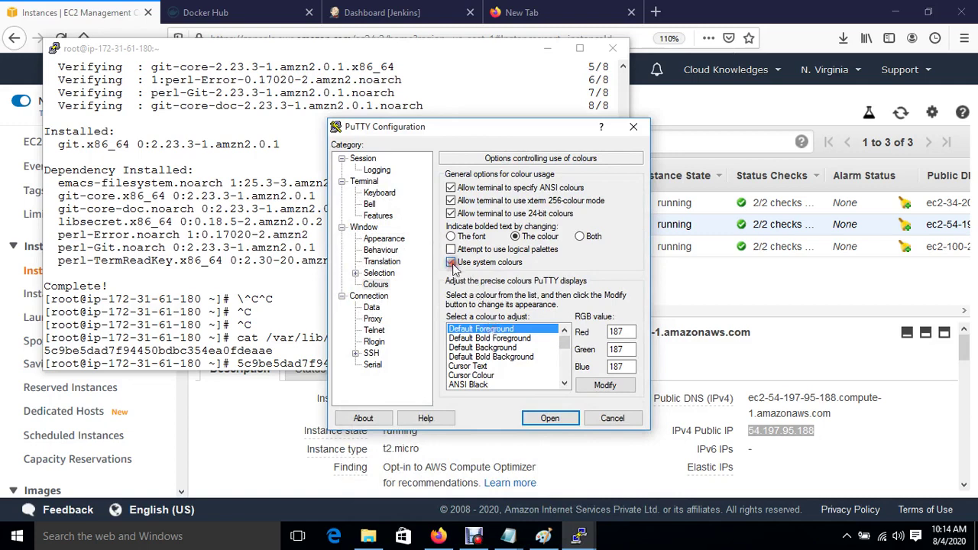
Set the jenkinskey private key for SSH authentication and connect.
left_click(355, 353)
left_click(385, 343)
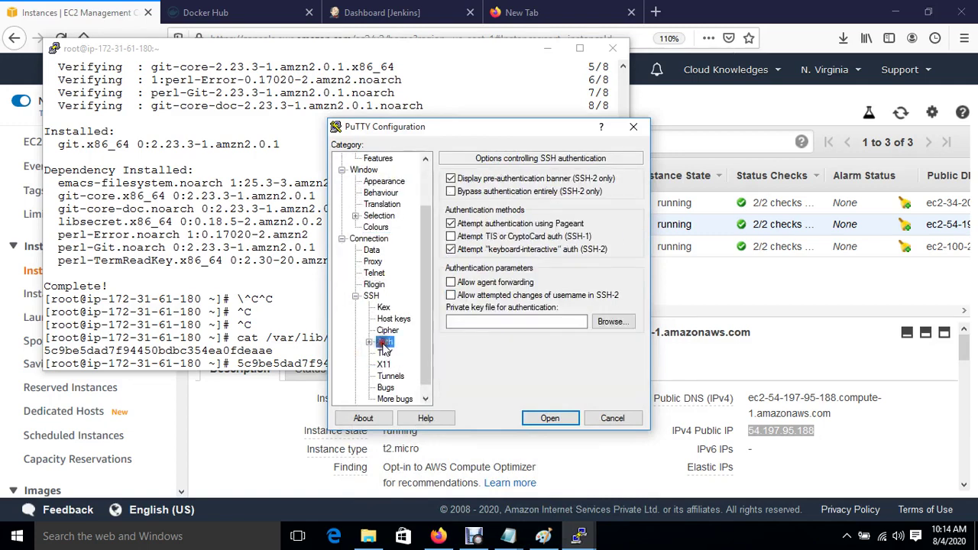
left_click(611, 324)
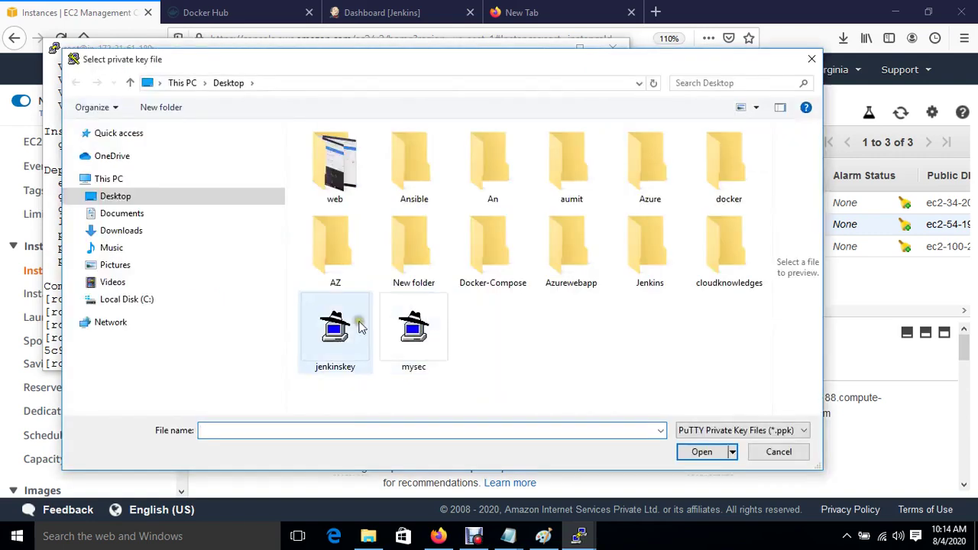
double_click(358, 319)
left_click(560, 419)
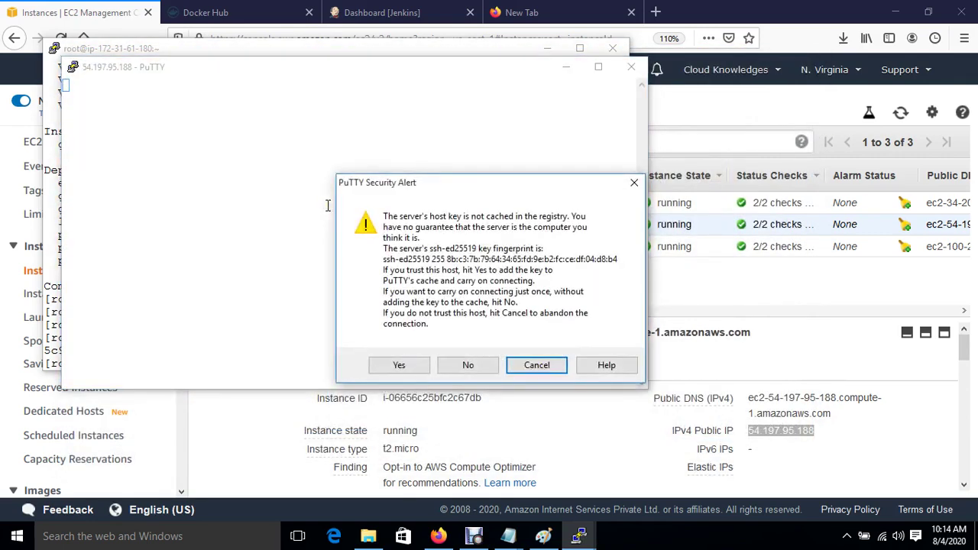
Trust the server's host key, switch to root with sudo su and clear the screen.
key("Left")
key("Left")
key("Return")
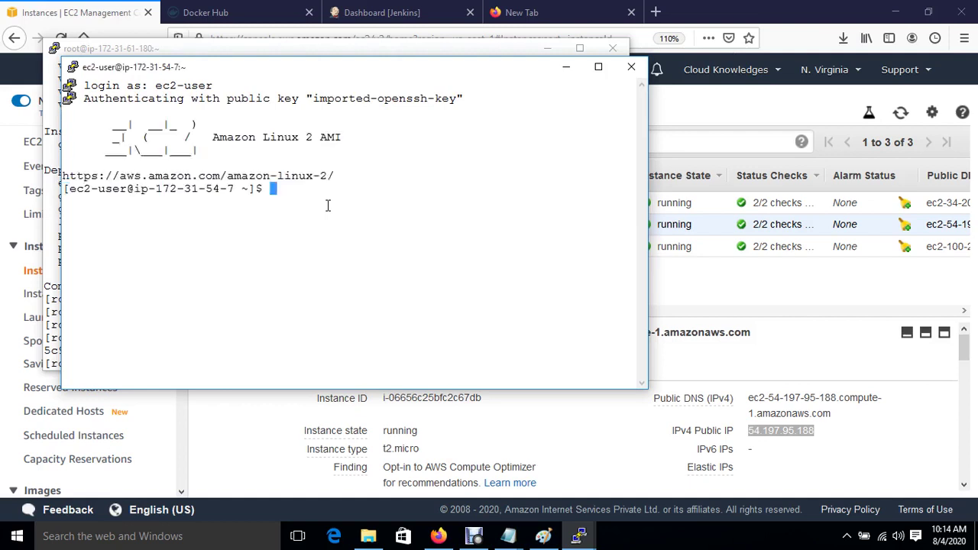
key("Return")
key("Return")
type("sudo su")
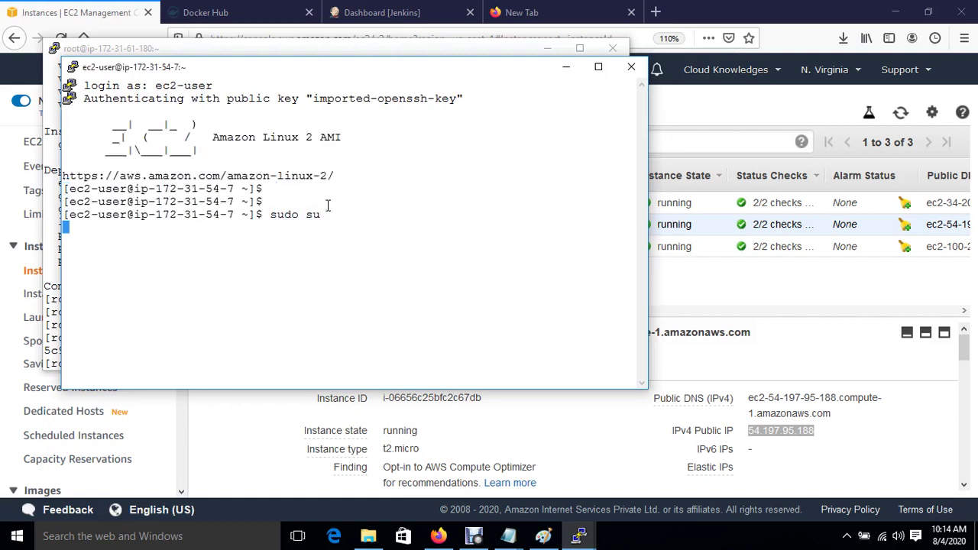
key("Return")
key("Return")
type("cd")
key("Return")
key("Return")
key("ctrl+l")
key("Return")
key("Return")
key("Return")
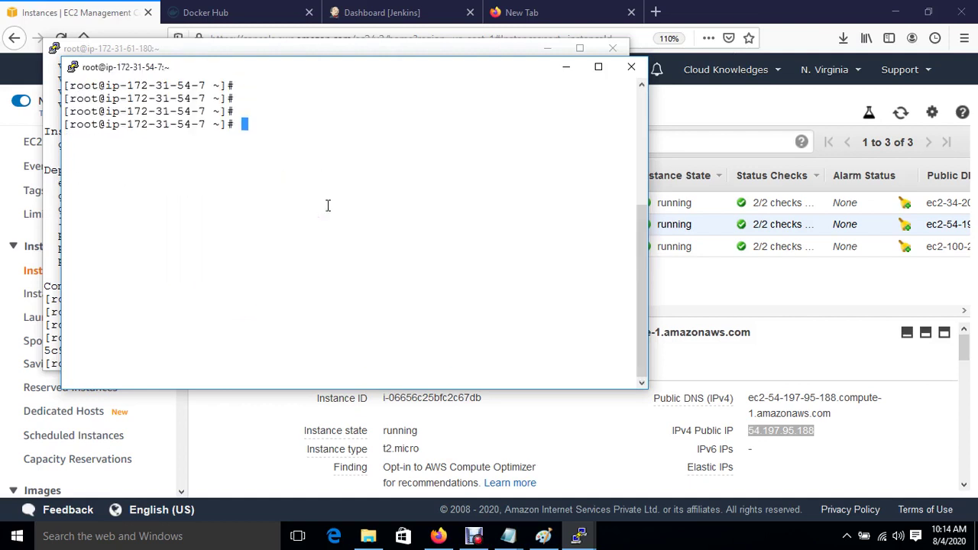
Run amazon-linux-extras install ansible2 and confirm the installation with y.
type("yum install ansible")
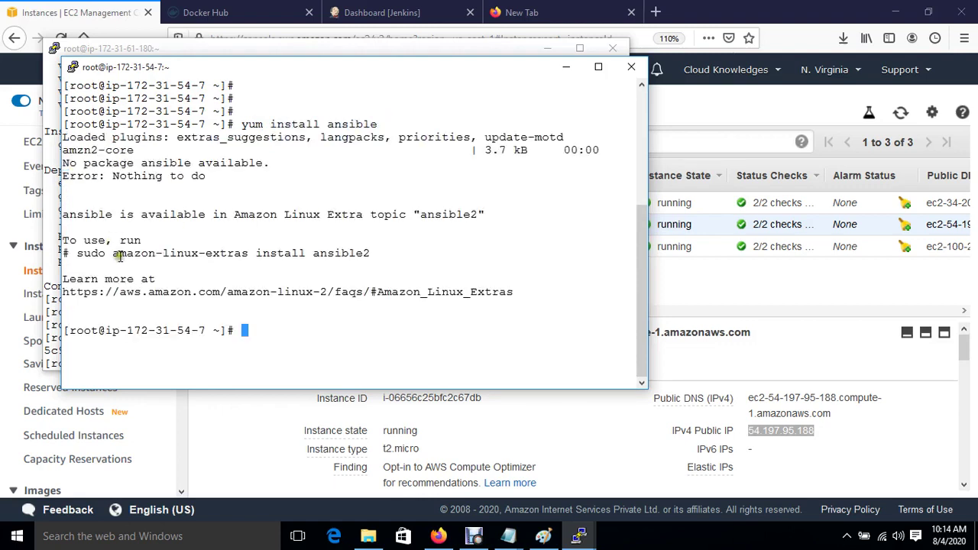
left_click_drag(113, 253, 367, 253)
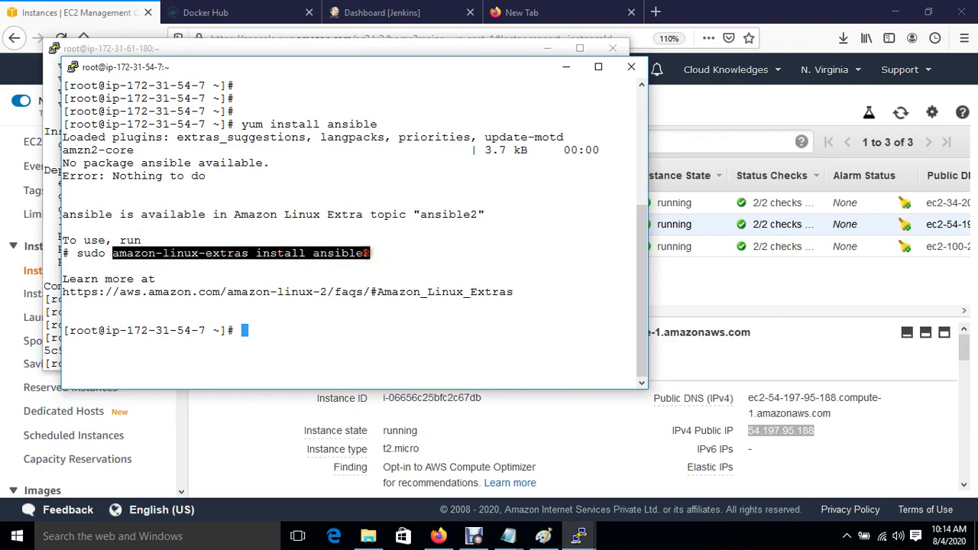
right_click(367, 253)
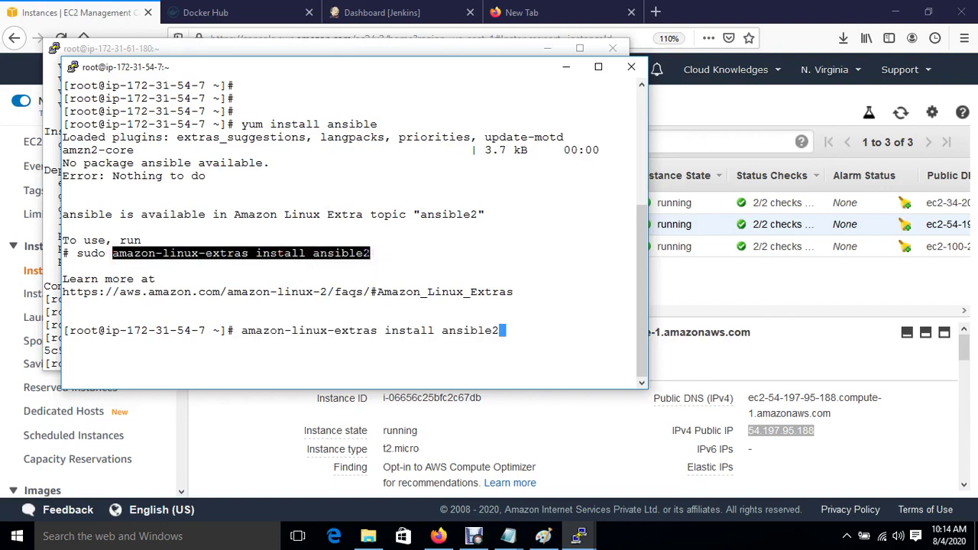
key("Return")
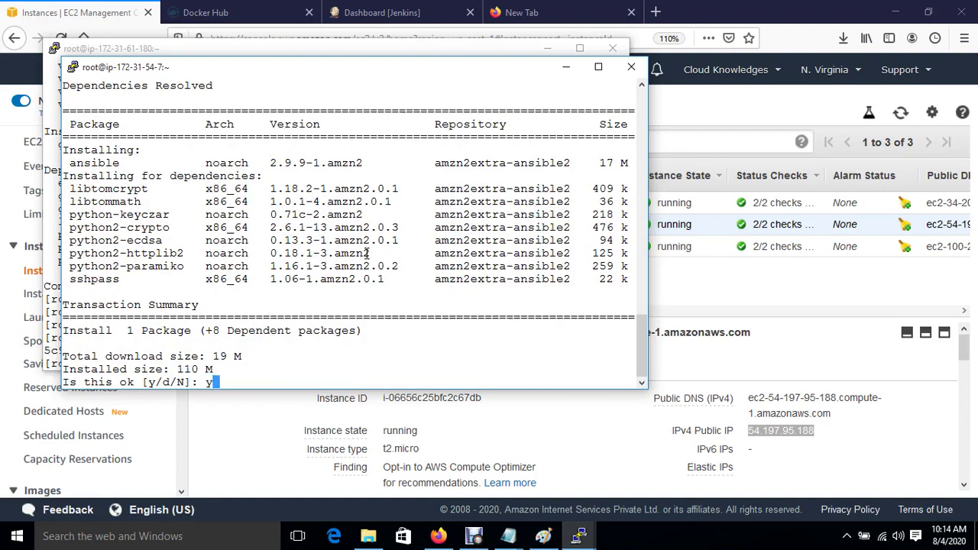
type("y")
key("Return")
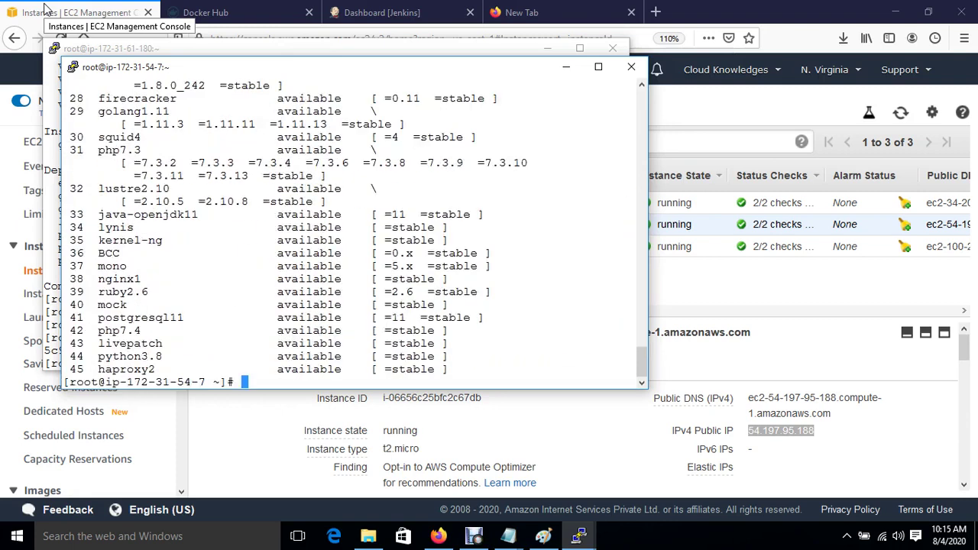
key("Return")
key("Return")
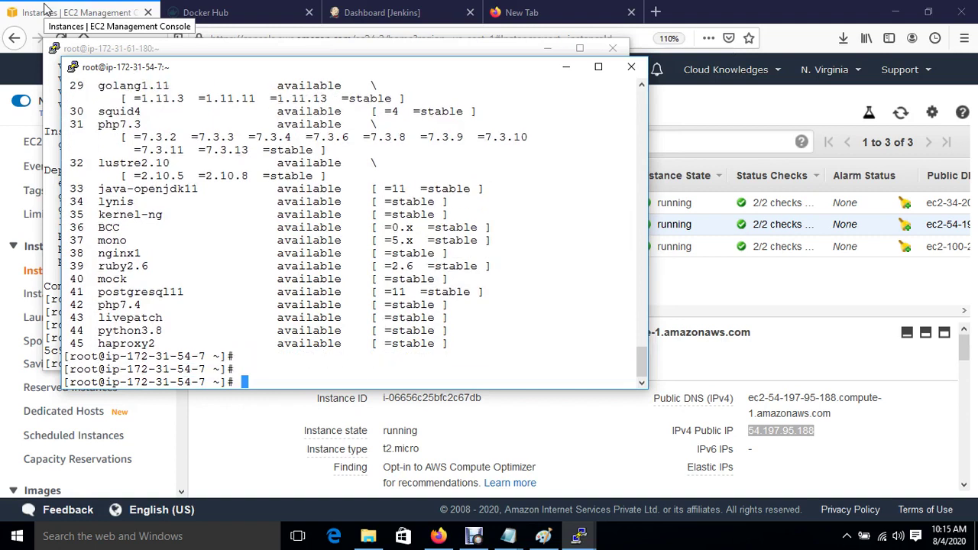
Open /etc/ansible/hosts in vim and add a [dockerhost] group heading.
type("vim /etc/ansible/")
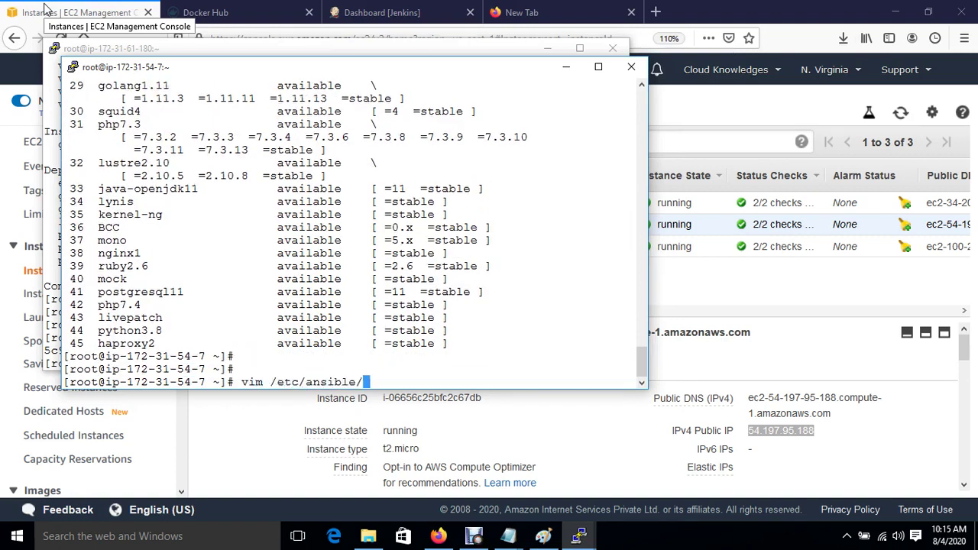
type("hosts")
key("Return")
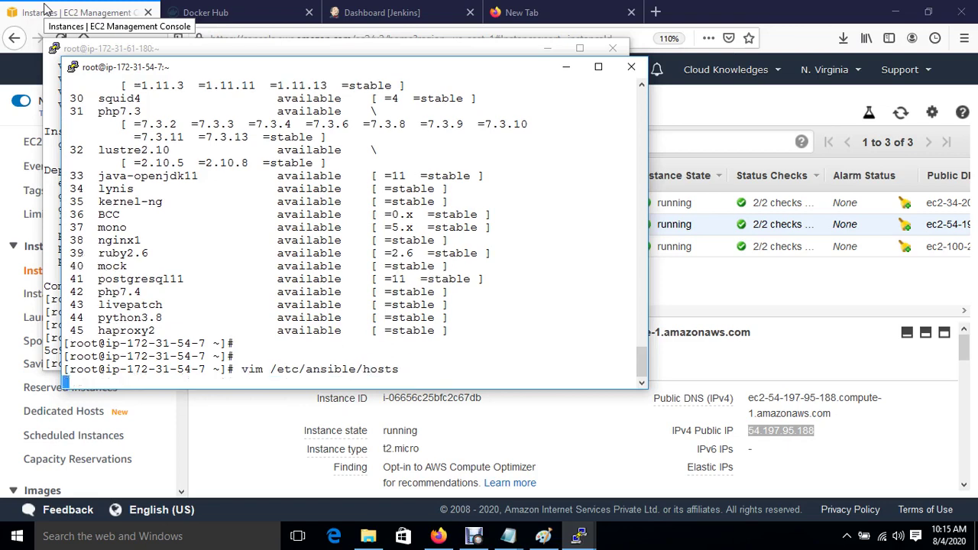
key("Down")
key("Down")
key("Down")
key("Down")
key("Down")
key("Down")
key("Down")
key("Down")
key("Down")
key("Down")
key("Down")
key("Down")
key("Down")
key("Down")
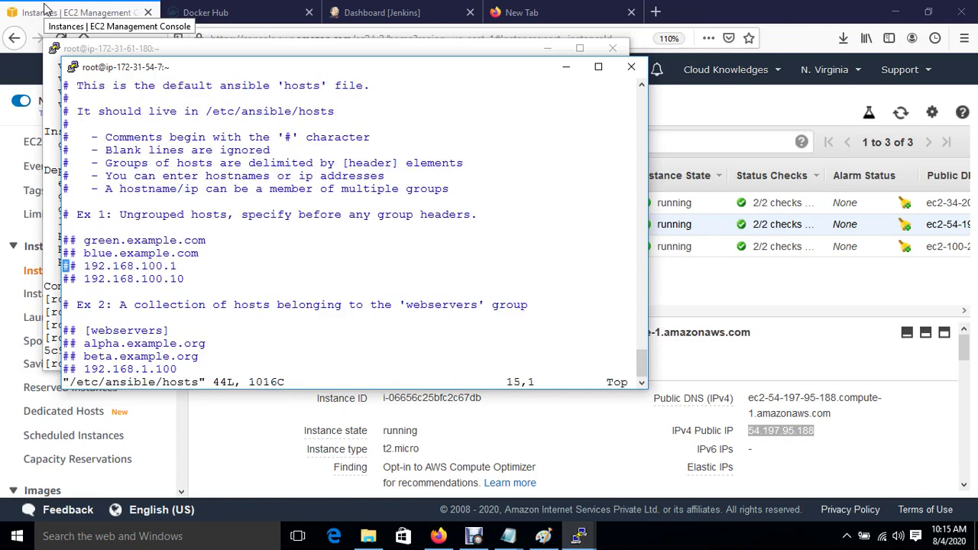
key("Down")
type("o#")
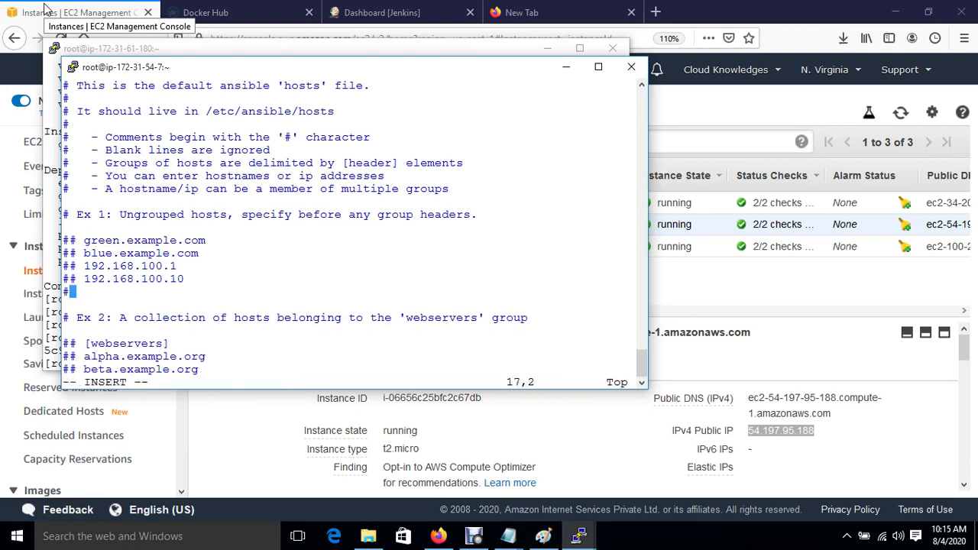
key("BackSpace")
type("[")
type("docker")
type("-s")
key("BackSpace")
key("BackSpace")
type("host]")
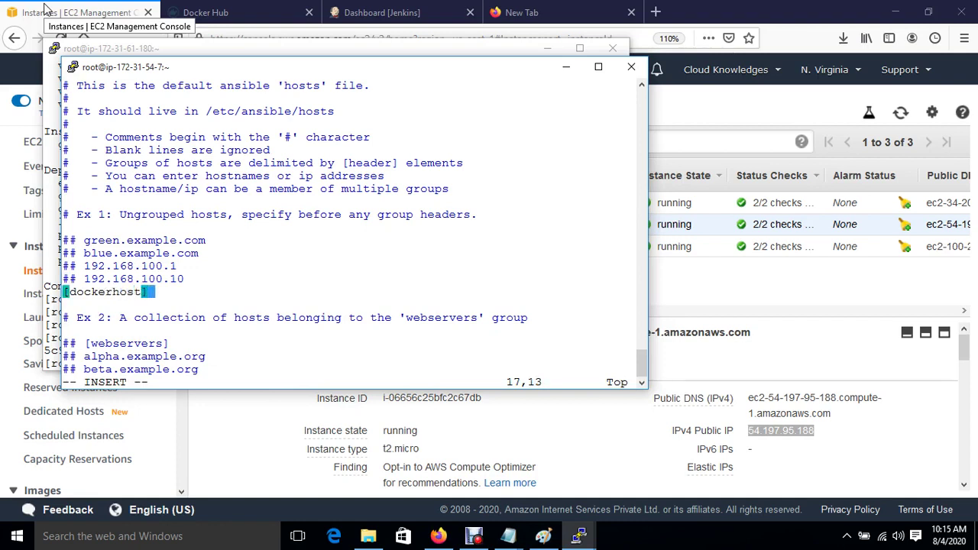
key("Return")
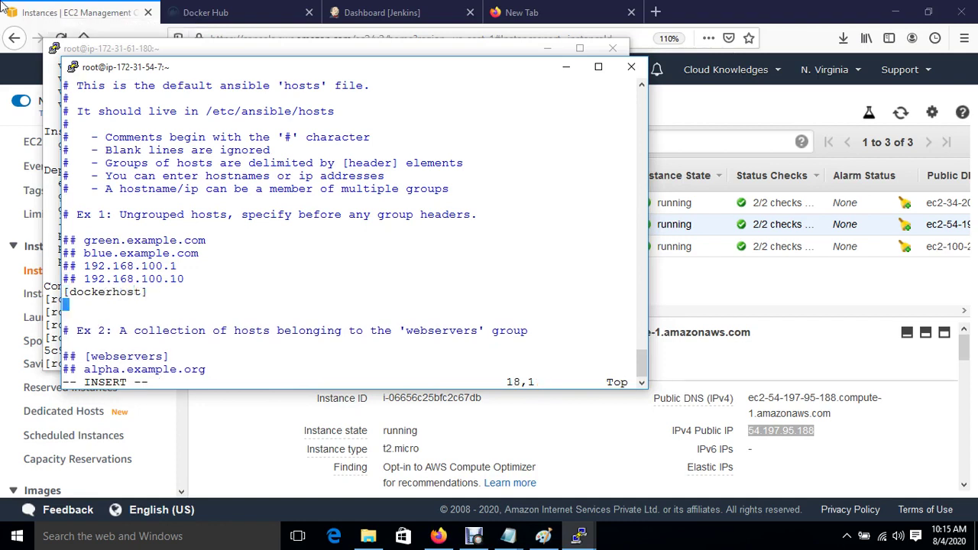
key("Down")
Paste Docker-HOST's private IP 172.31.52.169 under [dockerhost] and save the file with :wq.
left_click(55, 13)
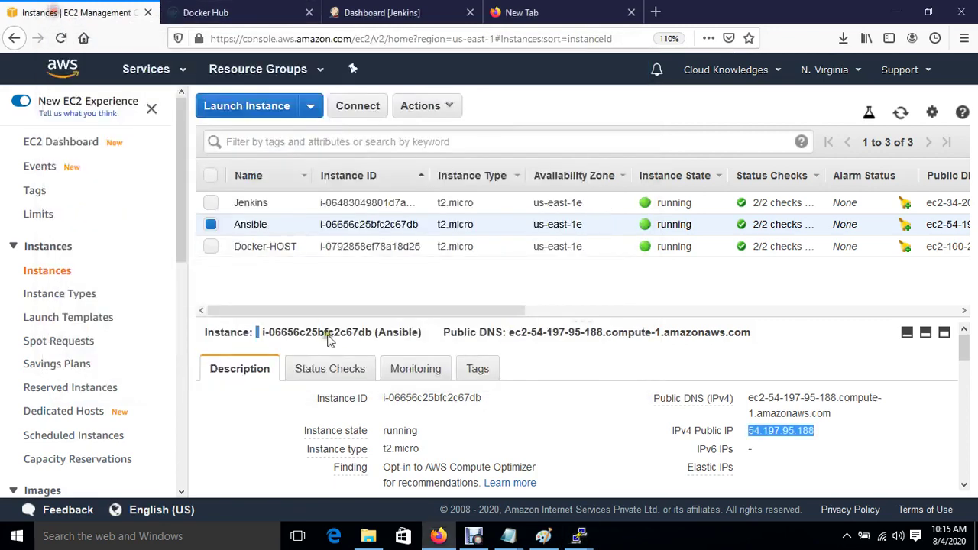
left_click(211, 246)
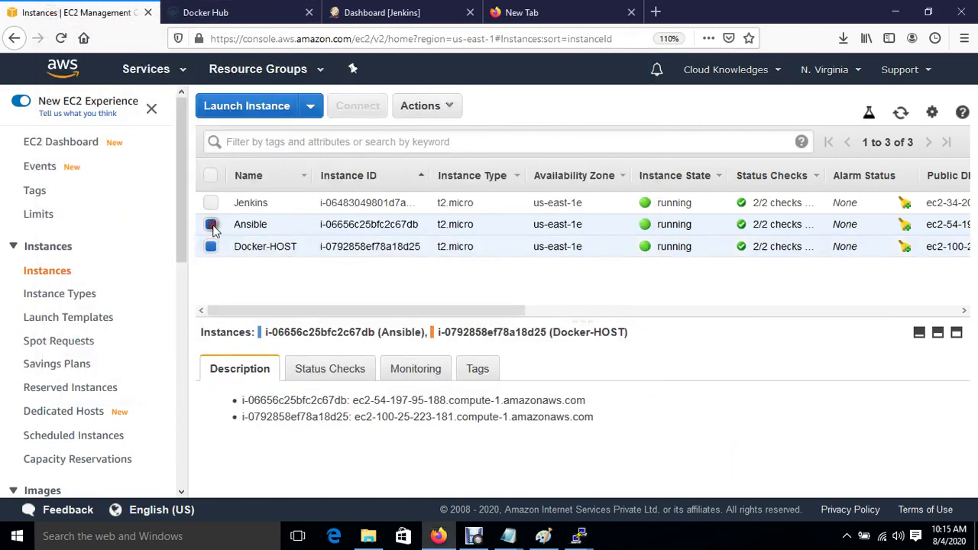
left_click(211, 224)
scroll(556, 459, "down", 1)
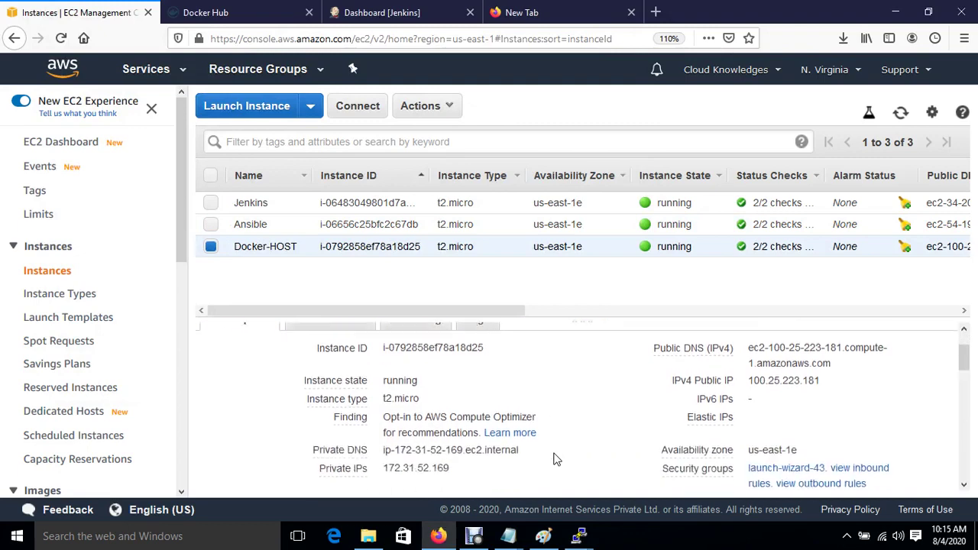
left_click(463, 462)
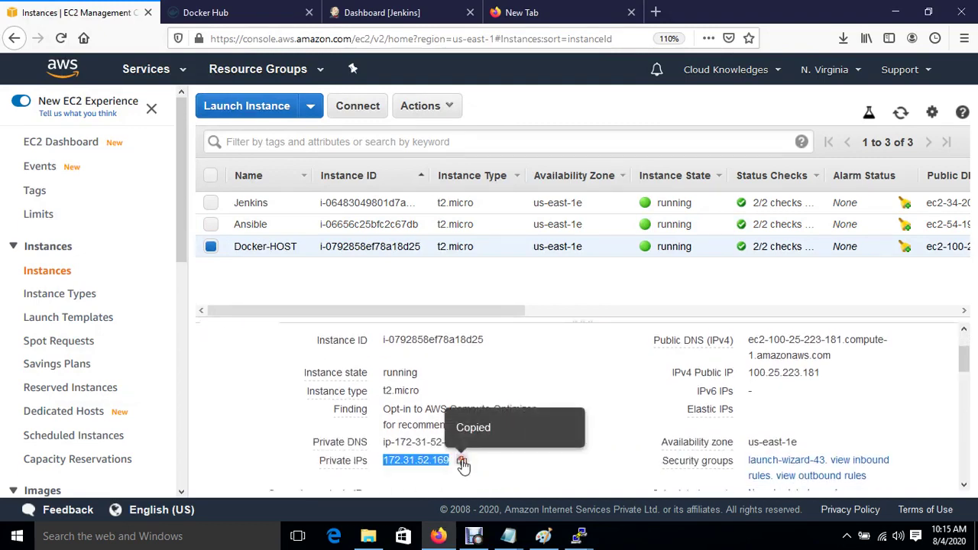
mouse_move(581, 538)
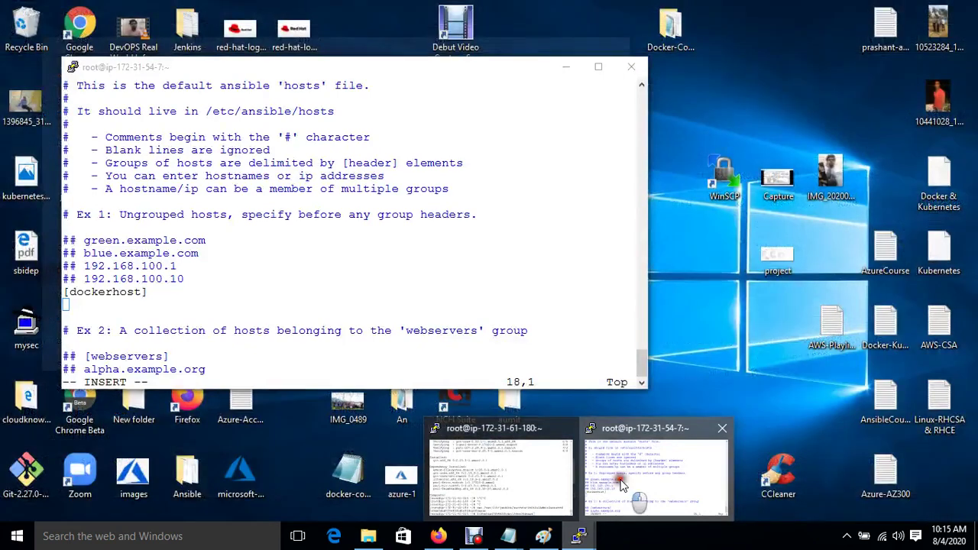
left_click(620, 485)
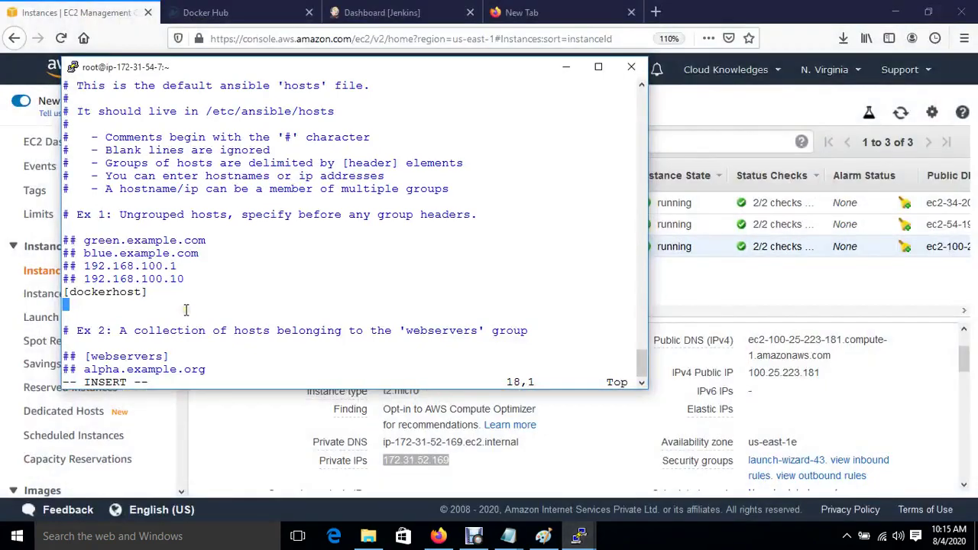
right_click(186, 310)
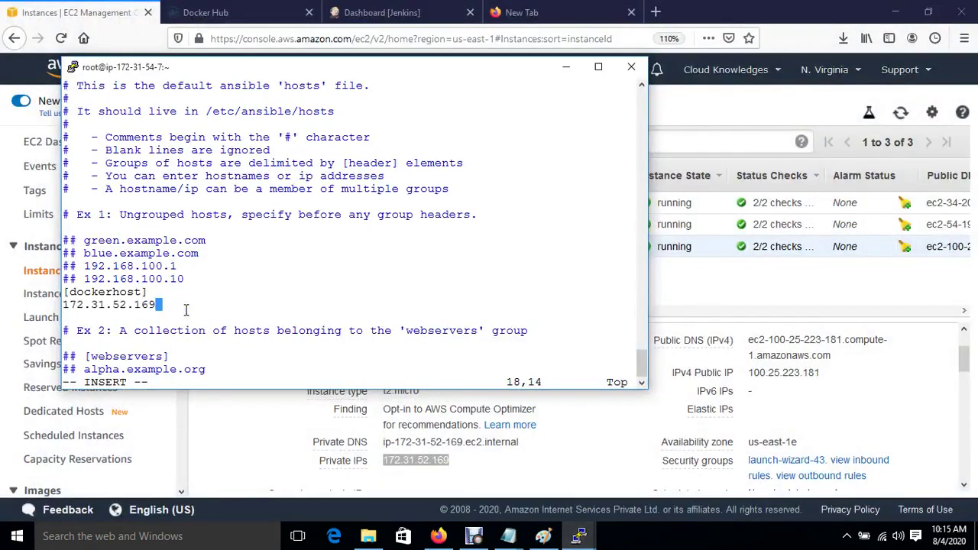
key("Escape")
type(":wq")
key("Return")
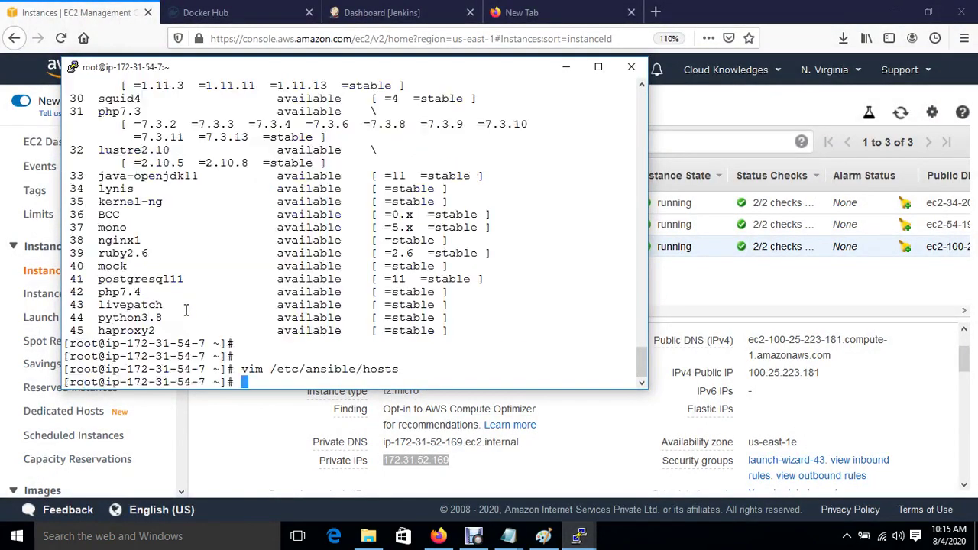
Generate an RSA key pair with ssh-keygen, using the default location and no passphrase.
key("Return")
key("Return")
key("Return")
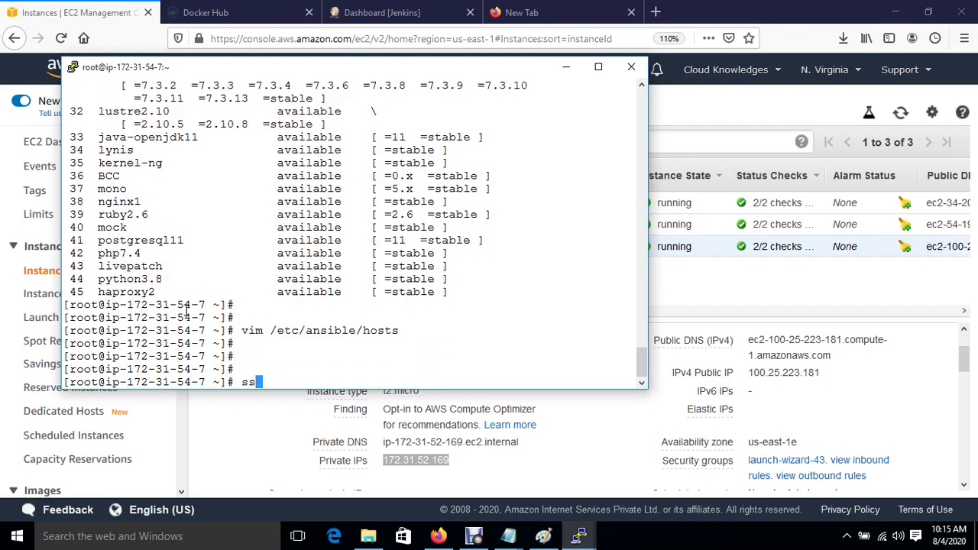
type("ssh-keygen")
key("Return")
key("Return")
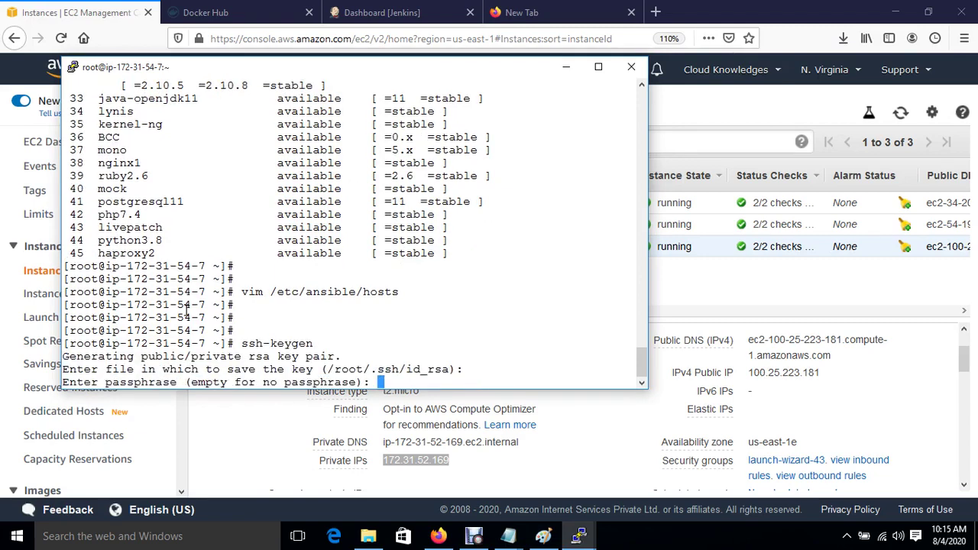
key("Return")
key("Return")
key("Return")
key("Return")
key("Return")
key("Return")
type("s")
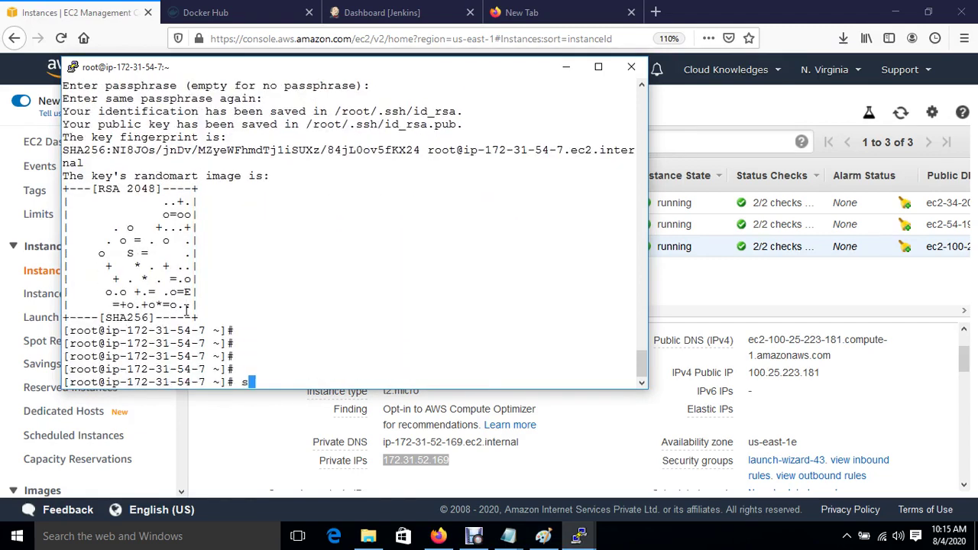
type("sh-copy-id -i ")
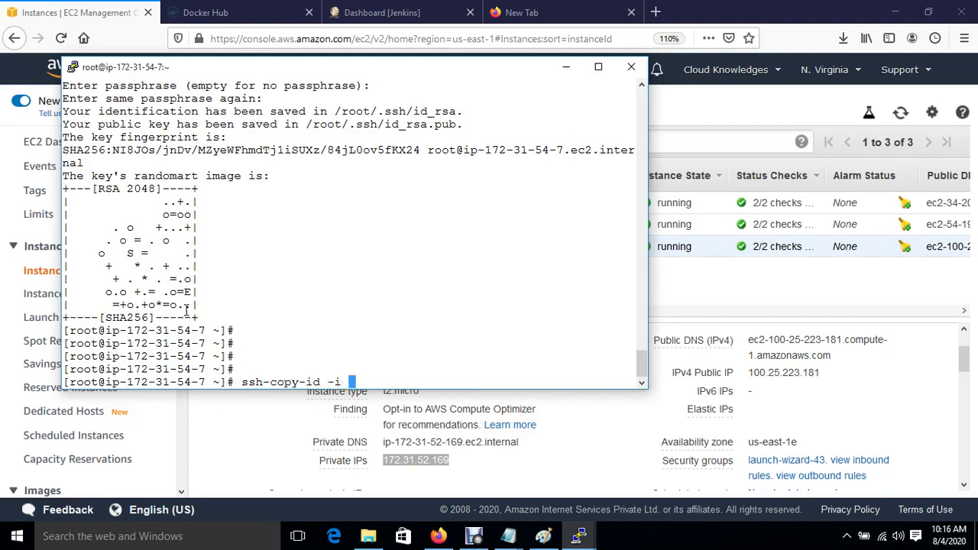
type("root@172.31.52.169")
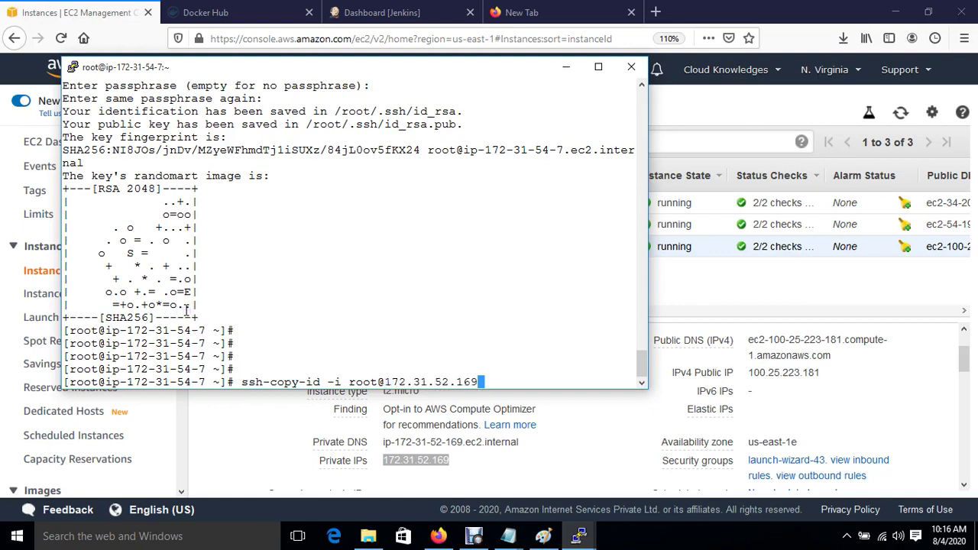
left_click(203, 440)
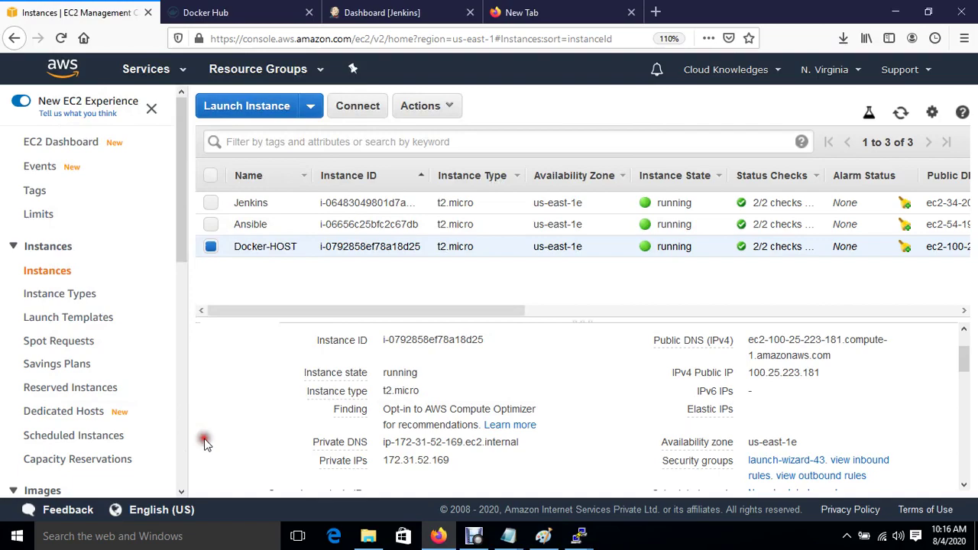
left_click(462, 460)
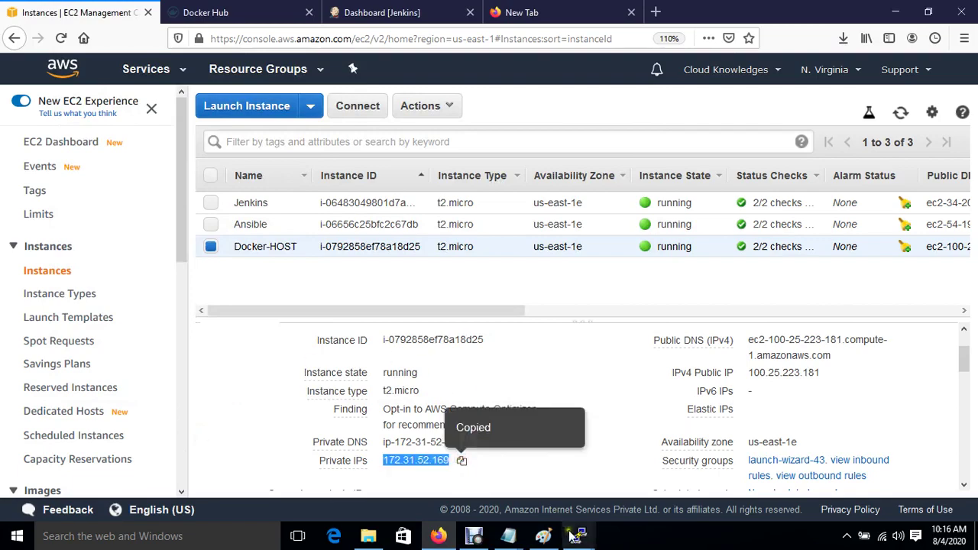
mouse_move(578, 536)
left_click(628, 473)
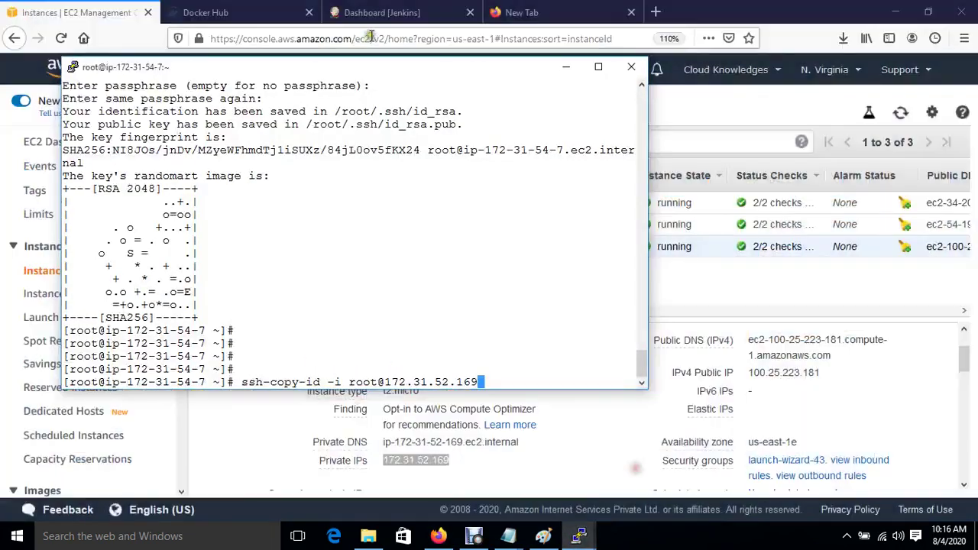
Start a new PuTTY session to 172.31.52.169 with 12-point font and system colours.
right_click(351, 68)
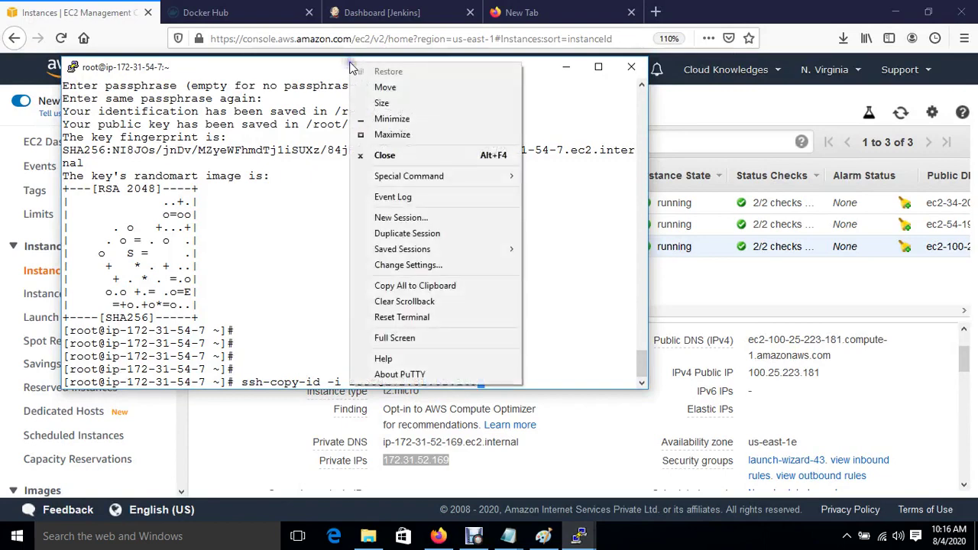
left_click(428, 219)
key("ctrl+v")
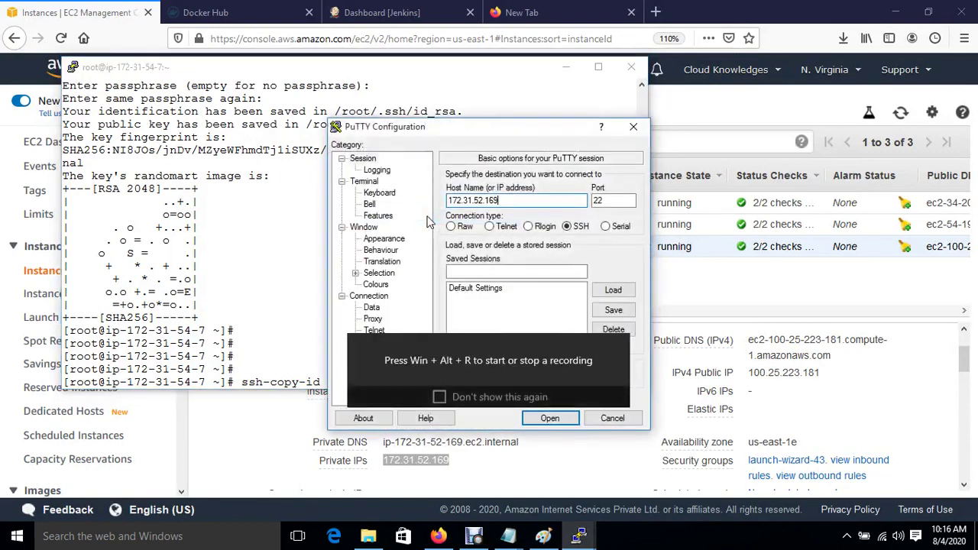
left_click(379, 239)
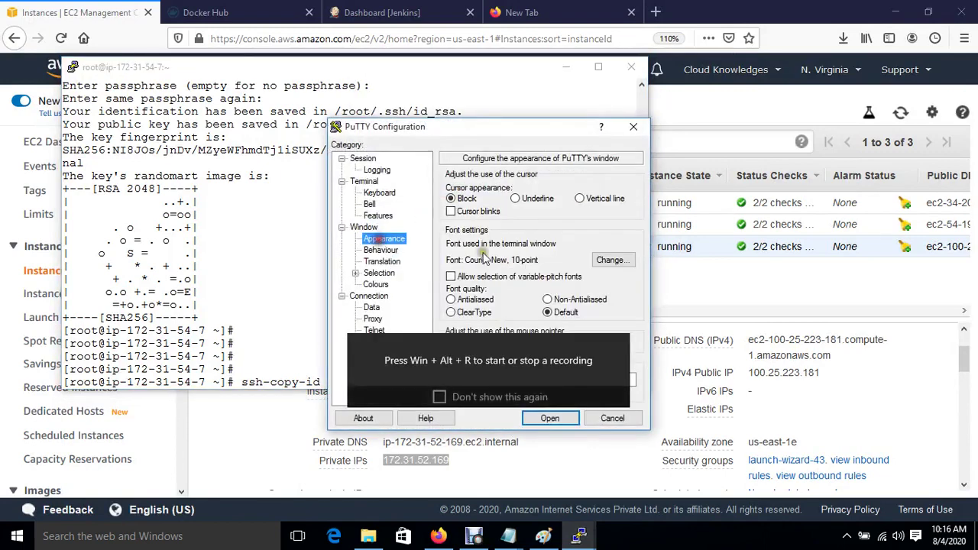
left_click(609, 261)
left_click(602, 268)
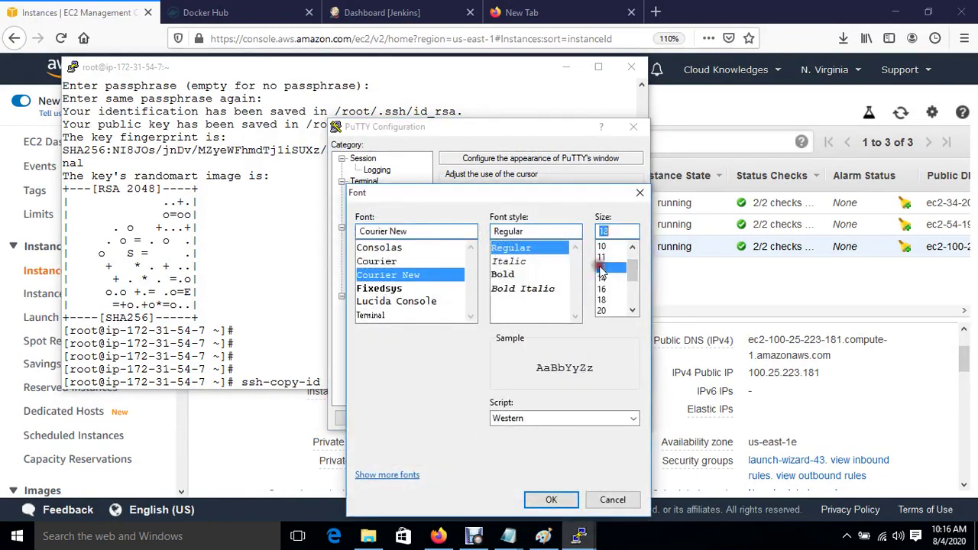
left_click(554, 503)
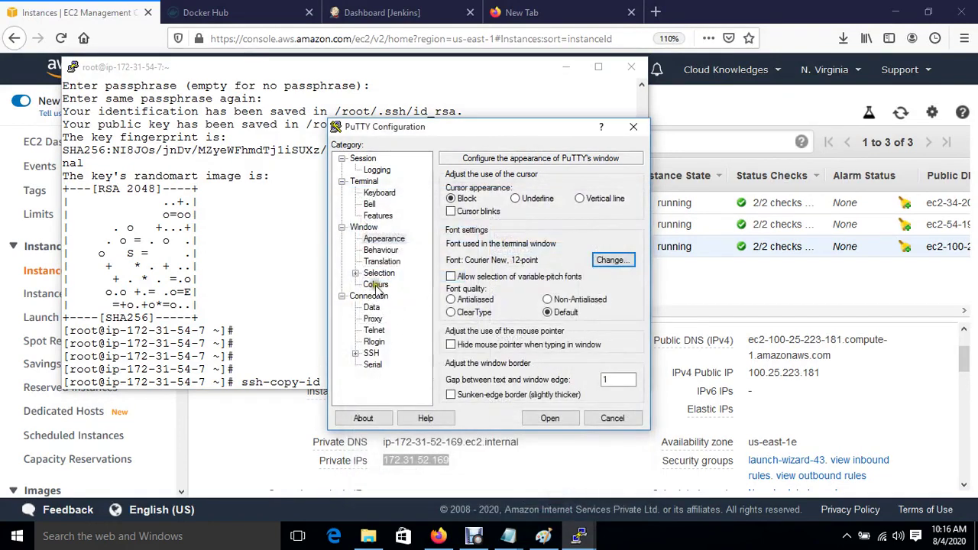
left_click(375, 284)
left_click(485, 330)
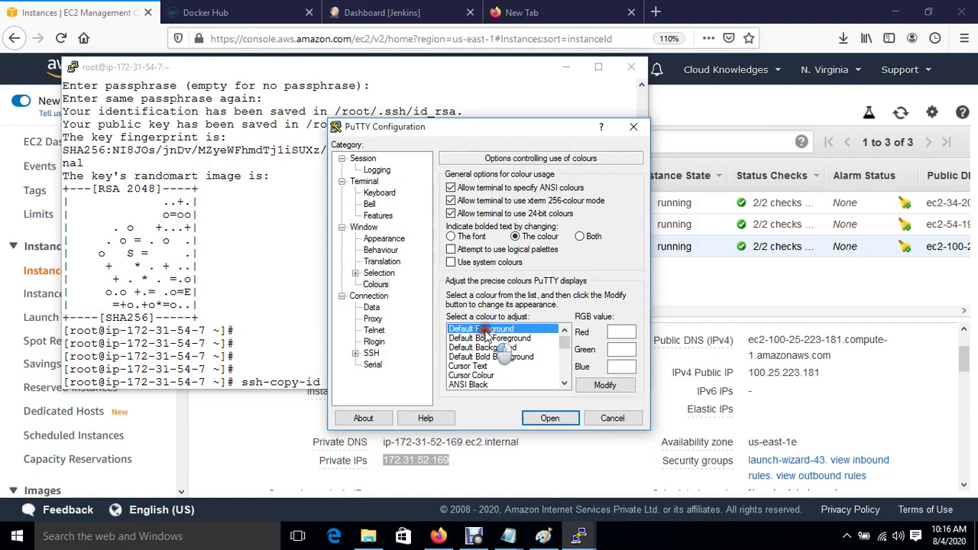
left_click(451, 262)
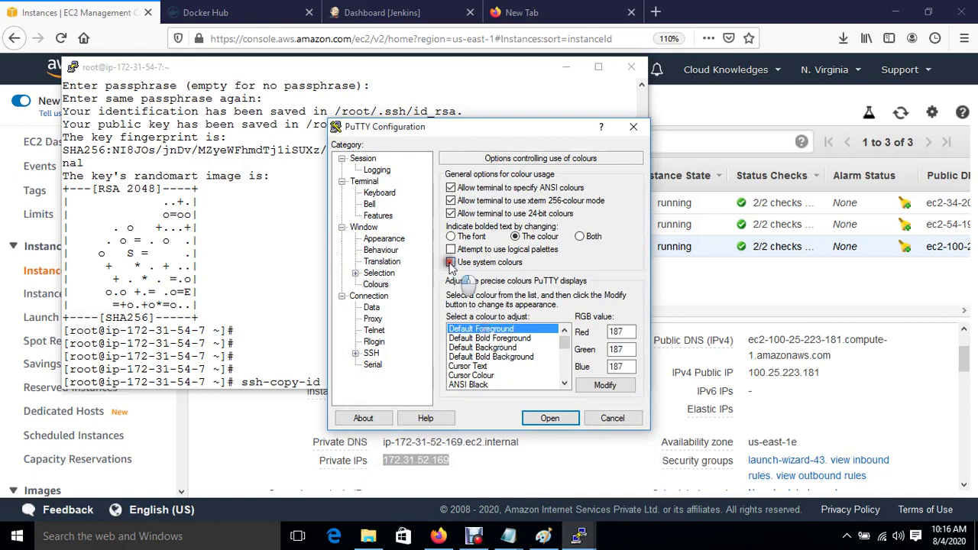
Authenticate with the jenkinskey private key and connect to 172.31.52.169.
left_click(356, 353)
left_click(383, 343)
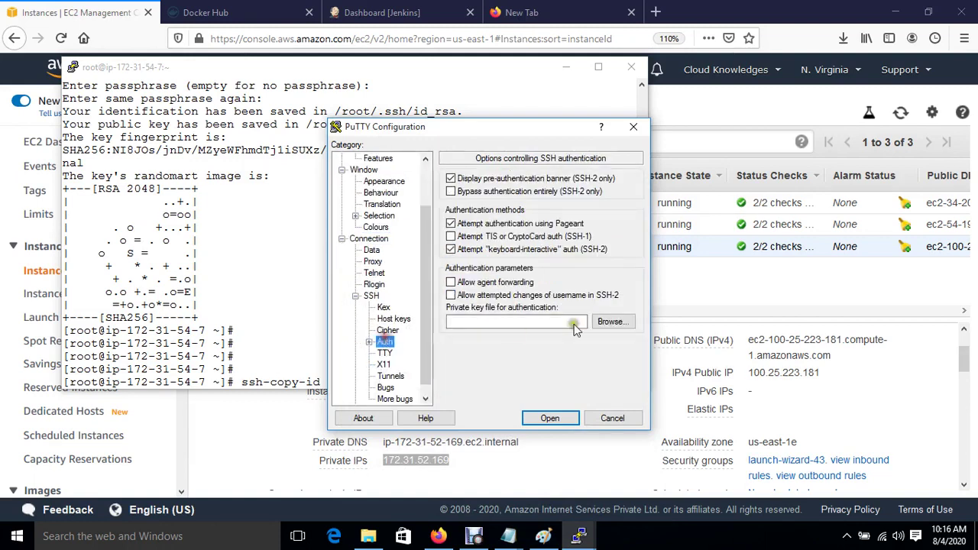
left_click(619, 323)
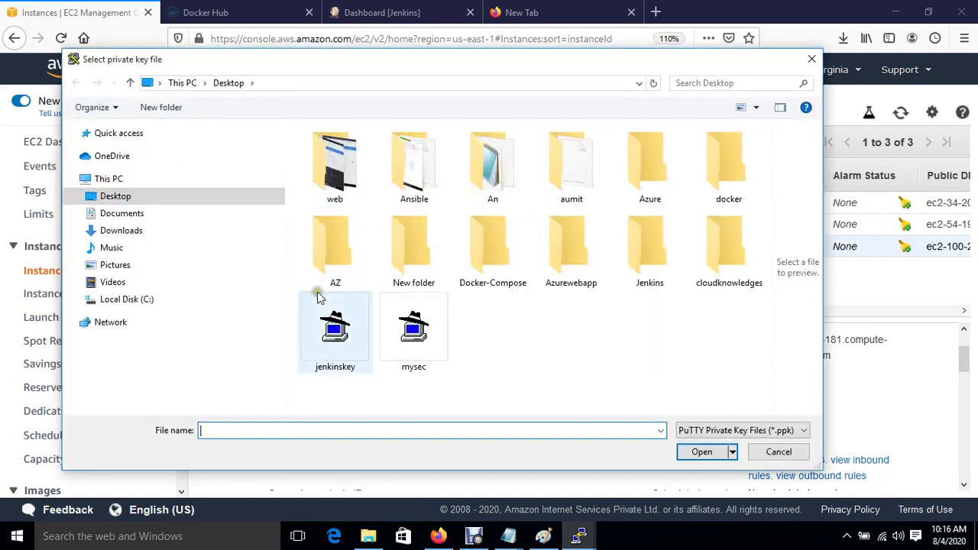
double_click(333, 321)
left_click(553, 418)
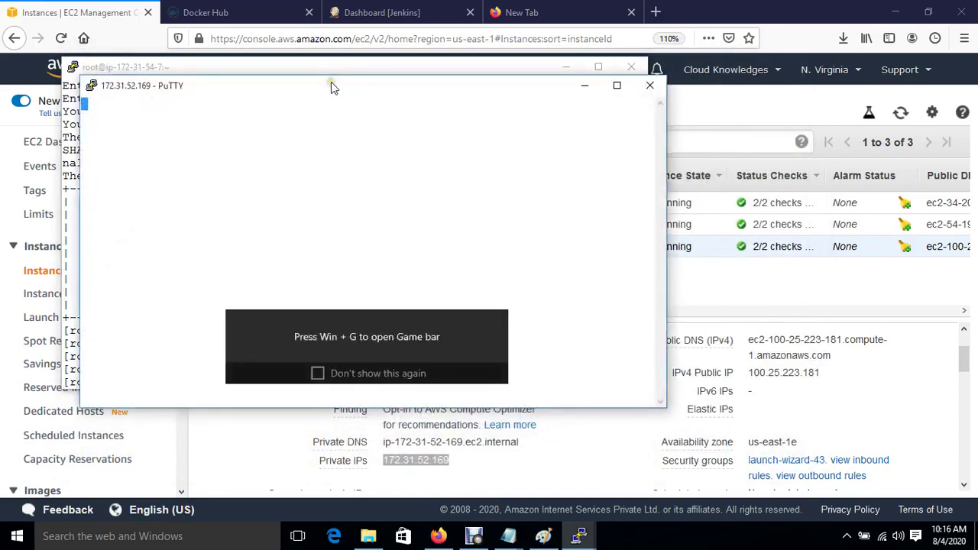
Rearrange the terminal windows and close the blank 172.31.52.169 session.
left_click_drag(331, 82, 594, 164)
left_click_drag(361, 66, 318, 57)
left_click(743, 307)
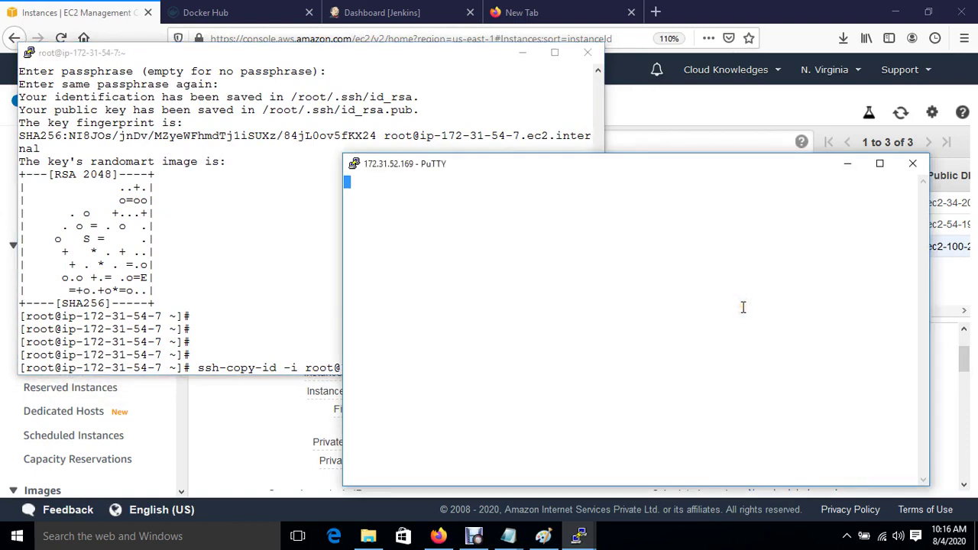
left_click(912, 165)
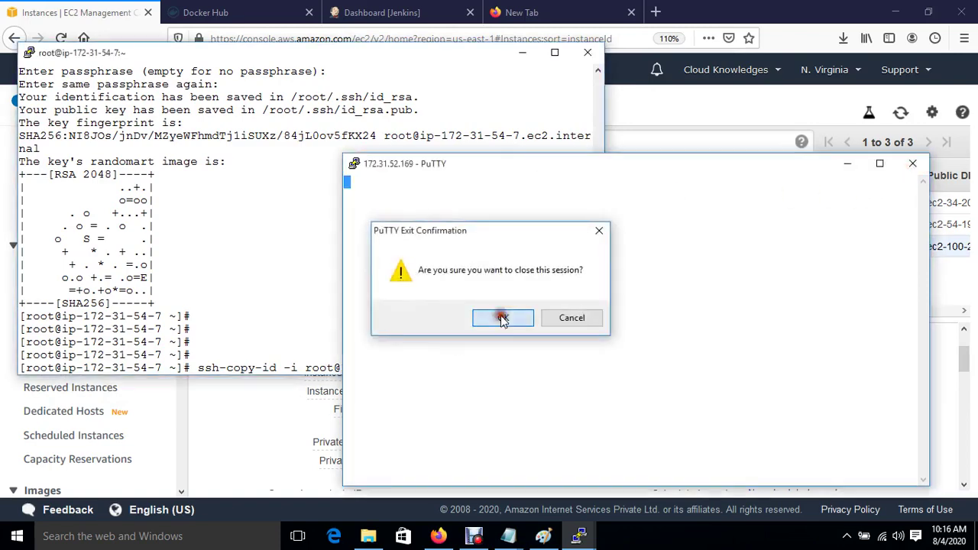
left_click(502, 319)
Copy the Docker host's public IP 100.25.223.181 from the EC2 console.
left_click(260, 447)
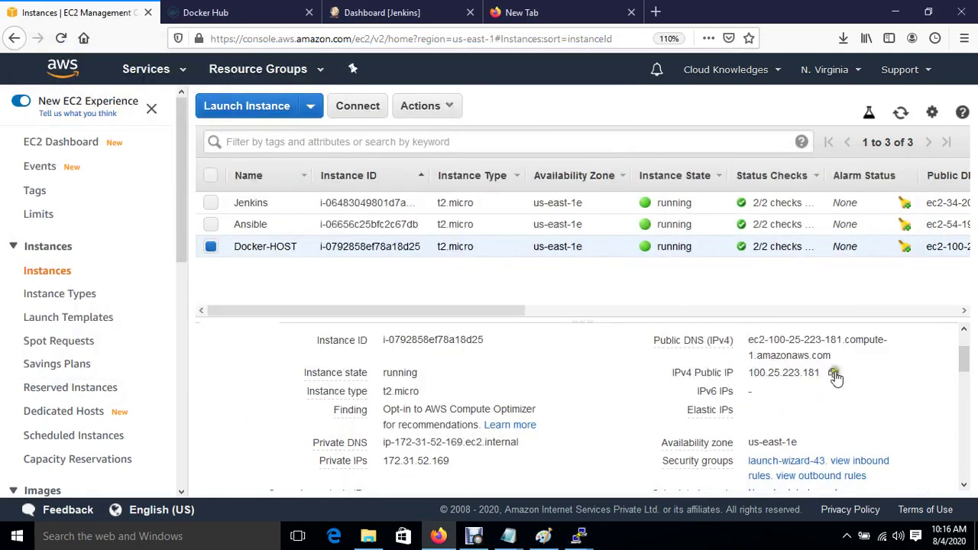
left_click(834, 373)
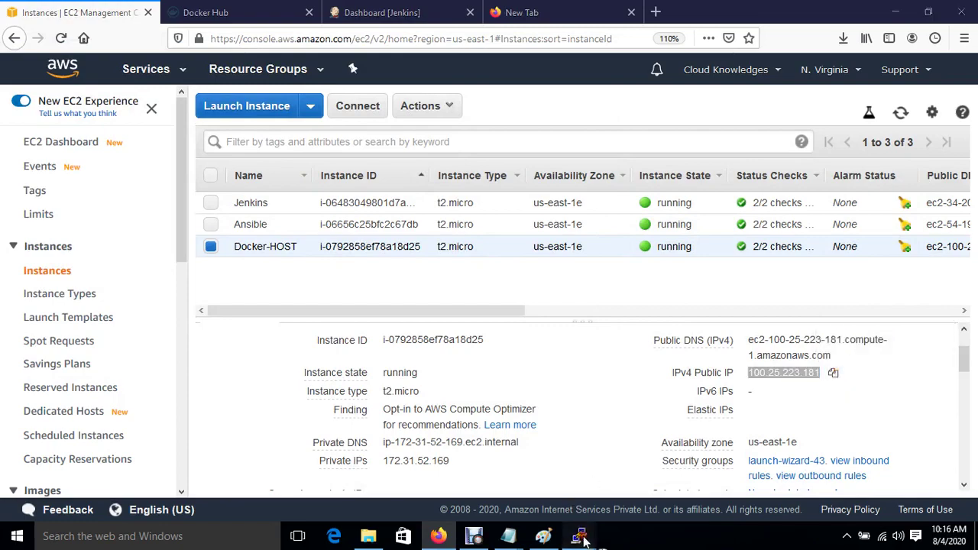
mouse_move(580, 539)
left_click(648, 484)
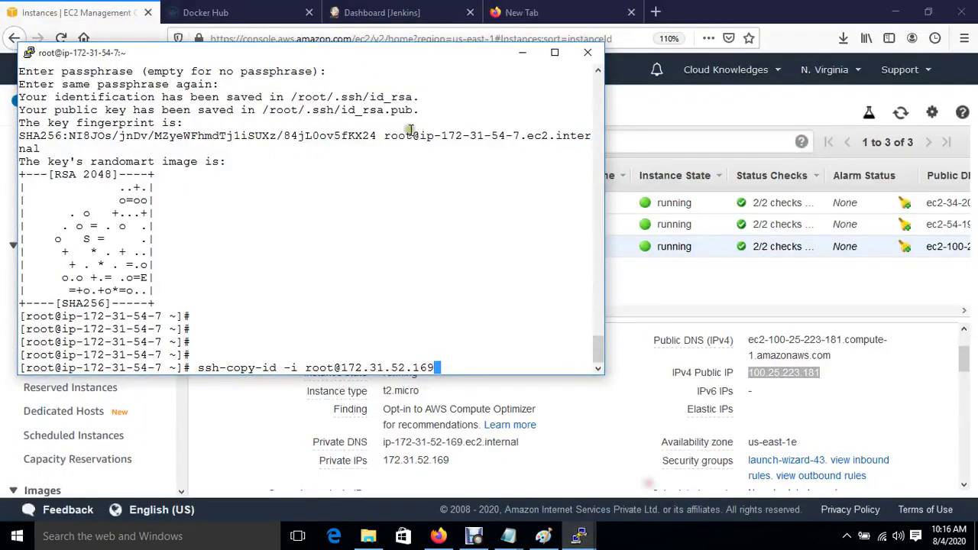
Configure a new session to 100.25.223.181 with Courier New 12-point font and system colours.
right_click(346, 59)
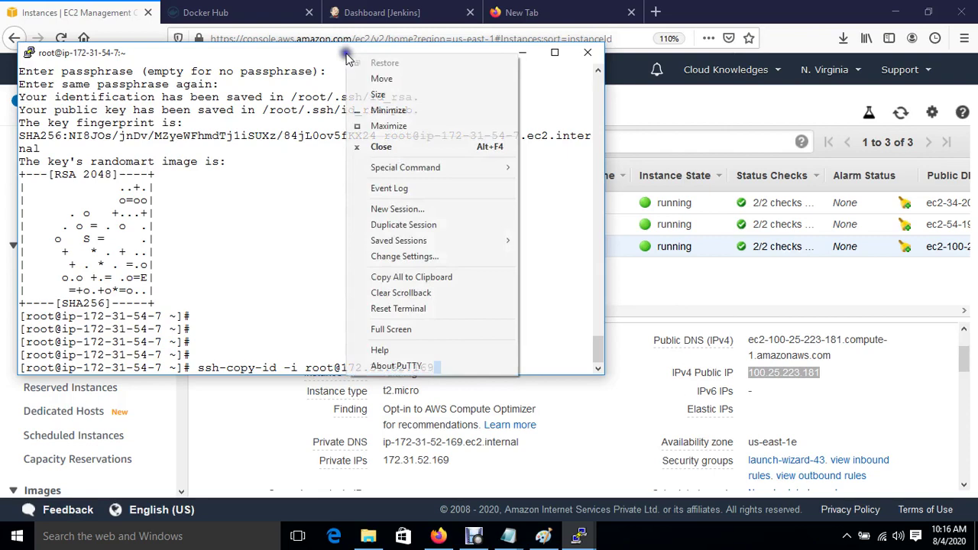
left_click(441, 209)
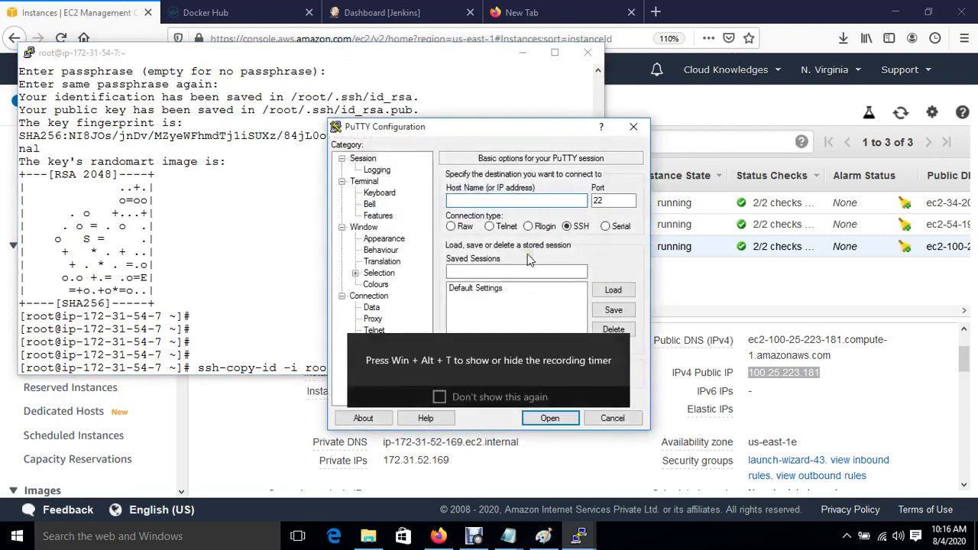
key("ctrl+v")
left_click(385, 238)
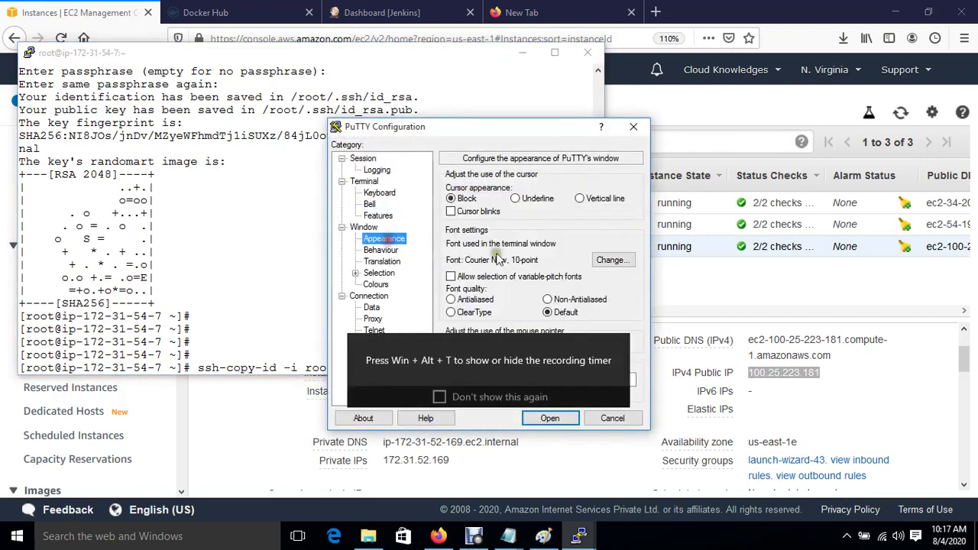
left_click(615, 261)
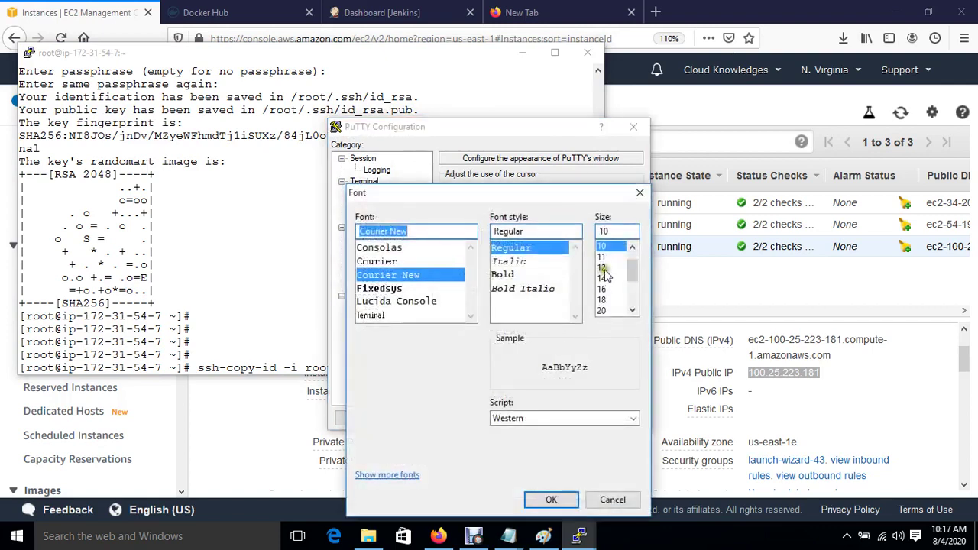
left_click(603, 268)
left_click(550, 501)
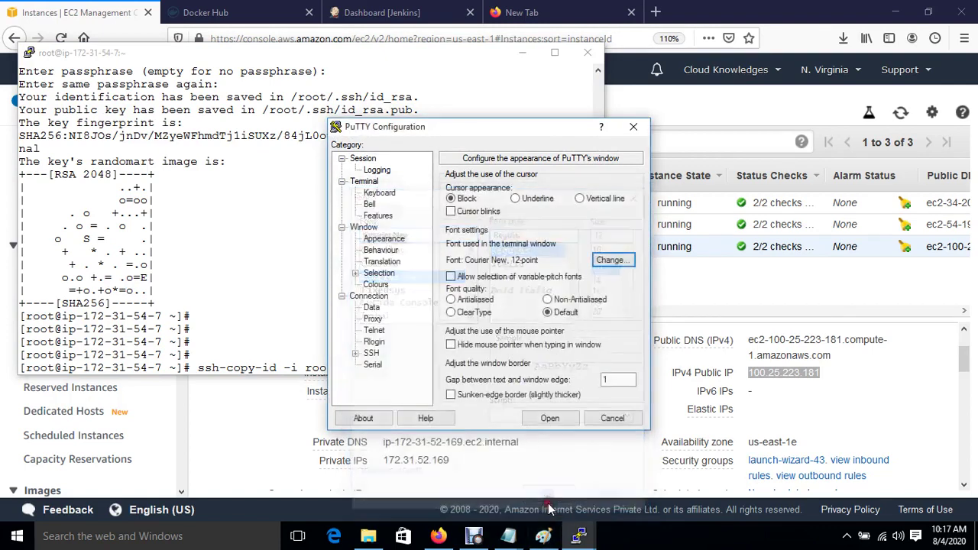
left_click(375, 284)
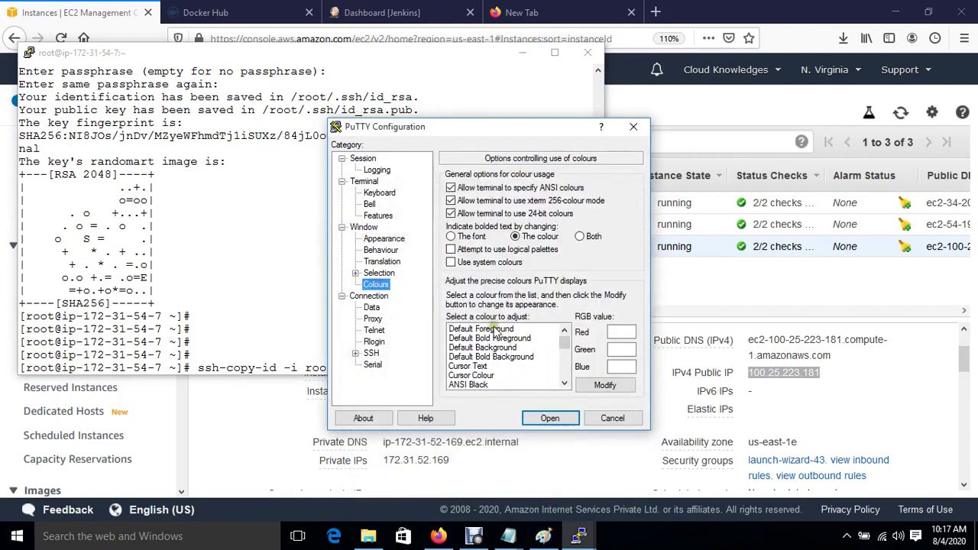
left_click(493, 329)
left_click(451, 262)
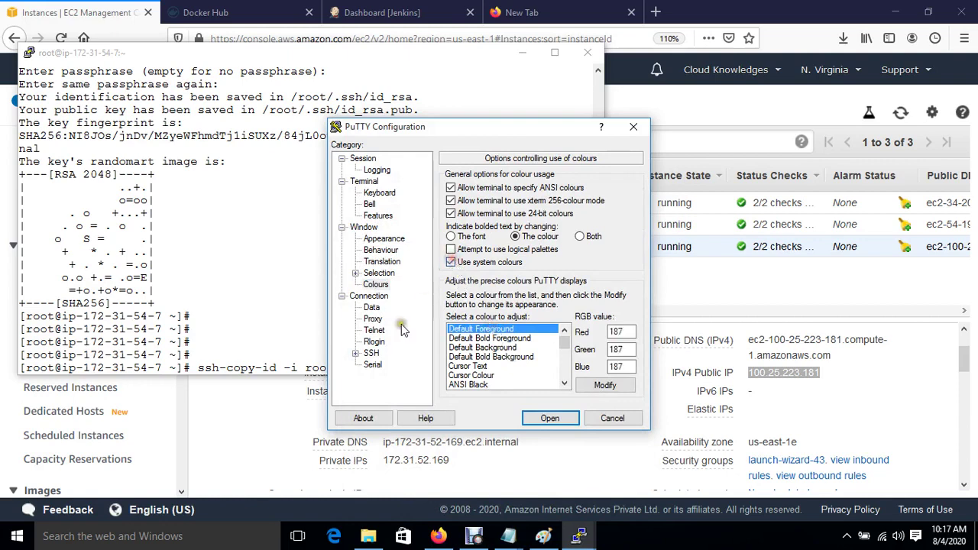
Authenticate with the jenkinskey private key and open the session to the Docker host.
scroll(361, 362, "down", 1)
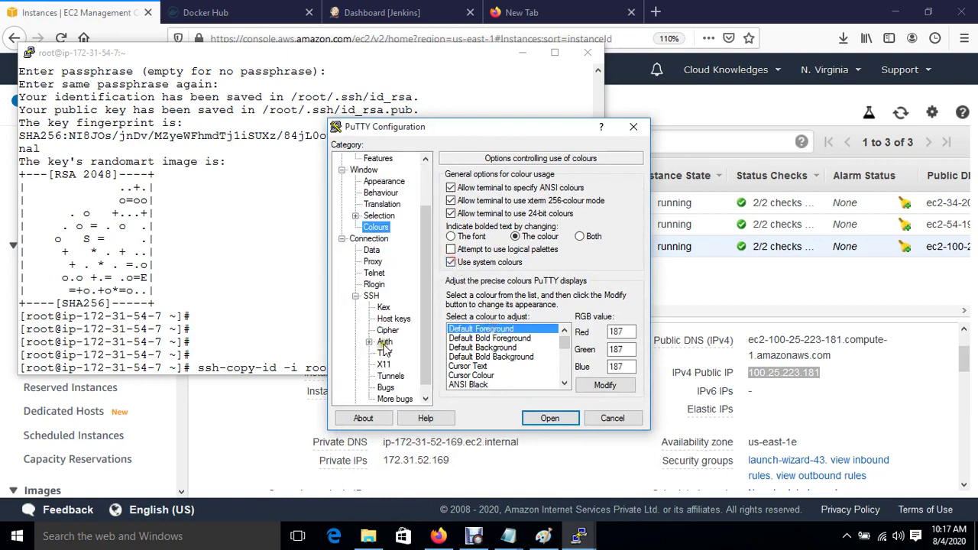
left_click(383, 342)
left_click(611, 321)
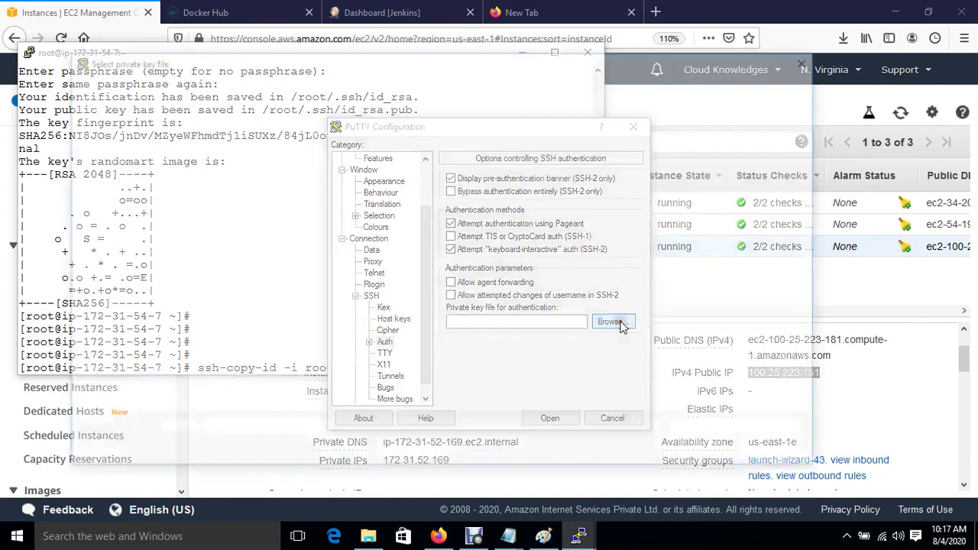
double_click(355, 330)
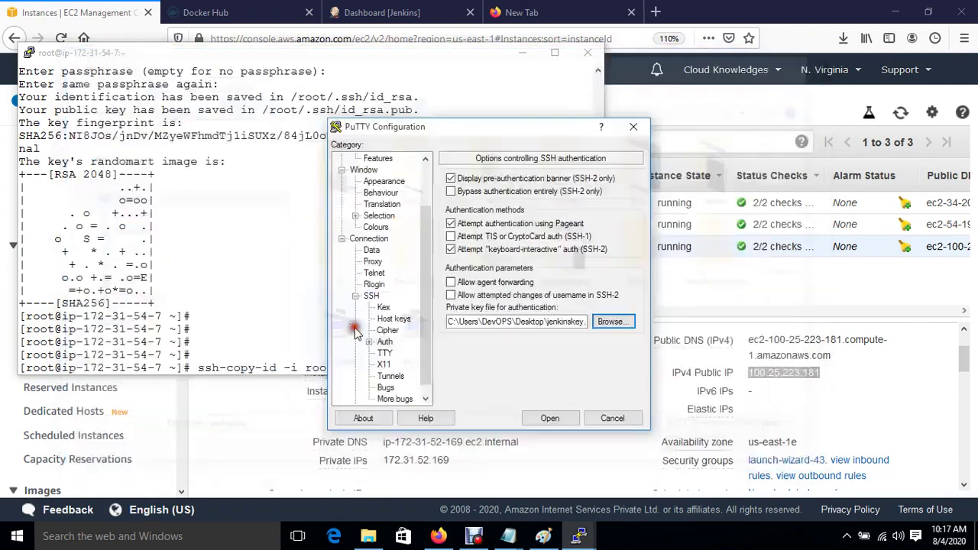
left_click(549, 419)
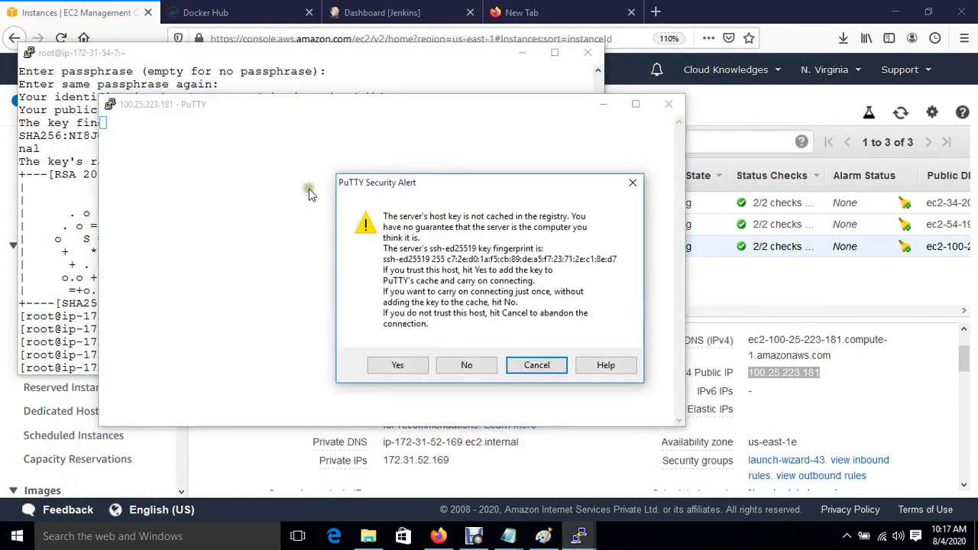
Accept the Docker host's key, log in as ec2-user, and become root in its home directory.
key("Return")
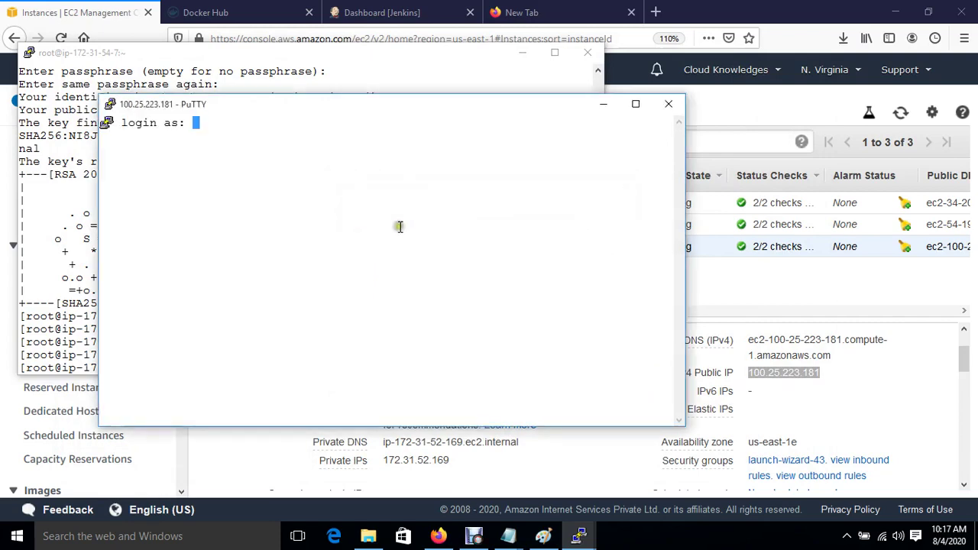
left_click_drag(282, 109, 603, 188)
type("ec2-user")
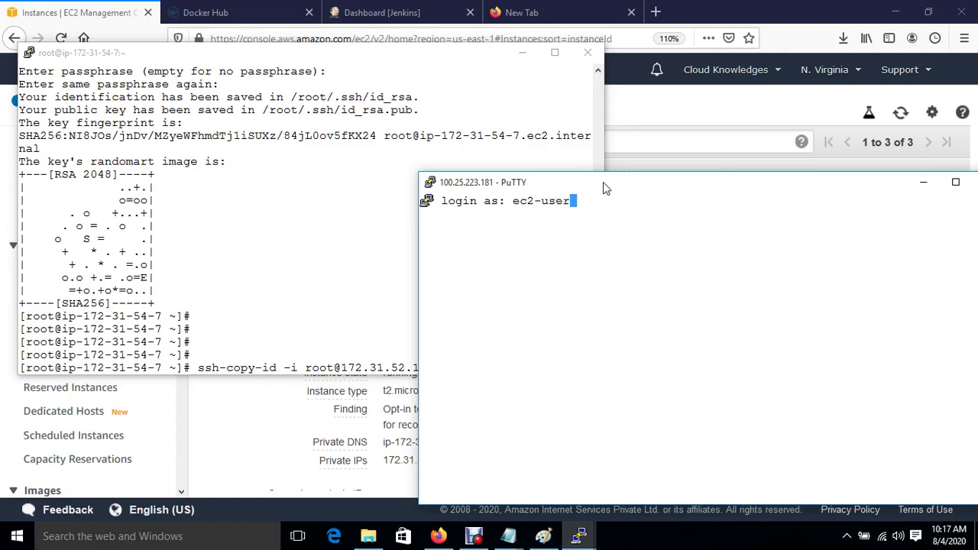
key("Return")
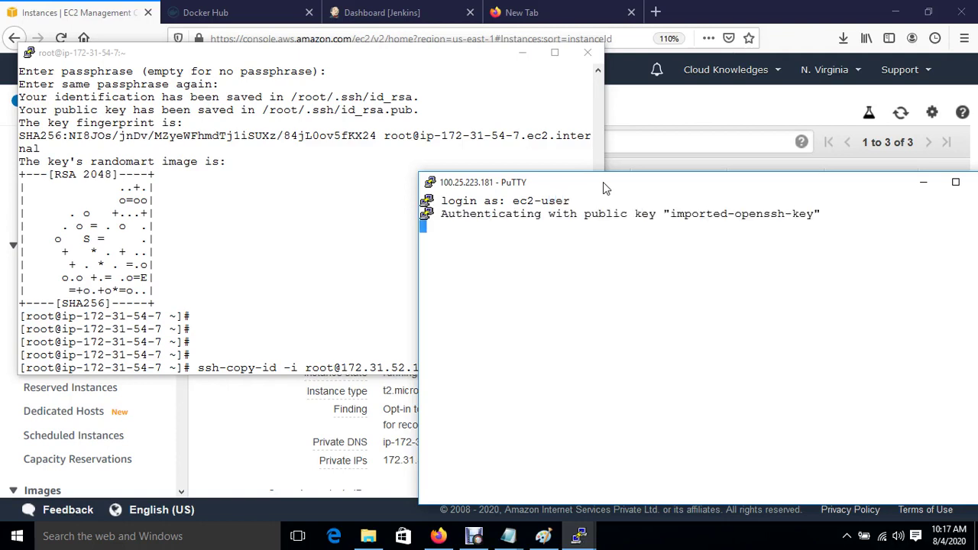
key("Return")
type("su")
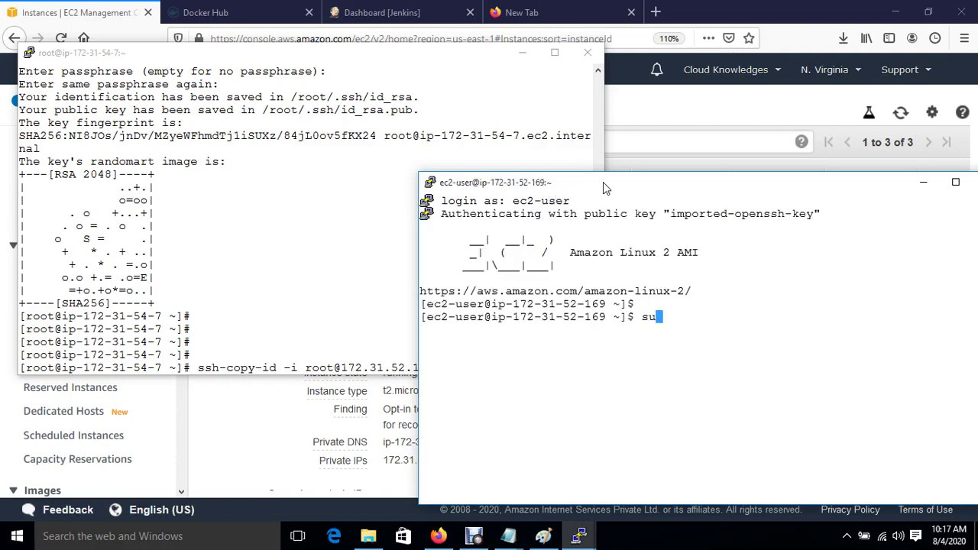
type("do su")
key("Return")
key("Return")
type("cd")
key("Return")
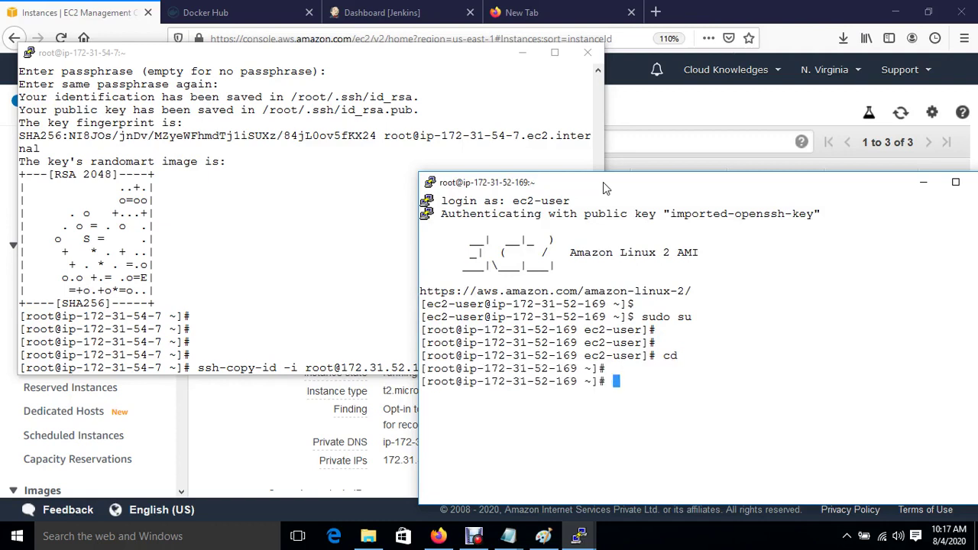
key("ctrl+l")
key("Return")
key("Return")
key("Return")
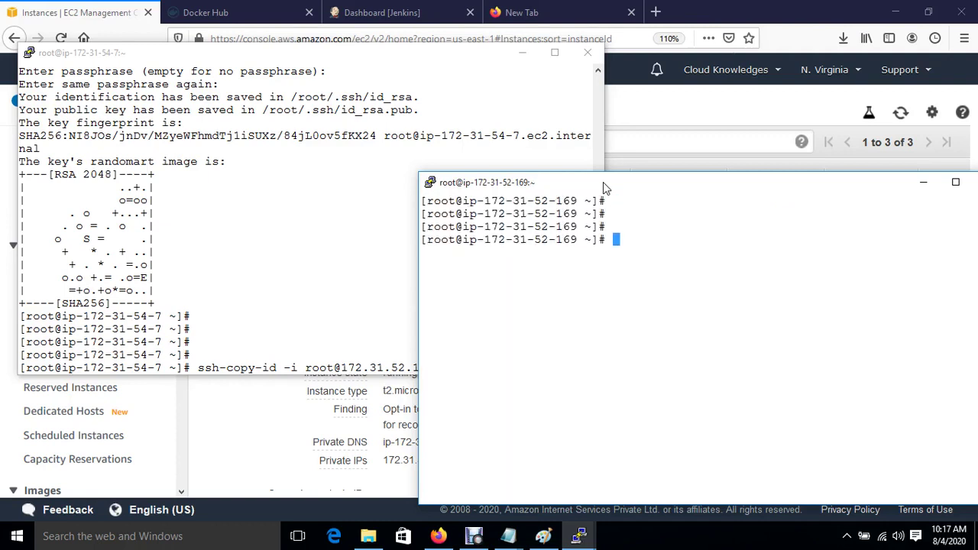
Set a new password for the root user with passwd.
type("passwd")
key("Return")
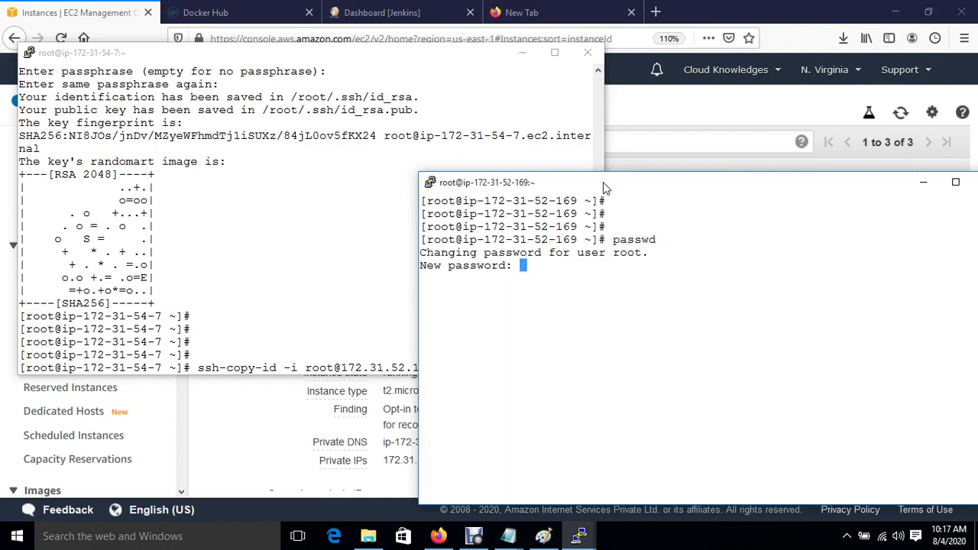
key("Return")
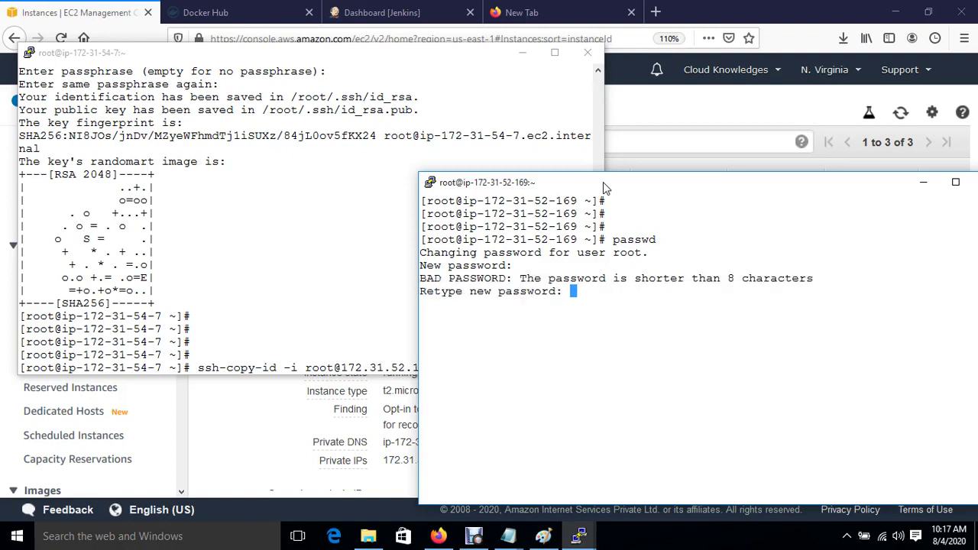
key("Return")
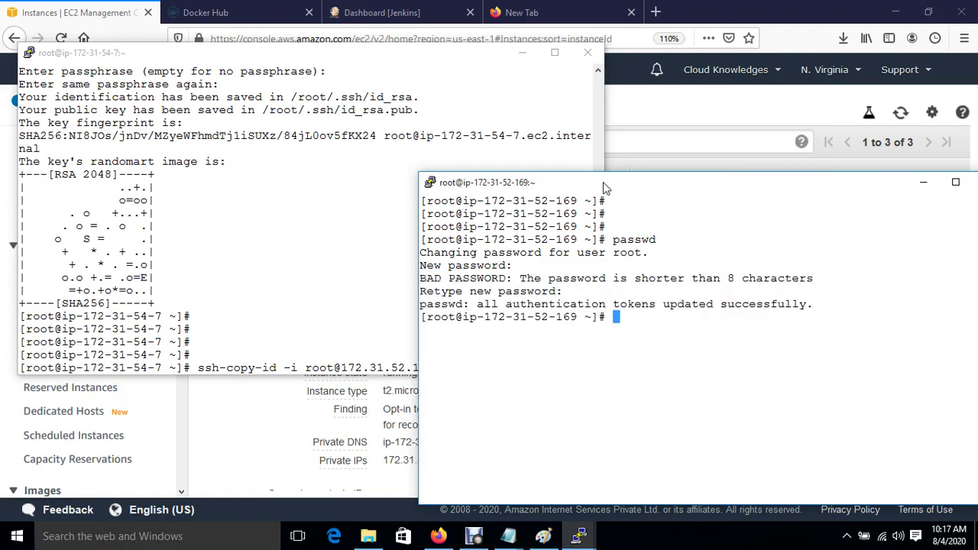
key("Return")
type("vim /etc/ssh")
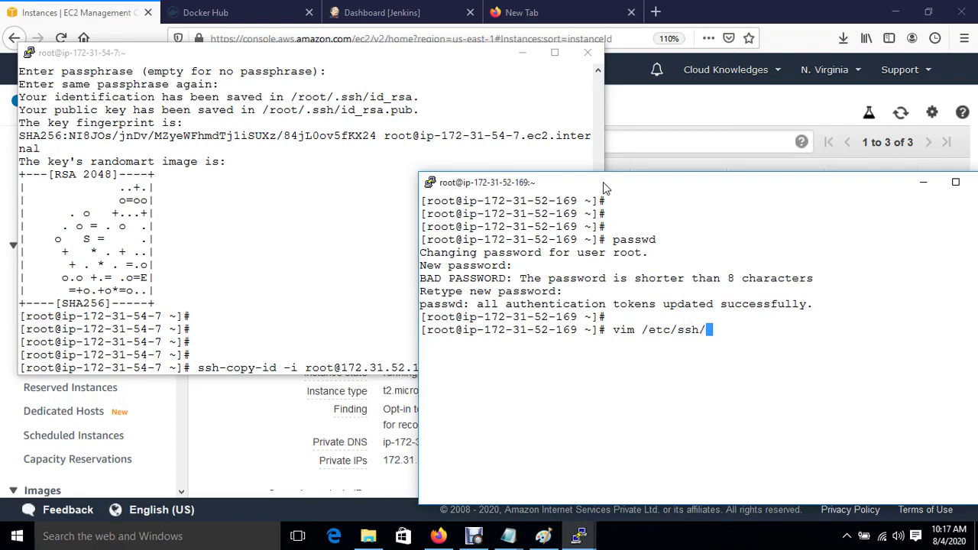
type("/sshd")
Open /etc/ssh/sshd_config in vim and uncomment the PermitRootLogin yes line.
key("Tab")
key("Return")
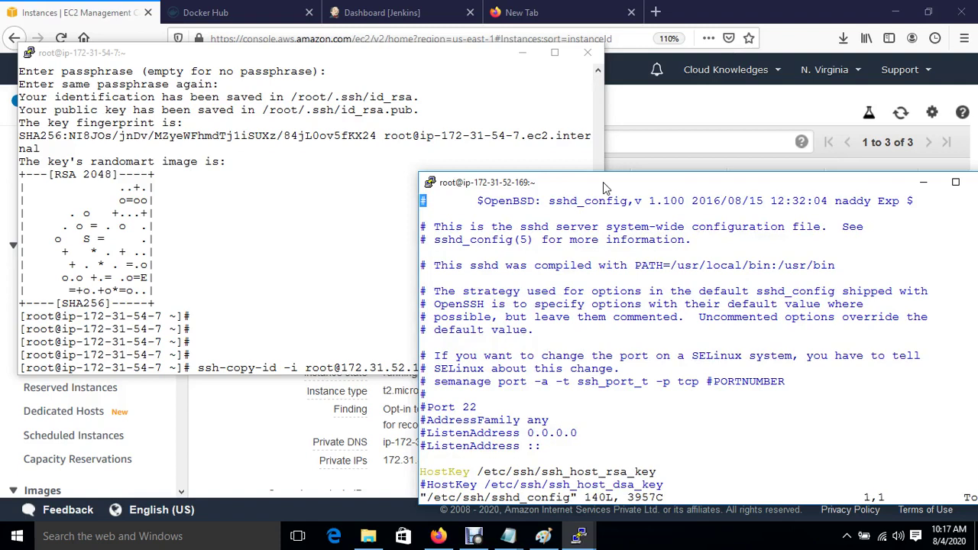
key("Down")
key("Down")
key("Down")
key("Down")
key("Down")
key("Down")
key("Down")
key("Down")
key("Down")
key("Down")
key("Down")
key("Down")
key("Down")
key("Down")
key("Down")
key("Down")
key("Down")
key("Down")
key("Down")
key("Down")
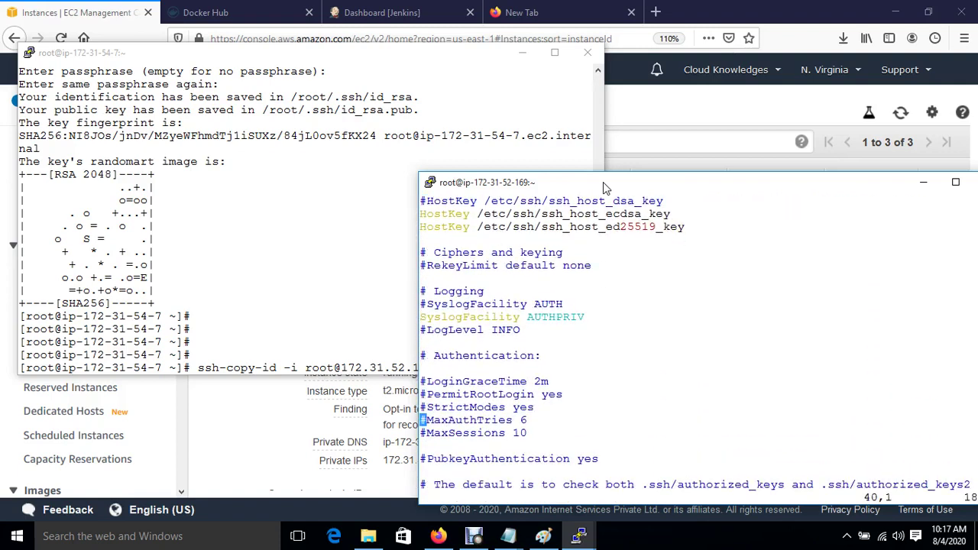
key("Up")
key("Up")
key("Up")
key("Down")
key("i")
key("BackSpace")
Change PasswordAuthentication to yes and save sshd_config with :wq.
key("Down")
key("Down")
key("Down")
key("Down")
key("Down")
key("Down")
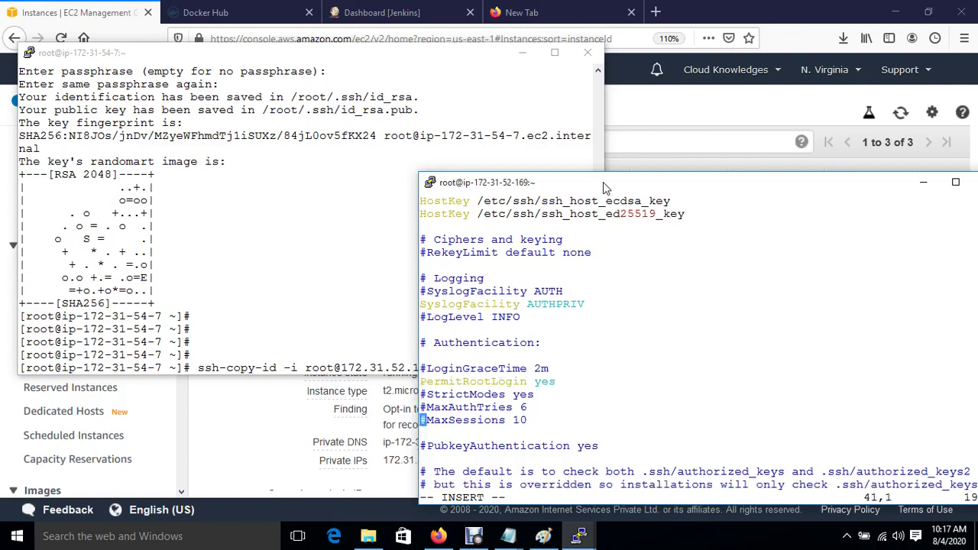
key("Down")
key("Down")
key("Down")
key("Down")
key("Down")
key("Down")
key("Down")
key("Down")
key("Down")
key("Down")
key("Down")
key("Down")
key("Down")
key("Down")
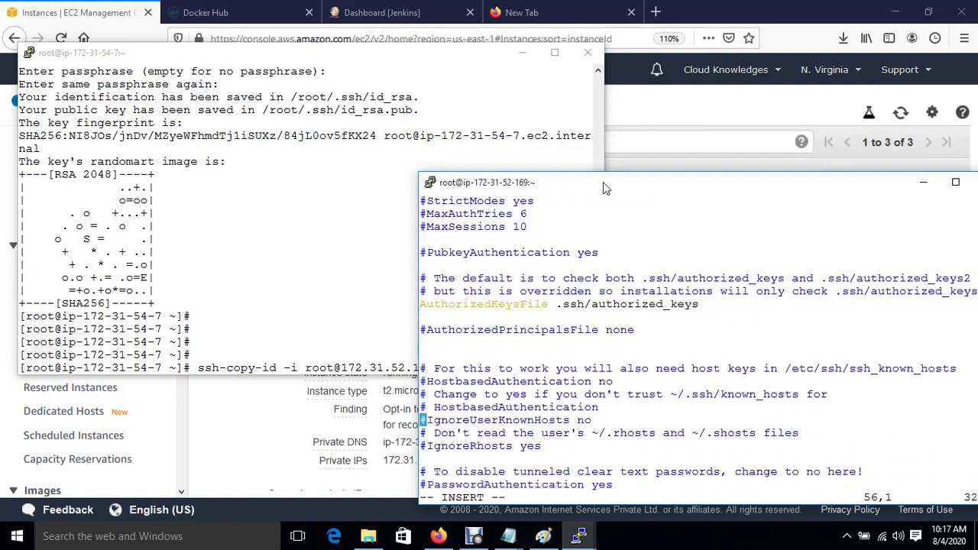
key("Down")
key("Down")
key("Down")
key("Down")
key("Down")
key("Down")
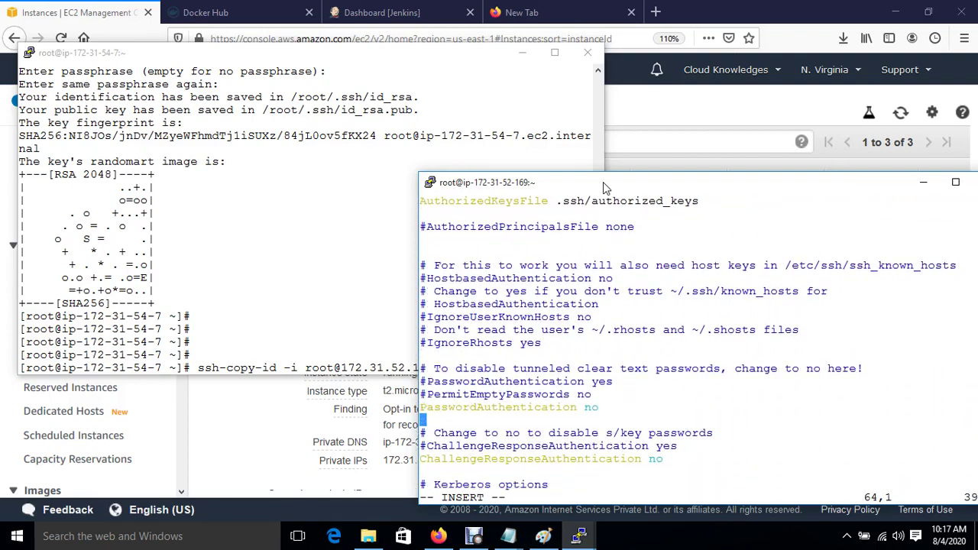
key("Up")
key("Right")
key("Right")
key("Right")
key("Right")
key("Right")
key("Right")
key("Right")
key("Right")
key("Right")
key("Right")
key("Right")
key("Right")
key("Right")
key("Right")
key("Right")
key("Right")
key("Right")
key("Right")
key("Right")
key("Right")
type("yes")
key("Escape")
type(":wq")
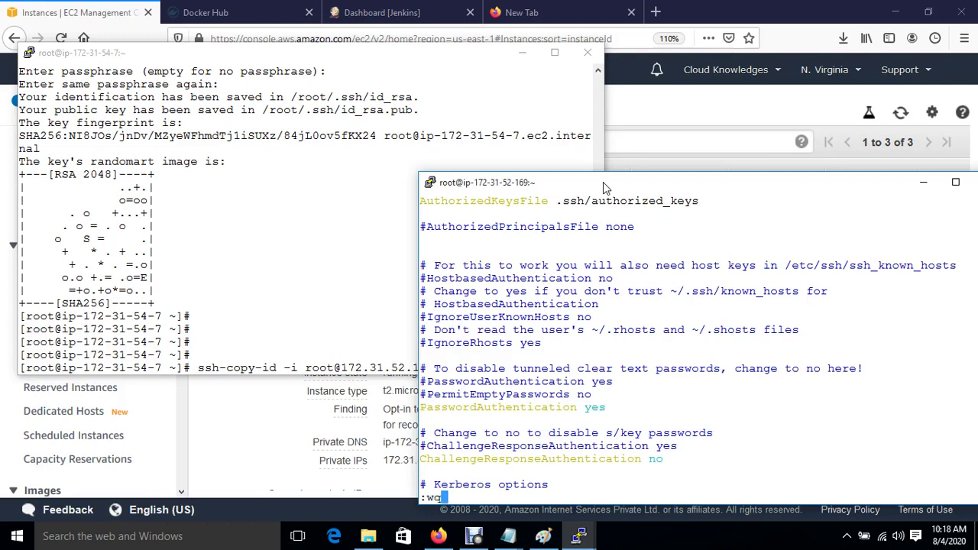
key("Return")
key("Return")
key("Return")
Restart the SSH service with systemctl restart sshd.
type("syste")
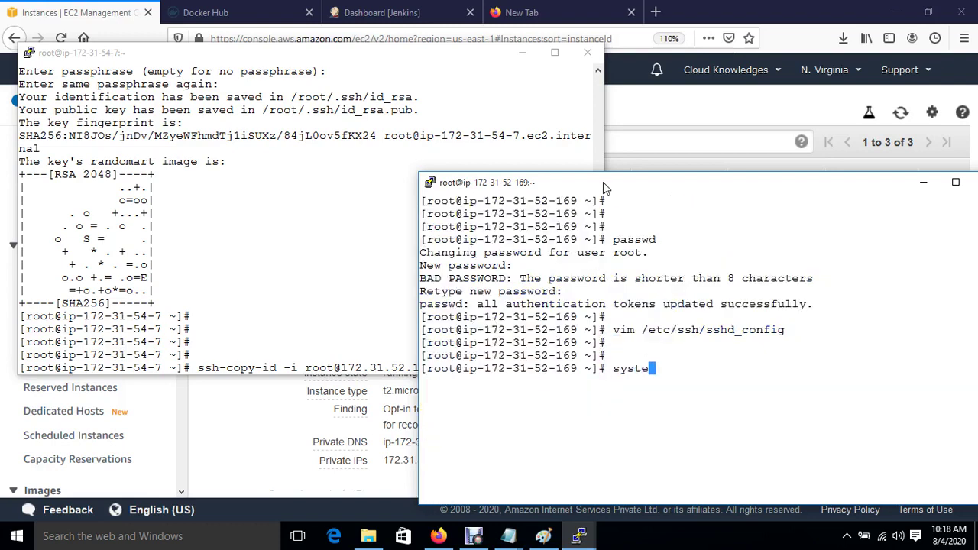
type("mctl restart sshd")
key("Return")
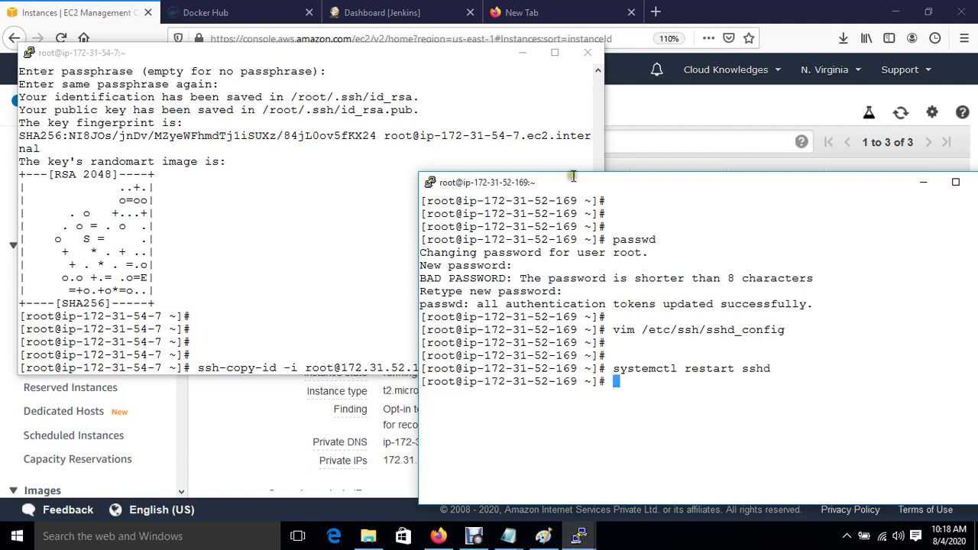
left_click(233, 253)
key("Return")
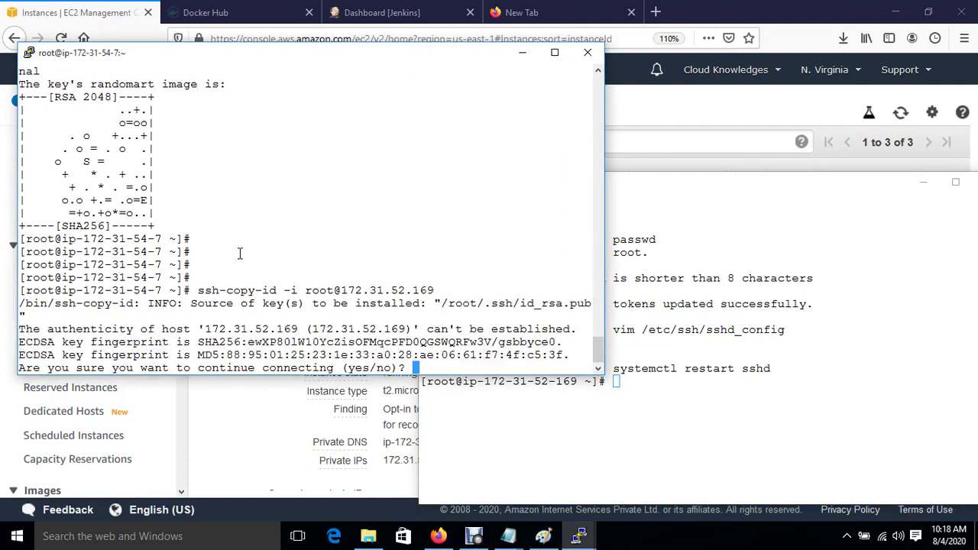
type("yes")
key("Return")
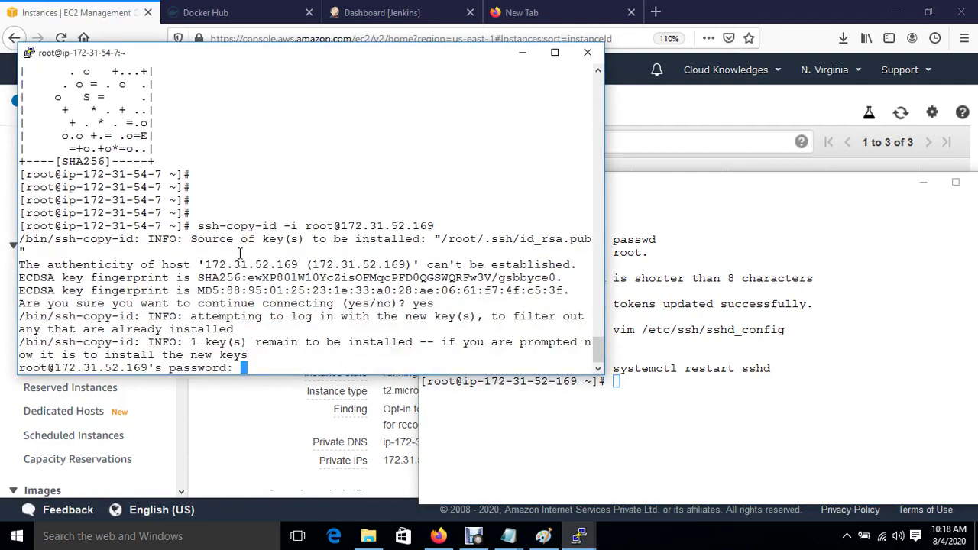
key("Return")
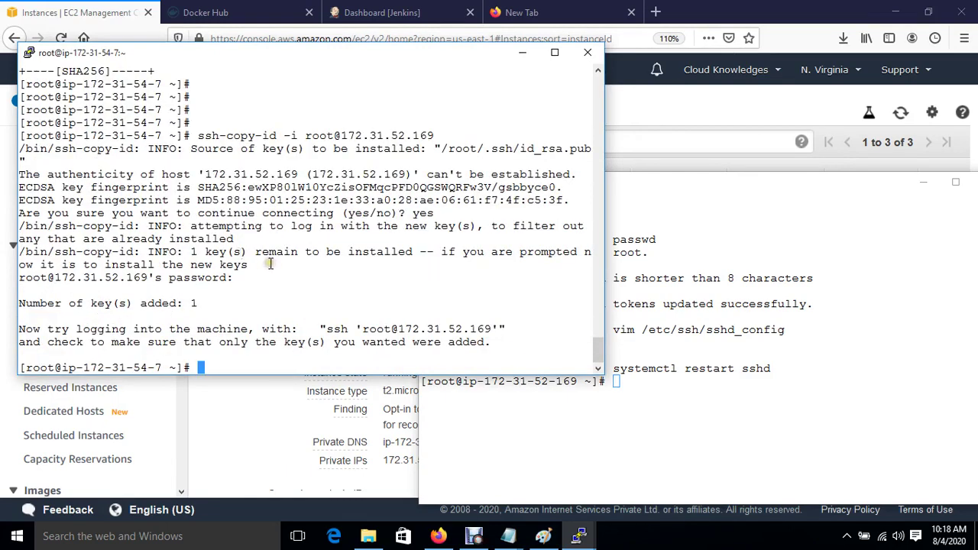
left_click(543, 535)
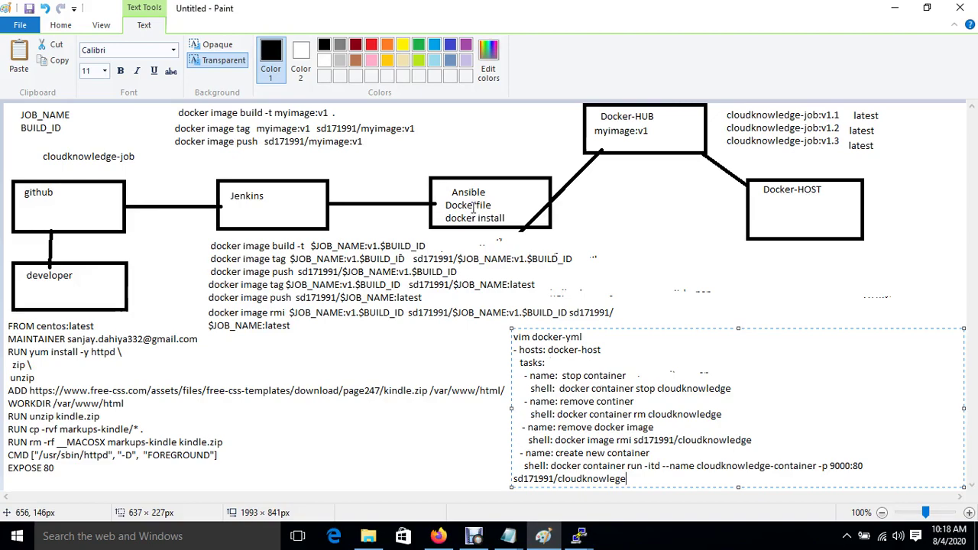
mouse_move(579, 536)
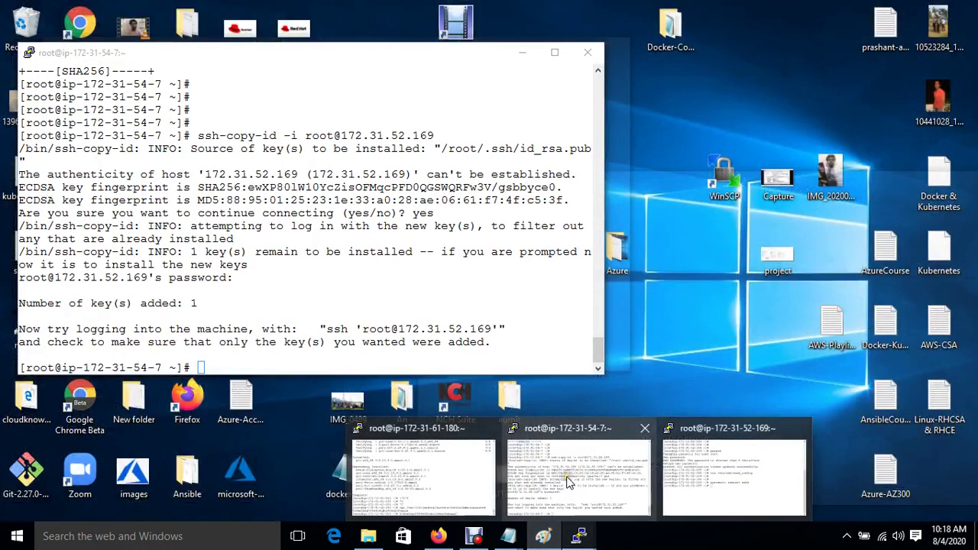
left_click(569, 480)
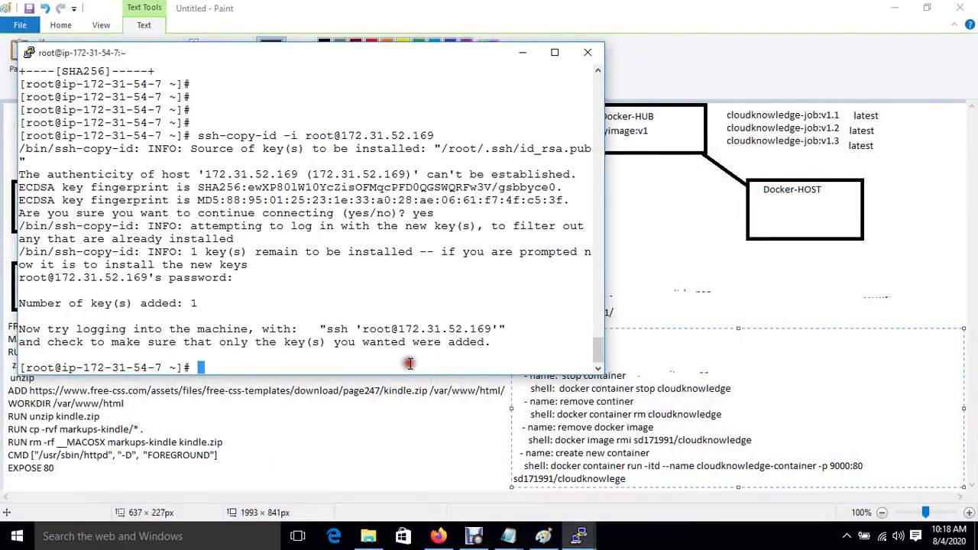
left_click(462, 434)
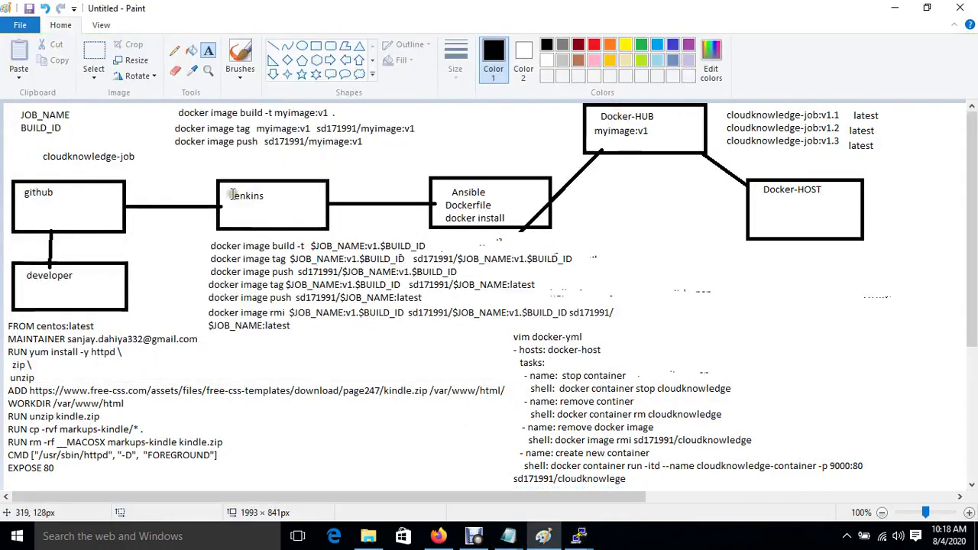
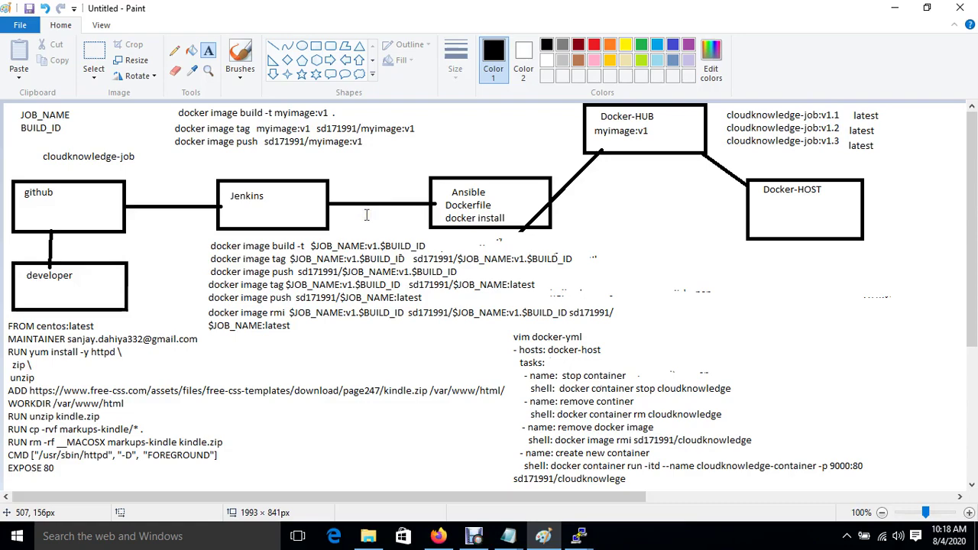
Install the docker package with yum on the 172-31-54-7 server, confirming with y.
mouse_move(581, 537)
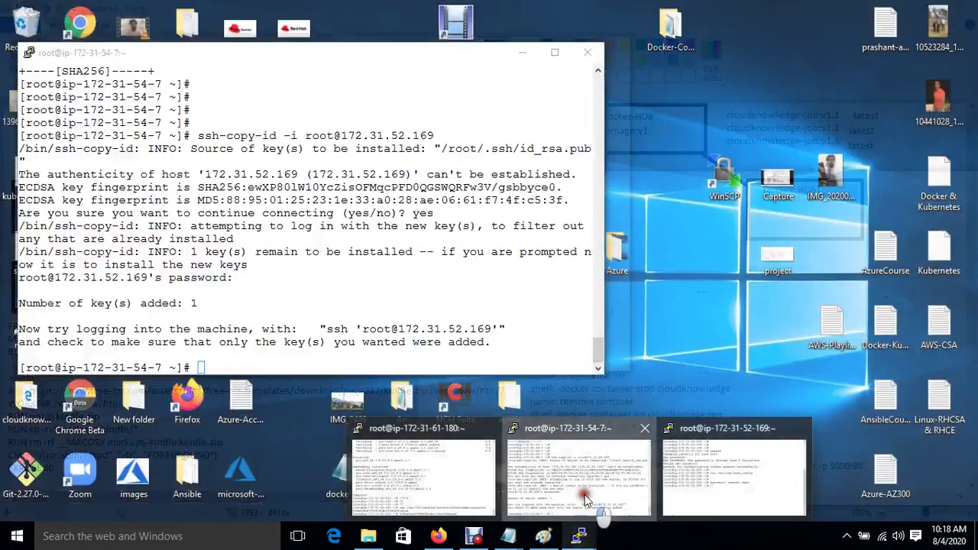
left_click(579, 478)
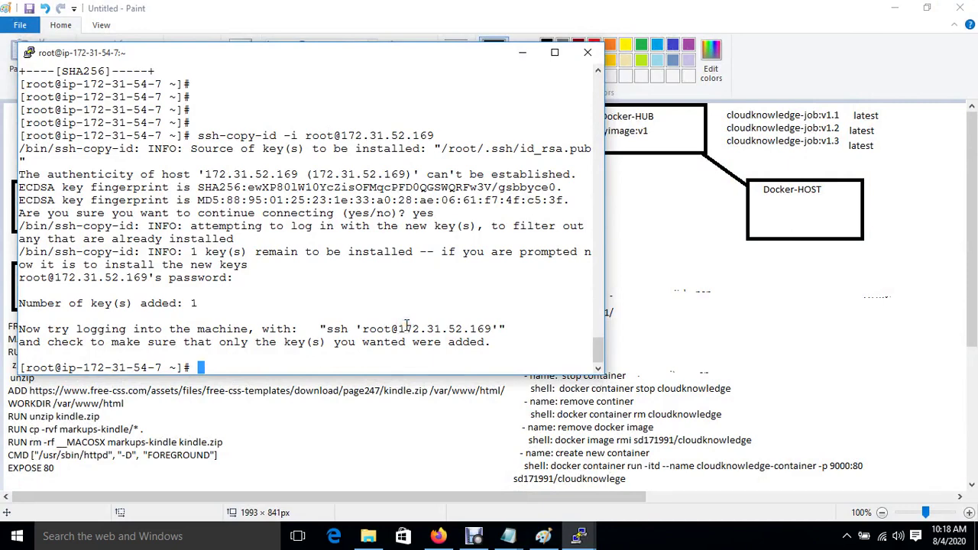
type("yum install ")
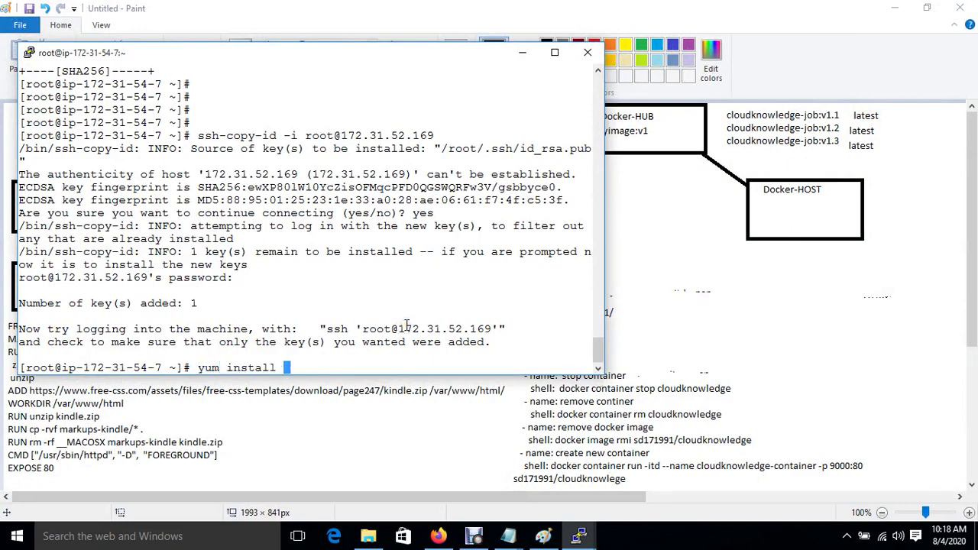
type("docker")
key("Return")
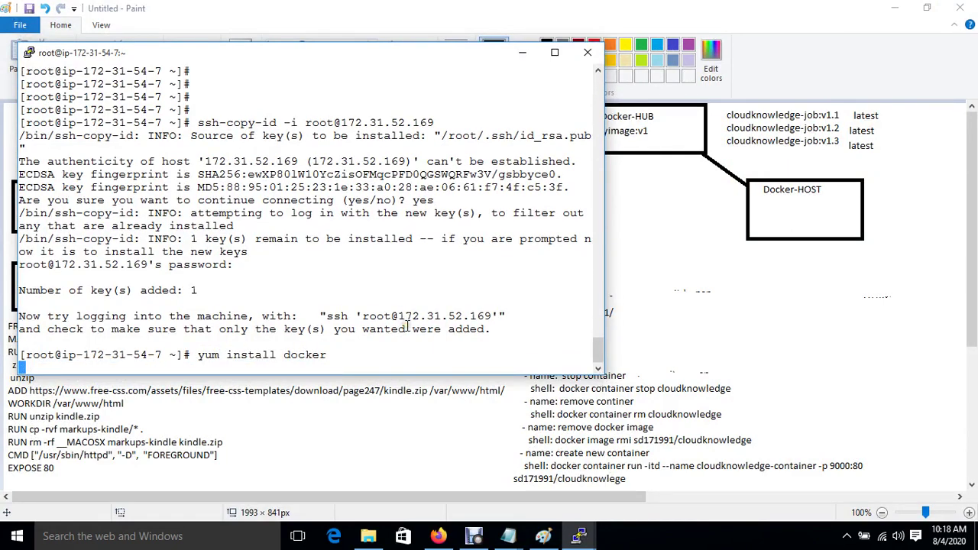
type("y")
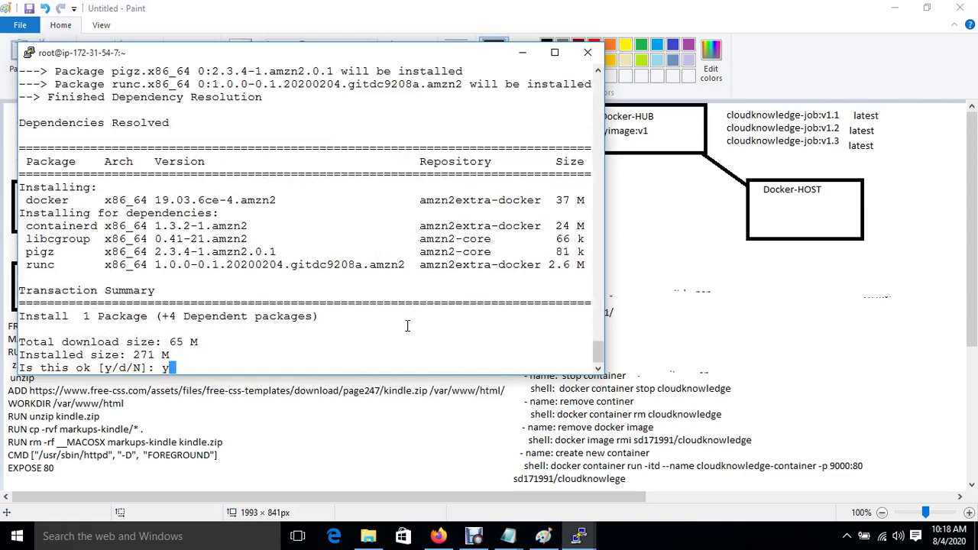
key("Return")
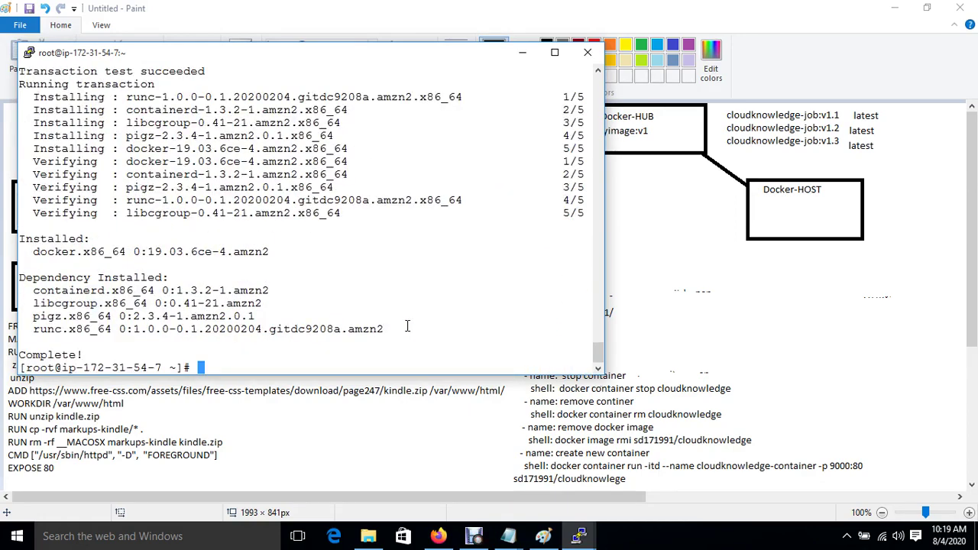
Start the Docker service and enable it at boot with systemctl.
key("Return")
key("Return")
key("Return")
type("systemct")
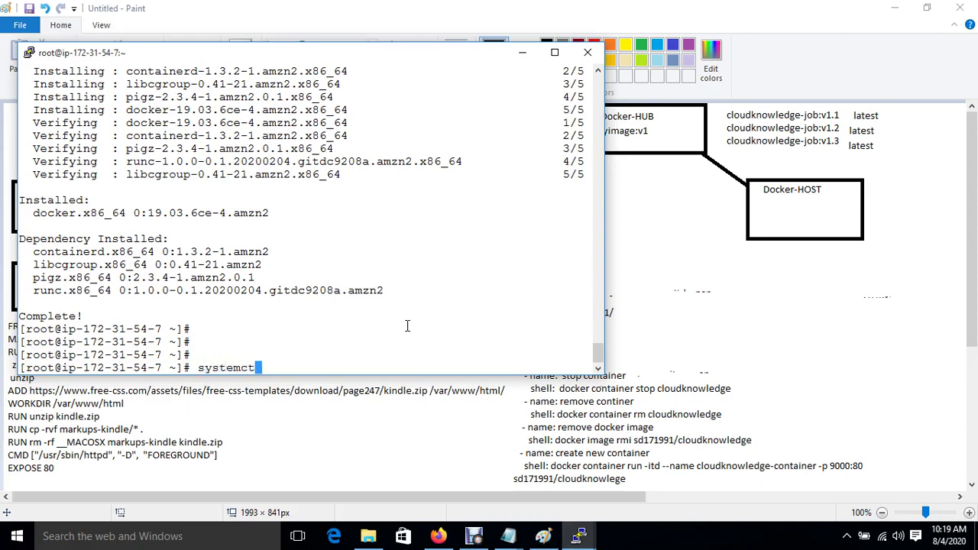
type("l start docker")
key("Return")
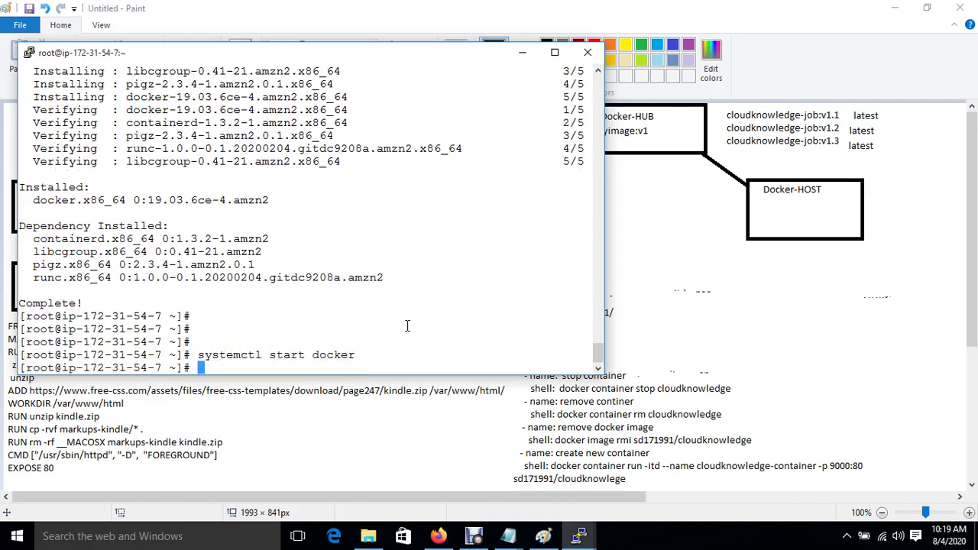
key("Return")
type("systemct")
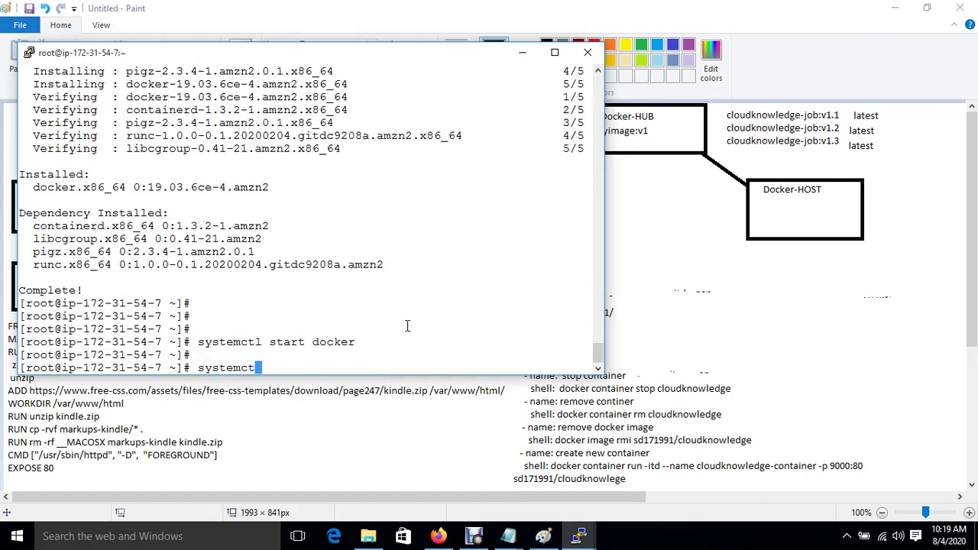
type("l enable docker")
key("Return")
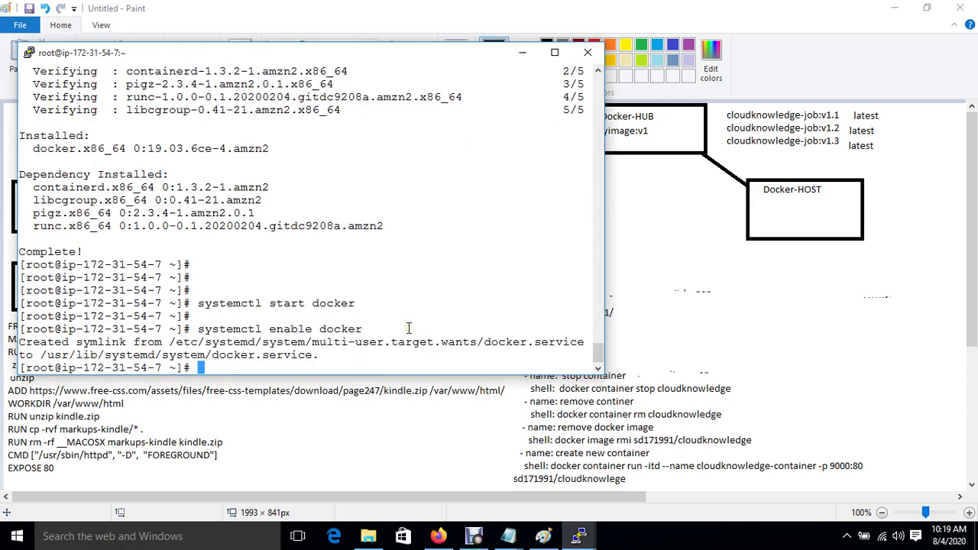
key("Return")
key("Return")
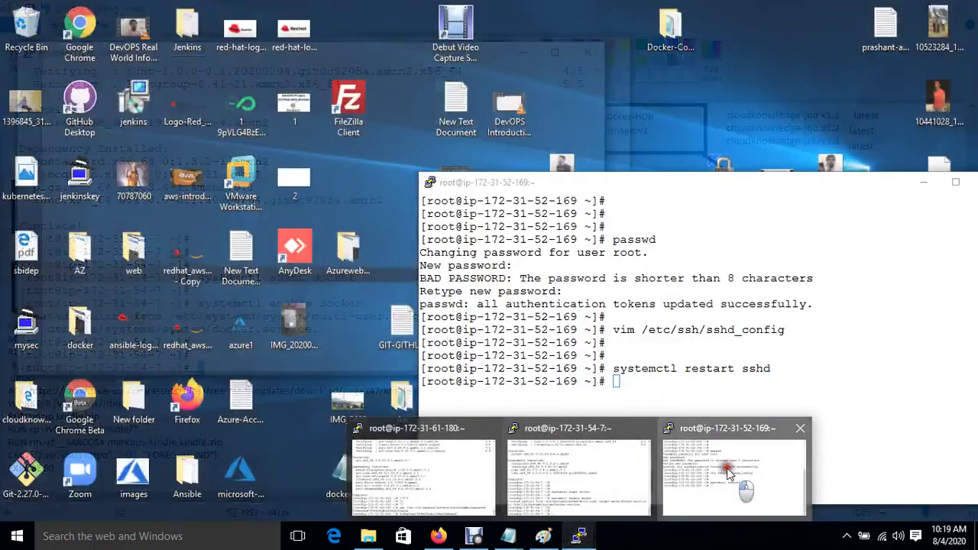
left_click(726, 468)
type("yum i")
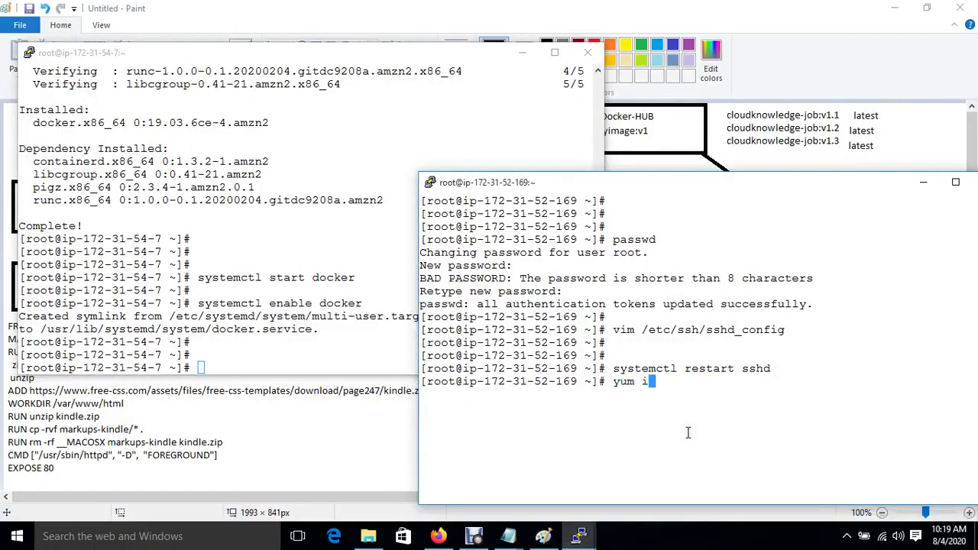
type("nstall docker")
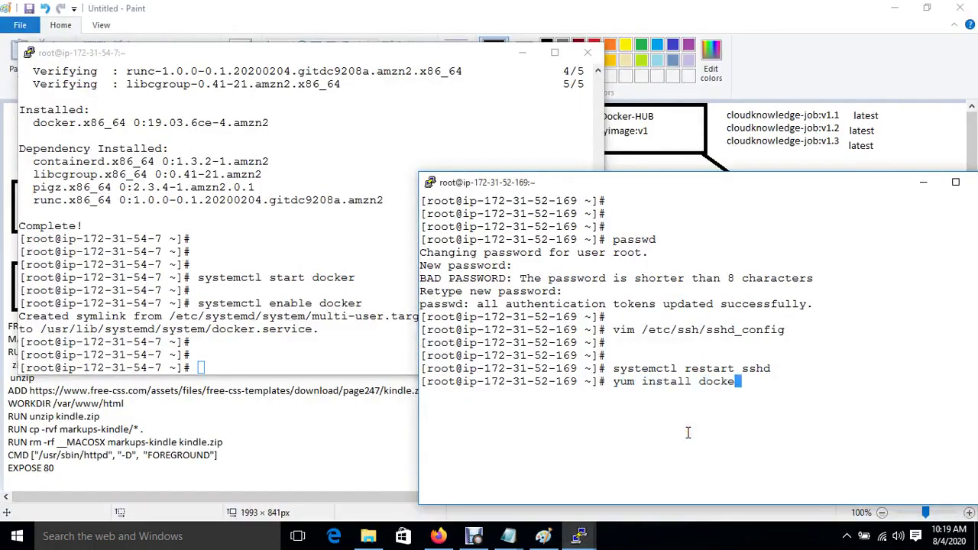
key("Return")
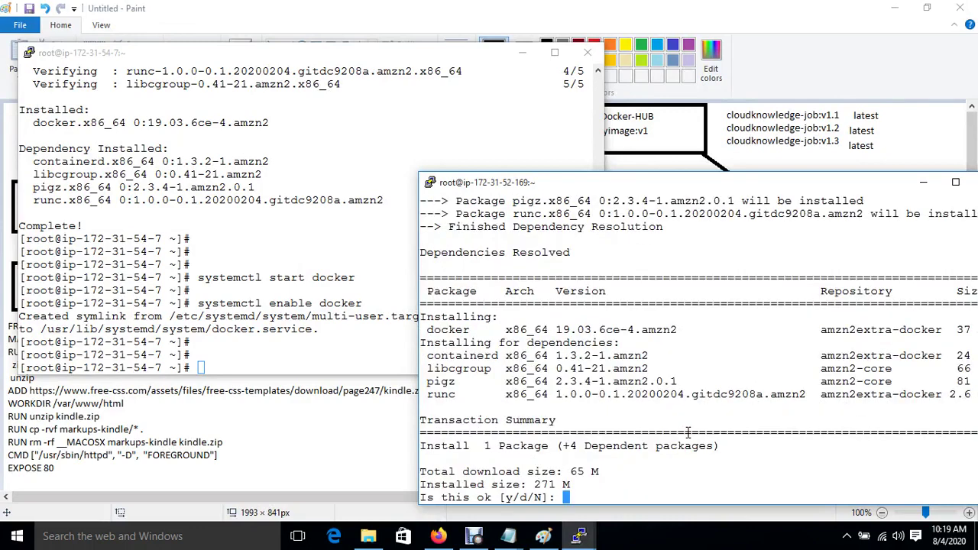
type("y")
key("Return")
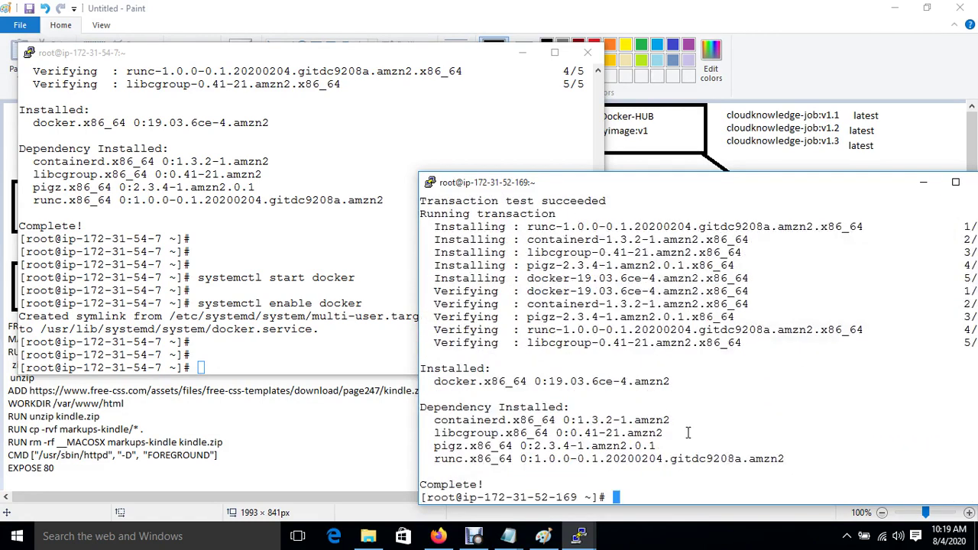
Start and enable the Docker service with systemctl, then clear the terminal.
key("Return")
key("Return")
type("system")
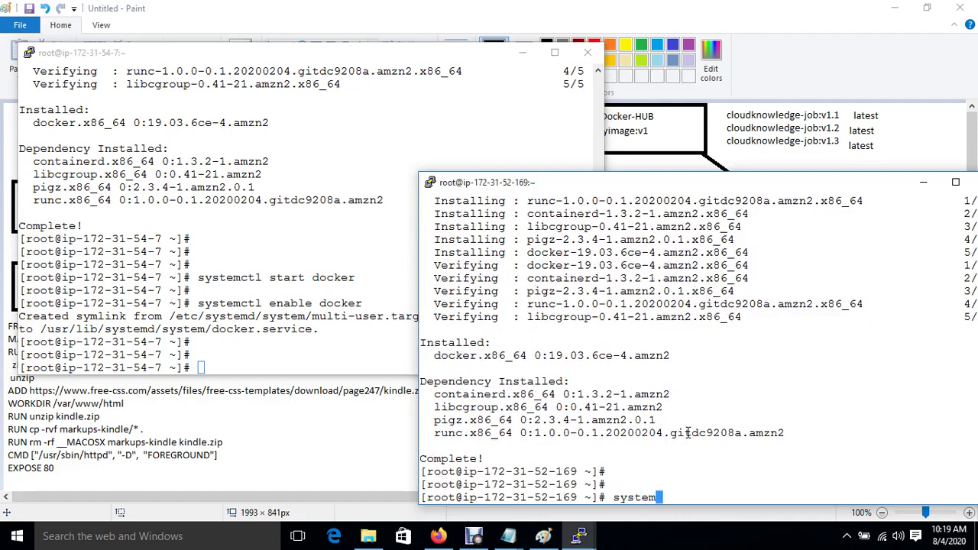
type("ctl start docker")
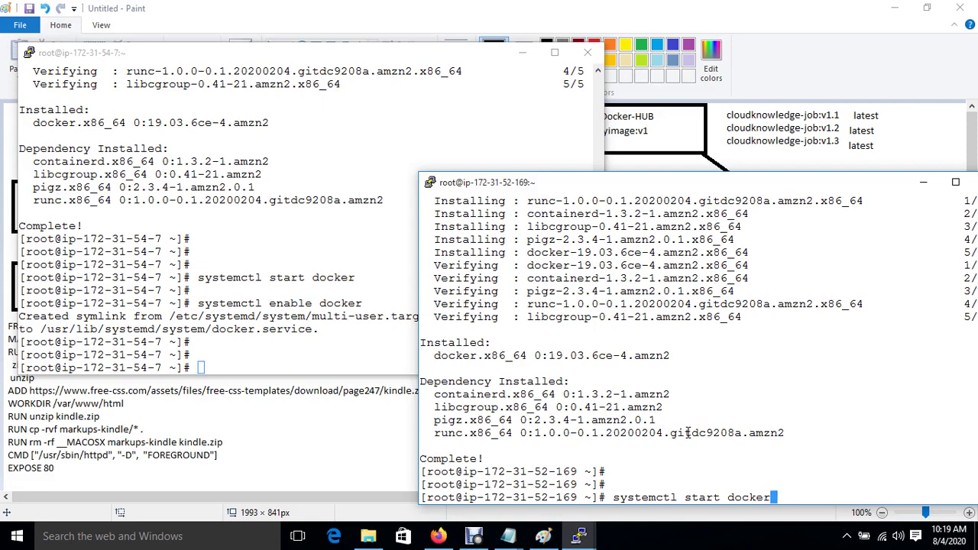
key("Return")
key("Return")
type("s")
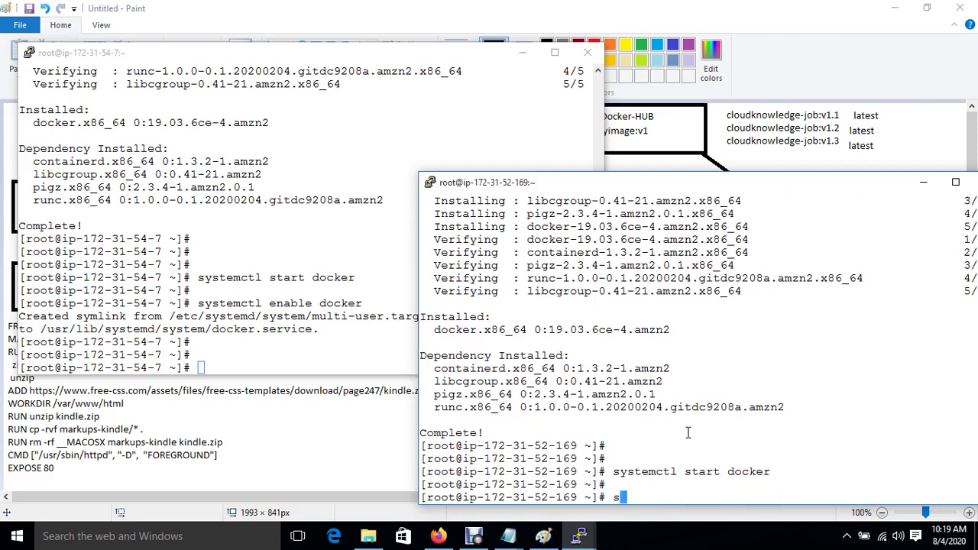
type("ystemctl en")
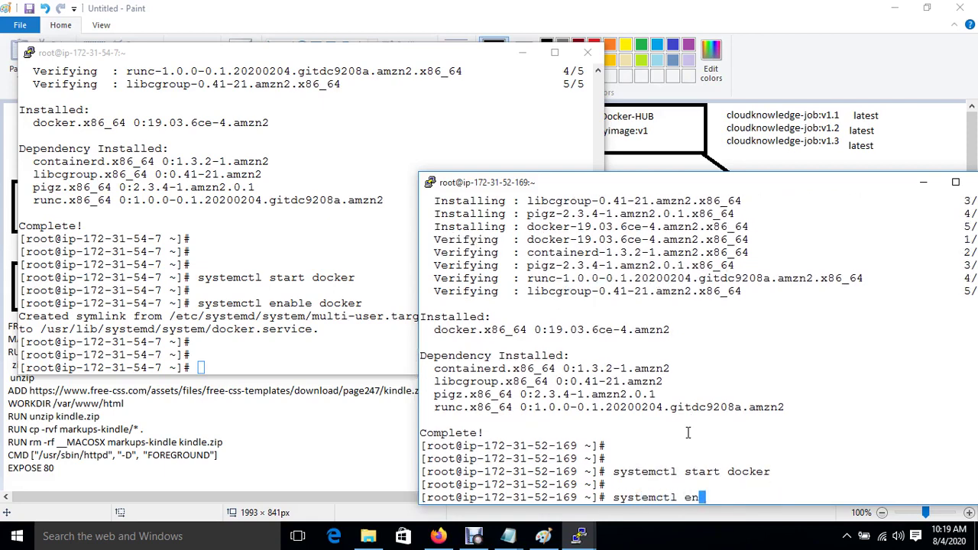
type("able docker")
key("Return")
key("Return")
key("ctrl+l")
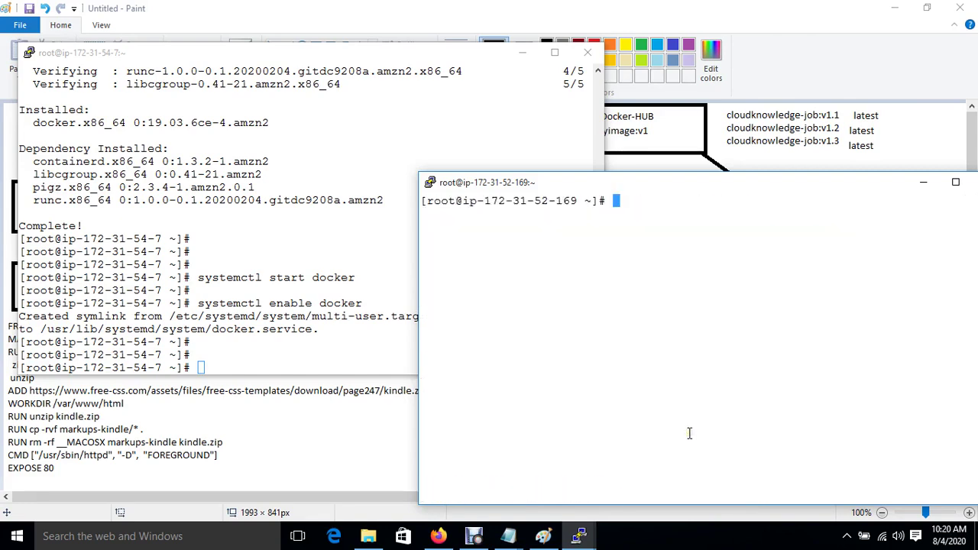
key("Return")
key("Return")
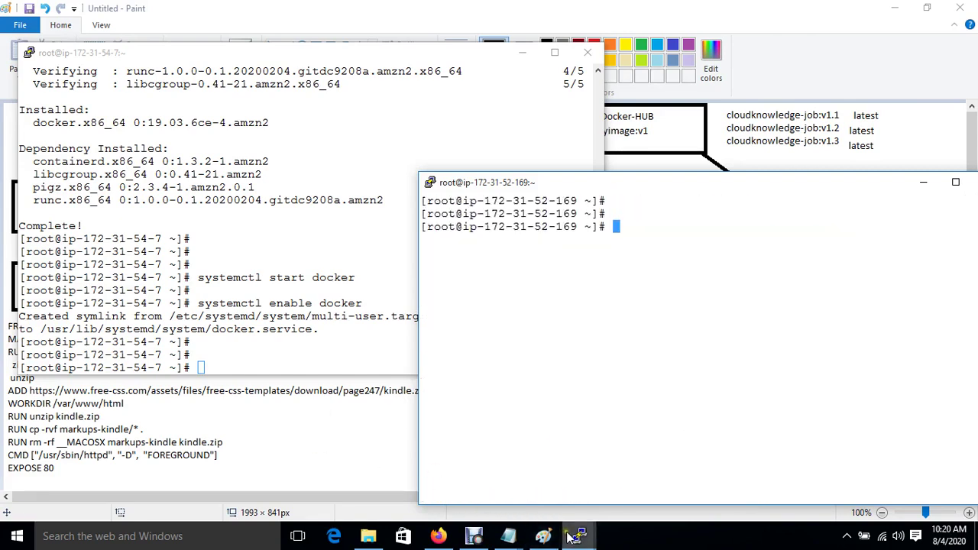
mouse_move(579, 535)
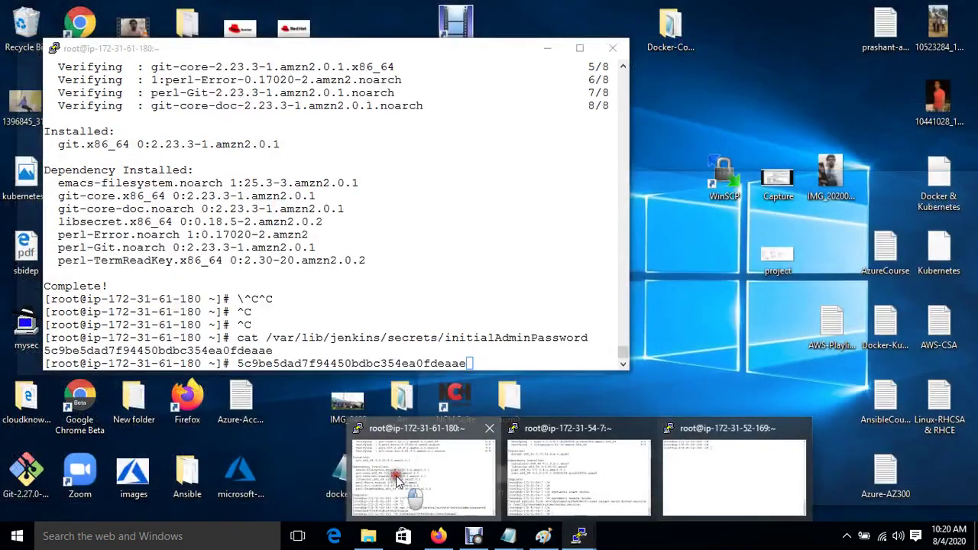
left_click(397, 480)
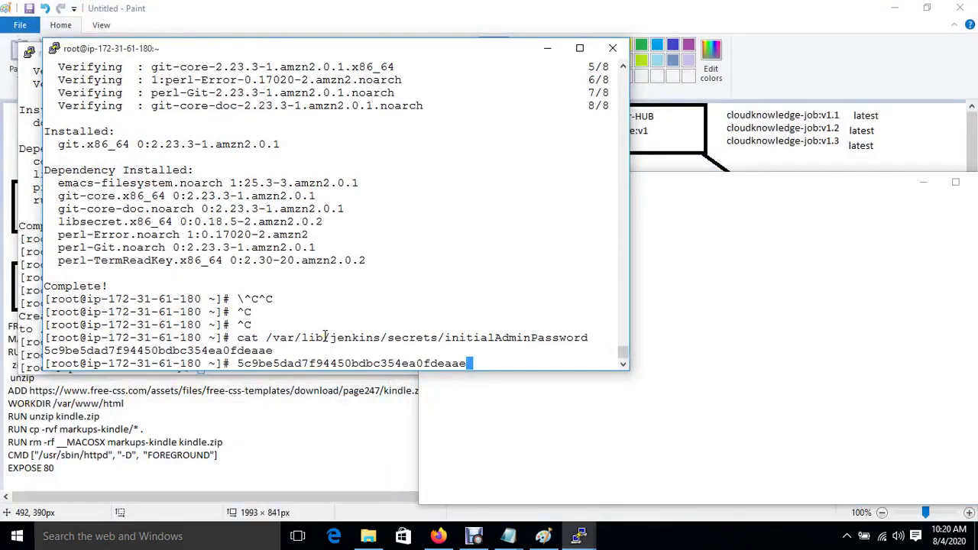
key("ctrl+c")
key("Return")
key("Return")
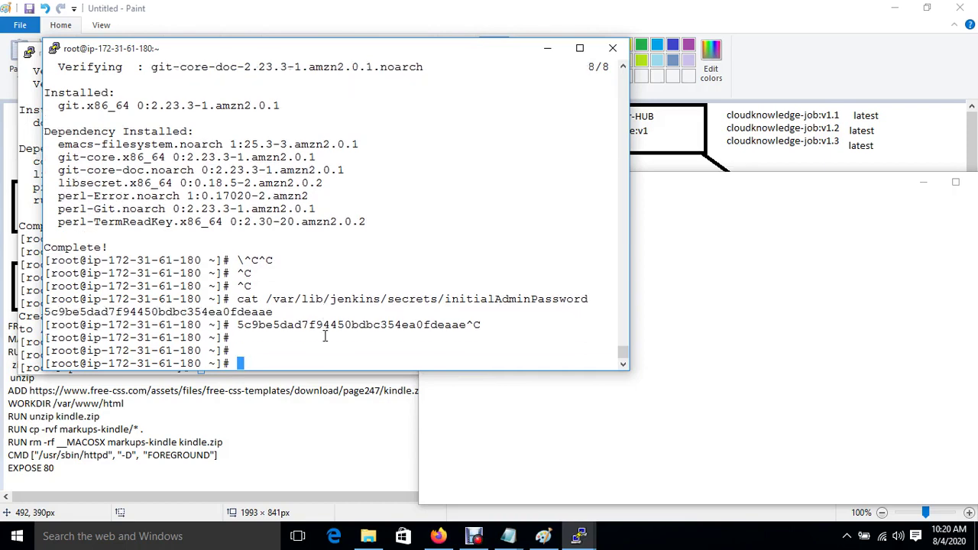
type("ssh-keygen")
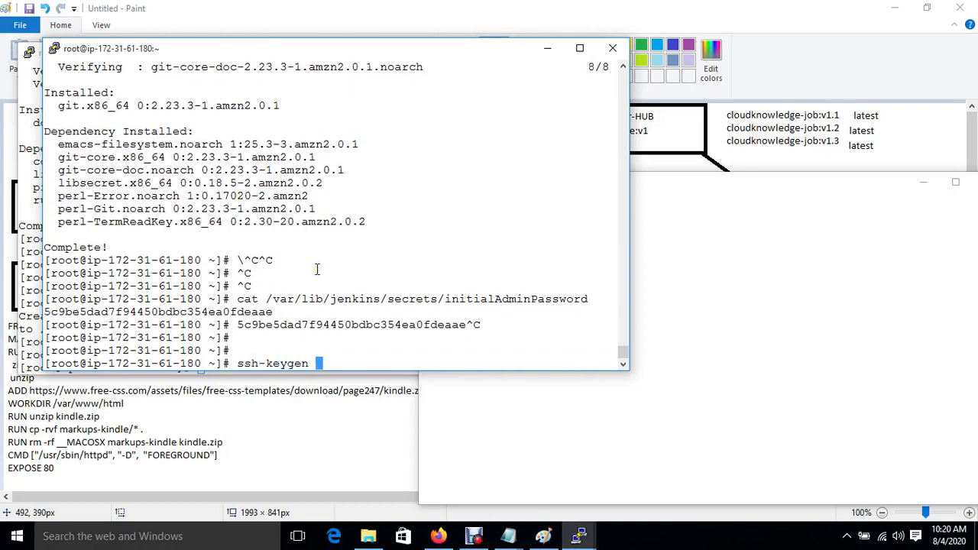
key("Return")
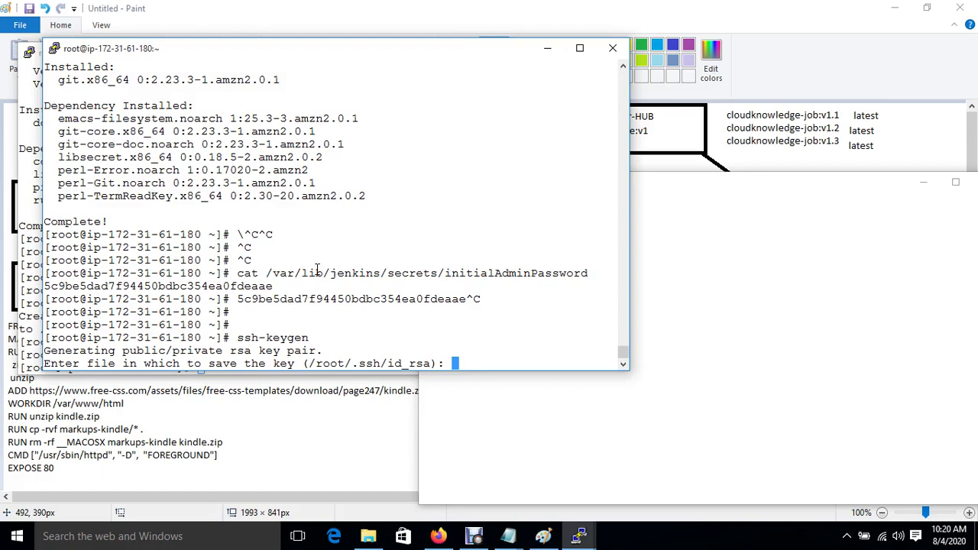
key("Return")
key("Return")
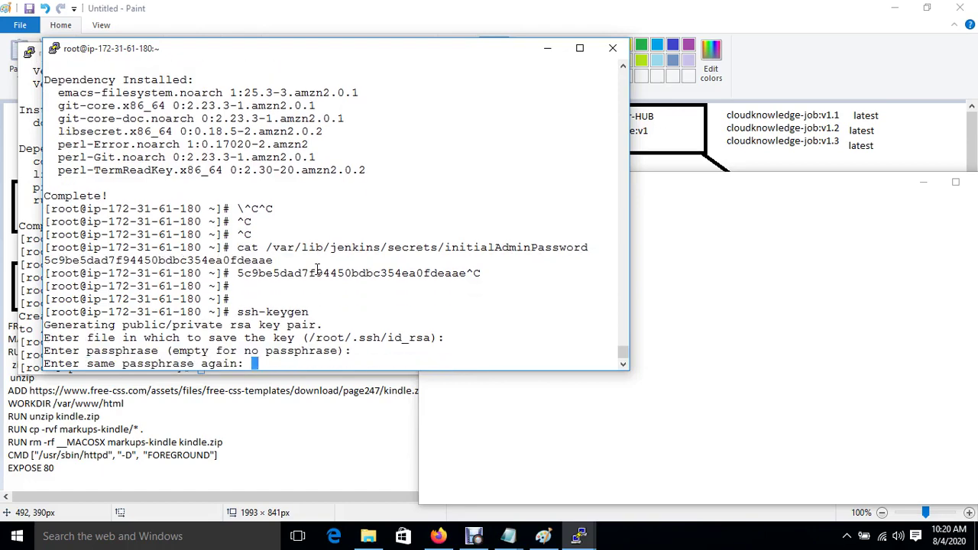
key("Return")
key("Return")
key("Return")
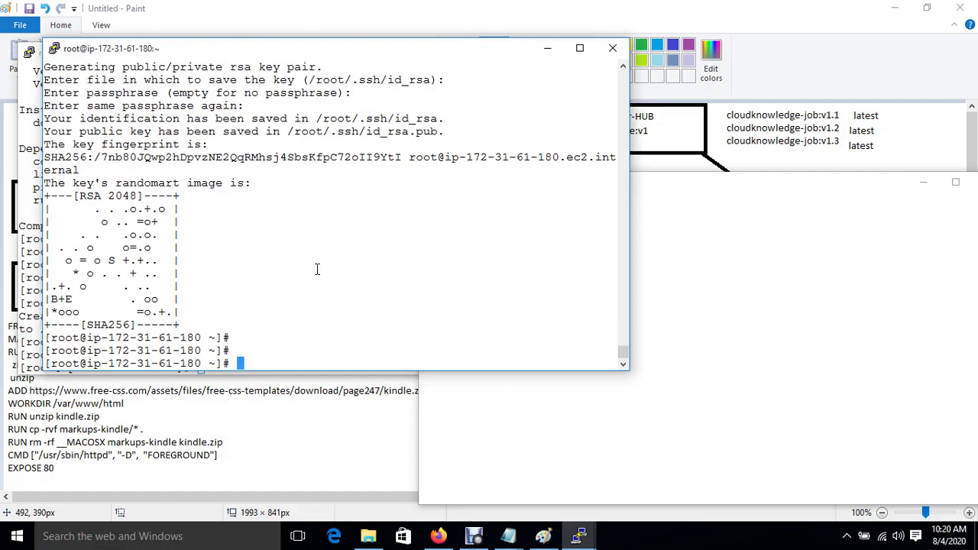
Set a new root password with passwd on the 172-31-54-7 server.
mouse_move(579, 536)
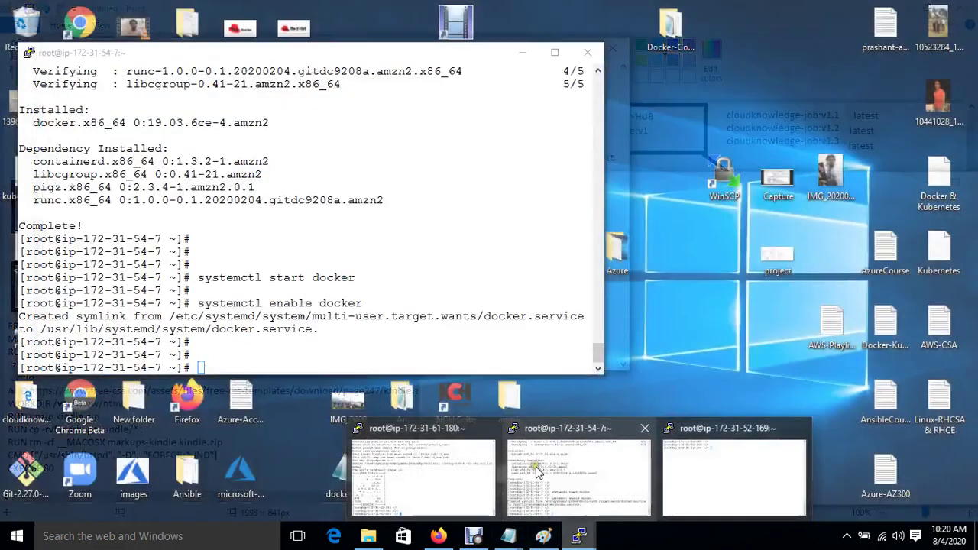
left_click(536, 466)
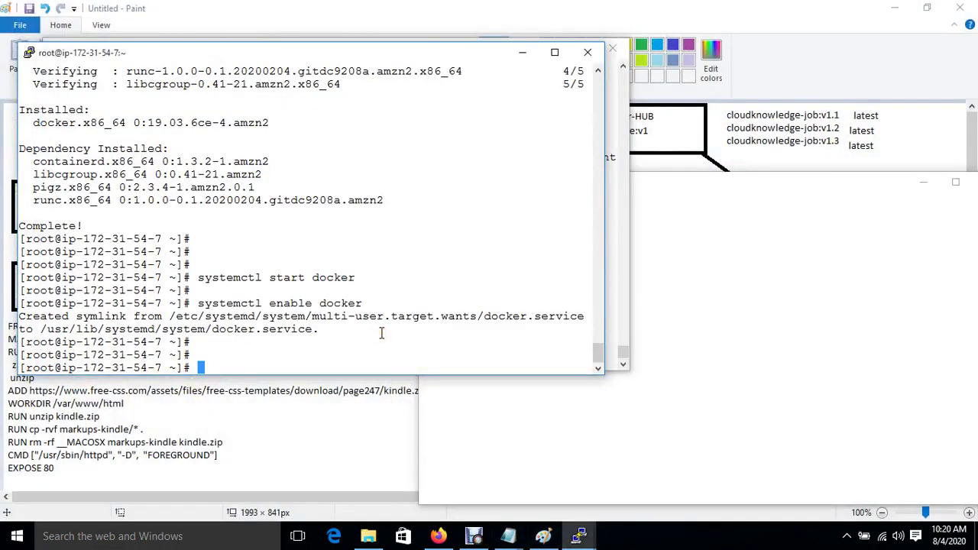
key("Return")
type("passwd")
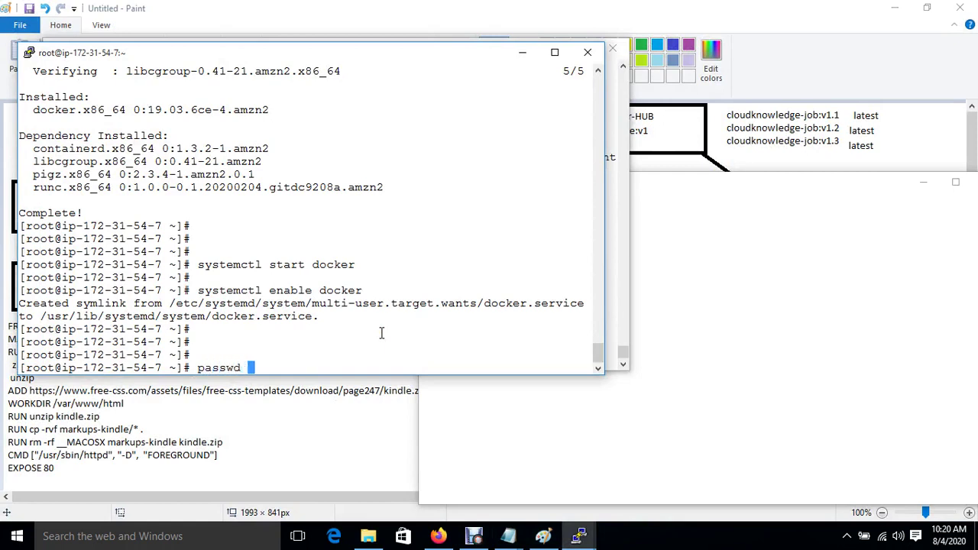
key("Return")
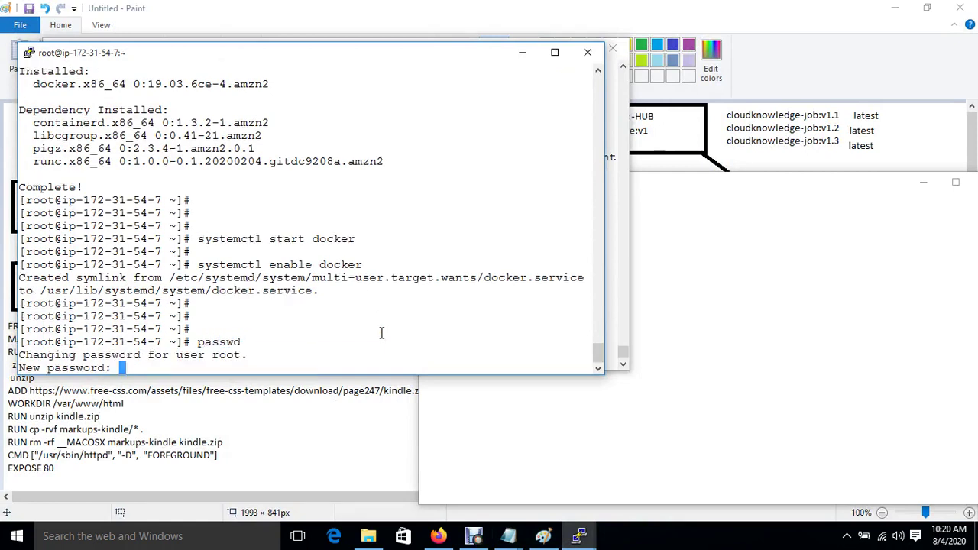
key("Return")
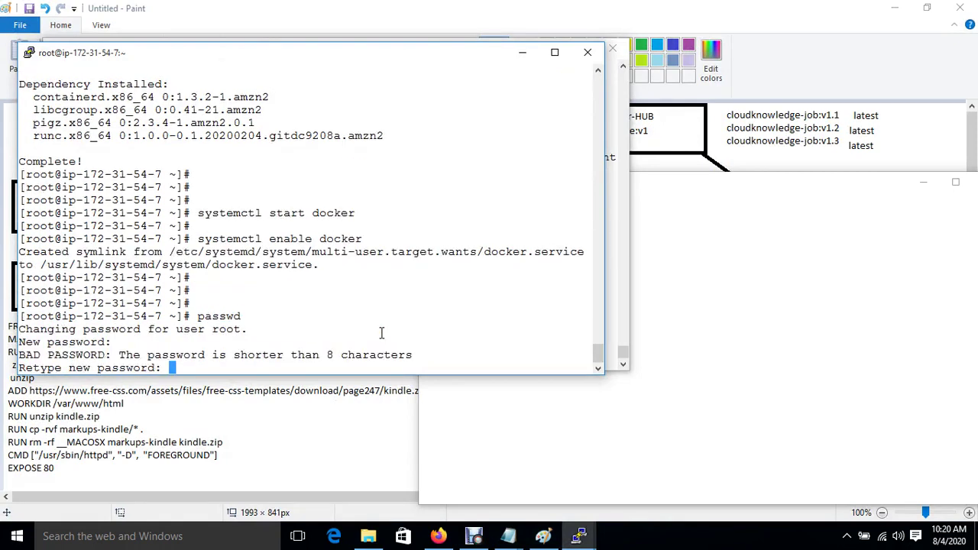
key("Return")
Open /etc/ssh/sshd_config in vim and uncomment PermitRootLogin yes.
key("Return")
key("Return")
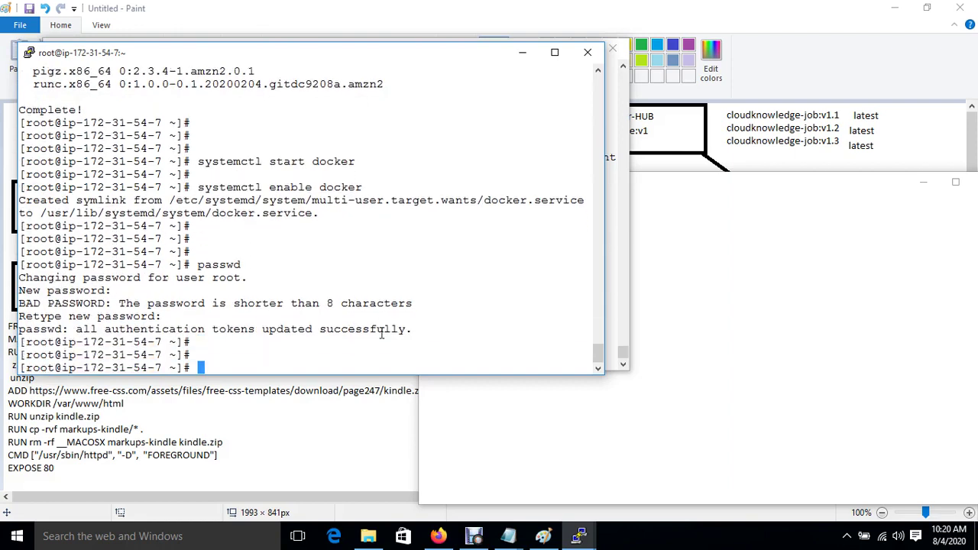
type("vim /etc/ssh/sshd_config")
key("Return")
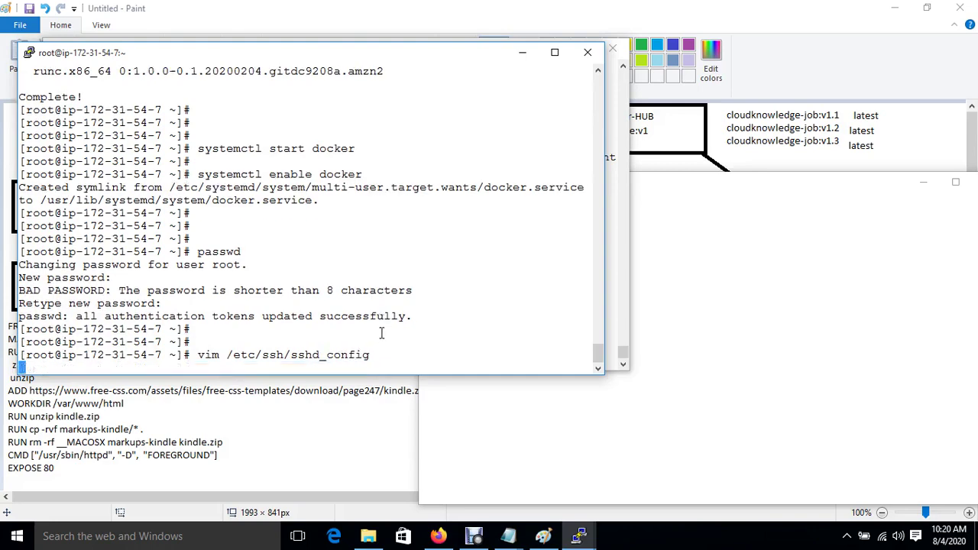
key("Down")
key("Down")
key("Down")
key("Down")
key("Down")
key("Down")
key("Down")
key("Down")
key("Down")
key("Down")
key("Down")
key("Down")
key("Down")
key("Down")
key("Down")
key("Down")
key("Down")
key("Down")
key("Down")
key("Down")
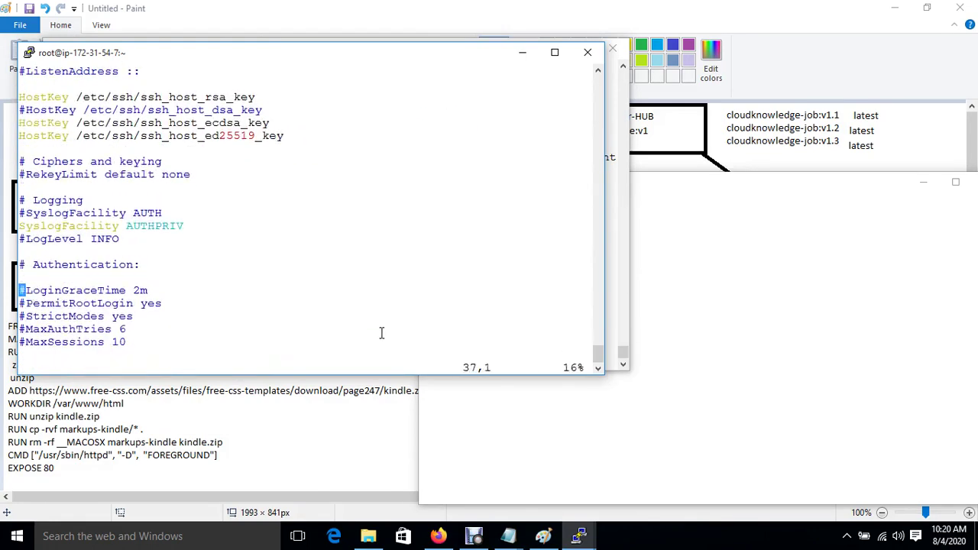
key("Up")
key("Up")
key("Up")
key("Down")
key("Down")
key("Down")
key("Down")
key("Right")
key("i")
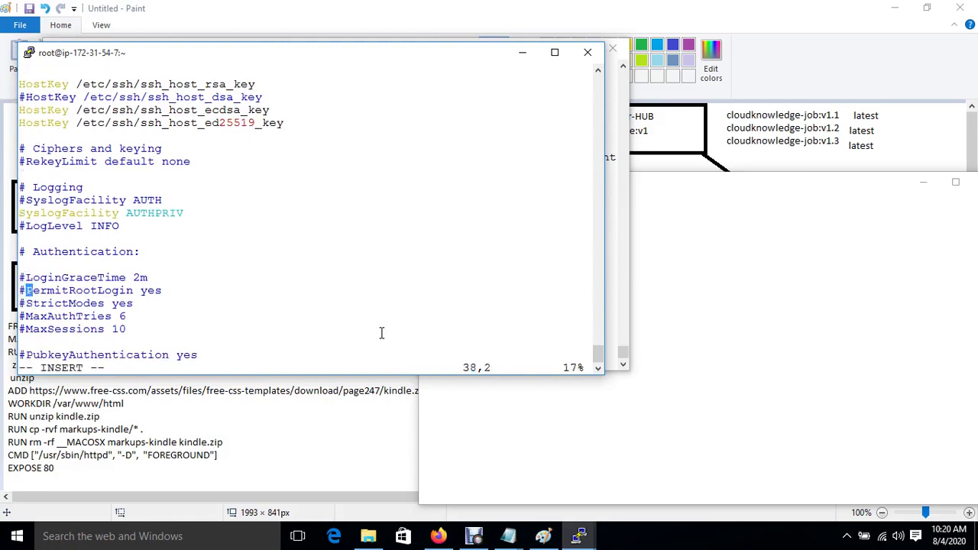
key("BackSpace")
Change PasswordAuthentication from no to yes and save the file with :wq!
key("Down")
key("Down")
key("Down")
key("Down")
key("Down")
key("Down")
key("Down")
key("Down")
key("Down")
key("Down")
key("Down")
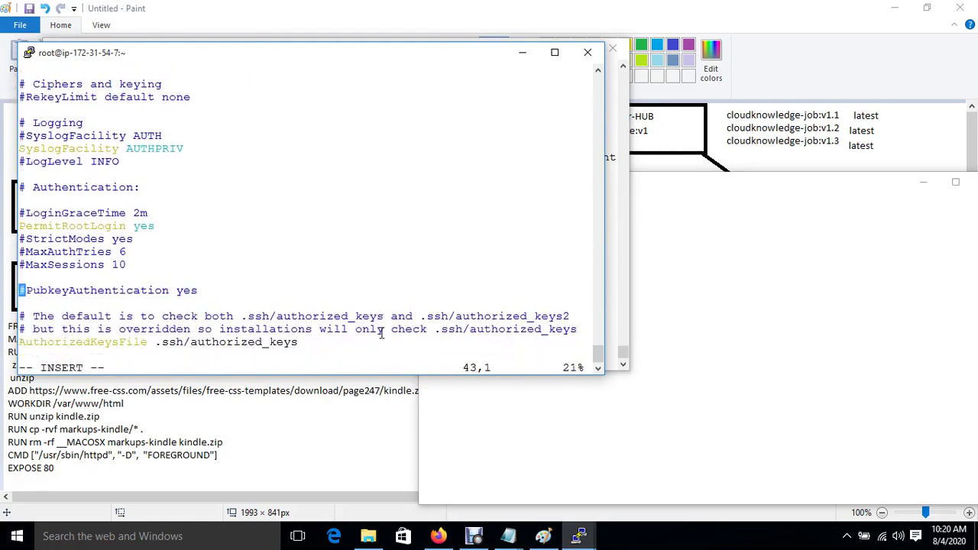
key("Down")
key("Down")
key("Down")
key("Down")
key("Down")
key("Down")
key("Down")
key("Down")
key("Down")
key("Down")
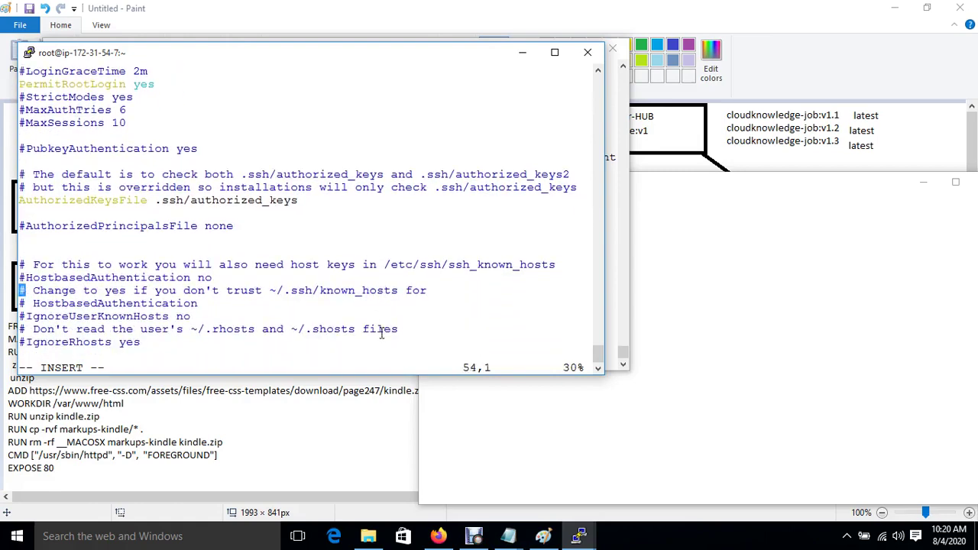
key("Down")
key("Down")
key("Down")
key("Down")
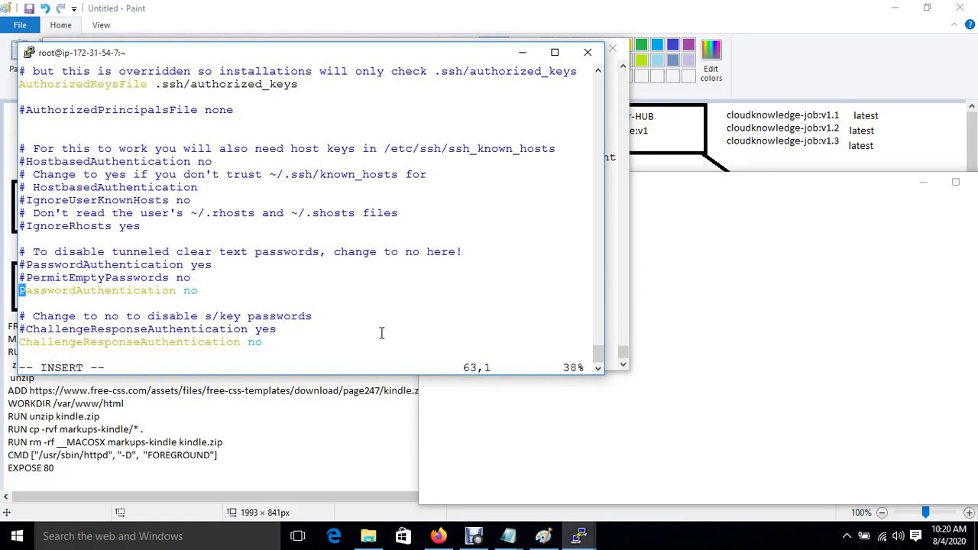
key("Right")
key("Right")
key("Right")
key("Right")
key("Right")
key("Right")
key("Right")
key("Right")
key("Right")
key("Right")
key("Right")
key("Right")
key("Right")
key("Right")
key("Right")
key("Right")
key("Right")
key("Right")
key("Right")
key("Right")
key("BackSpace")
key("BackSpace")
type("yes")
key("Escape")
type(":wq!")
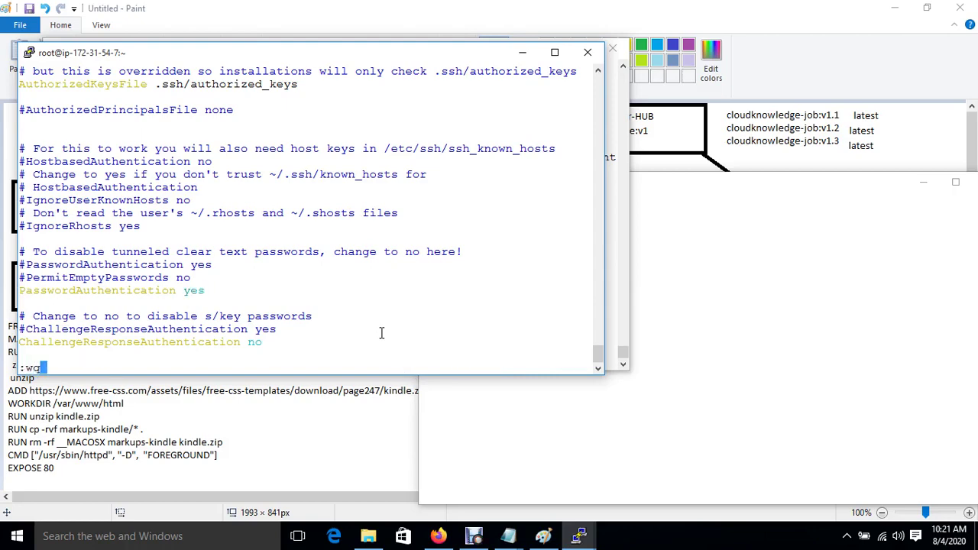
key("Return")
key("Return")
key("Return")
Restart the SSH service with systemctl restart sshd.
type("syst")
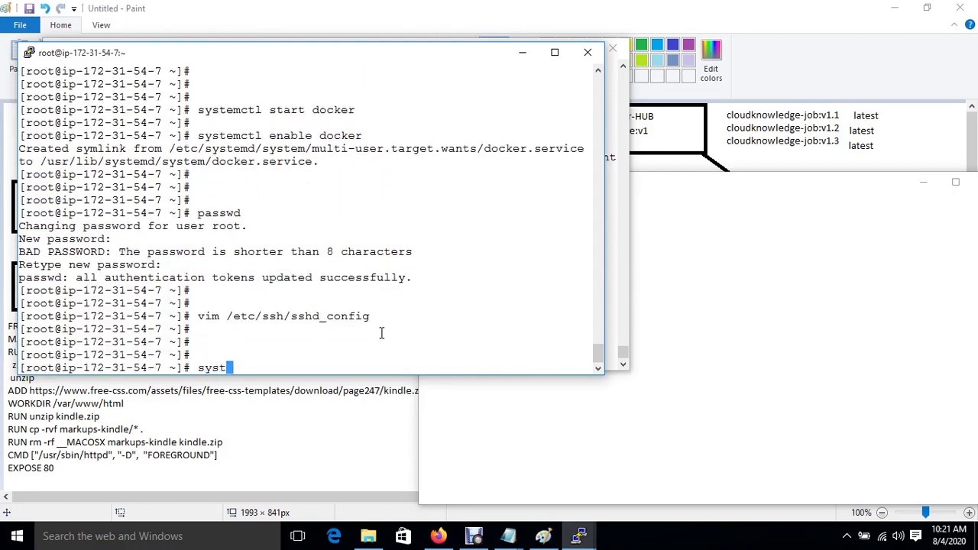
type("emctl start")
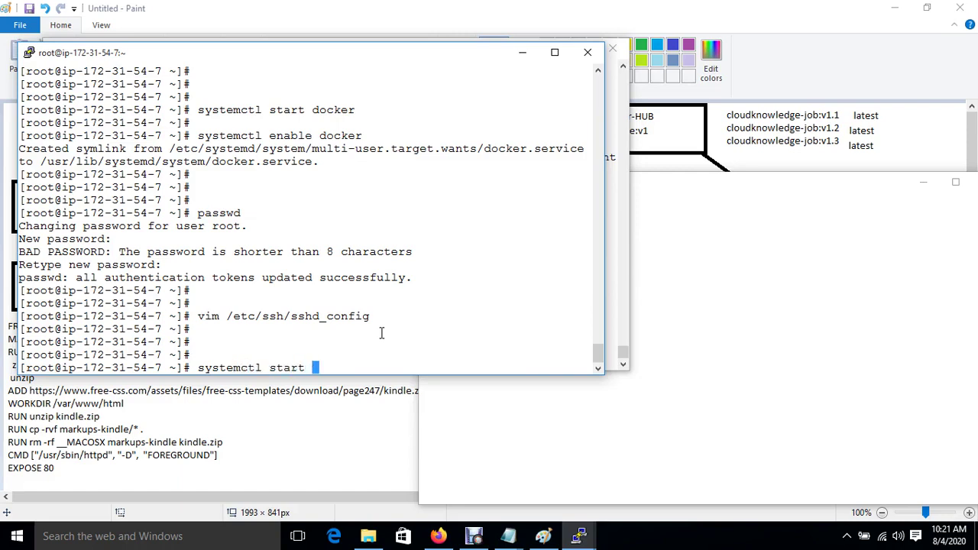
key("BackSpace")
key("BackSpace")
key("BackSpace")
key("BackSpace")
key("BackSpace")
key("BackSpace")
type("restart sshd")
key("Return")
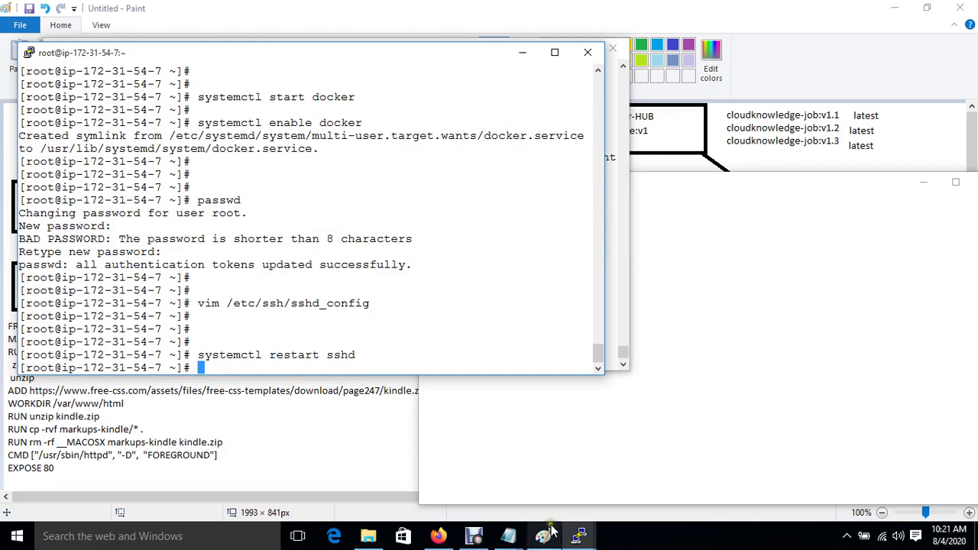
mouse_move(579, 537)
left_click(448, 480)
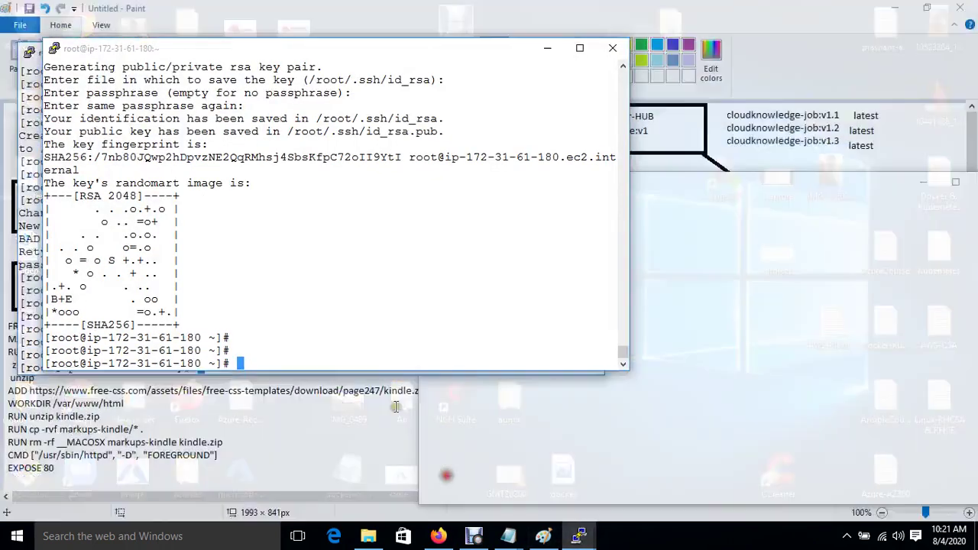
type("ssh root@")
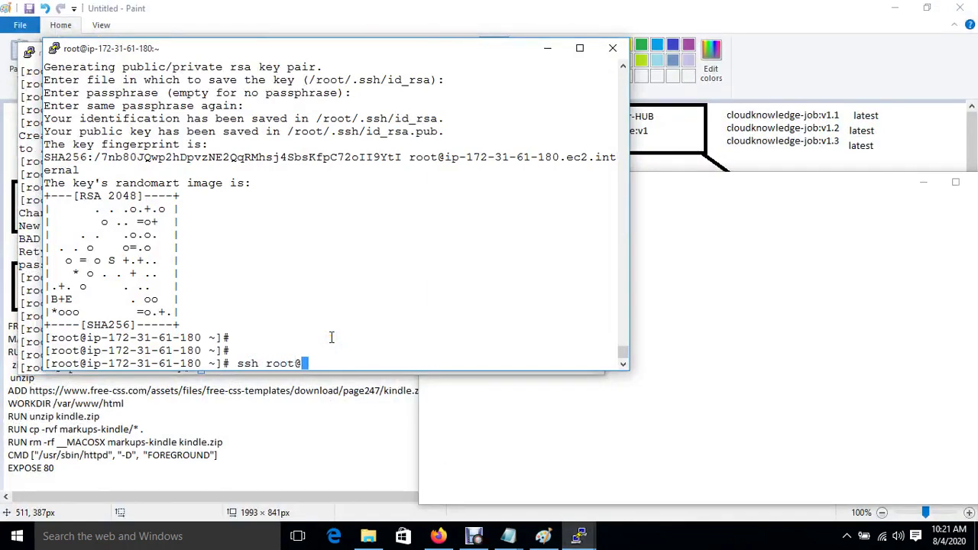
key("BackSpace")
key("BackSpace")
key("BackSpace")
key("BackSpace")
key("BackSpace")
key("BackSpace")
key("BackSpace")
type("hc")
key("BackSpace")
type("-copy-id -i root@")
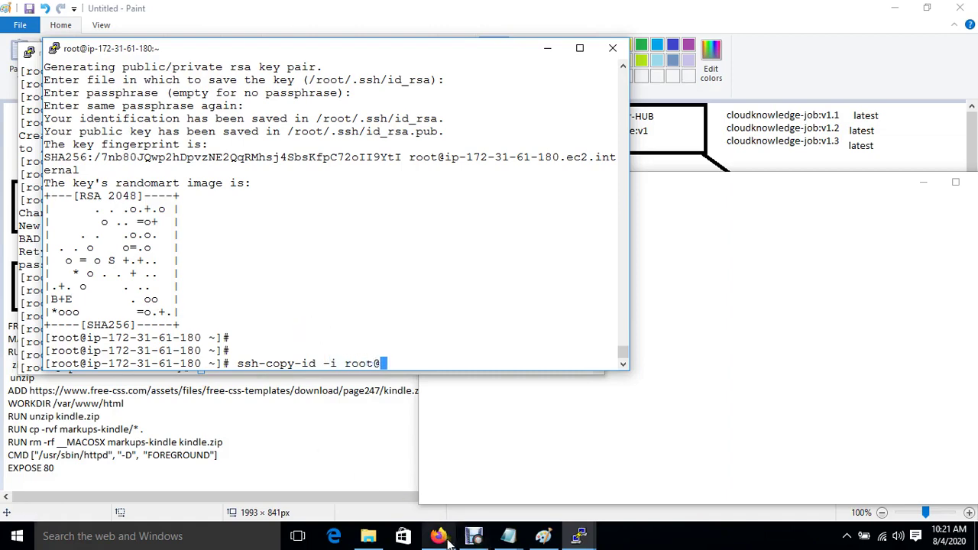
Copy the Ansible instance's private IP from the EC2 instances list.
mouse_move(443, 538)
left_click(413, 508)
left_click(211, 224)
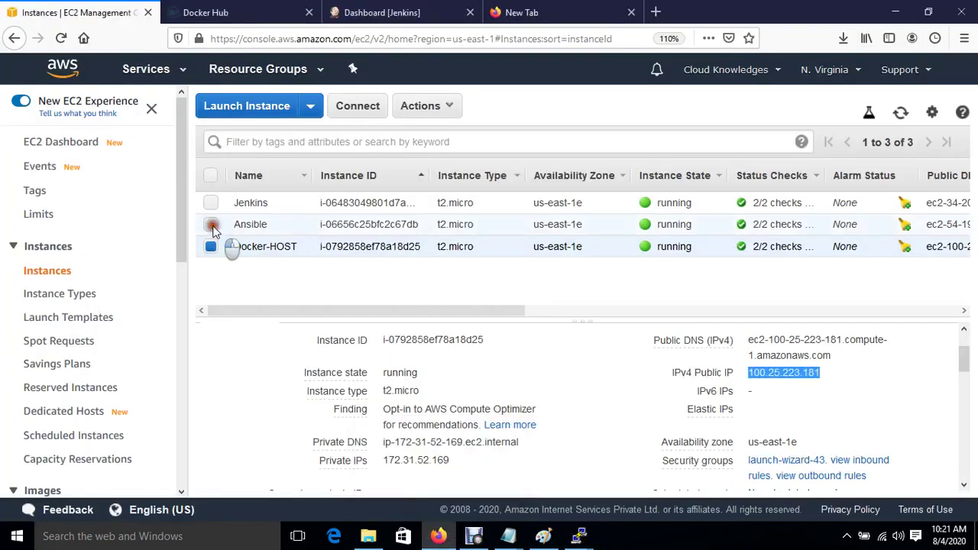
left_click(211, 246)
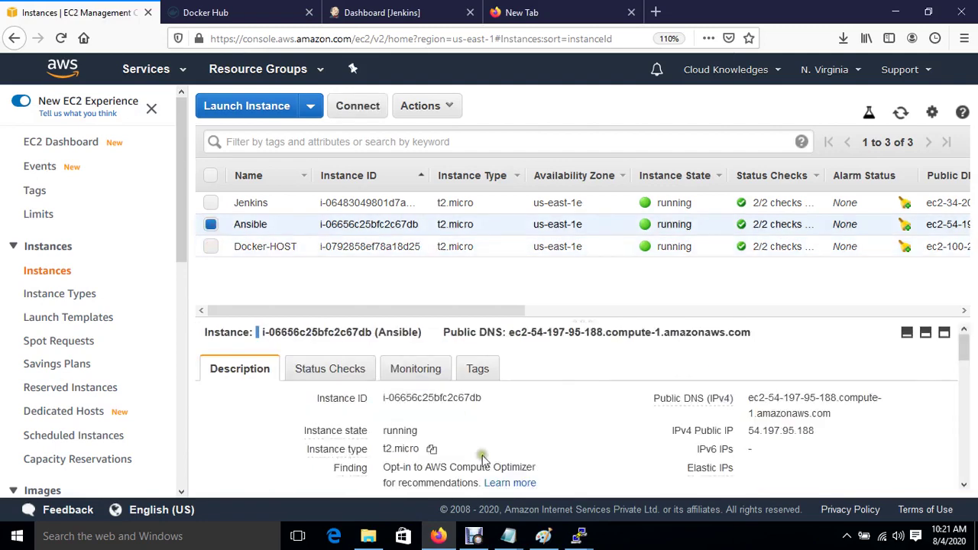
scroll(549, 428, "down", 2)
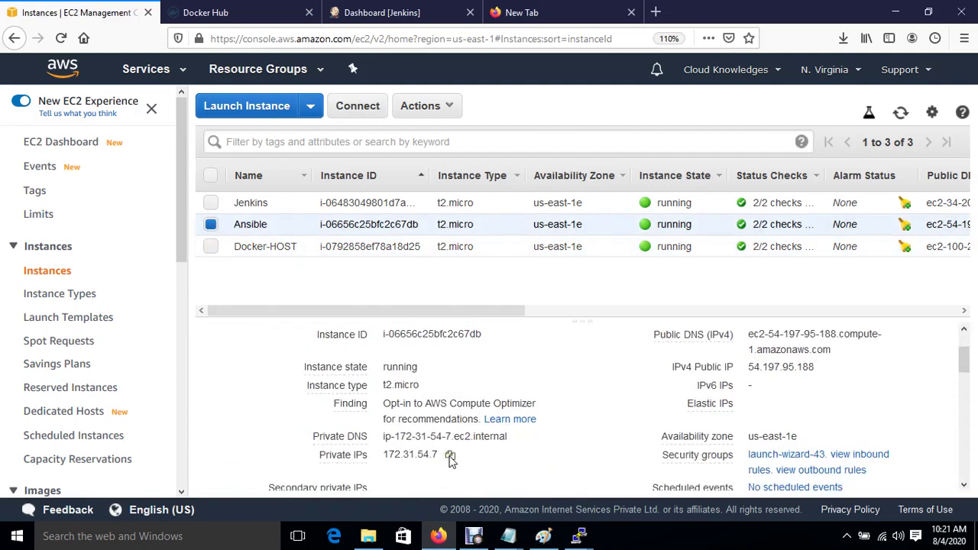
left_click(449, 456)
mouse_move(585, 537)
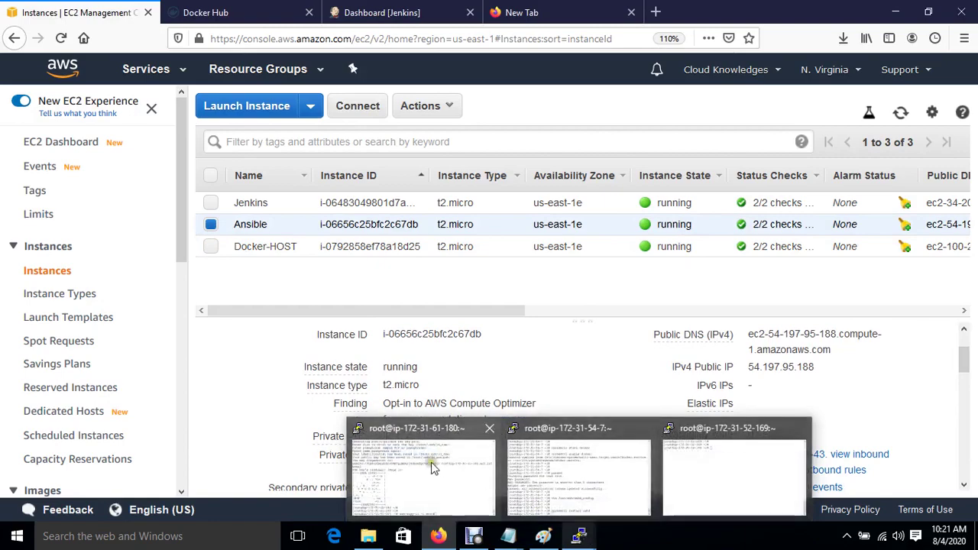
left_click(427, 466)
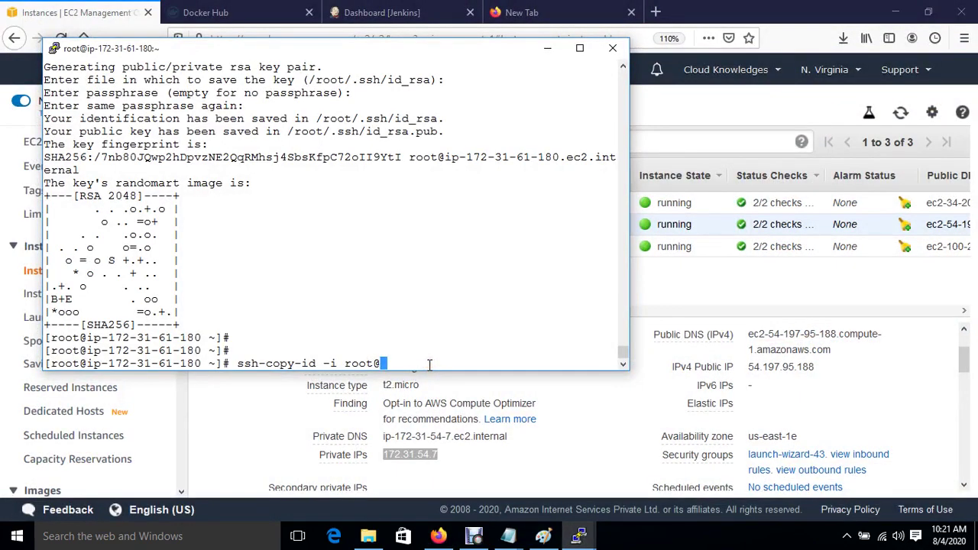
right_click(430, 365)
key("Return")
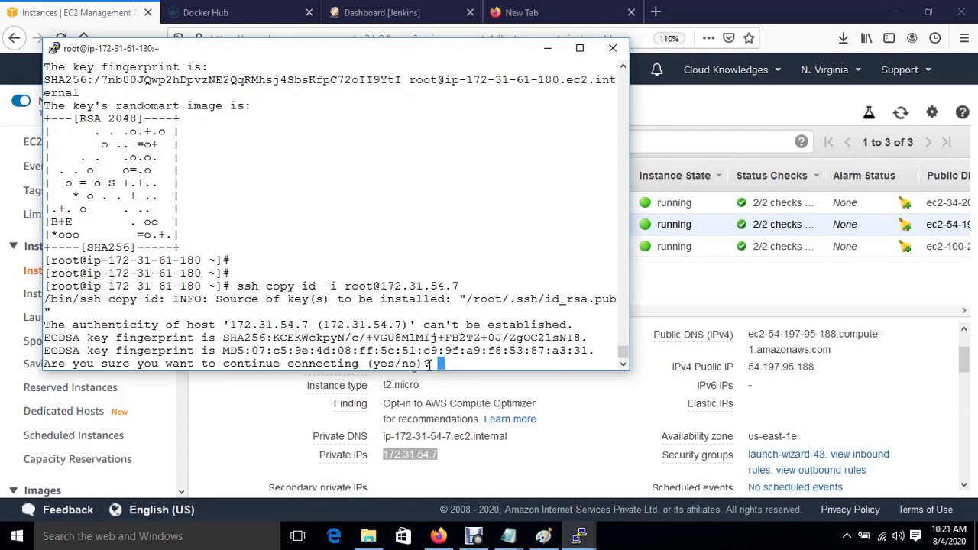
type("yes")
key("Return")
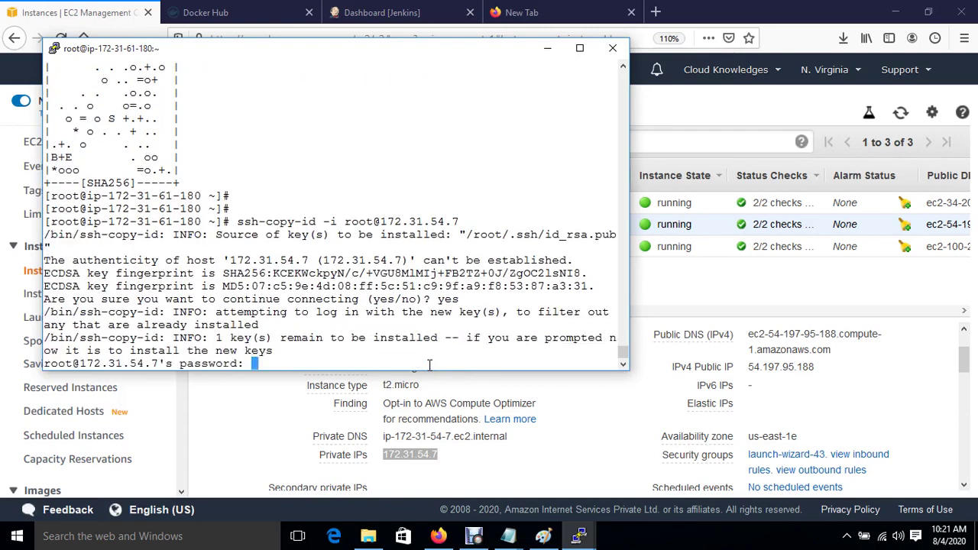
key("Return")
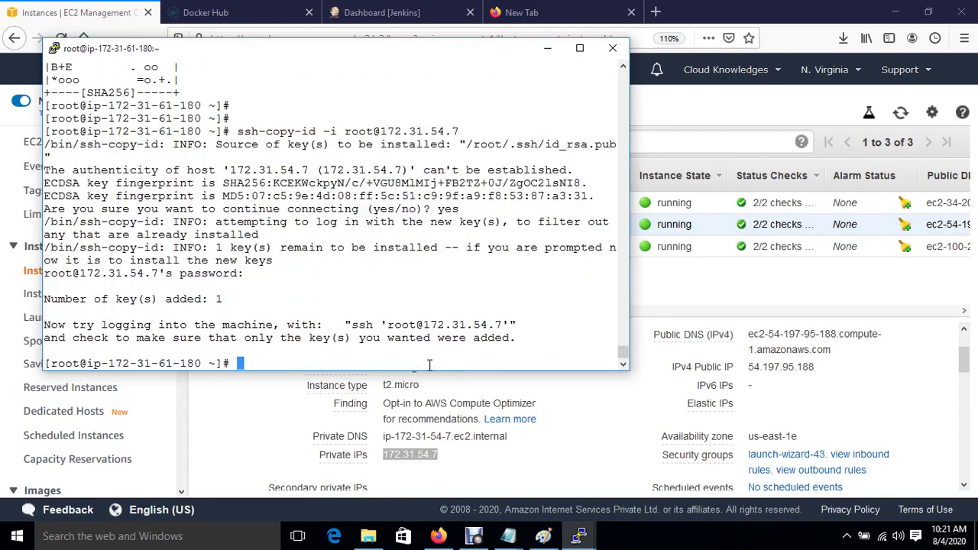
key("Return")
key("Return")
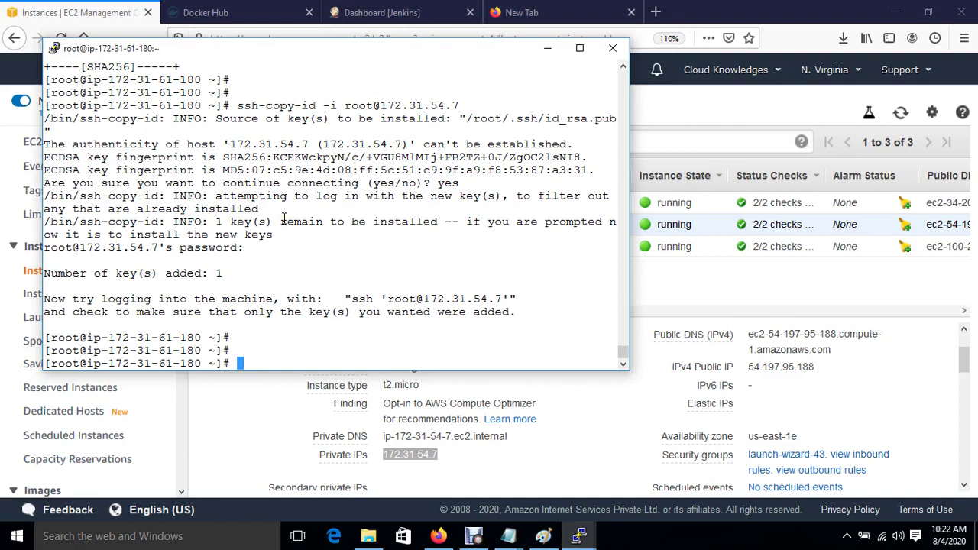
Go to Manage Jenkins and show the Plugin Manager's Available plugins list.
left_click(363, 10)
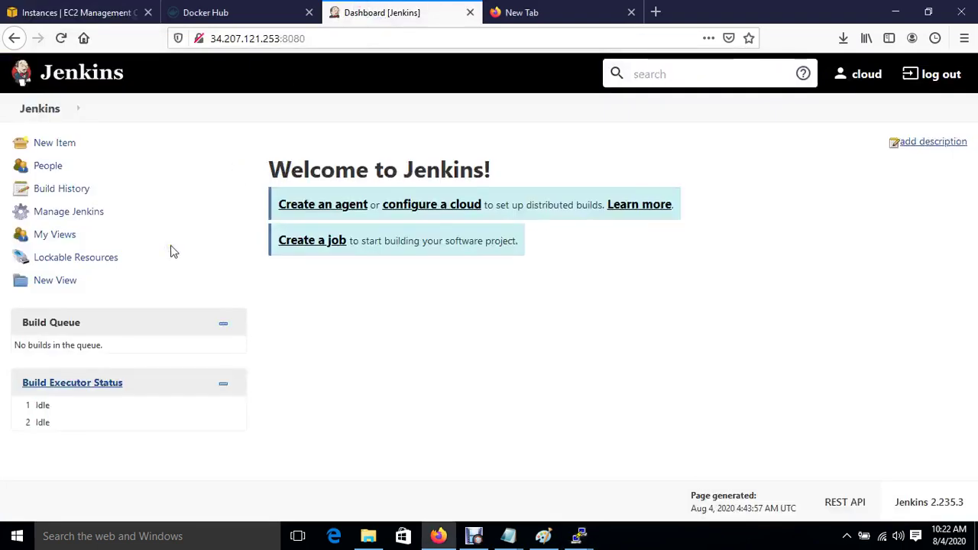
left_click(72, 217)
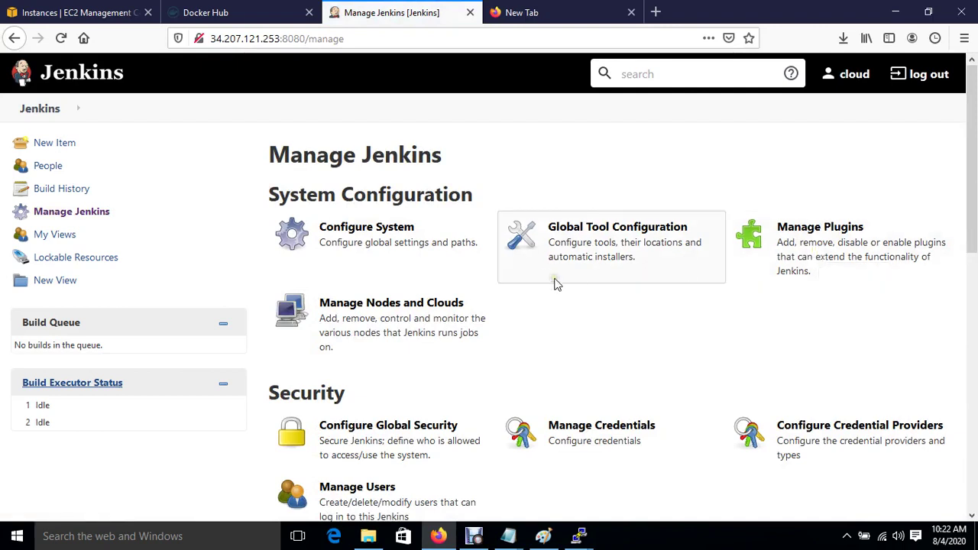
left_click(528, 282)
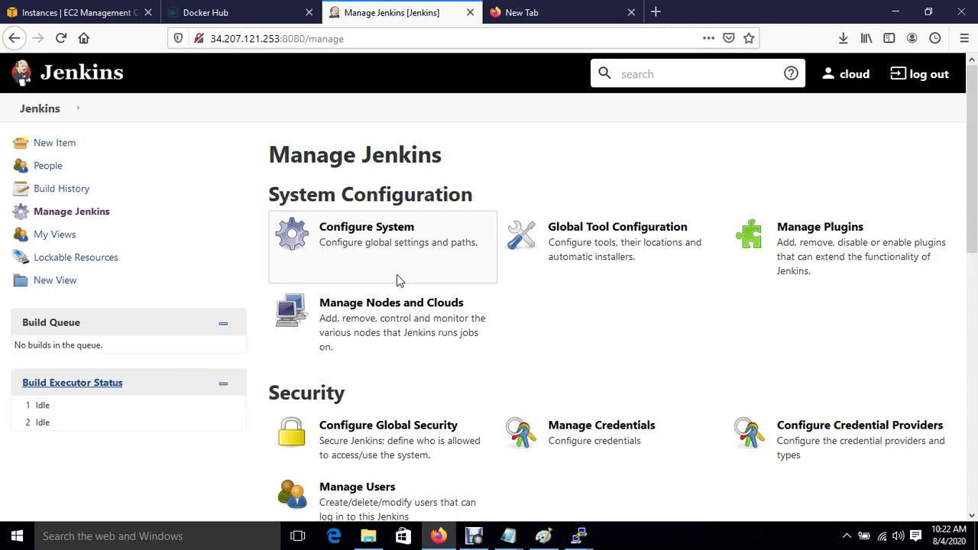
left_click(810, 246)
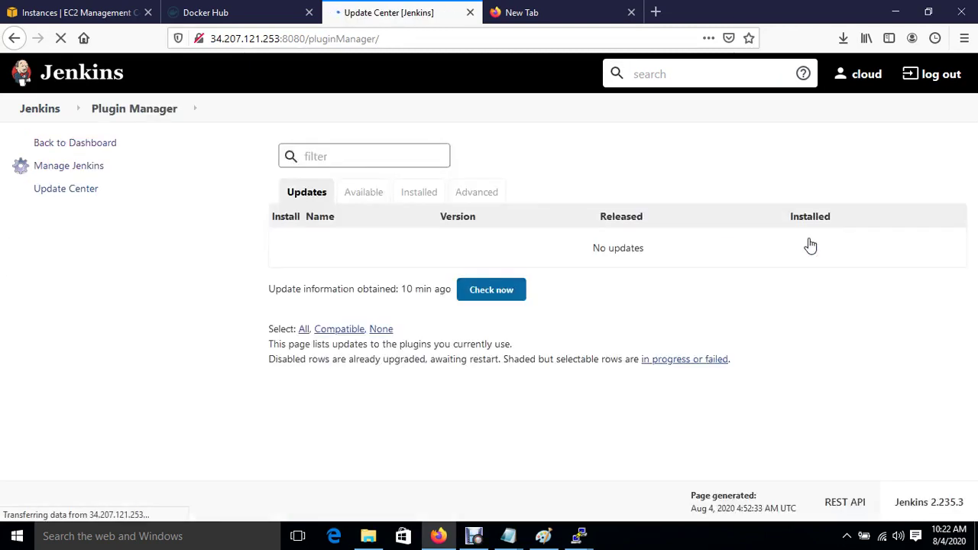
left_click(361, 194)
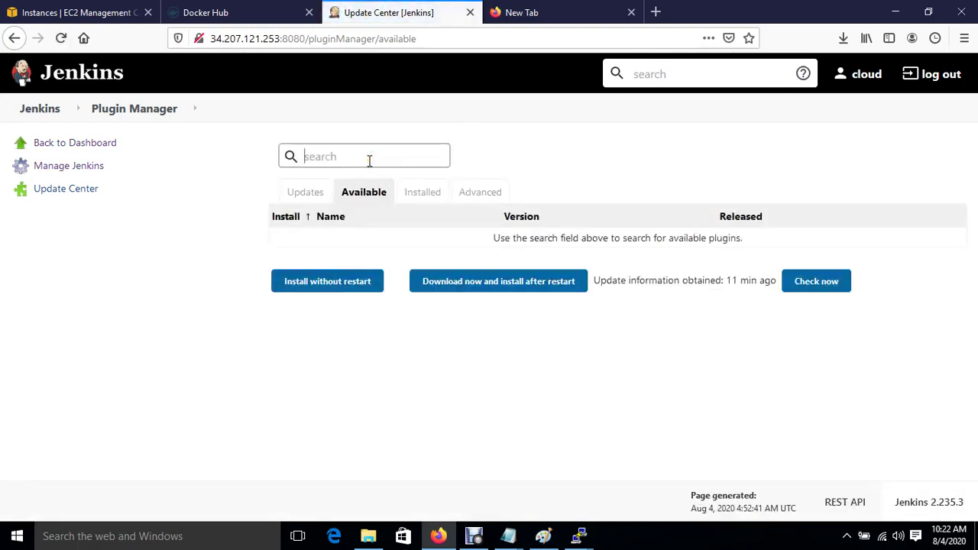
Install Publish Over SSH, found by searching 'ssh', restarting Jenkins once installation completes.
type("ssh")
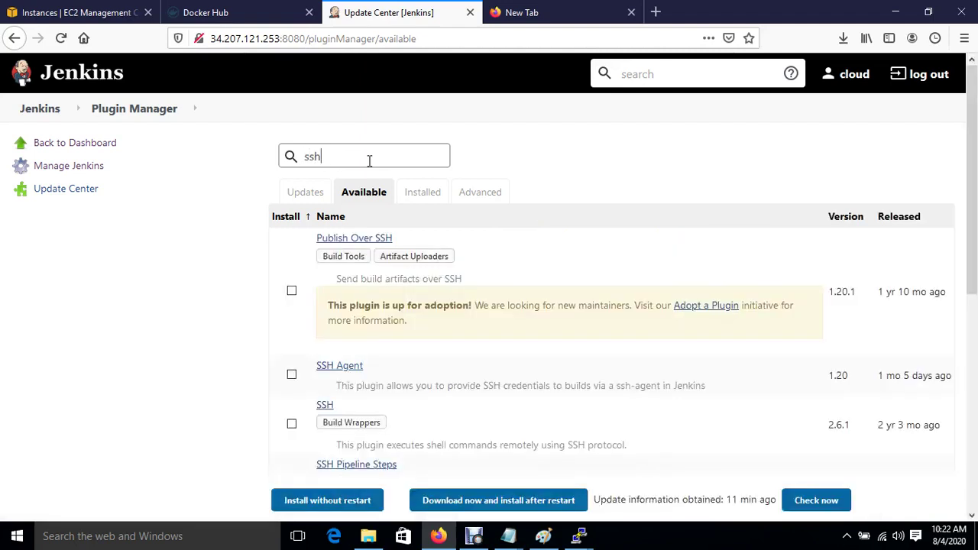
left_click(291, 291)
left_click(341, 509)
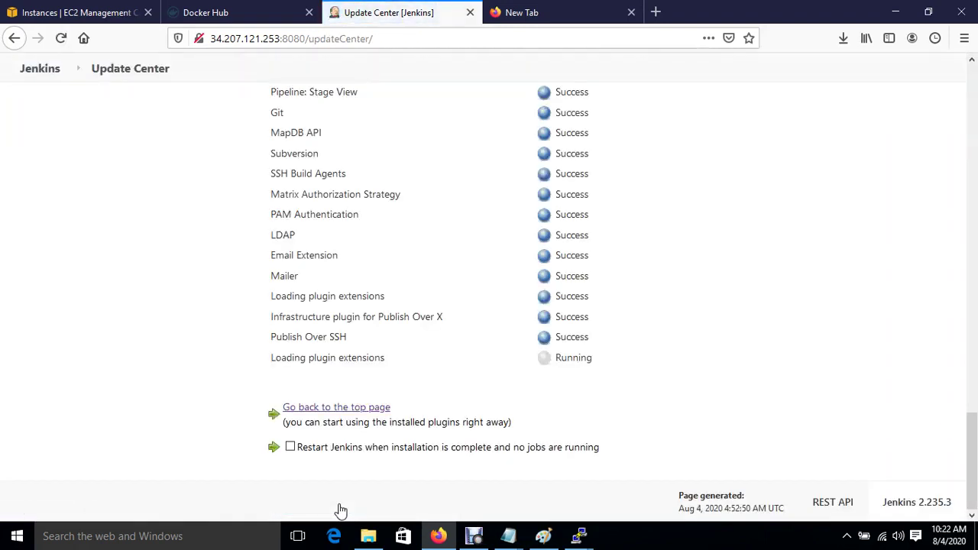
left_click(290, 447)
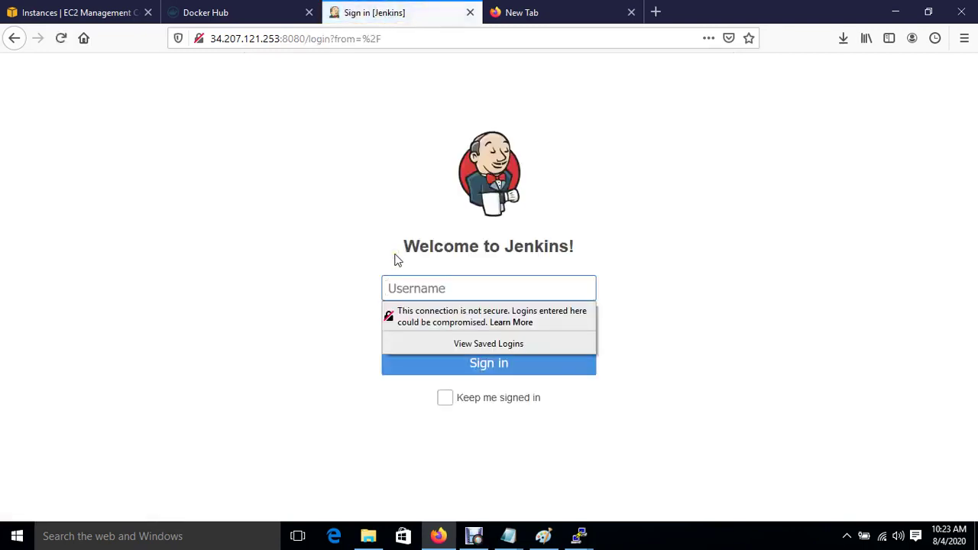
Sign in to Jenkins with the admin username and password, declining Firefox's save-login prompt.
type("cloud")
key("Tab")
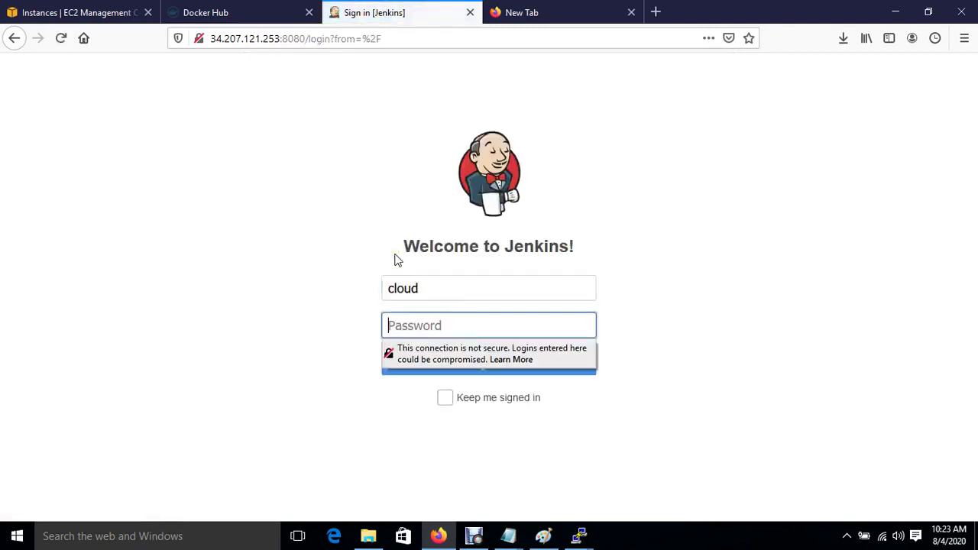
type("•••••")
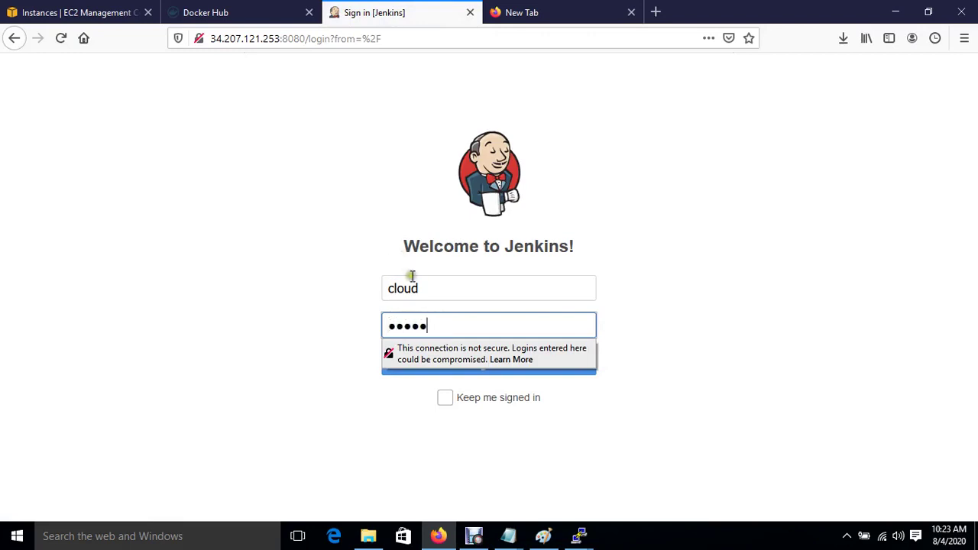
left_click(476, 374)
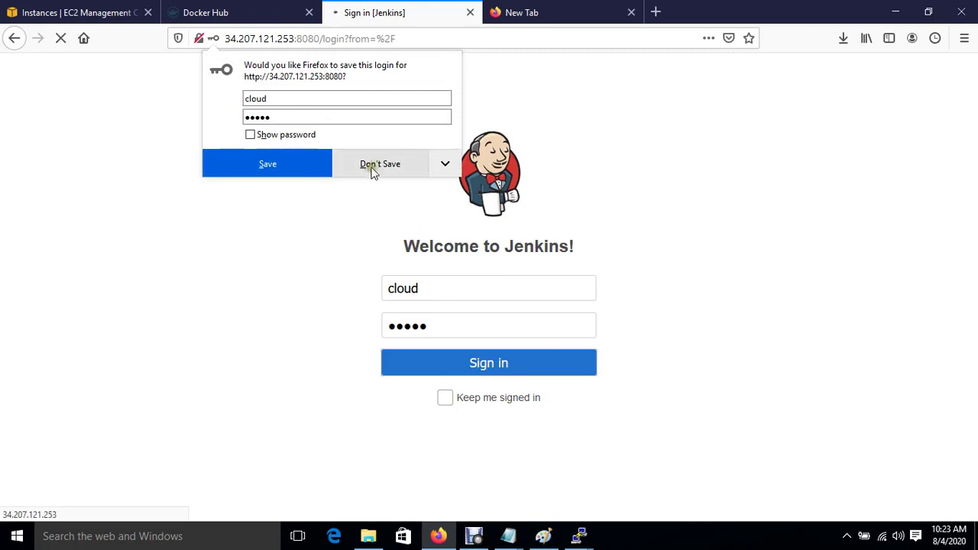
left_click(303, 175)
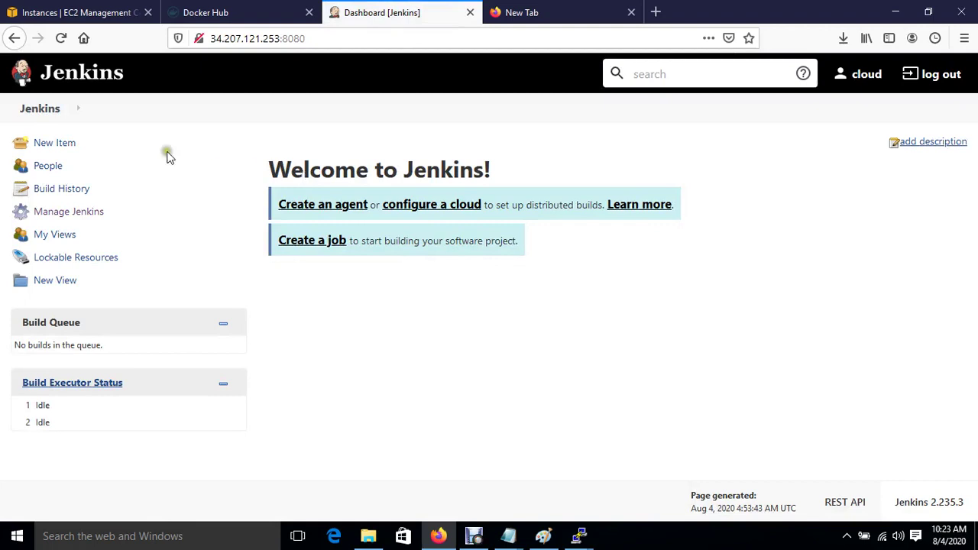
In Configure System, add a Publish over SSH server named Jenkins.
left_click(80, 214)
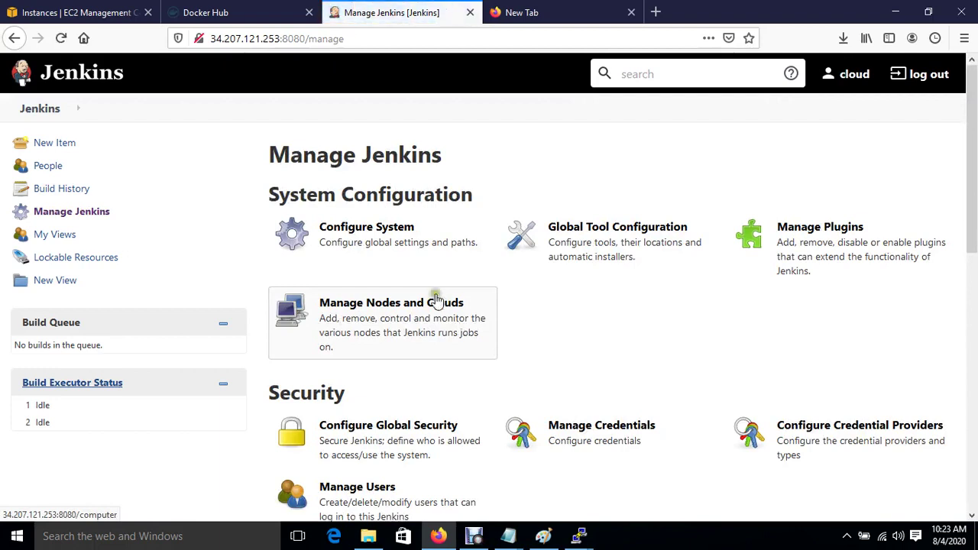
left_click(398, 255)
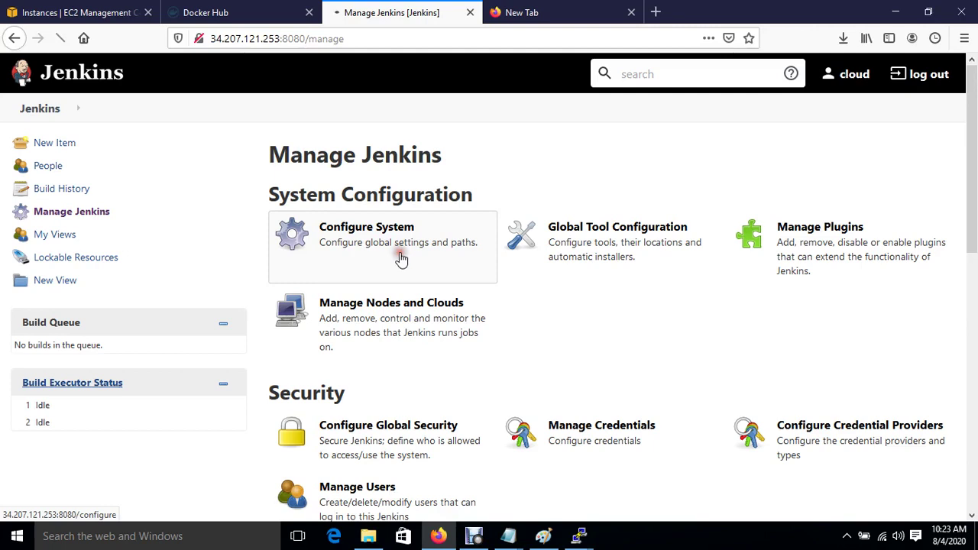
left_click(364, 241)
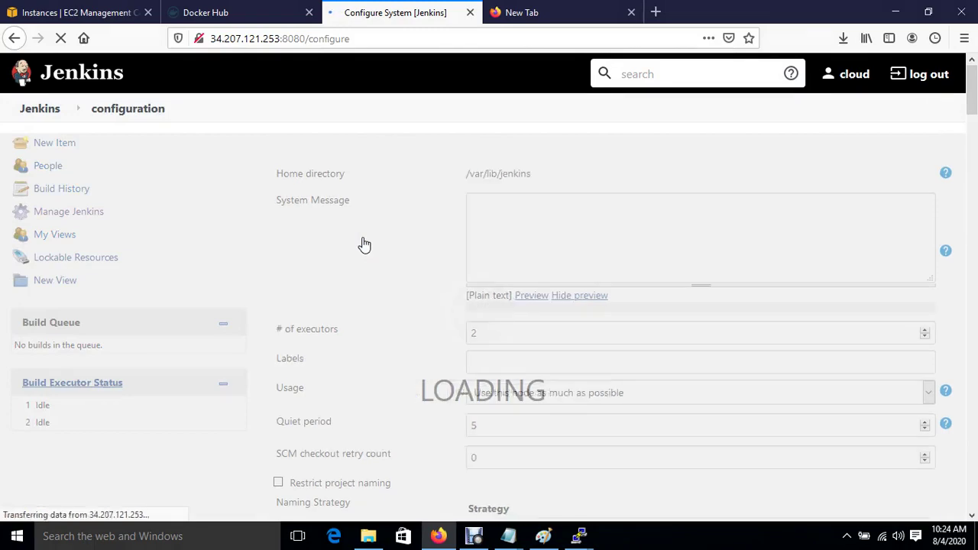
scroll(407, 396, "down", 15)
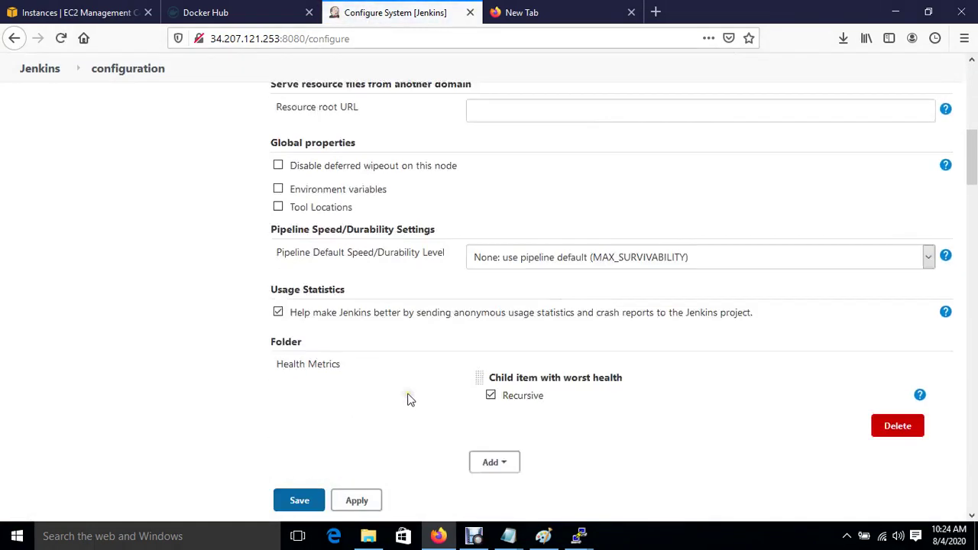
scroll(407, 399, "down", 15)
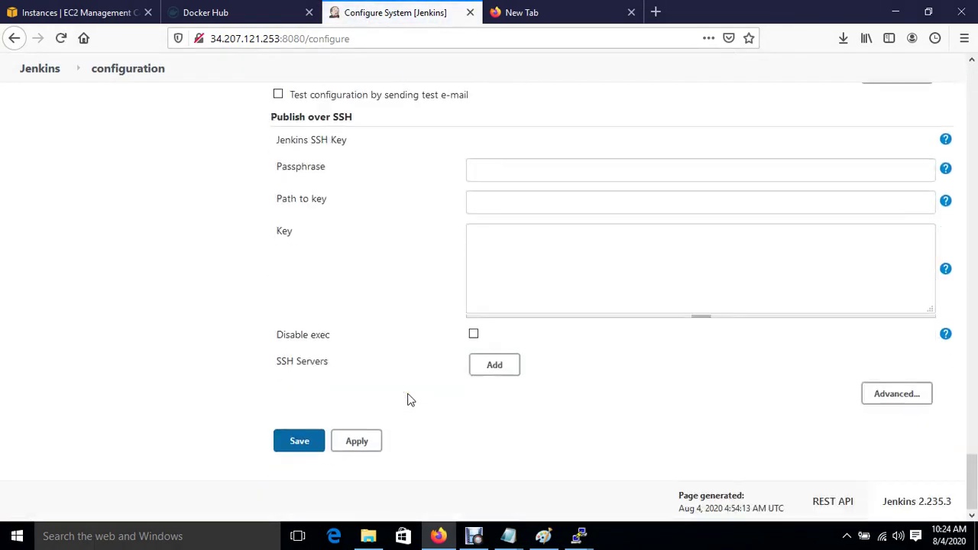
left_click(494, 367)
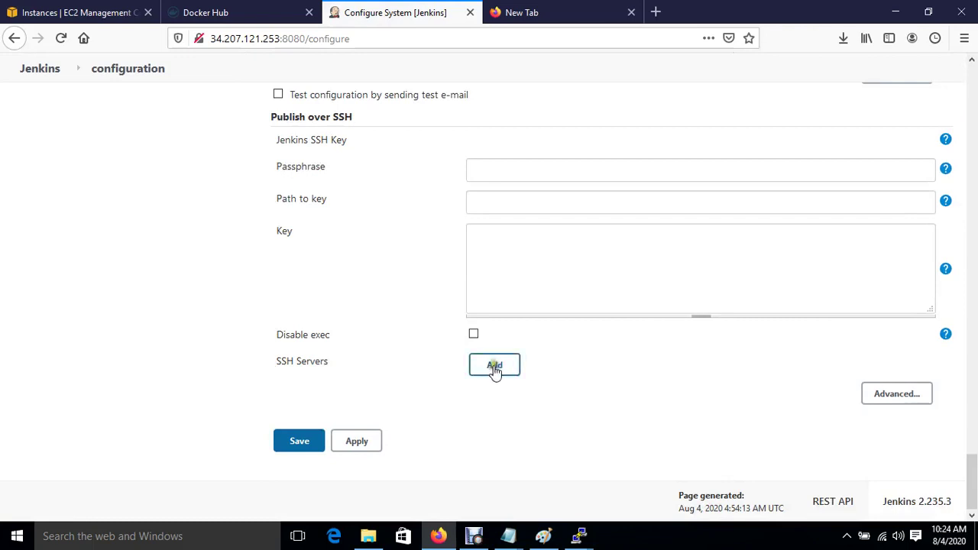
left_click(494, 367)
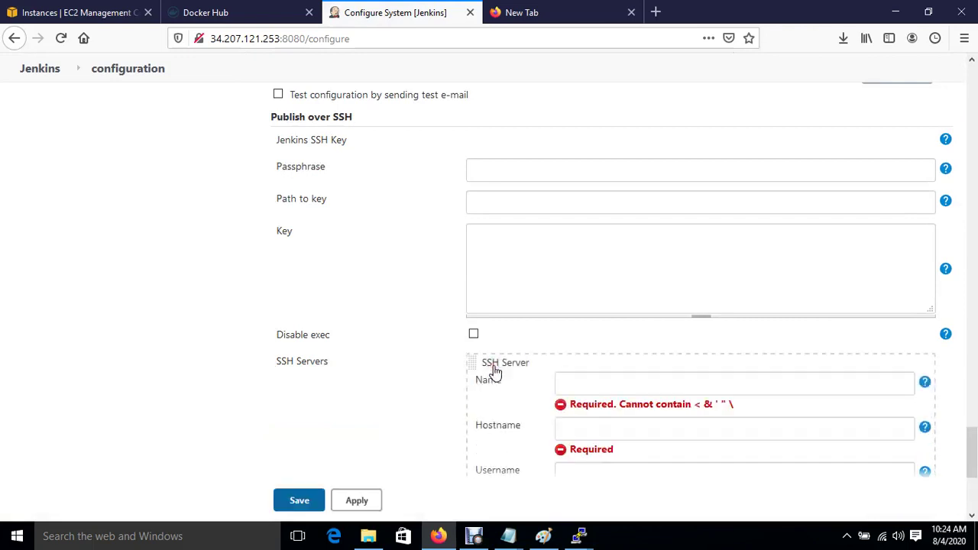
left_click(624, 384)
type("Jenkins")
Set the SSH server hostname to the Jenkins instance's private IP, 172.31.61.180.
left_click(593, 433)
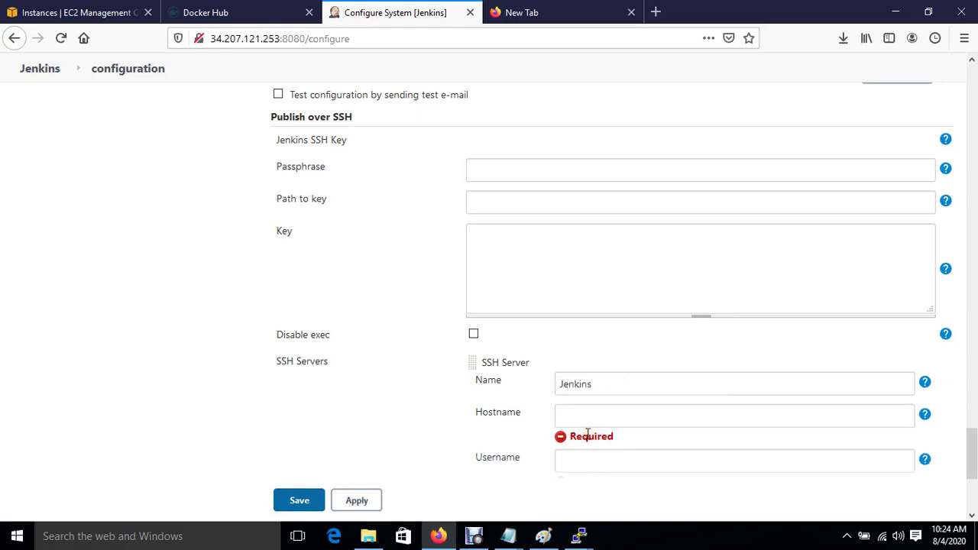
left_click(126, 10)
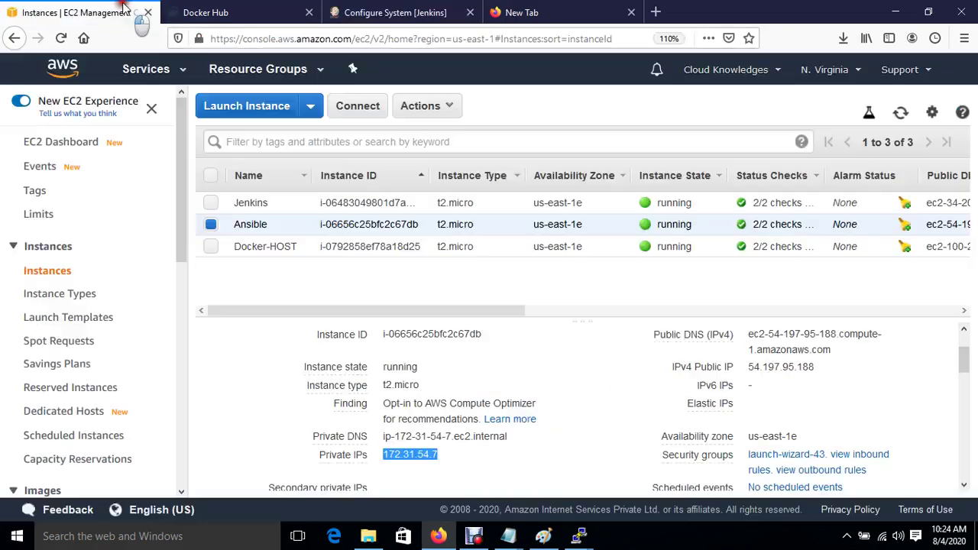
left_click(211, 204)
left_click(210, 224)
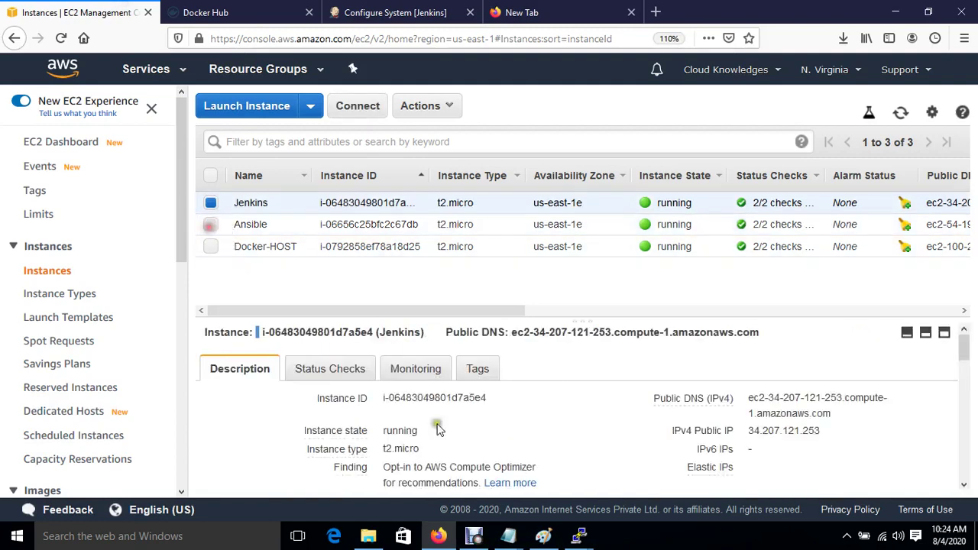
scroll(516, 450, "down", 2)
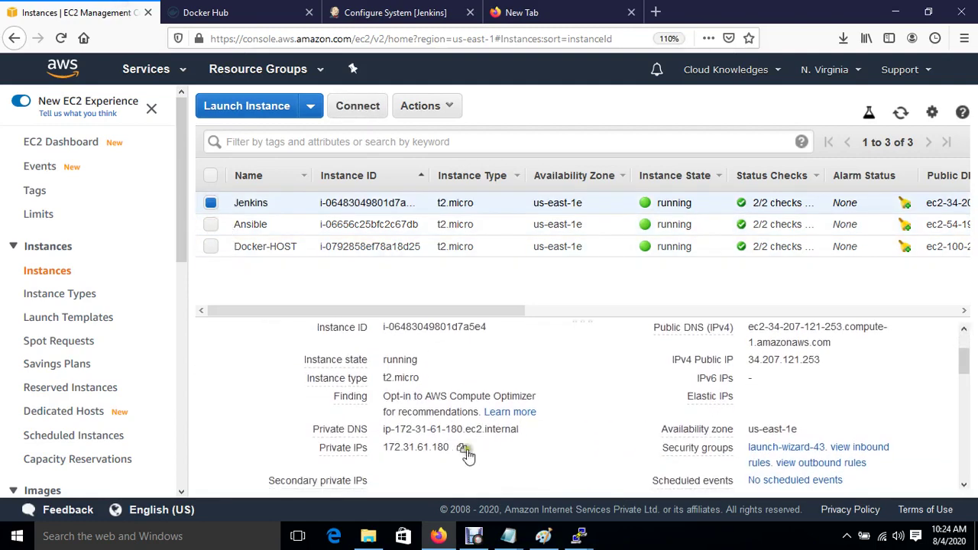
left_click(463, 449)
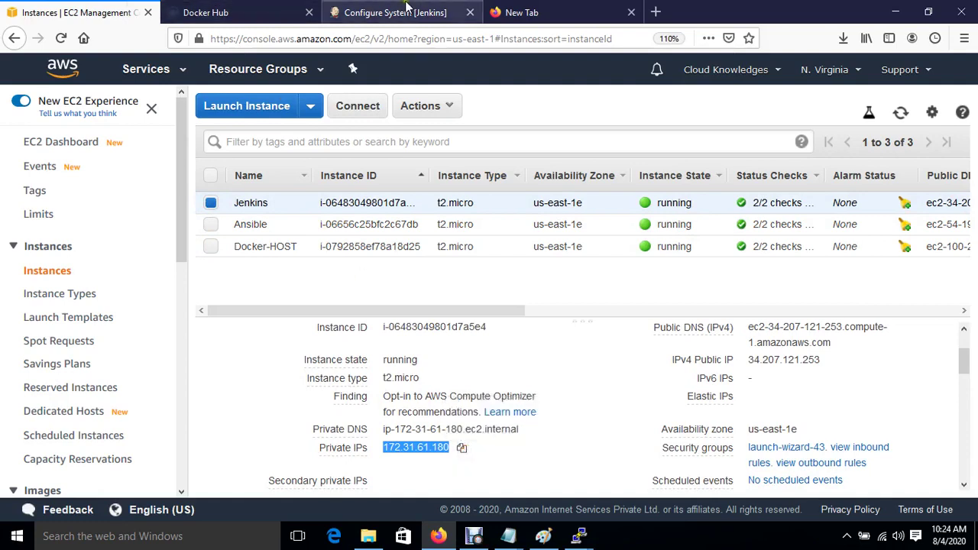
left_click(405, 6)
key("ctrl+v")
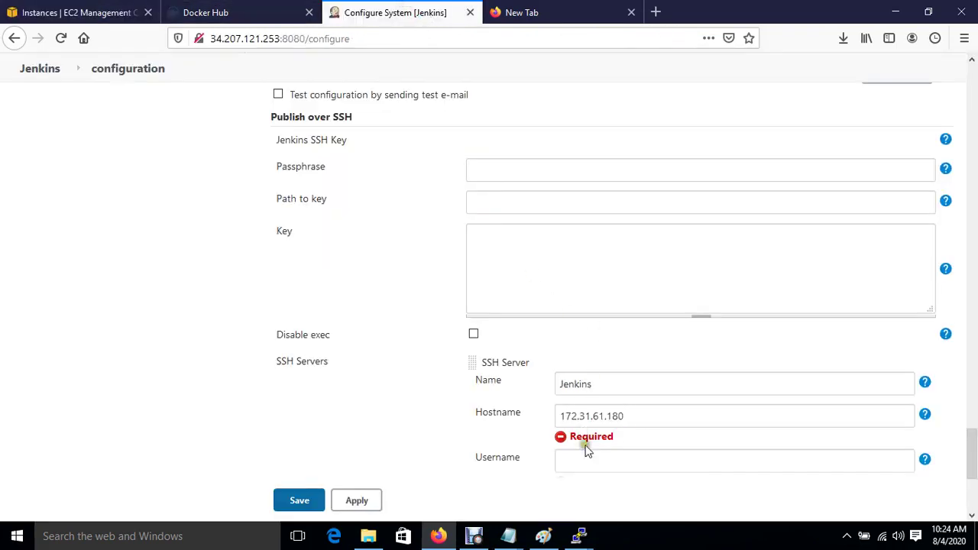
Set username root, enable password authentication and enter the server password.
left_click(585, 458)
type("root")
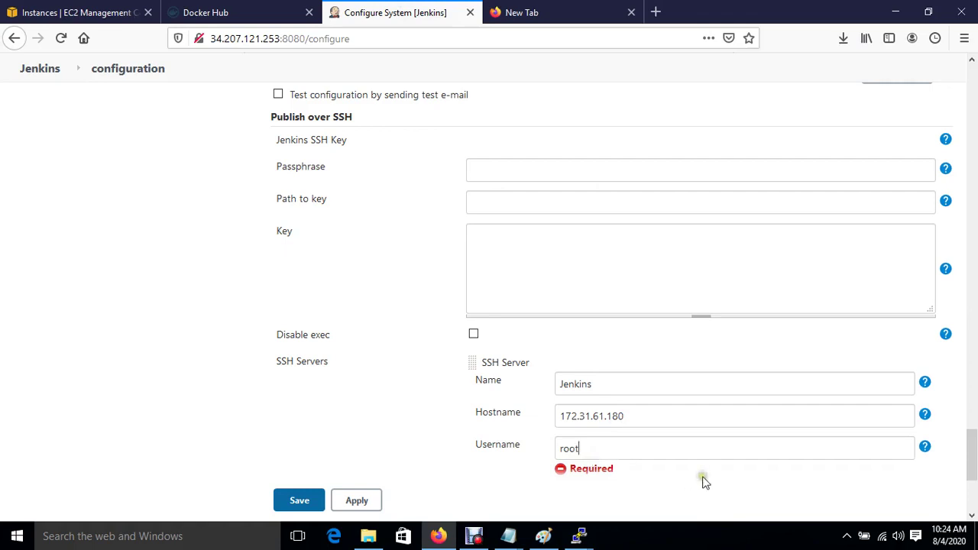
scroll(703, 481, "down", 5)
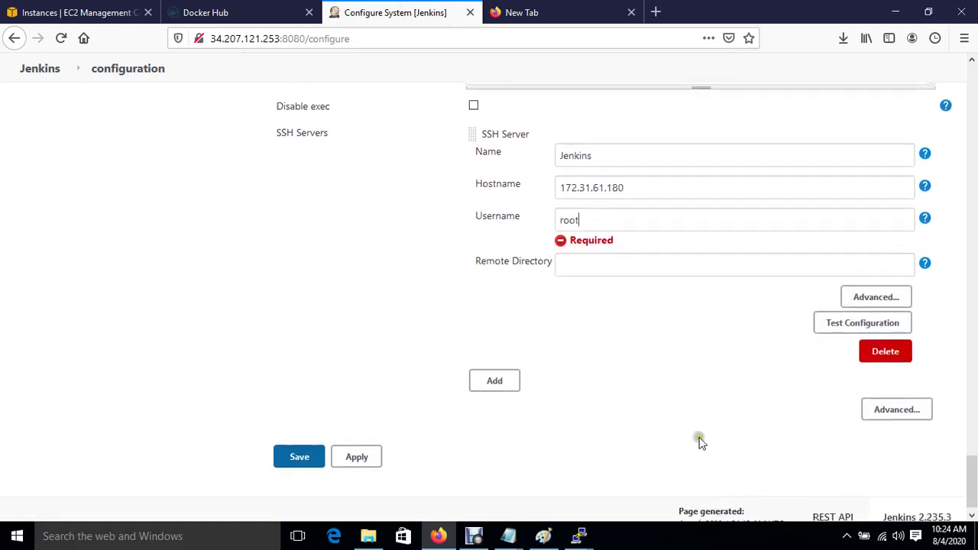
left_click(890, 298)
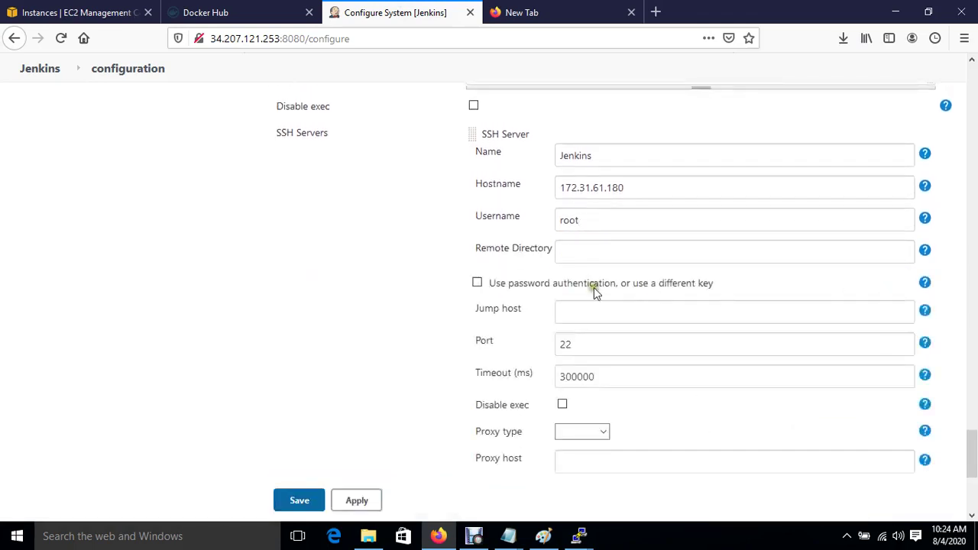
left_click(472, 280)
left_click(476, 283)
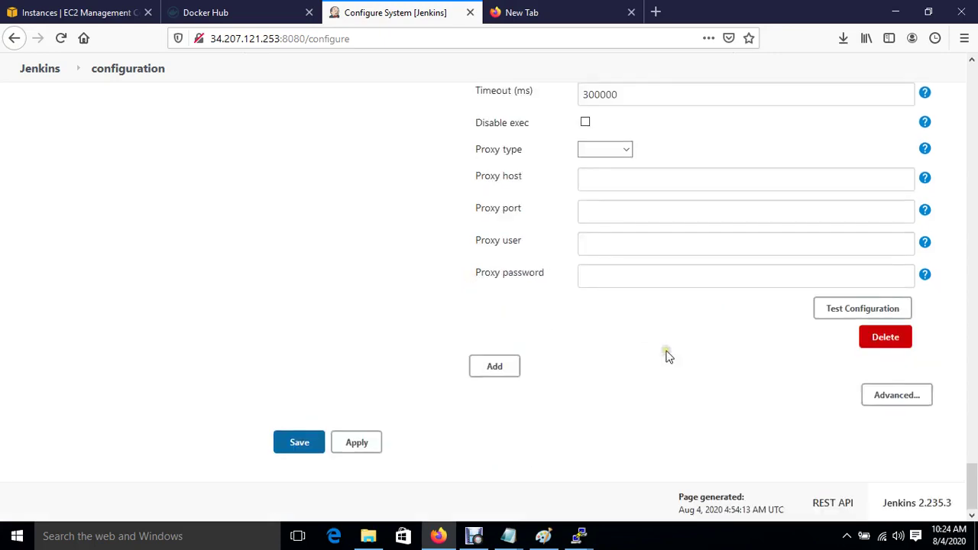
scroll(667, 356, "up", 3)
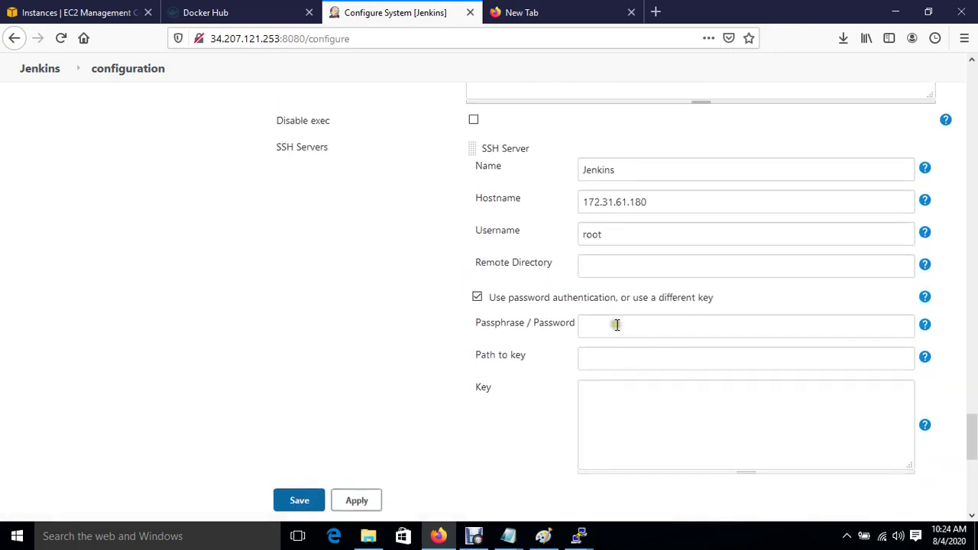
left_click(616, 324)
type("••••••")
Test the SSH server connection, which fails with Auth fail.
scroll(524, 426, "down", 4)
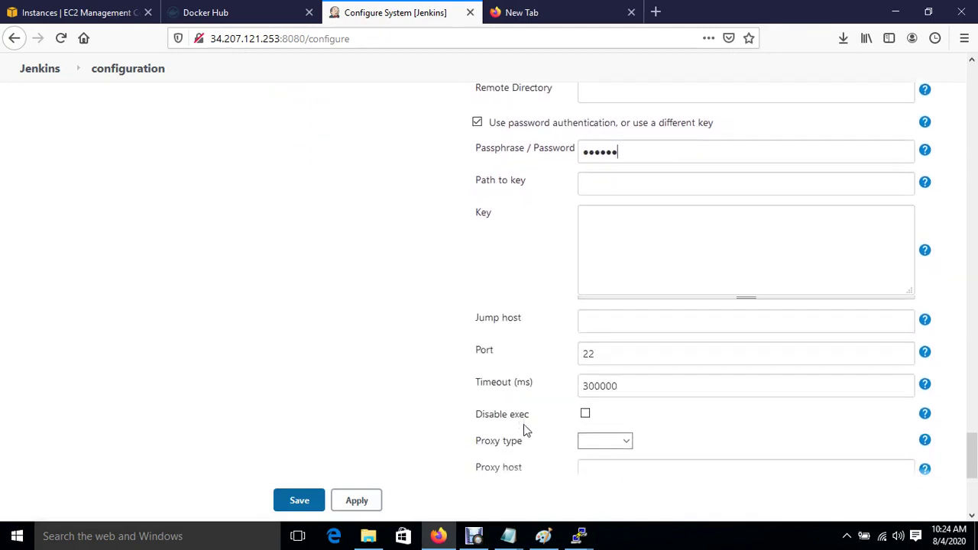
scroll(524, 426, "down", 6)
left_click(864, 310)
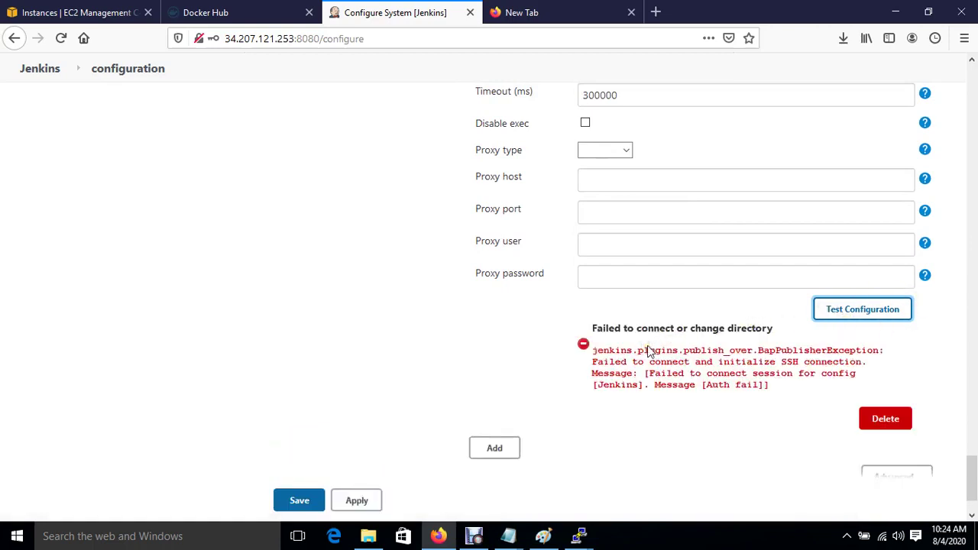
scroll(648, 351, "up", 8)
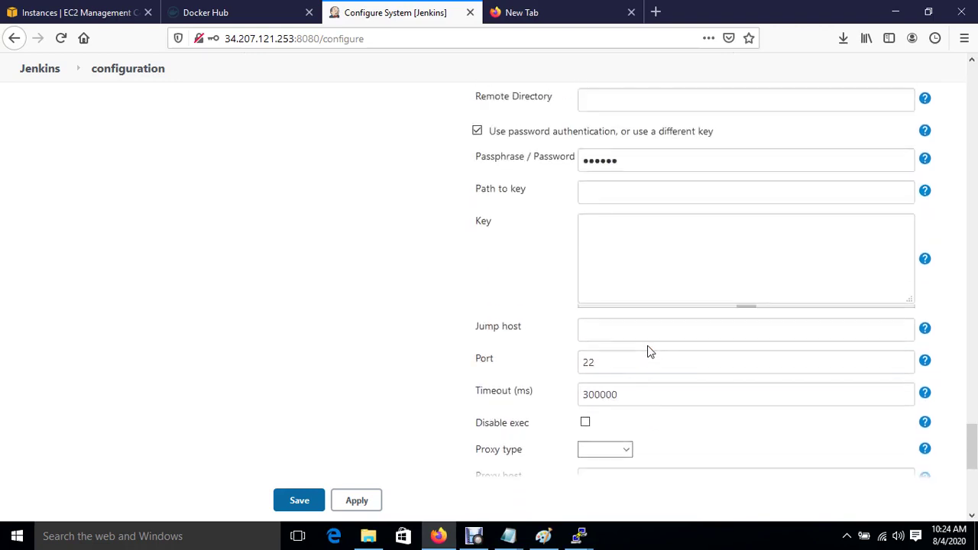
scroll(648, 351, "up", 2)
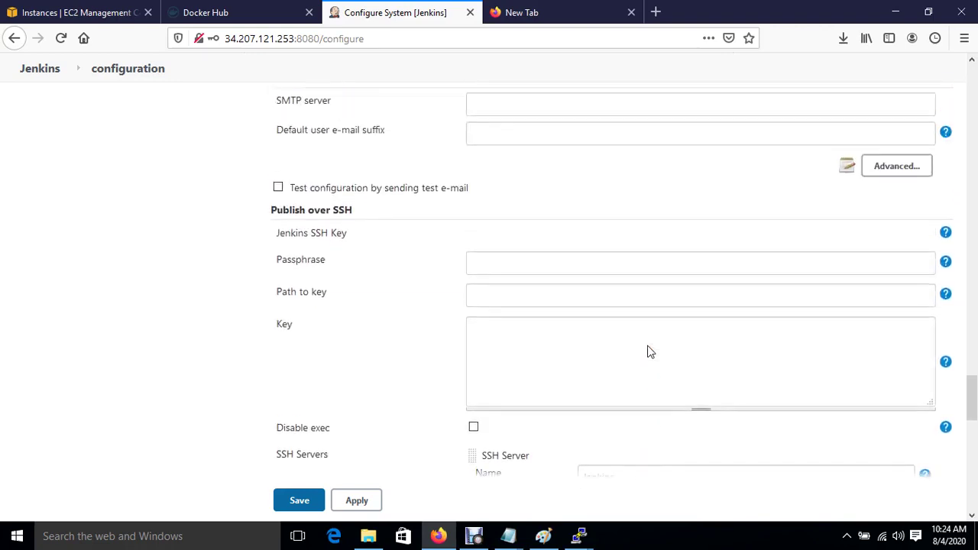
scroll(648, 351, "down", 5)
scroll(648, 351, "down", 2)
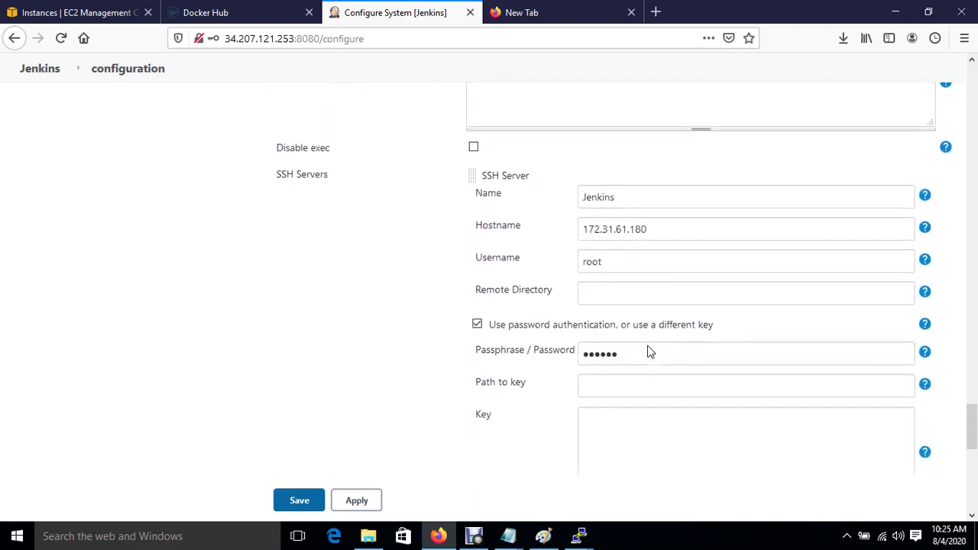
mouse_move(580, 538)
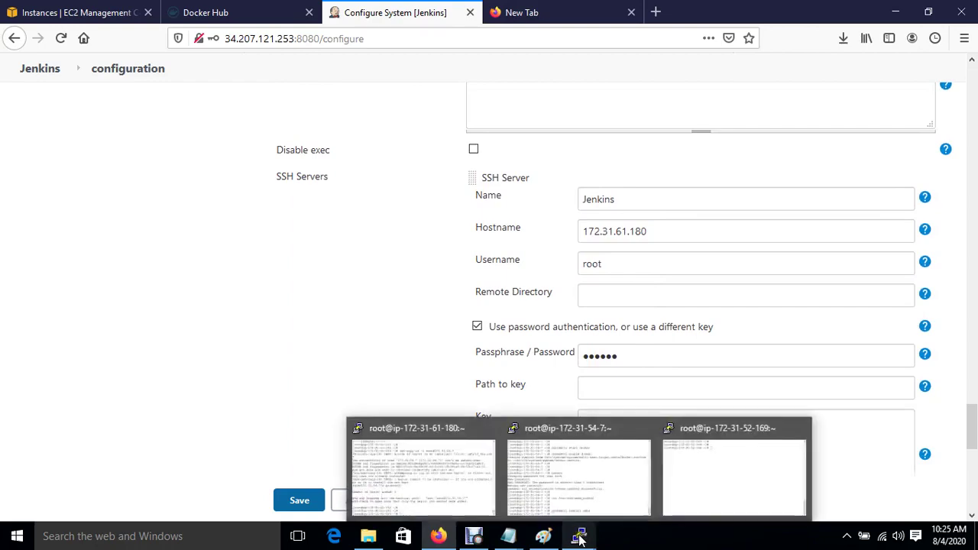
Set a new root password on the Jenkins server with passwd.
left_click(406, 483)
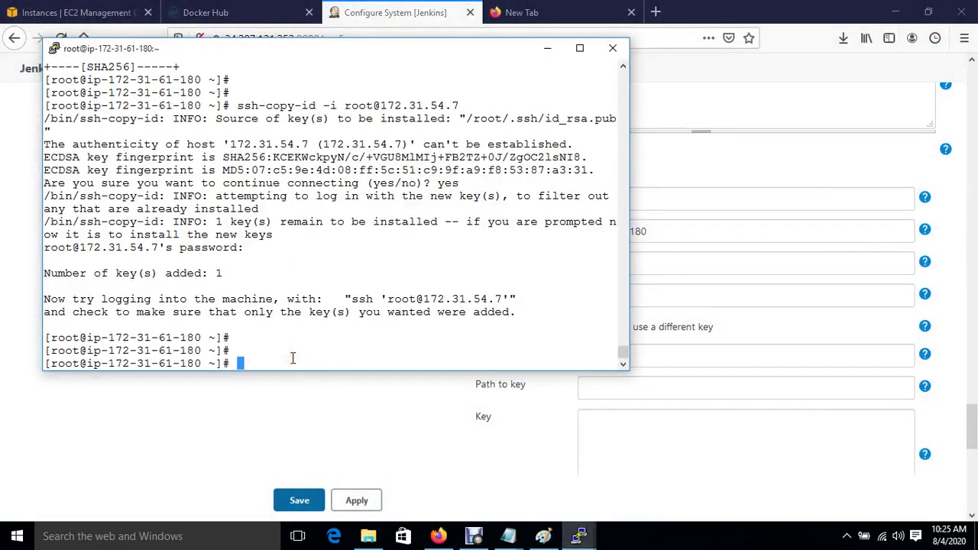
type("passwd")
key("Return")
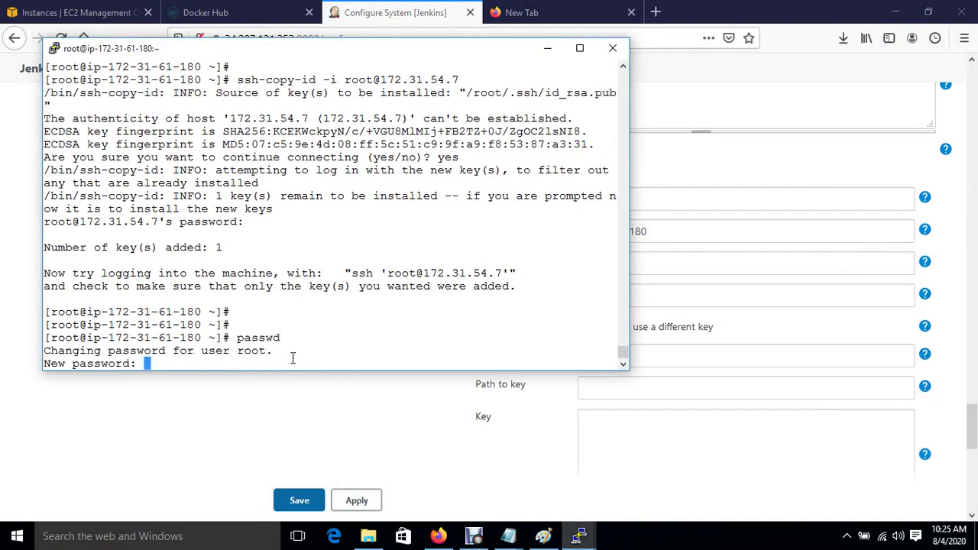
key("Return")
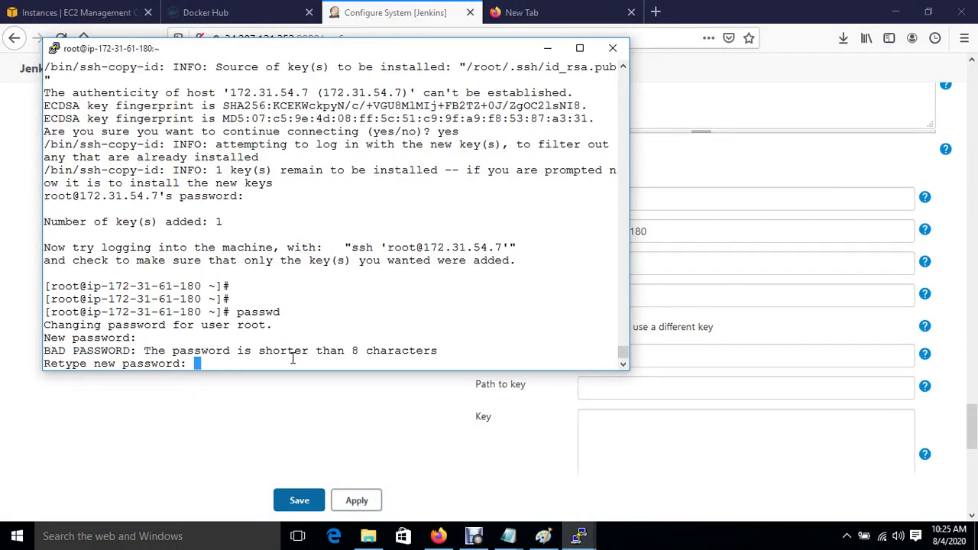
key("Return")
key("Return")
Open /etc/ssh/sshd_config in vim and uncomment PermitRootLogin yes.
type("vim")
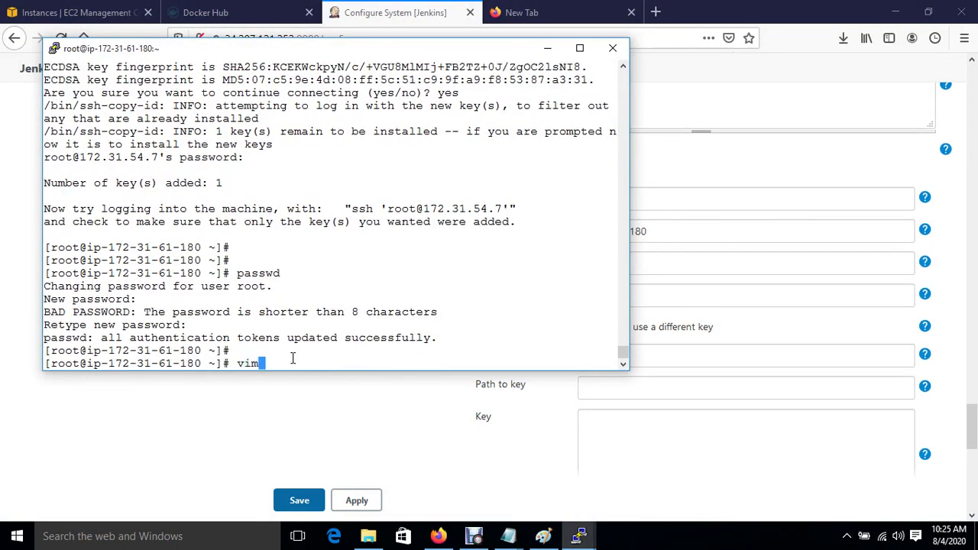
type(" /etc/ssh/ssh")
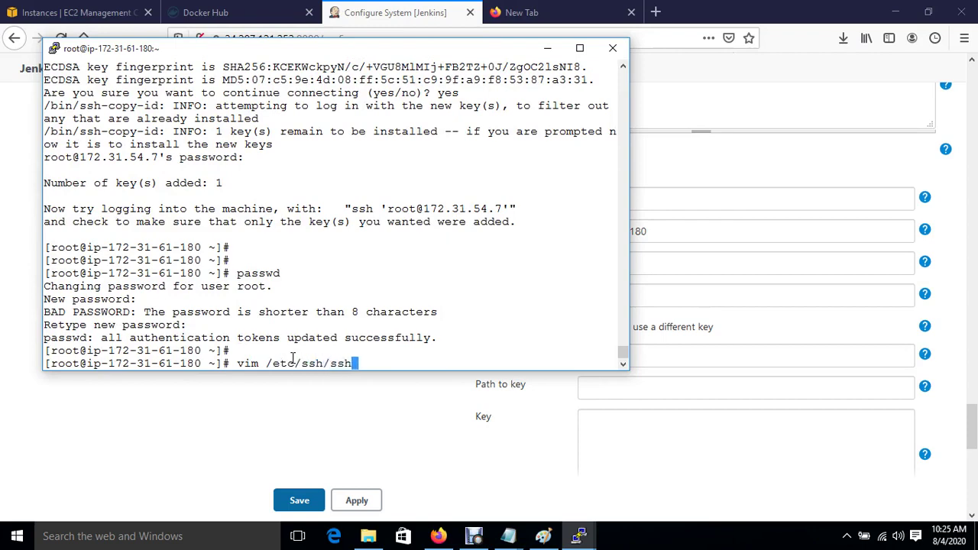
type("d")
key("Tab")
key("Return")
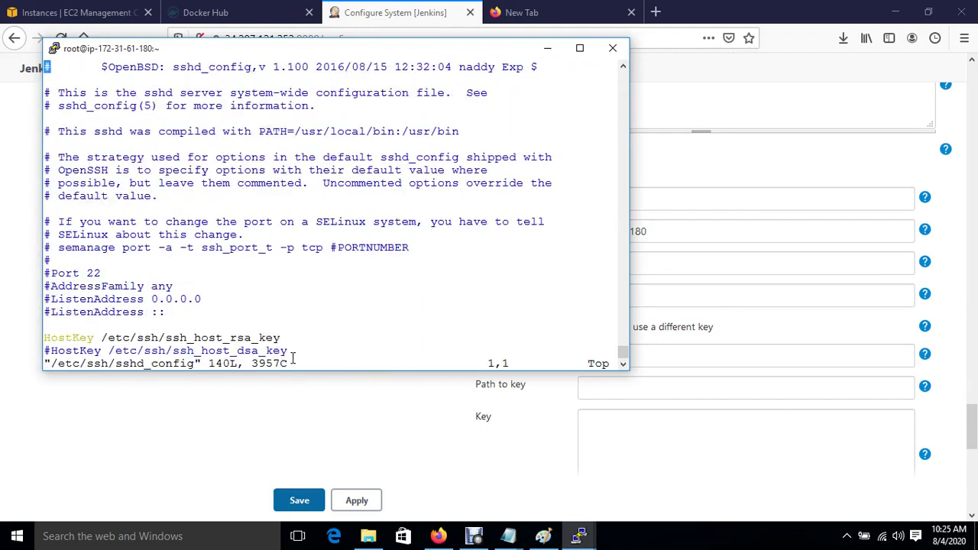
key("braceright")
key("braceright")
key("braceright")
key("braceright")
key("braceright")
key("braceright")
key("braceright")
key("Down")
key("Down")
key("Down")
key("Down")
key("Down")
key("Down")
key("Down")
key("Down")
key("Down")
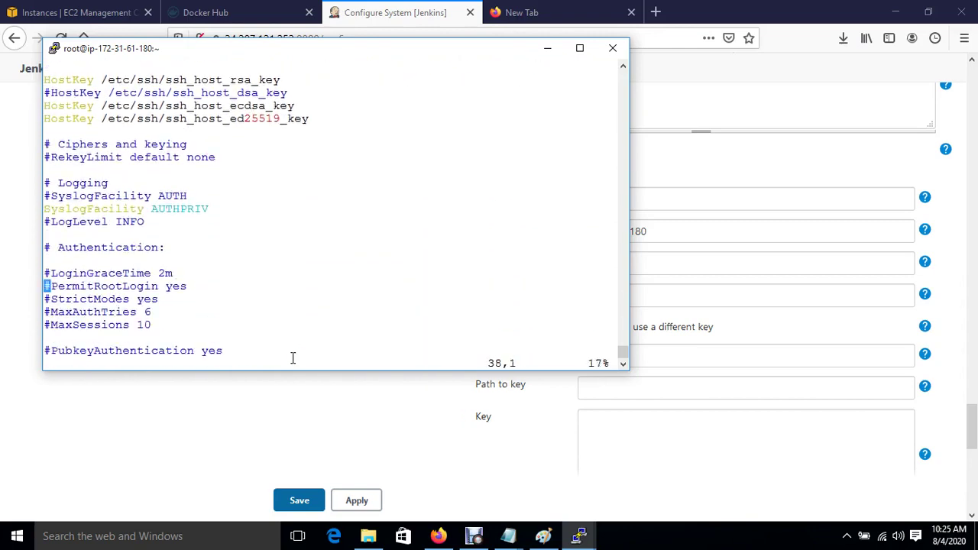
key("Up")
key("Down")
key("Down")
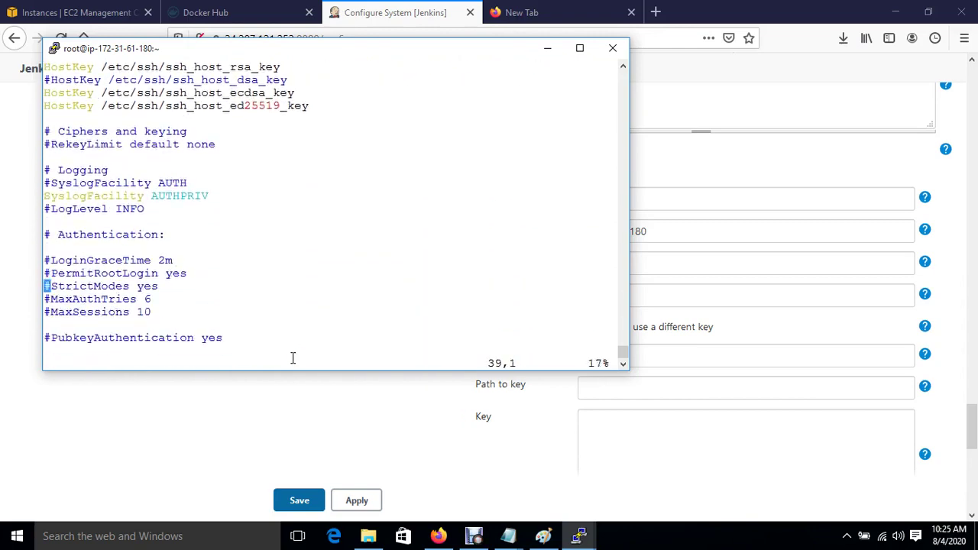
key("Up")
key("Right")
key("i")
key("BackSpace")
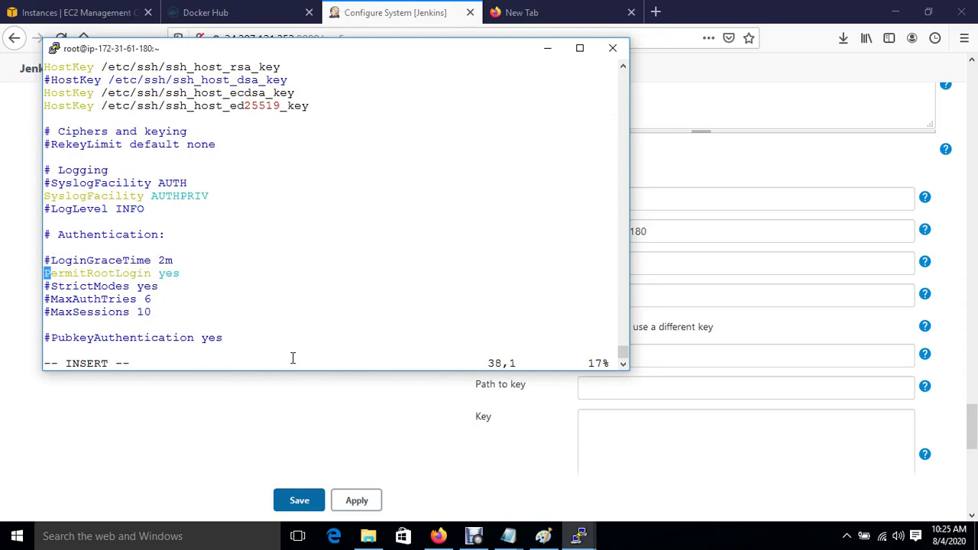
Change PasswordAuthentication to yes and save sshd_config with :wq!
key("Down")
key("Down")
key("Down")
key("Down")
key("Down")
key("Down")
key("Down")
key("Down")
key("Down")
key("Down")
key("Down")
key("Down")
key("Down")
key("Down")
key("Down")
key("Down")
key("Down")
key("Down")
key("Down")
key("Down")
key("Down")
key("Down")
key("Down")
key("Down")
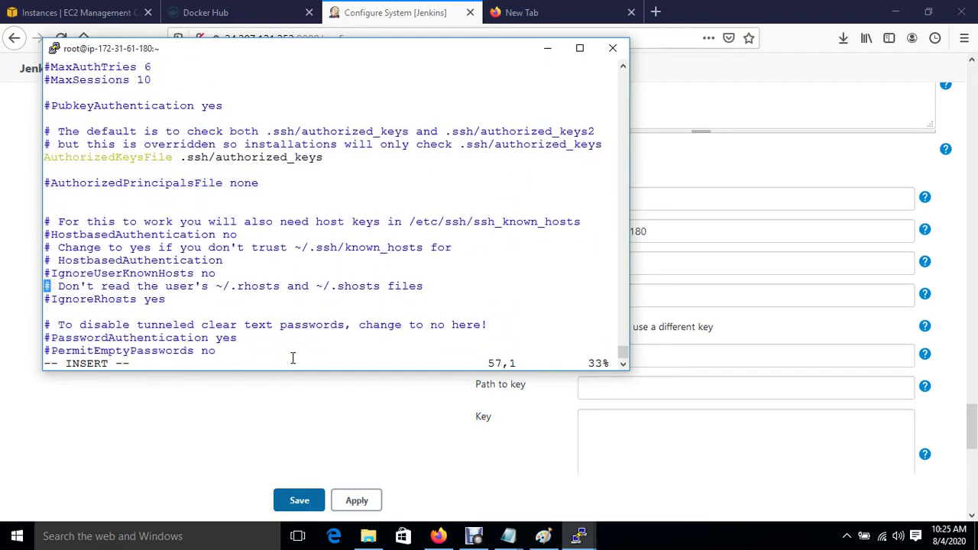
key("Down")
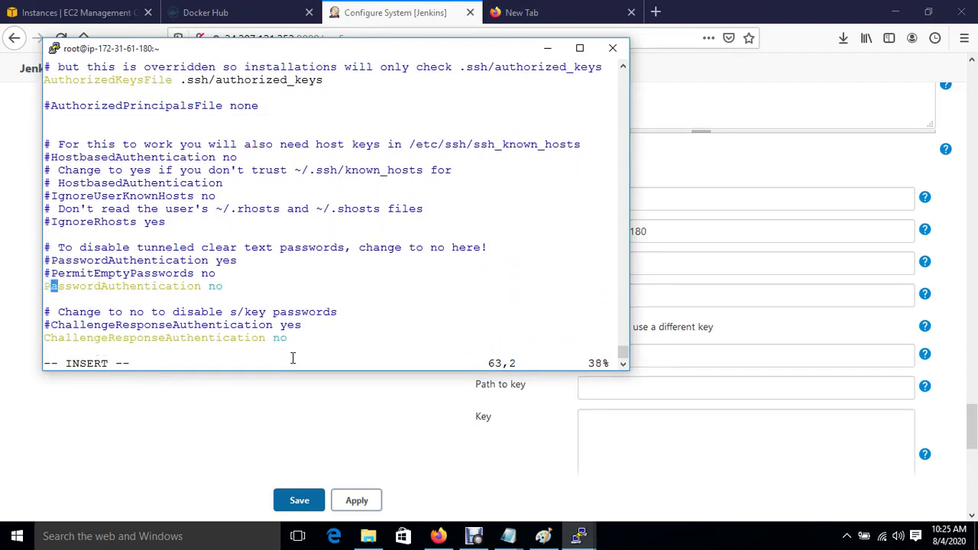
key("Right")
key("Right")
key("Right")
key("Right")
key("Right")
key("Right")
key("Right")
key("Right")
key("Right")
key("Right")
key("Right")
key("Right")
key("Right")
key("Right")
key("Right")
key("Right")
key("Right")
key("Right")
key("Right")
key("Right")
key("BackSpace")
key("BackSpace")
type("yes")
key("Escape")
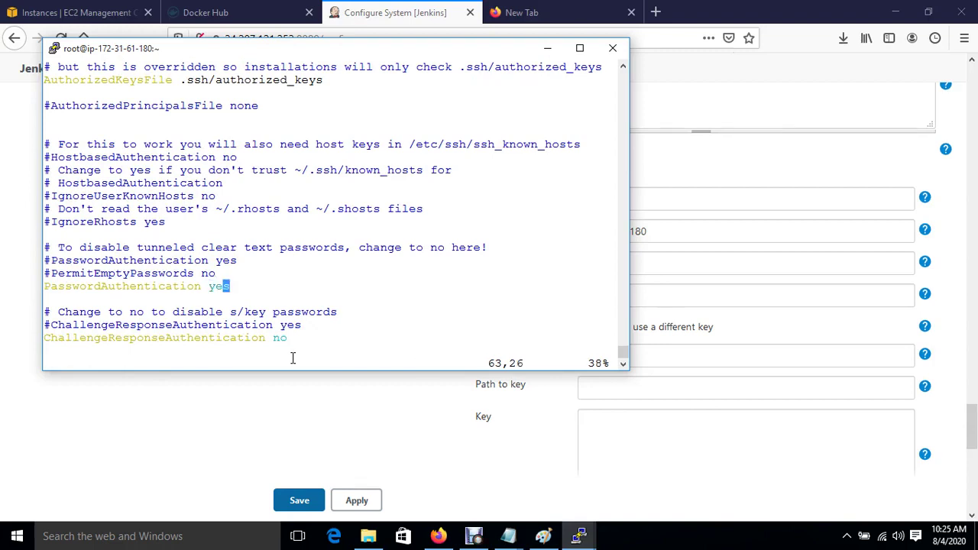
type(":wq!")
key("Return")
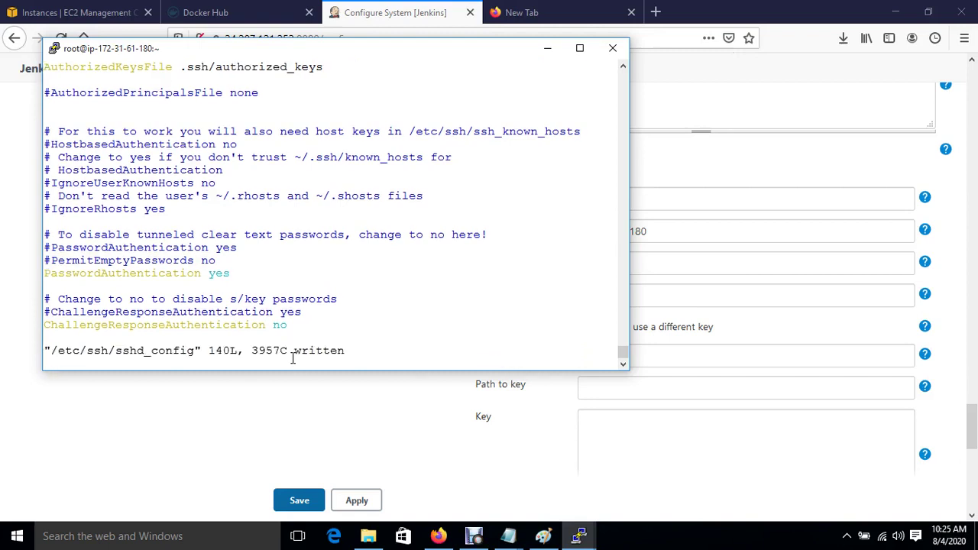
Restart the SSH service with systemctl restart sshd.
key("Return")
key("Return")
key("Return")
type("systemc")
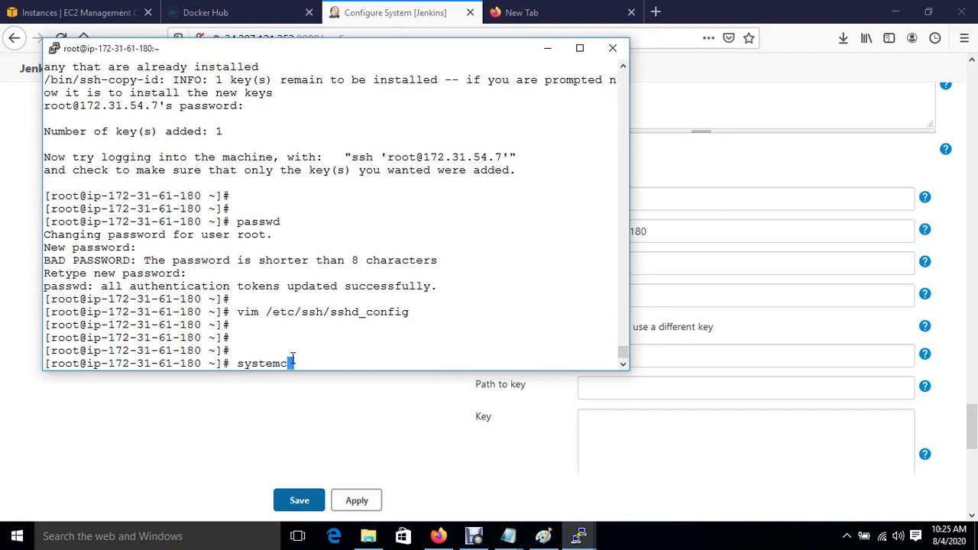
type("tl restart sshd")
key("Return")
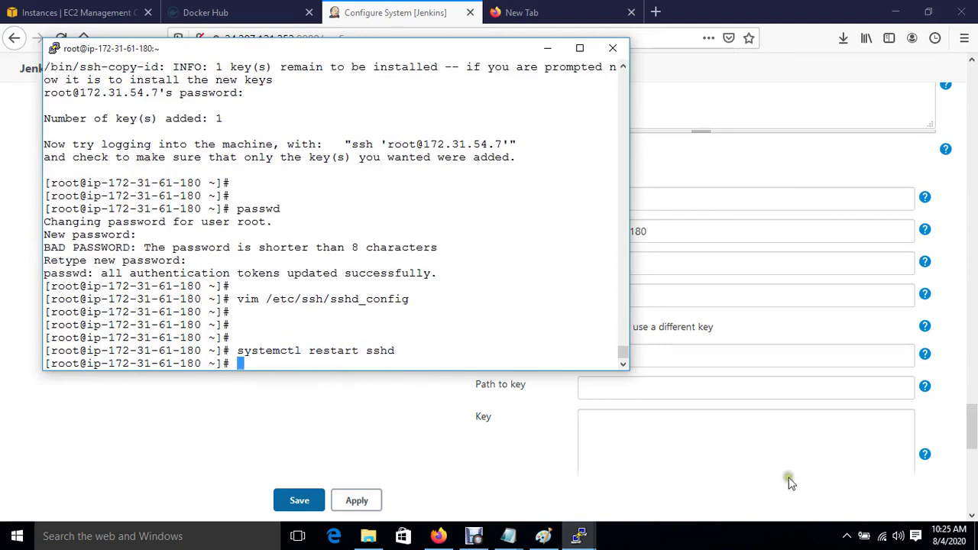
left_click(472, 422)
Test the Jenkins SSH server connection until it reports Success.
scroll(474, 426, "down", 3)
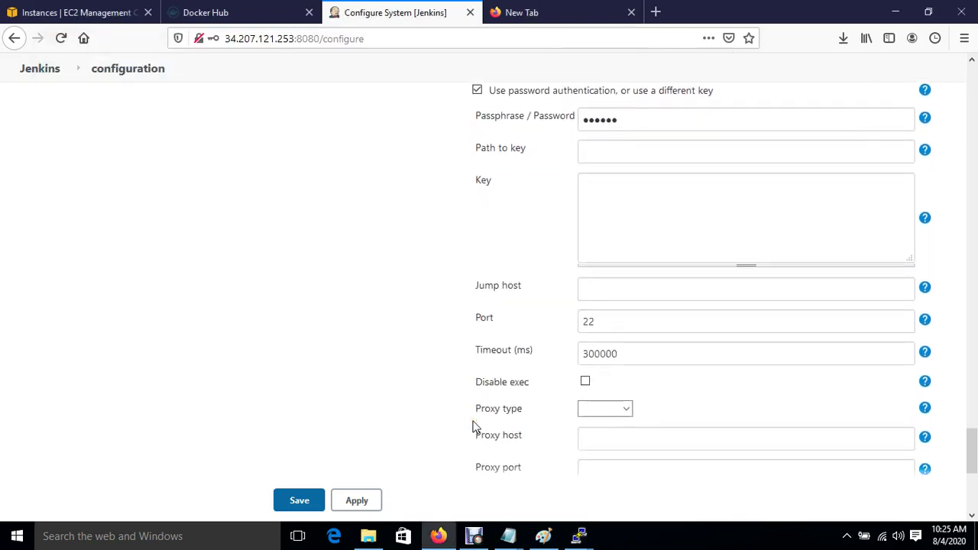
scroll(520, 402, "down", 2)
scroll(634, 375, "down", 1)
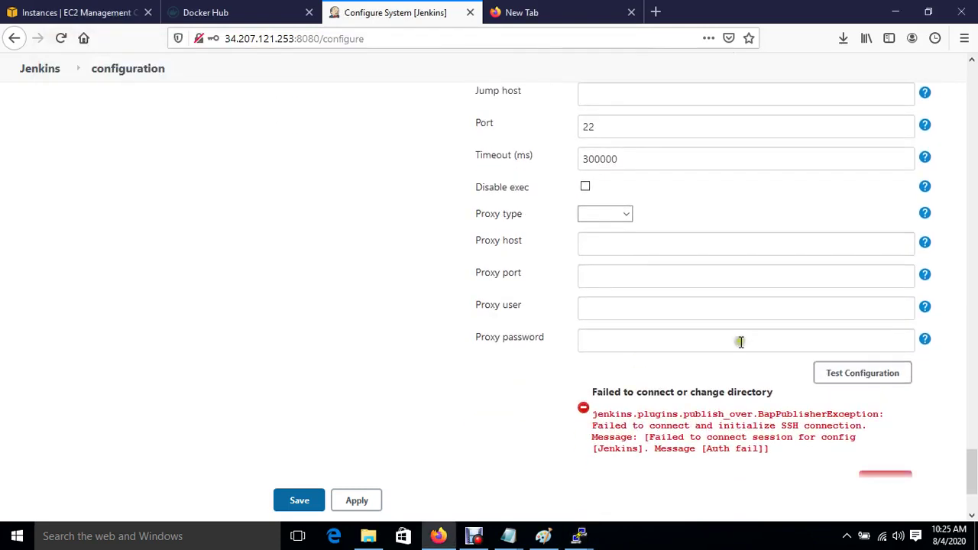
left_click(852, 374)
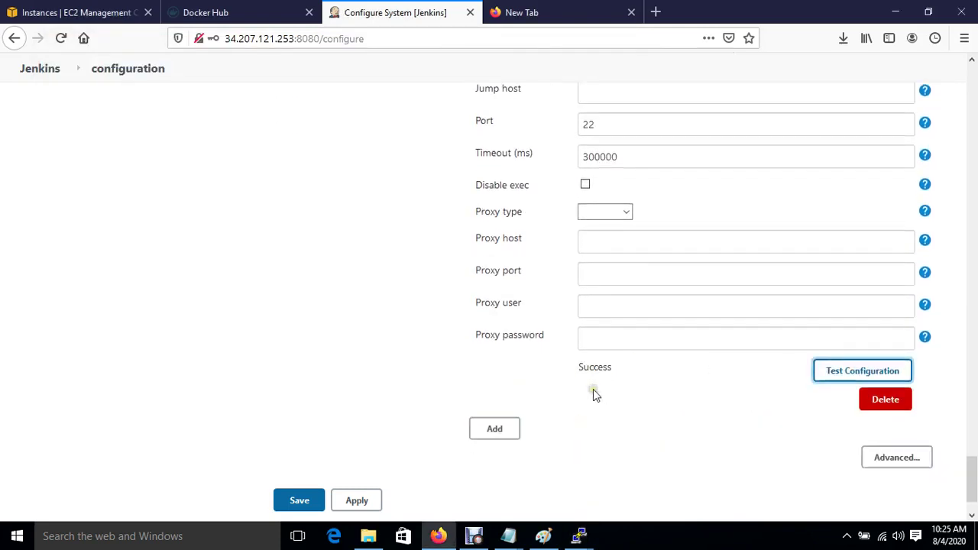
Add a second SSH server entry and name it Ansible.
scroll(594, 391, "down", 1)
left_click(498, 378)
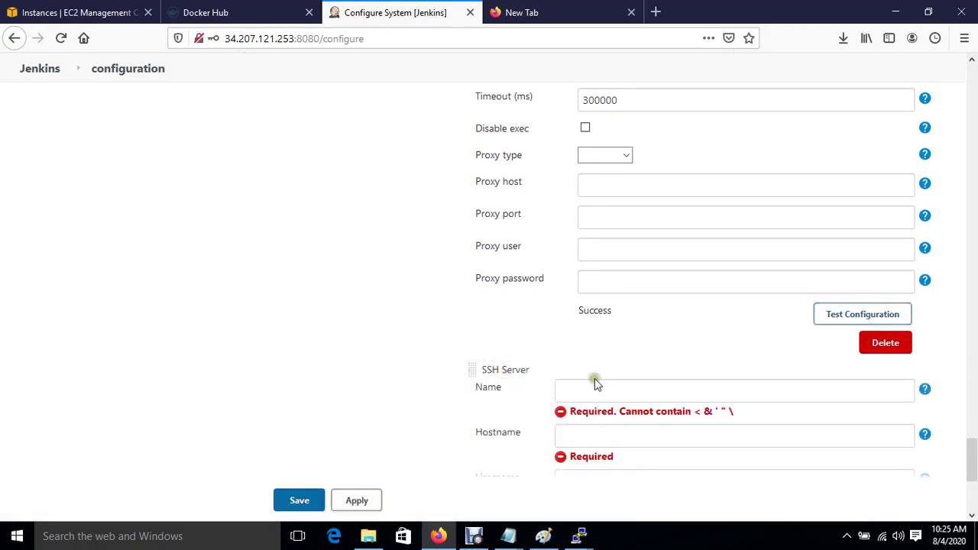
left_click(595, 388)
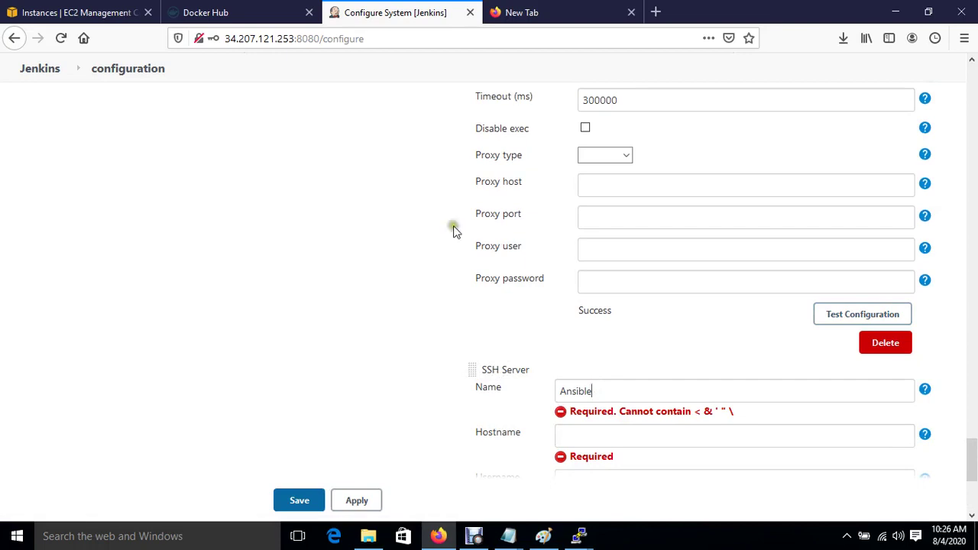
left_click(76, 12)
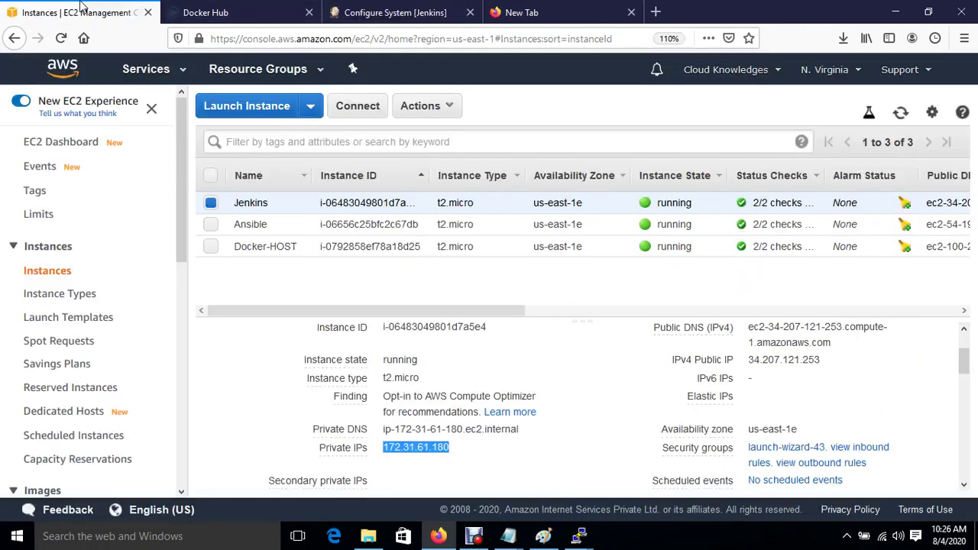
Select only the Ansible instance in EC2 and copy its private IP 172.31.54.7.
left_click(217, 226)
left_click(211, 205)
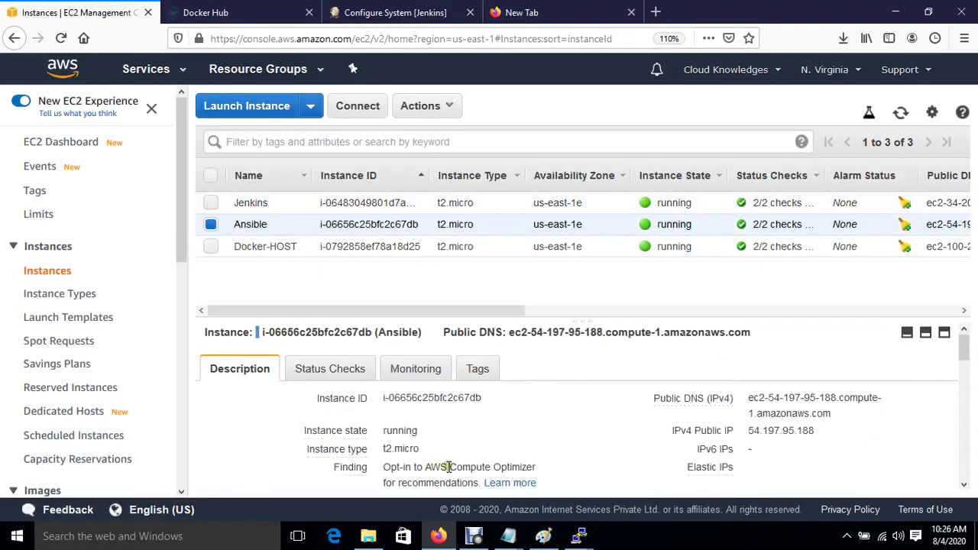
scroll(464, 466, "down", 2)
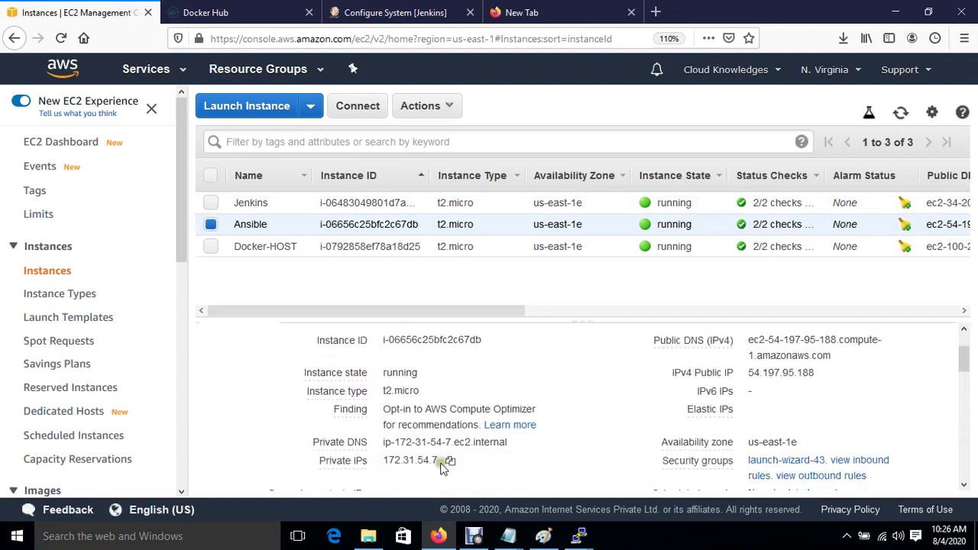
left_click(450, 462)
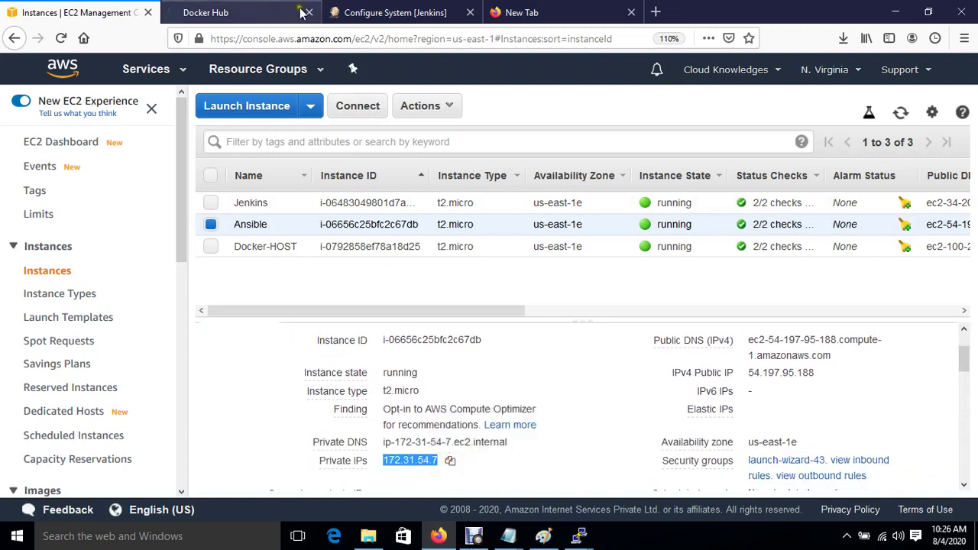
left_click(399, 13)
left_click(599, 418)
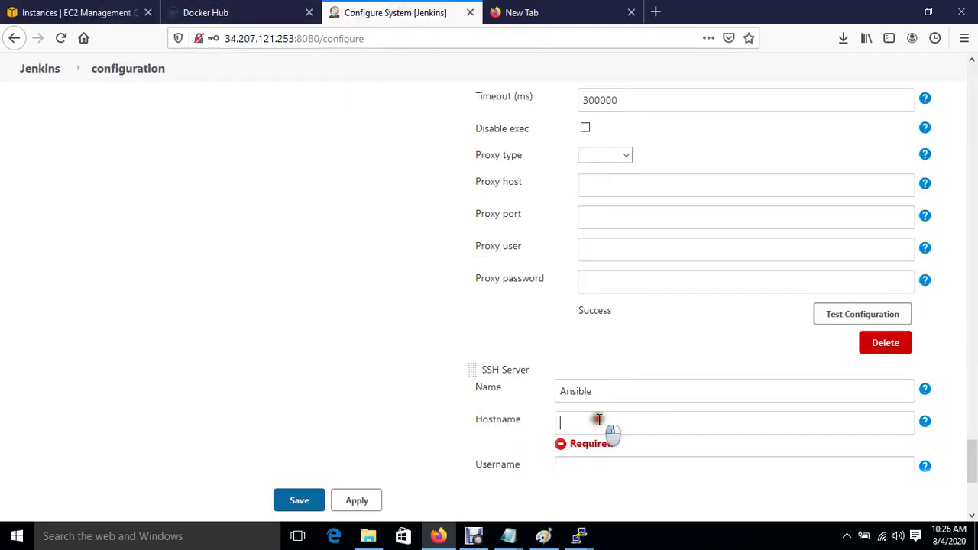
Set the Ansible server's hostname to 172.31.54.7 and username to root.
key("ctrl+v")
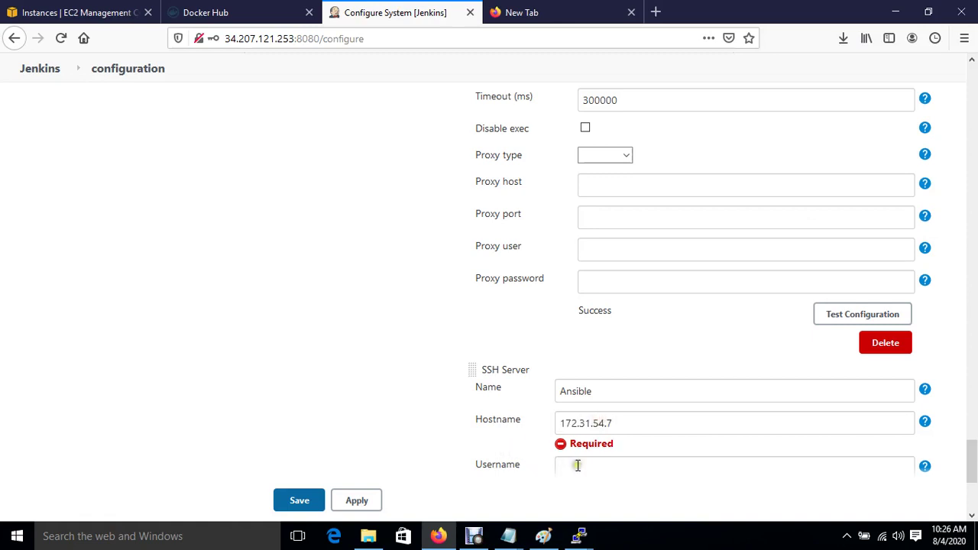
left_click(577, 466)
type("root")
scroll(578, 466, "down", 2)
scroll(578, 465, "down", 3)
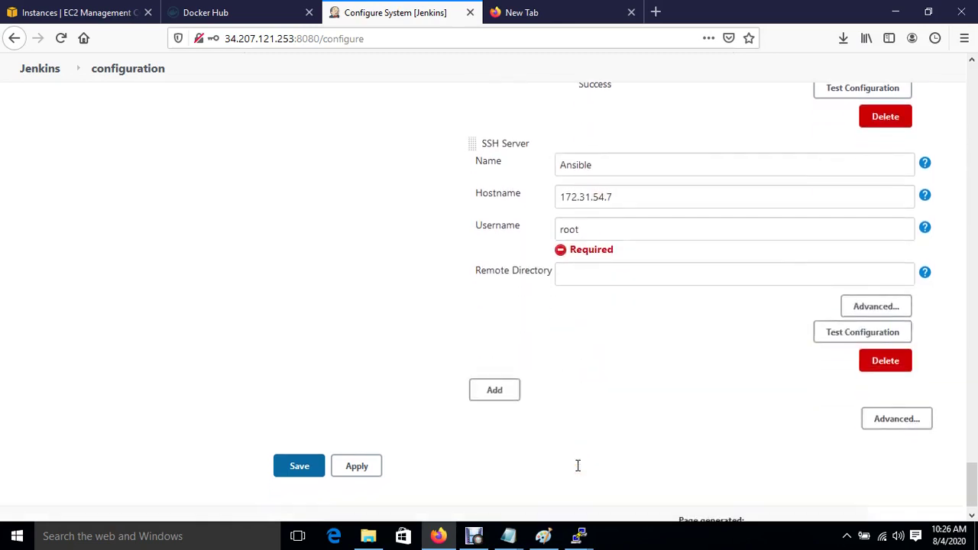
Enable password authentication with the server password and test the Ansible connection.
left_click(878, 312)
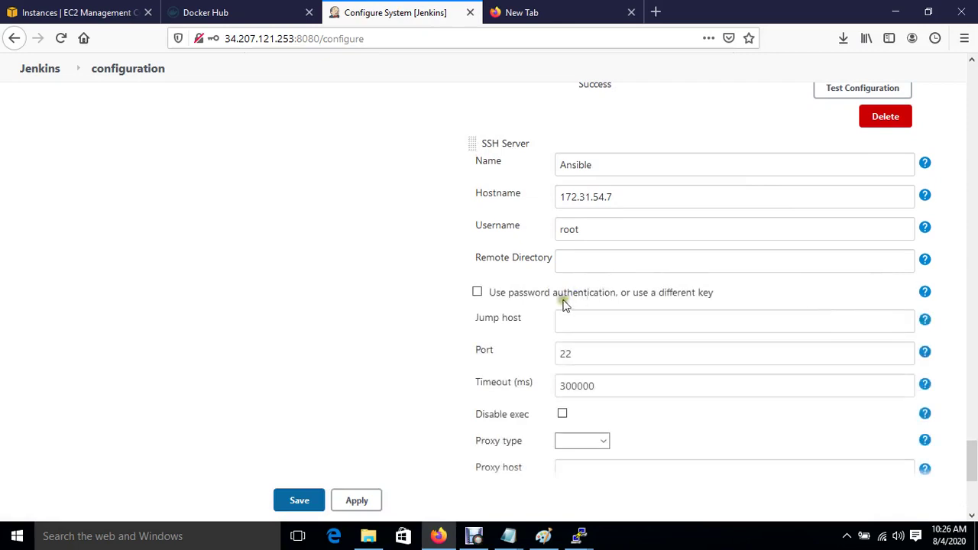
left_click(476, 294)
scroll(476, 296, "down", 5)
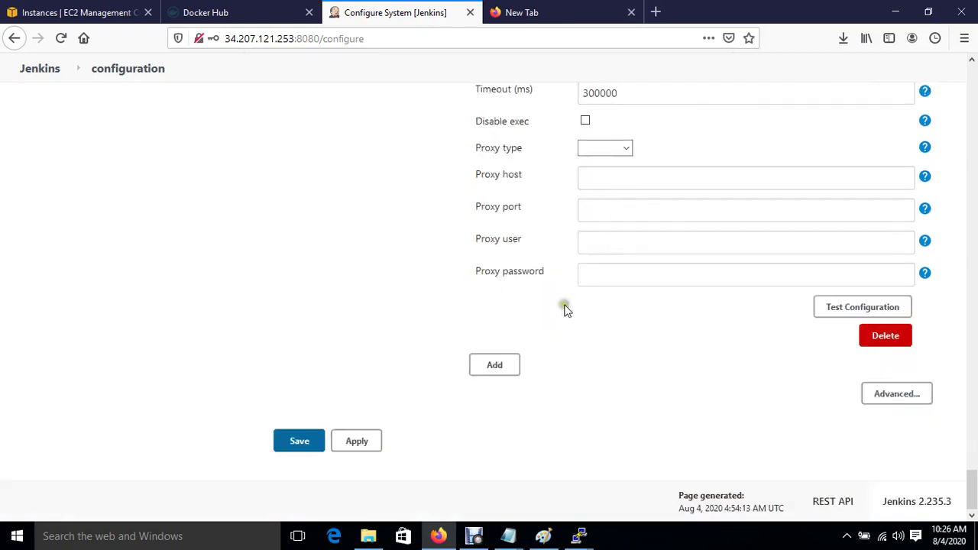
scroll(563, 308, "up", 8)
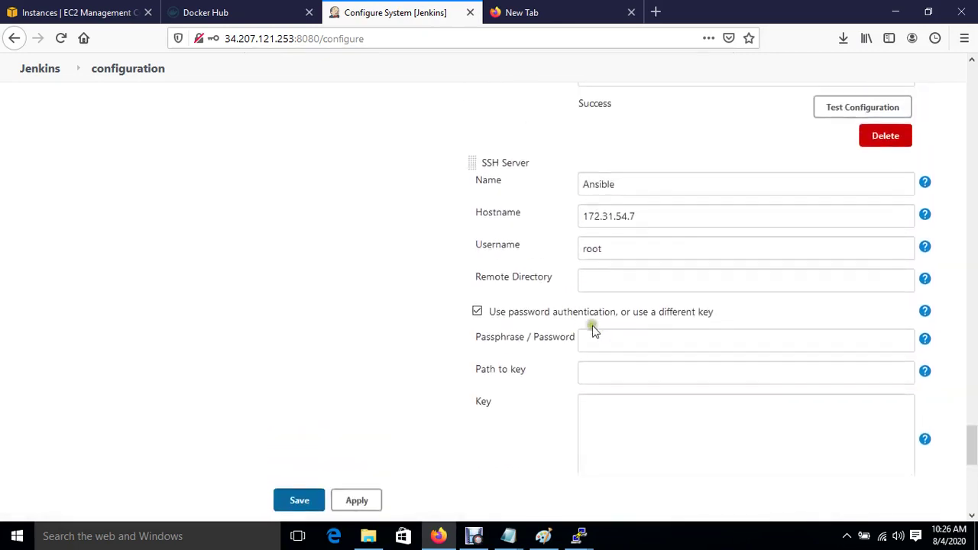
left_click(604, 339)
type("ans")
scroll(574, 378, "down", 5)
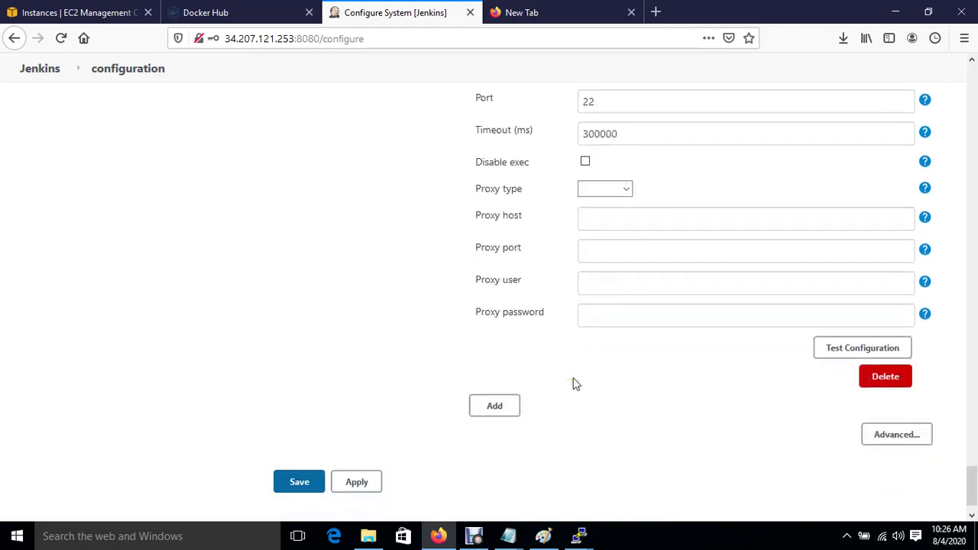
left_click(827, 353)
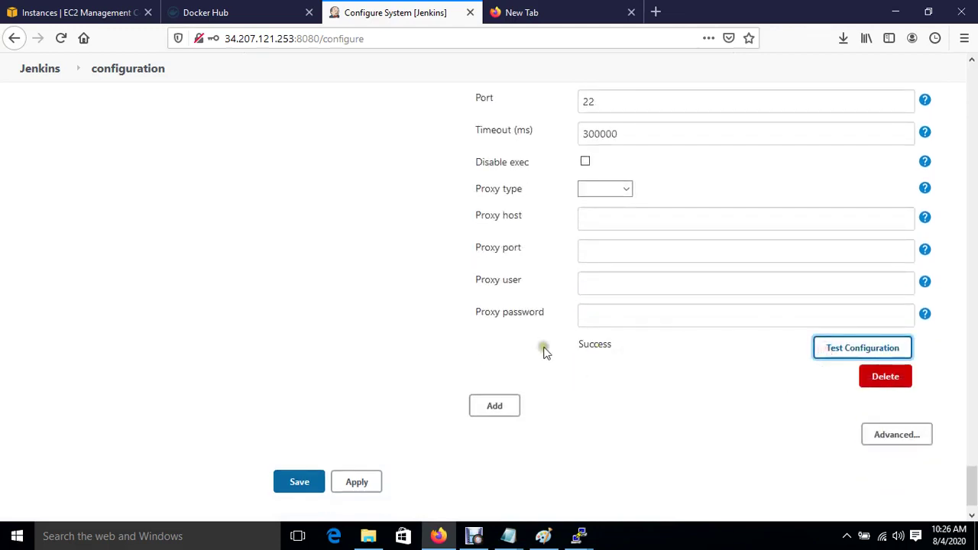
Apply and save the Jenkins system configuration, declining the browser's password prompt.
left_click(356, 482)
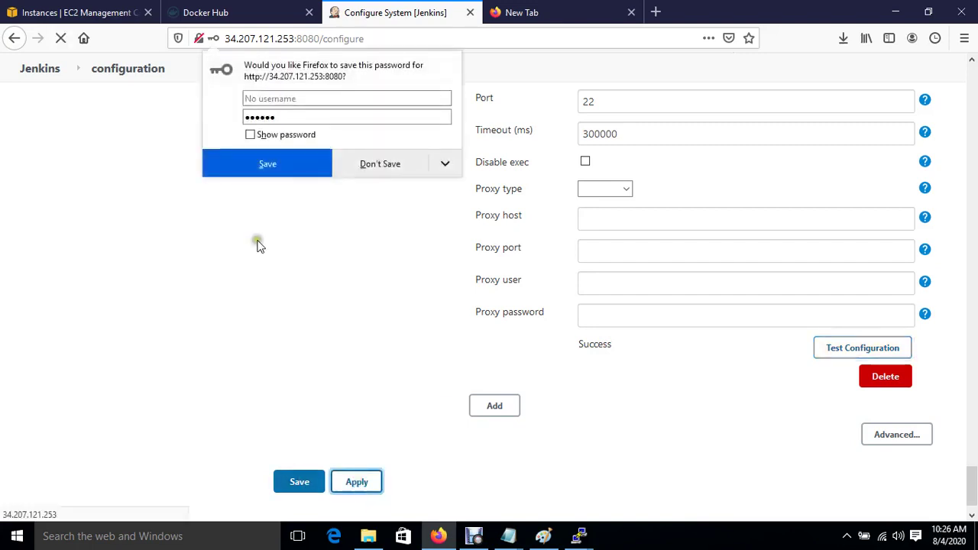
left_click(381, 174)
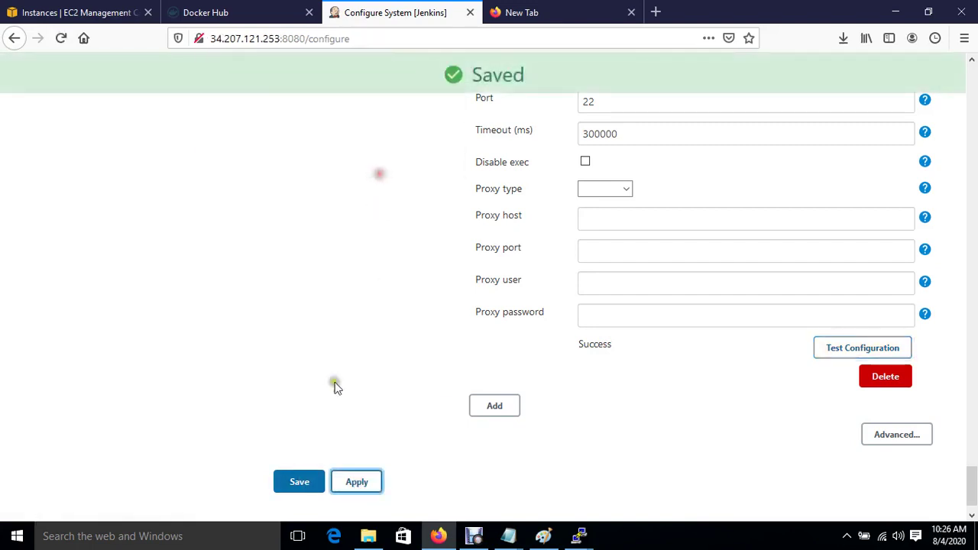
left_click(291, 483)
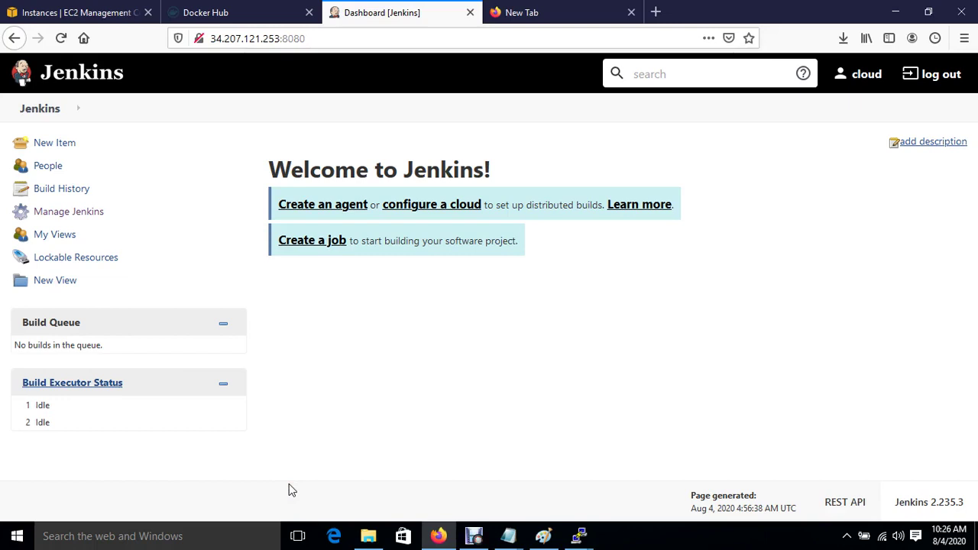
Open github.com in the empty browser tab.
left_click(535, 13)
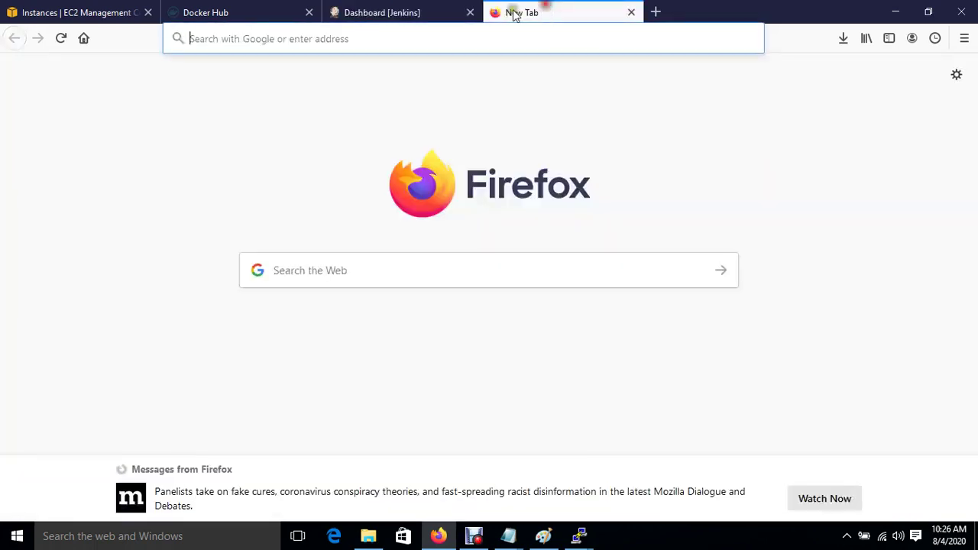
left_click(387, 33)
type("github.com/")
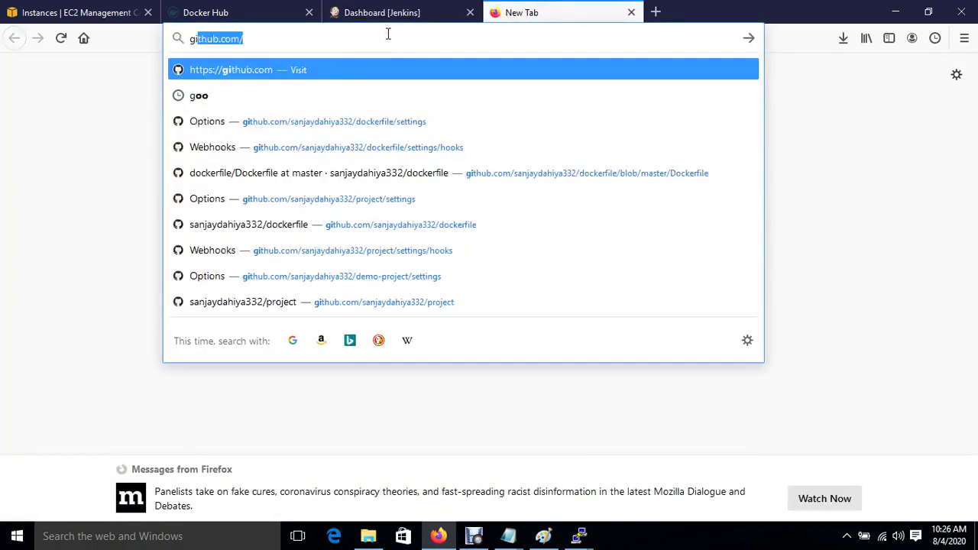
key("Return")
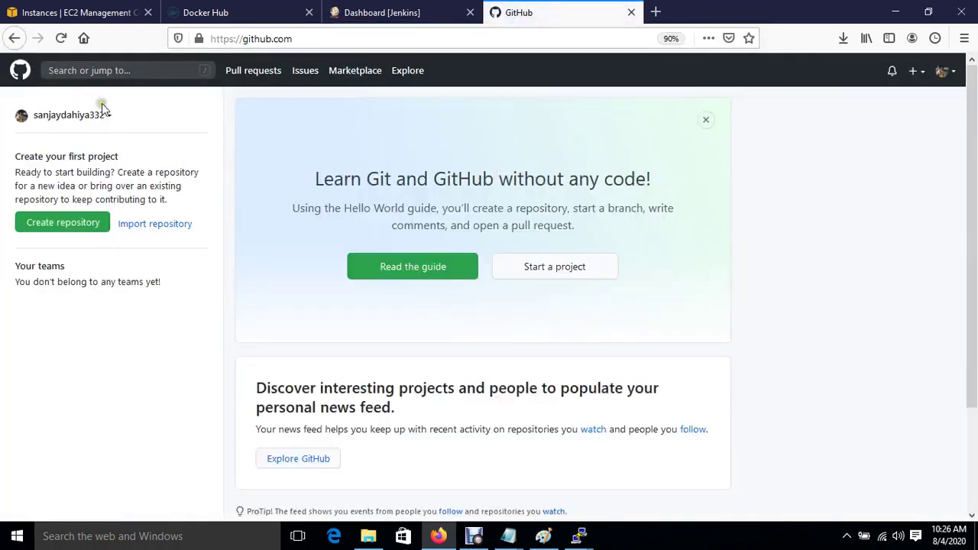
Create a public repository named cloudknowledge and start a new file in it.
left_click(82, 227)
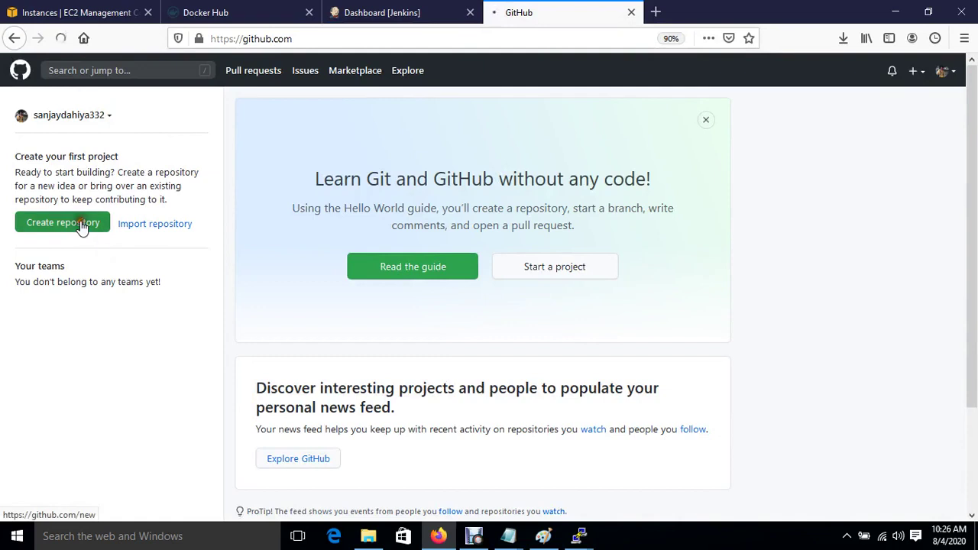
left_click(423, 229)
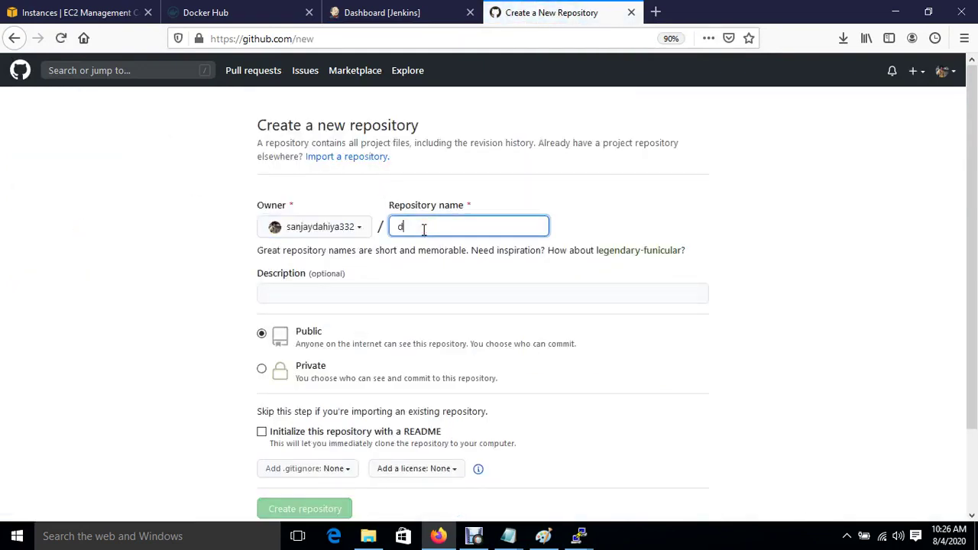
type("cloudnnowlee")
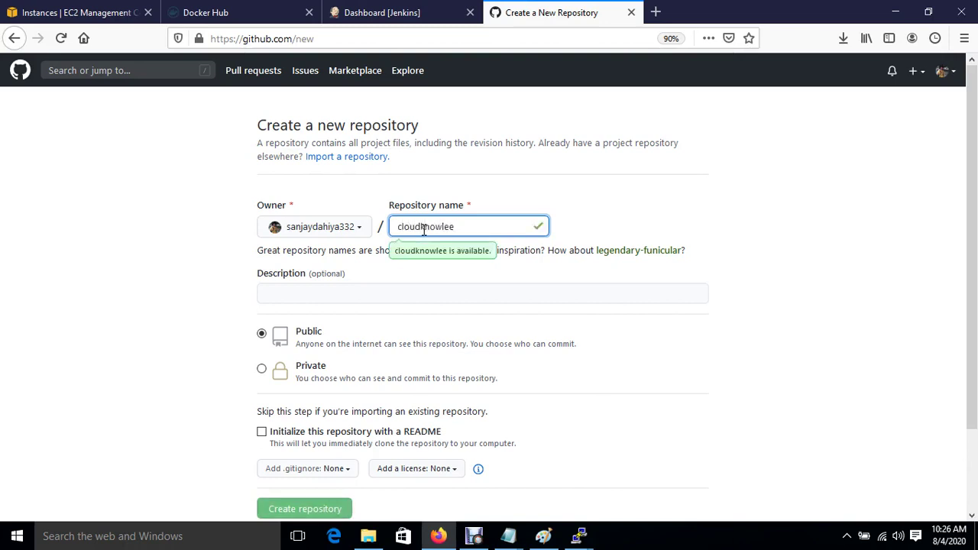
key("BackSpace")
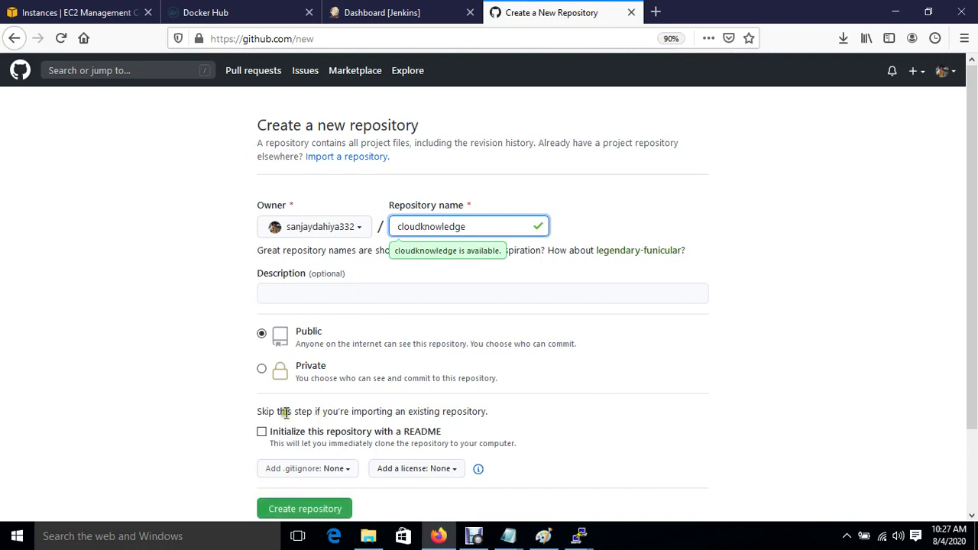
left_click(305, 510)
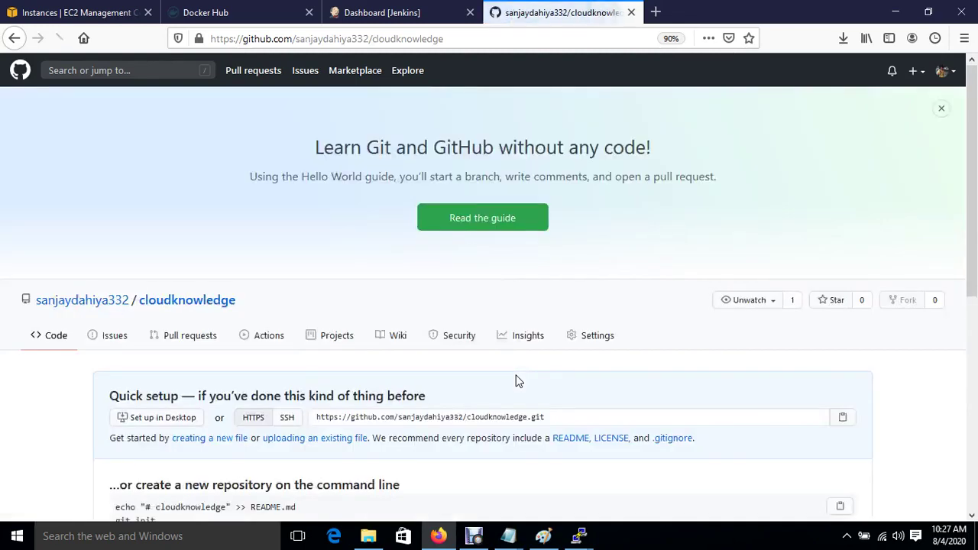
scroll(516, 380, "down", 4)
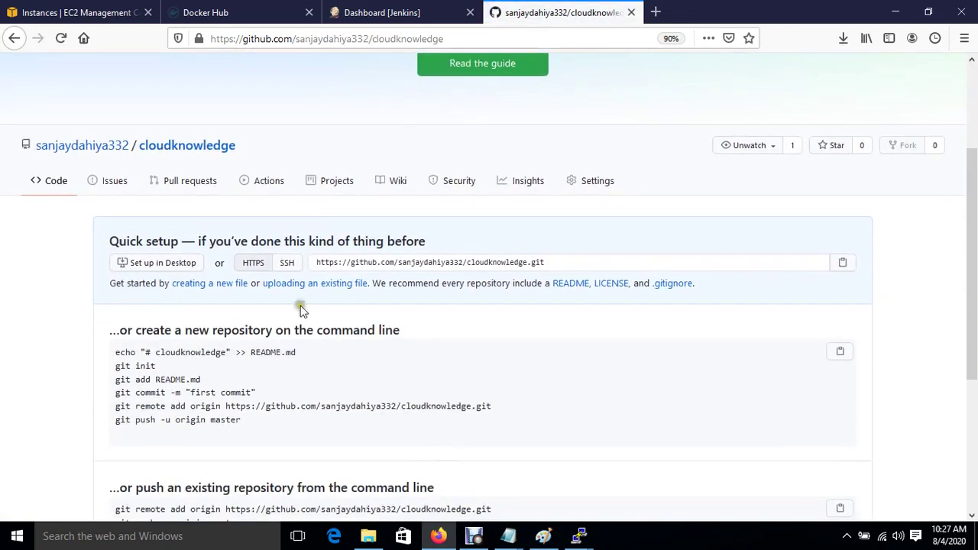
left_click(216, 288)
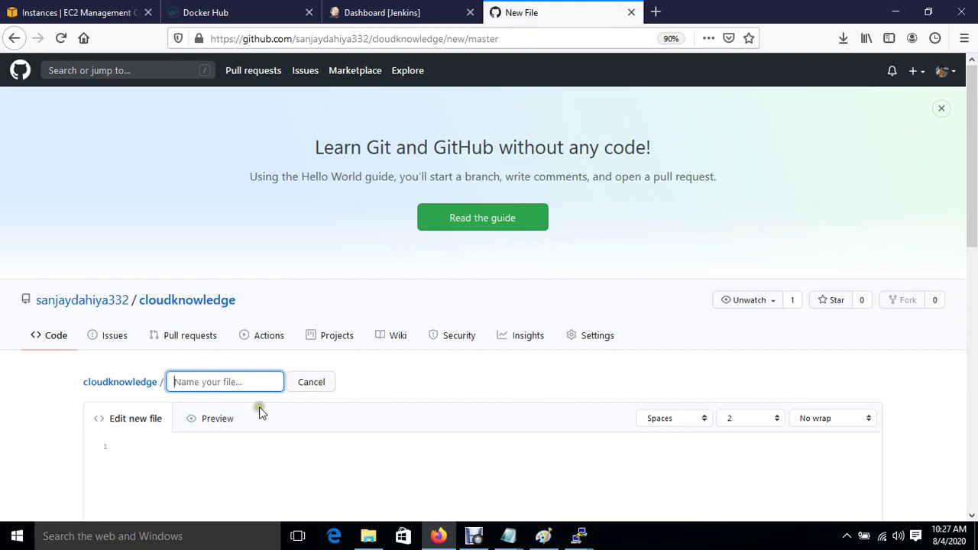
Name the new repository file Dockerfile.
left_click(218, 381)
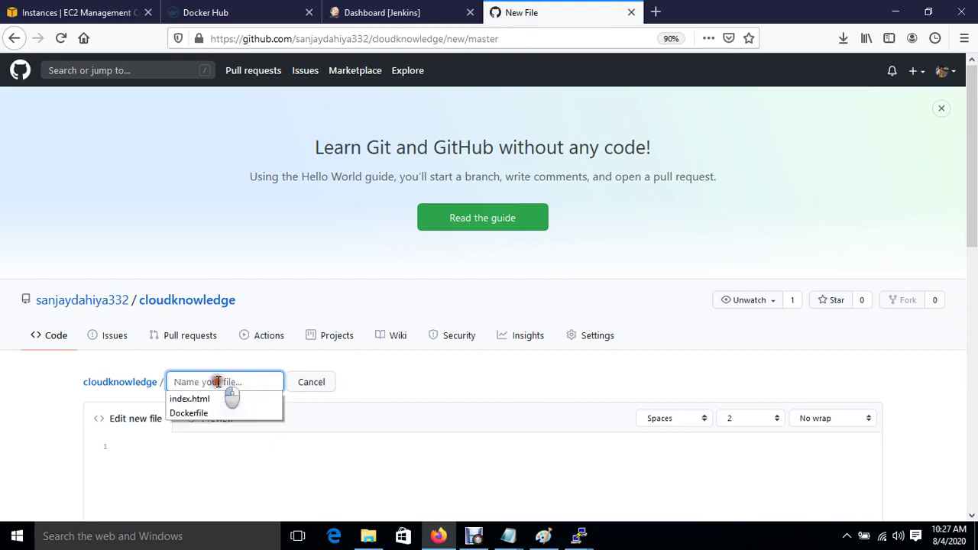
type("Docker")
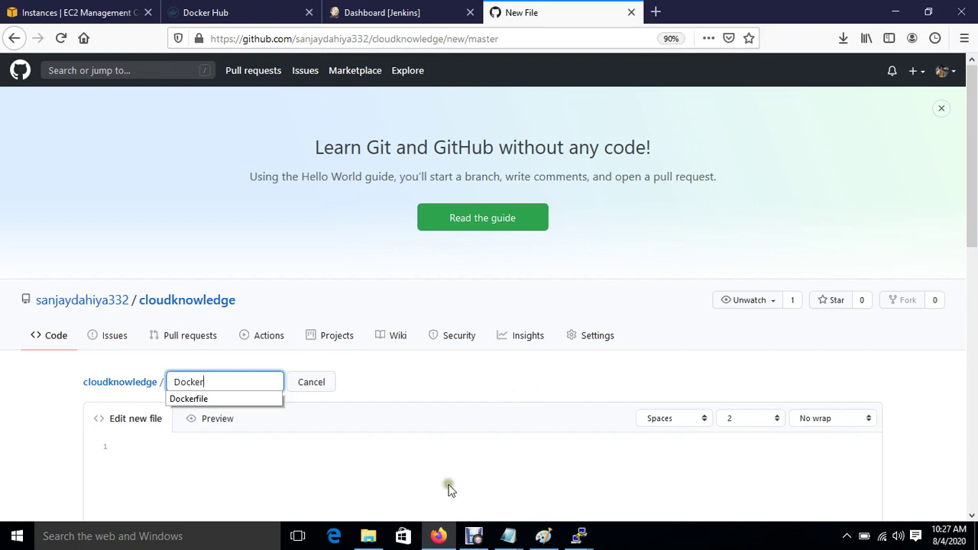
mouse_move(474, 539)
left_click(474, 536)
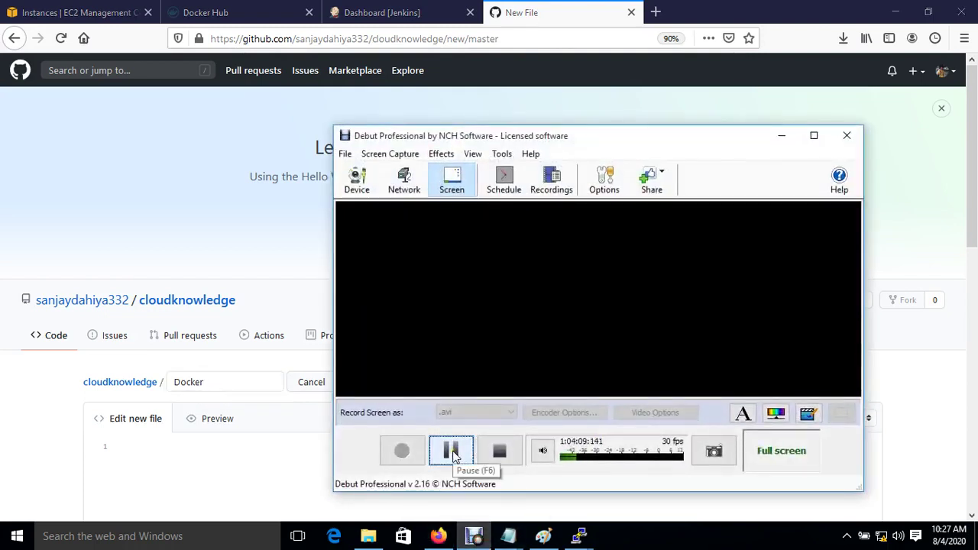
left_click(458, 454)
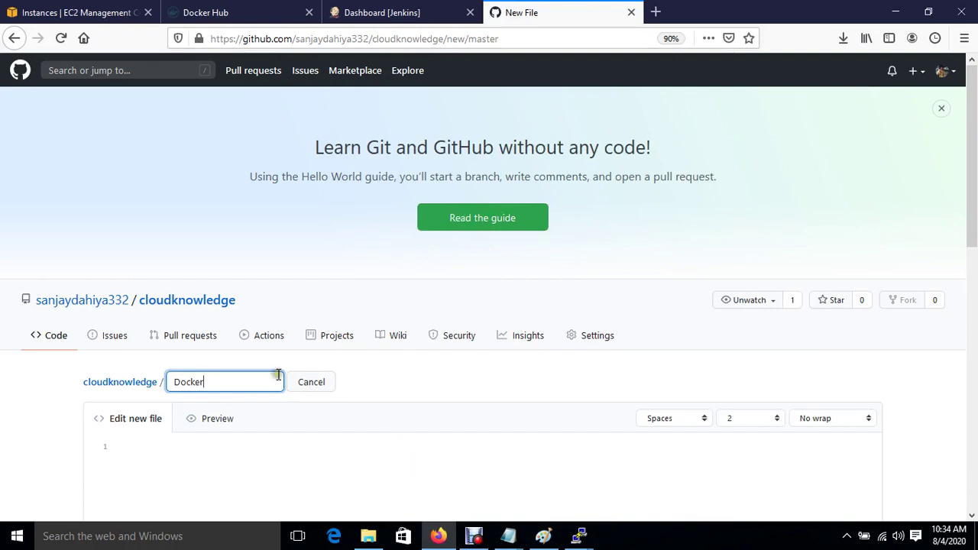
left_click(243, 376)
key("BackSpace")
key("BackSpace")
key("BackSpace")
key("BackSpace")
key("BackSpace")
key("BackSpace")
type("Dock")
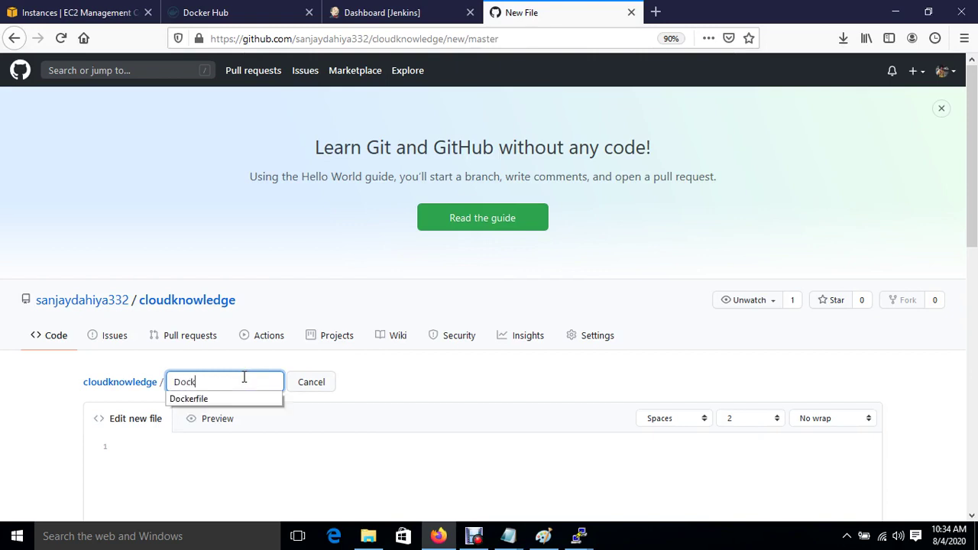
left_click(190, 399)
Paste the prepared Dockerfile text from Notepad and commit it to master.
left_click(217, 451)
scroll(217, 452, "down", 3)
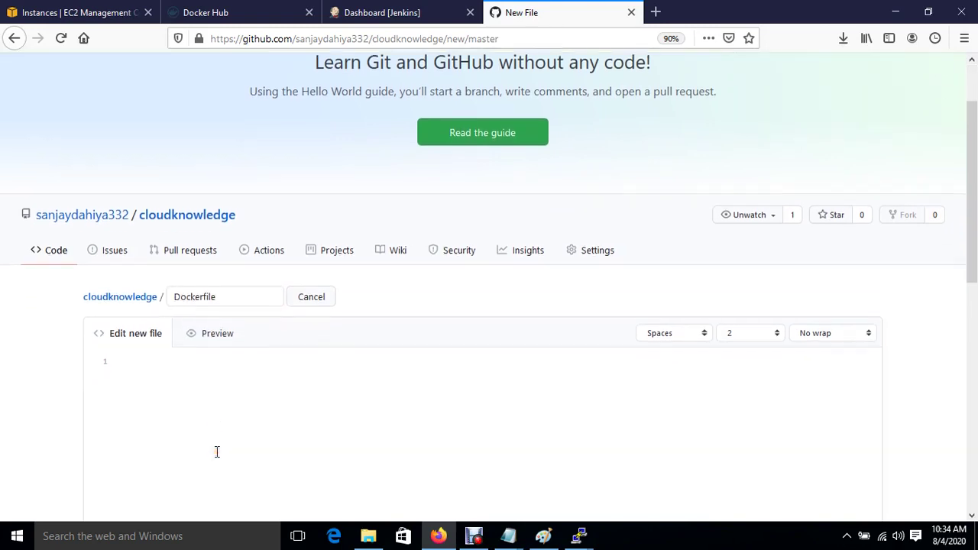
mouse_move(508, 540)
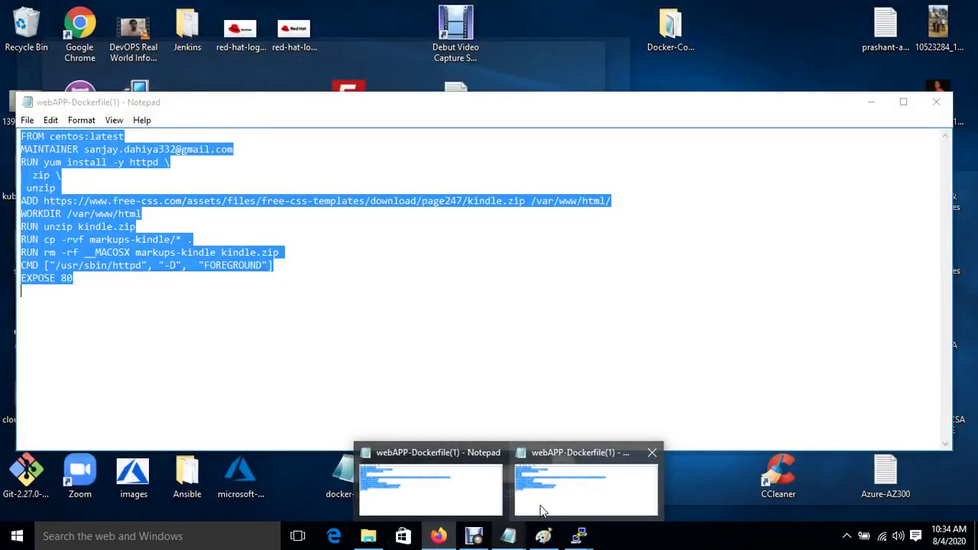
left_click(539, 509)
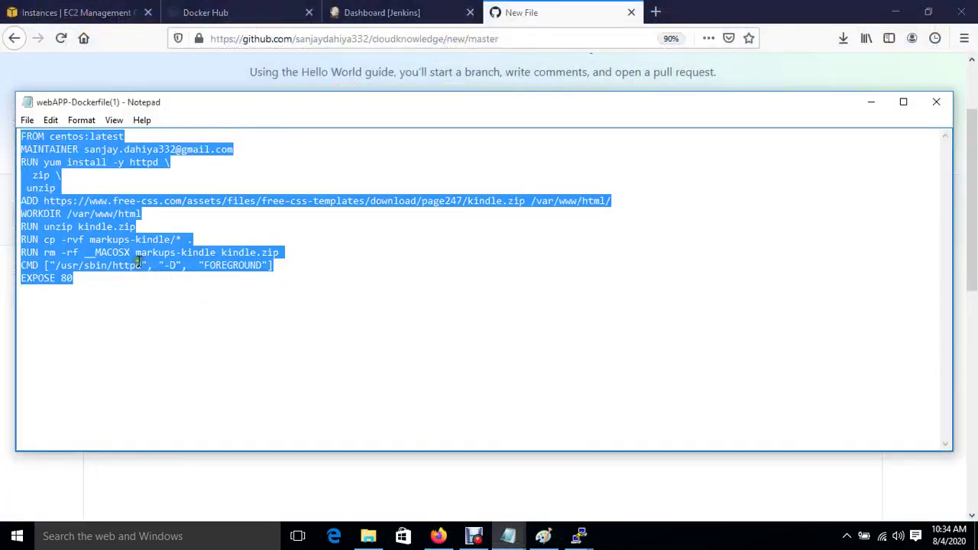
left_click(140, 481)
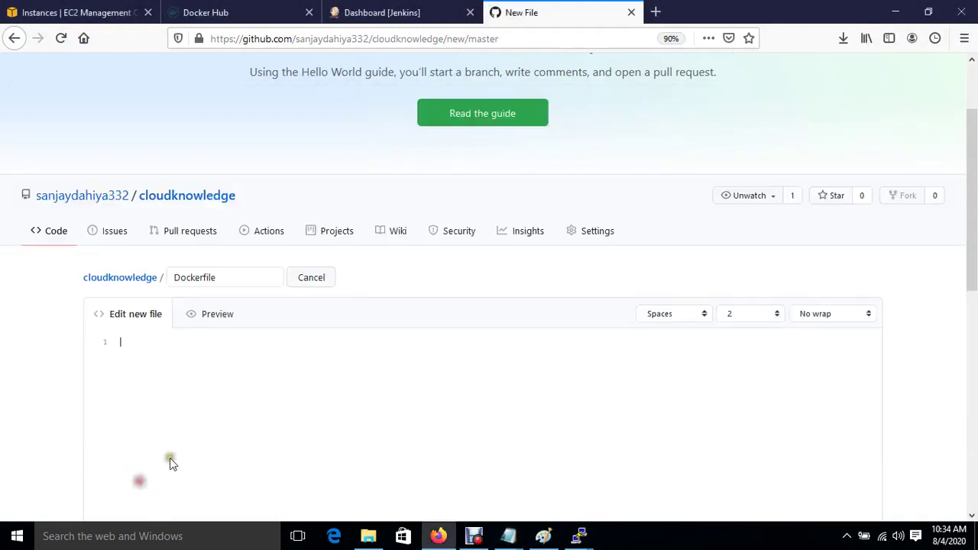
key("ctrl+v")
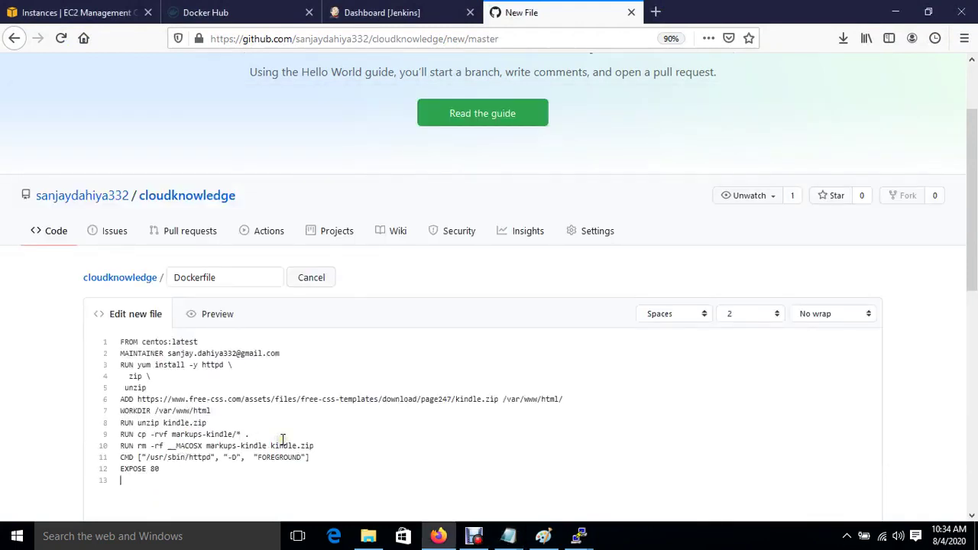
scroll(282, 439, "down", 7)
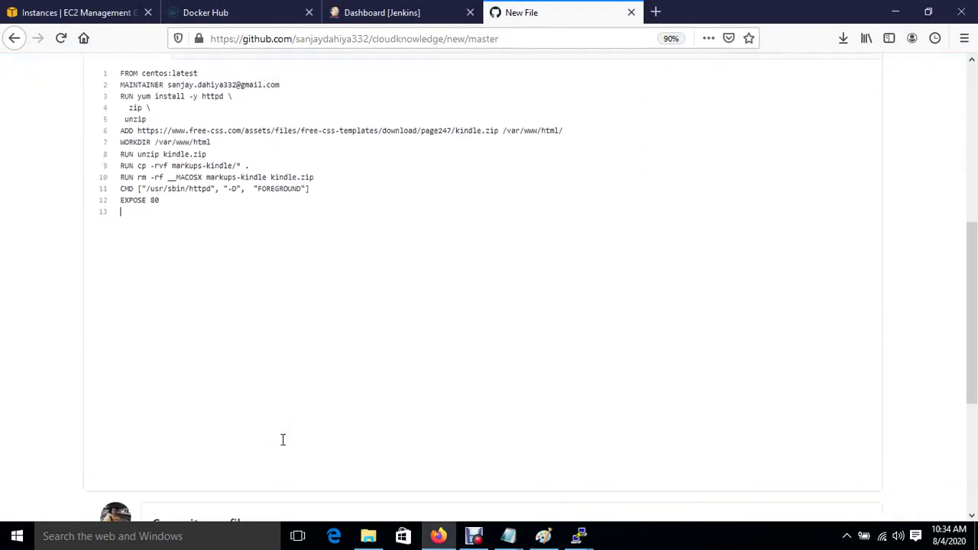
left_click(157, 420)
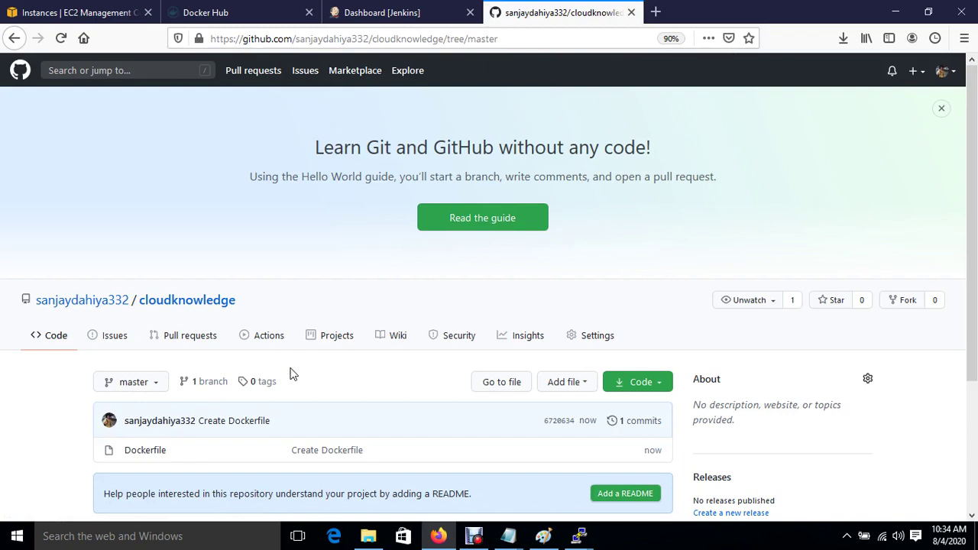
Go to the repository's Webhooks settings, start Add webhook, and confirm the account password.
left_click(605, 336)
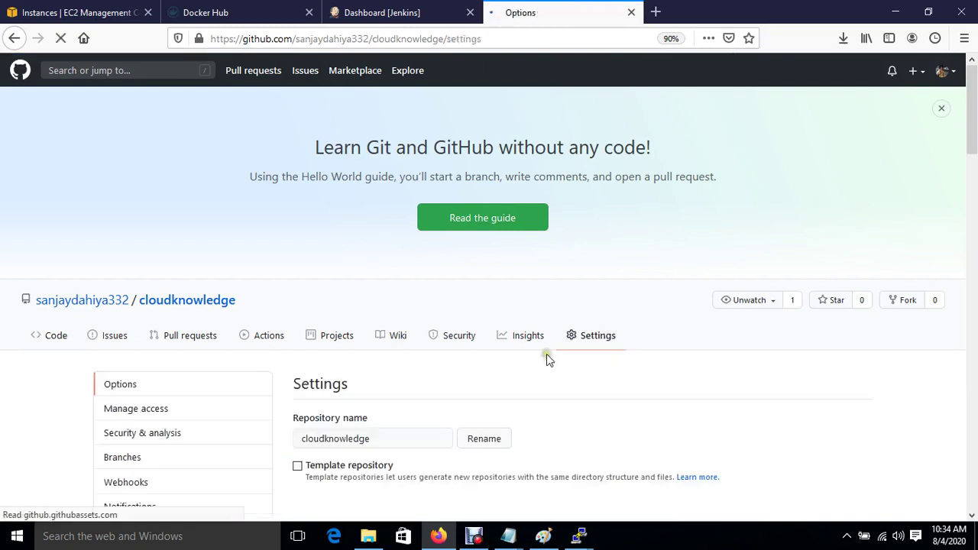
scroll(465, 448, "down", 3)
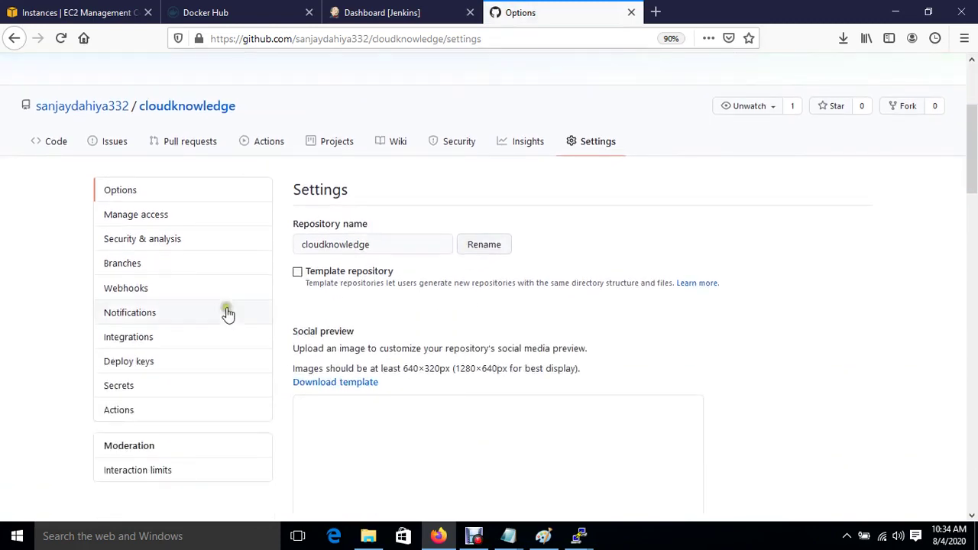
left_click(132, 291)
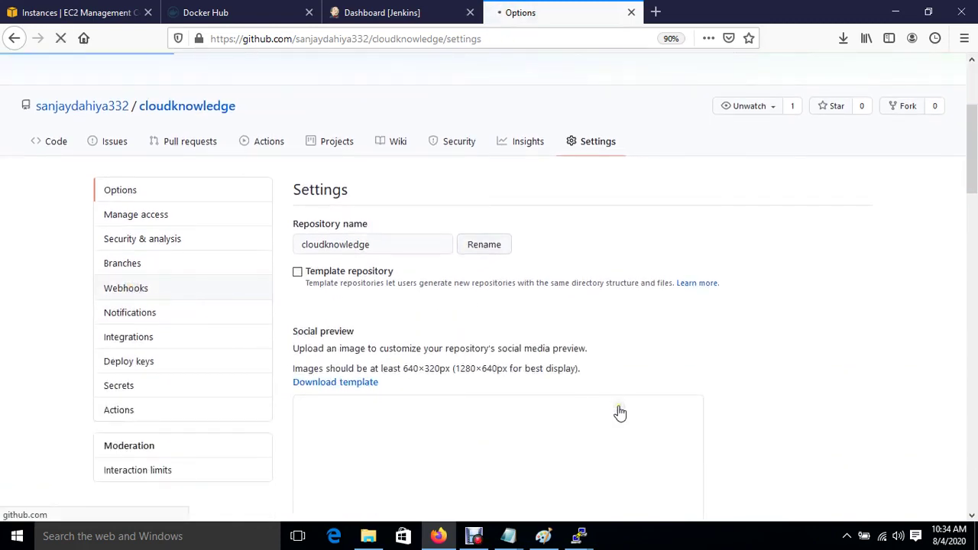
scroll(620, 413, "down", 1)
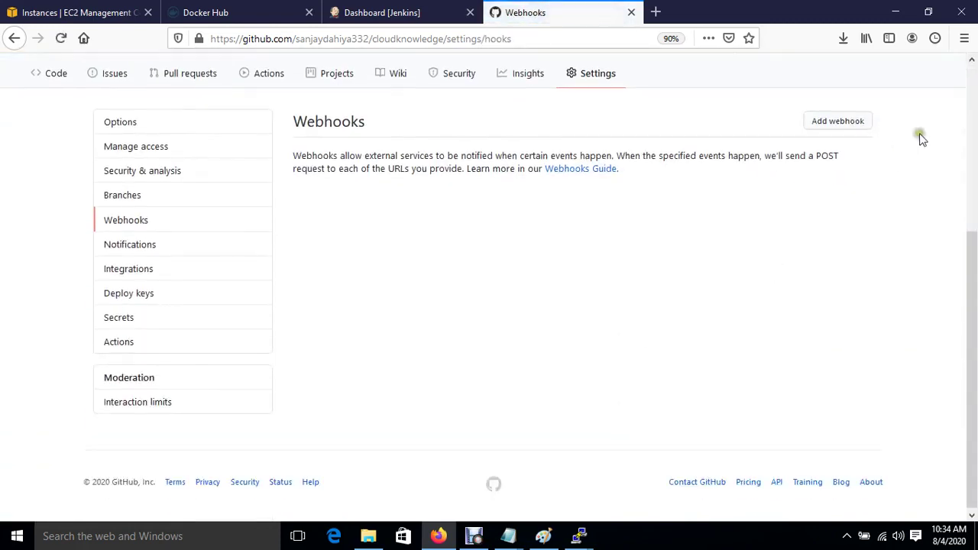
left_click(862, 125)
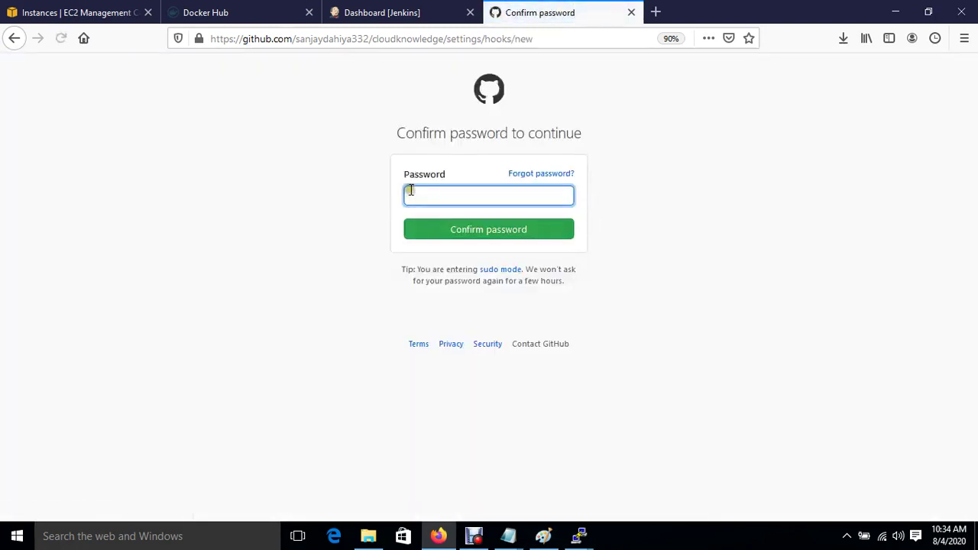
left_click(417, 195)
left_click(468, 231)
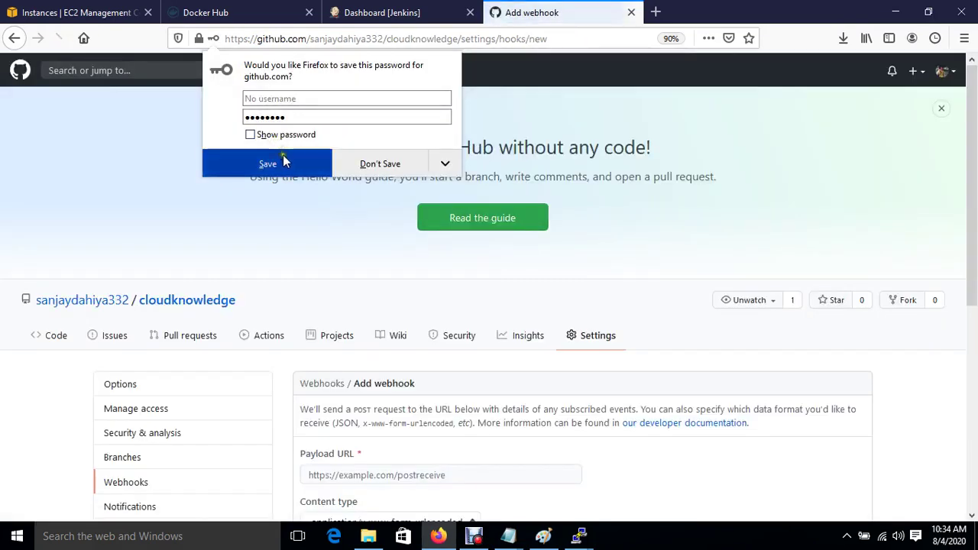
left_click(283, 161)
left_click(430, 475)
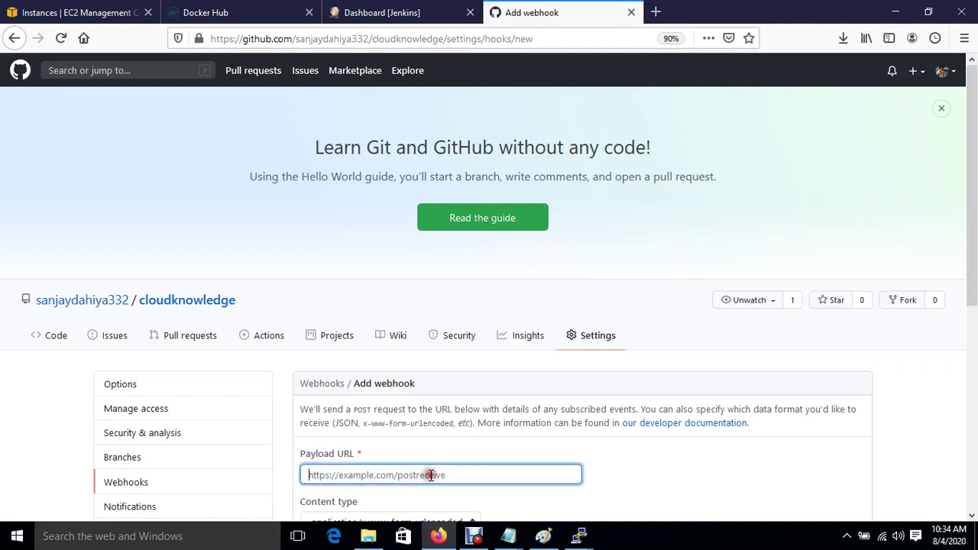
Copy the Jenkins server address and paste it as the webhook payload URL.
left_click(390, 13)
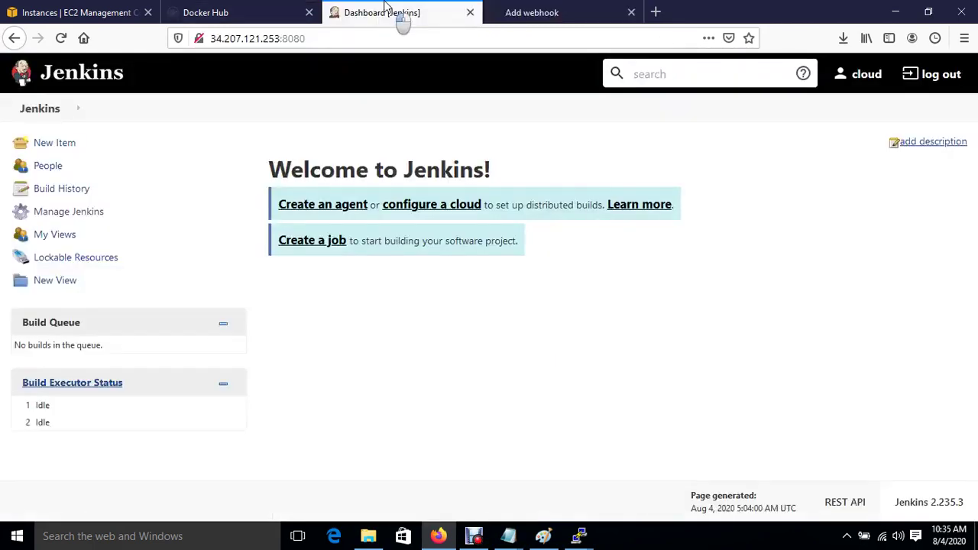
left_click_drag(213, 40, 313, 38)
key("ctrl+c")
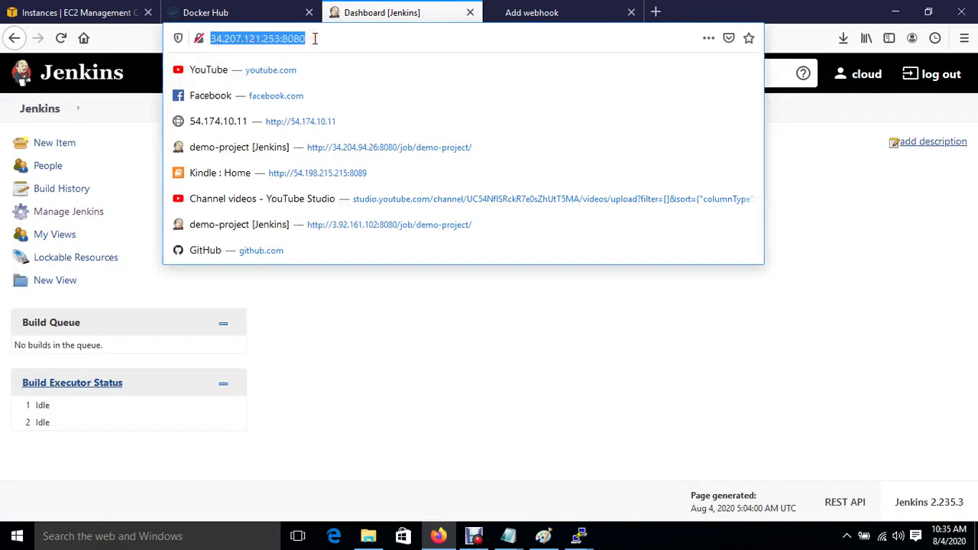
left_click(245, 11)
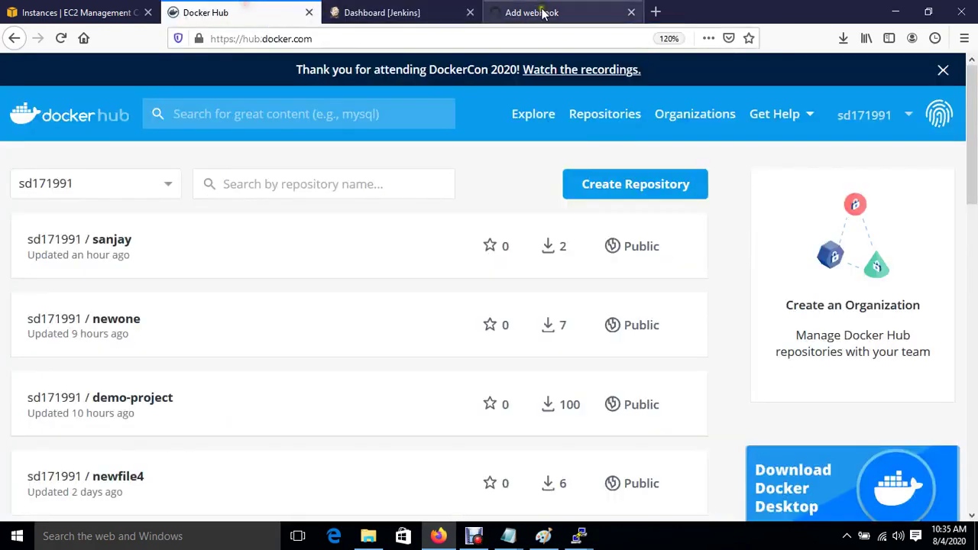
left_click(543, 12)
key("ctrl+v")
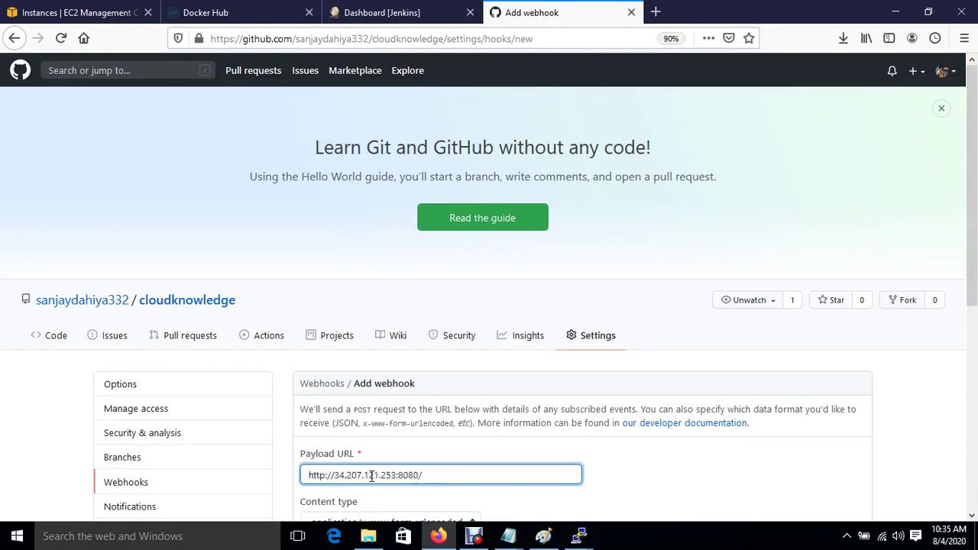
scroll(584, 452, "down", 3)
left_click(583, 452)
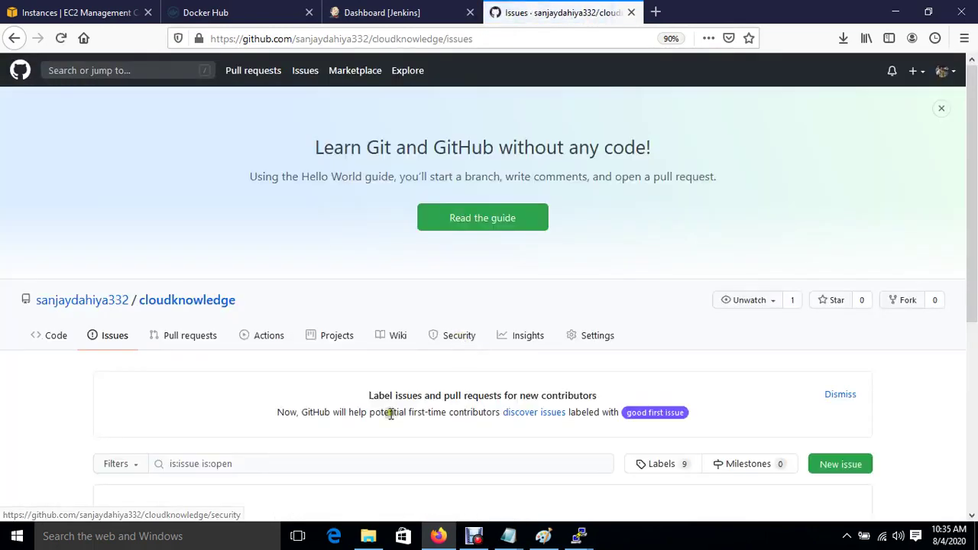
left_click(577, 336)
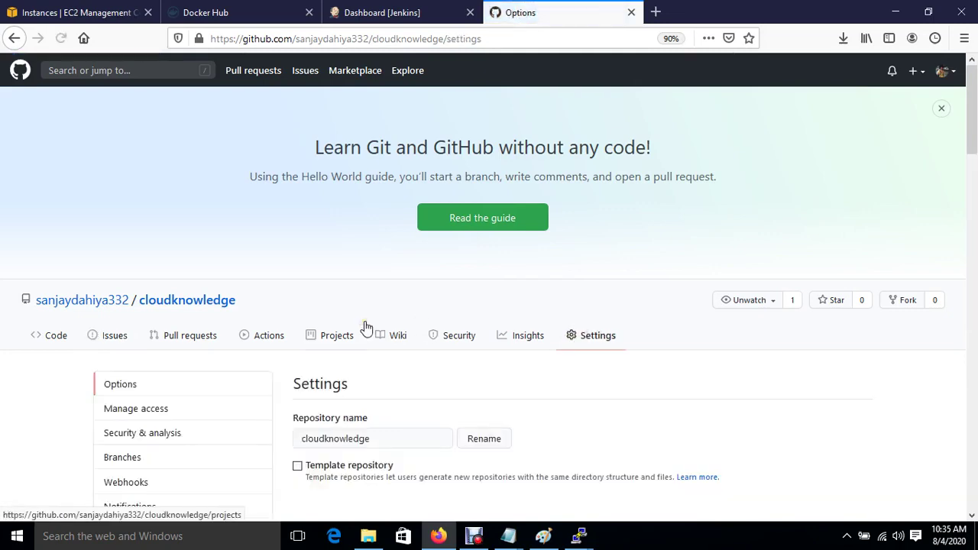
scroll(365, 327, "down", 3)
left_click(107, 243)
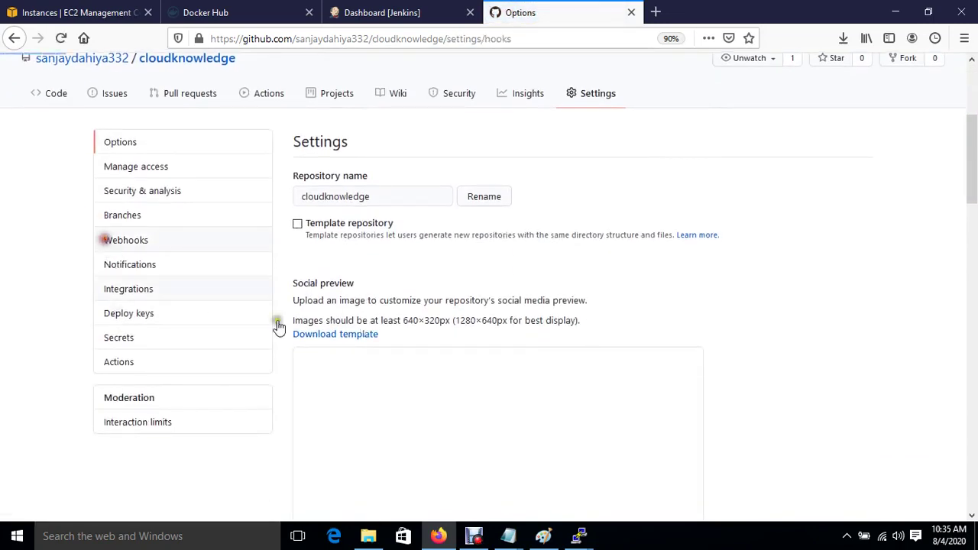
scroll(535, 393, "down", 3)
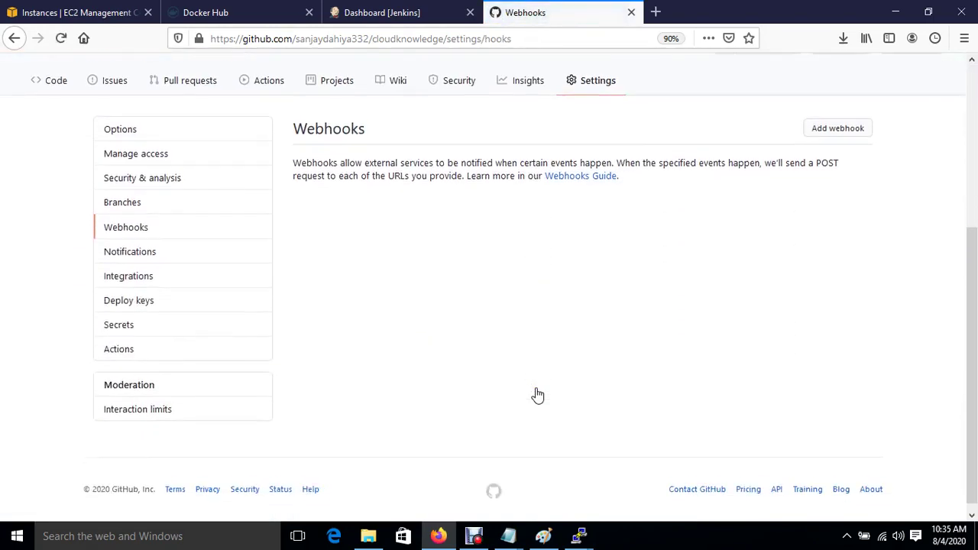
left_click(819, 127)
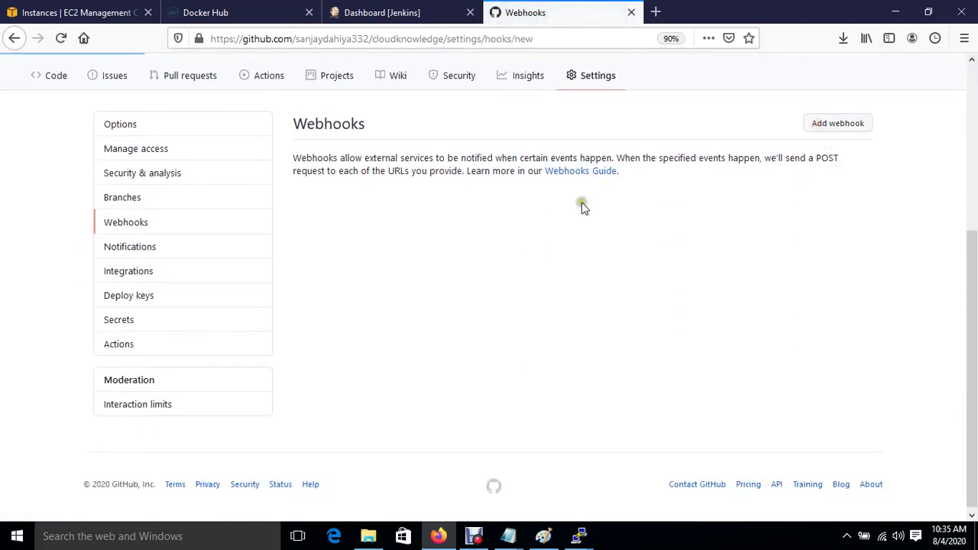
scroll(446, 403, "down", 3)
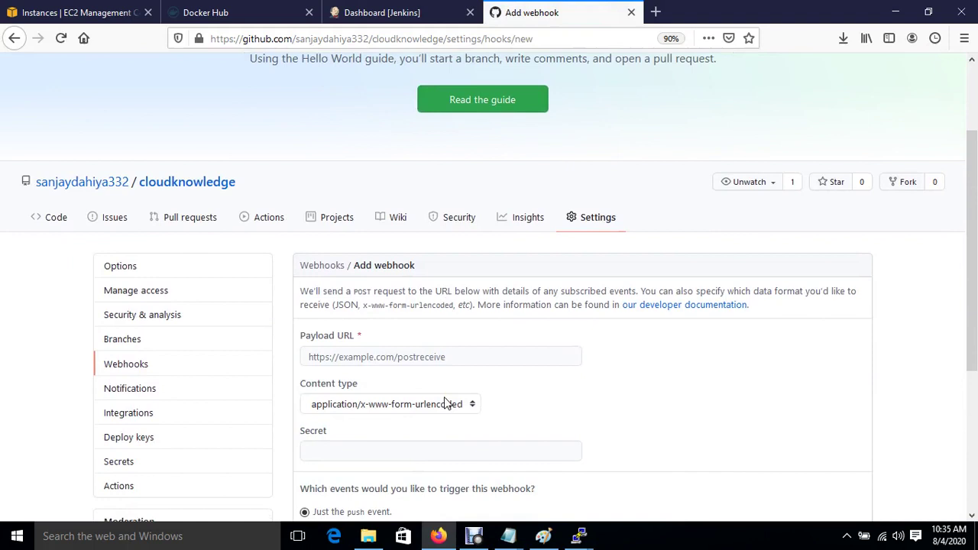
left_click(397, 364)
key("ctrl+v")
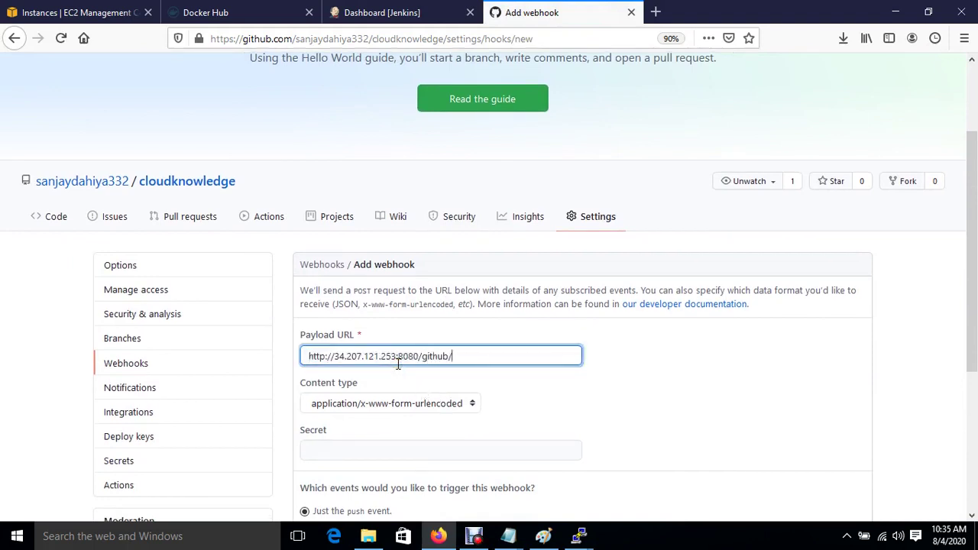
left_click(382, 401)
left_click(362, 423)
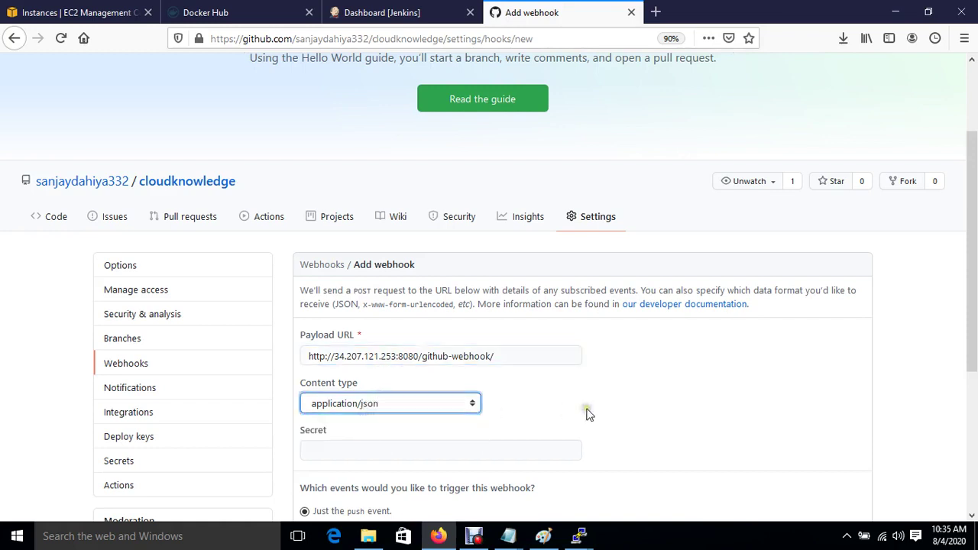
scroll(587, 412, "down", 3)
left_click(392, 309)
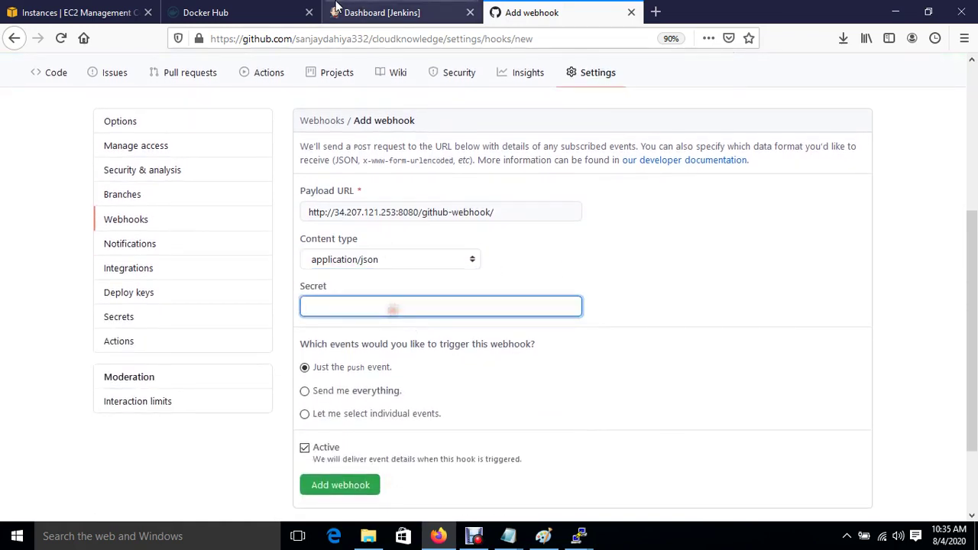
Generate a new API token for Jenkins user cloud and paste it as the webhook secret.
left_click(369, 12)
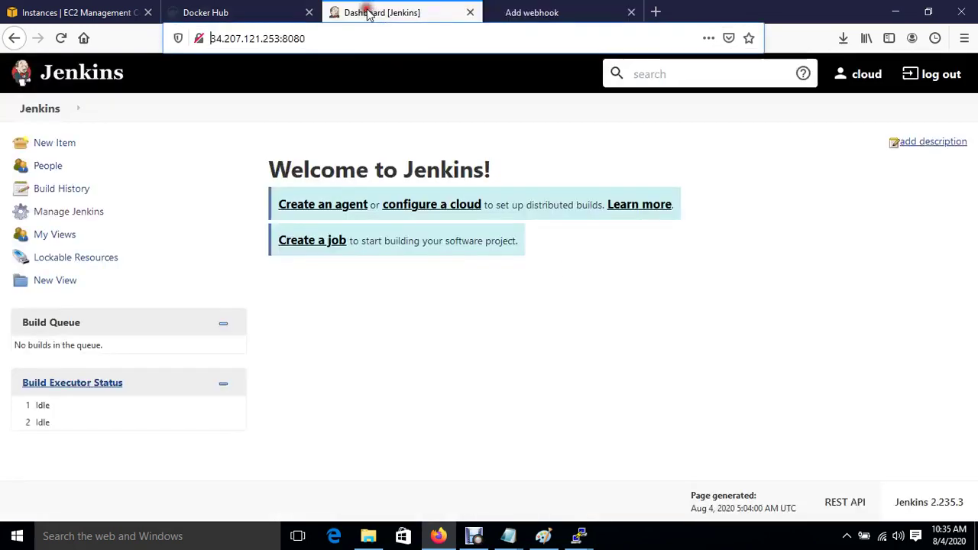
left_click(862, 74)
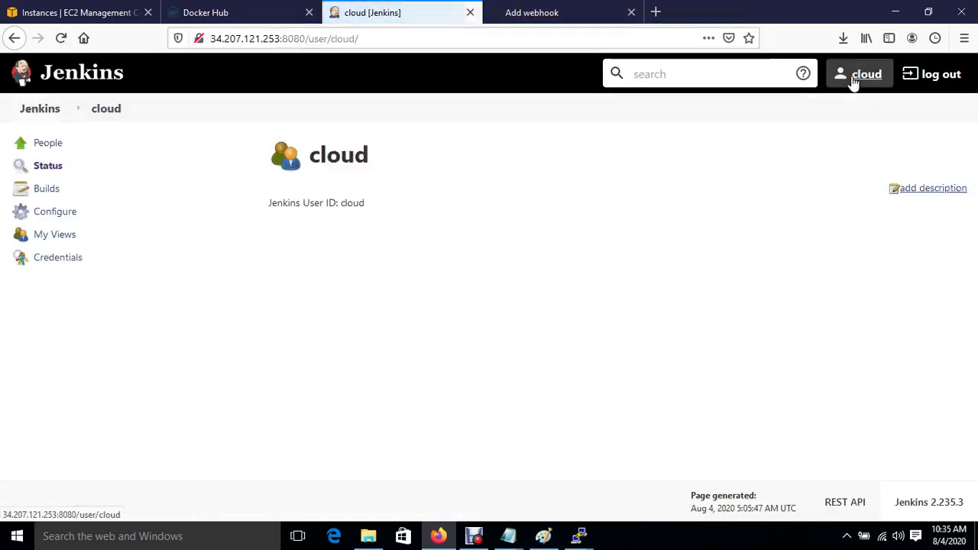
left_click(56, 212)
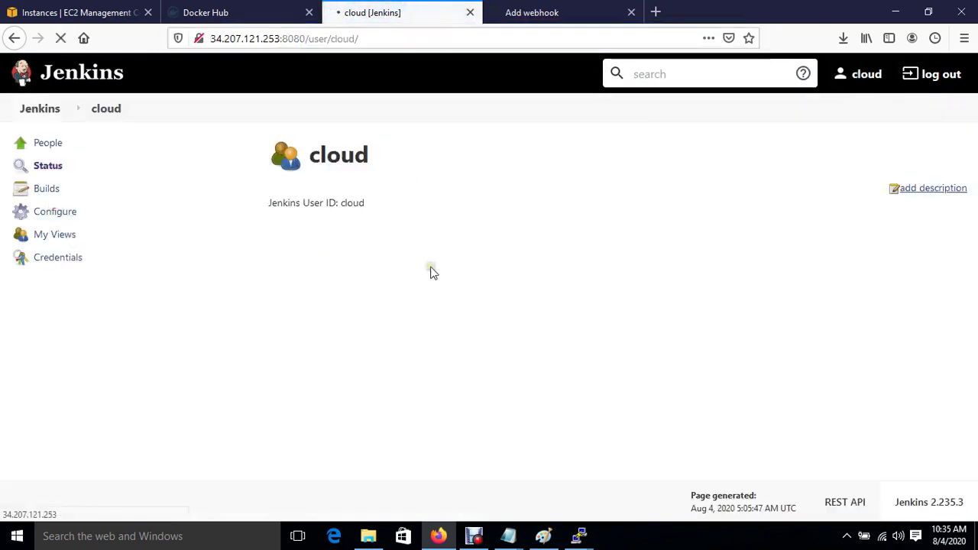
left_click(403, 354)
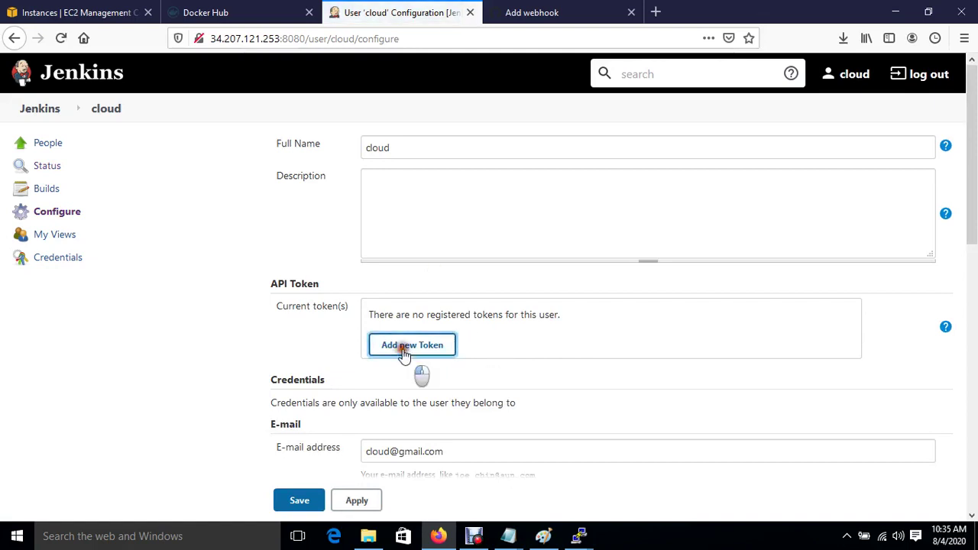
left_click(611, 353)
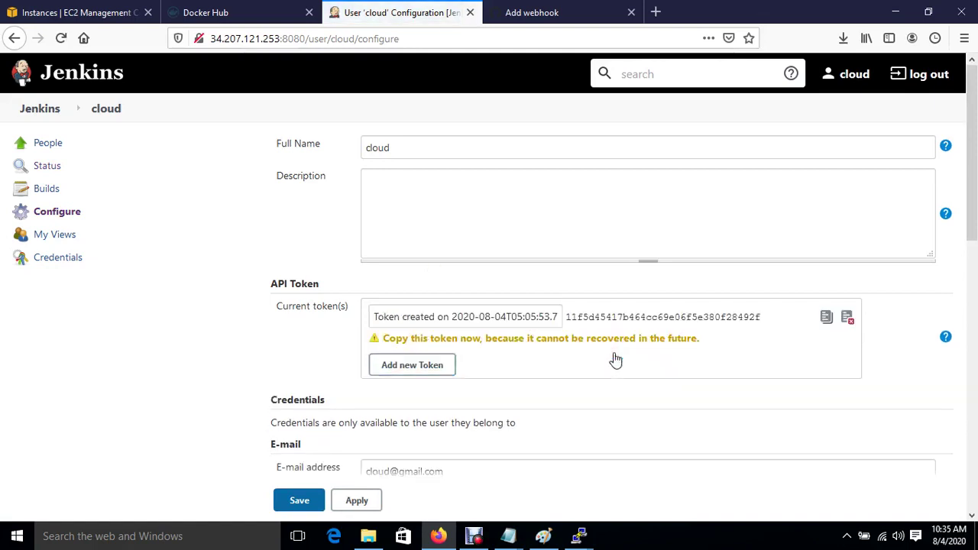
left_click(827, 317)
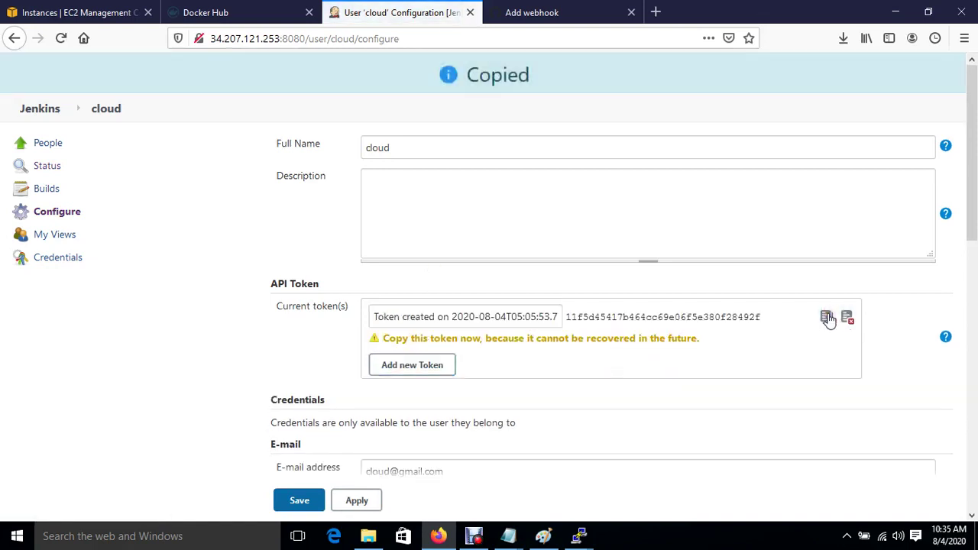
left_click(531, 12)
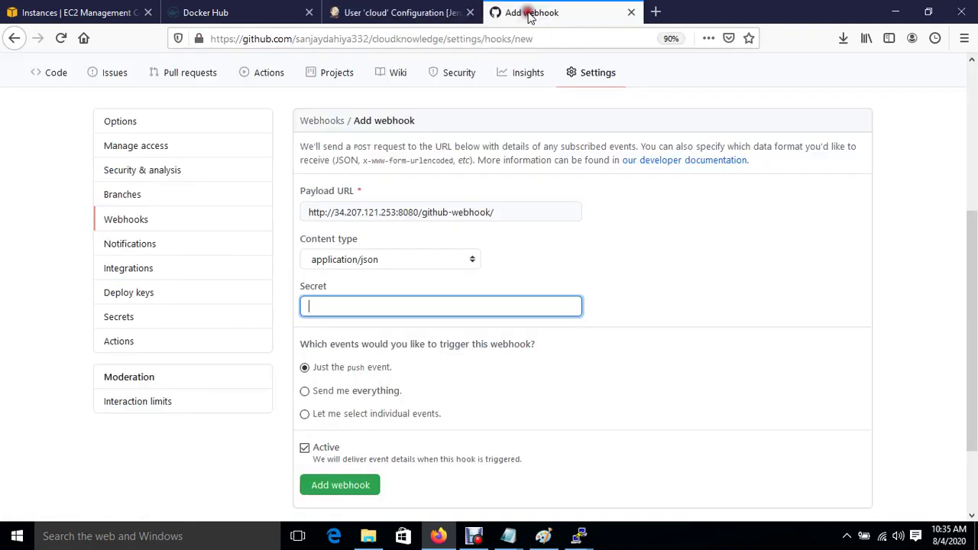
key("ctrl+v")
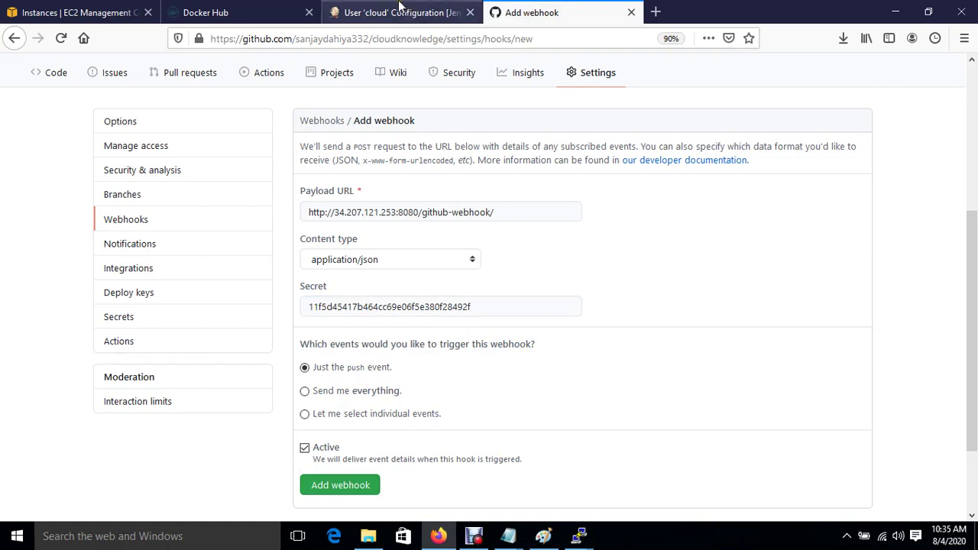
Apply and save the cloud user's configuration, then return to the Jenkins dashboard.
left_click(401, 12)
left_click(356, 500)
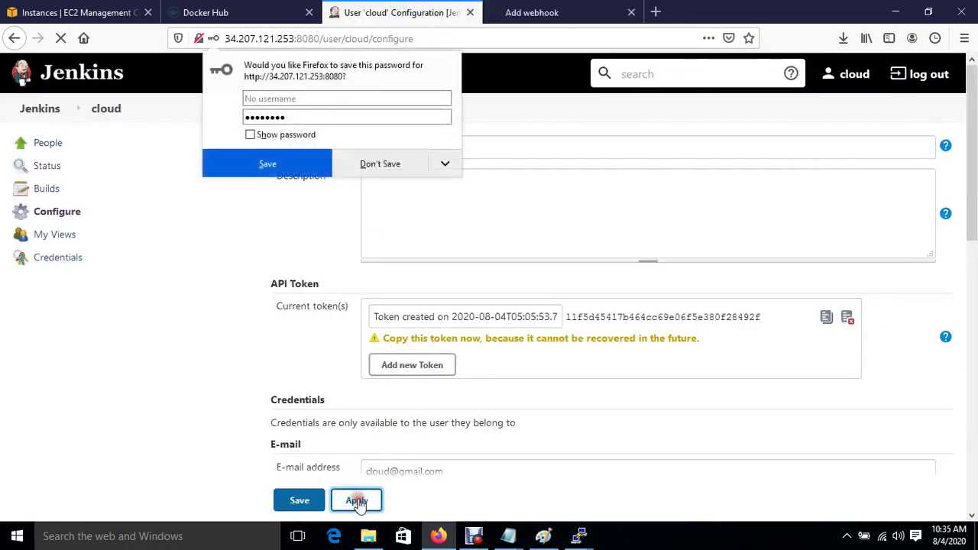
left_click(382, 165)
left_click(303, 507)
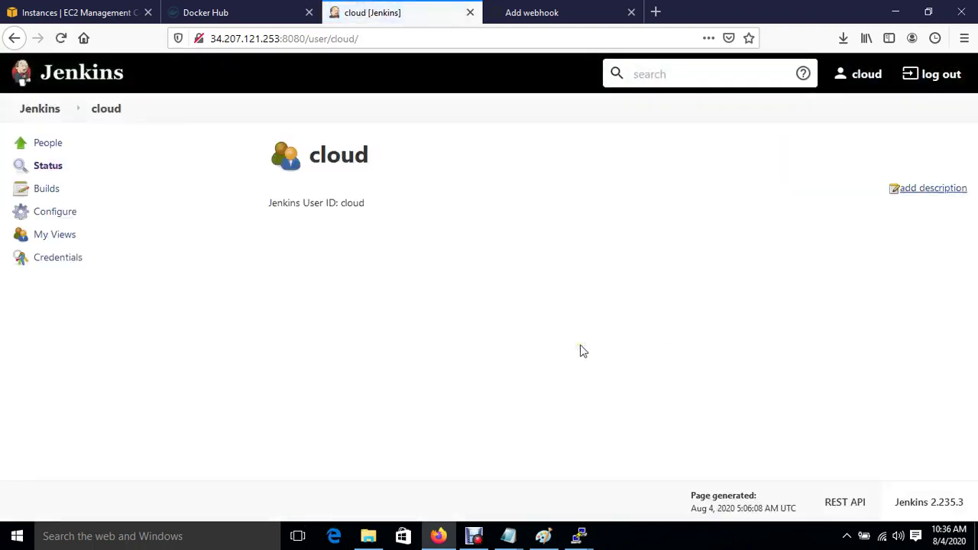
left_click(523, 314)
left_click(39, 110)
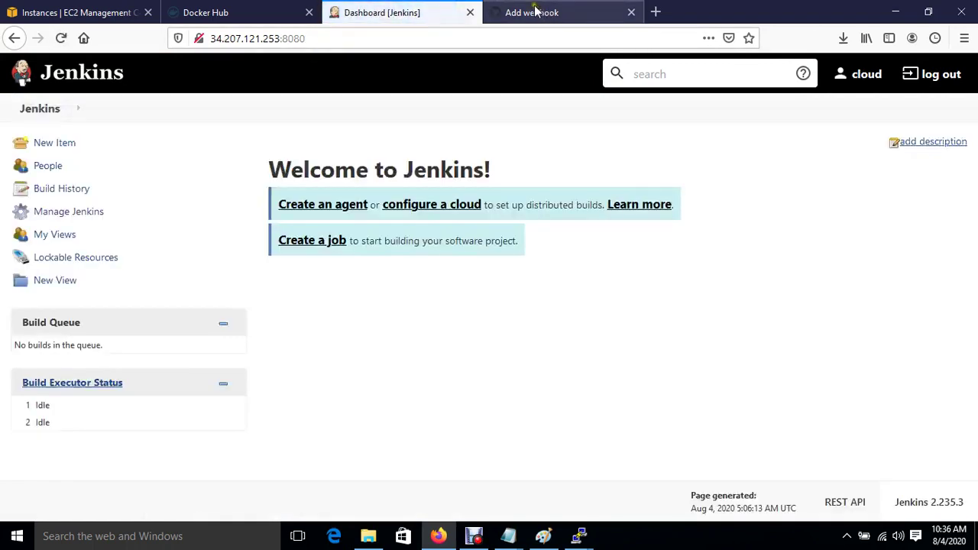
left_click(534, 12)
Reload GitHub Webhooks to confirm a green check on the Jenkins github-webhook hook.
left_click(349, 489)
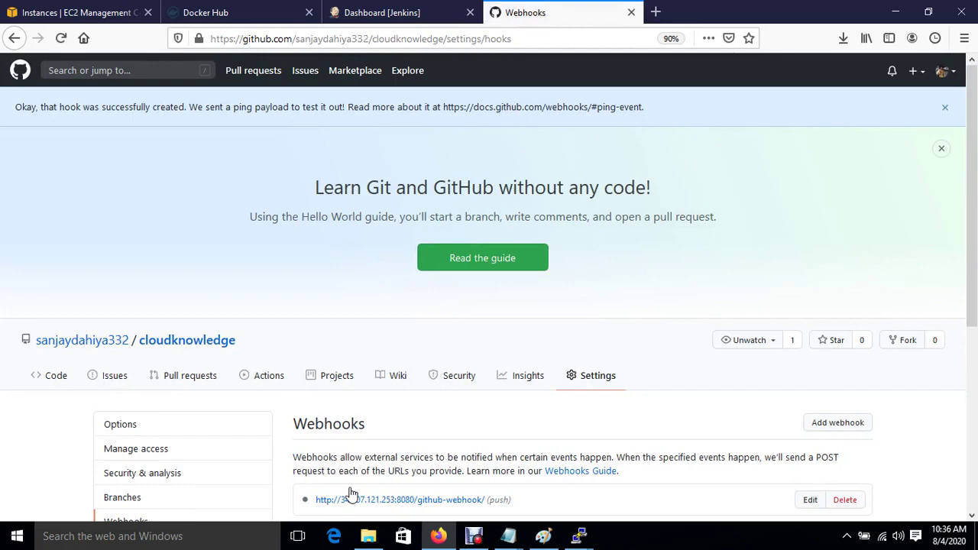
scroll(535, 459, "down", 3)
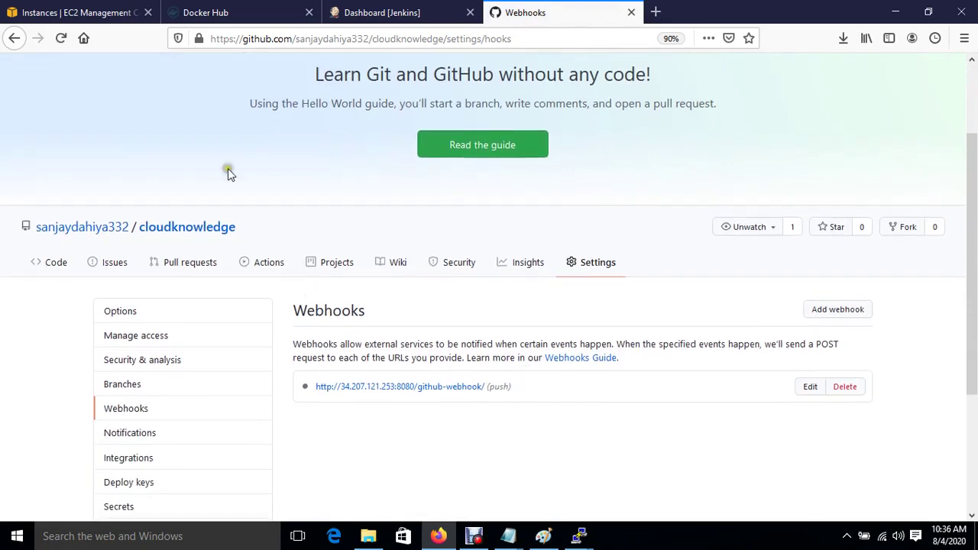
left_click(59, 39)
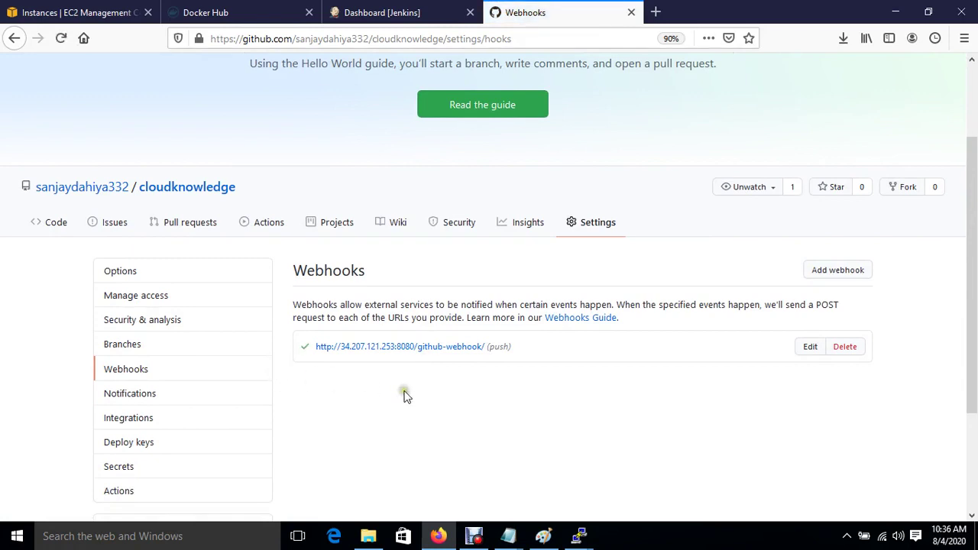
left_click(364, 9)
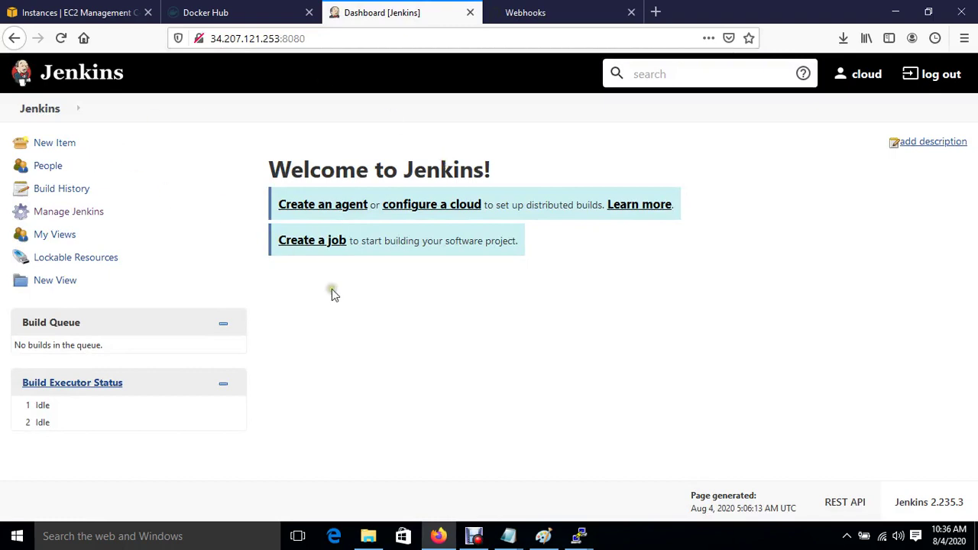
Create a new Jenkins Freestyle project named cloudknowledge-job.
left_click(47, 145)
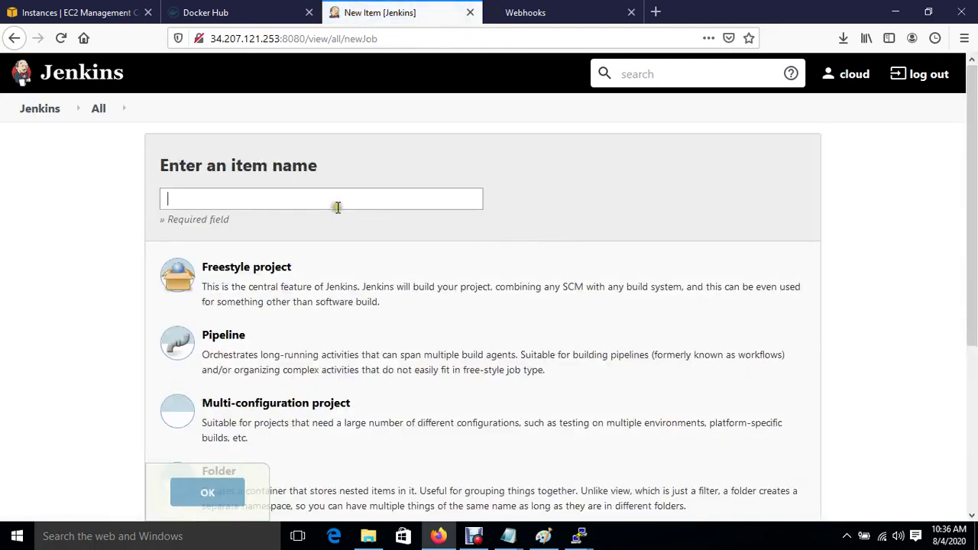
left_click(284, 197)
type("cloudknowledge-job")
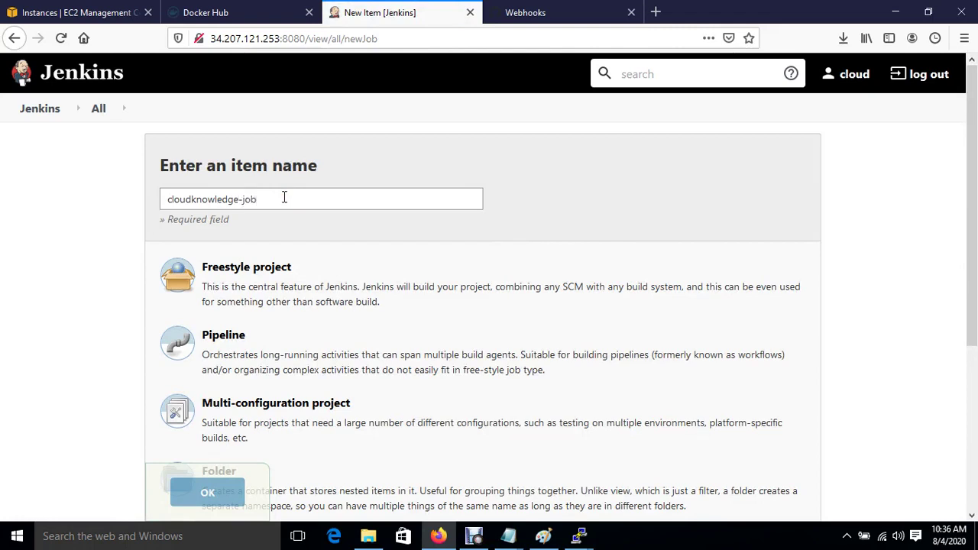
left_click(268, 268)
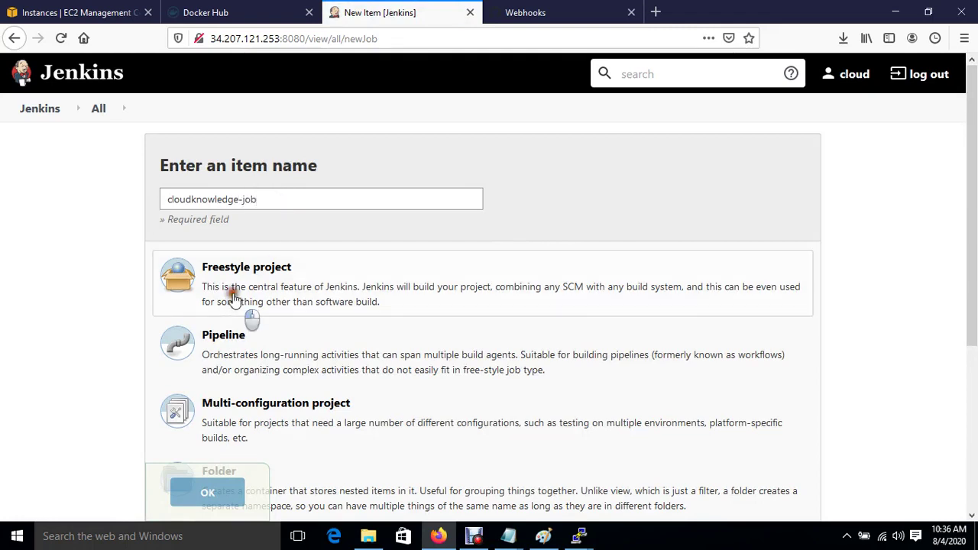
left_click(218, 501)
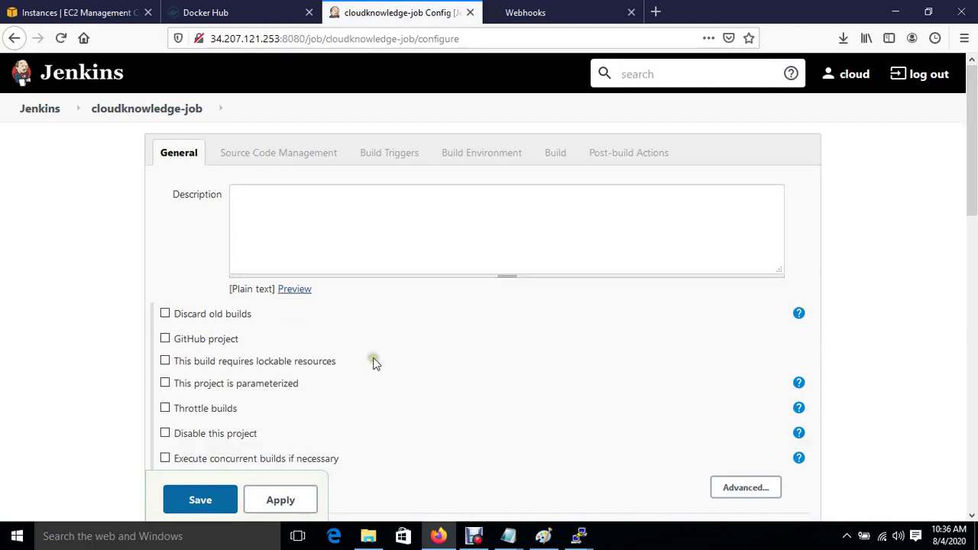
Use Git for source code, with the cloudknowledge repository's HTTPS clone URL from GitHub as the Repository URL.
scroll(373, 360, "down", 5)
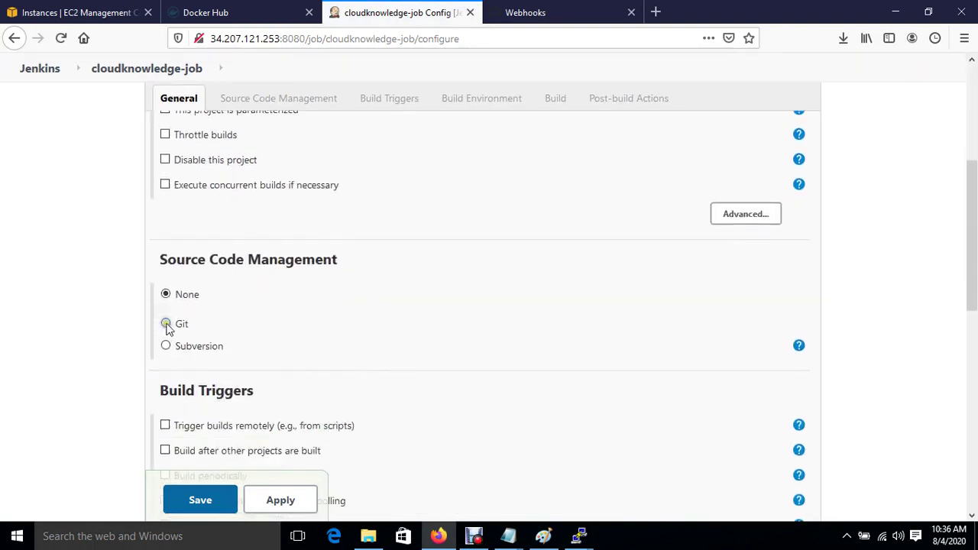
left_click(166, 323)
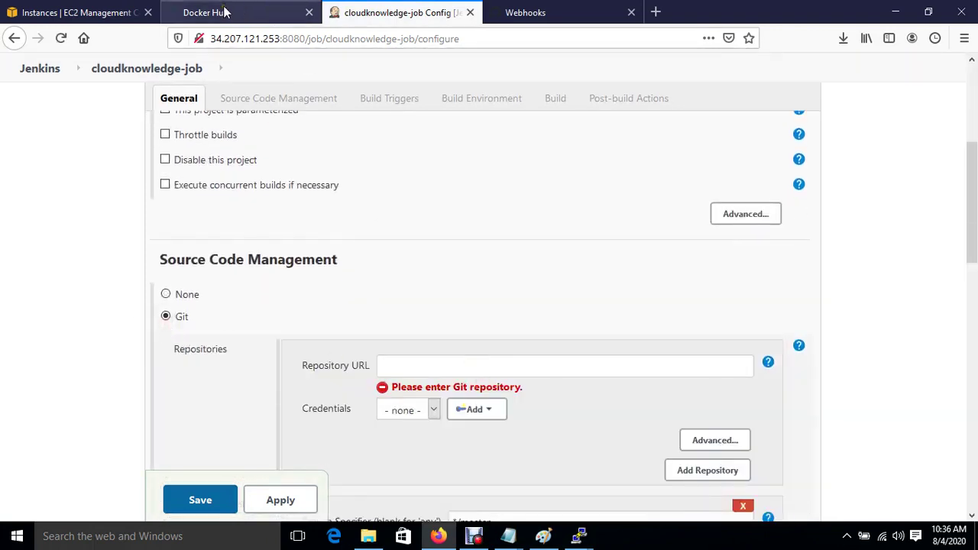
left_click(570, 15)
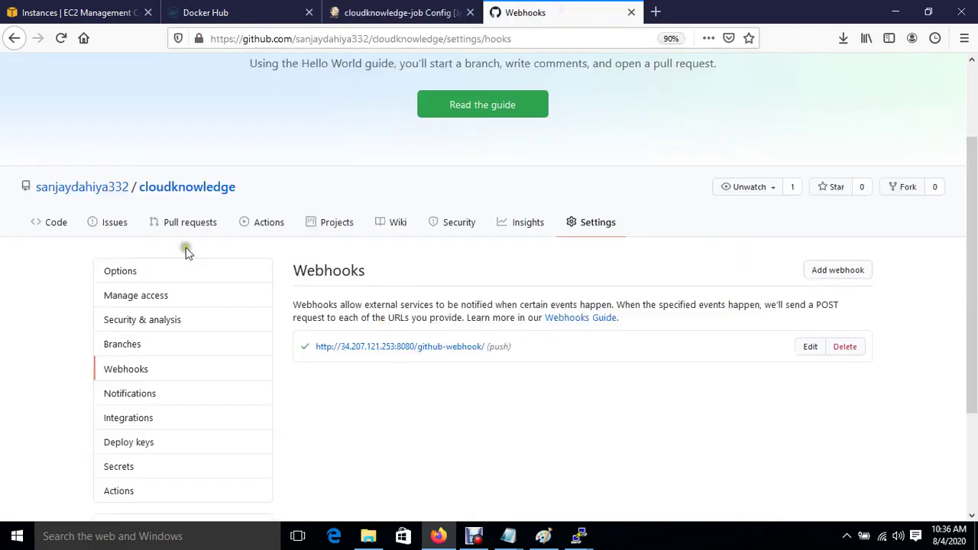
left_click(168, 189)
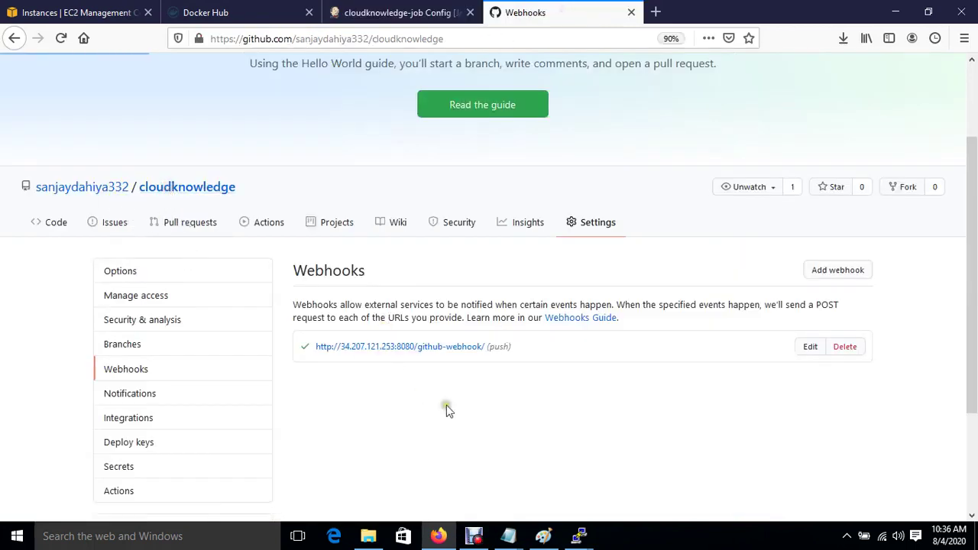
scroll(399, 408, "down", 3)
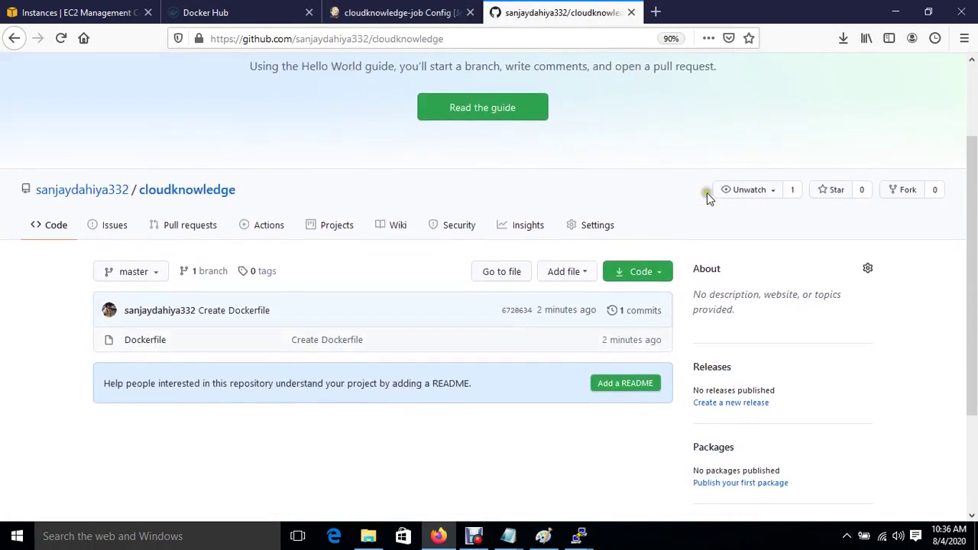
left_click(662, 274)
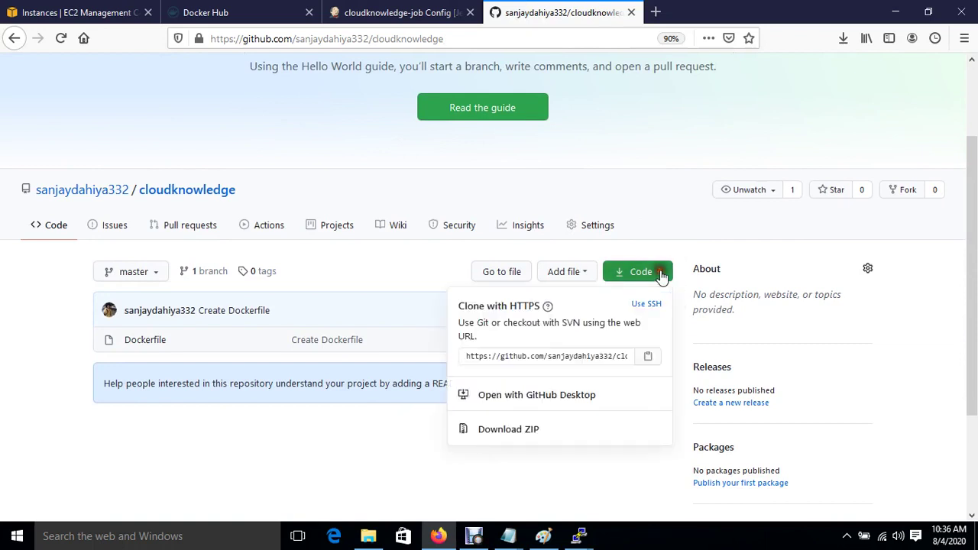
left_click(650, 359)
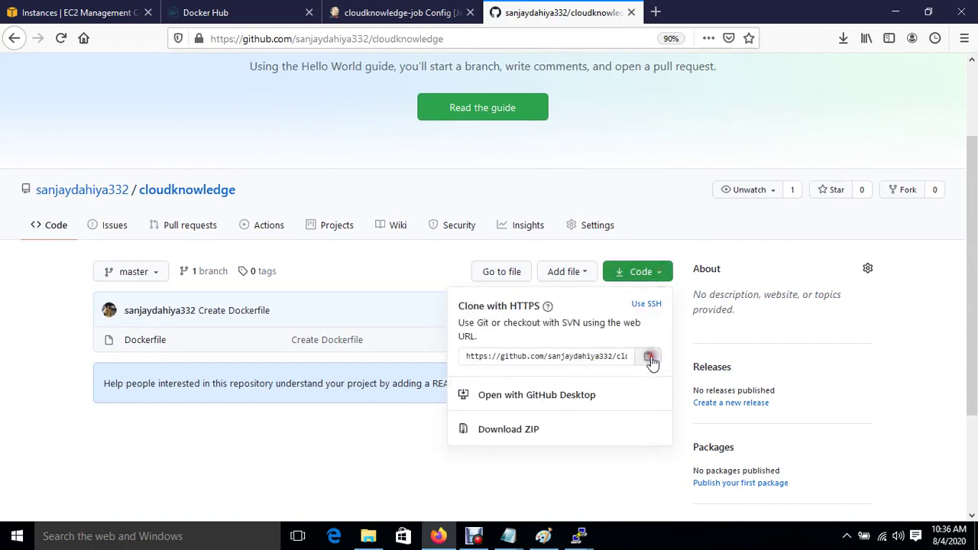
left_click(396, 8)
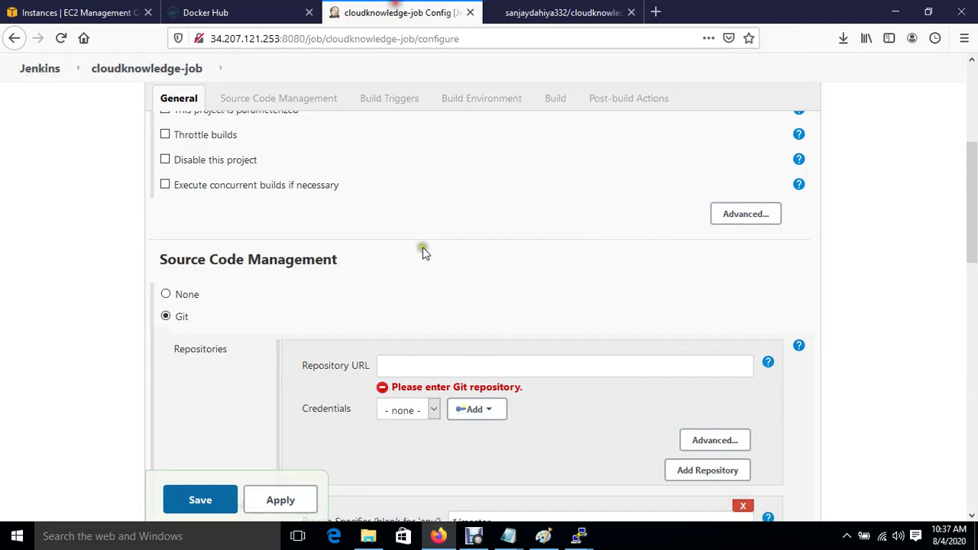
left_click(461, 366)
key("ctrl+v")
left_click(572, 425)
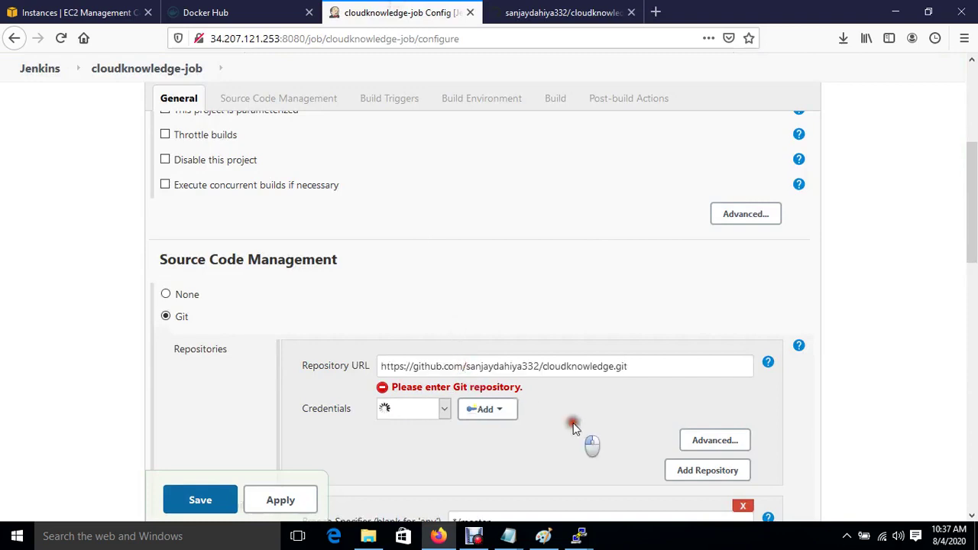
Add a 'Send files or execute commands over SSH' build step targeting the Jenkins SSH server.
scroll(575, 429, "down", 10)
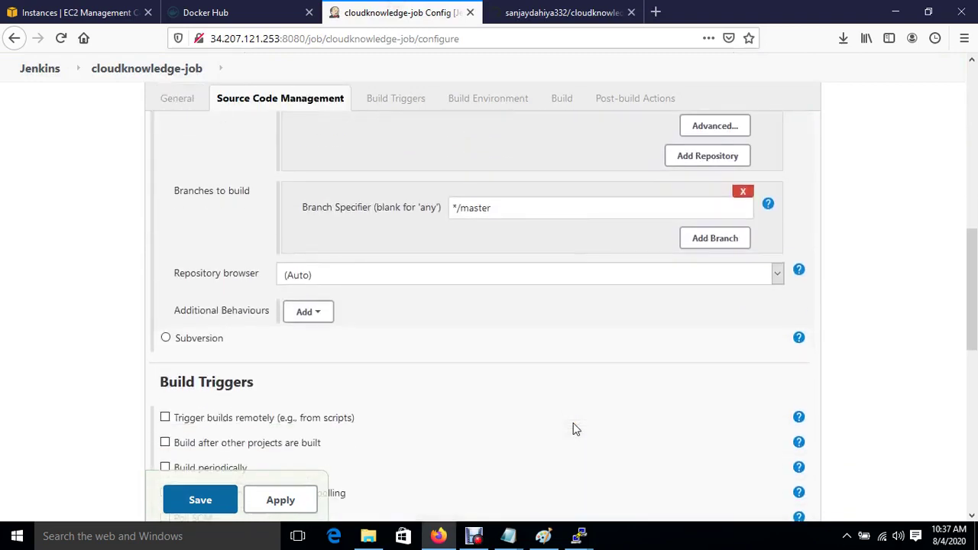
scroll(575, 429, "down", 8)
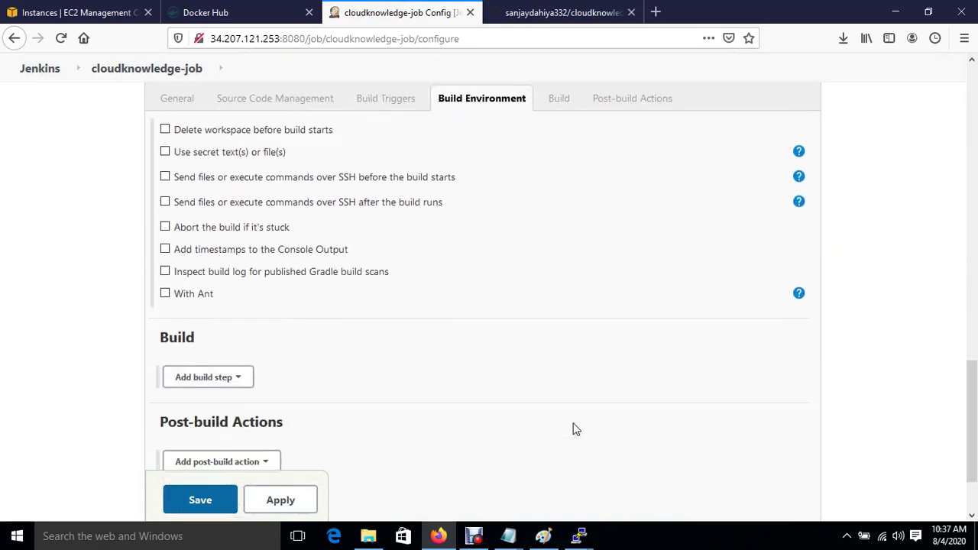
left_click(249, 287)
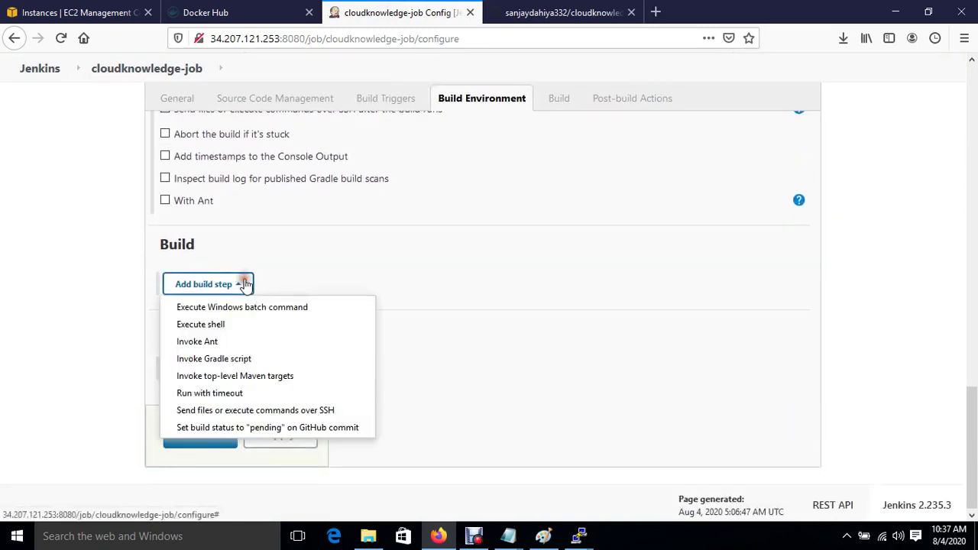
left_click(275, 411)
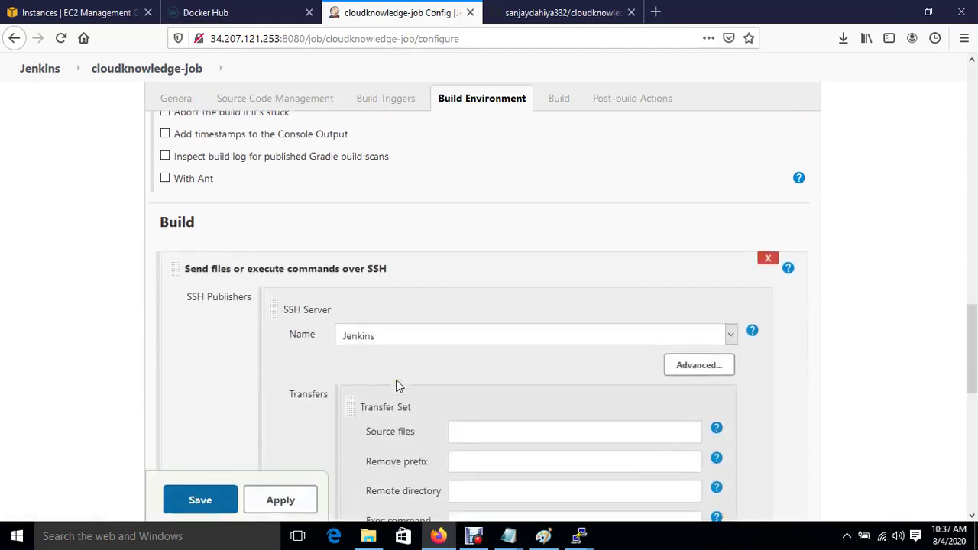
scroll(396, 386, "down", 3)
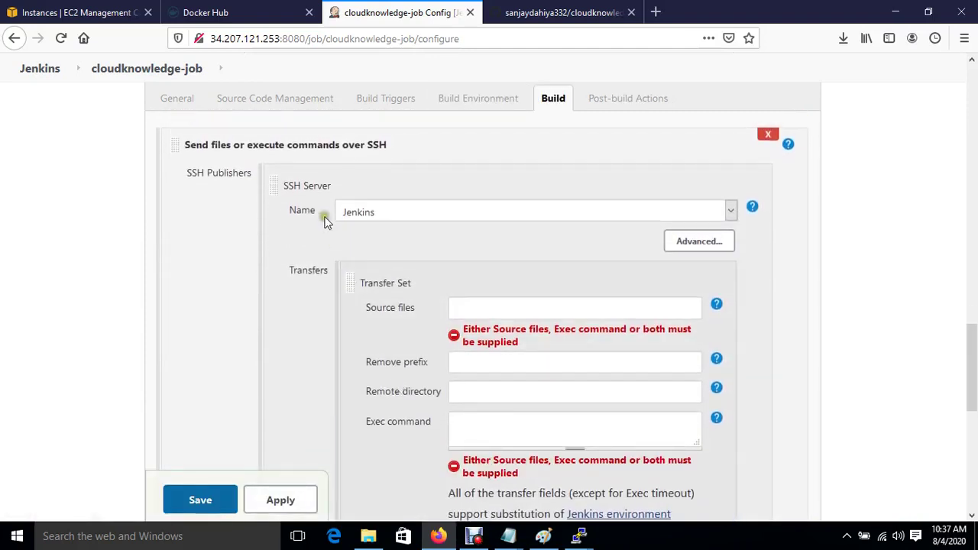
scroll(399, 245, "down", 1)
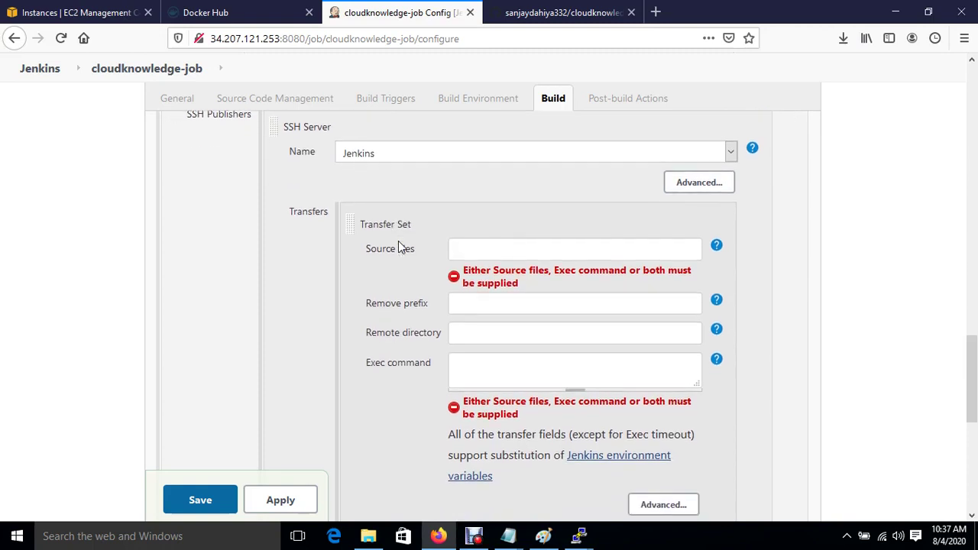
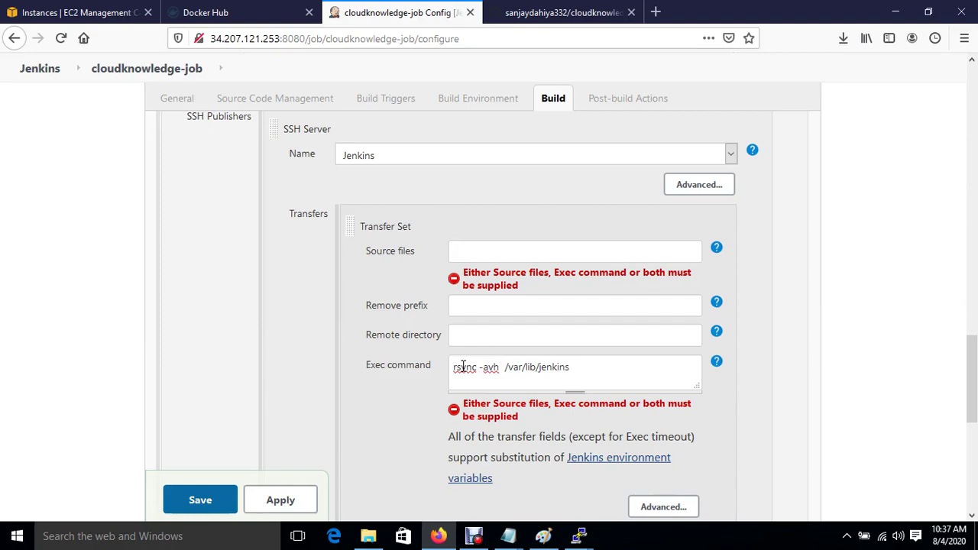
Restart the dropped PuTTY session to the Jenkins server and log in as ec2-user.
mouse_move(583, 539)
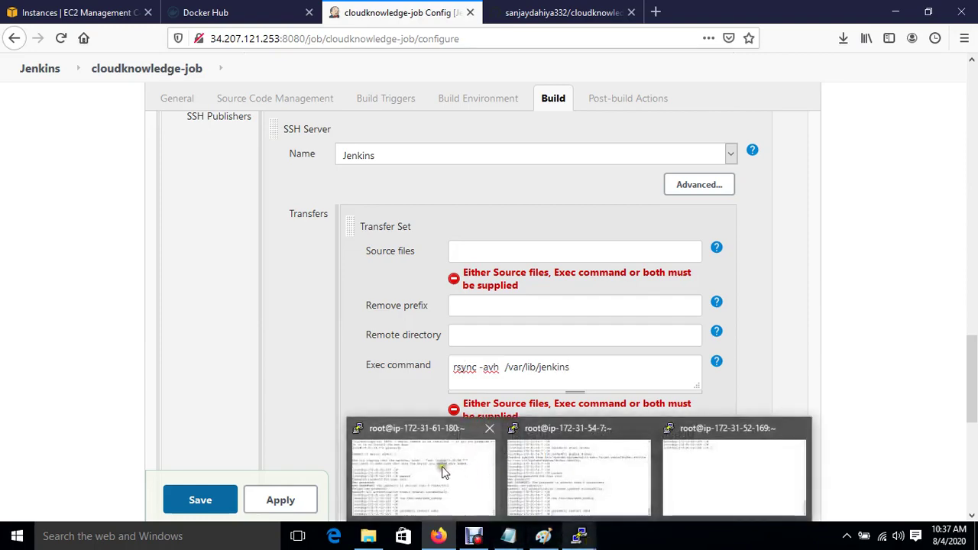
left_click(443, 471)
left_click(589, 317)
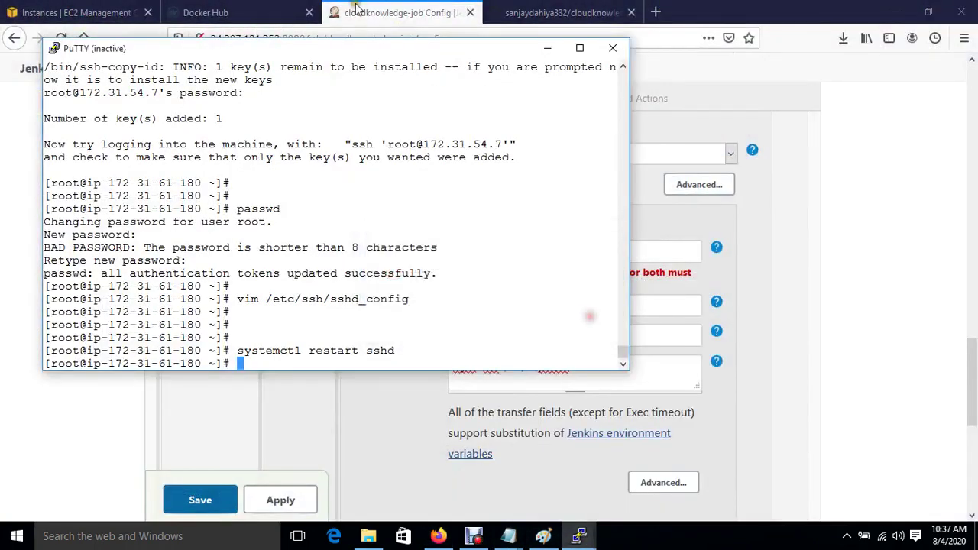
right_click(354, 49)
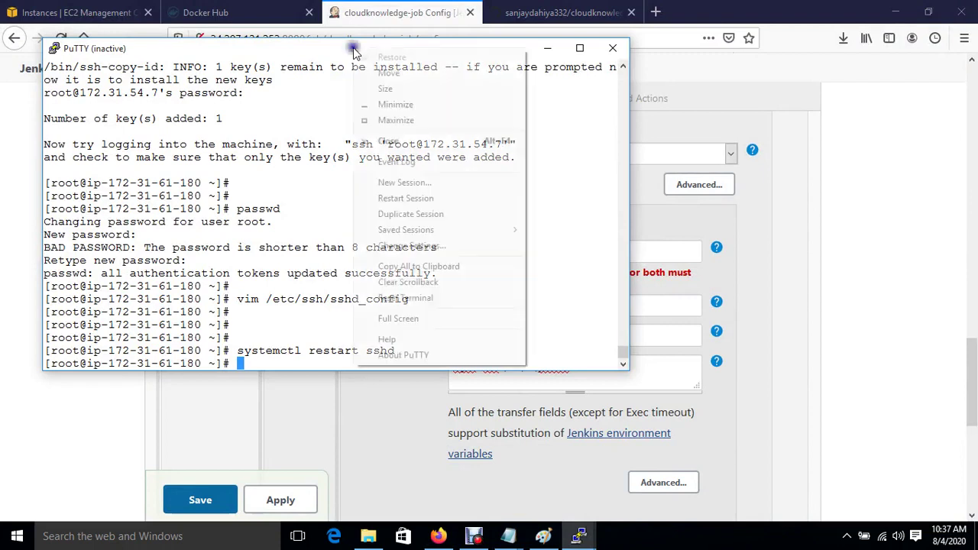
left_click(426, 200)
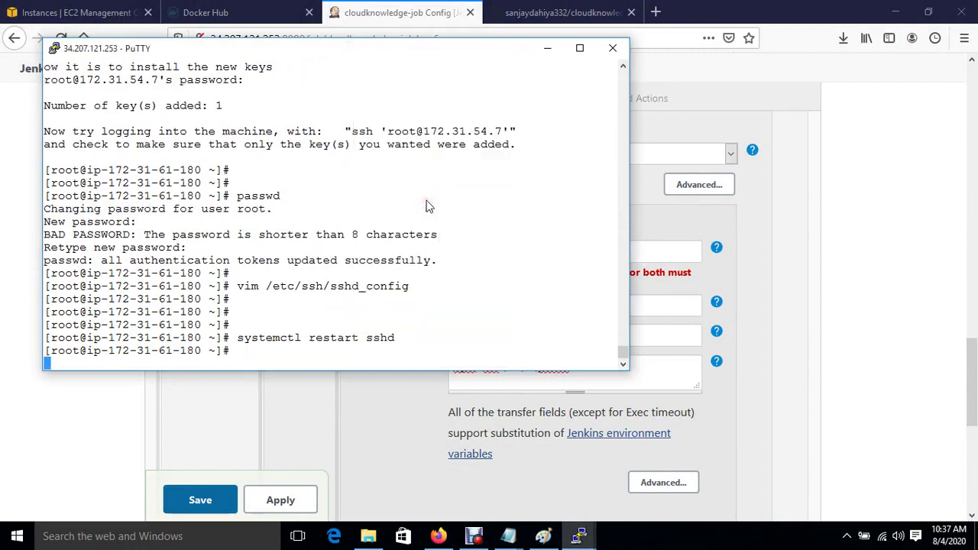
type("e")
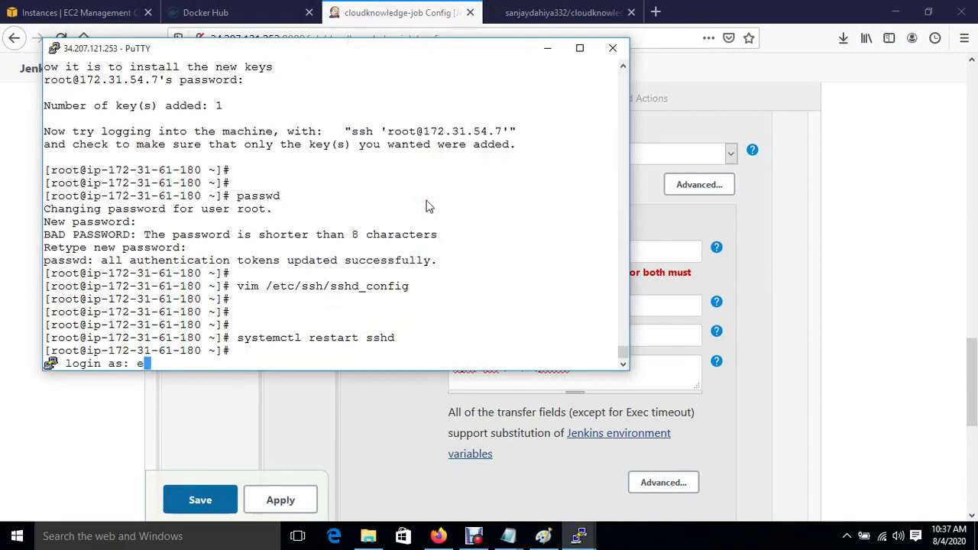
type("c2-user")
key("Return")
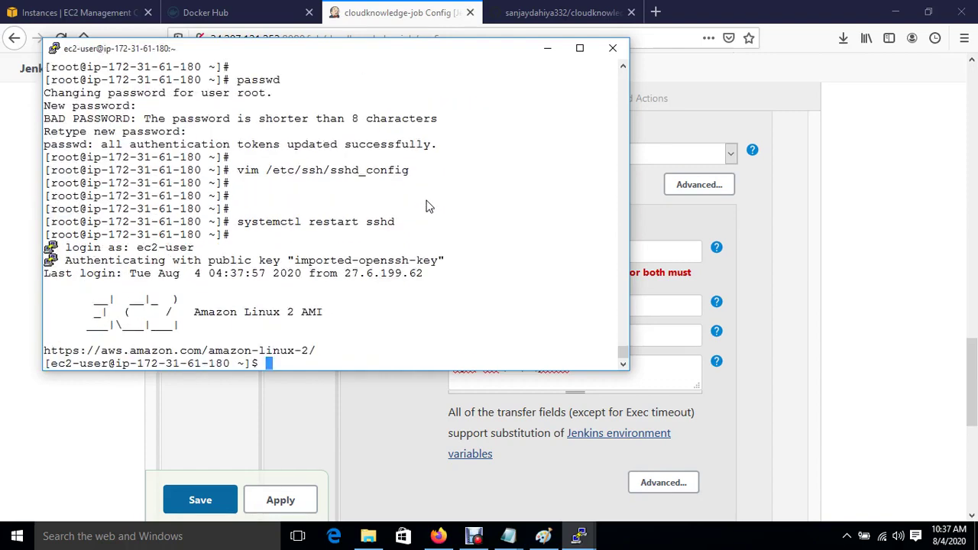
Become root with sudo su and su -, then clear the screen.
key("Return")
key("Return")
type("s")
type("sudo su")
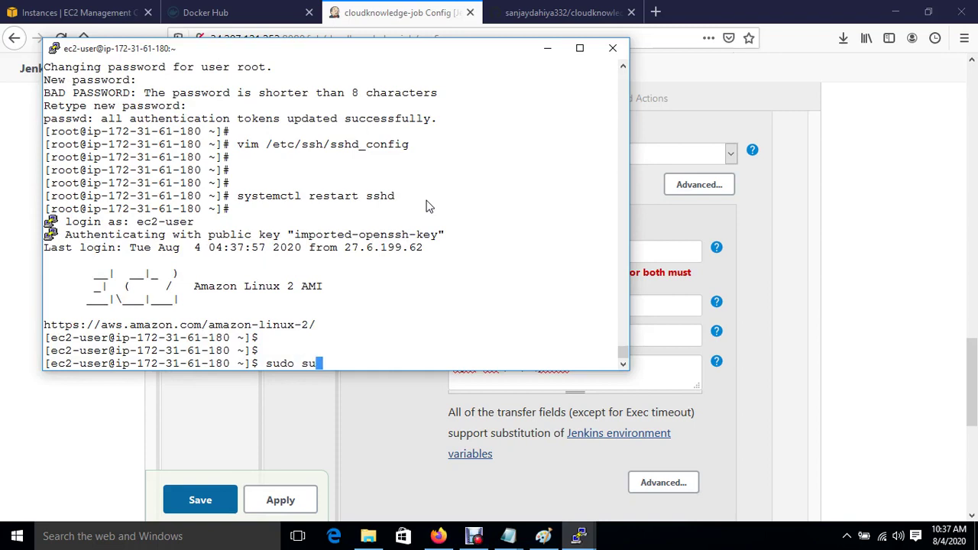
key("Return")
key("Return")
type("su -")
key("Return")
key("ctrl+l")
key("Return")
key("Return")
Change into /var/lib/jenkins/ and list the Jenkins home directory contents.
type("c")
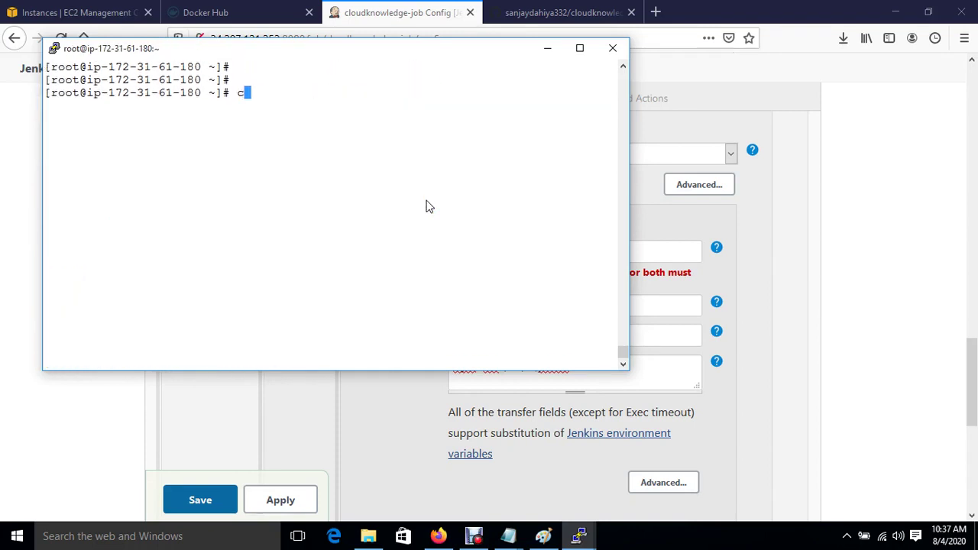
type("d /var/lib/jenkins/")
key("Return")
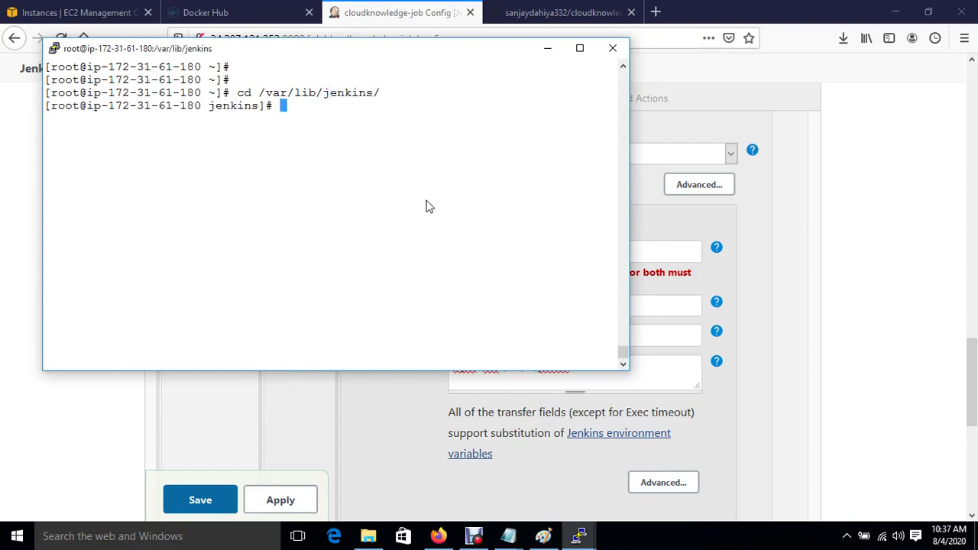
type("ls")
key("Return")
type("cd wo")
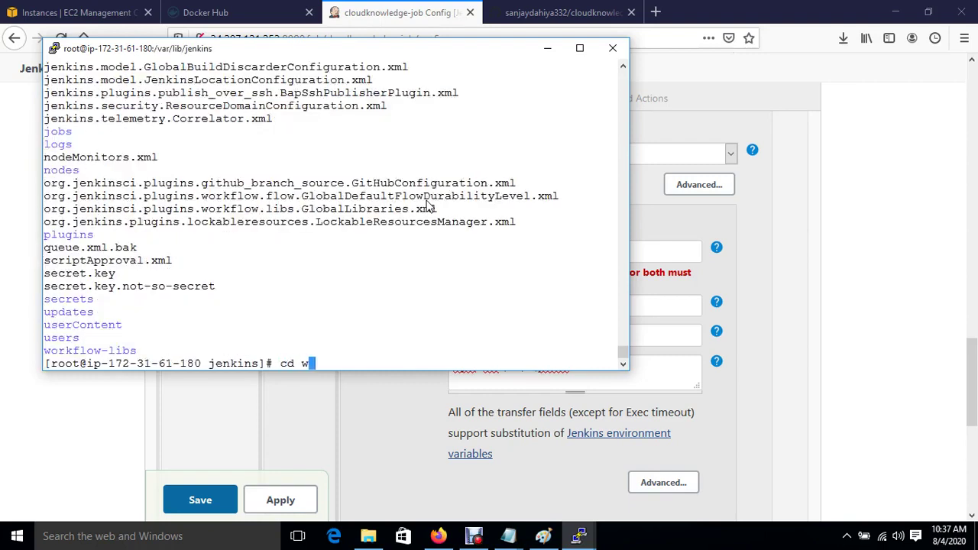
key("Tab")
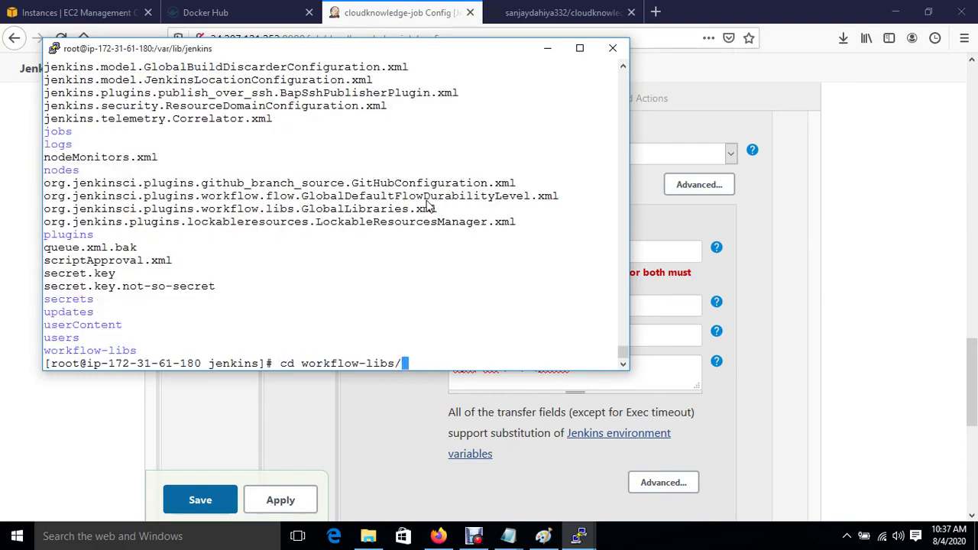
key("BackSpace")
key("BackSpace")
key("BackSpace")
key("BackSpace")
key("BackSpace")
key("BackSpace")
key("BackSpace")
key("BackSpace")
key("BackSpace")
key("BackSpace")
key("BackSpace")
key("BackSpace")
key("BackSpace")
key("BackSpace")
key("BackSpace")
key("BackSpace")
key("BackSpace")
left_click(609, 382)
Append /workspace/cloudknowledge-job/Dockerfile root@ to the rsync command and copy Ansible's private IP 172.31.54.7.
left_click(579, 361)
type("/")
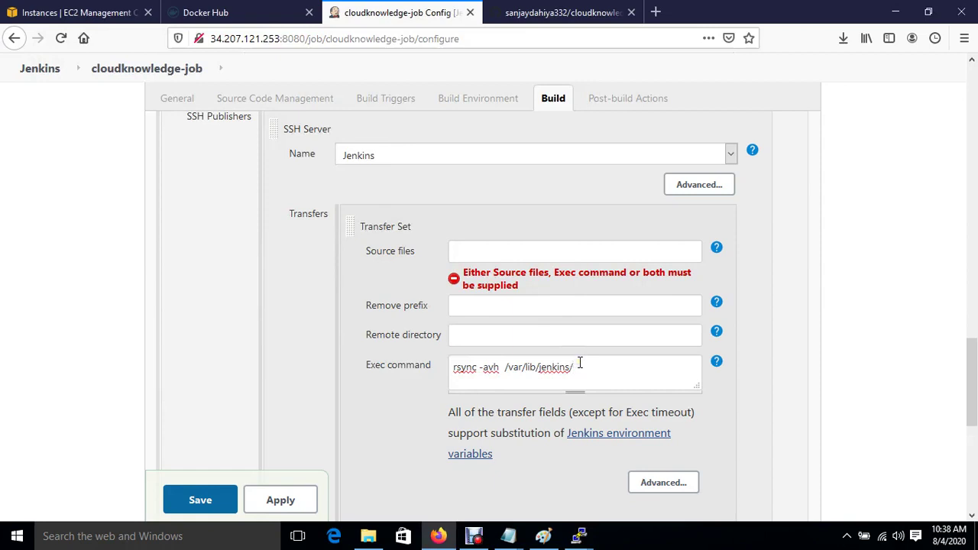
type("workspace/cloud")
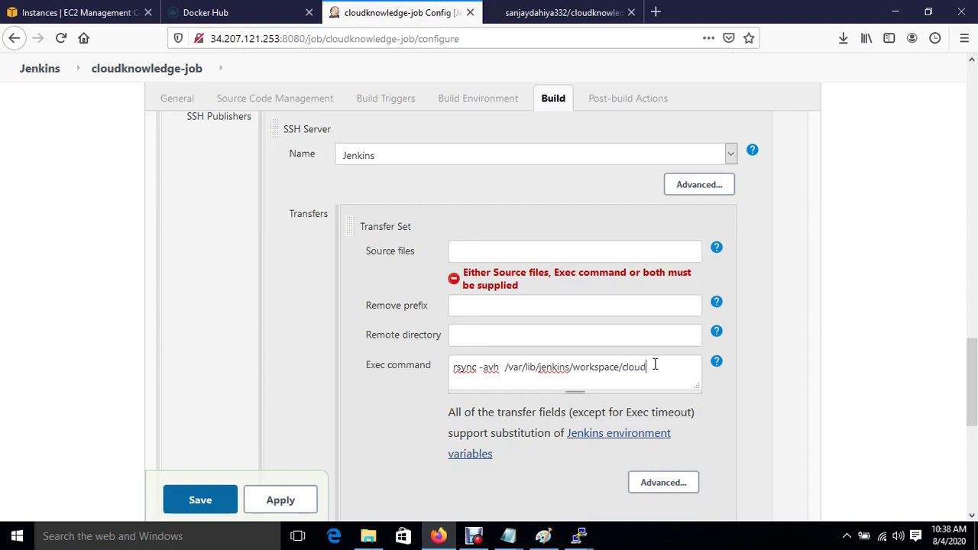
type("knowledge-job")
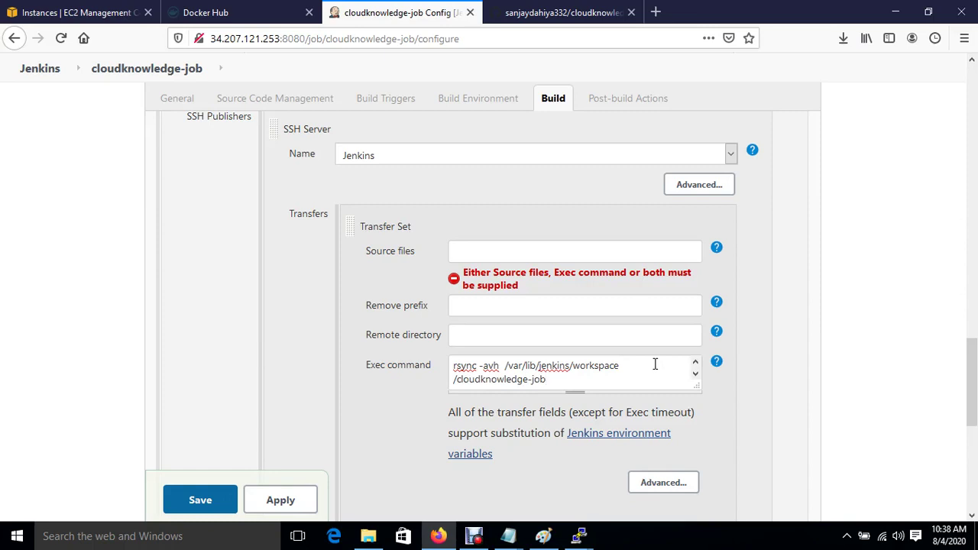
type("/Dockerfile  ")
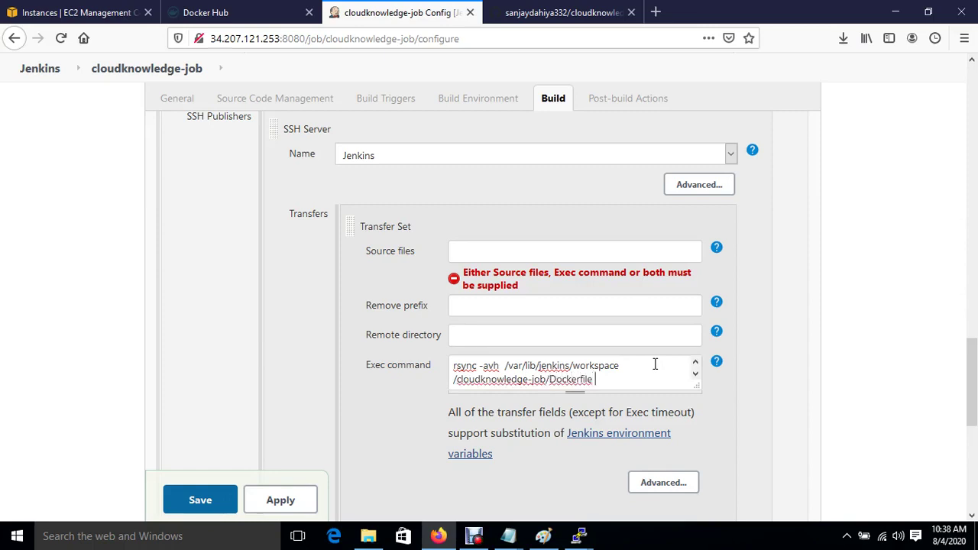
type("root@")
left_click(49, 12)
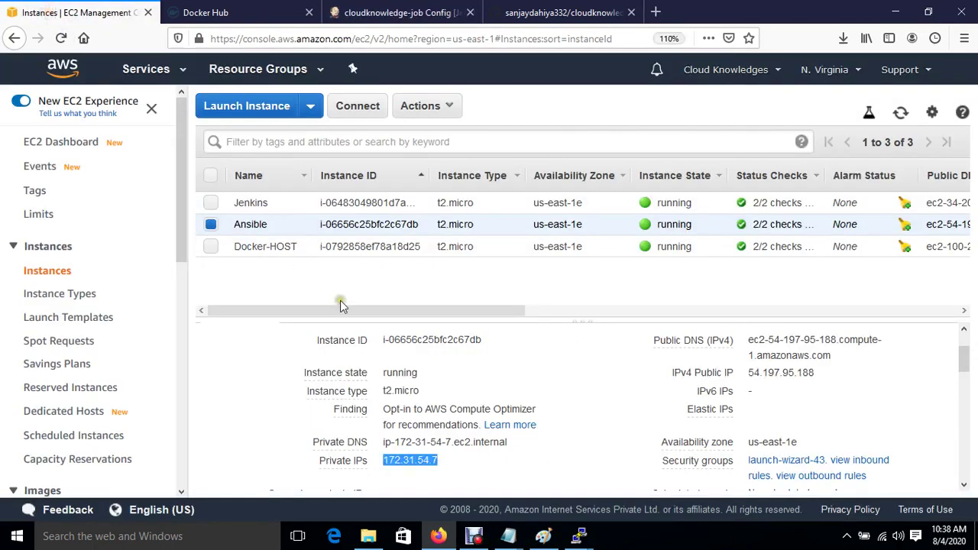
left_click(450, 464)
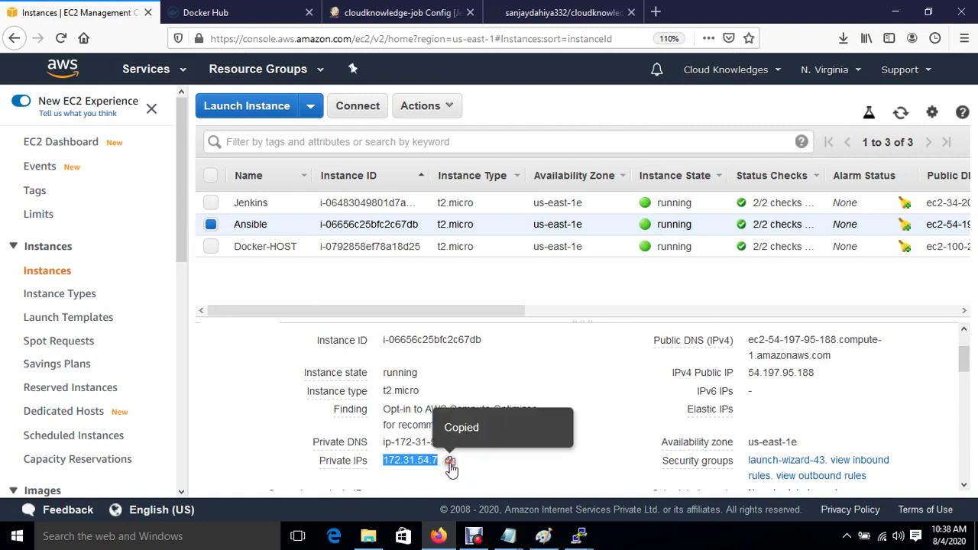
left_click(398, 12)
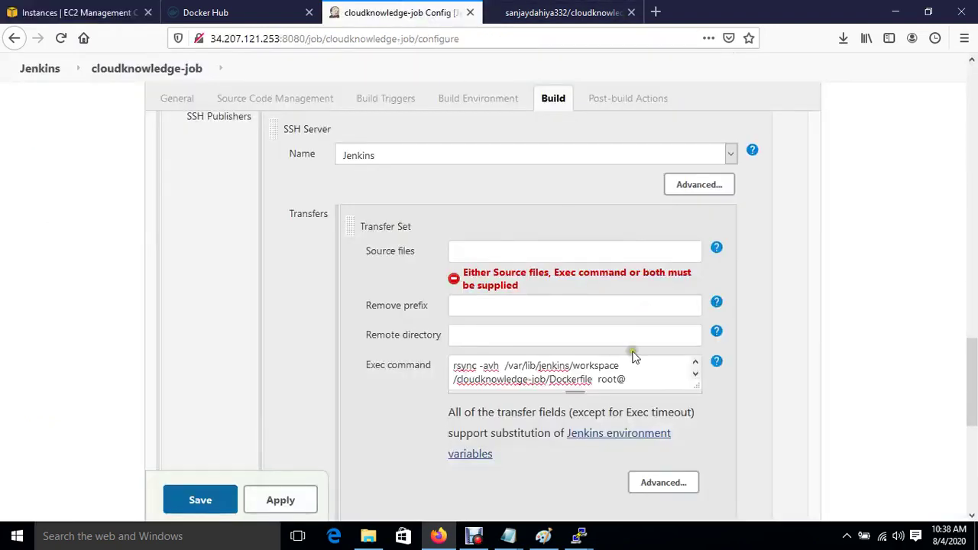
key("ctrl+v")
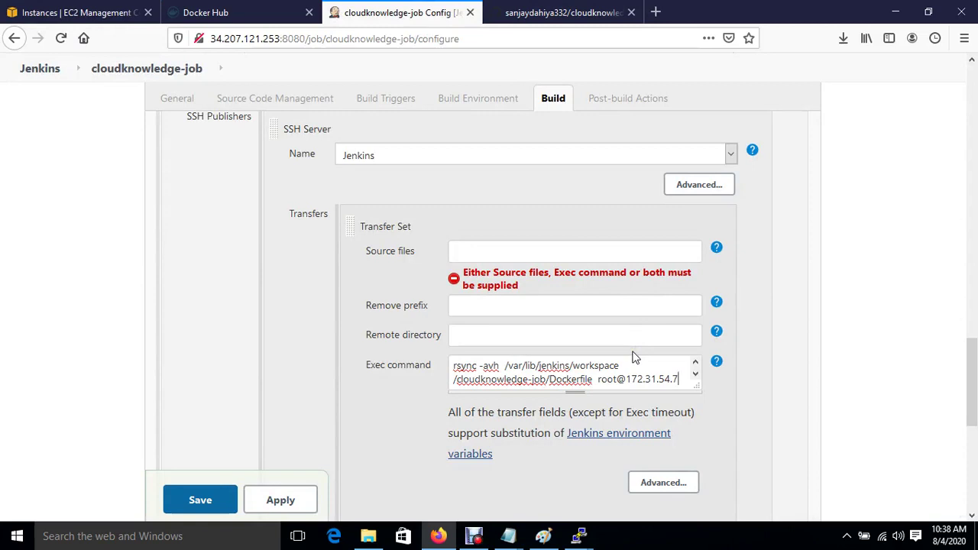
type("/opt")
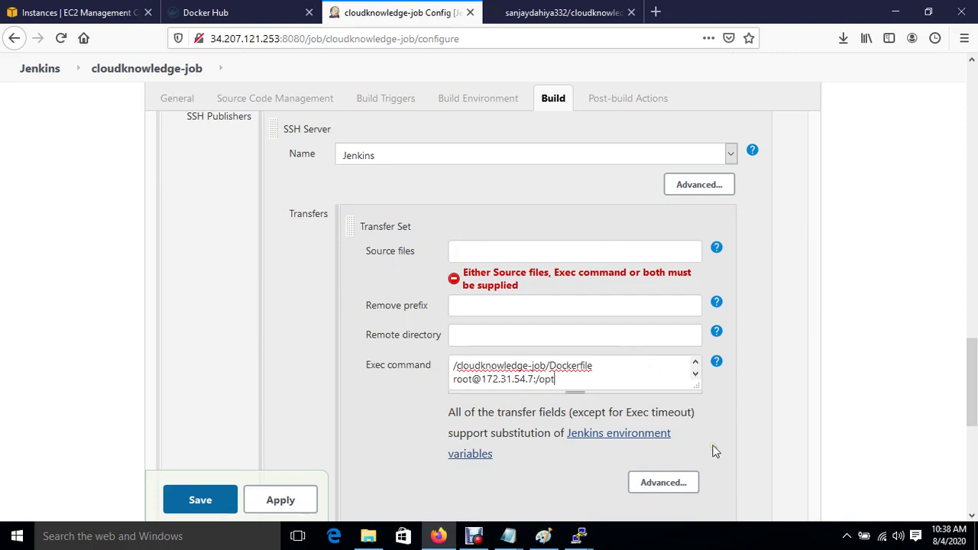
scroll(711, 449, "down", 2)
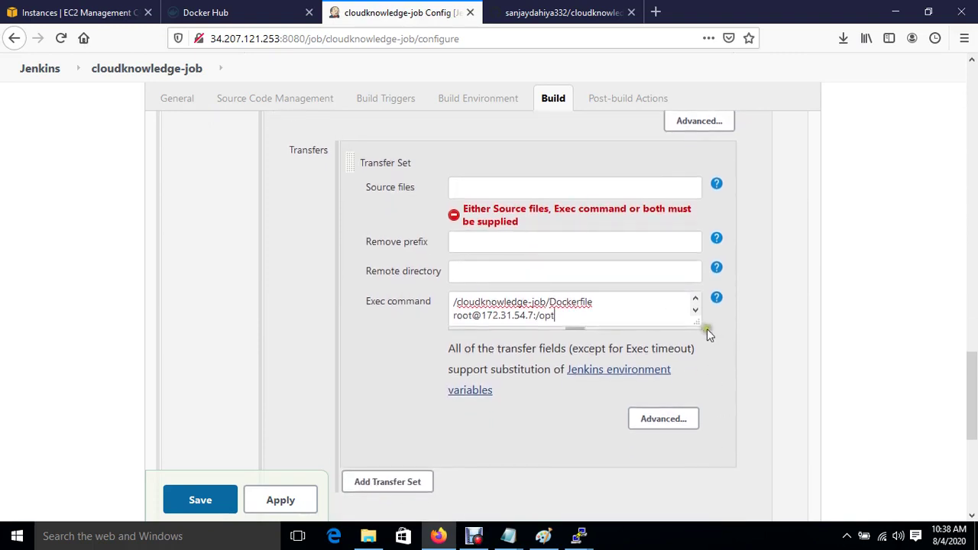
left_click_drag(697, 321, 905, 325)
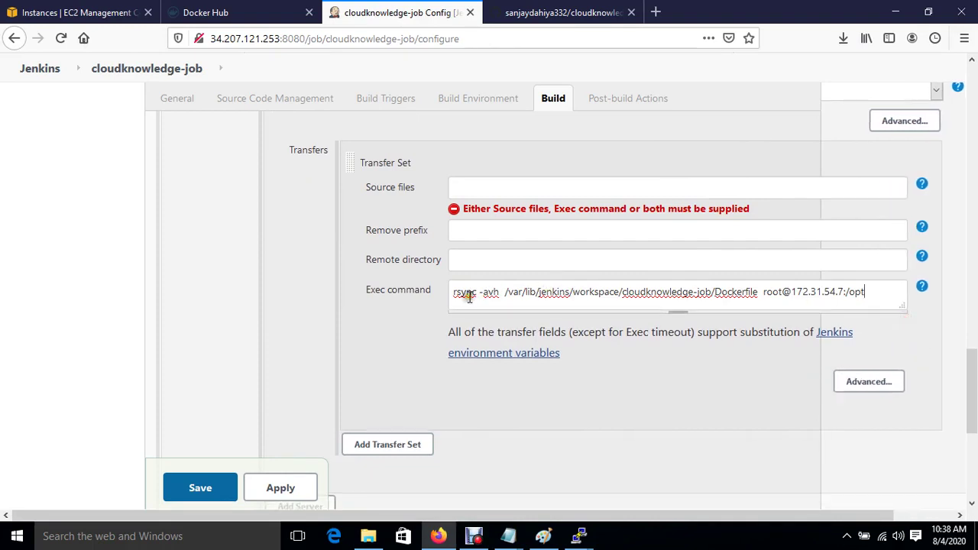
scroll(591, 389, "down", 5)
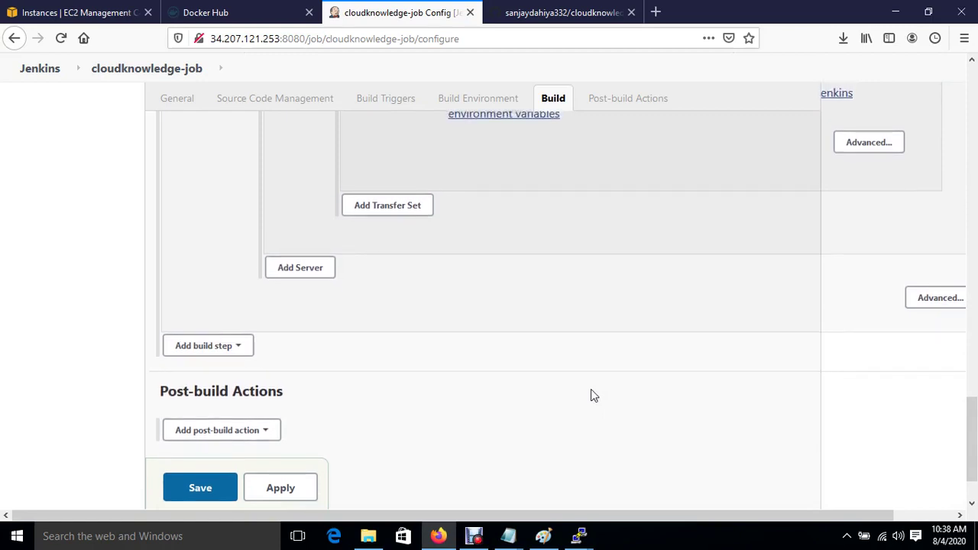
Add a send-files-over-SSH build step targeting the Ansible server.
left_click(227, 348)
left_click(256, 477)
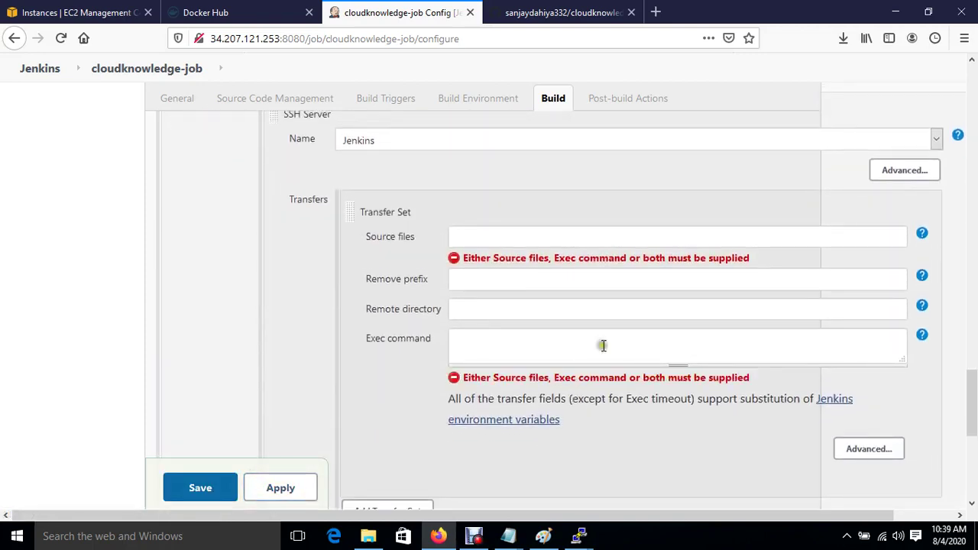
left_click(855, 137)
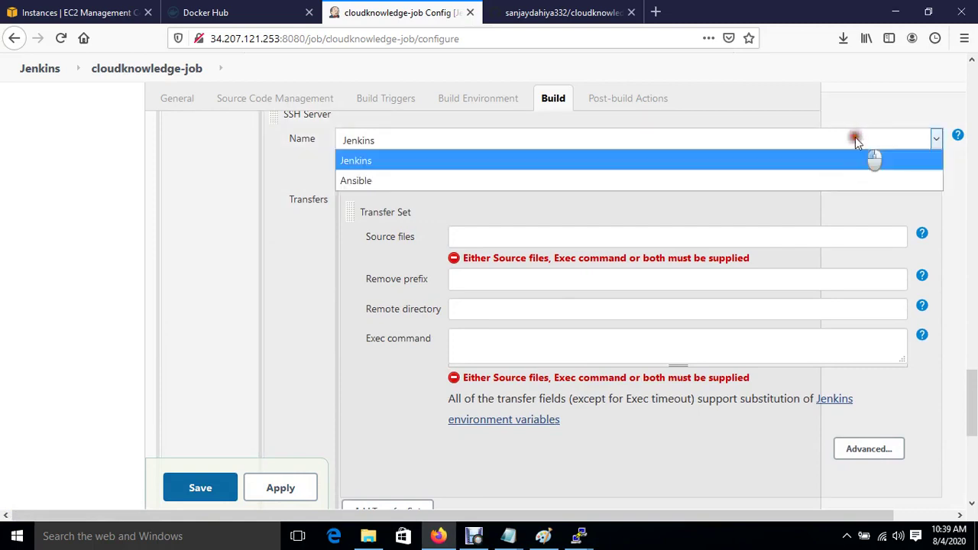
left_click(379, 181)
Enter exec lines cd /opt and docker image build -t $JOB_NAME:v1.$BUILD.
left_click(484, 345)
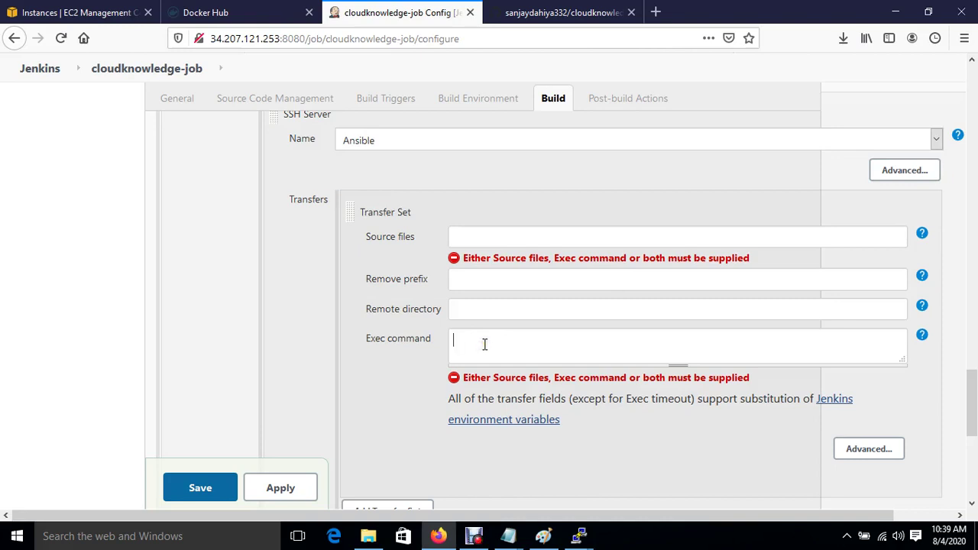
type("cd /opt")
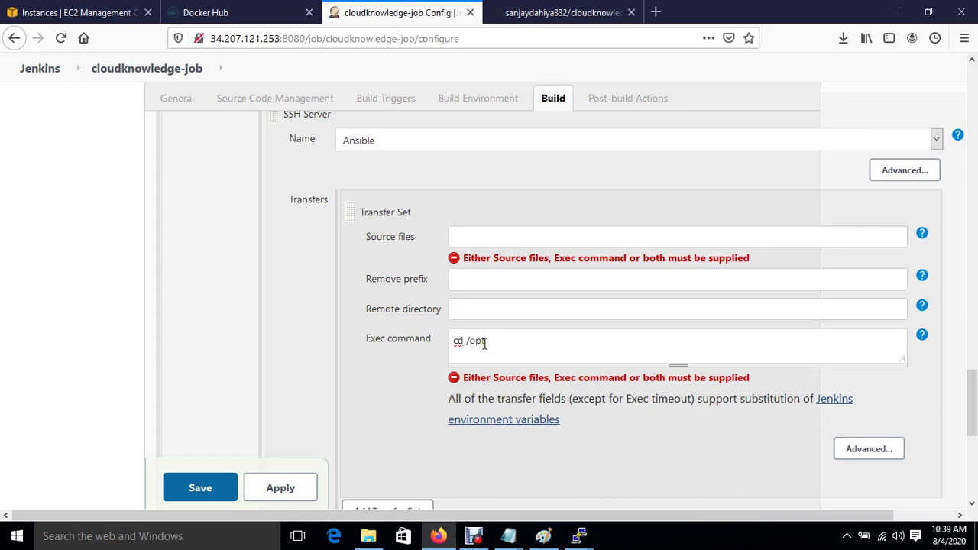
key("Return")
type("dock")
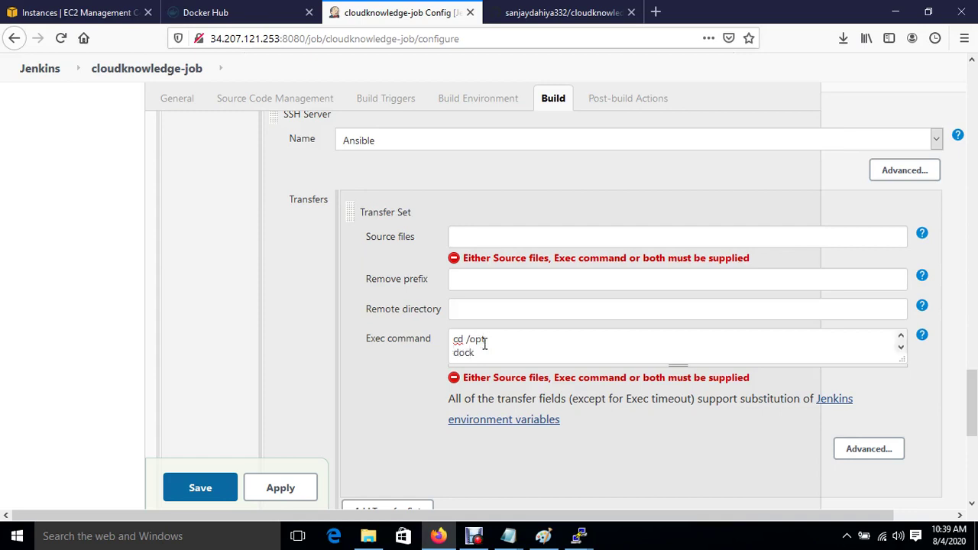
type("er image build -t  $JOB")
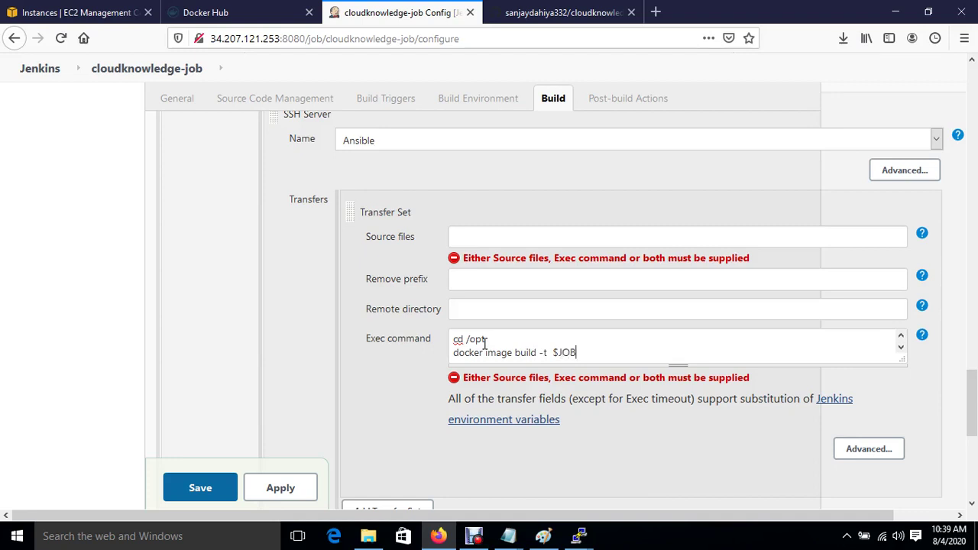
type("_NAME:v1.$BUILD")
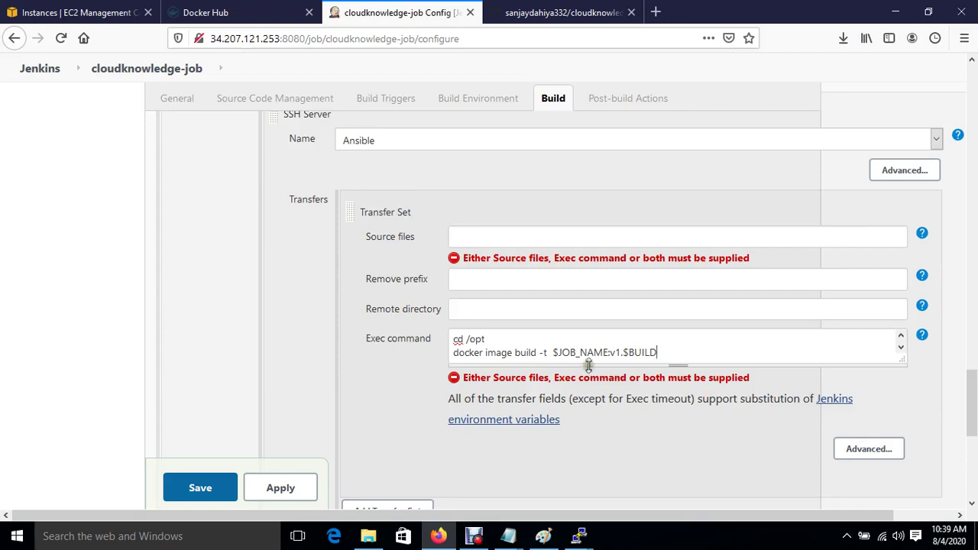
Google 'jenkins variables list' in a new tab, then return to the job configuration.
left_click(659, 10)
type("goo")
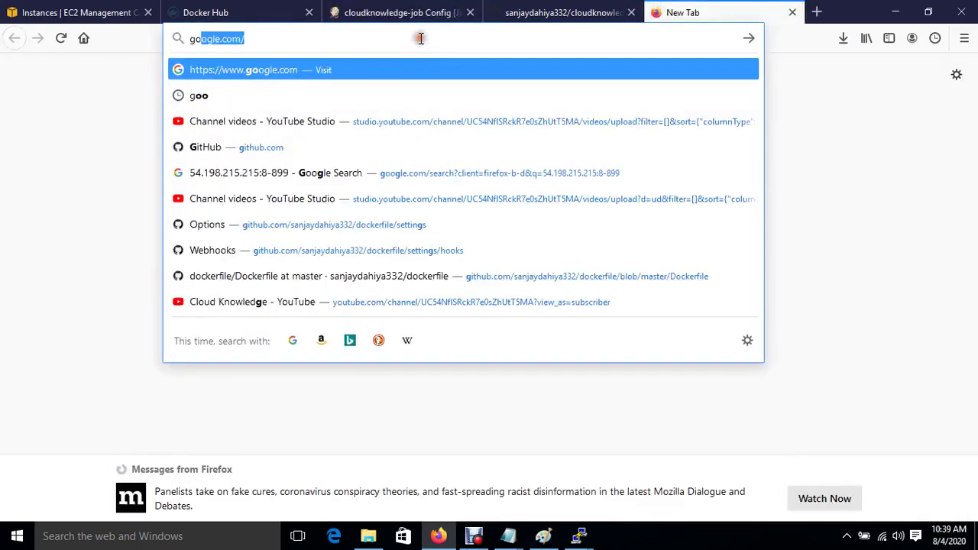
key("Return")
type("jen")
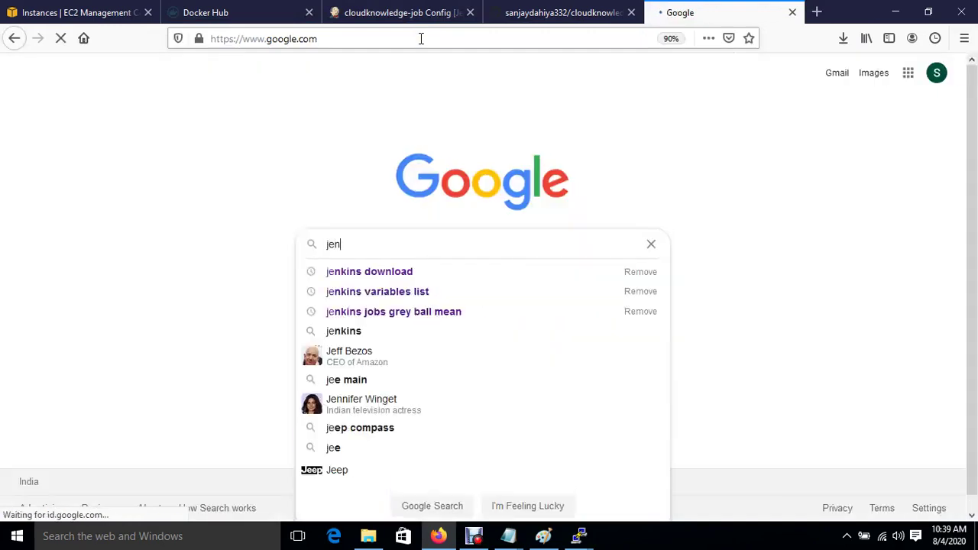
type("kins")
key("Down")
key("Down")
key("Return")
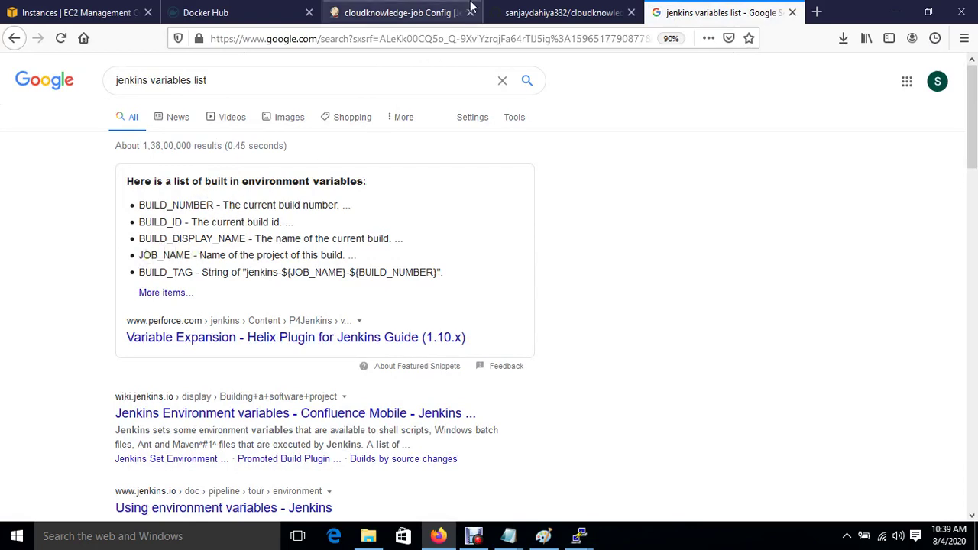
left_click(441, 13)
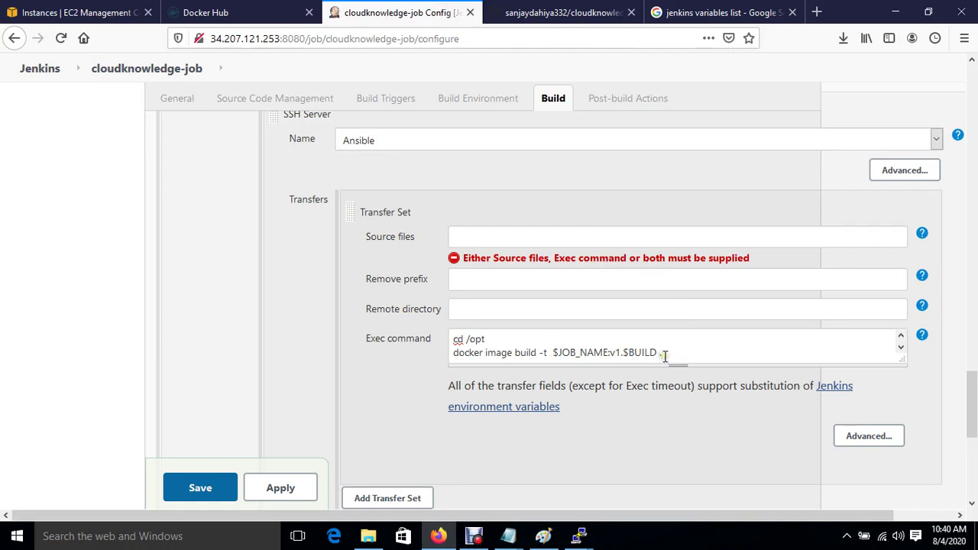
Add a blank third line after the build command and enlarge the exec command box.
key("Return")
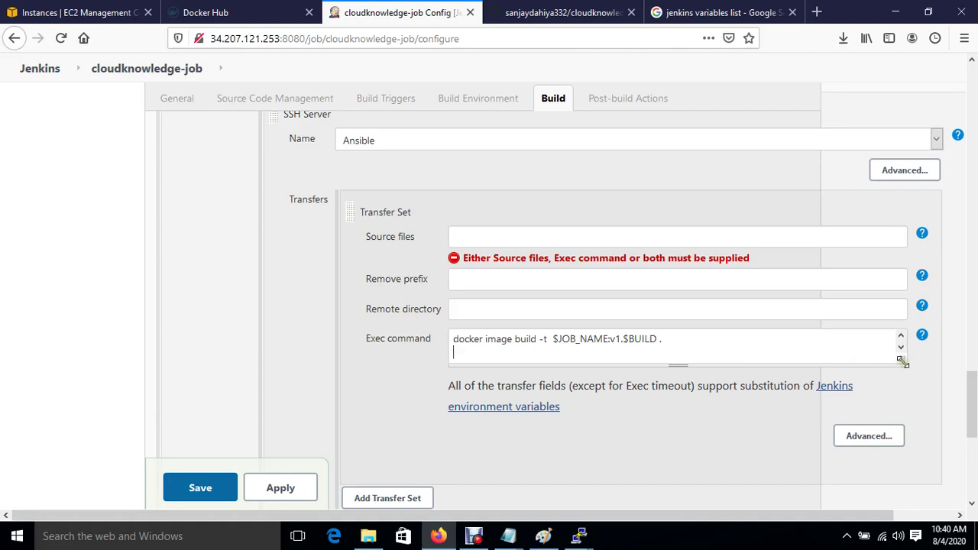
left_click_drag(902, 365, 933, 451)
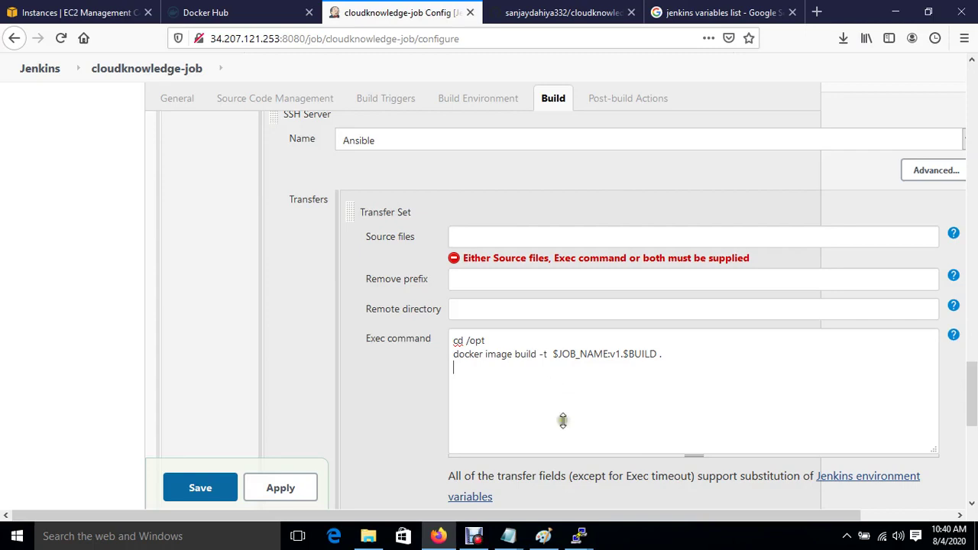
mouse_move(508, 537)
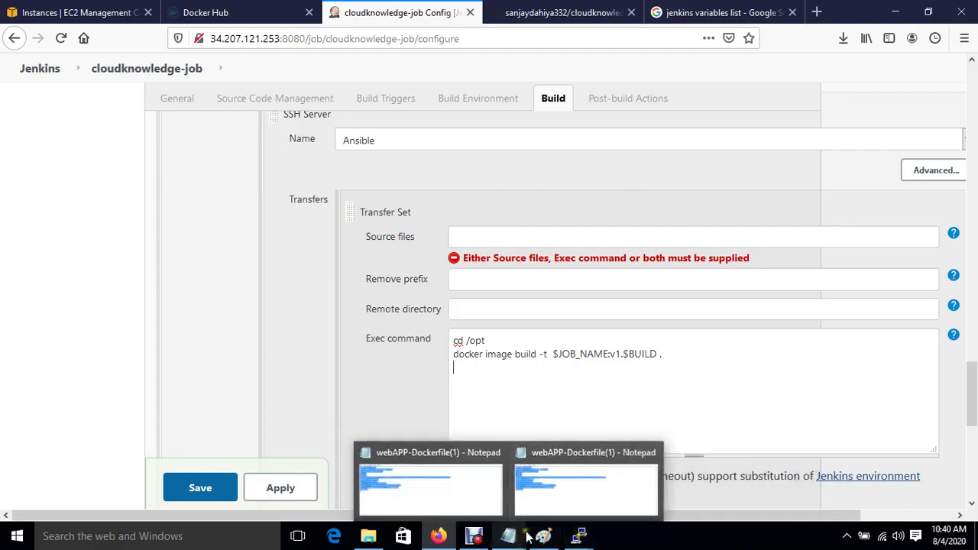
left_click(543, 536)
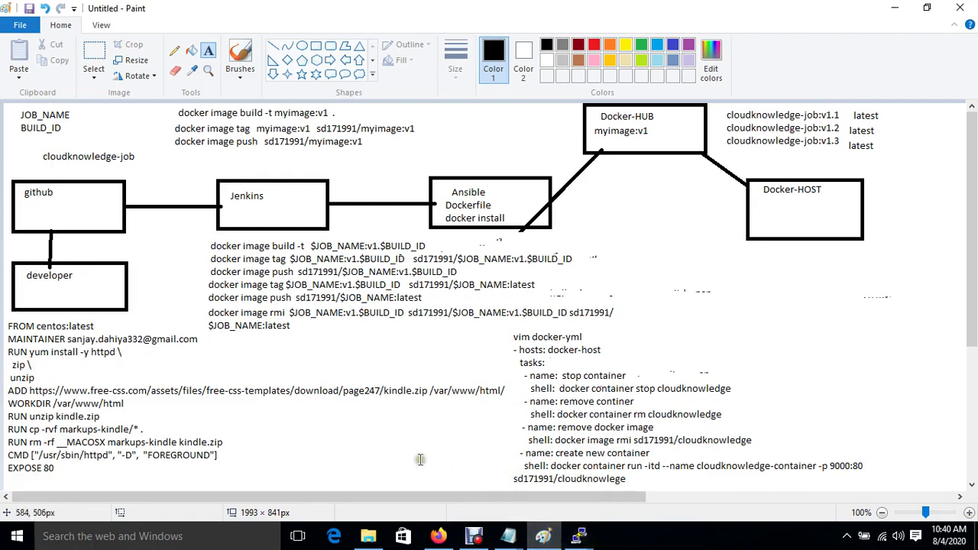
left_click(438, 536)
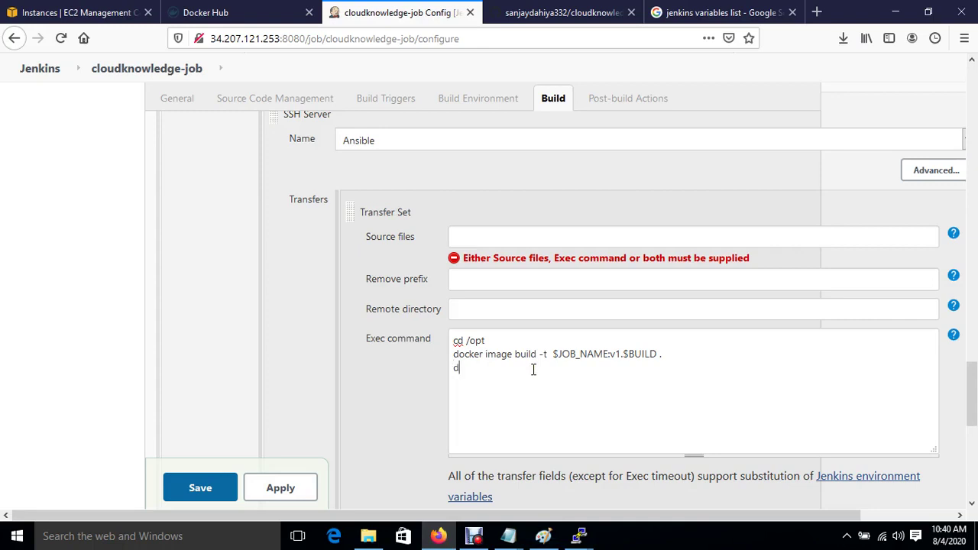
Add docker image tag lines tagging $JOB_NAME:v1.$BUILD for Docker Hub as :v1.$BUILD_ID and :latest.
key("Return")
type("docker image tag  $JOB_NAME:v1")
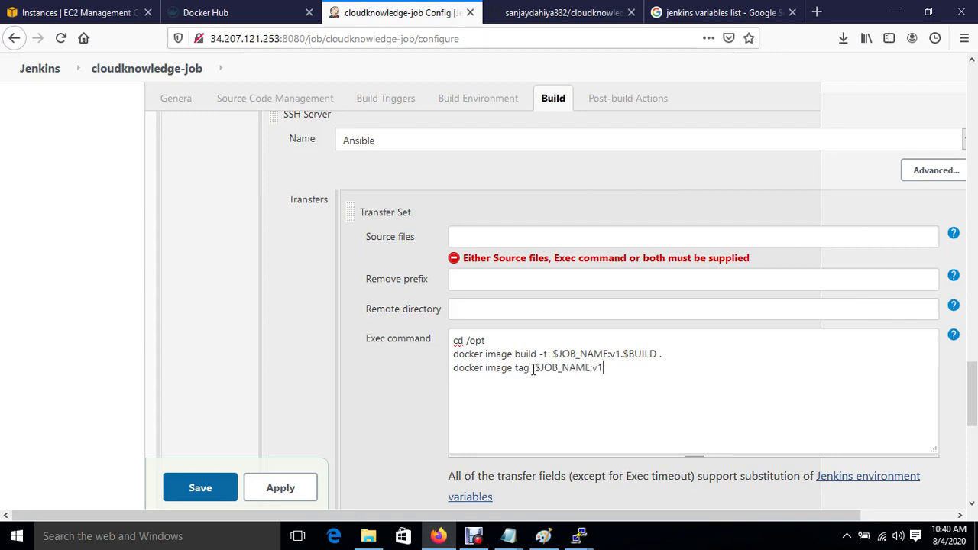
type(".$BUILD sd171991/$JOB")
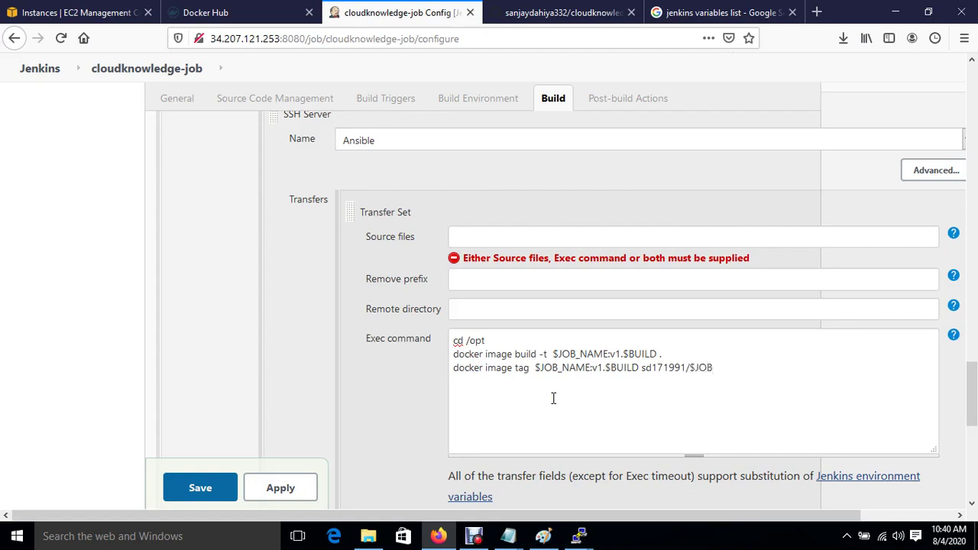
type("_NAME:v1.$B")
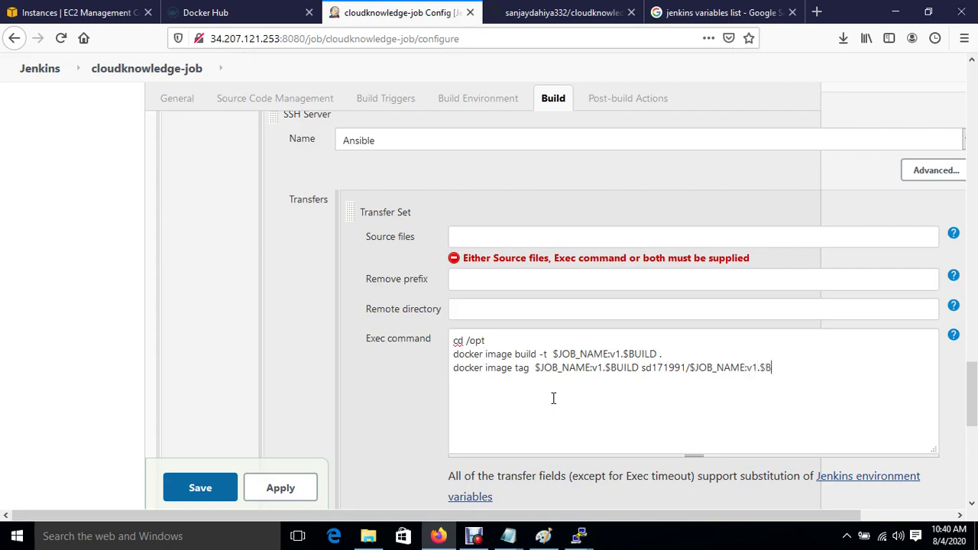
type("UILD_ID")
key("Return")
type("doc")
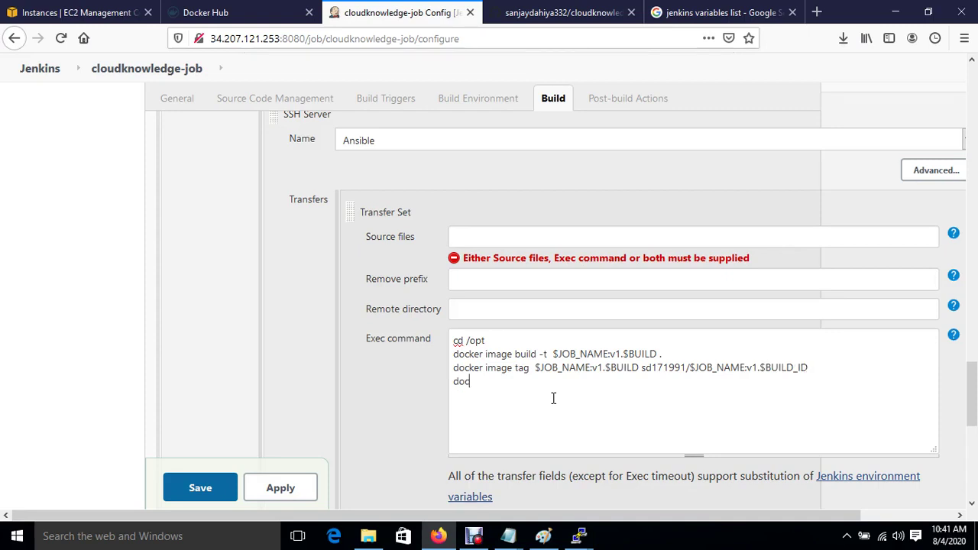
type("ker image")
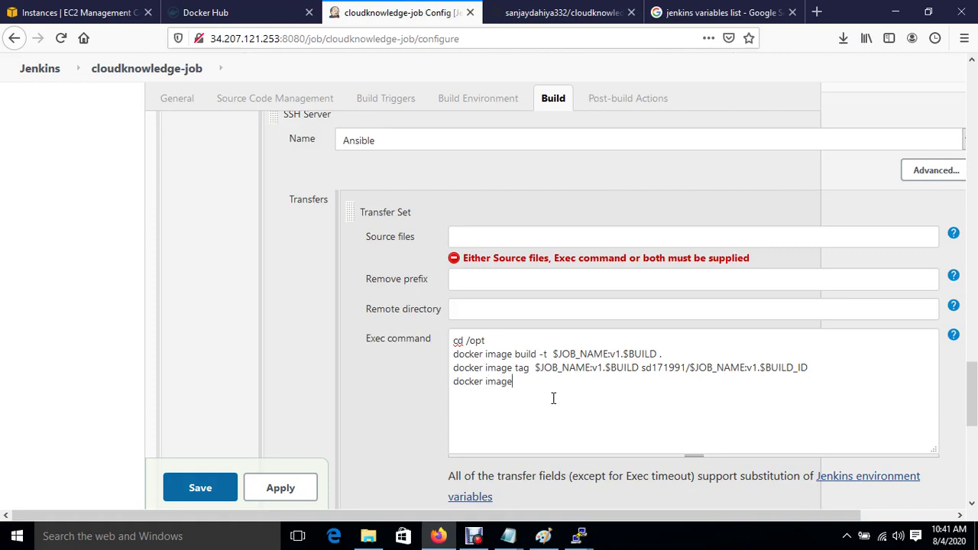
type("$JOB_NAME:v1")
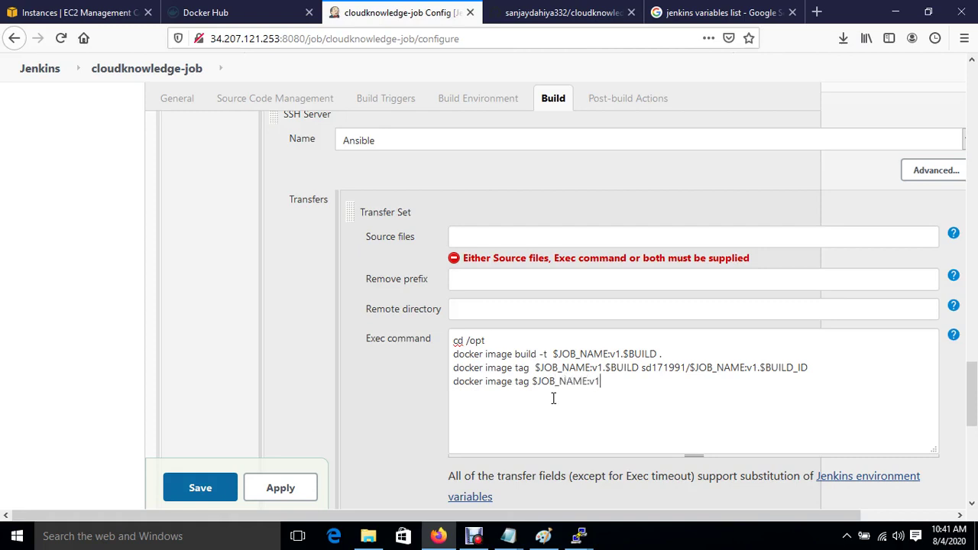
type(".$BUILD  sd171991/$JOB")
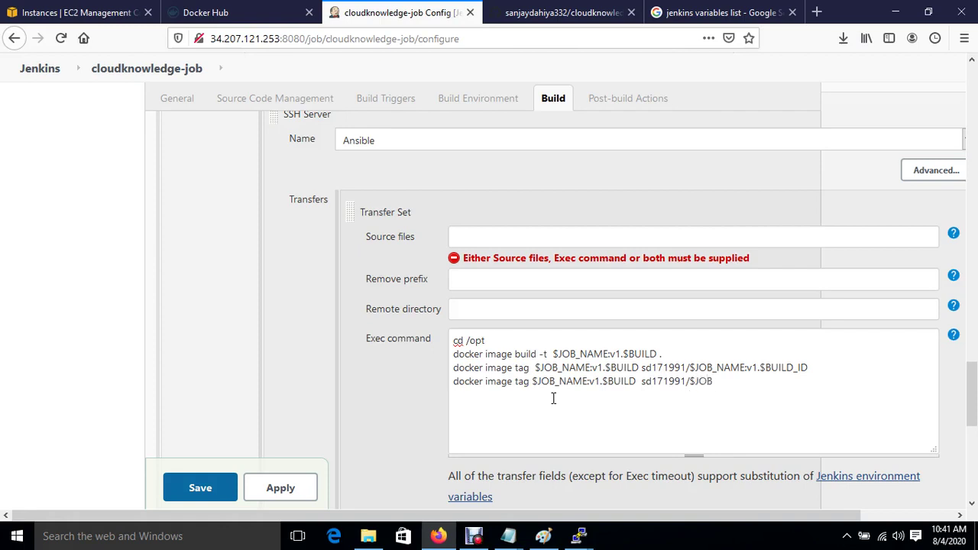
type("_NAME:latest")
Add docker image push lines for the Docker Hub $JOB_NAME:v1.$BUILD and $JOB_NAME:latest tags.
left_click(554, 398)
type("docker i")
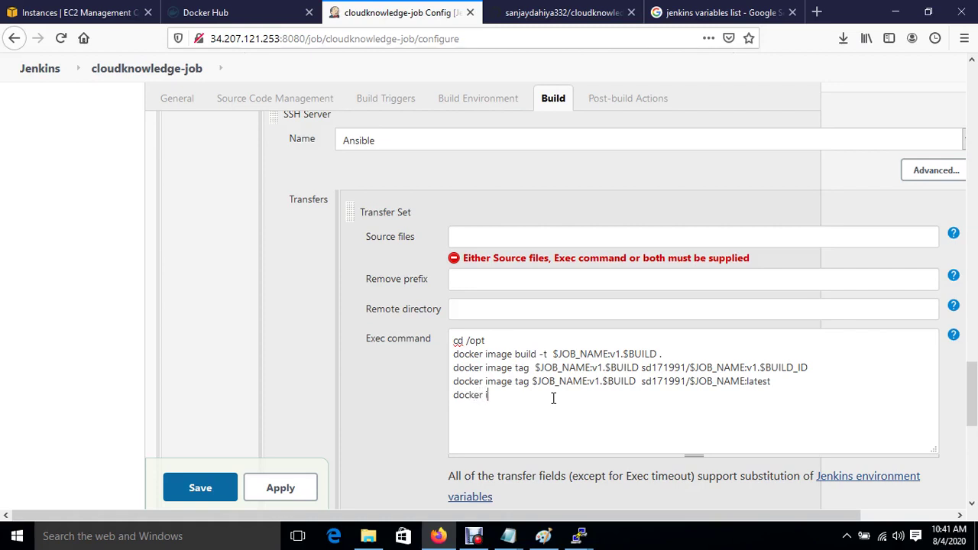
type("mage push sd171991/")
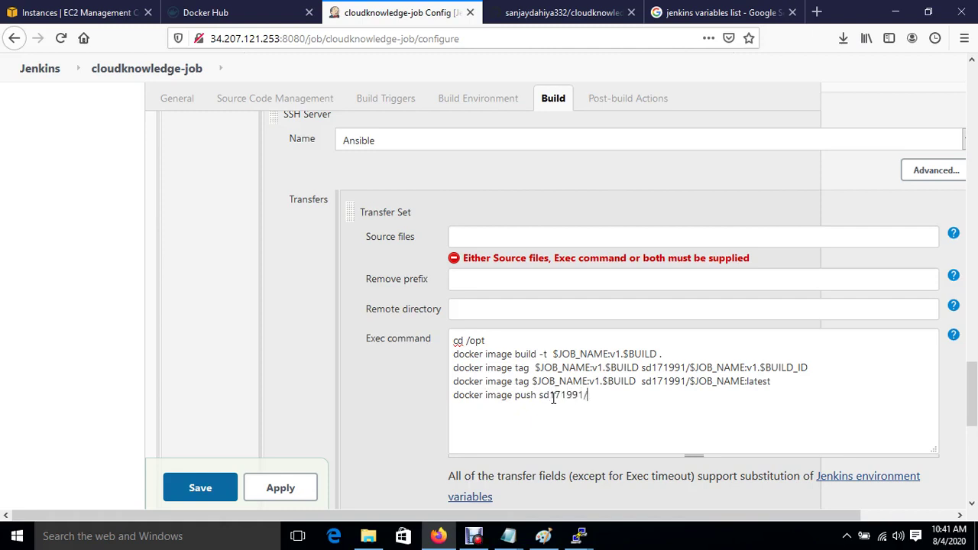
type("$JOB_NAME:v1.$BUILD")
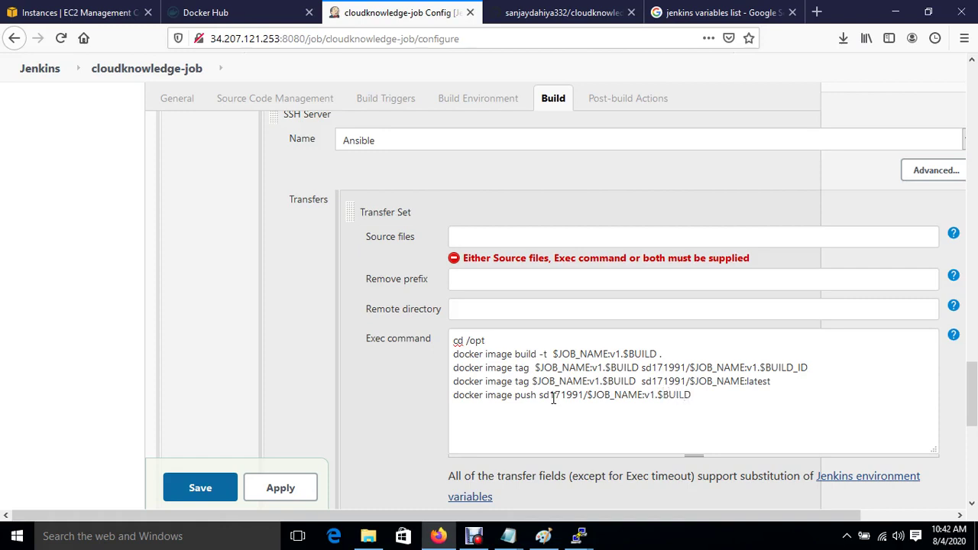
key("Return")
type("docker image push")
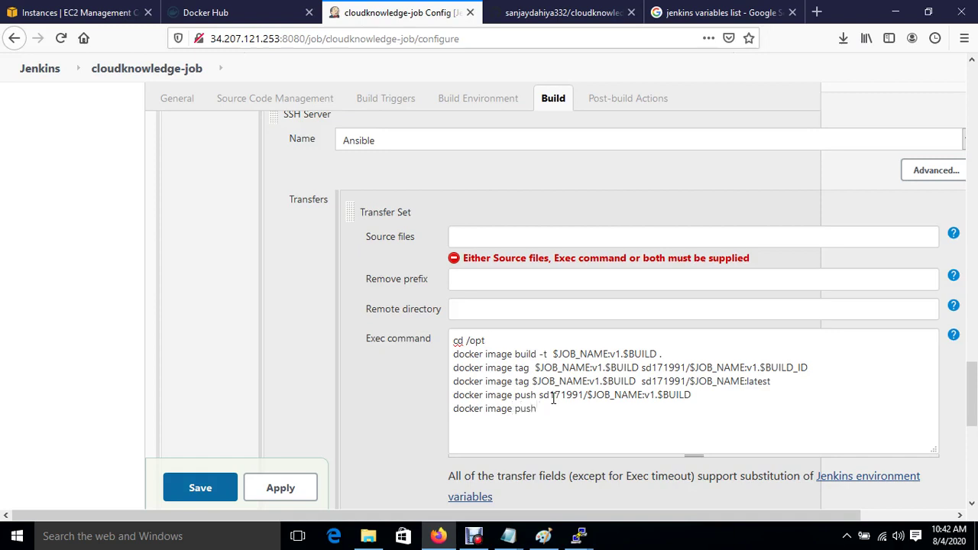
type(" sd171991/$JOB_NAME")
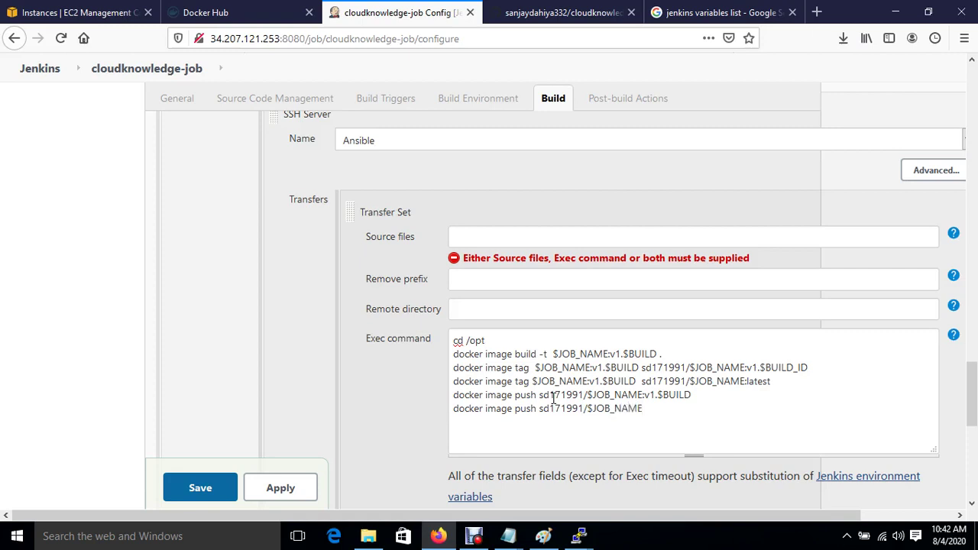
type(":latest")
Add a docker image rmi line removing the local, v1.$BUILD_ID and latest Docker Hub images.
key("Return")
type("docker image")
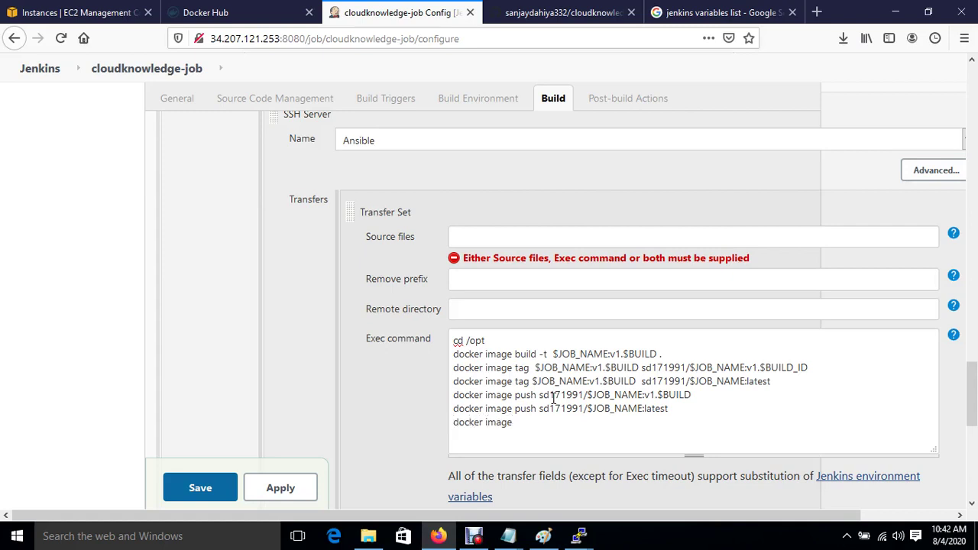
type(" rmi  $JOB_NAME:v1")
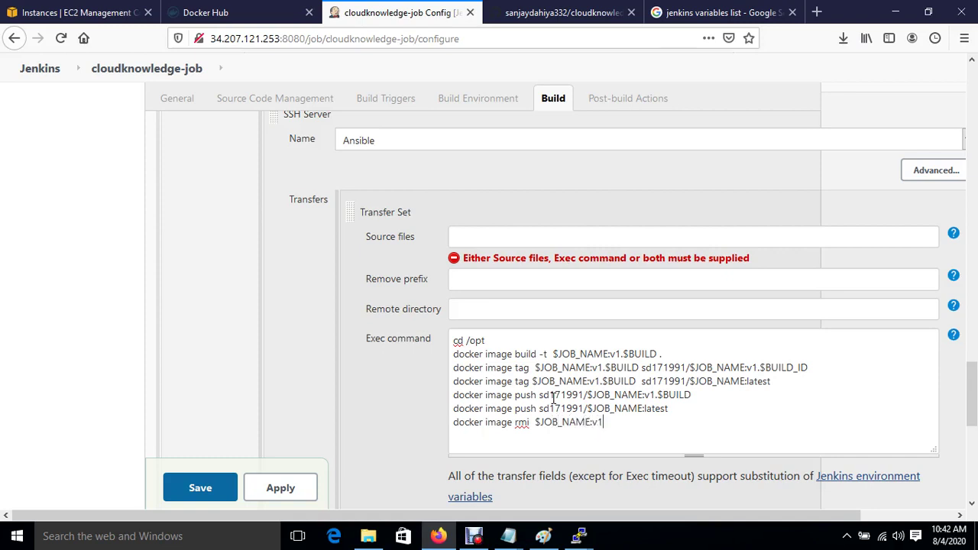
type(".$BUILD   sd171991/")
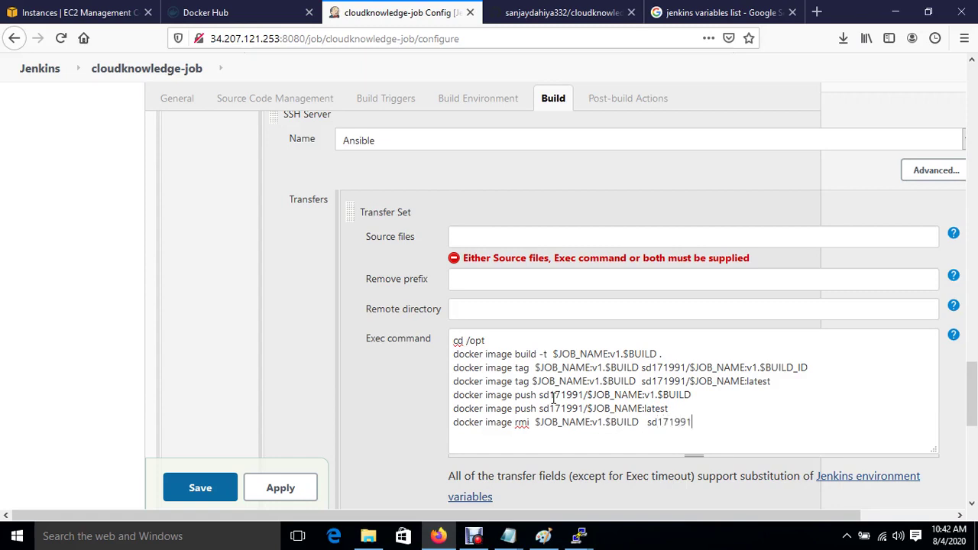
type("$JOB_NAME:v1.$")
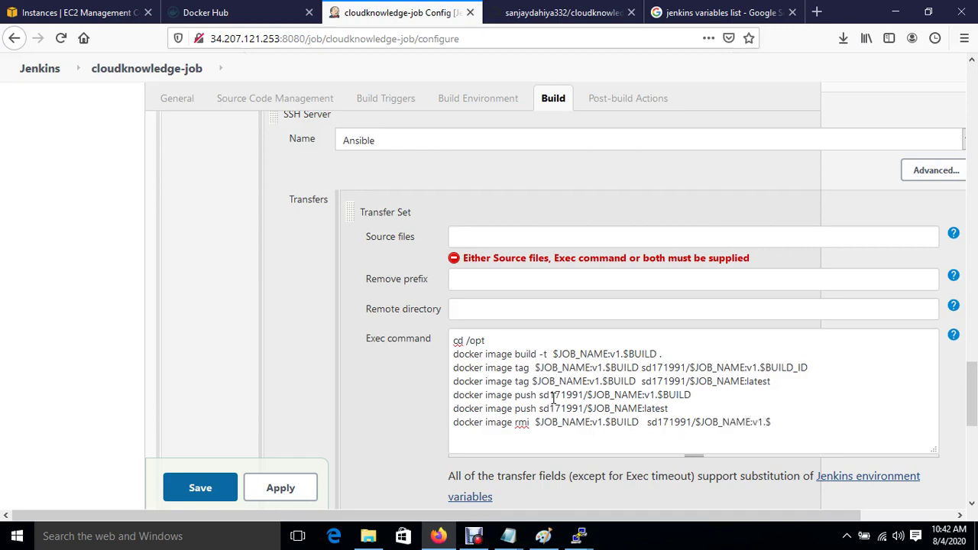
type("BUILD_ID sd171991")
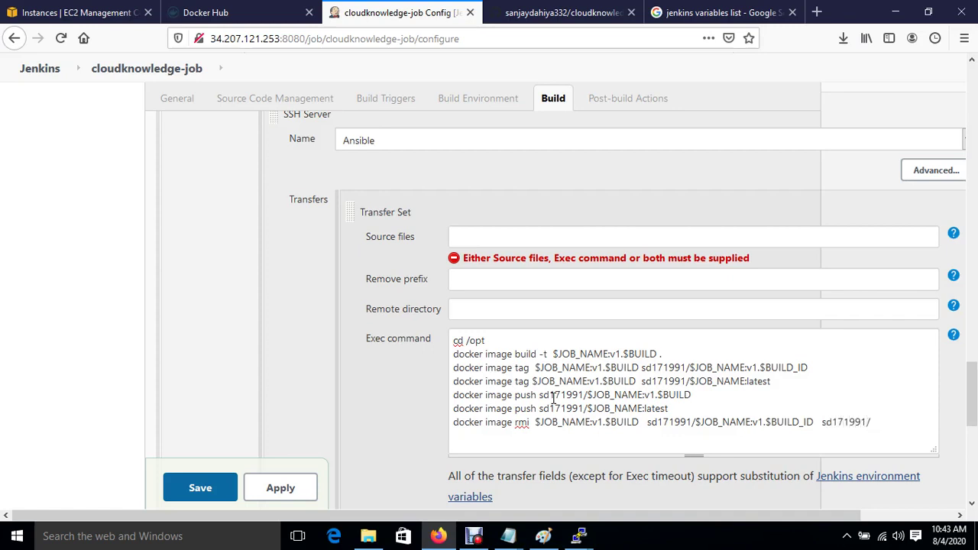
type("/$JOB_NAME:latest")
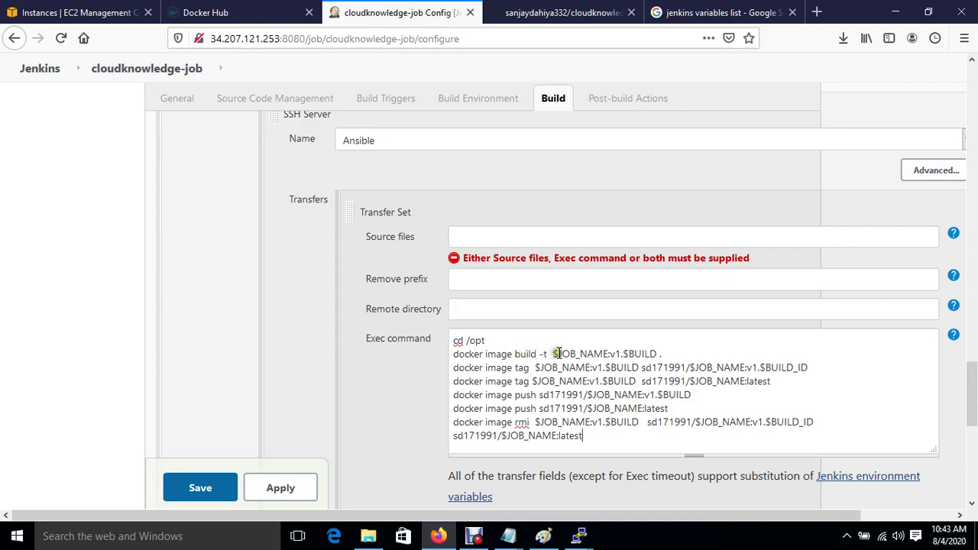
Change $BUILD to $BUILD_ID on the build line and both tag lines.
left_click_drag(558, 353, 611, 354)
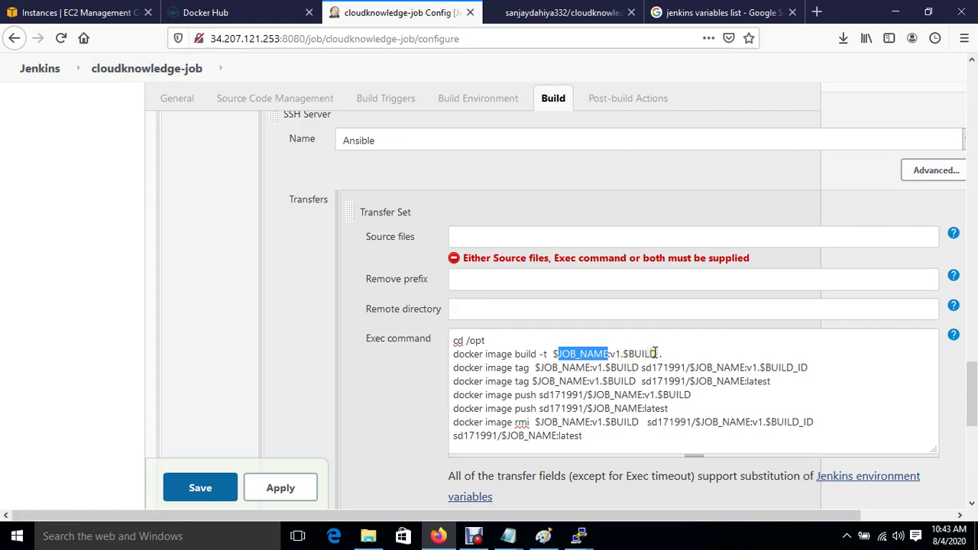
left_click(654, 353)
type("_ID")
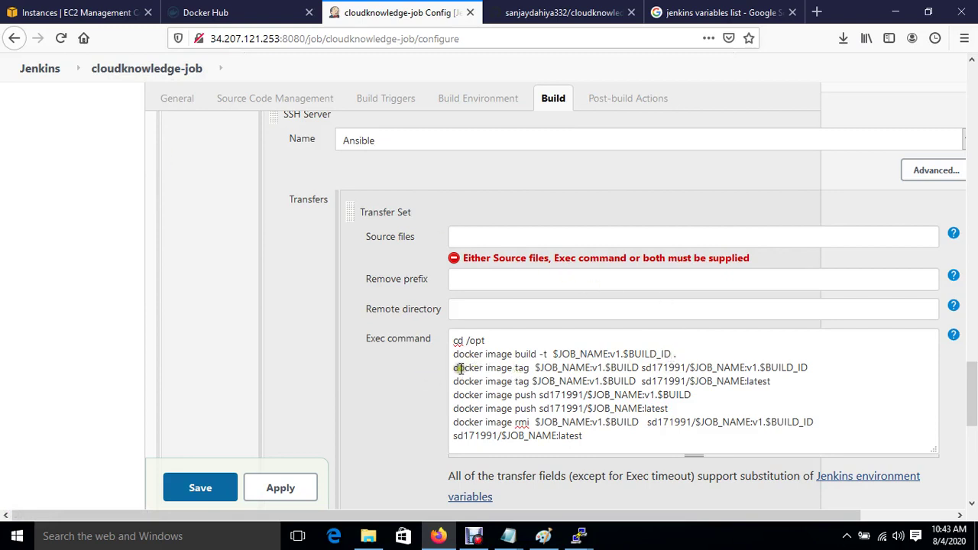
left_click_drag(460, 368, 566, 369)
left_click(564, 370)
left_click(640, 367)
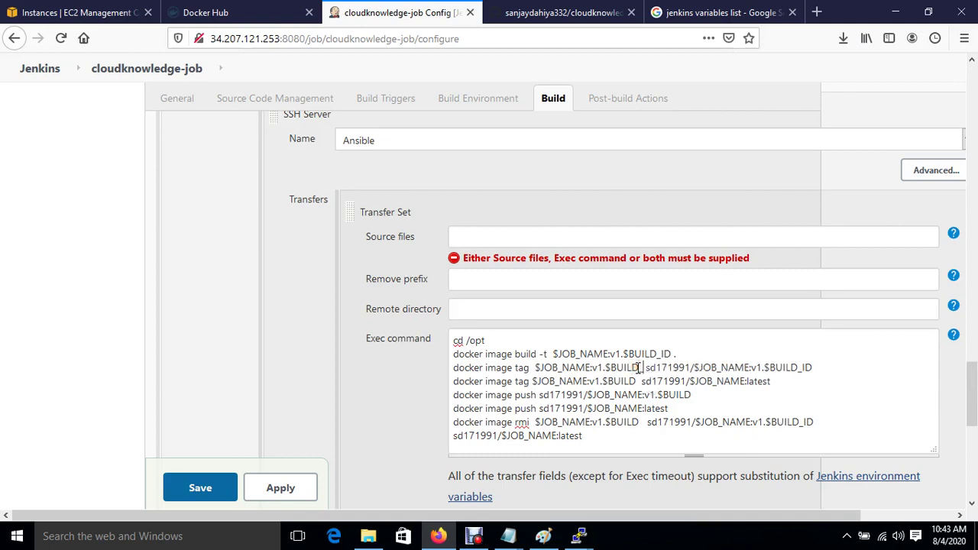
type("_ID")
left_click(609, 368)
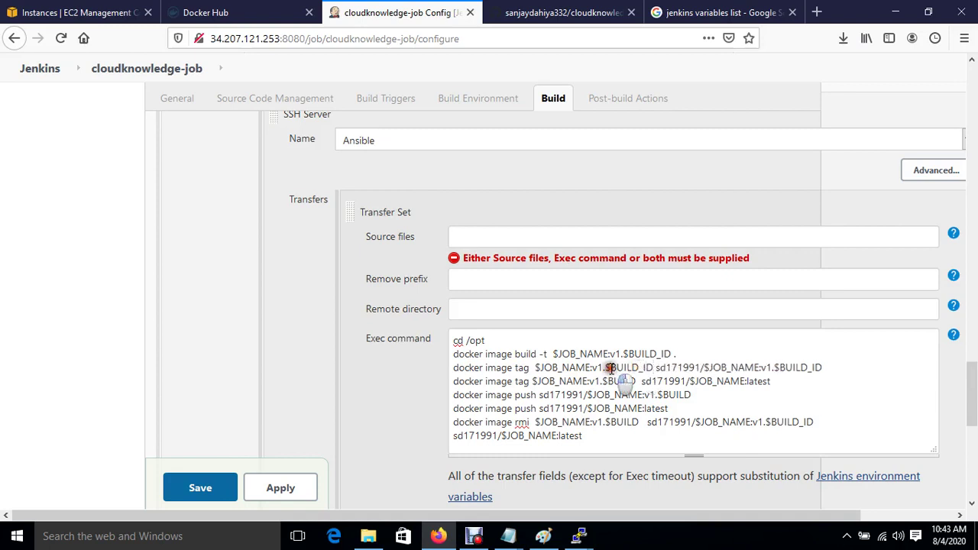
left_click_drag(609, 368, 646, 368)
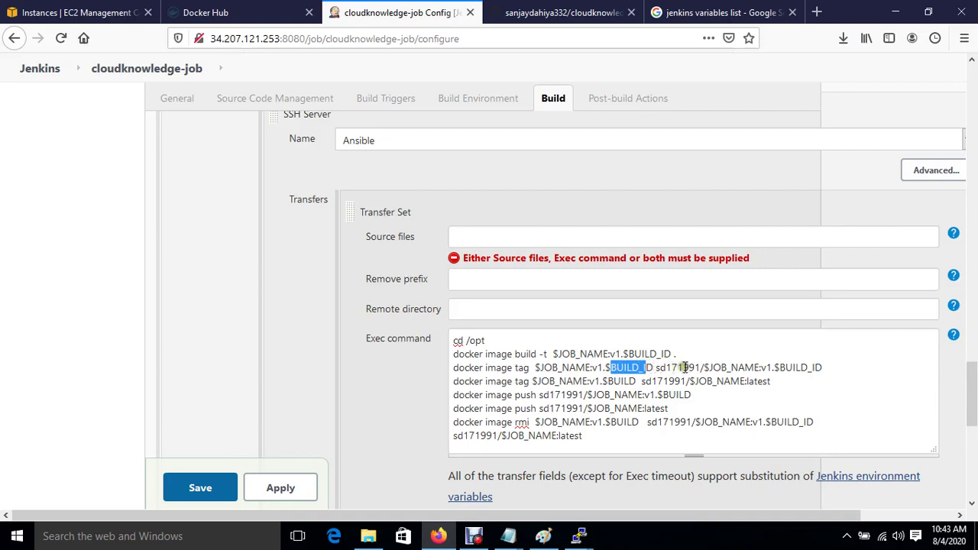
left_click_drag(658, 367, 829, 368)
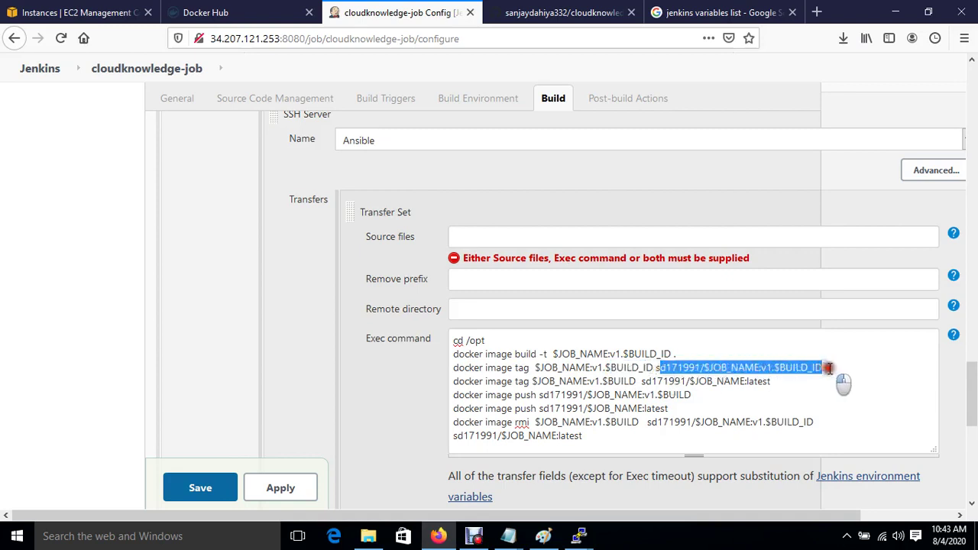
left_click_drag(468, 381, 588, 380)
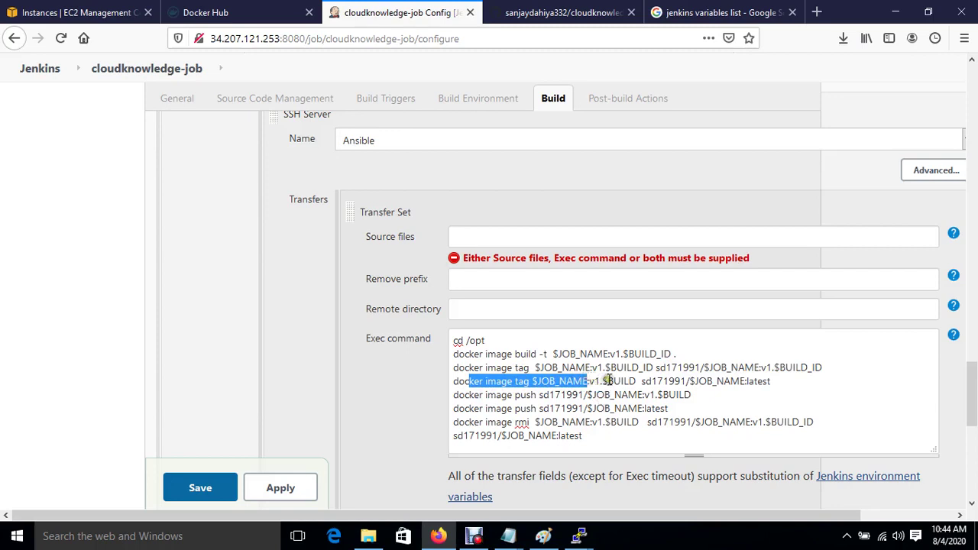
left_click(635, 380)
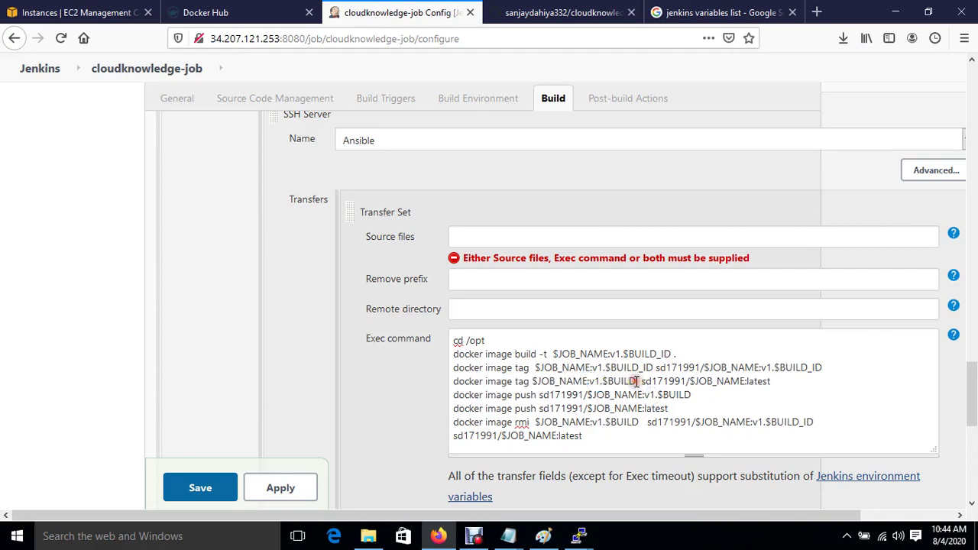
type("_ID")
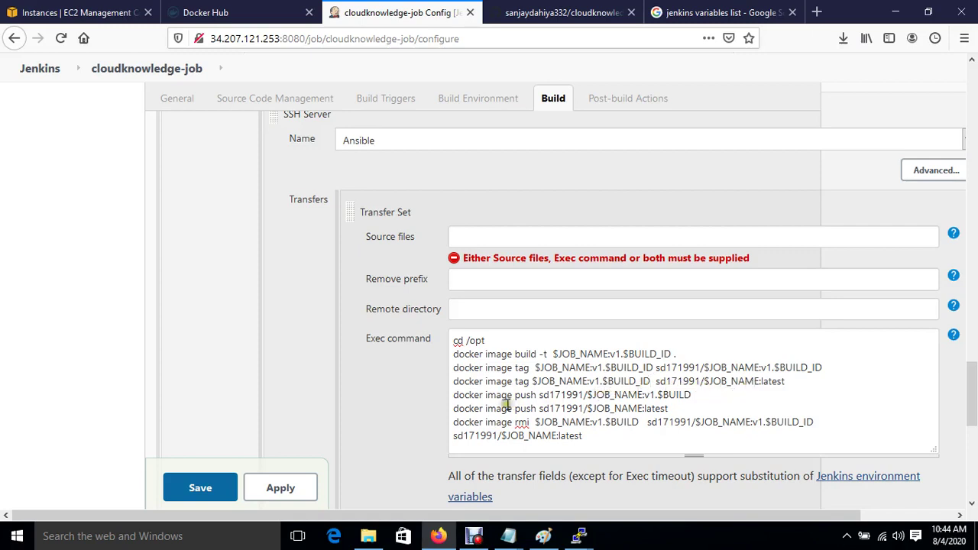
Change the push and rmi lines to $BUILD_ID, confirming BUILD_ID in Jenkins's variables list.
left_click(692, 394)
type("_ID")
left_click(697, 13)
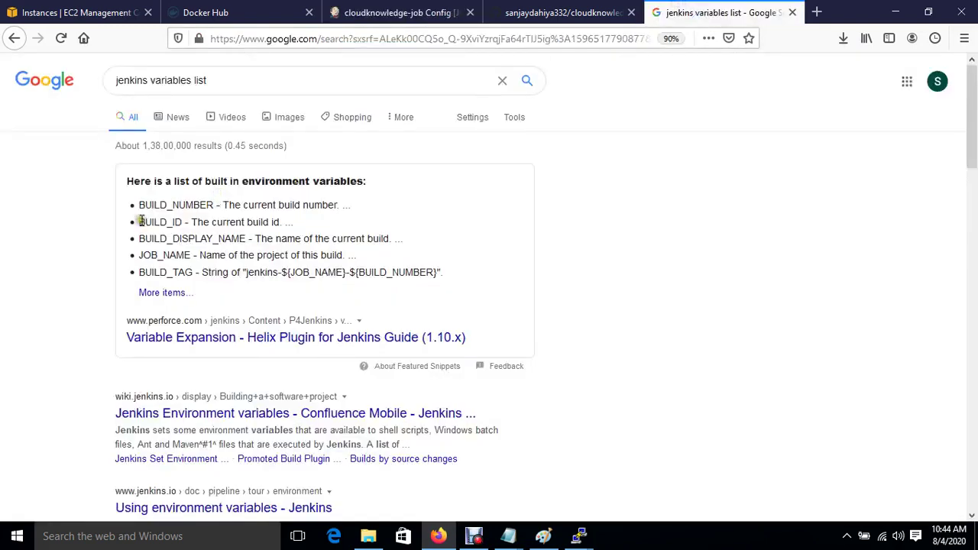
left_click_drag(138, 221, 159, 222)
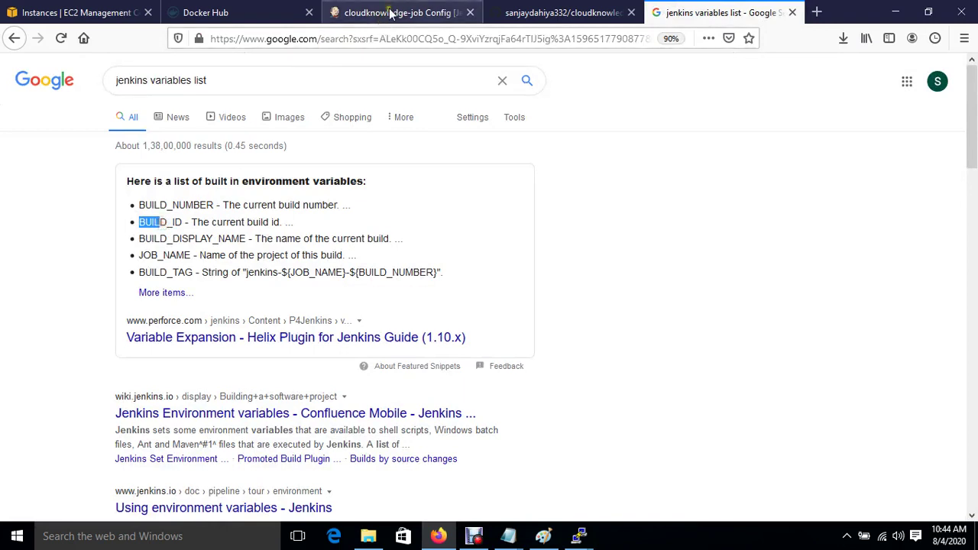
left_click(384, 11)
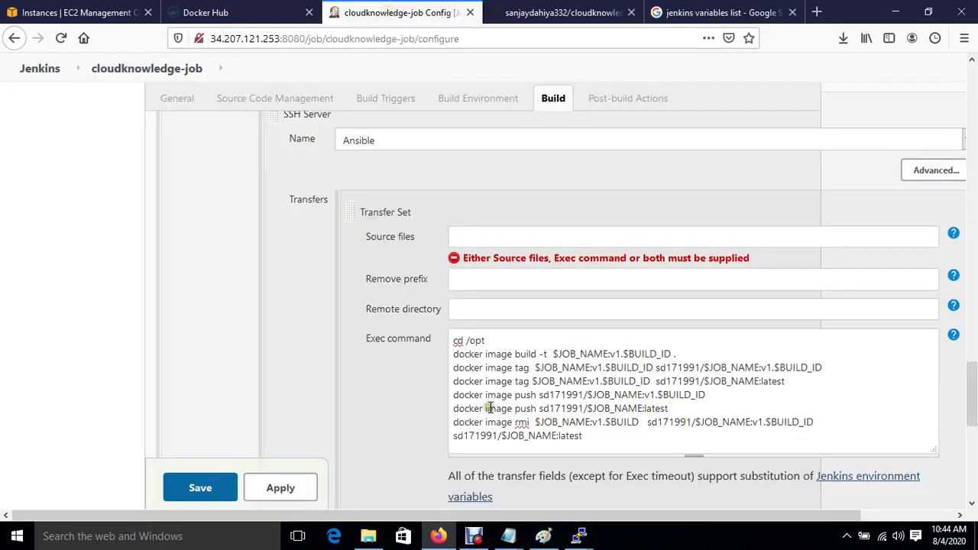
left_click_drag(486, 409, 645, 397)
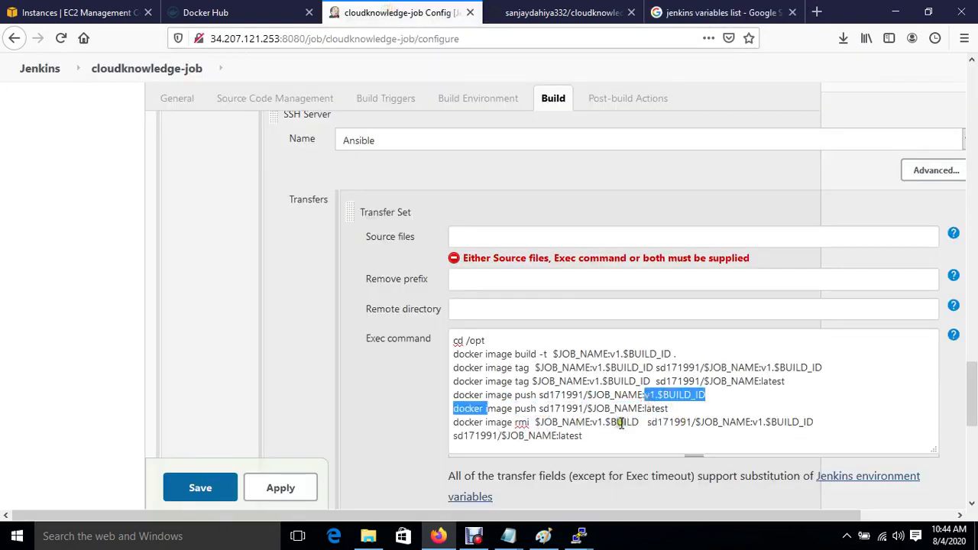
left_click(637, 423)
type("_ID")
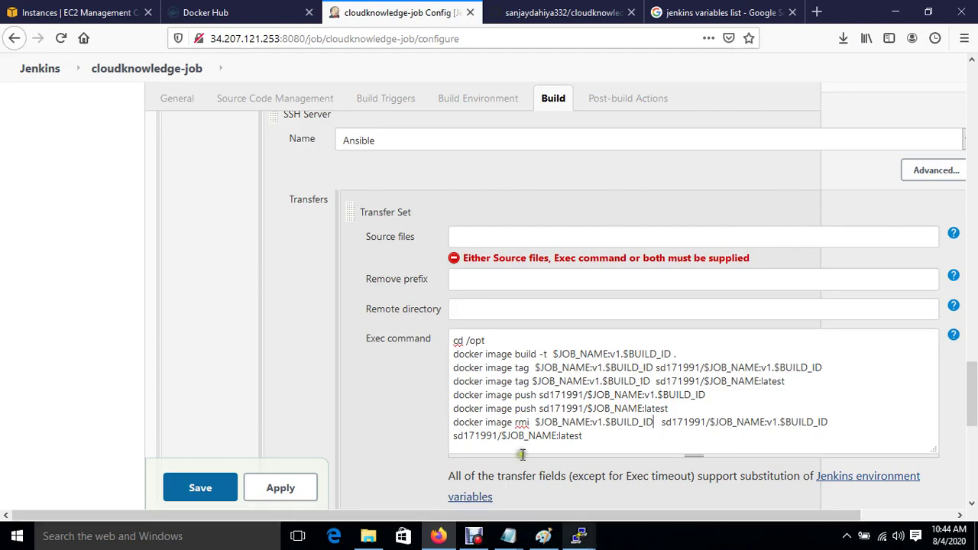
left_click(244, 13)
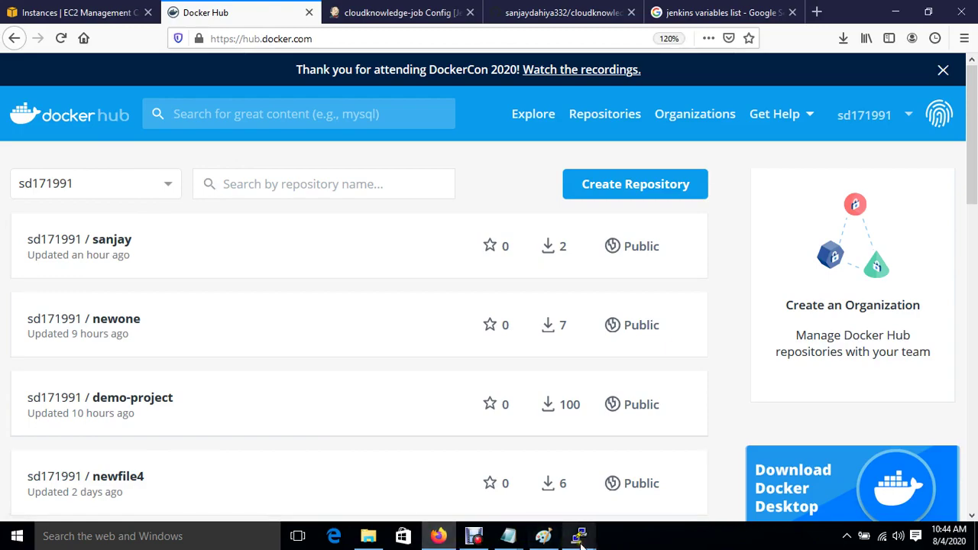
Reconnect the dropped 54-7 PuTTY session as ec2-user, switch to root and clear the screen.
mouse_move(581, 540)
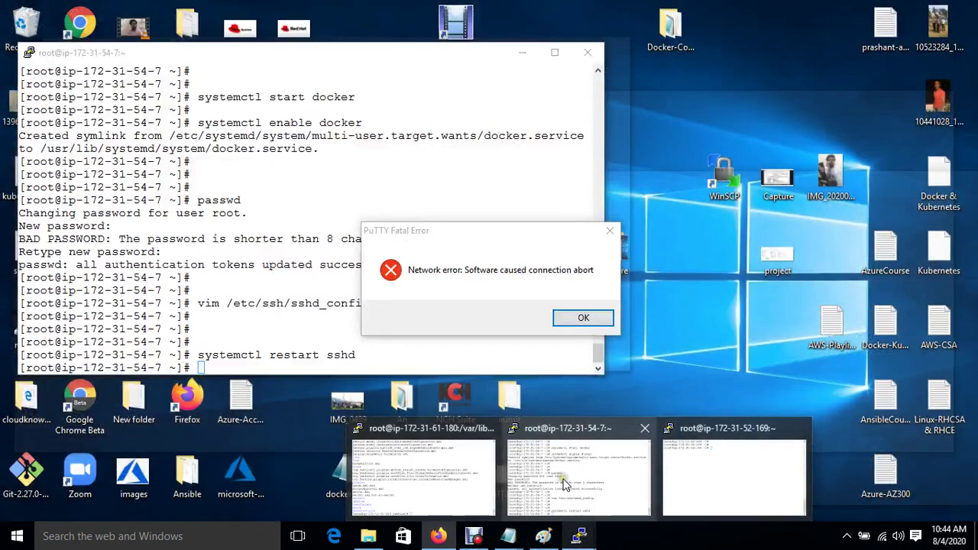
left_click(565, 484)
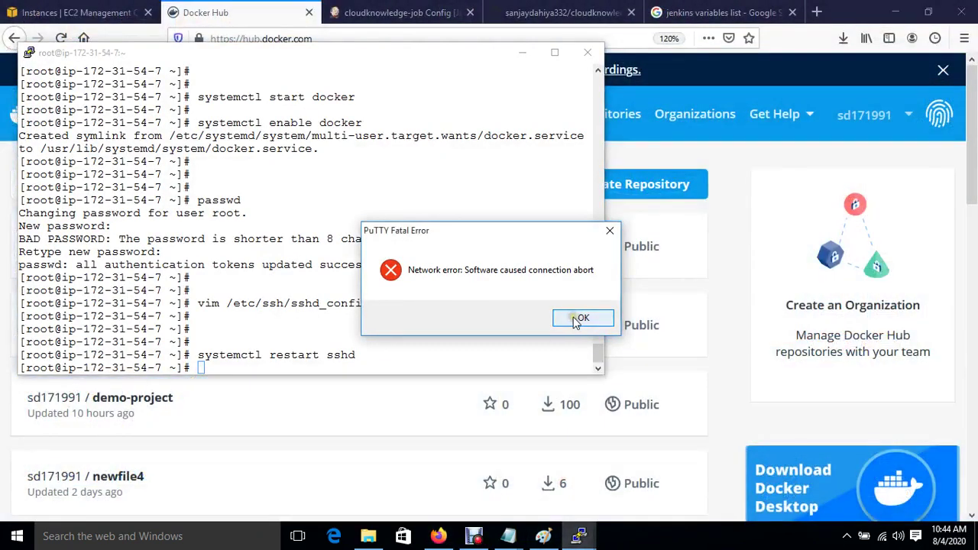
left_click(581, 318)
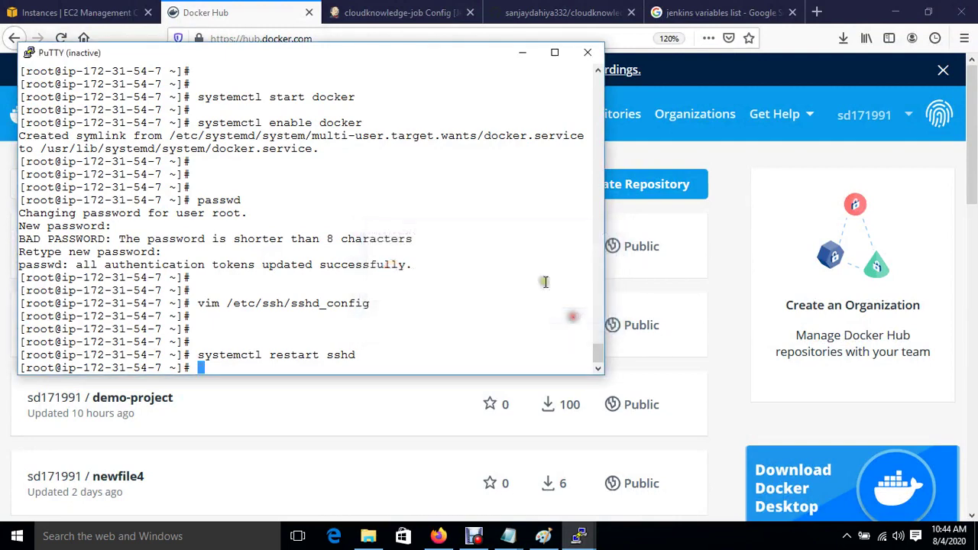
right_click(289, 58)
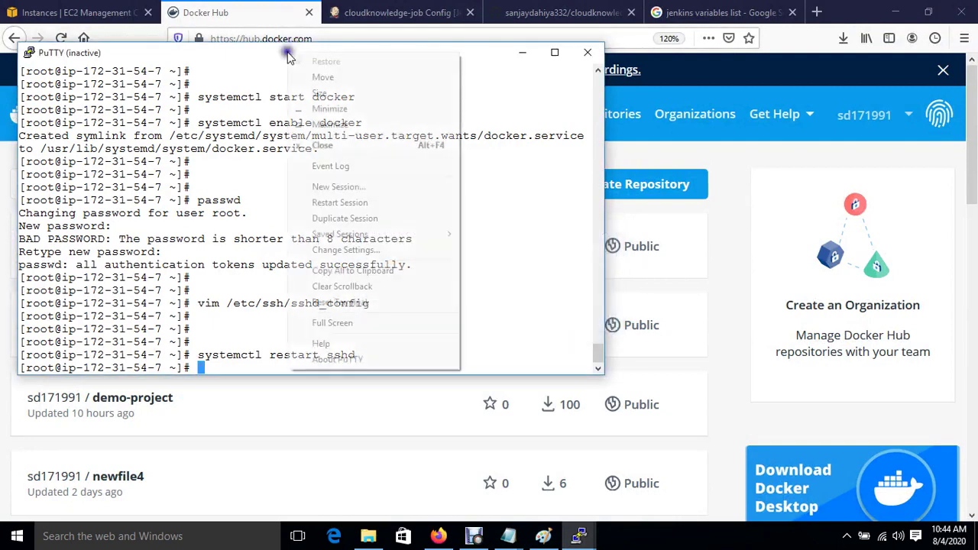
left_click(376, 204)
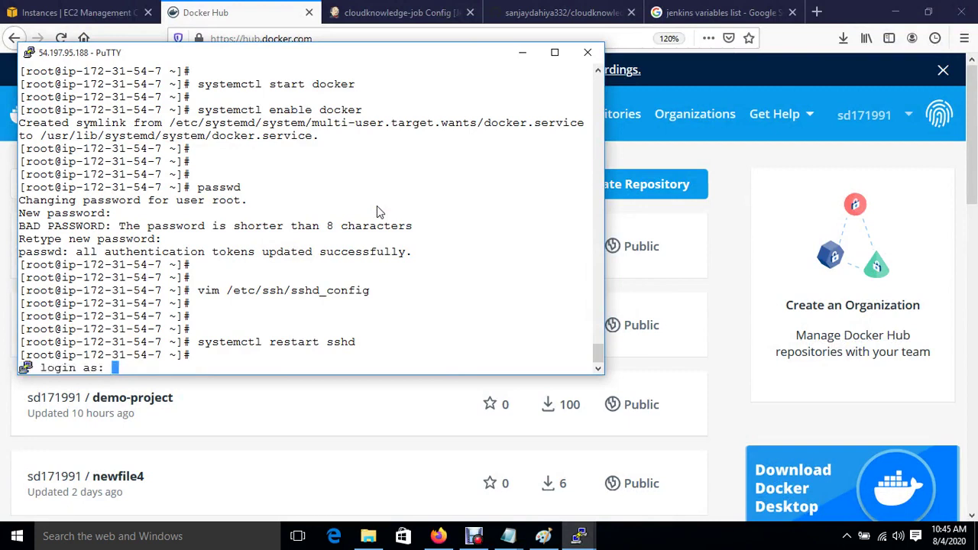
type("ec2-user")
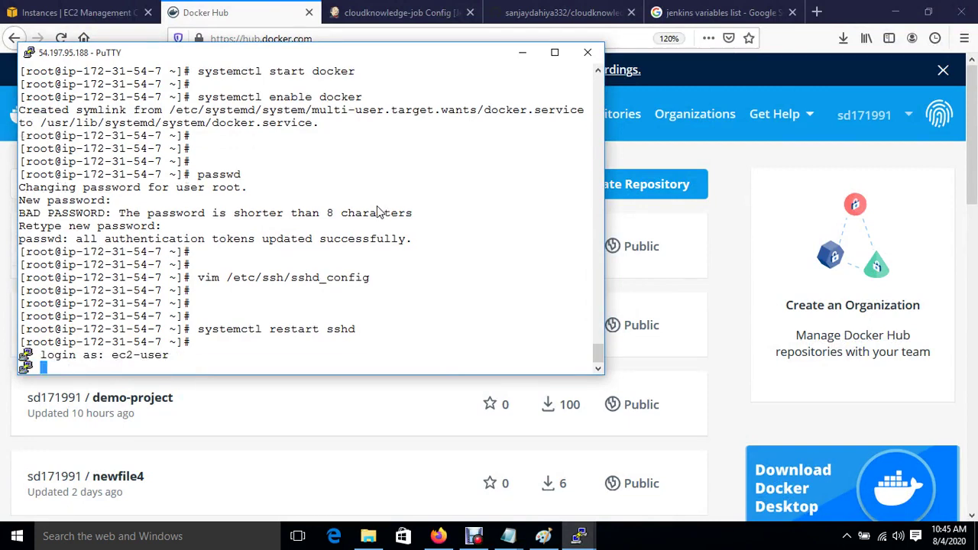
key("Return")
key("Return")
key("Return")
key("Return")
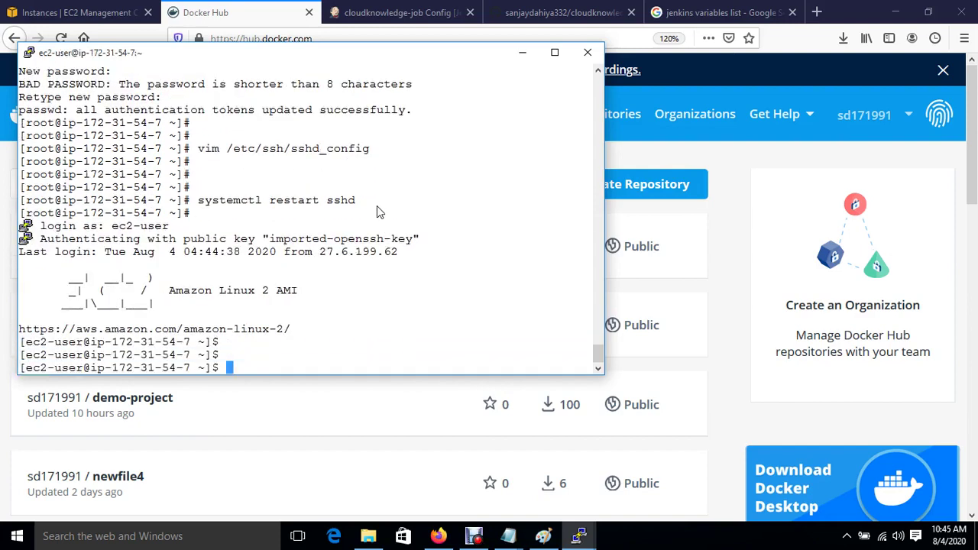
type("sudo su")
key("Return")
key("Return")
key("Return")
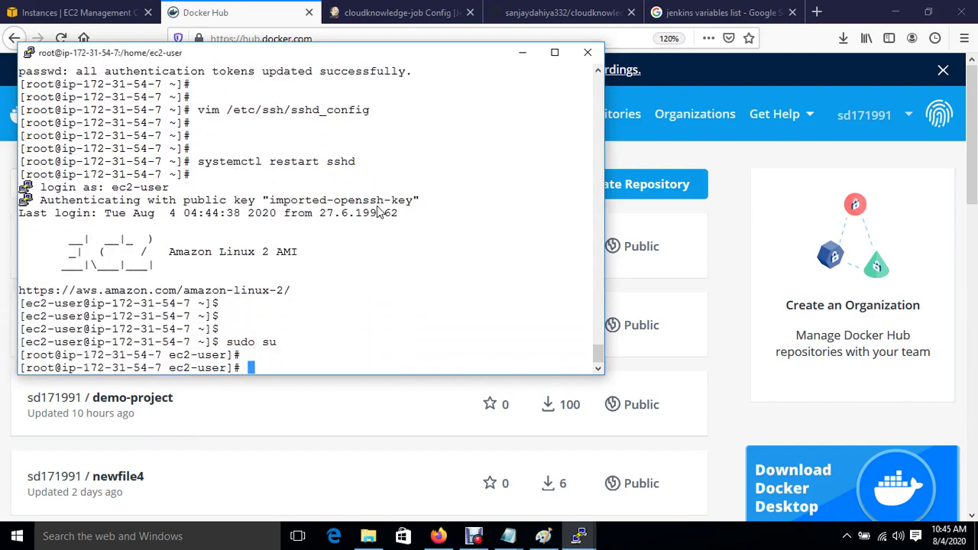
type("cd")
key("Return")
key("Return")
key("Return")
key("ctrl+l")
Run docker login with the Docker Hub user name and password until Login Succeeded.
key("Return")
key("Return")
key("Return")
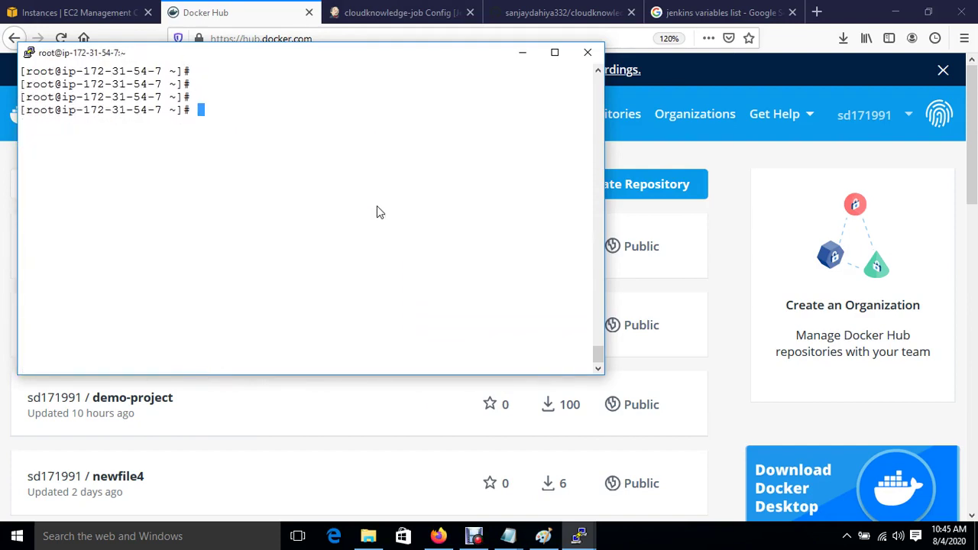
type("docker login")
key("Return")
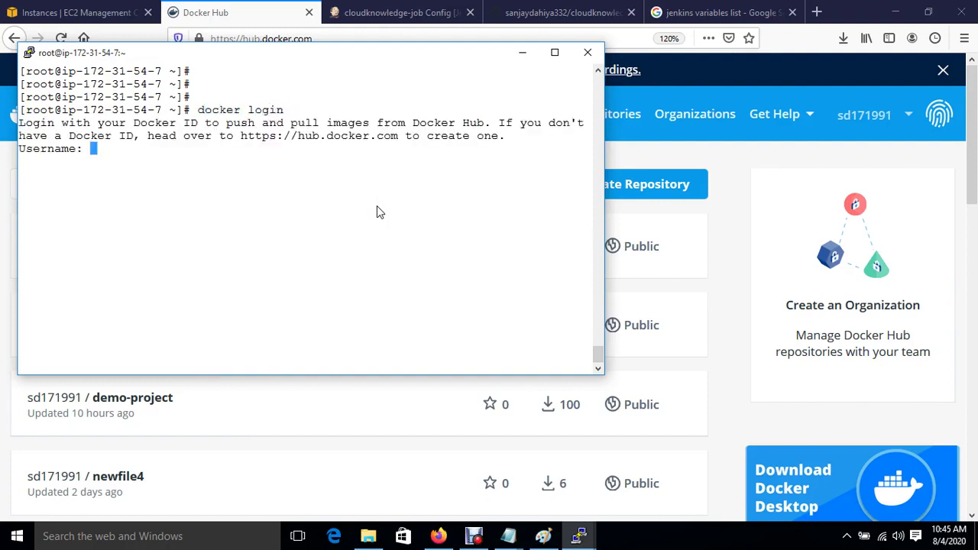
type("sd171991")
key("Return")
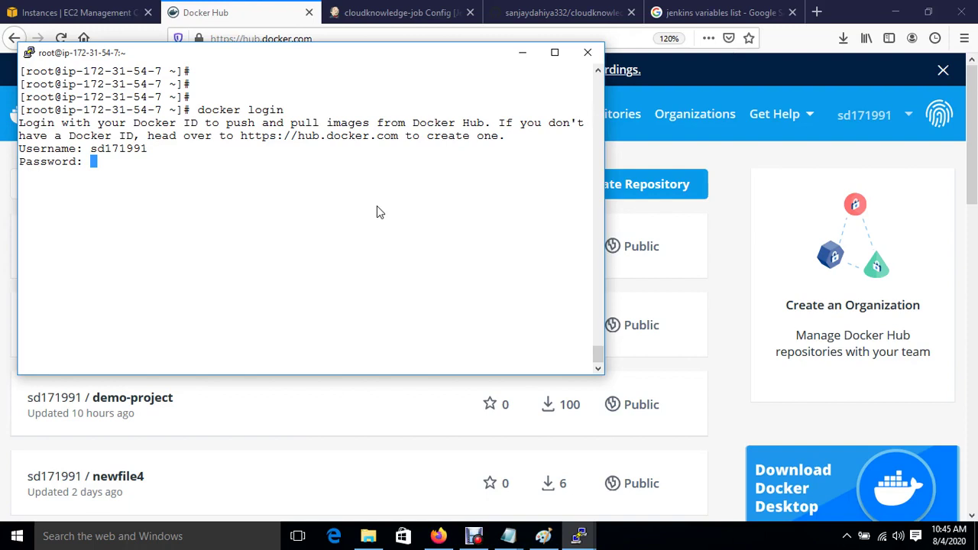
key("Return")
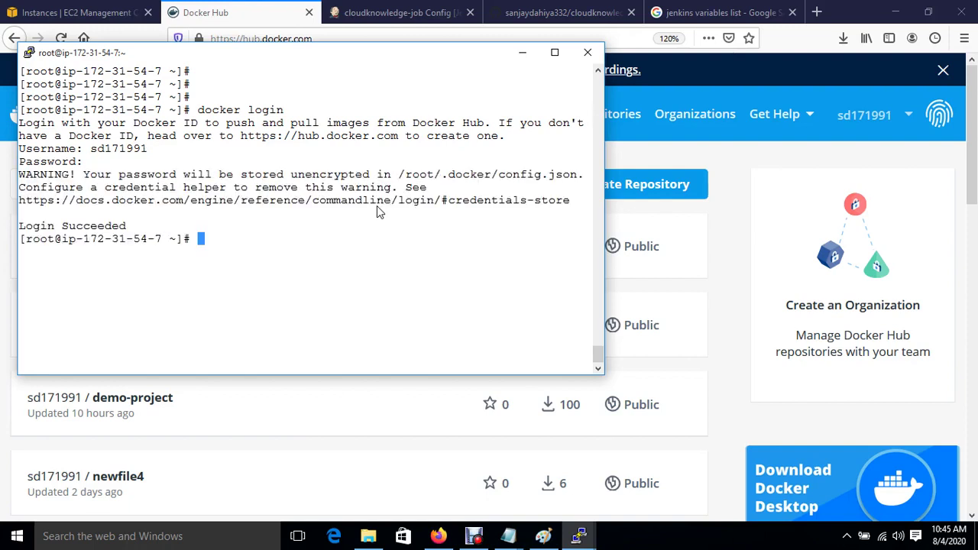
Review the Jenkins job's build commands in Firefox, then return to the 54-7 terminal.
left_click(401, 13)
scroll(598, 413, "down", 5)
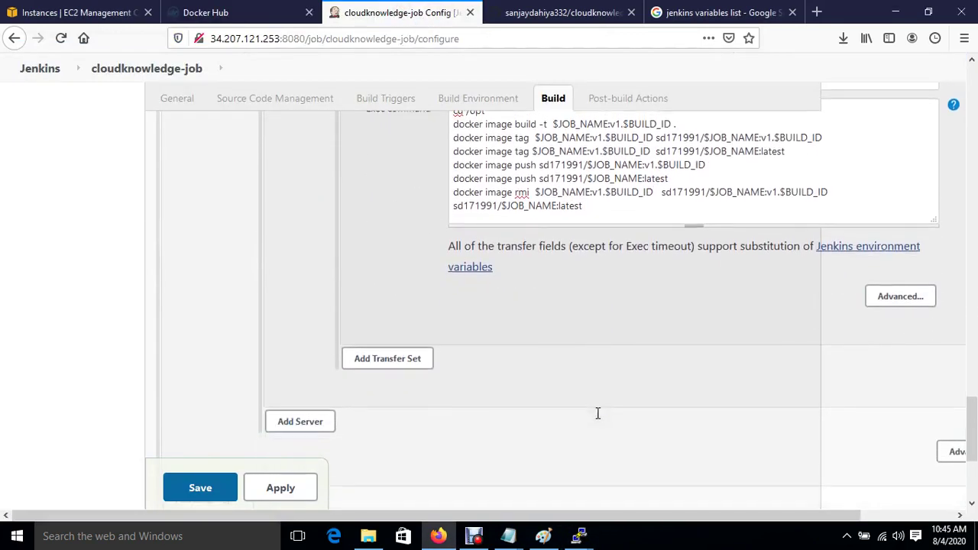
scroll(599, 413, "down", 1)
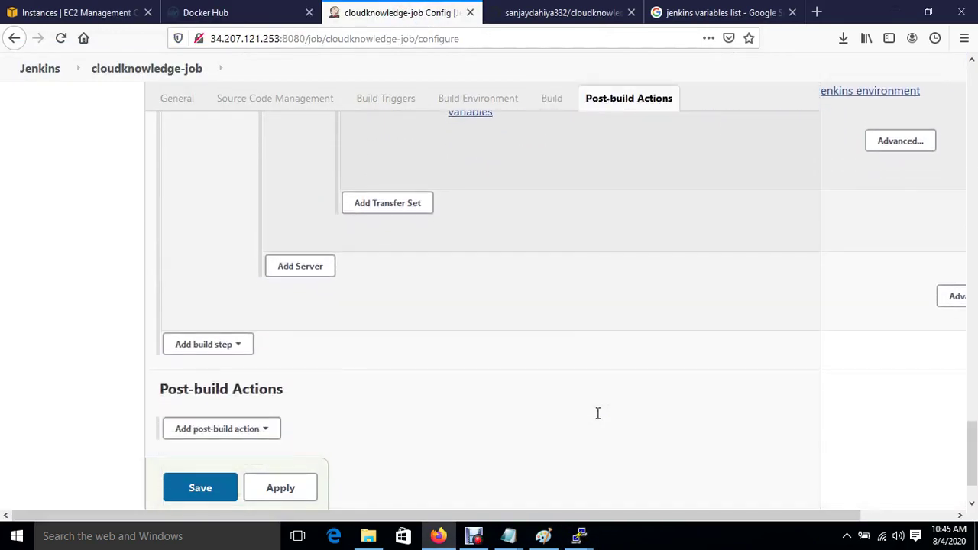
mouse_move(580, 539)
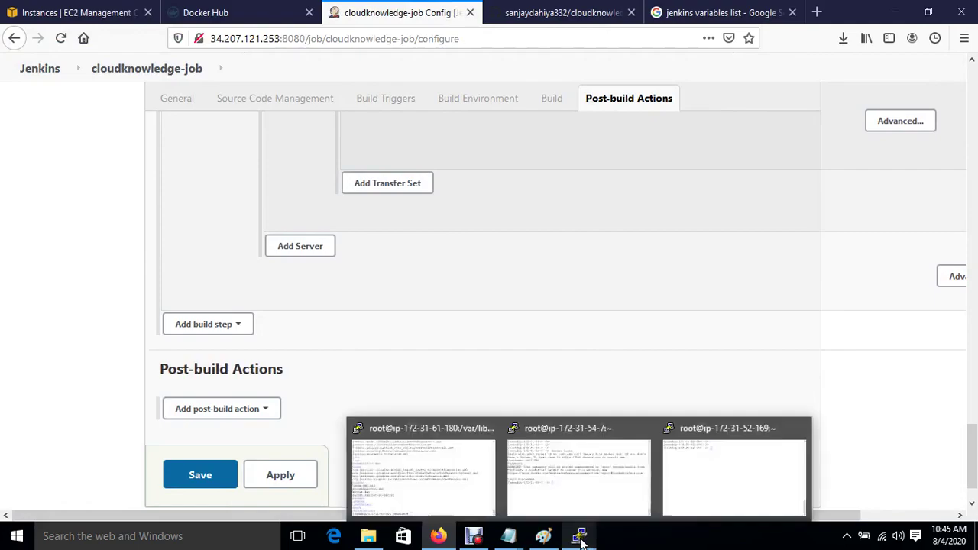
mouse_move(462, 486)
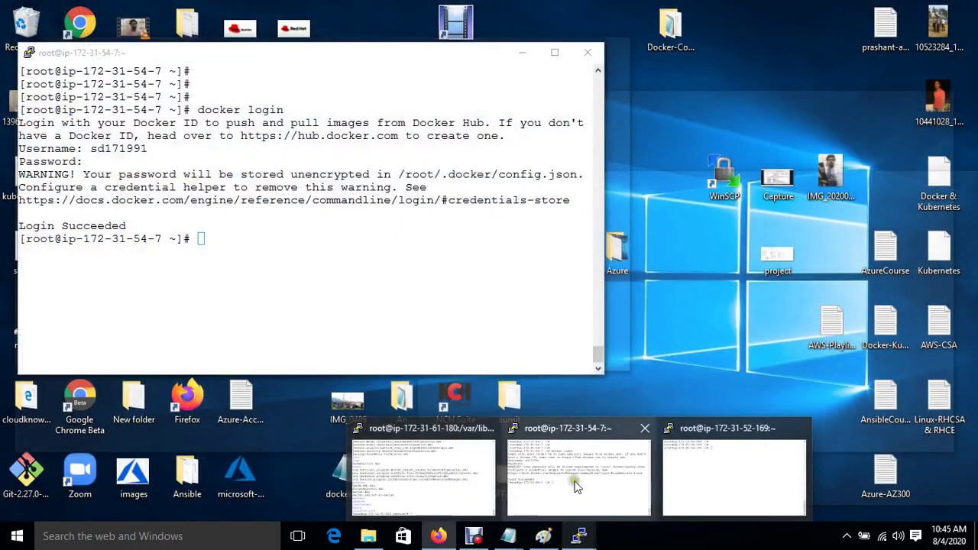
left_click(572, 477)
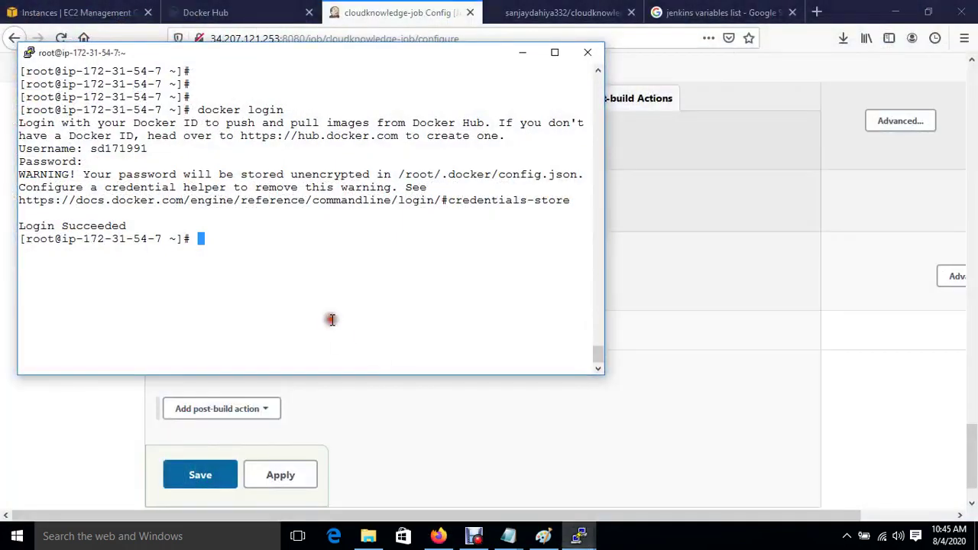
List the contents of /opt, then return to the home directory.
type("cd /opt/")
key("Return")
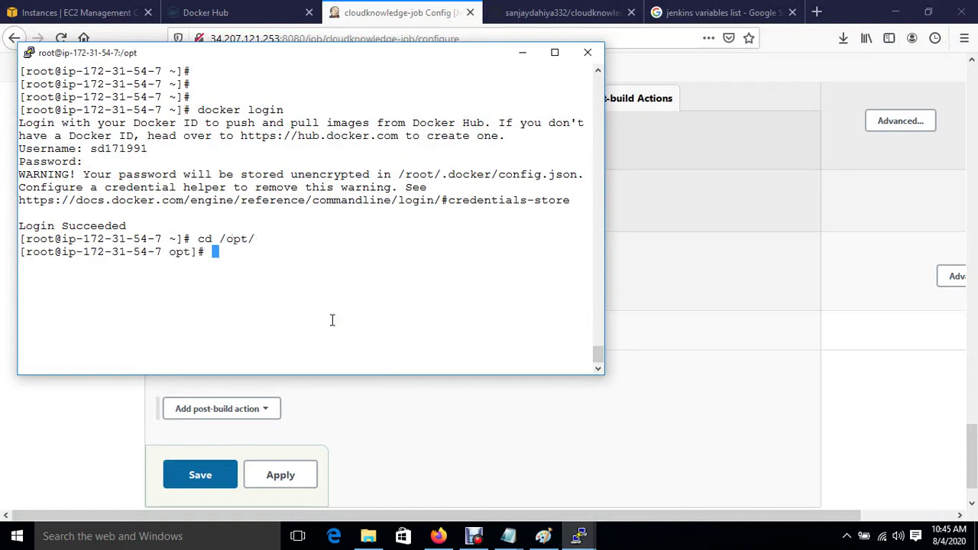
type("ls")
key("Return")
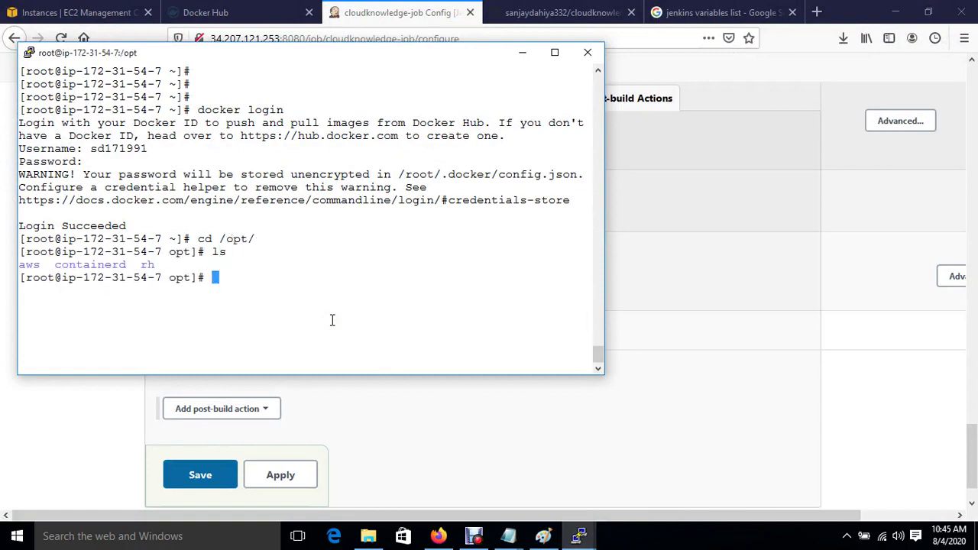
type("cd")
key("Return")
key("Return")
key("Return")
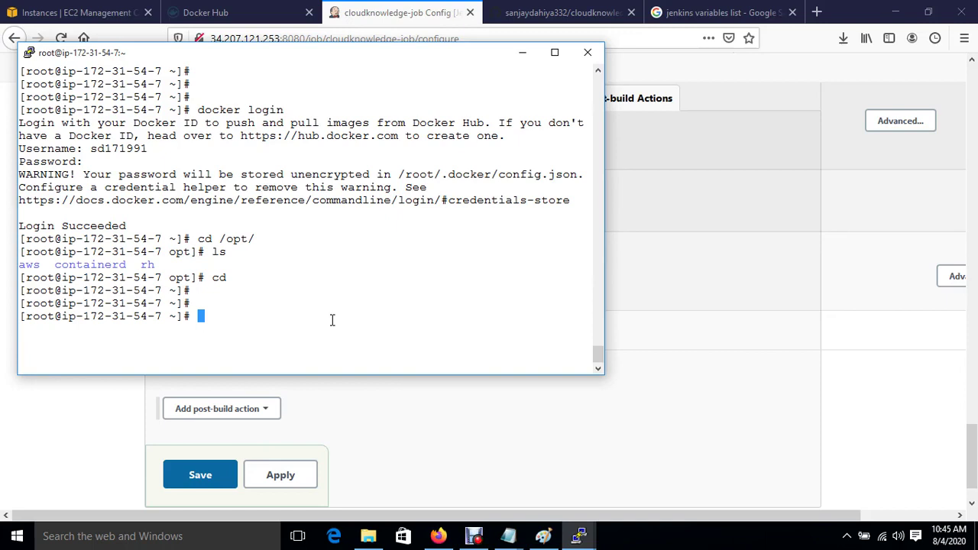
Create the /sourcecode directory, move into it and begin a vim command for the new file.
type("mkdir /sourcecode")
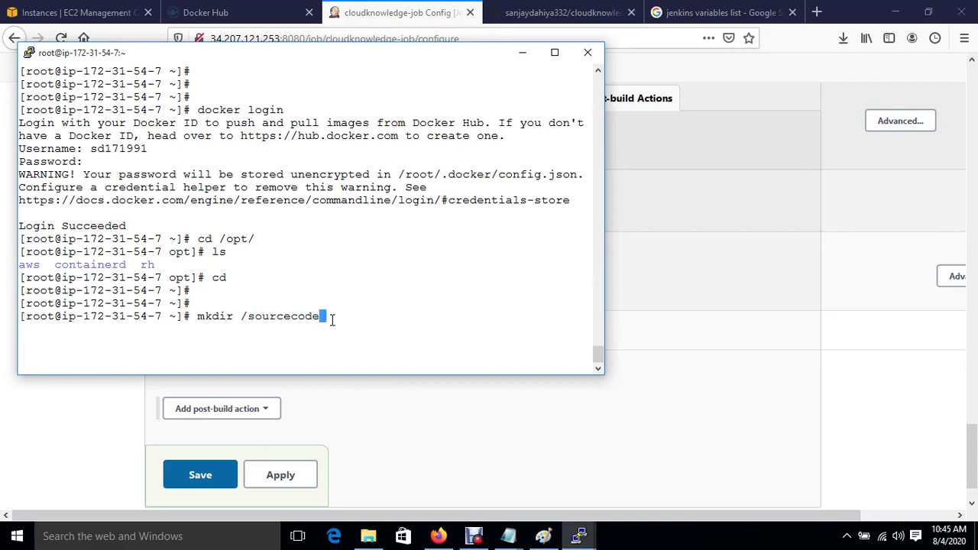
key("Return")
type("cd /s")
key("Tab")
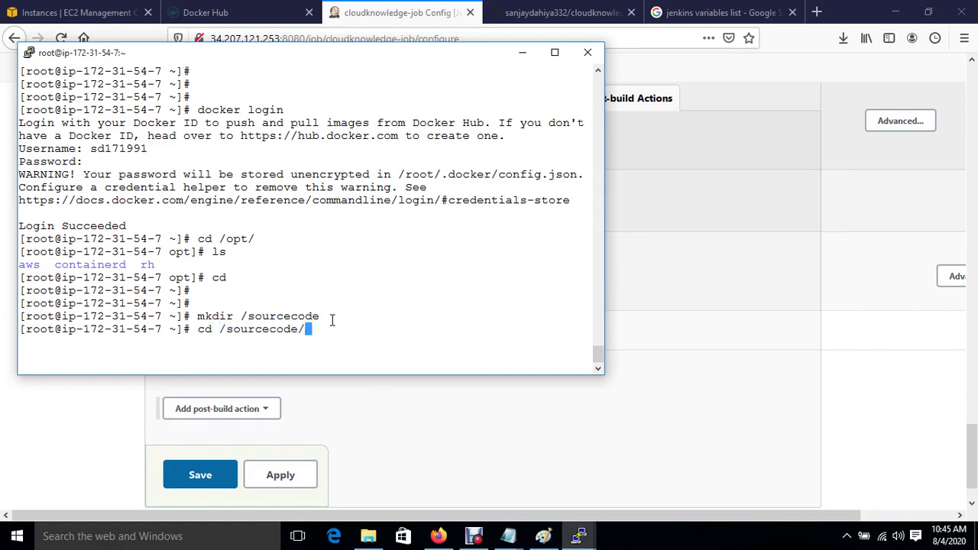
key("Return")
type("vi")
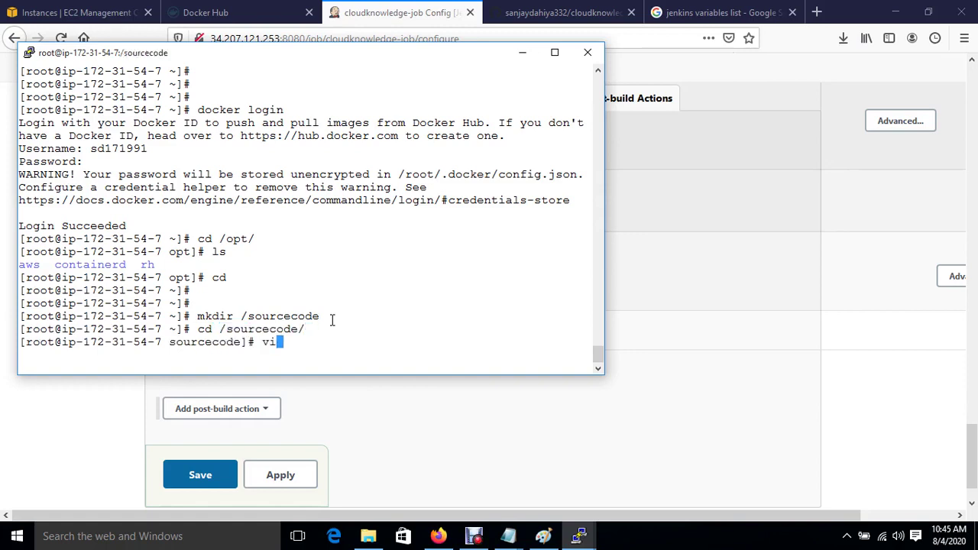
type("m dockerfile")
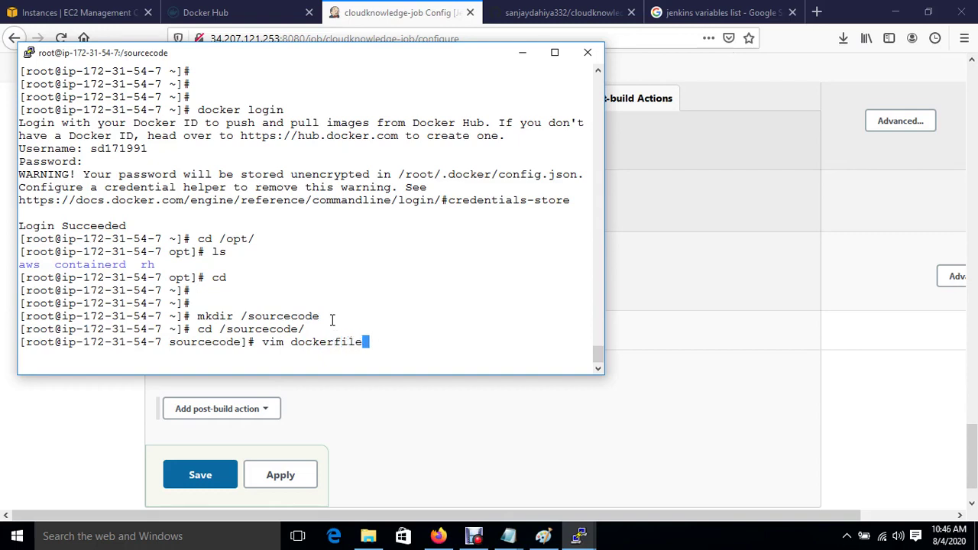
key("BackSpace")
key("BackSpace")
key("BackSpace")
key("BackSpace")
Open docker.yml in vim and write hosts: all, tasks: and a 'create container' task.
type(".yml")
key("Return")
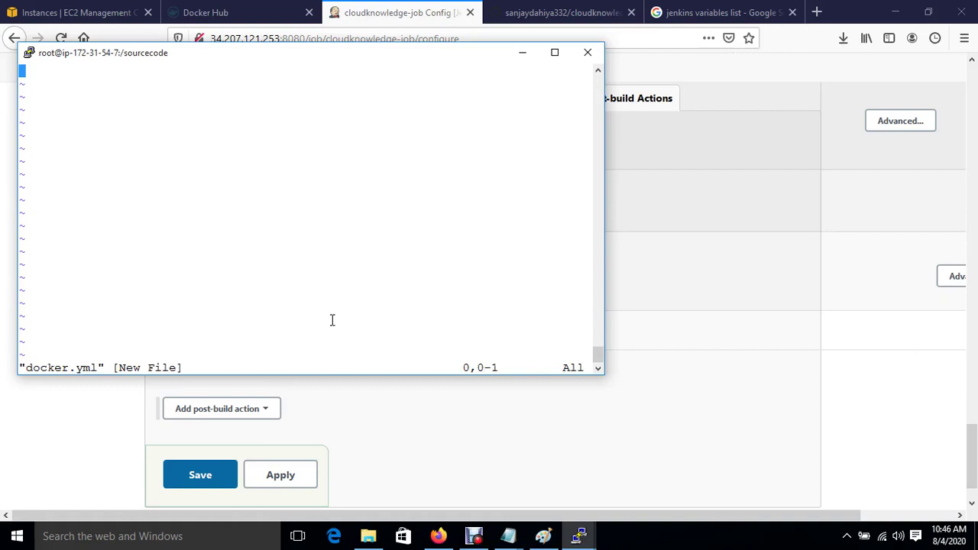
type("i- hosts")
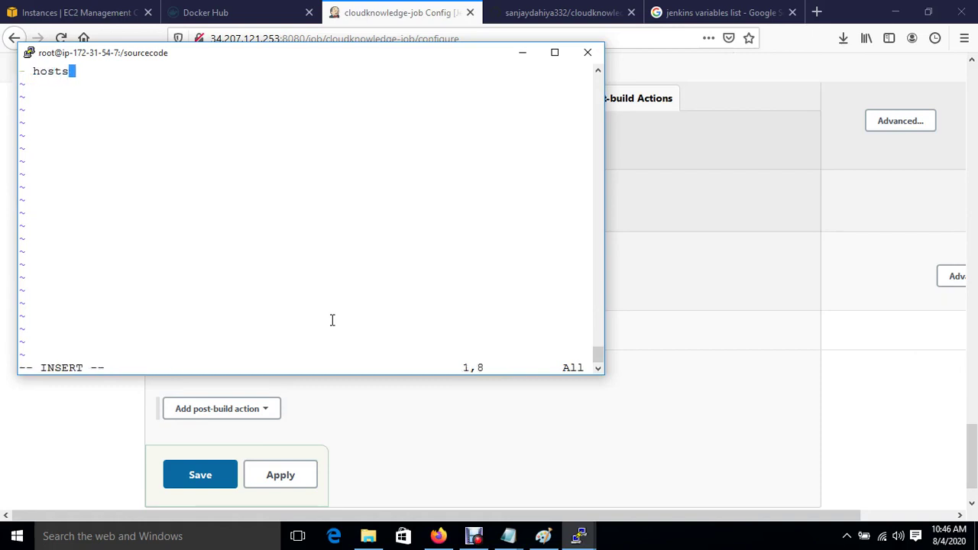
type(": all")
key("Return")
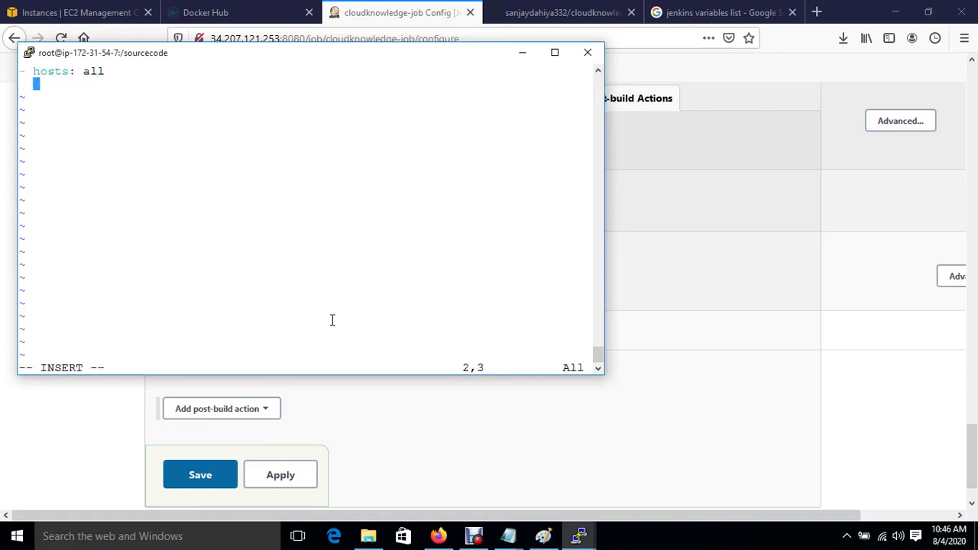
key("BackSpace")
type("tasks:")
key("Return")
key("BackSpace")
key("BackSpace")
key("BackSpace")
key("BackSpace")
key("BackSpace")
key("BackSpace")
key("BackSpace")
key("BackSpace")
type("- nam")
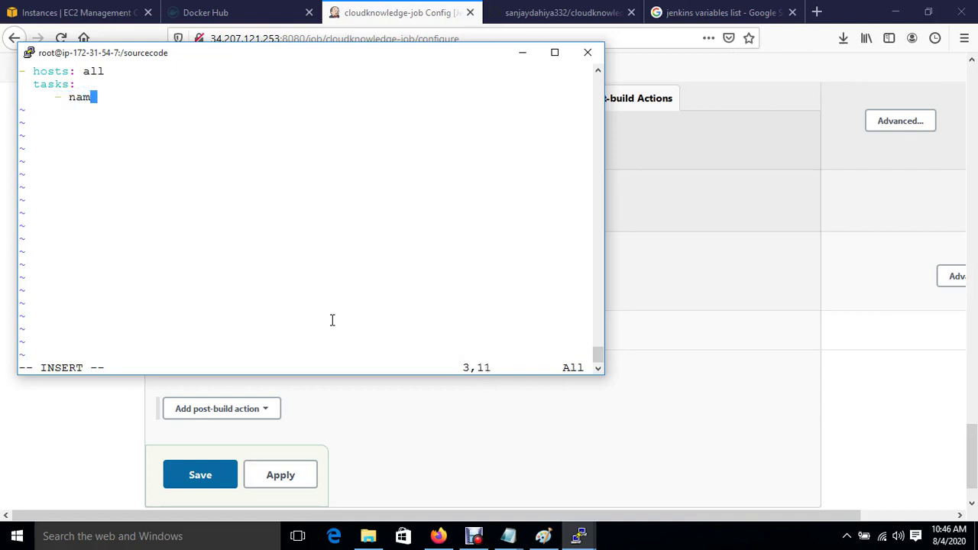
type("e: creat")
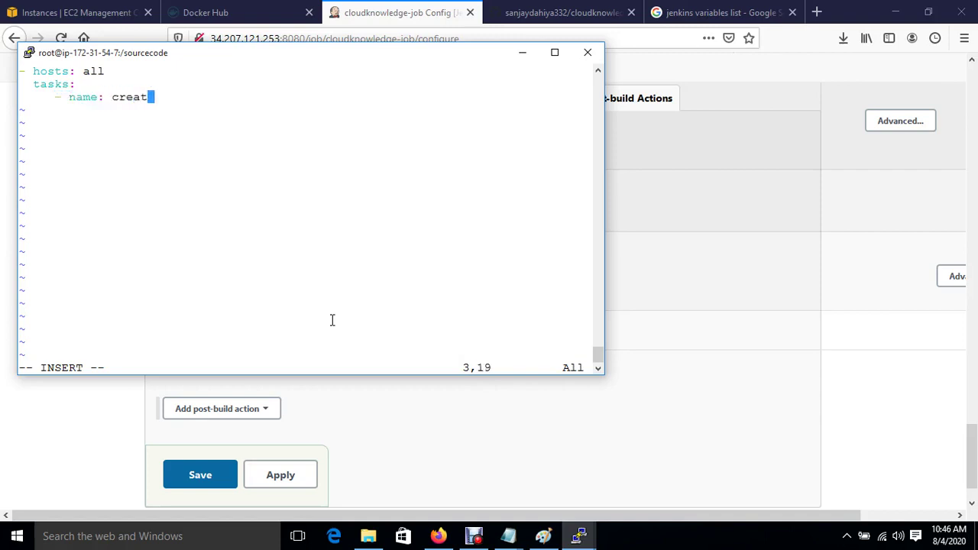
type("e container")
key("Return")
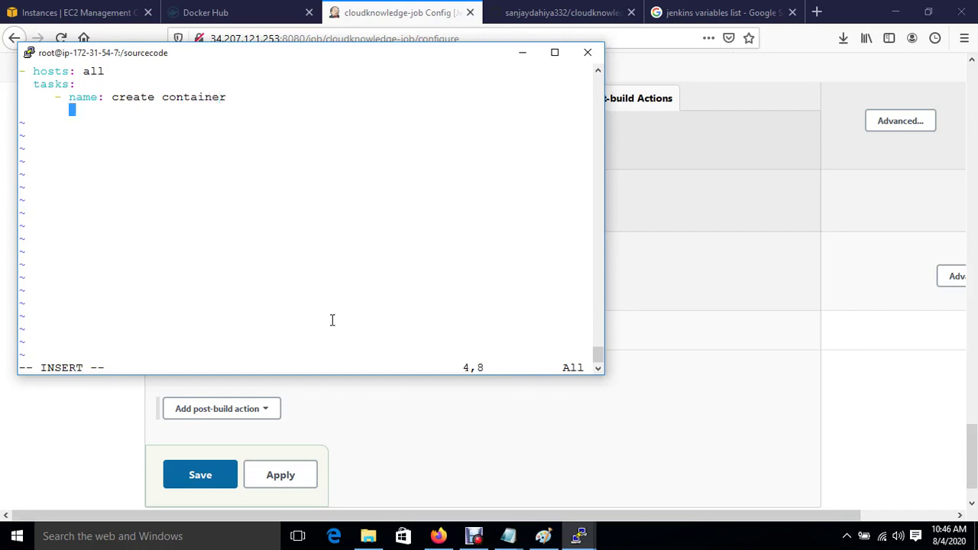
Add the shell command running cloudknowledge-container on 9000:80 from the cloudknowledge-job image, then save with :wq.
type("shell: docker")
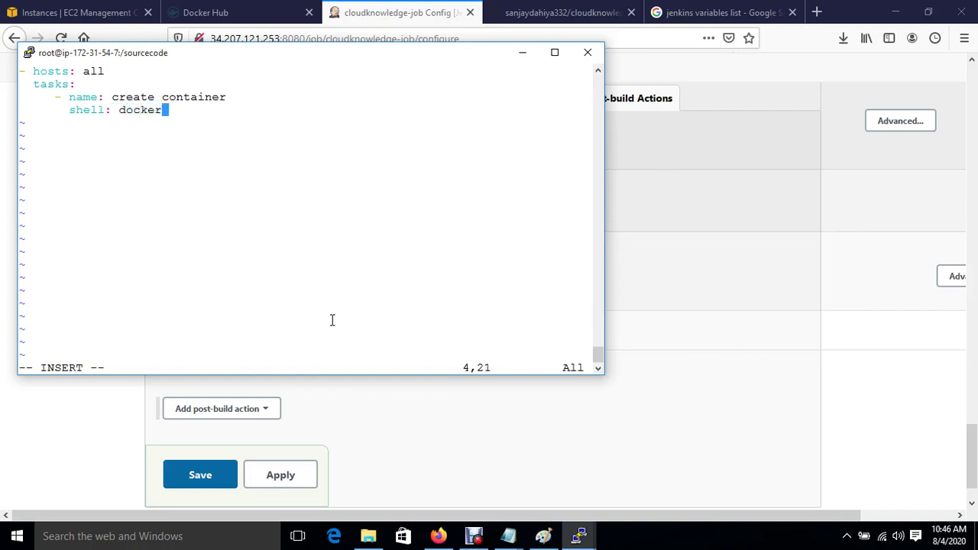
type(" container ")
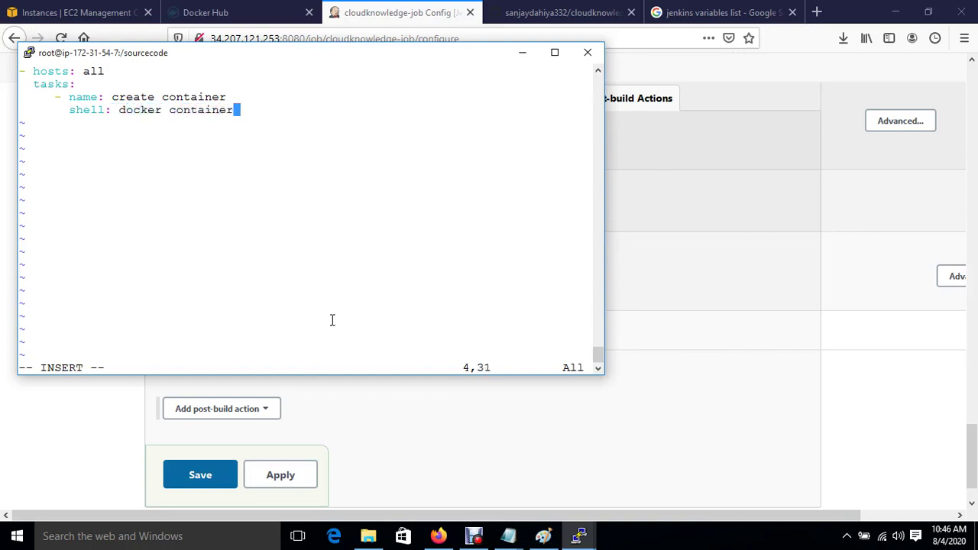
type("run -itd -")
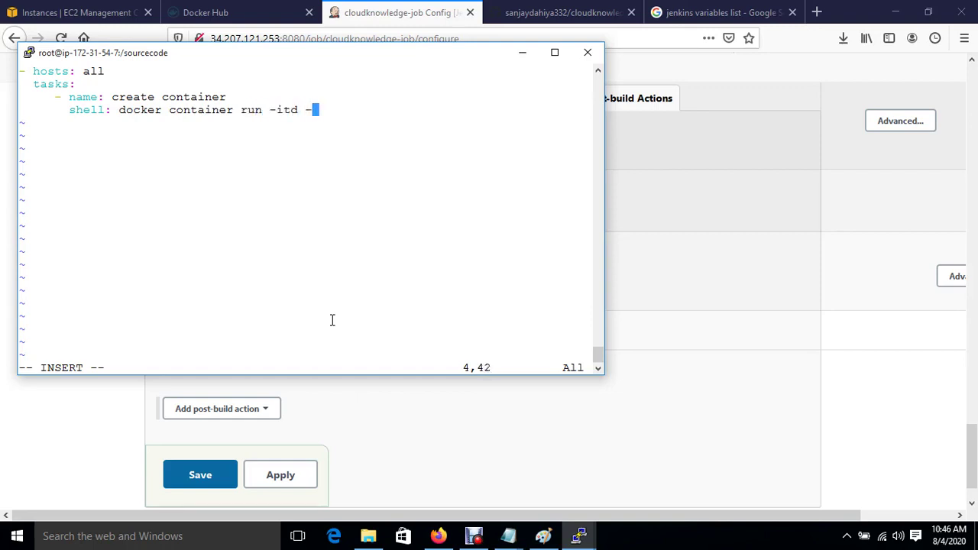
type("-name clo")
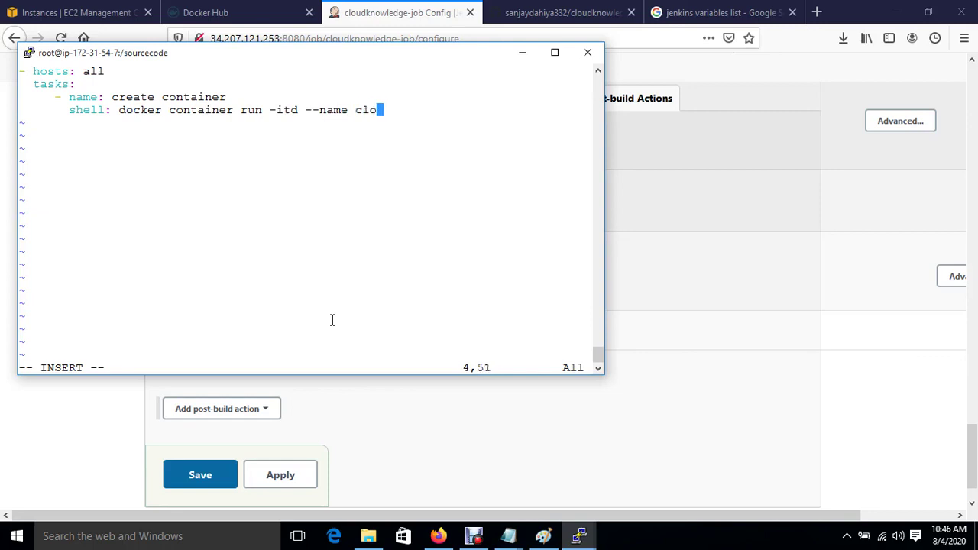
type("udknowlege")
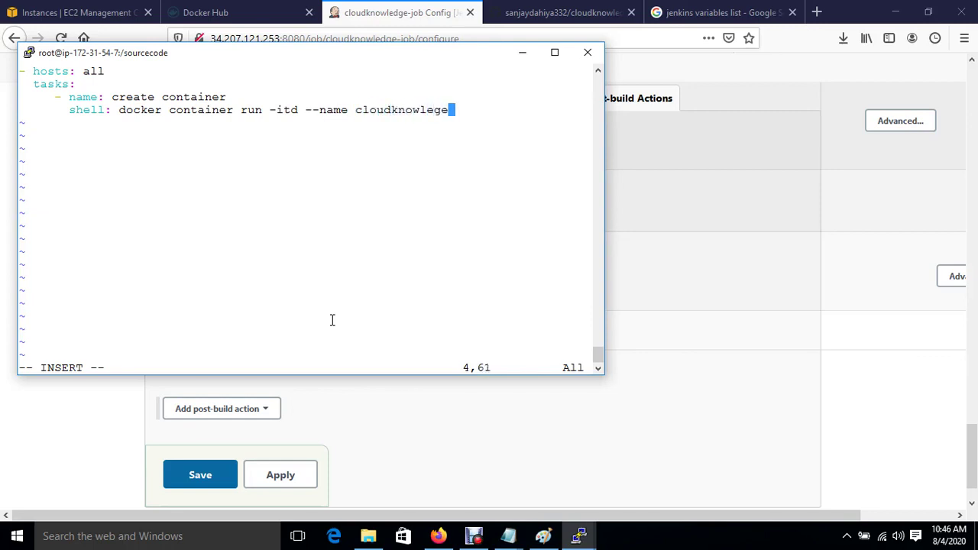
key("BackSpace")
key("BackSpace")
type("dge-container")
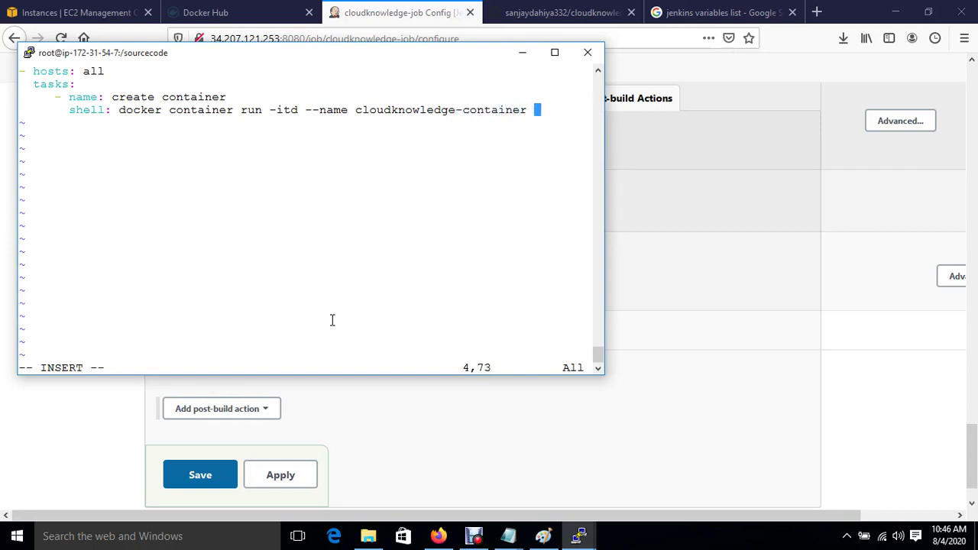
left_click_drag(604, 253, 951, 267)
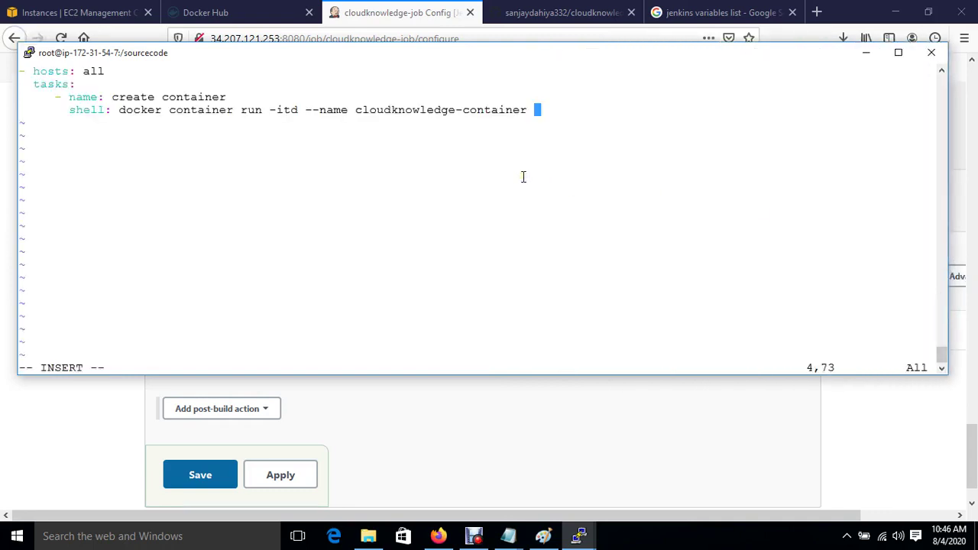
type("-p 9000:9")
key("BackSpace")
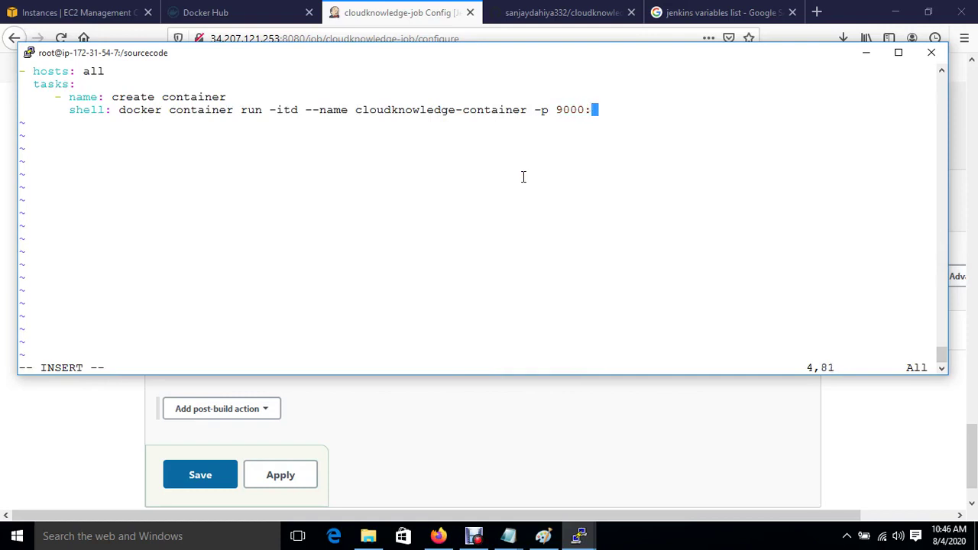
type("80 sd171991/")
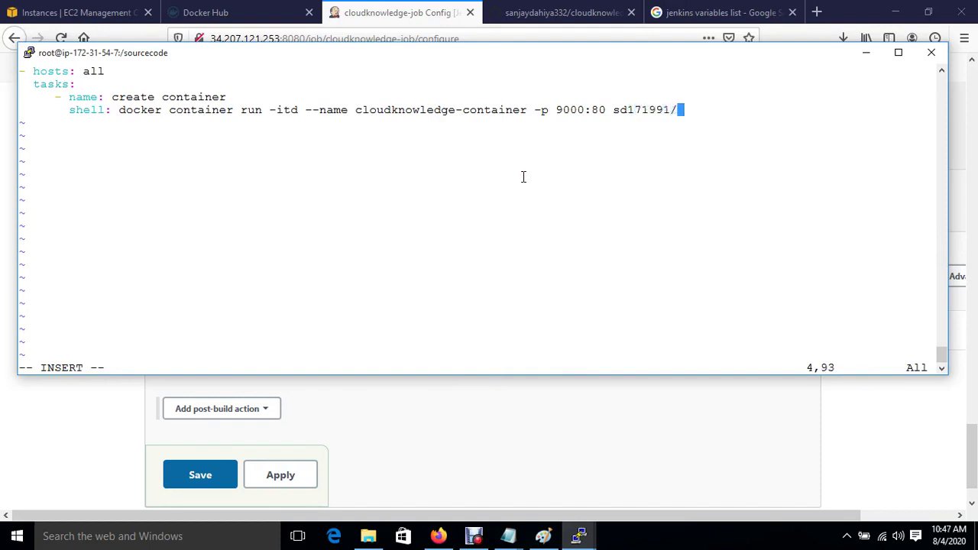
type("cloudknowlege")
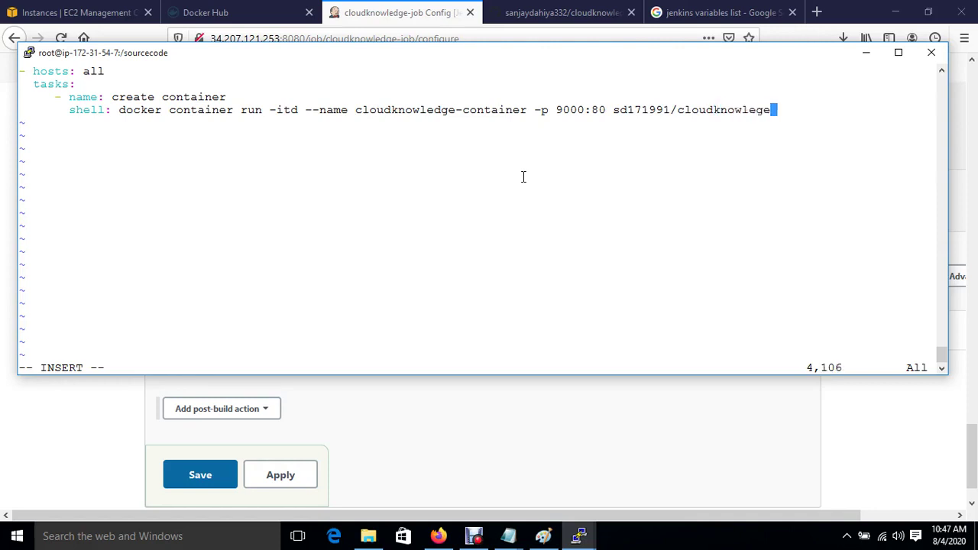
key("BackSpace")
key("BackSpace")
type("dge-job")
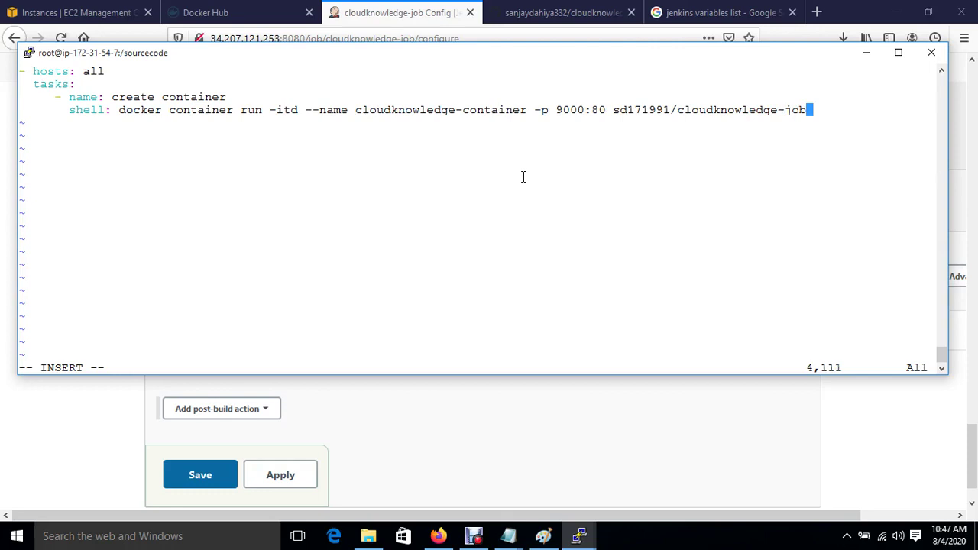
key("Escape")
type(":wq")
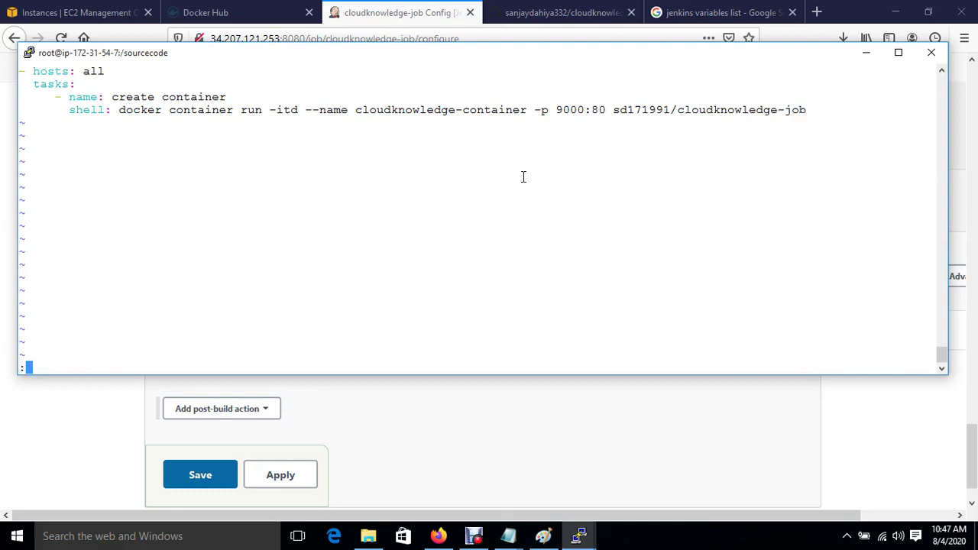
key("Return")
key("Return")
key("Return")
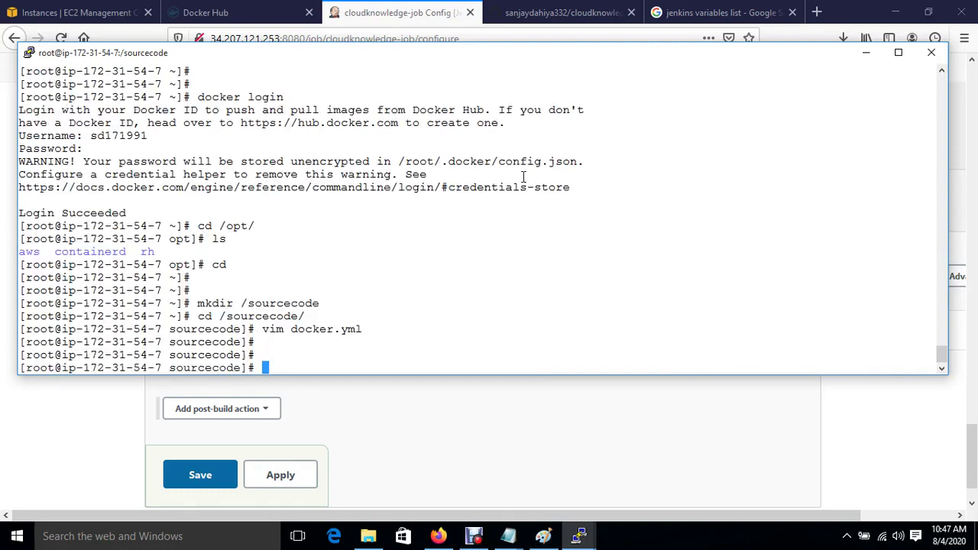
Add a 'Send build artifacts over SSH' post-build action targeting the Ansible server.
left_click(354, 411)
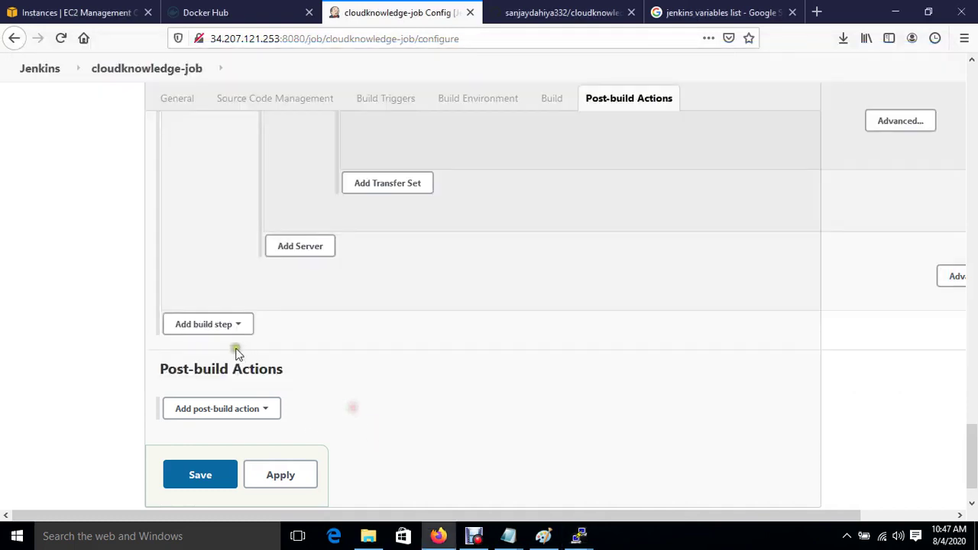
scroll(371, 375, "up", 3)
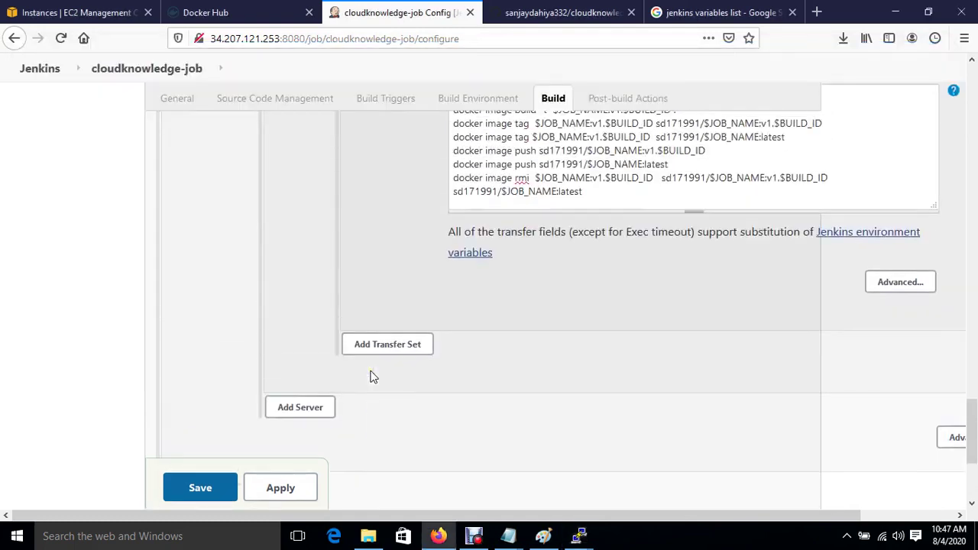
scroll(371, 375, "down", 3)
left_click(266, 391)
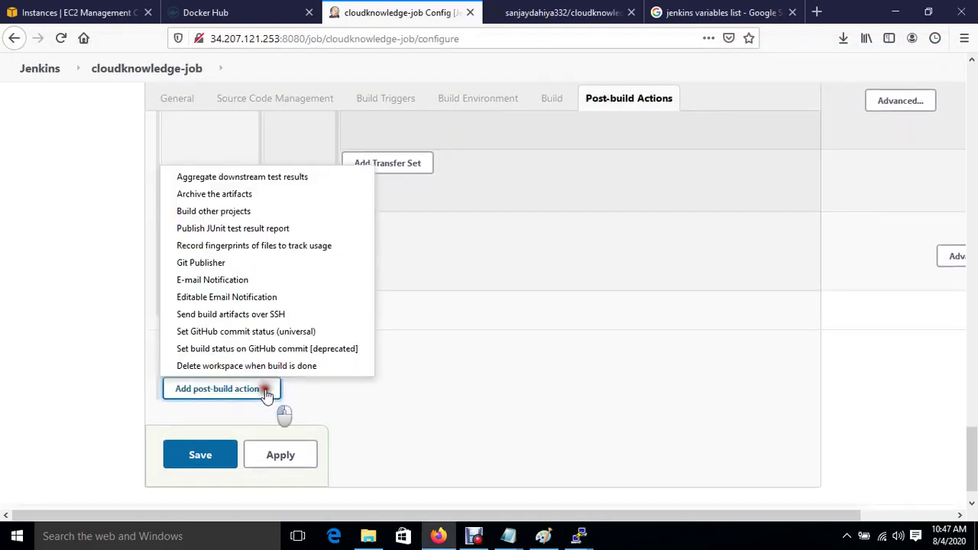
left_click(229, 323)
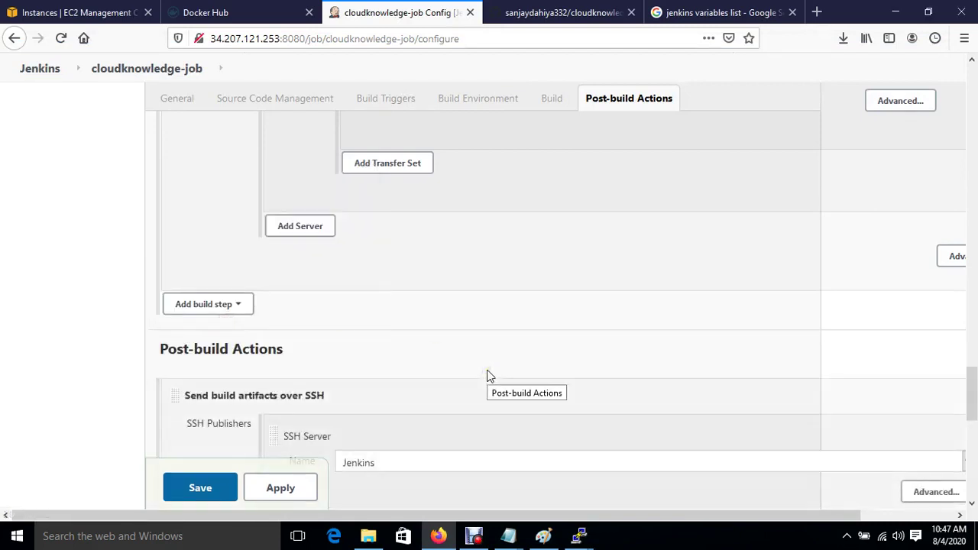
scroll(487, 371, "down", 4)
left_click(431, 214)
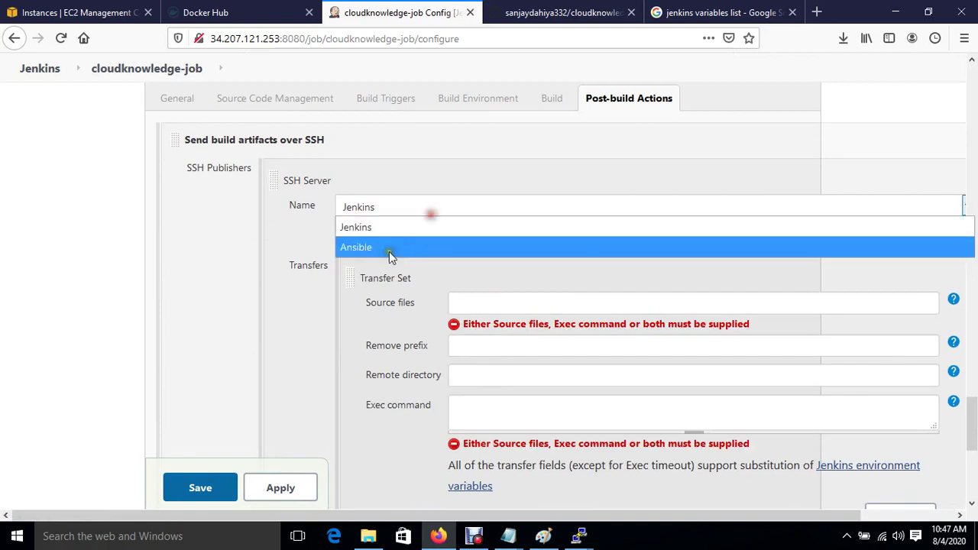
left_click(384, 252)
Set its exec command to ansible-playbook /sourcecode/docker.yml, then apply and save the job.
left_click(477, 409)
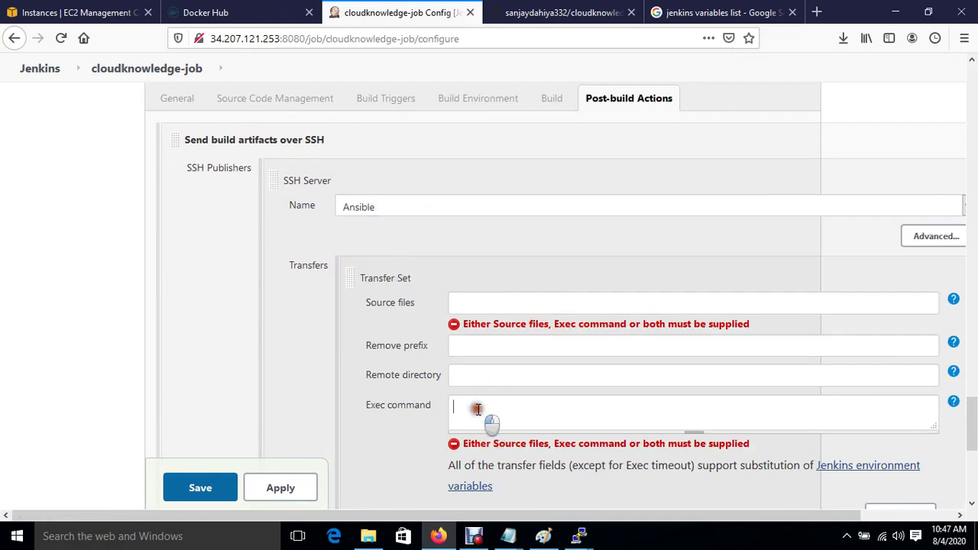
type("ansible-playb")
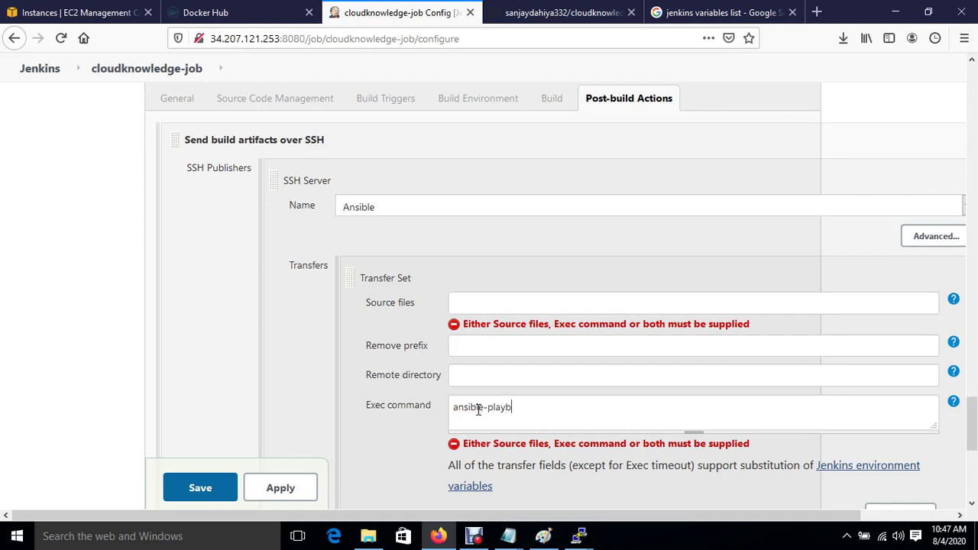
type("ook   /sourcecode/docker.yml")
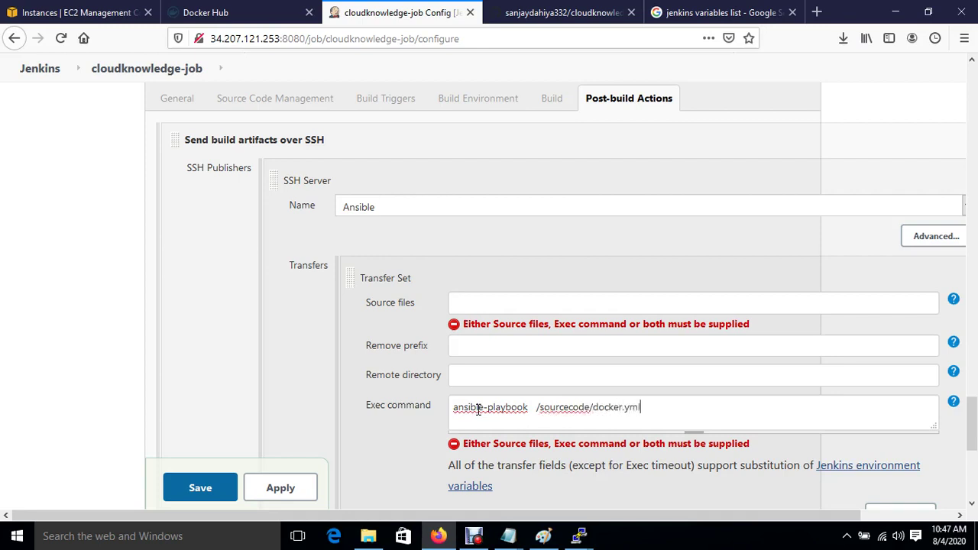
left_click(279, 489)
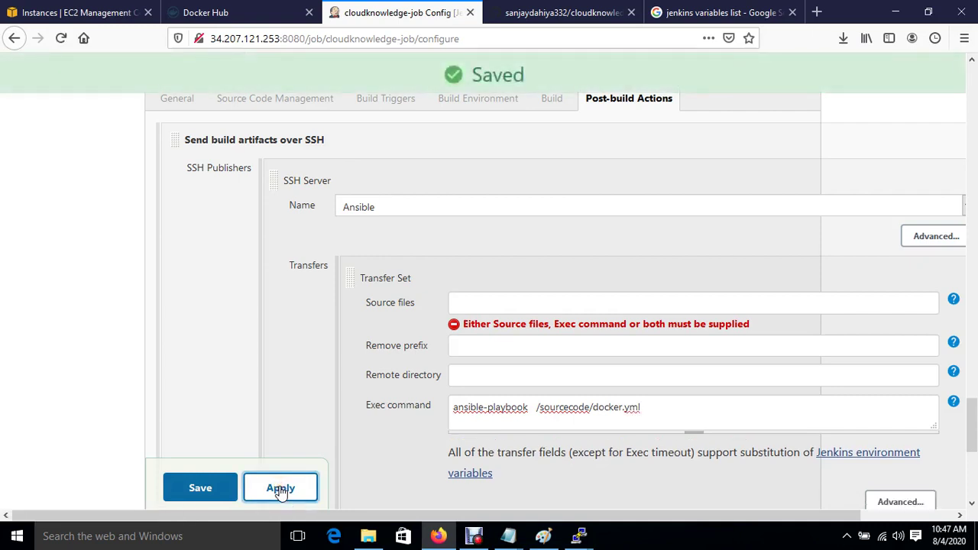
left_click(200, 489)
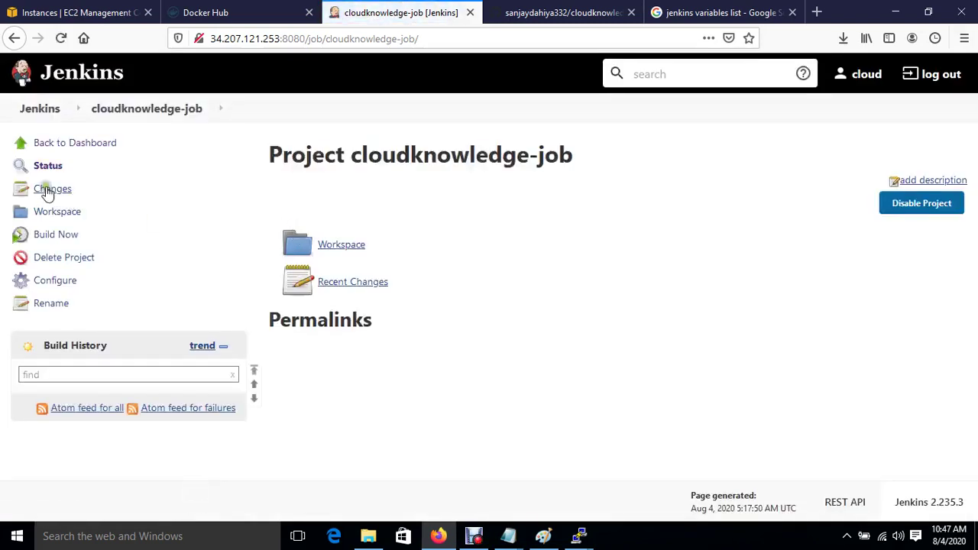
Trigger Build Now on cloudknowledge-job and wait for build #1 to finish.
left_click(56, 237)
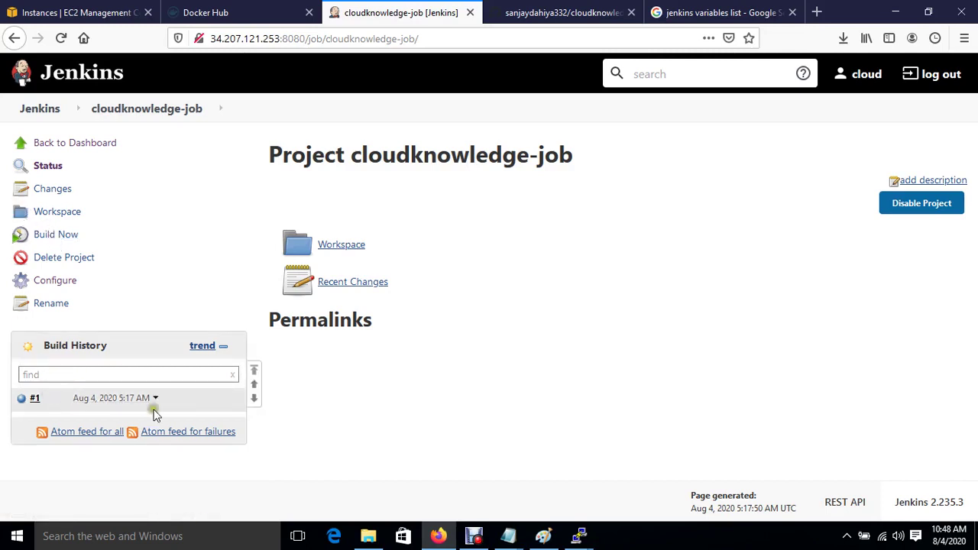
Dismiss the PuTTY fatal error, restart the session and log in as ec2-user.
mouse_move(588, 542)
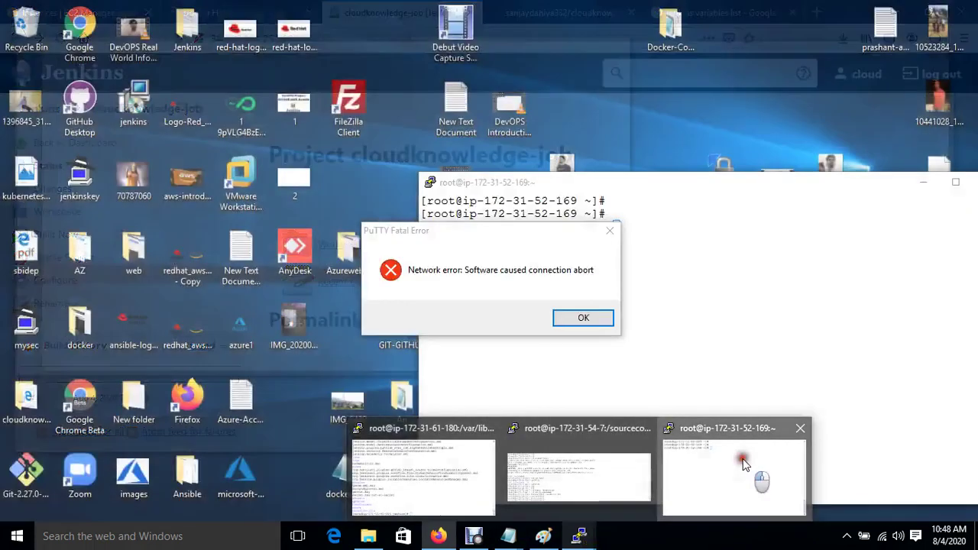
left_click(742, 458)
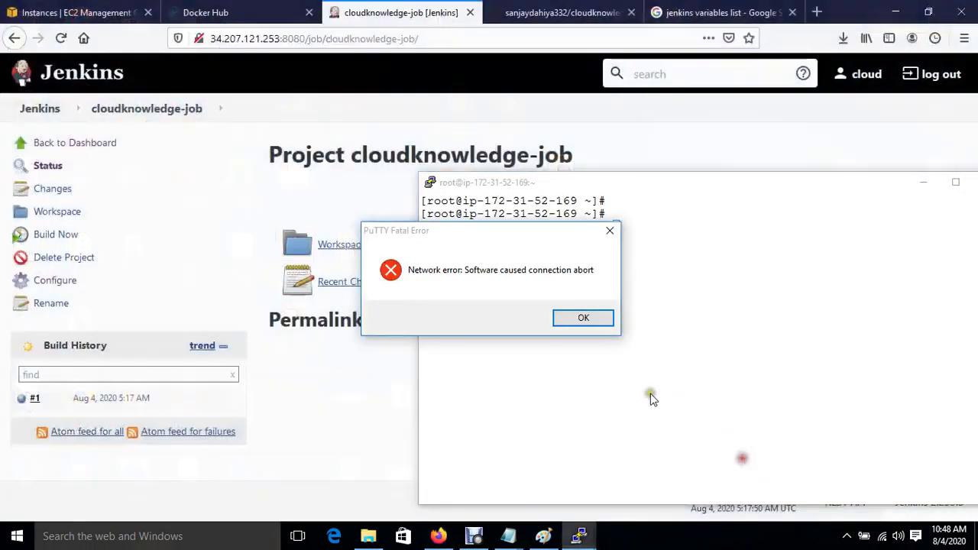
left_click(581, 318)
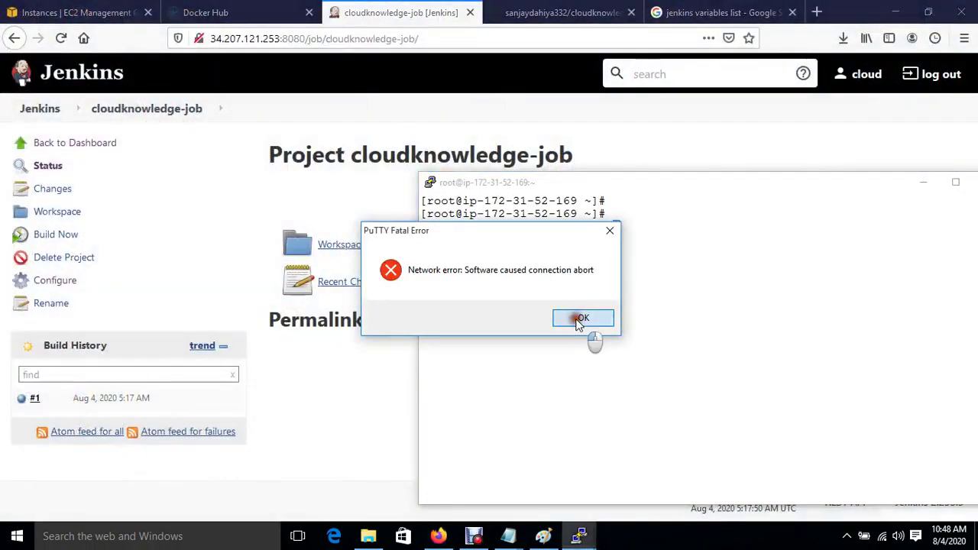
right_click(603, 183)
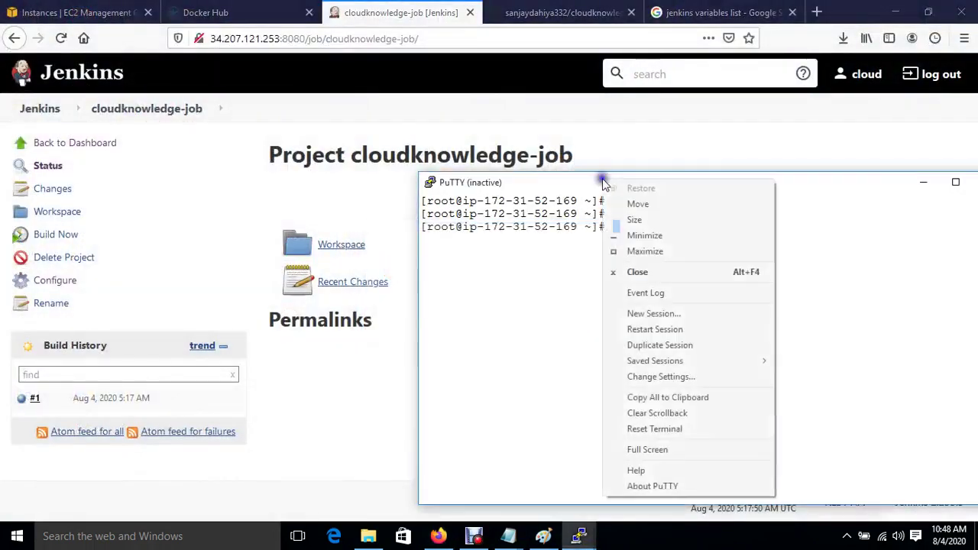
left_click(657, 329)
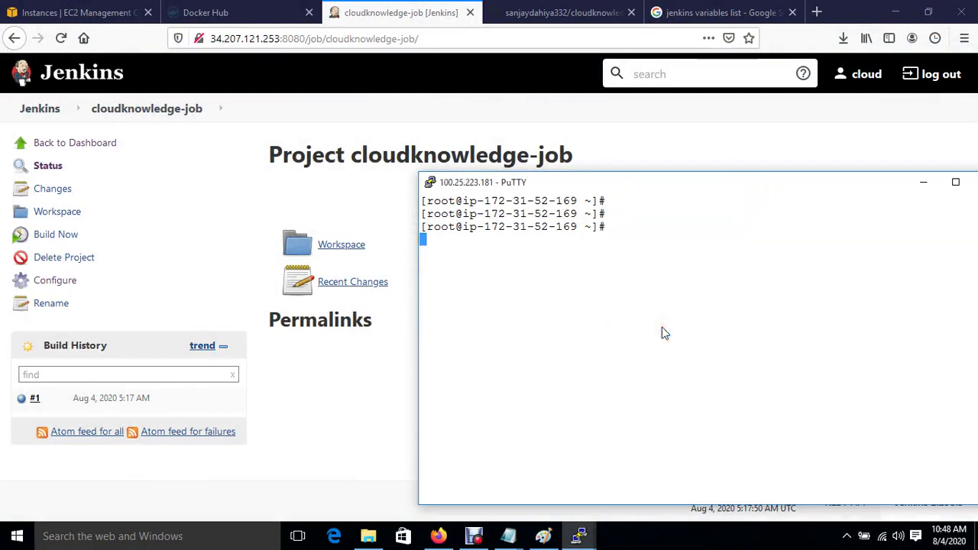
type("ec2")
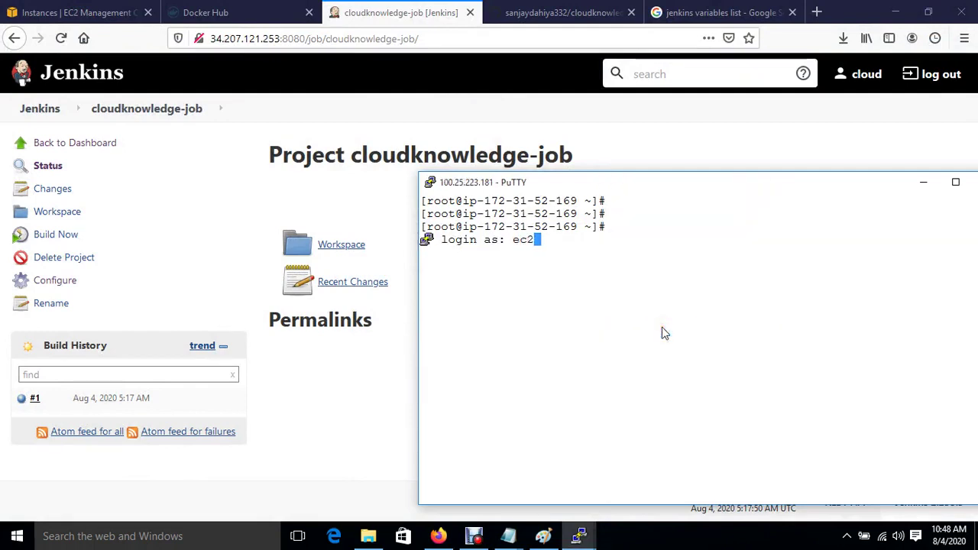
type("-user")
key("Return")
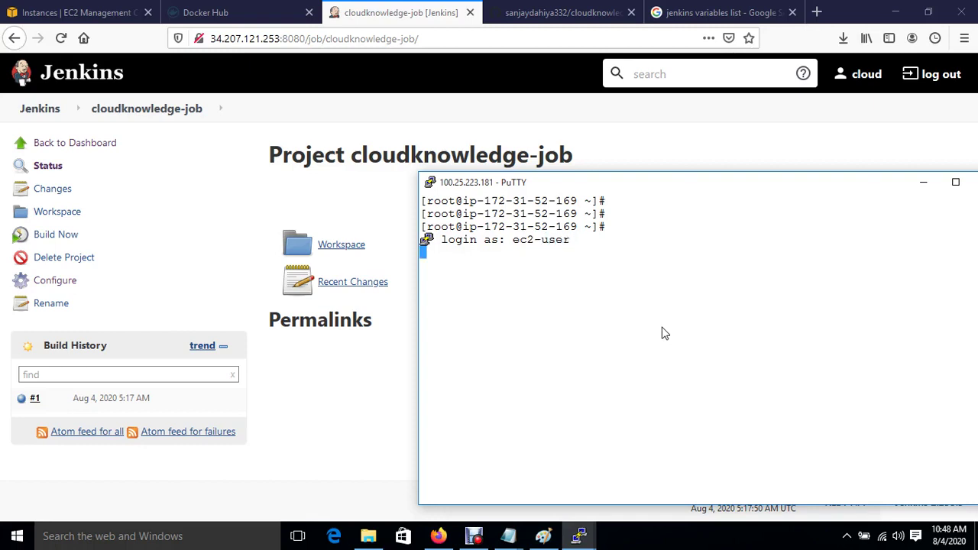
Become root and run docker container ls, showing cloudknowledge-container mapped 9000->80.
key("Return")
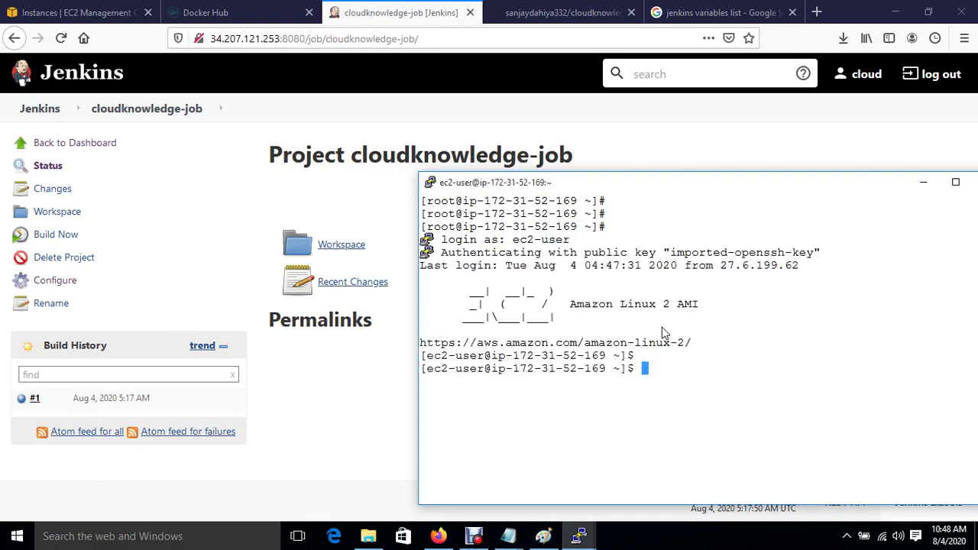
type("sudo su")
key("Return")
key("Return")
key("Return")
key("Return")
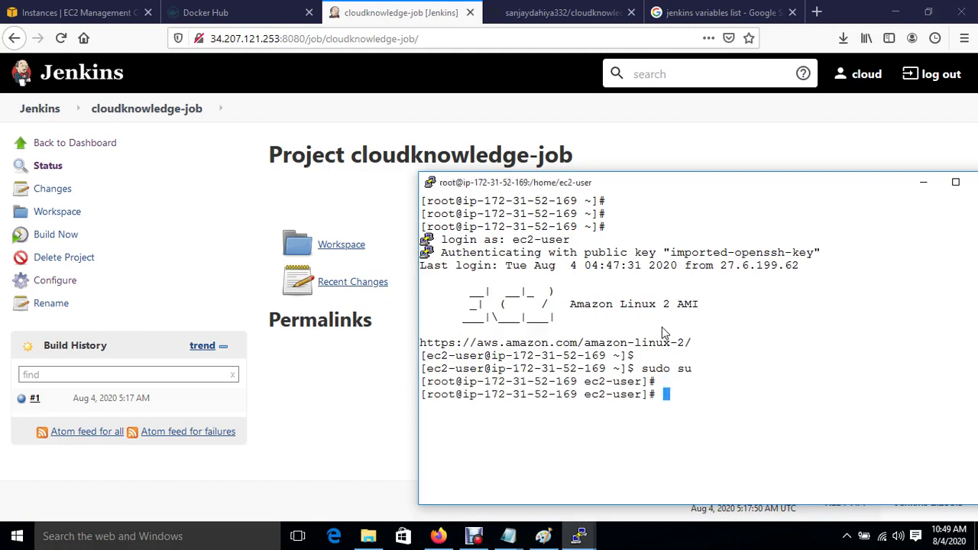
type("cd")
key("Return")
key("Return")
key("ctrl+l")
key("Return")
key("Return")
key("Return")
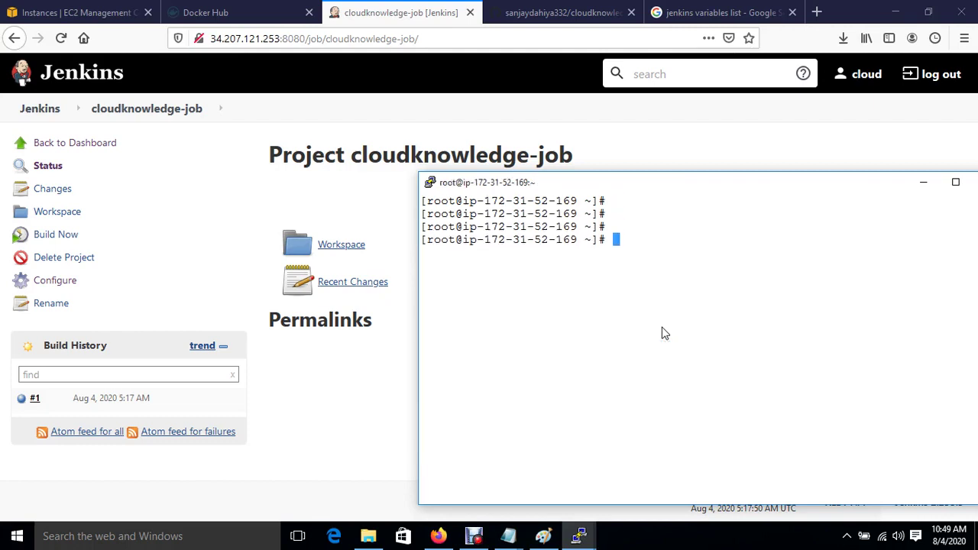
type("docker container ls")
key("Return")
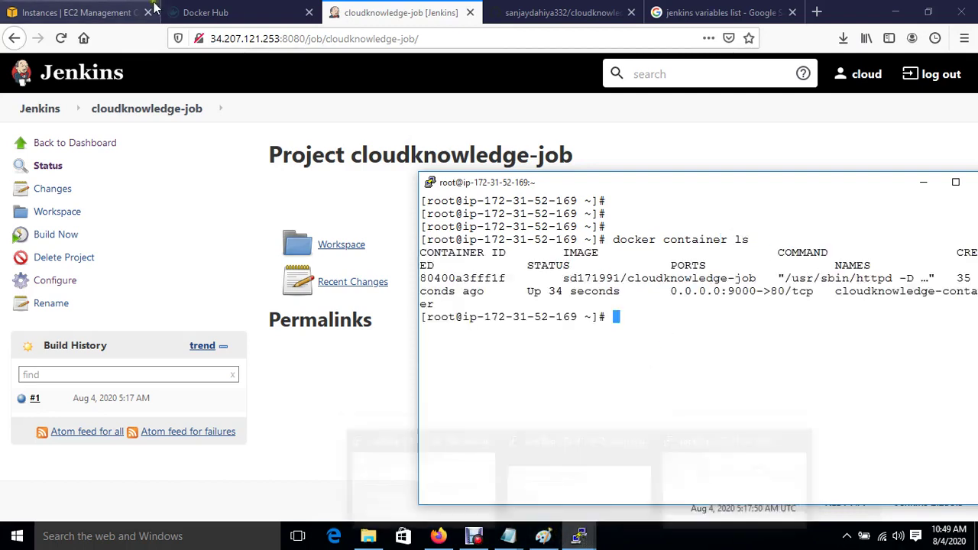
Reload Docker Hub, open the cloudknowledge-job repository and scroll to its latest and v1.1 tags.
left_click(196, 17)
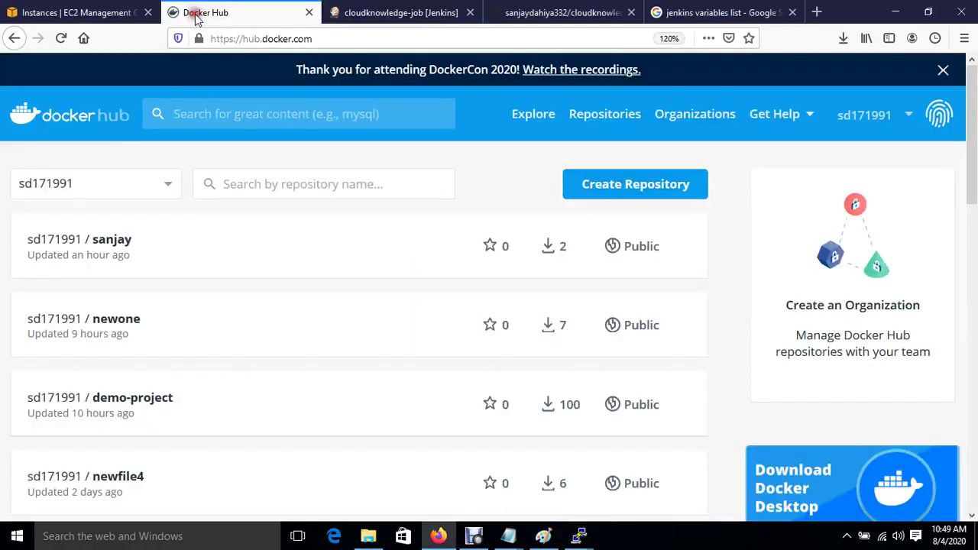
left_click(61, 38)
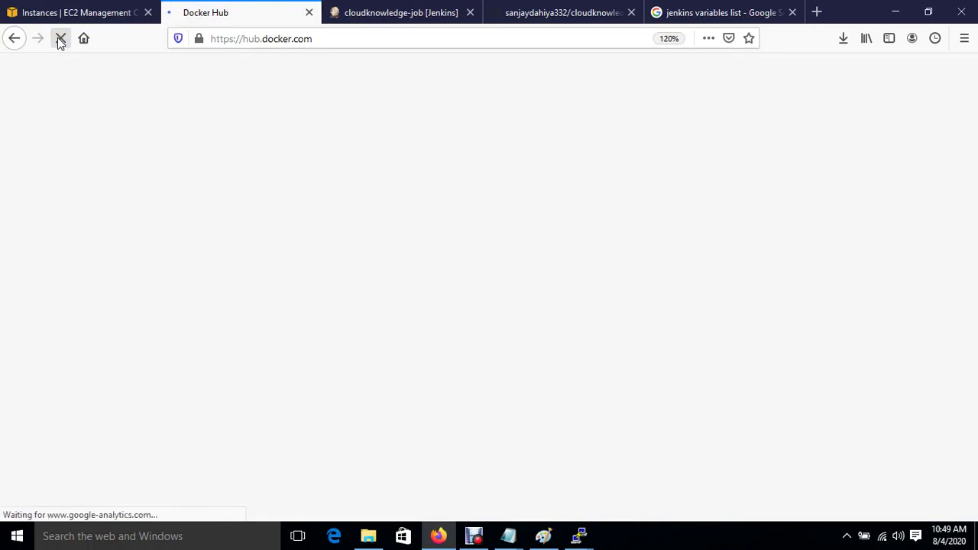
left_click(60, 39)
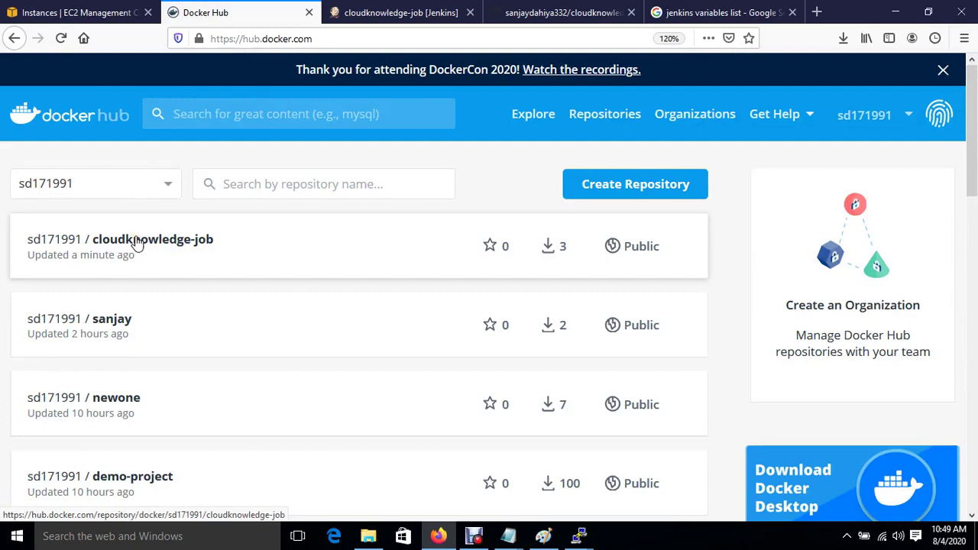
left_click(136, 242)
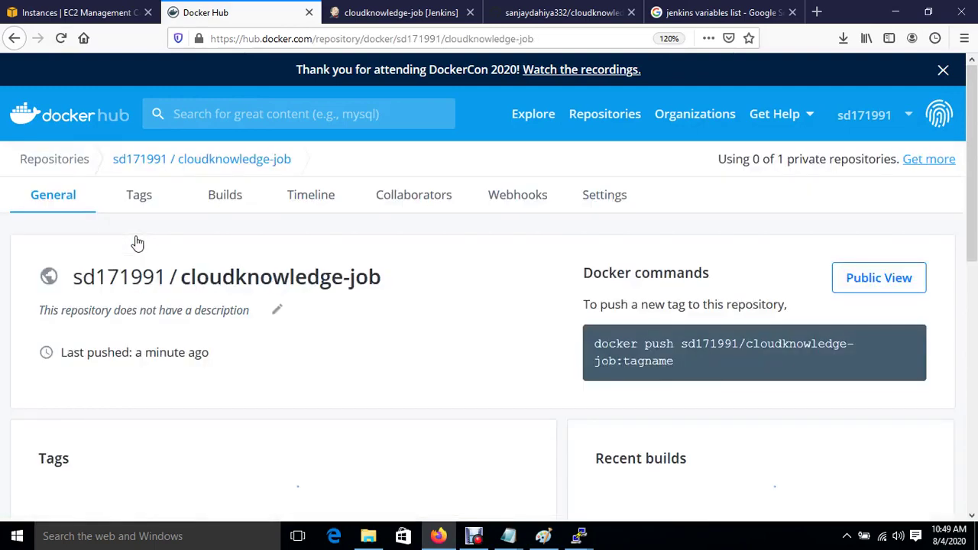
scroll(263, 409, "down", 5)
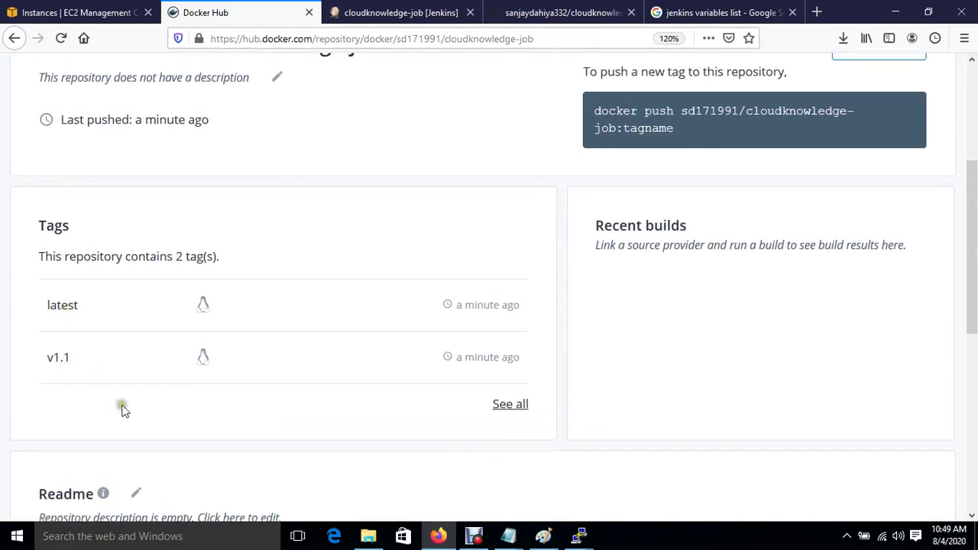
Run docker image ls on the 52-169 container host and highlight the cloudknowledge-job image.
mouse_move(578, 535)
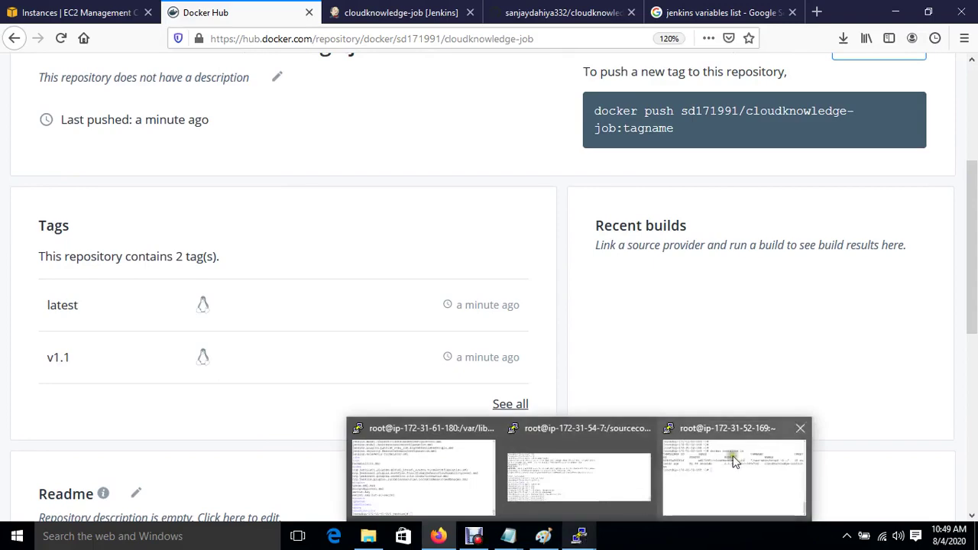
left_click(737, 458)
type("do")
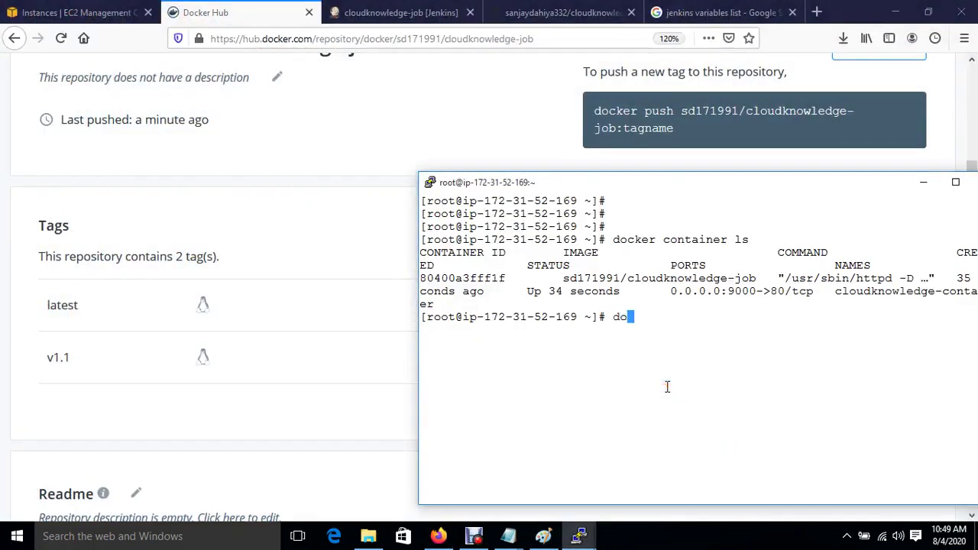
type("cker image ls")
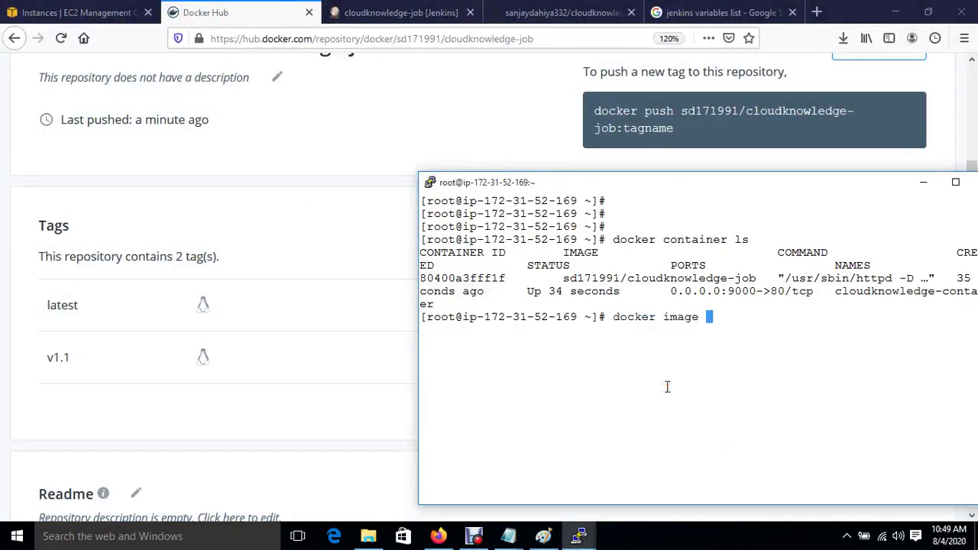
key("Return")
left_click_drag(492, 357, 676, 365)
Run docker image ls on the 54-7 Ansible server, which lists only centos:latest.
mouse_move(579, 537)
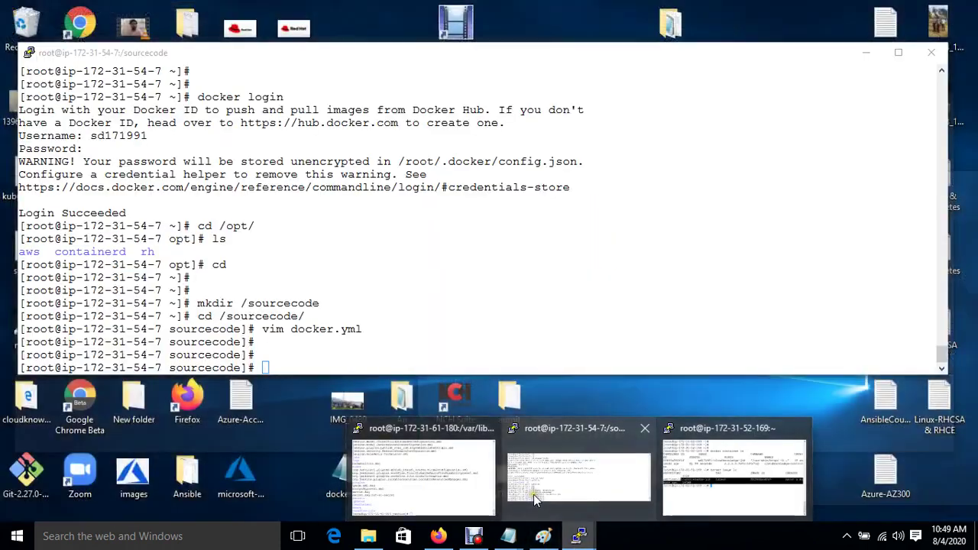
left_click(535, 500)
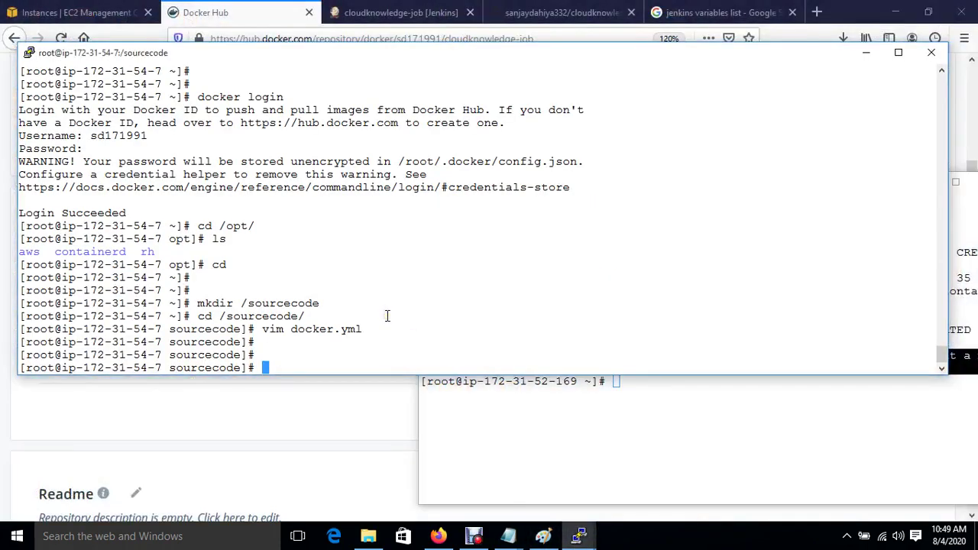
left_click(387, 315)
double_click(386, 316)
type("docker ")
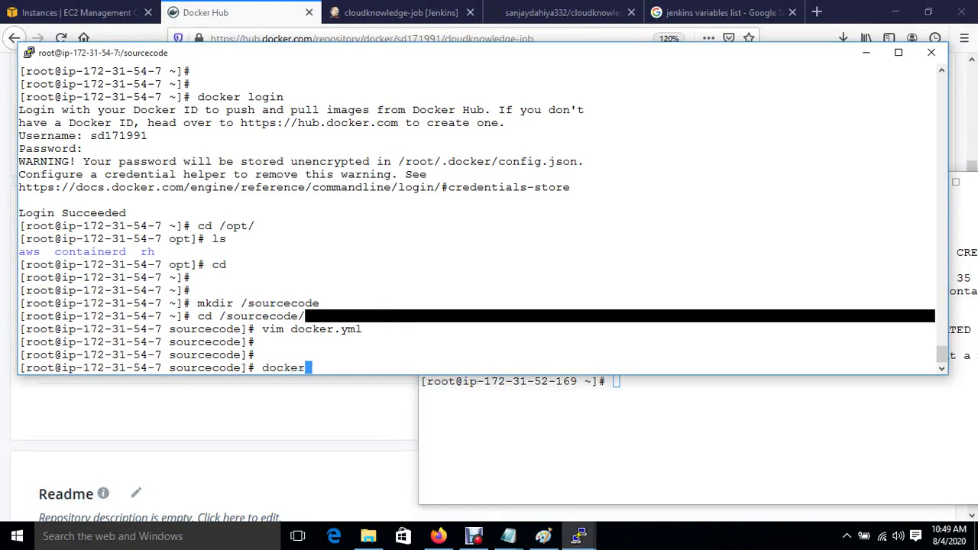
type("image ls")
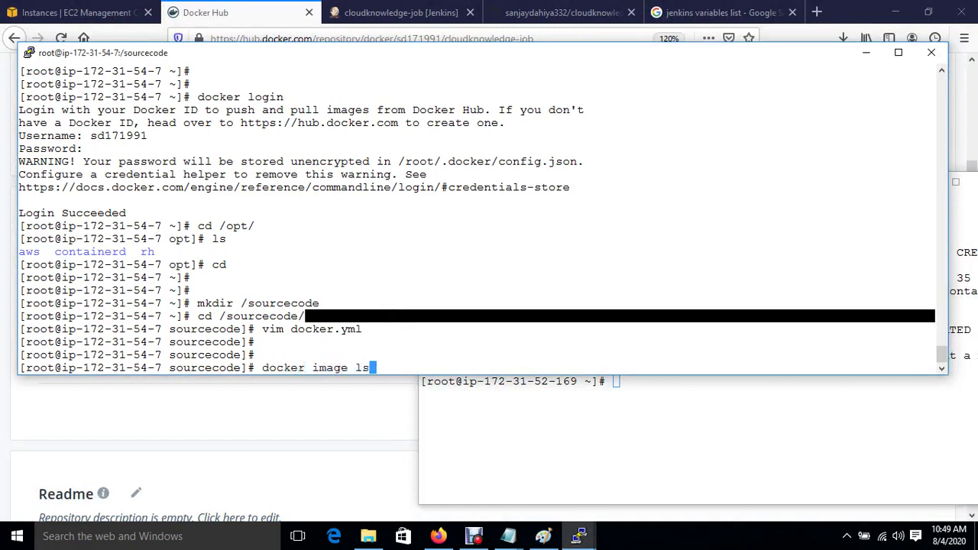
key("Return")
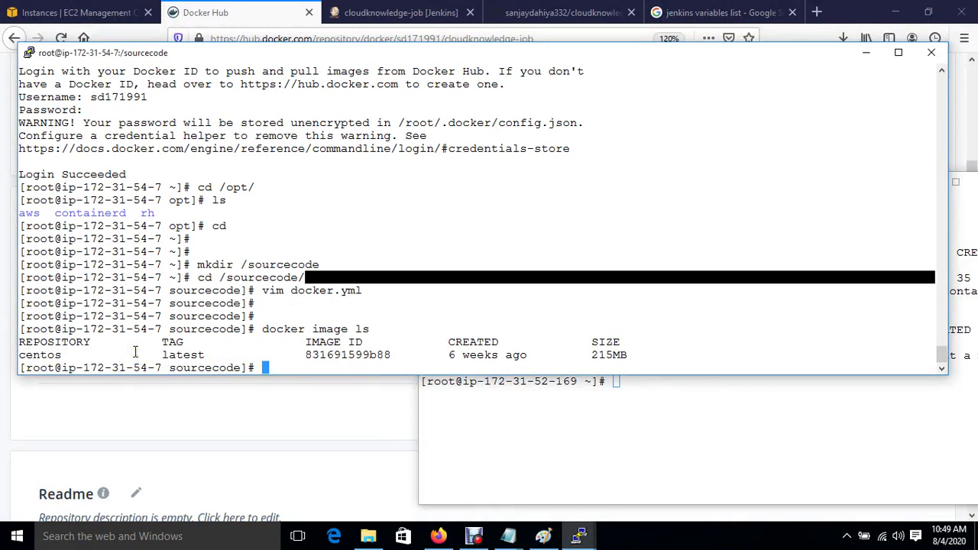
left_click(576, 423)
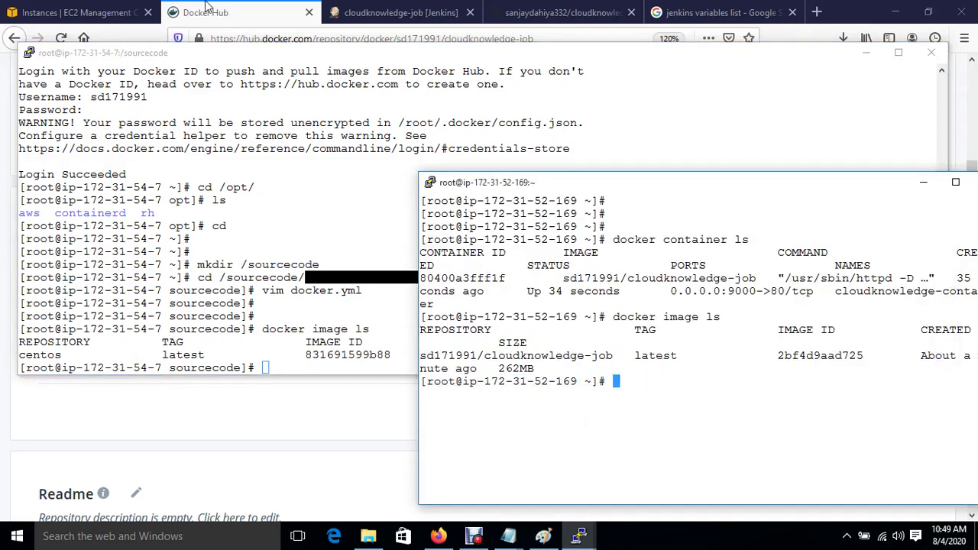
left_click(122, 13)
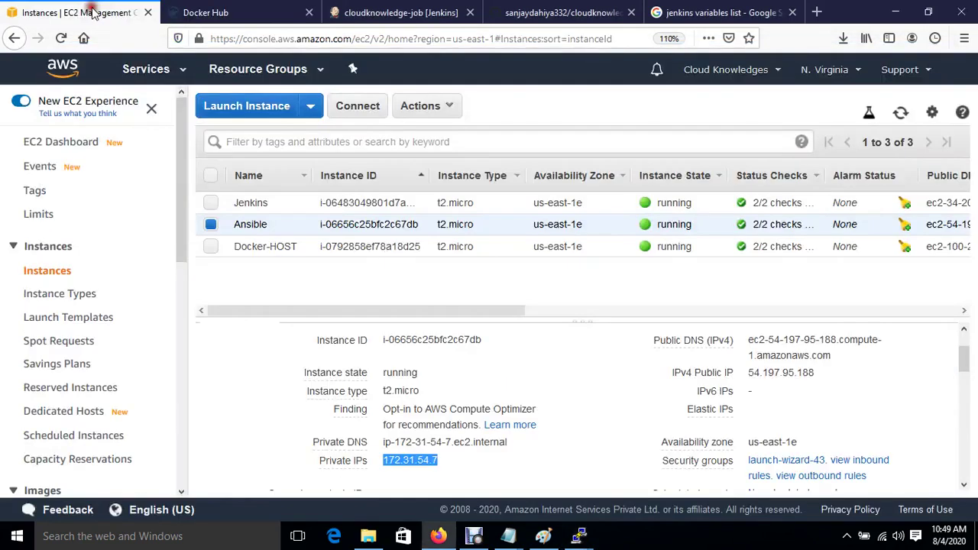
Select only Docker-HOST, then list its images and running containers in the widened PuTTY window.
left_click(210, 248)
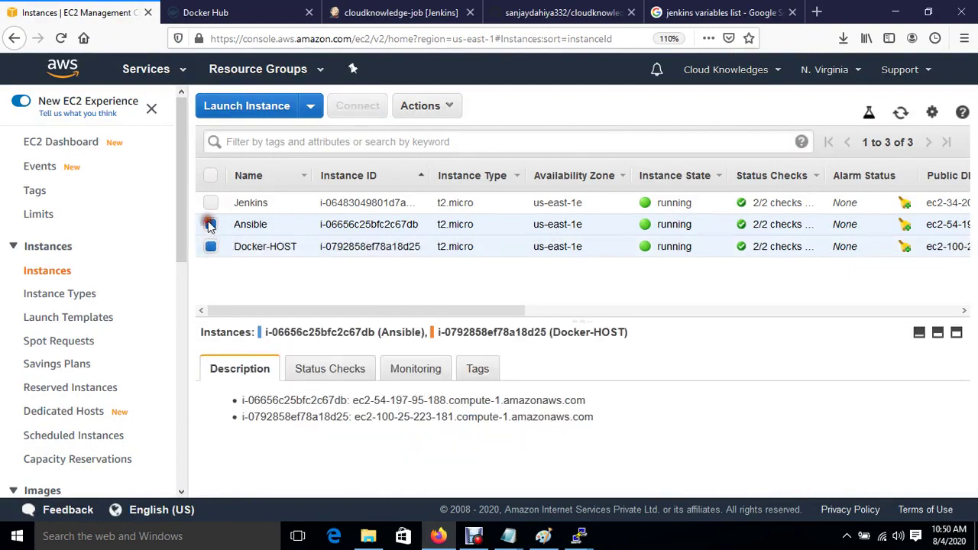
left_click(210, 224)
mouse_move(579, 536)
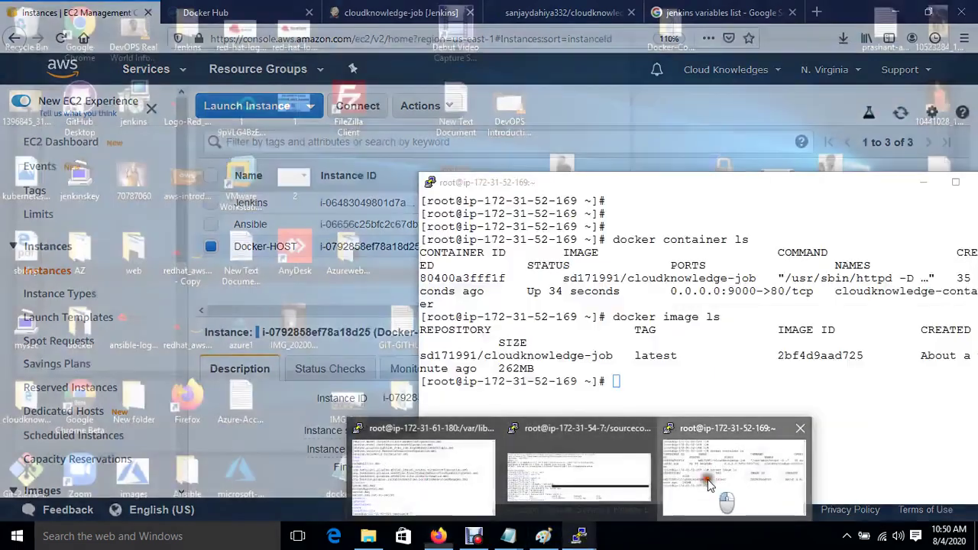
left_click(726, 458)
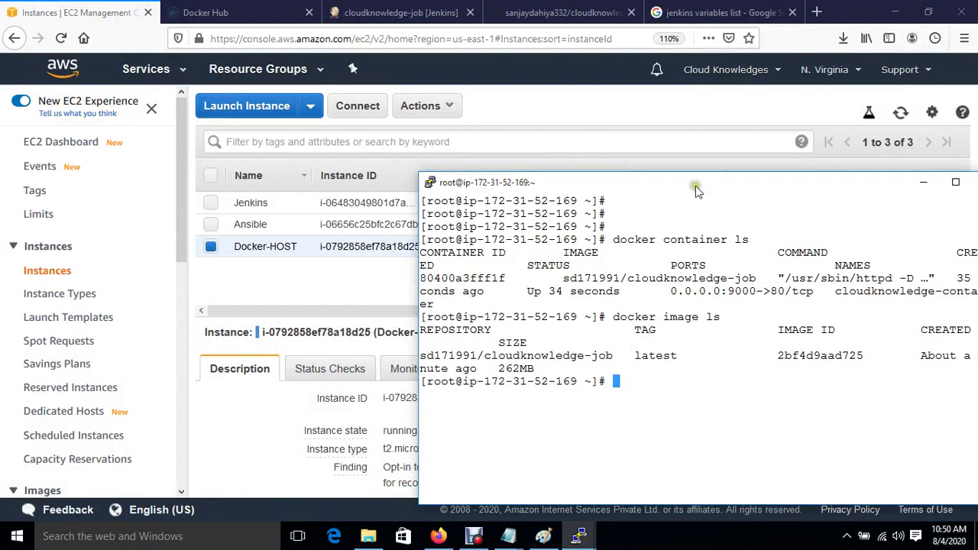
left_click_drag(695, 185, 406, 155)
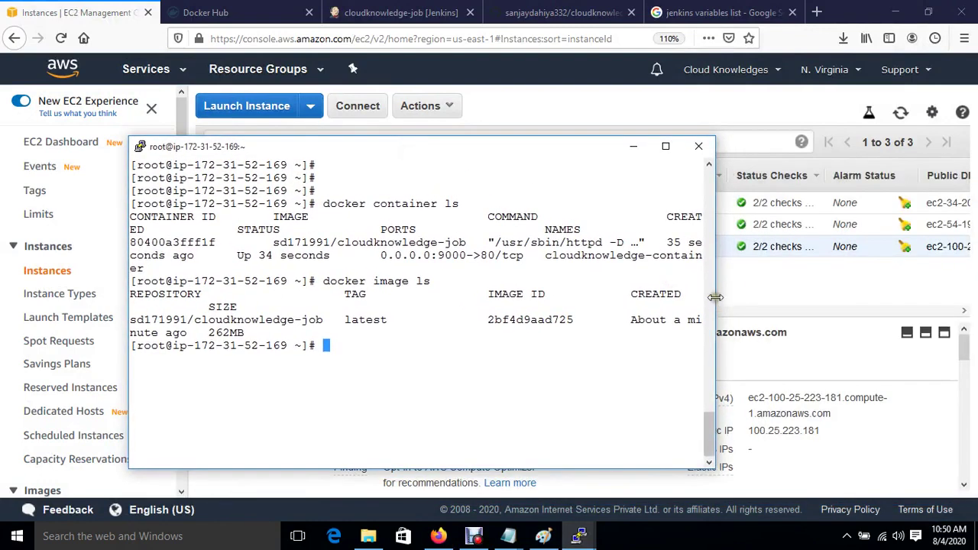
left_click_drag(716, 297, 976, 298)
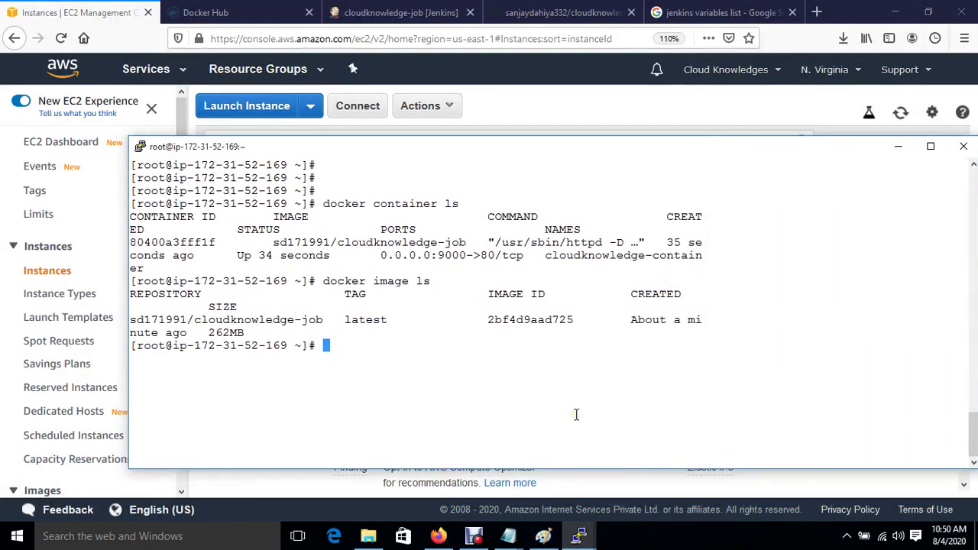
key("ctrl+l")
type("docker image ls")
key("Return")
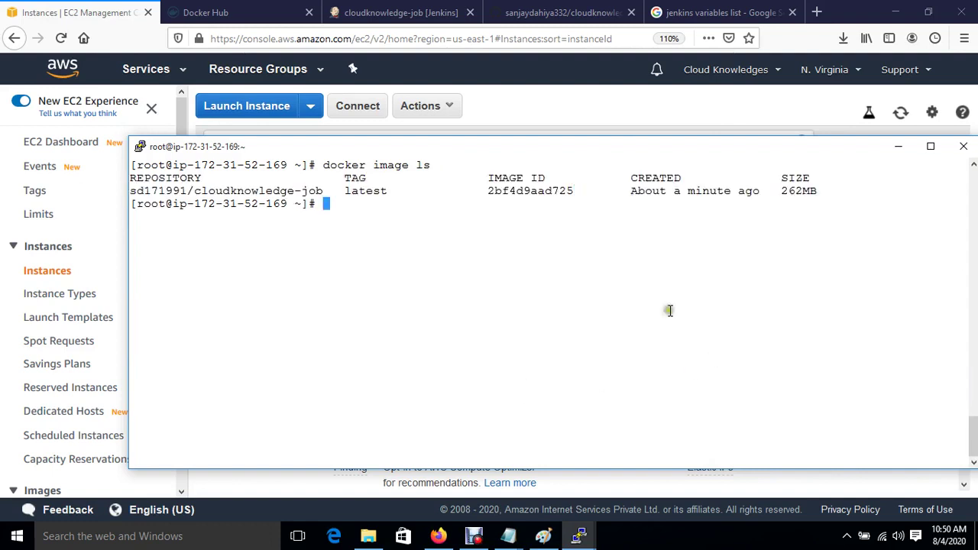
key("Up")
key("Up")
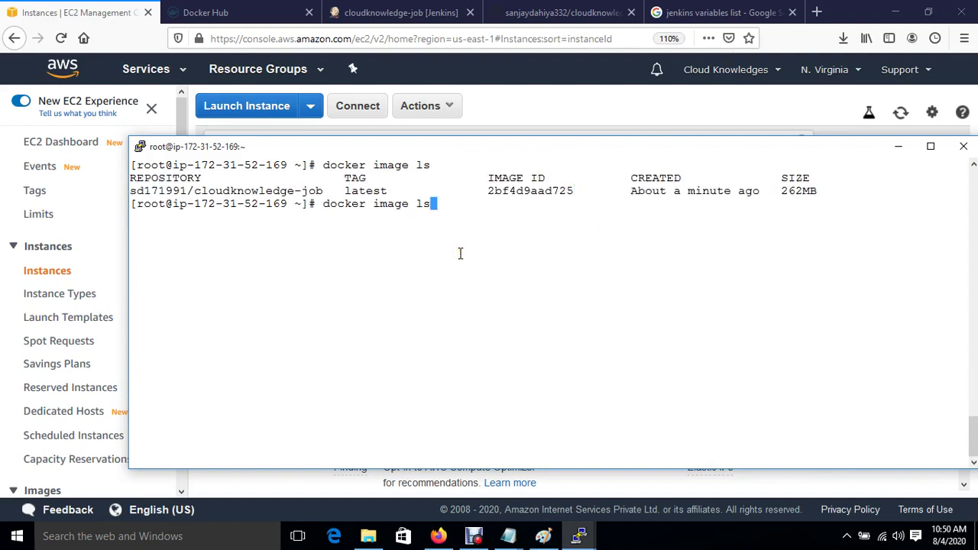
key("Return")
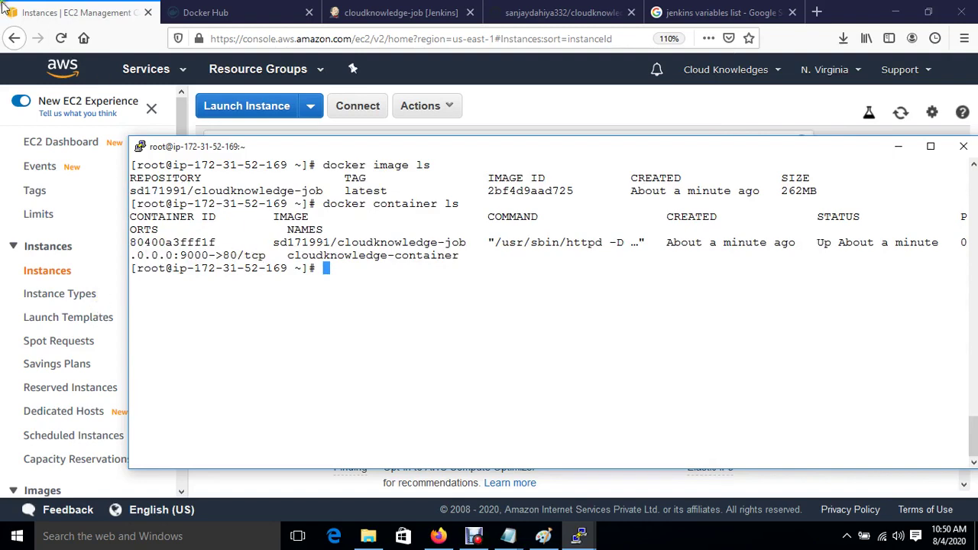
Copy Docker-HOST's public IP 100.25.223.181 from the EC2 console into a new tab.
left_click(34, 11)
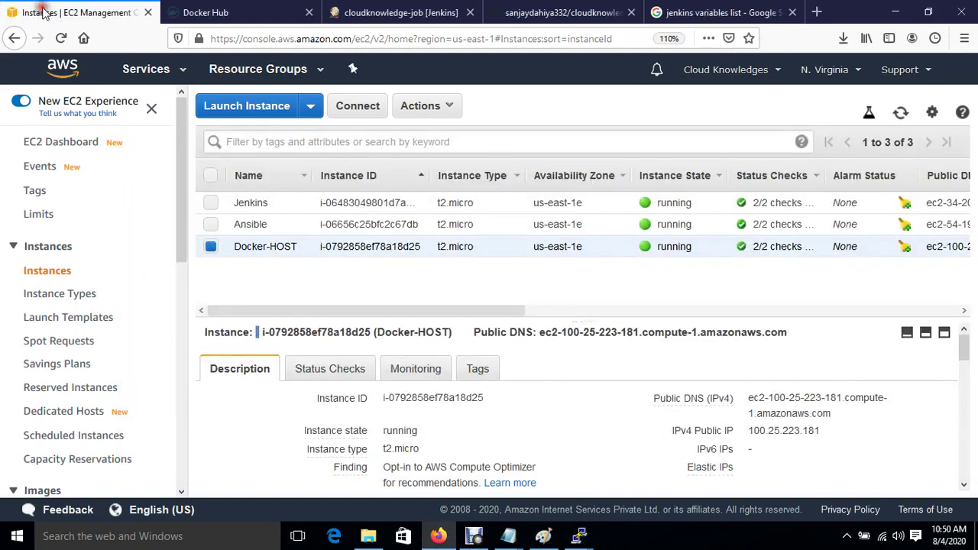
left_click(832, 432)
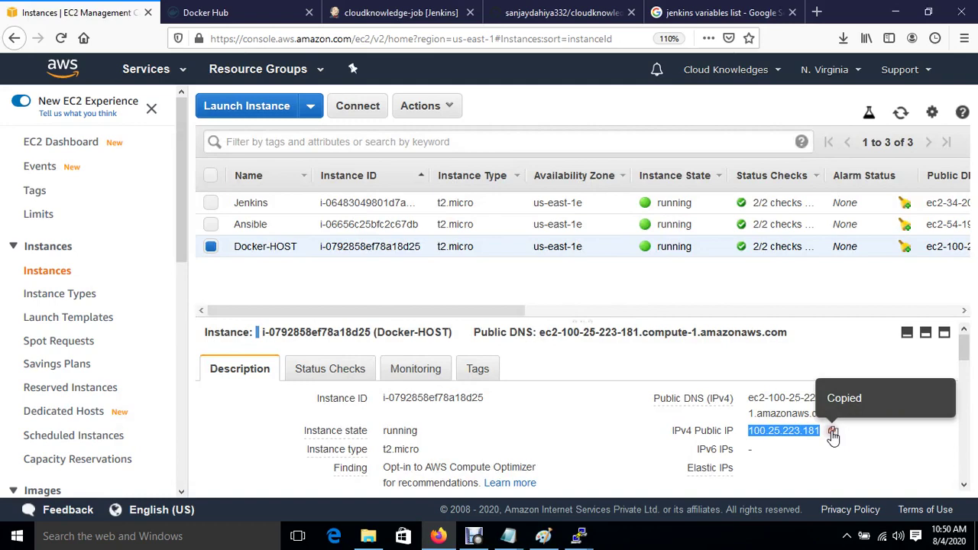
left_click(817, 11)
Load 100.25.223.181:9000 in the new tab to reach the Kindle eBook landing page.
left_click(438, 40)
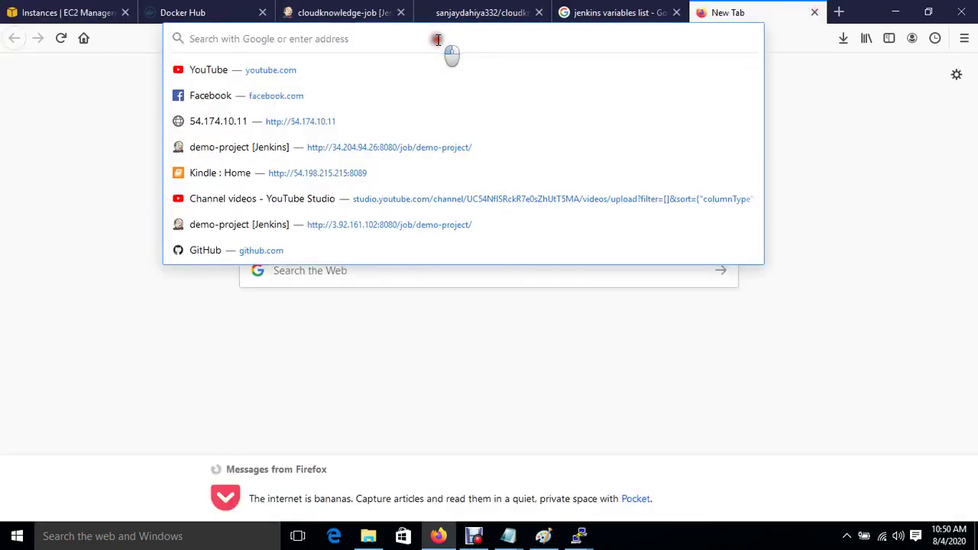
key("ctrl+v")
type(":9000")
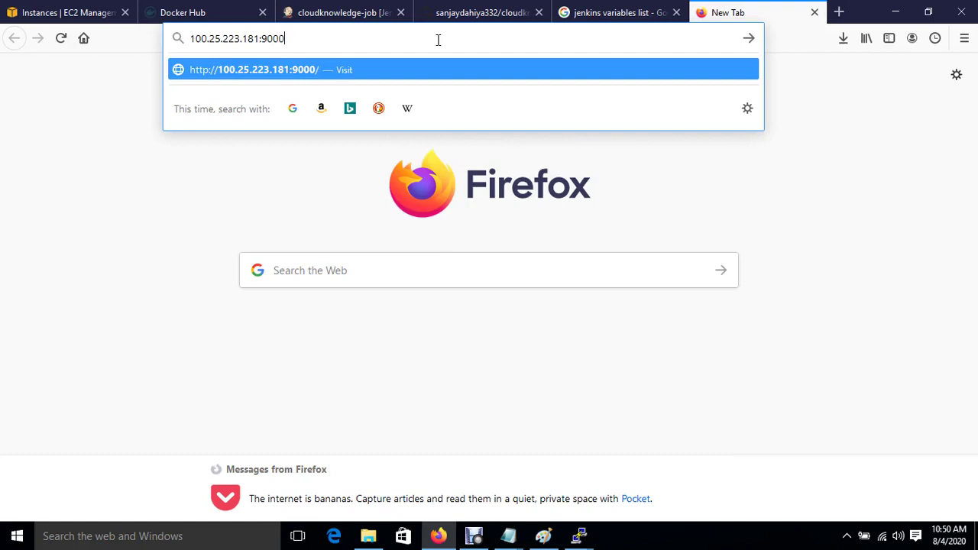
key("Return")
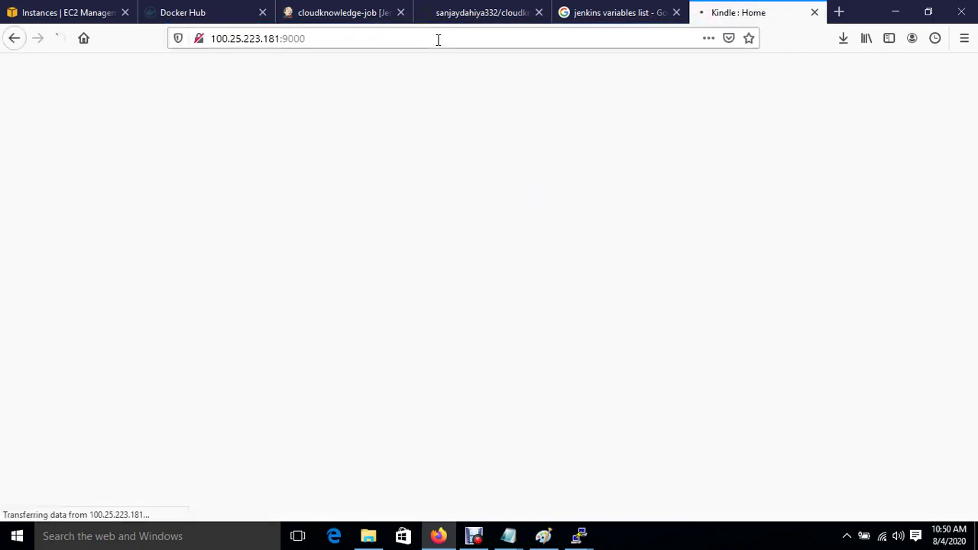
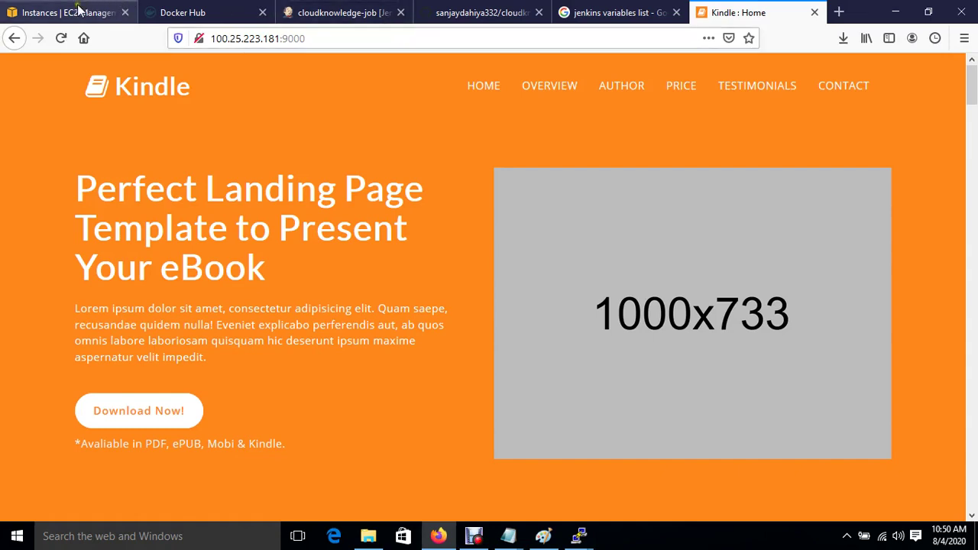
Check the pushed image tags on Docker Hub, then open the cloudknowledge repository's Dockerfile on GitHub.
left_click(177, 12)
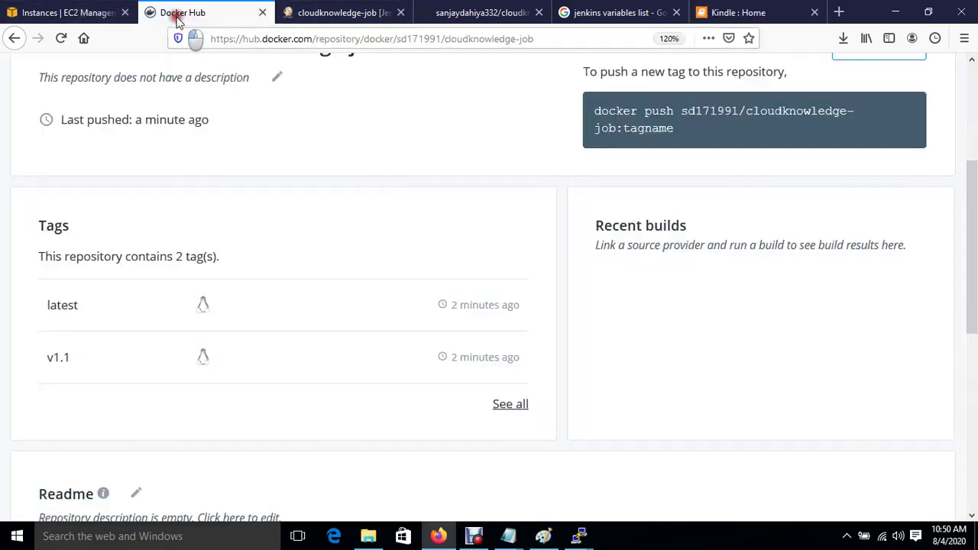
left_click(492, 11)
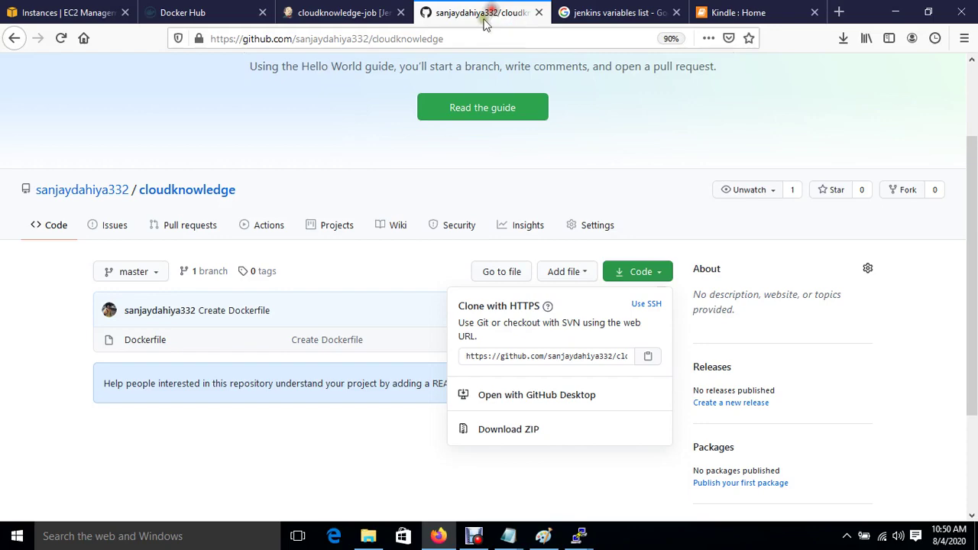
left_click(146, 340)
left_click(149, 342)
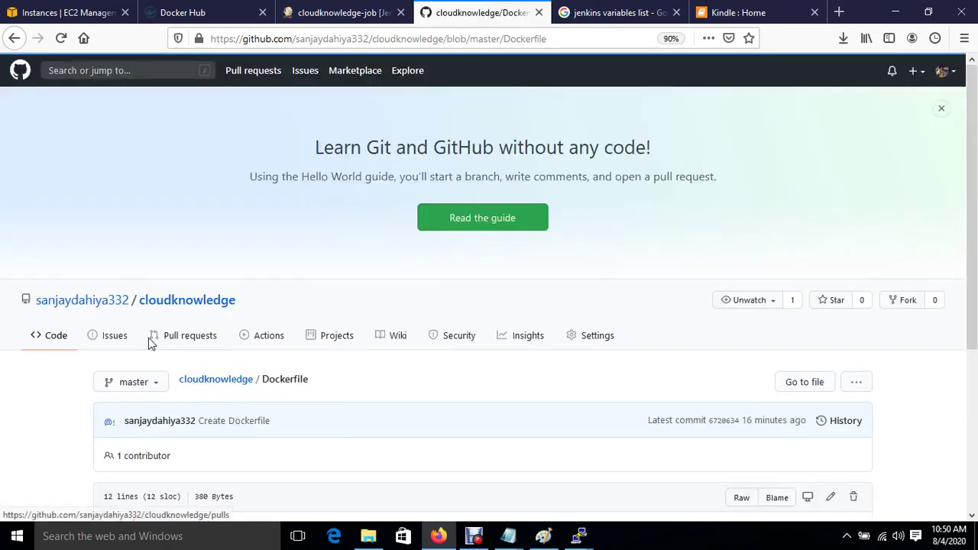
scroll(385, 430, "down", 1)
scroll(386, 431, "down", 1)
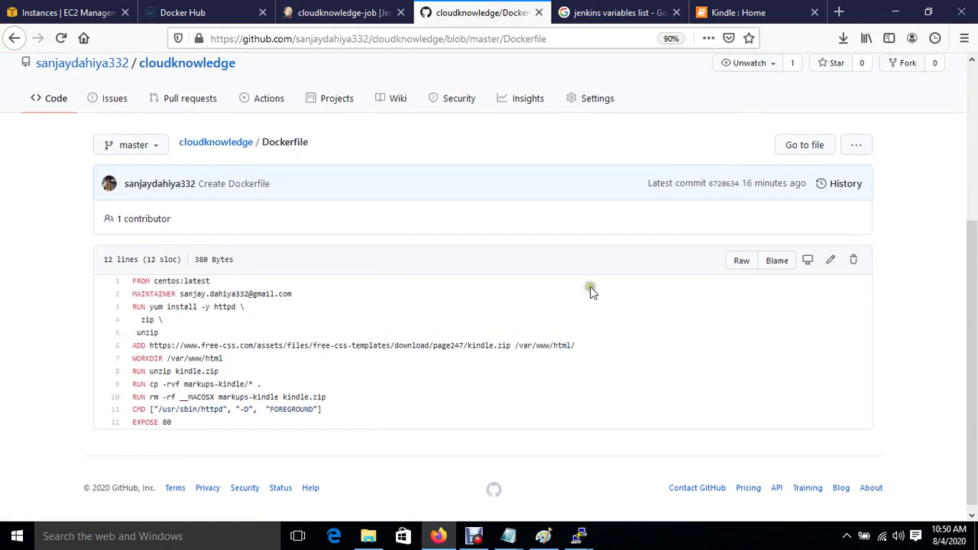
Start editing the Dockerfile and select the kindle.zip download URL on line 6.
left_click(831, 262)
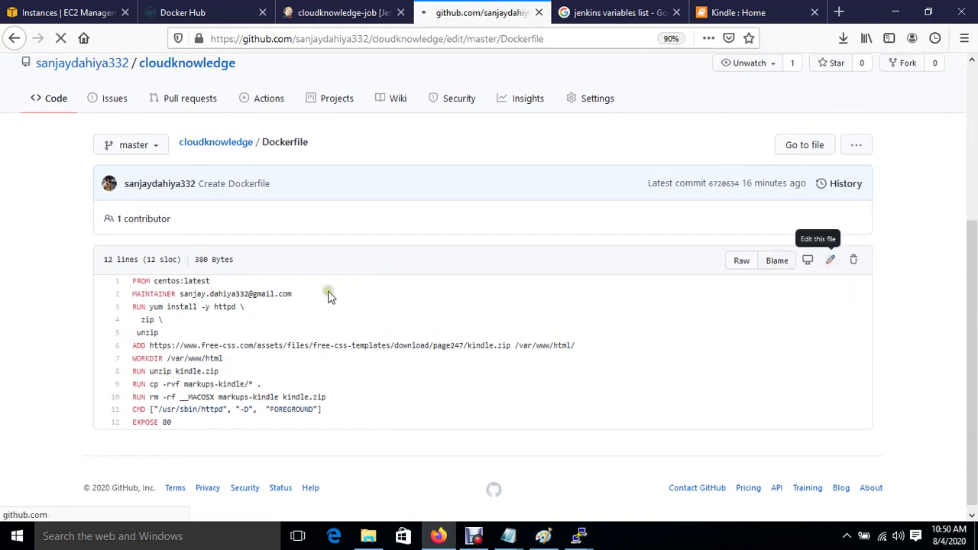
scroll(329, 297, "down", 3)
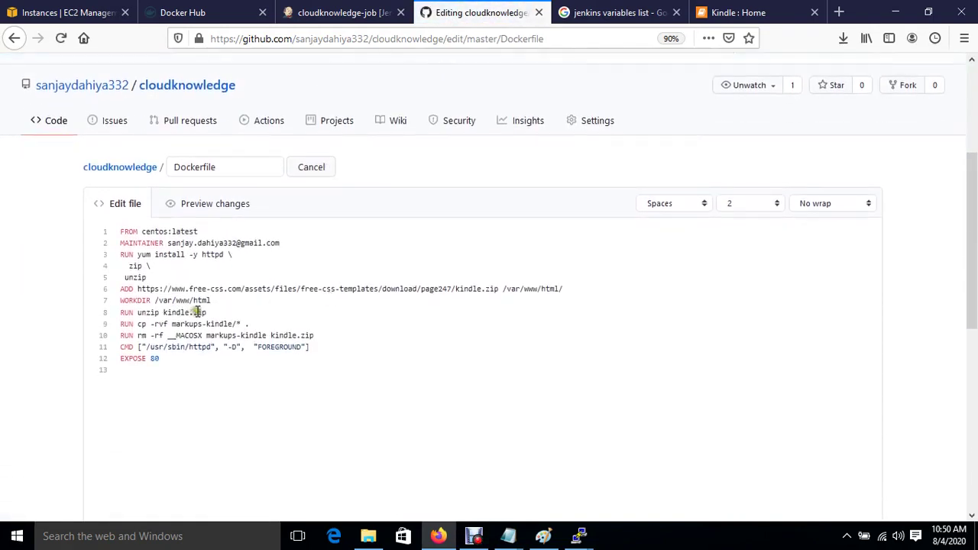
left_click_drag(140, 289, 120, 289)
left_click_drag(185, 289, 498, 293)
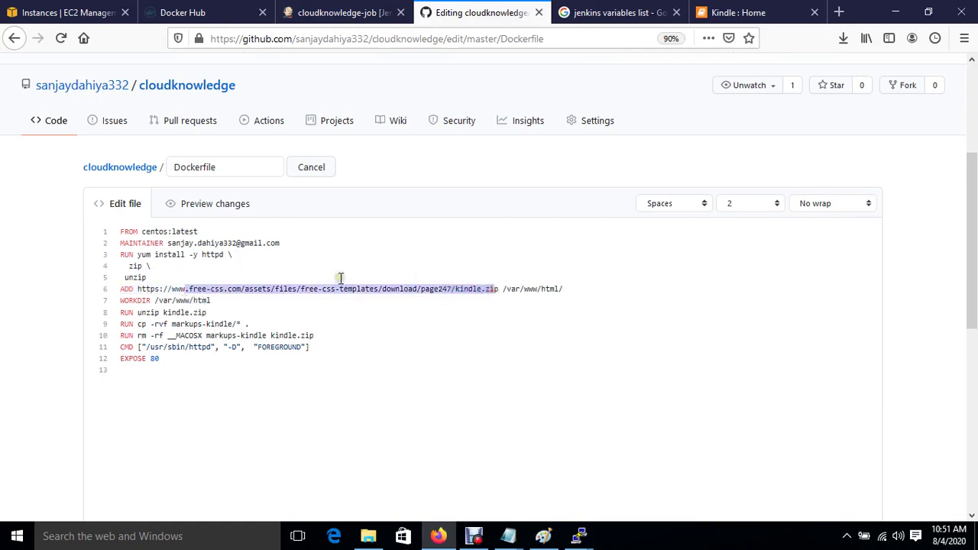
Google 'sample website templates download free' and open the free-css.com templates result.
left_click(839, 13)
type("goo")
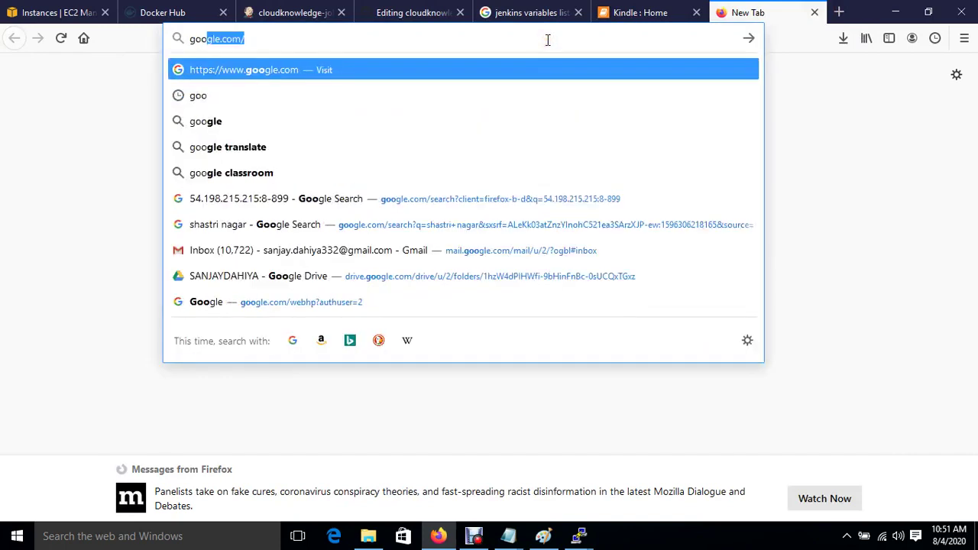
key("Return")
type("sample")
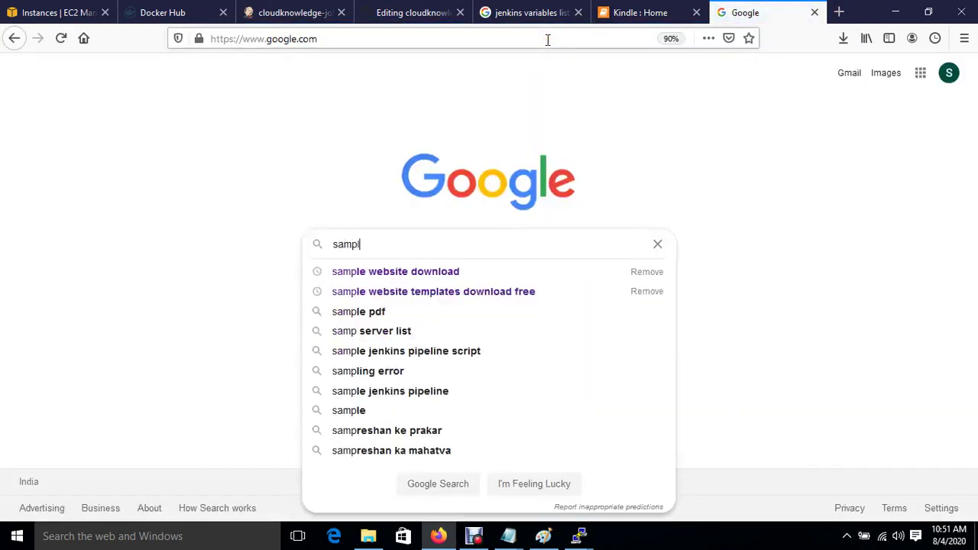
key("Down")
key("Down")
key("Return")
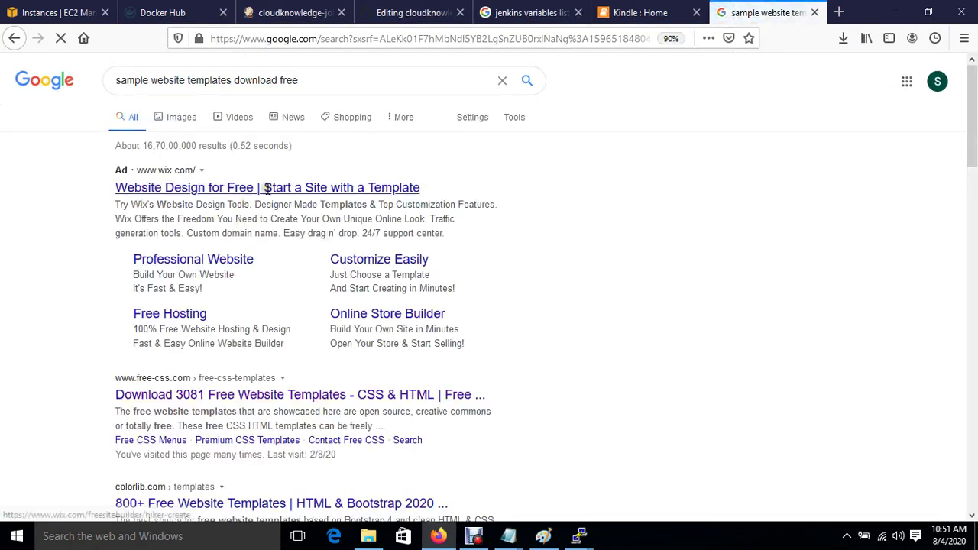
left_click(262, 394)
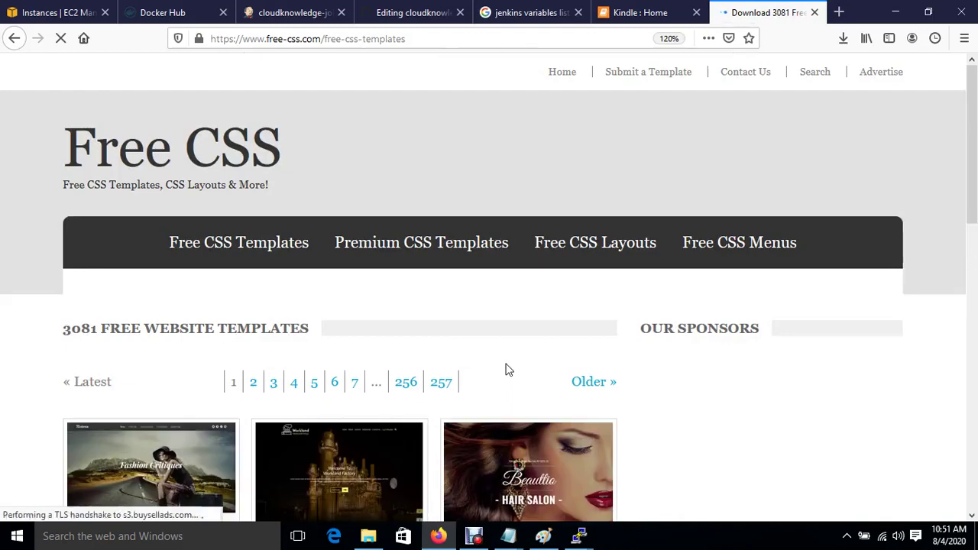
Browse pages 2 to 4 of the Free CSS template listing, zooming the page out slightly.
scroll(505, 370, "down", 5)
scroll(505, 370, "up", 2)
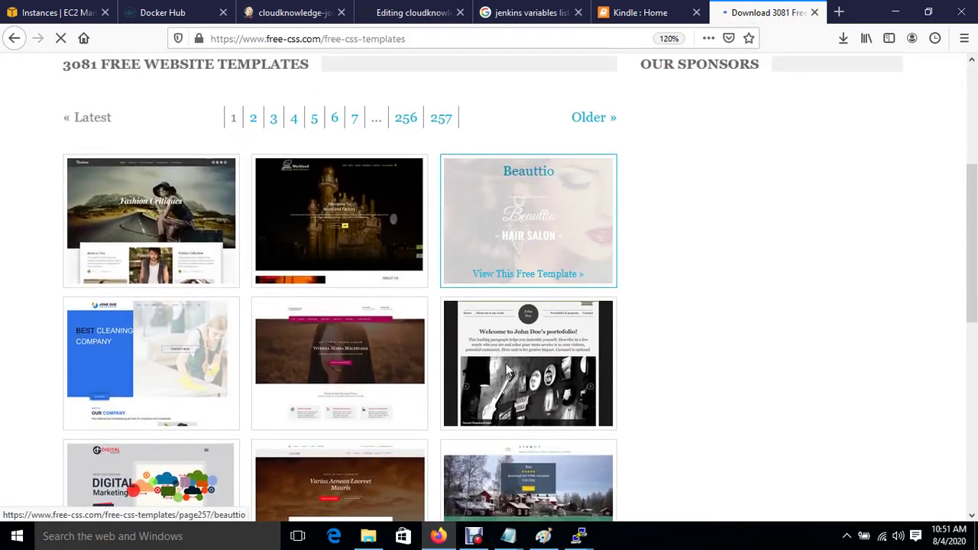
scroll(508, 371, "down", 2)
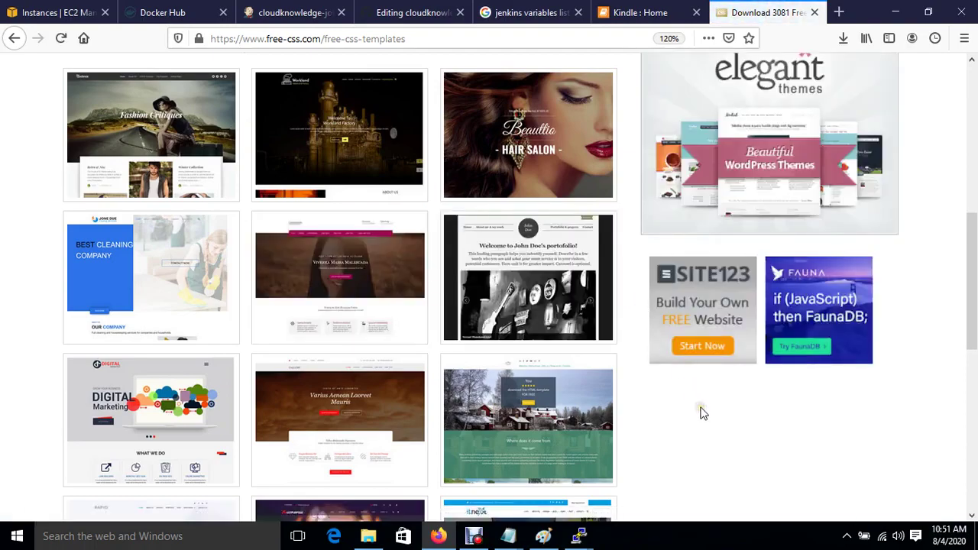
scroll(702, 412, "down", 7)
scroll(702, 411, "down", 1)
scroll(701, 412, "up", 12)
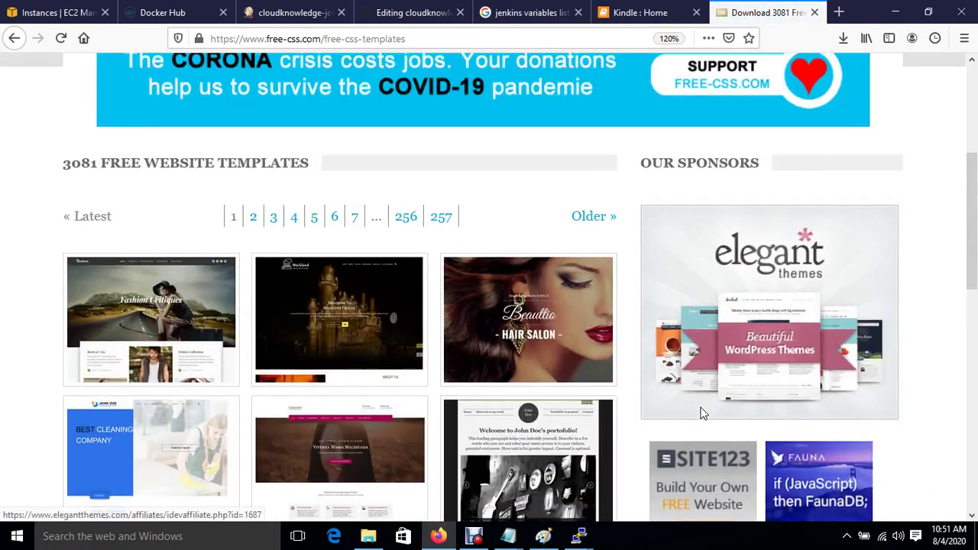
left_click(253, 218)
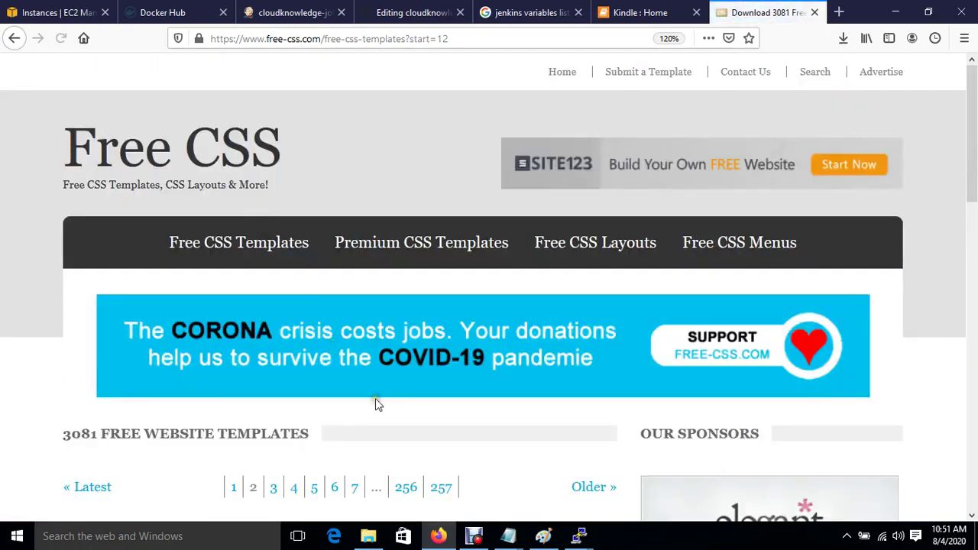
scroll(375, 399, "down", 8)
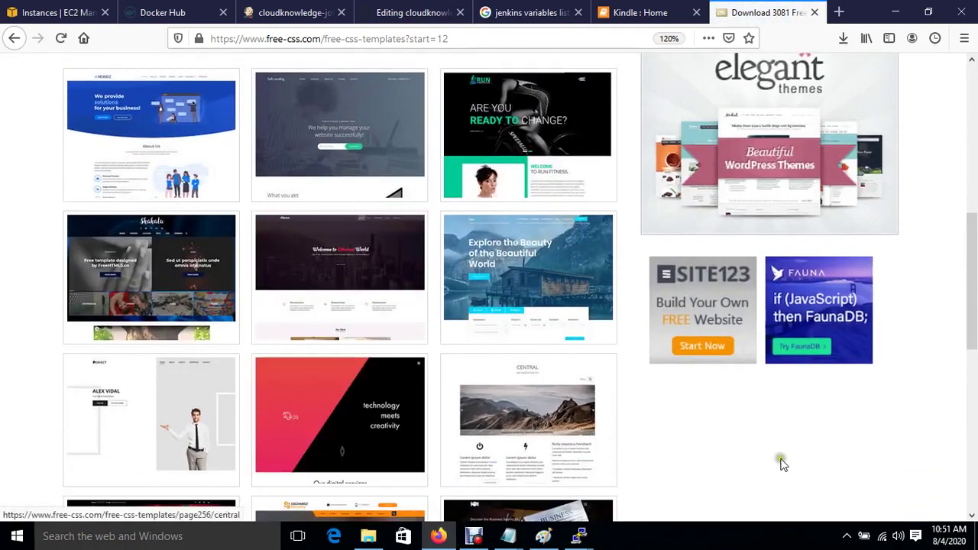
scroll(783, 465, "down", 3)
scroll(783, 466, "up", 8)
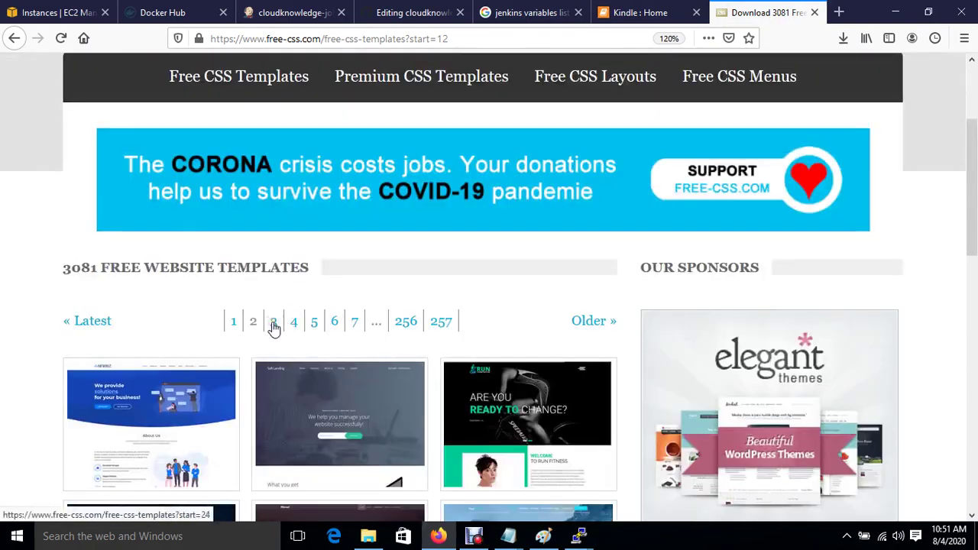
left_click(274, 326)
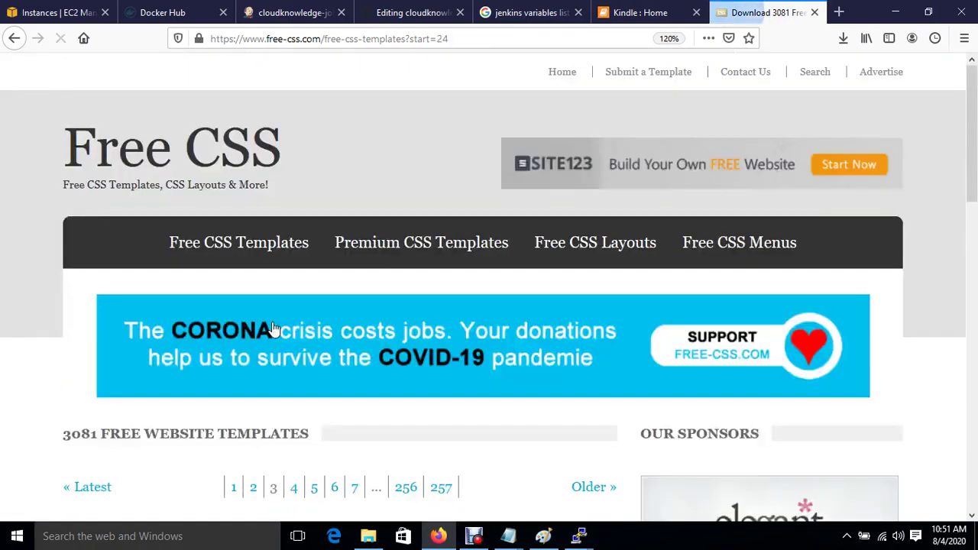
key("ctrl+minus")
scroll(274, 328, "down", 5)
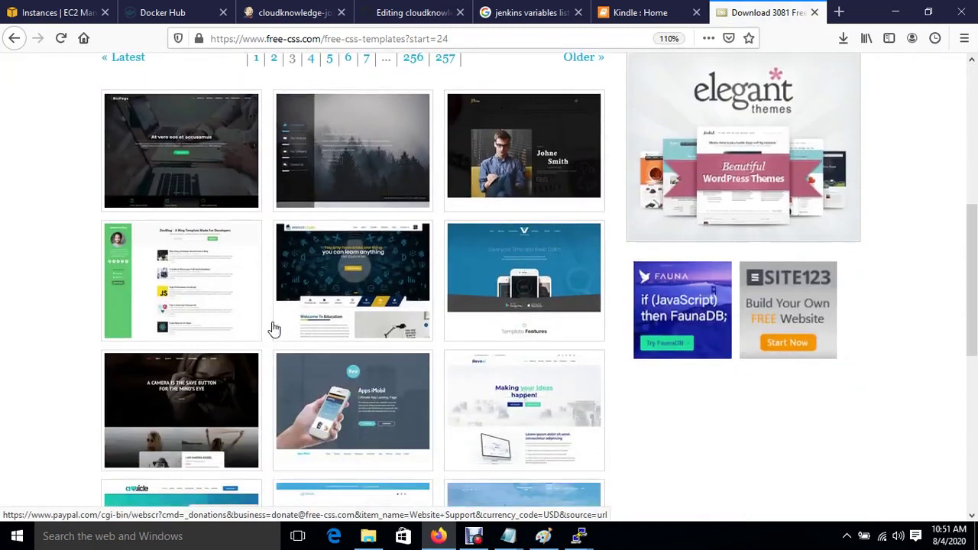
scroll(274, 328, "down", 2)
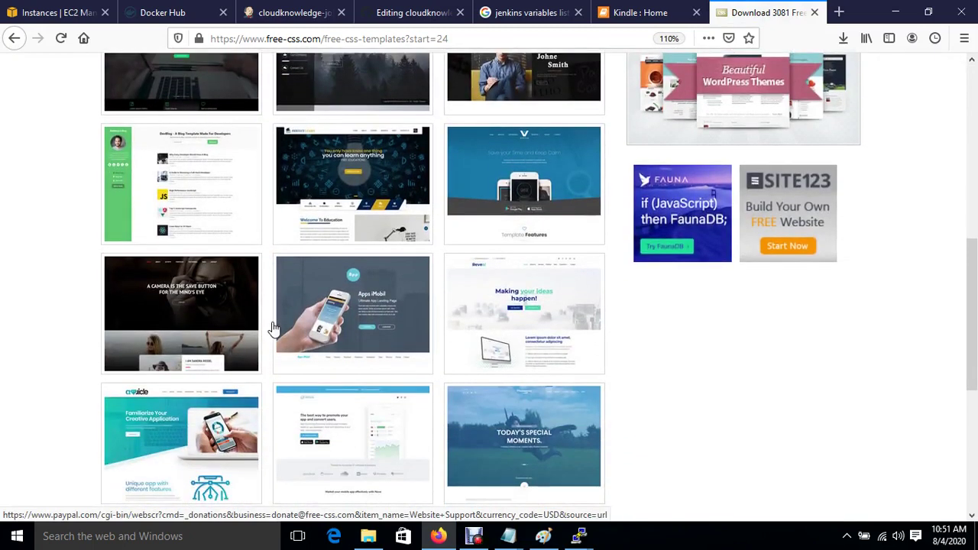
scroll(274, 327, "up", 6)
left_click(315, 238)
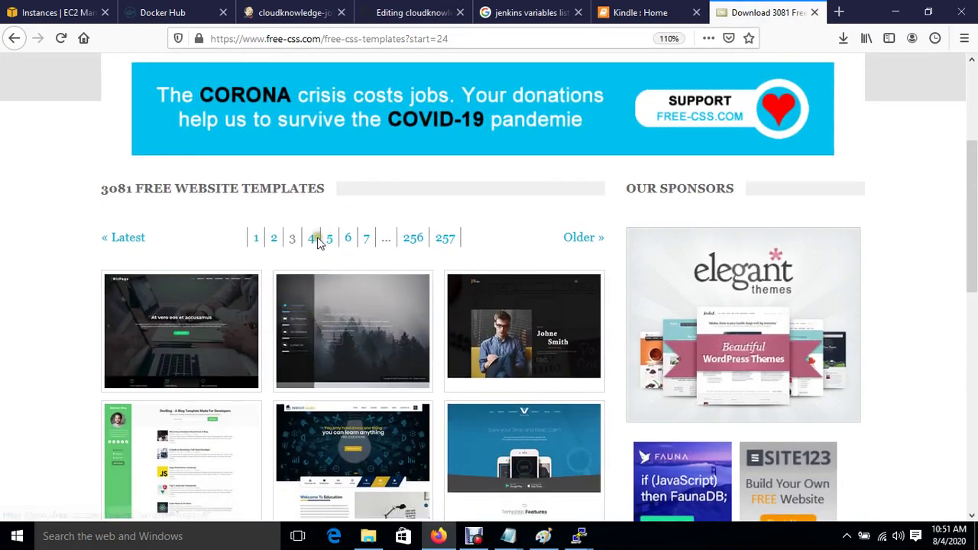
left_click(314, 238)
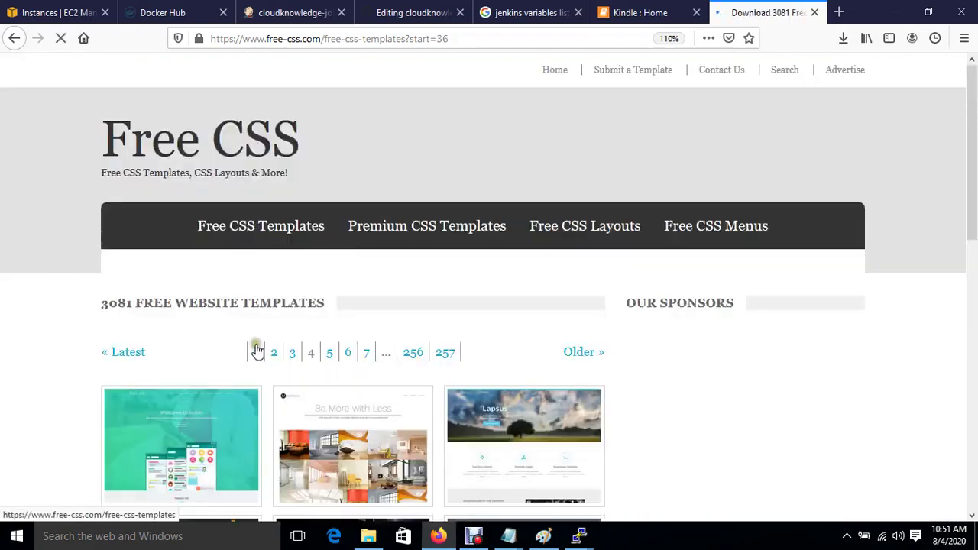
scroll(252, 353, "down", 10)
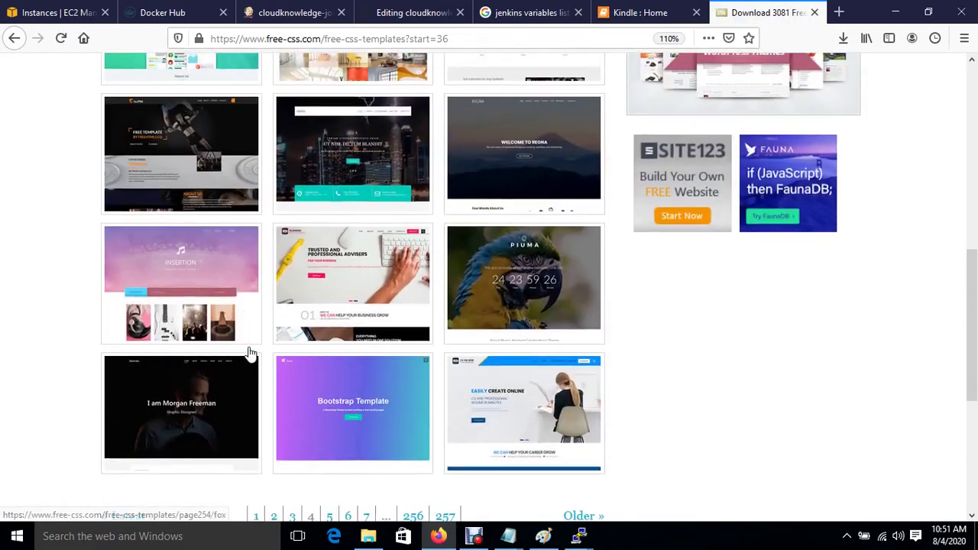
scroll(249, 353, "up", 2)
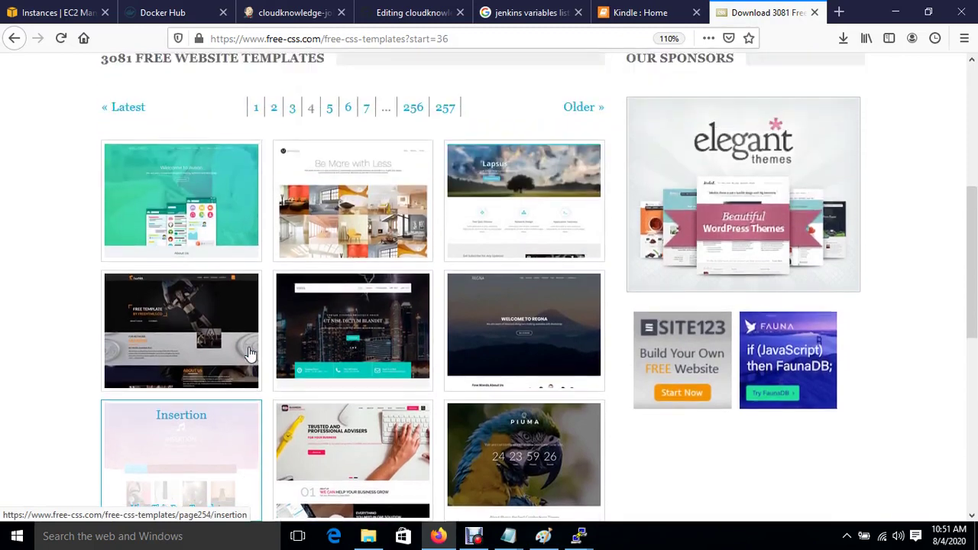
scroll(249, 353, "down", 3)
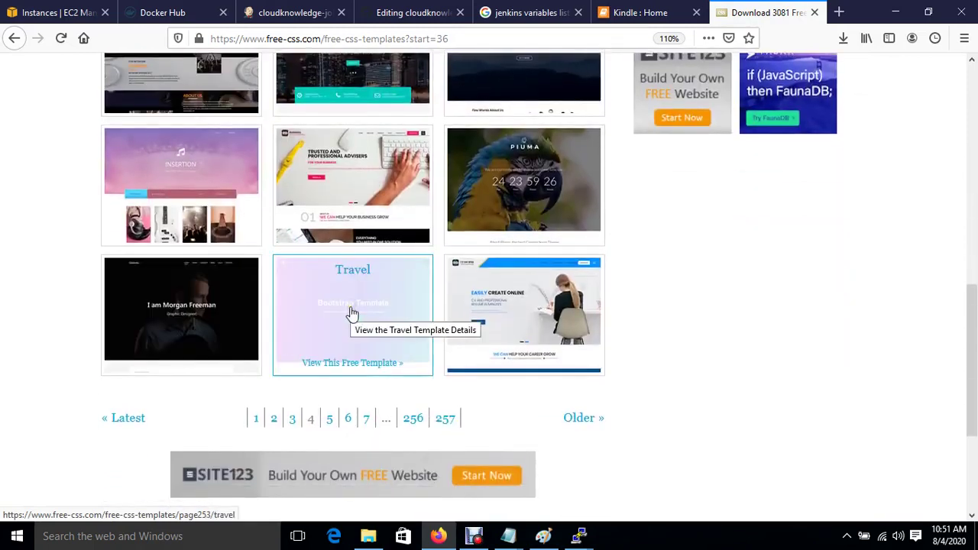
Open the Travel template page and copy its travel.zip download link location.
left_click(350, 315)
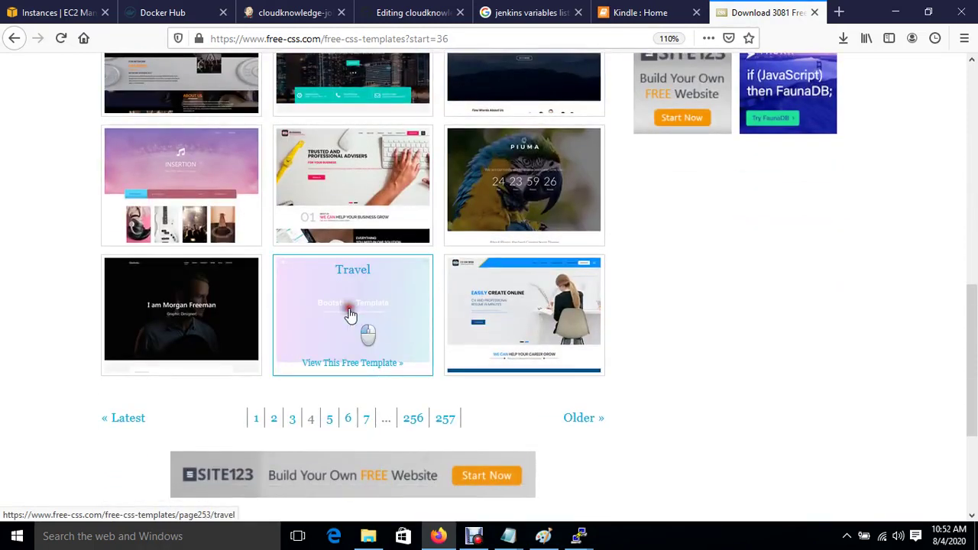
scroll(243, 397, "down", 1)
scroll(242, 407, "down", 3)
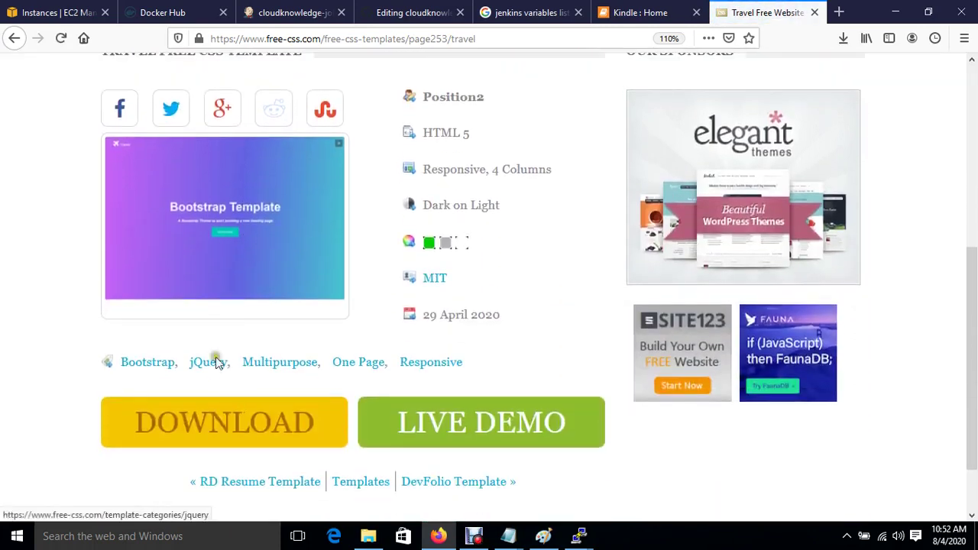
right_click(202, 425)
left_click(284, 341)
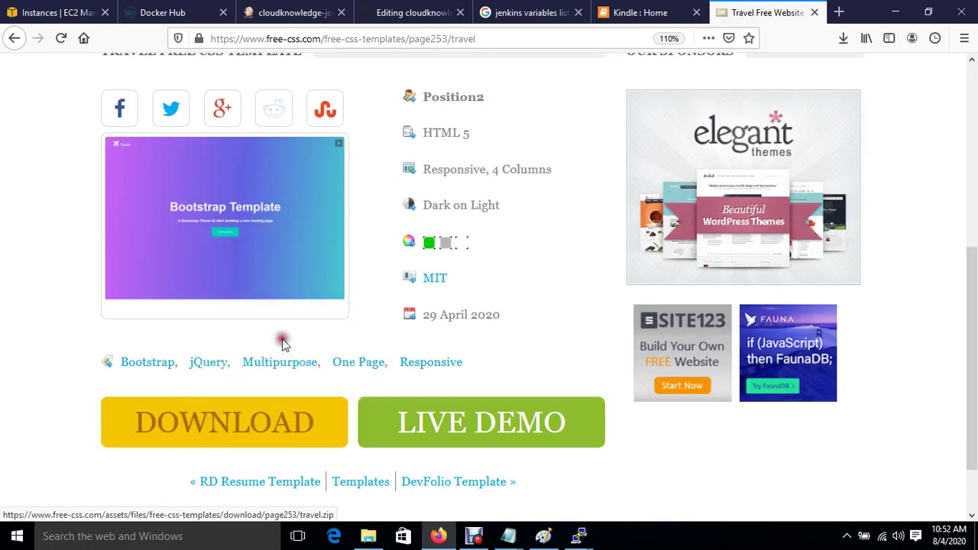
In the ip-172-31-54-7 PuTTY session, change into /tmp and list its contents.
mouse_move(581, 538)
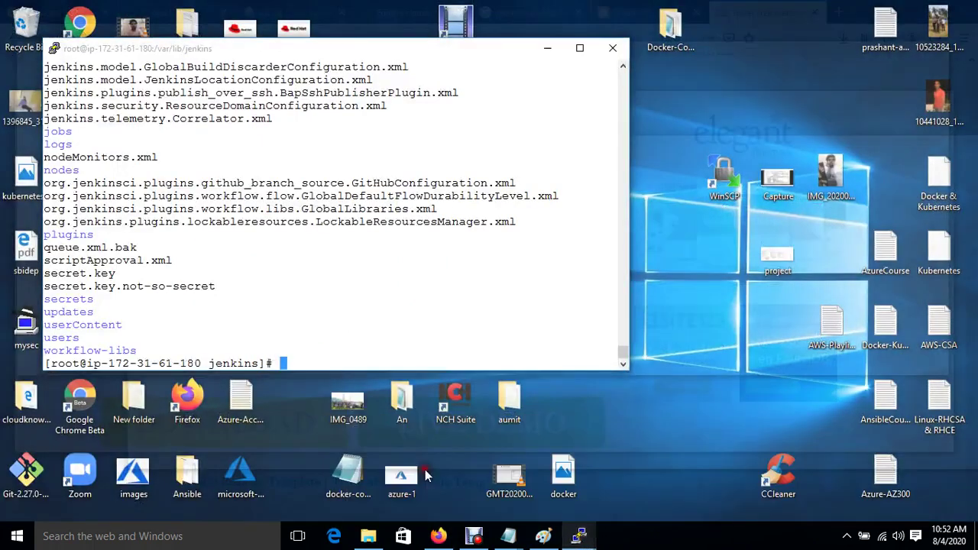
left_click(424, 474)
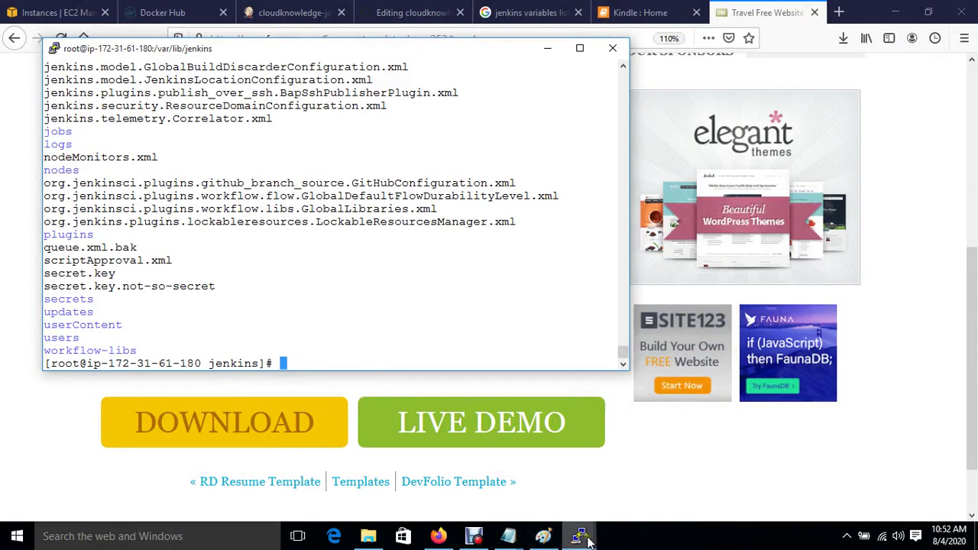
mouse_move(578, 538)
left_click(567, 469)
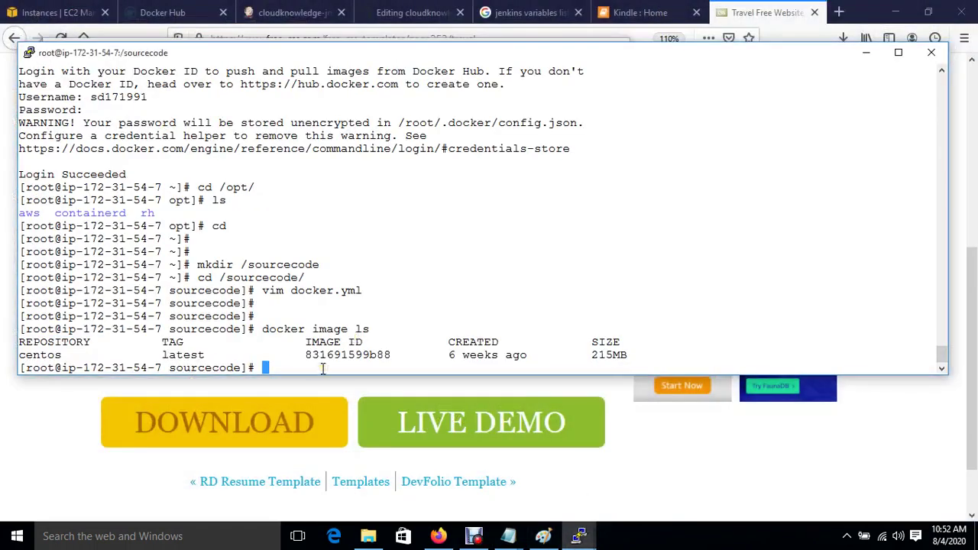
type("cd /tmp/")
key("Return")
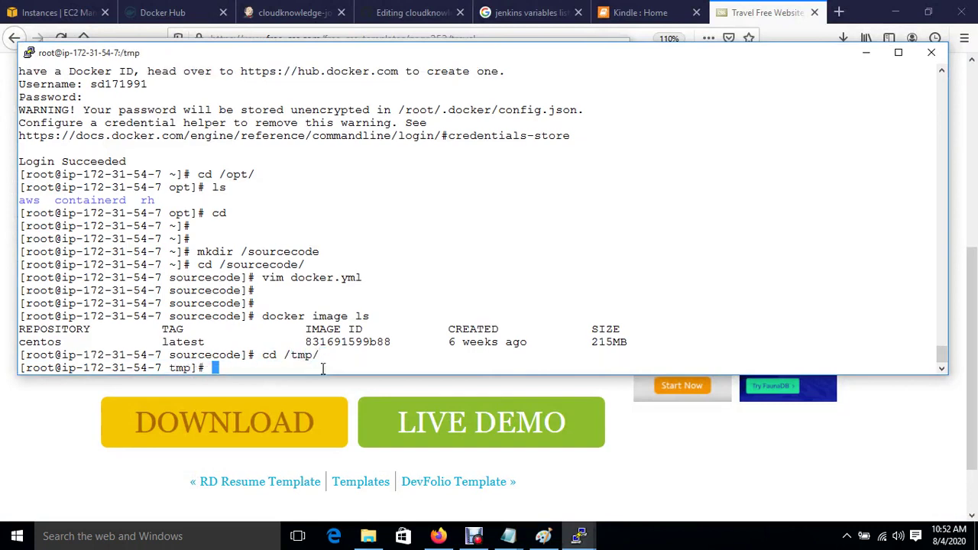
key("ctrl+l")
key("Return")
key("Return")
key("Return")
type("ls")
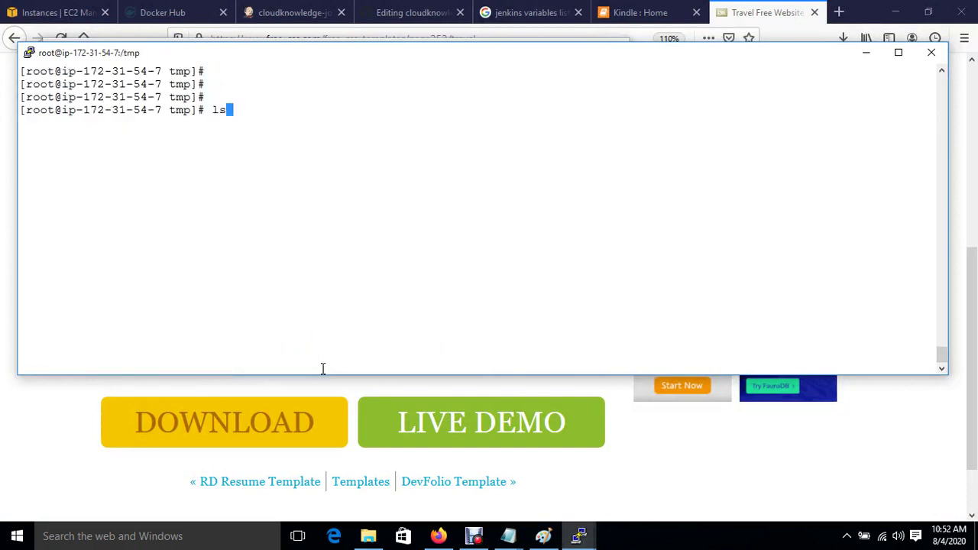
key("Return")
Download travel.zip into /tmp with wget using the copied link.
type("wget")
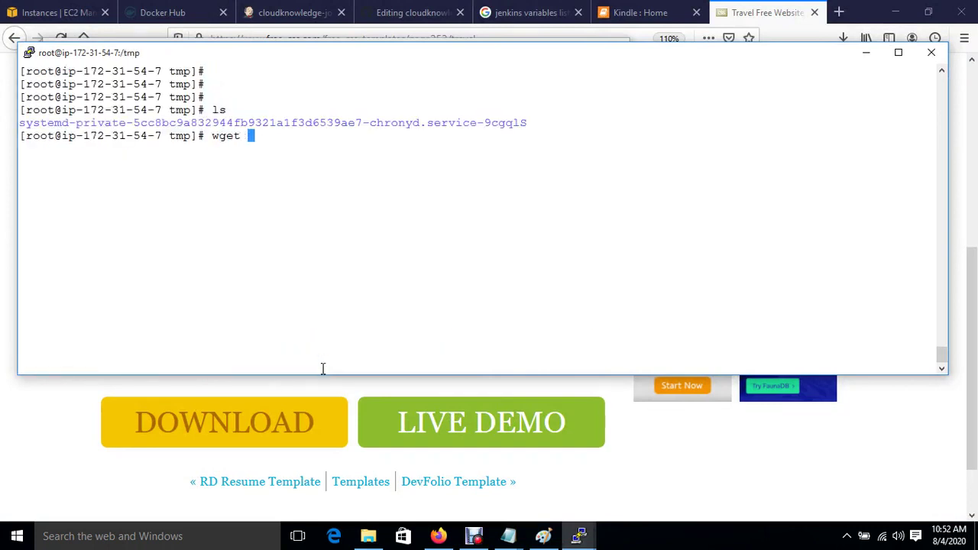
right_click(322, 369)
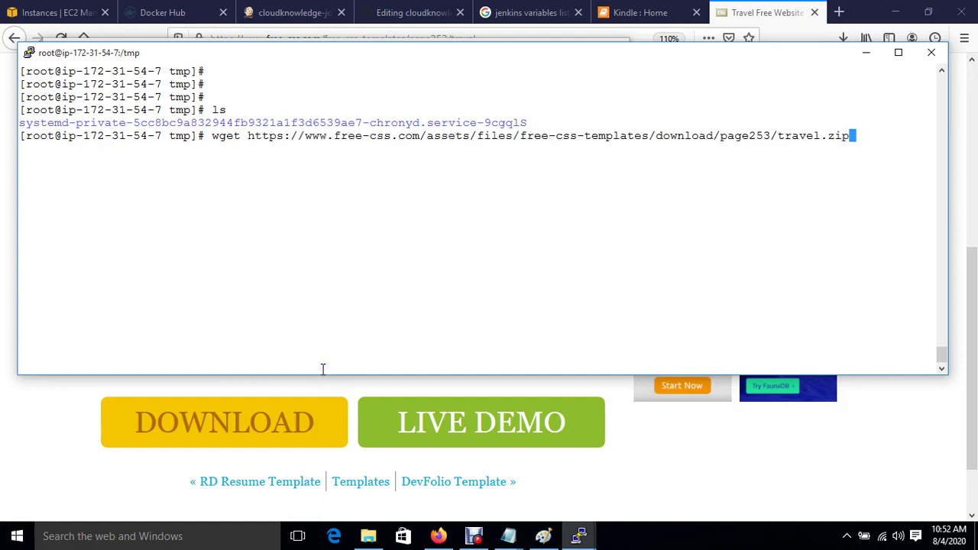
key("Return")
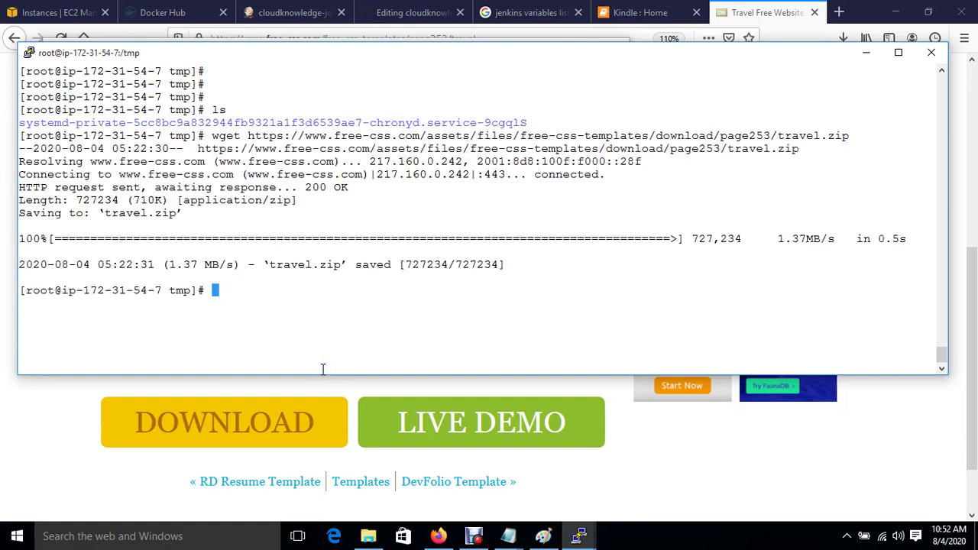
type("ls")
key("Return")
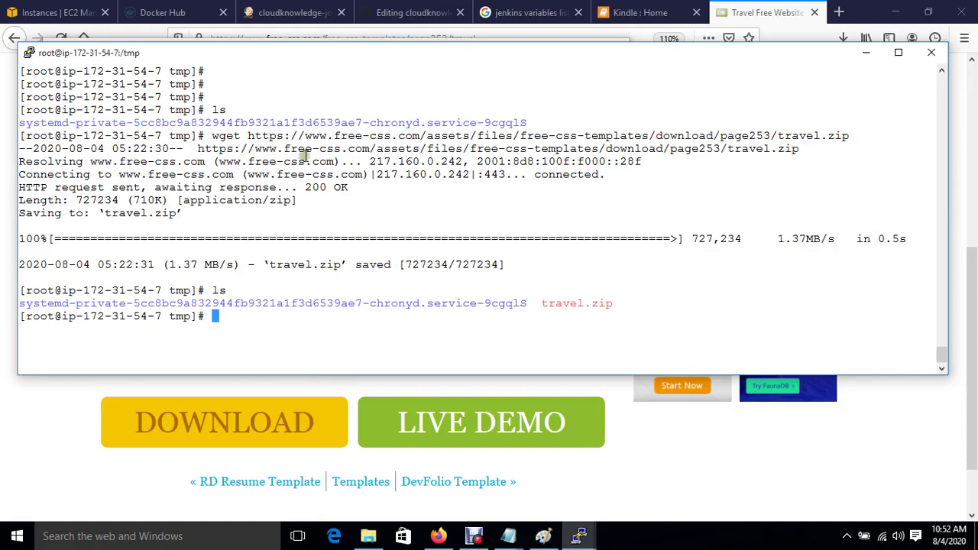
Unzip travel.zip and copy the extracted free-bootstrap-theme-t-master folder name.
type("unzip")
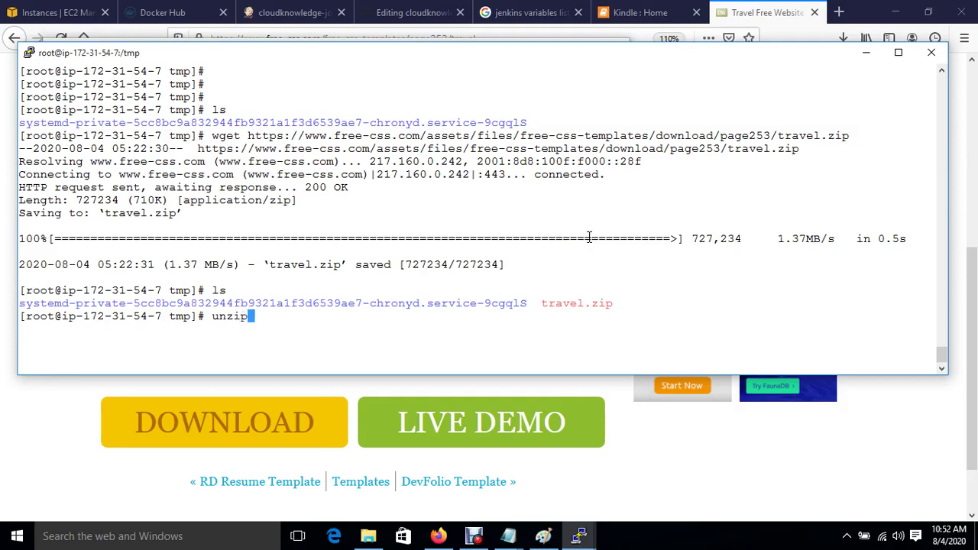
type(" travel.zip")
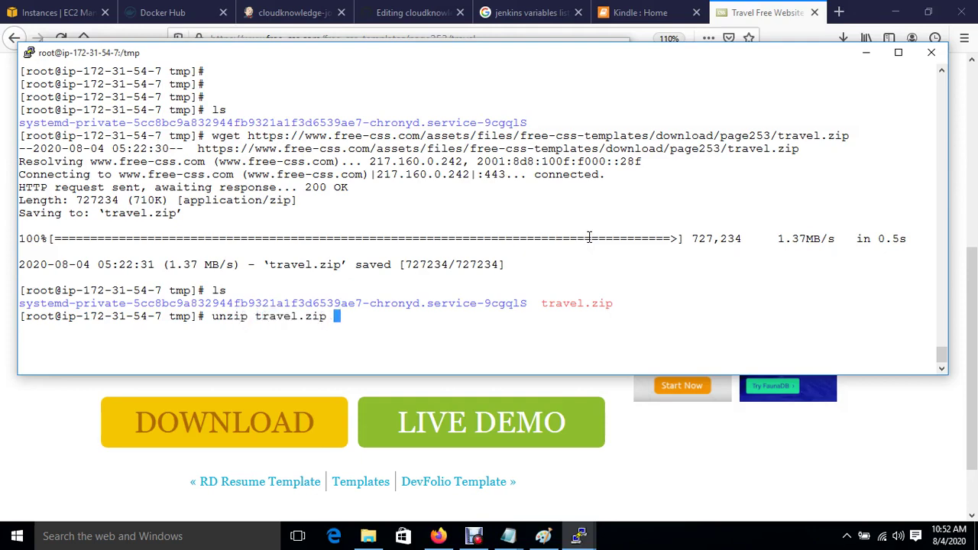
key("Return")
type("l")
key("Return")
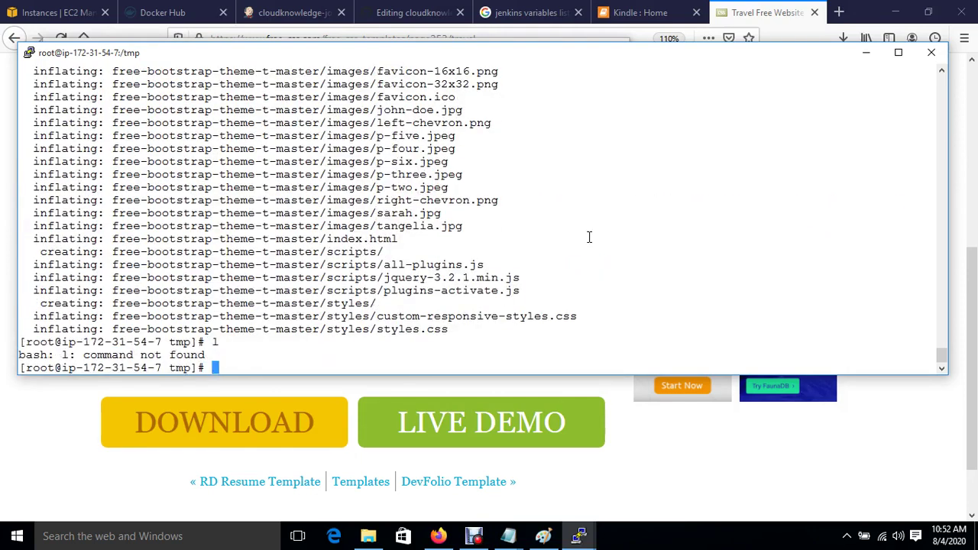
type("ls")
key("Return")
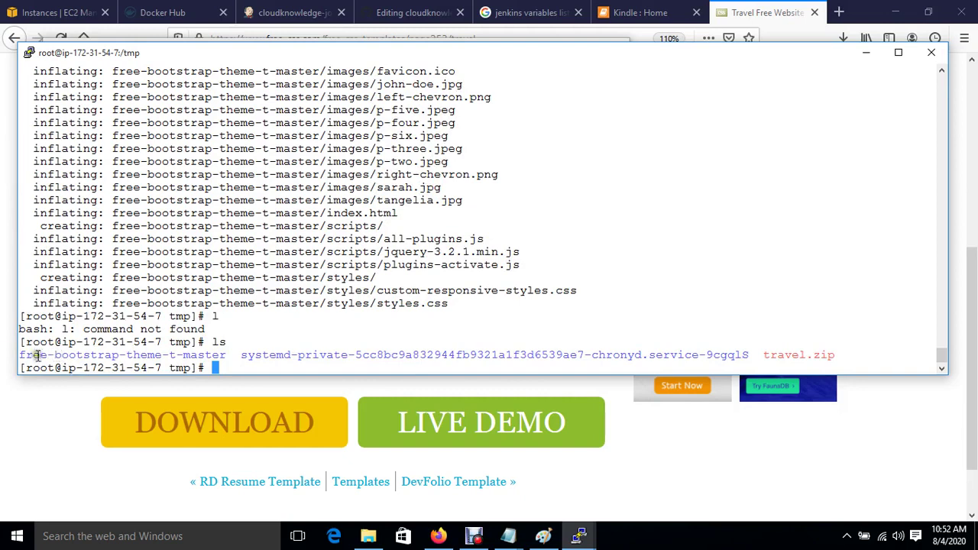
left_click_drag(21, 355, 221, 355)
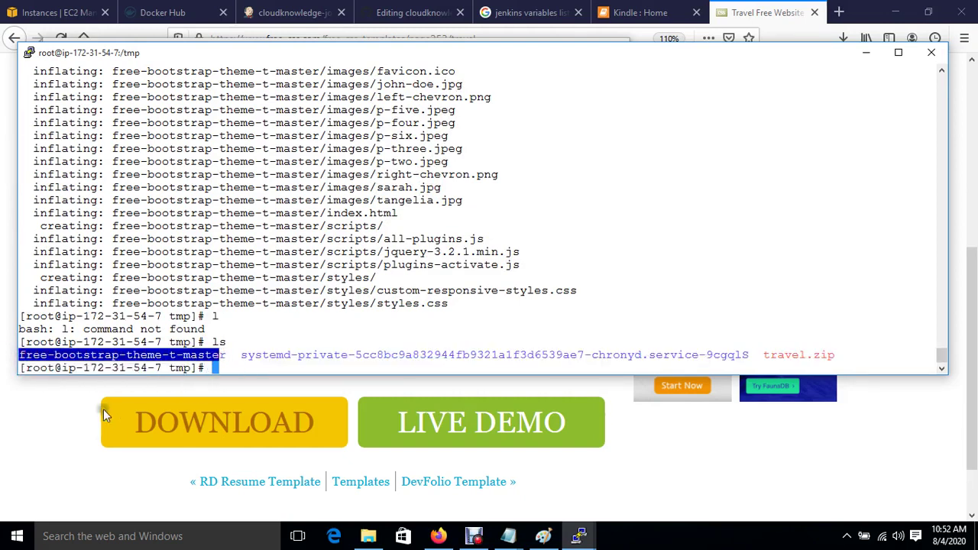
Return to the Free CSS template listing in the browser.
left_click(104, 411)
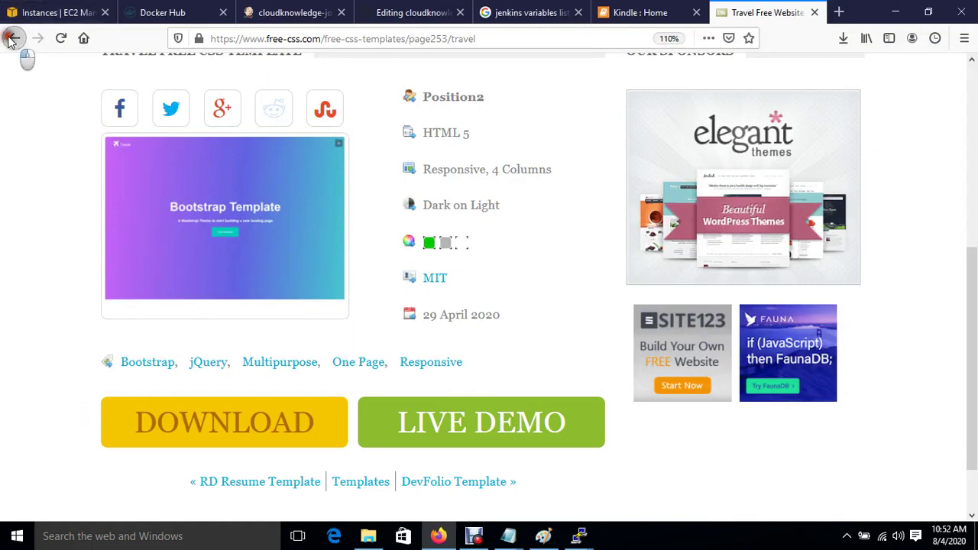
left_click(12, 40)
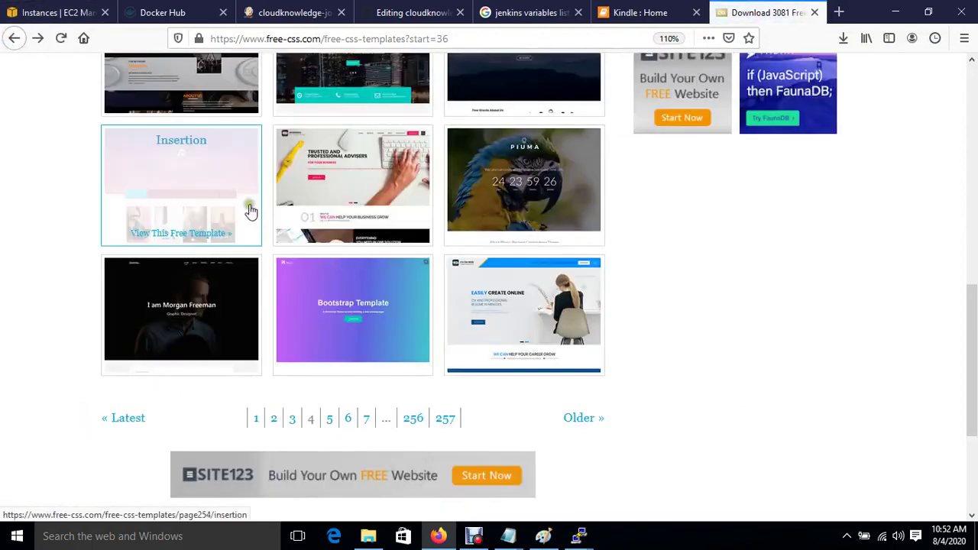
scroll(226, 207, "up", 8)
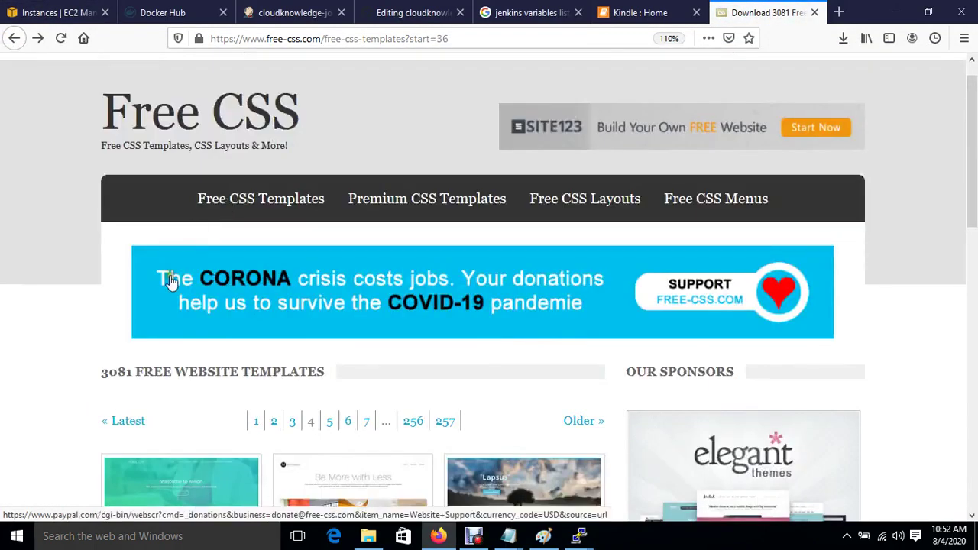
Open the Photogenic template from the newer listing and copy its photogenic.zip download link.
left_click(129, 425)
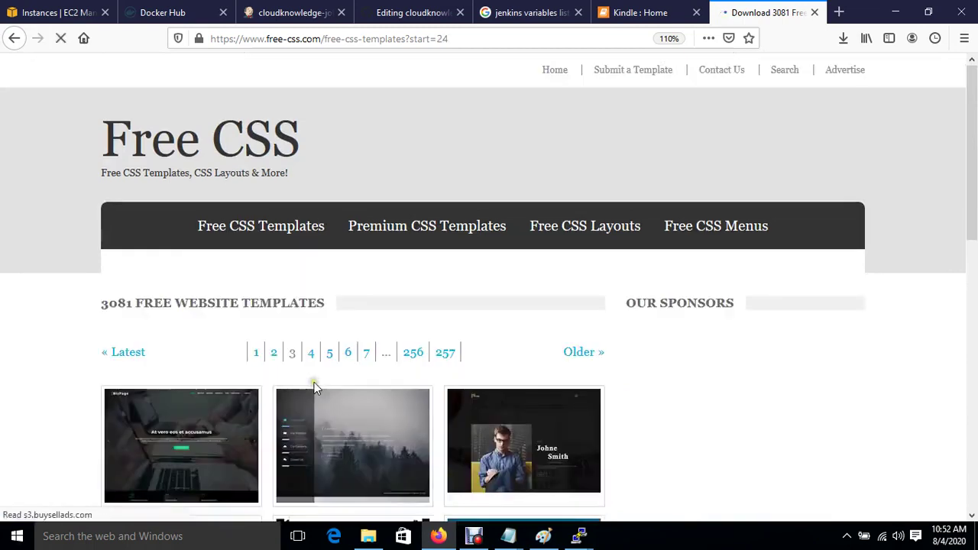
scroll(313, 386, "down", 3)
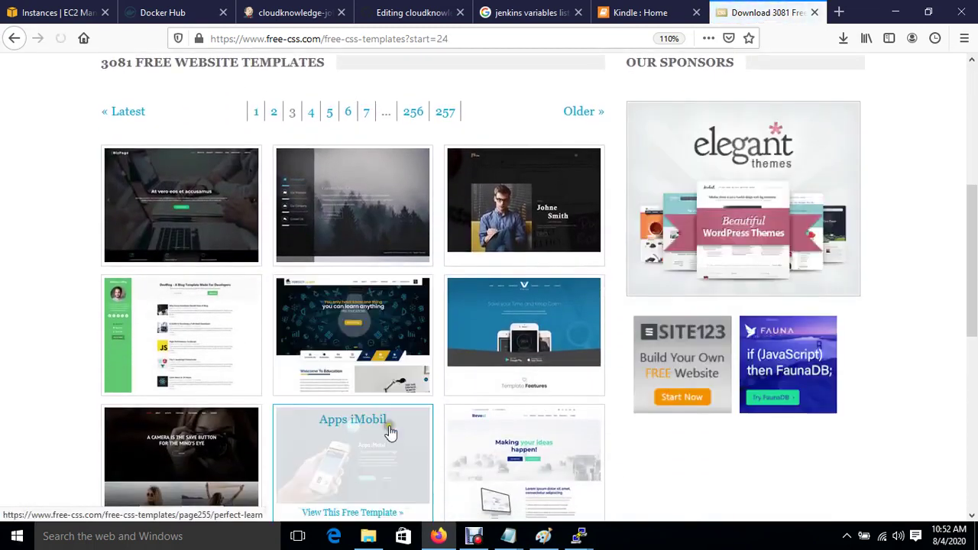
scroll(389, 448, "down", 3)
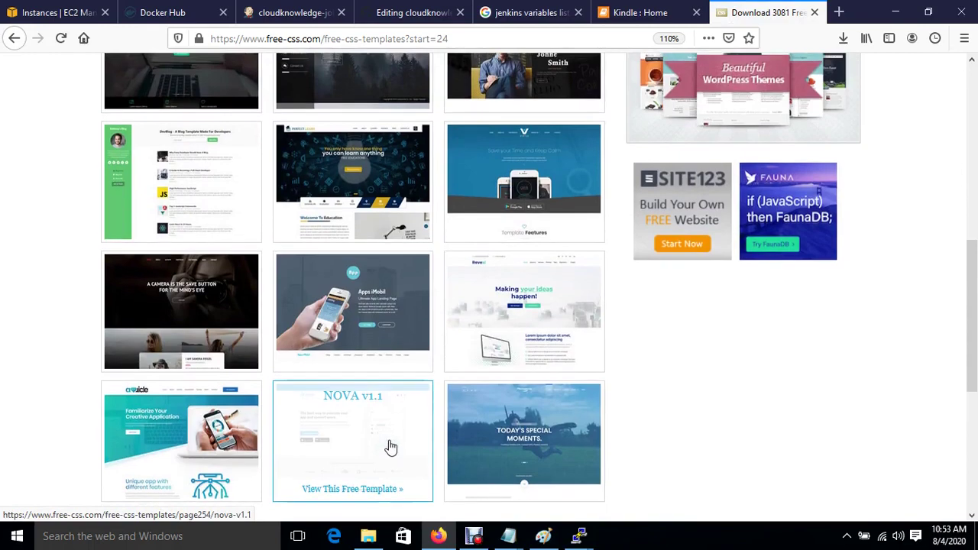
scroll(452, 299, "up", 3)
scroll(452, 301, "down", 5)
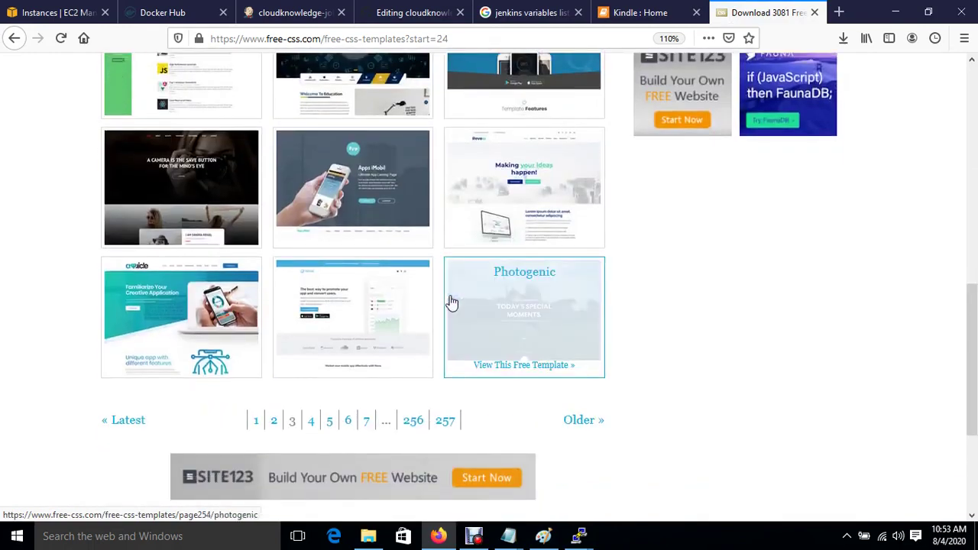
left_click(531, 303)
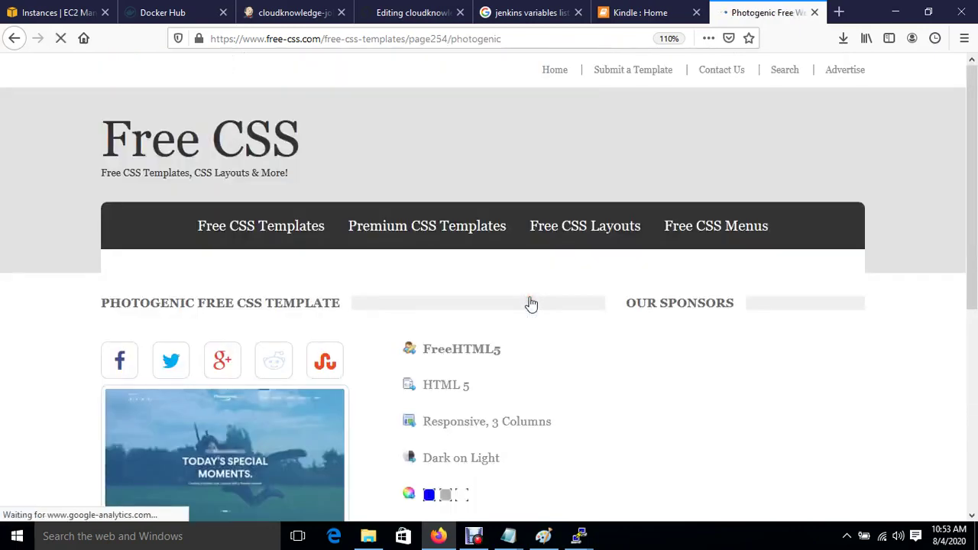
scroll(277, 402, "down", 5)
scroll(280, 402, "down", 1)
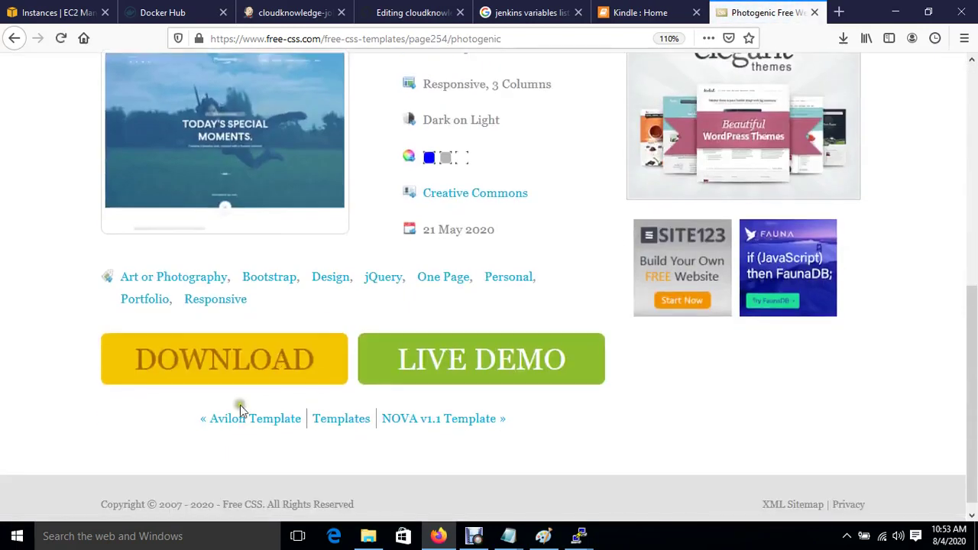
right_click(185, 366)
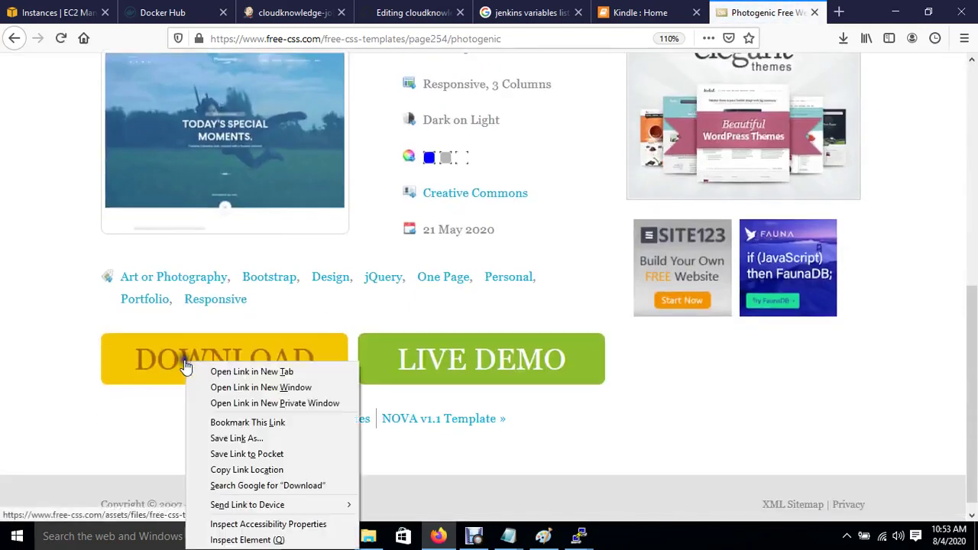
left_click(277, 472)
mouse_move(579, 535)
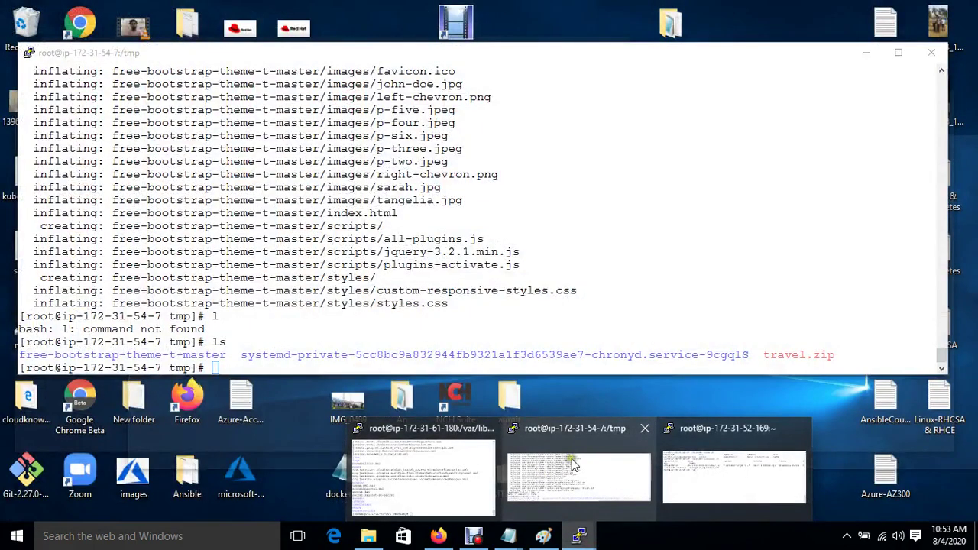
Download photogenic.zip into /tmp with wget and list the directory.
left_click(571, 458)
type("w")
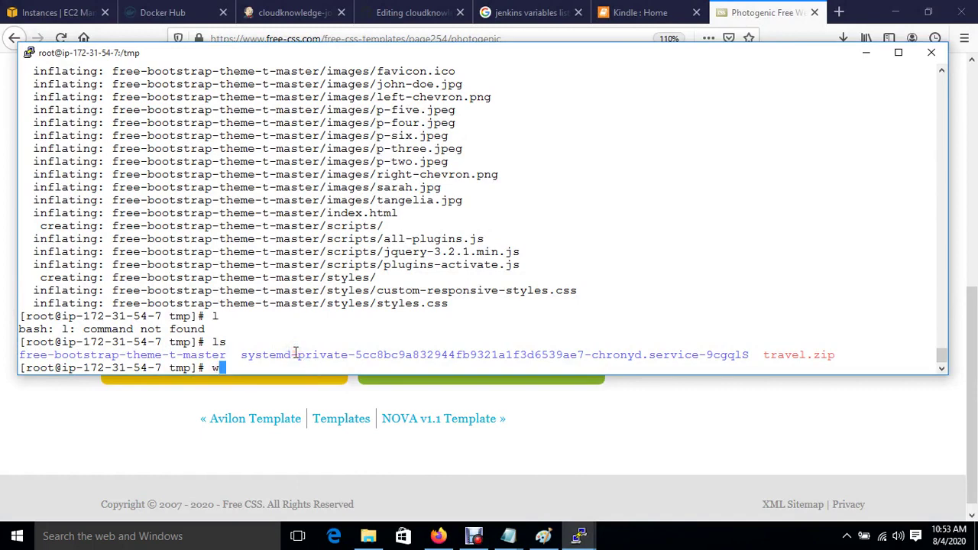
type("get")
right_click(295, 353)
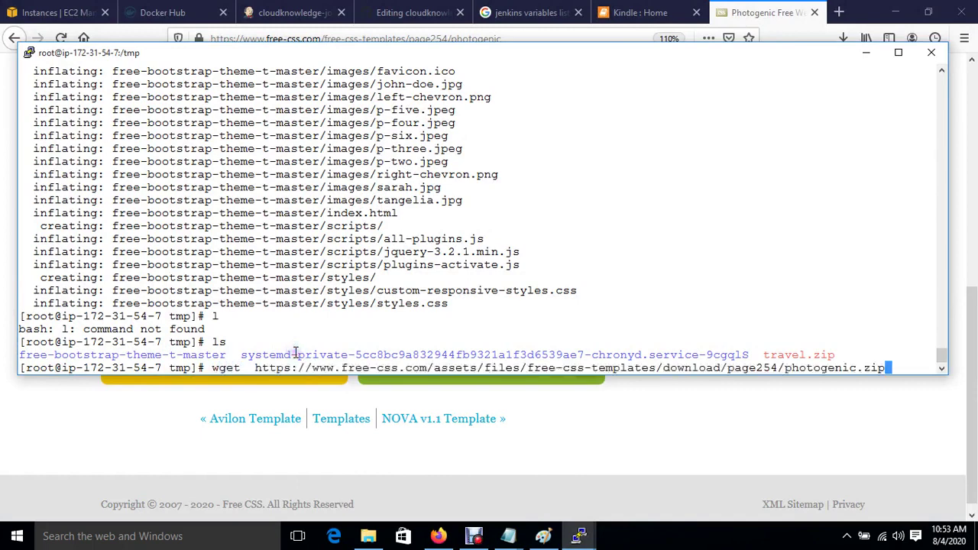
key("Return")
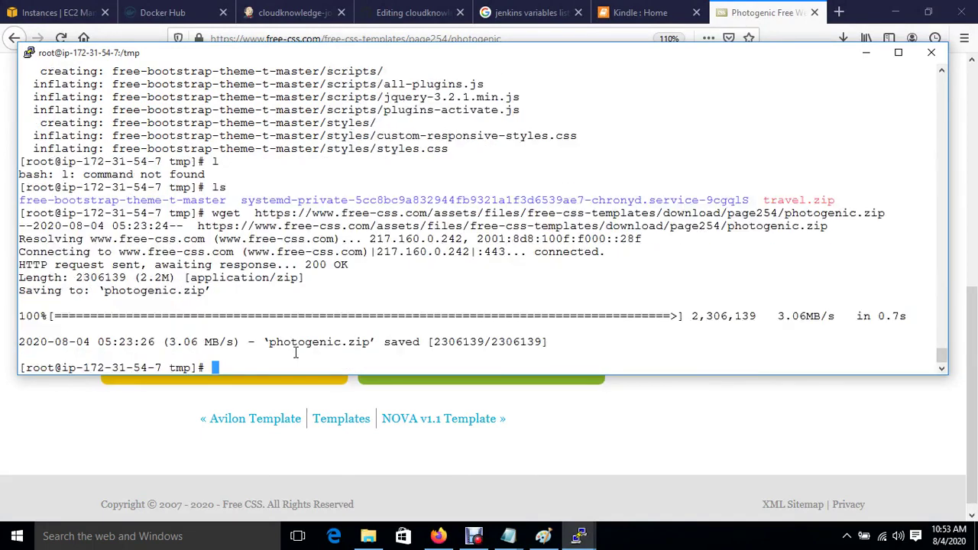
type("ls")
key("Return")
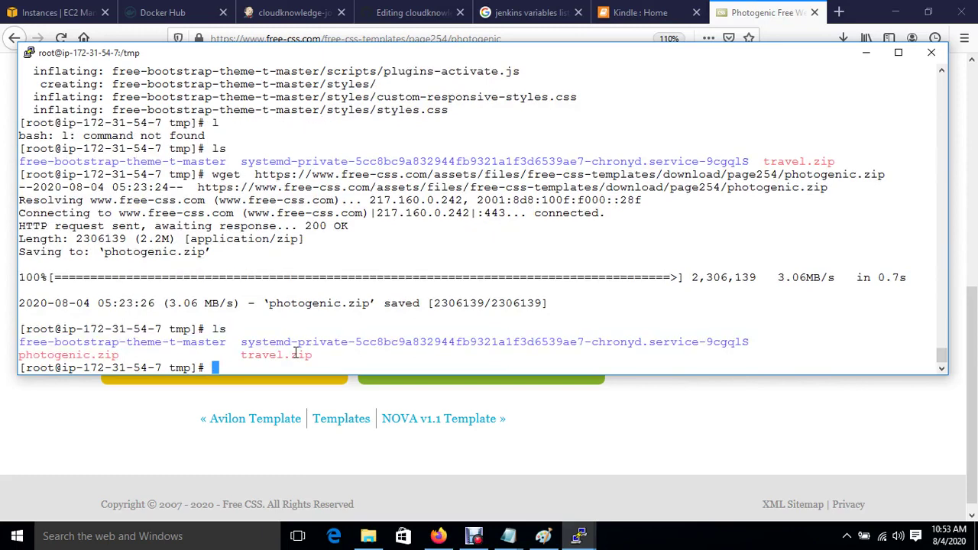
Unzip photogenic.zip into a photogenic folder and confirm it with ls.
type("unzip p")
key("Tab")
key("Return")
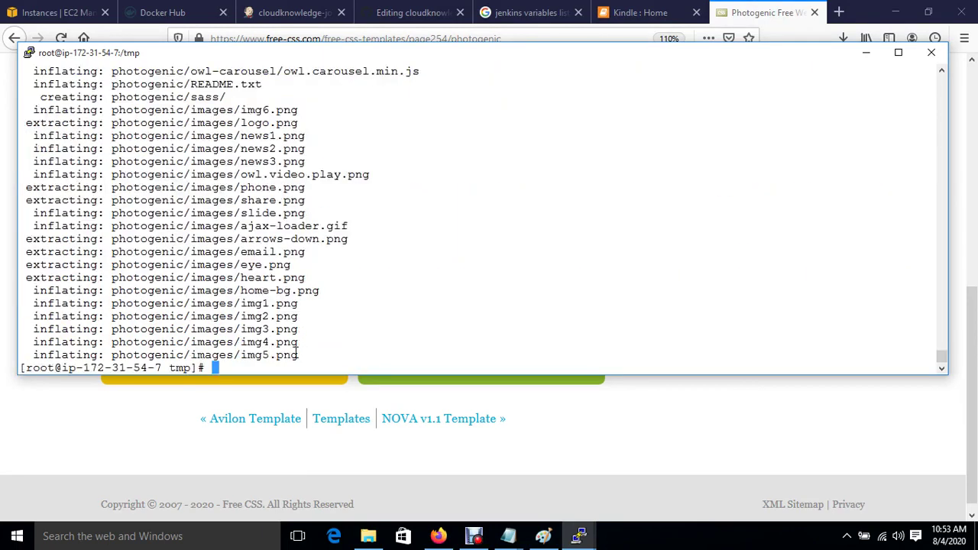
type("ls")
key("Return")
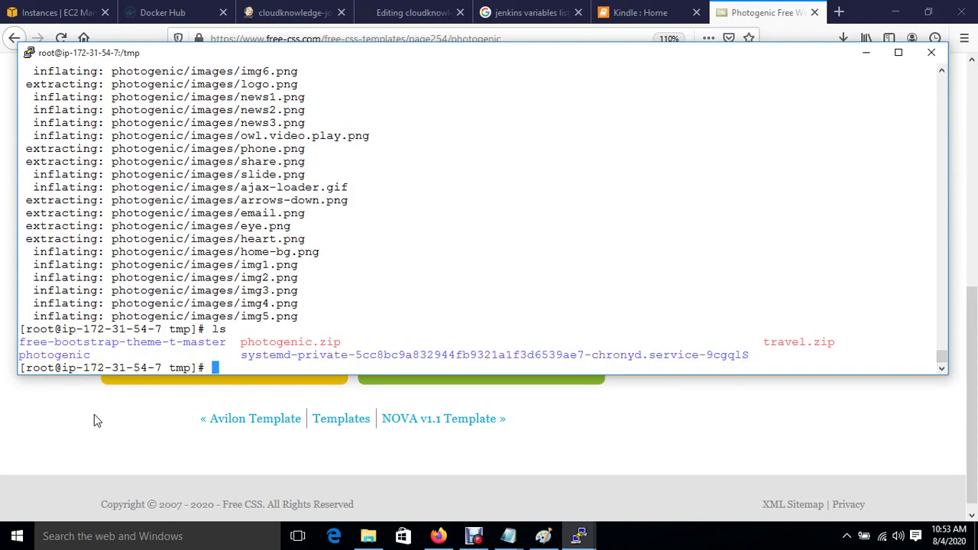
left_click(180, 10)
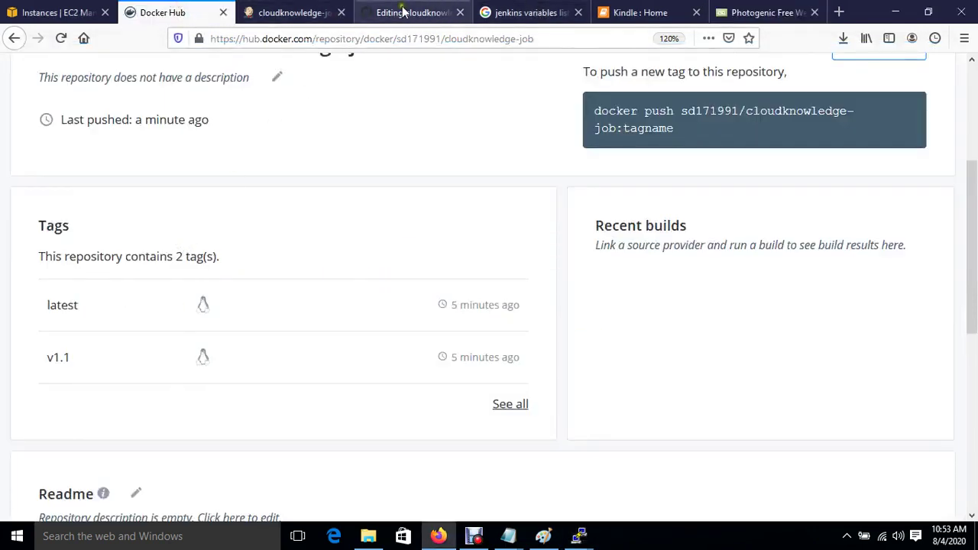
Replace the kindle.zip URL on Dockerfile line 6 with the photogenic.zip download URL.
left_click(412, 13)
left_click(220, 303)
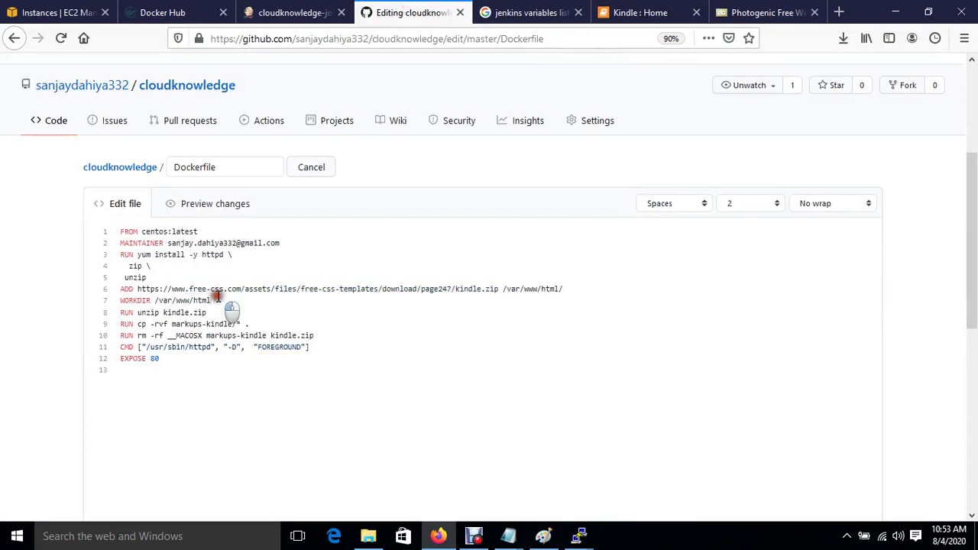
left_click_drag(140, 290, 498, 286)
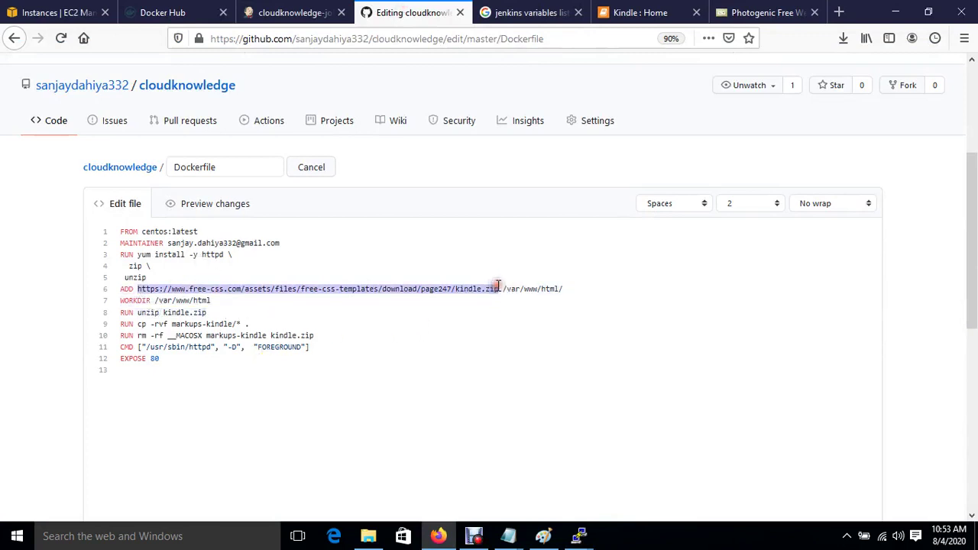
key("BackSpace")
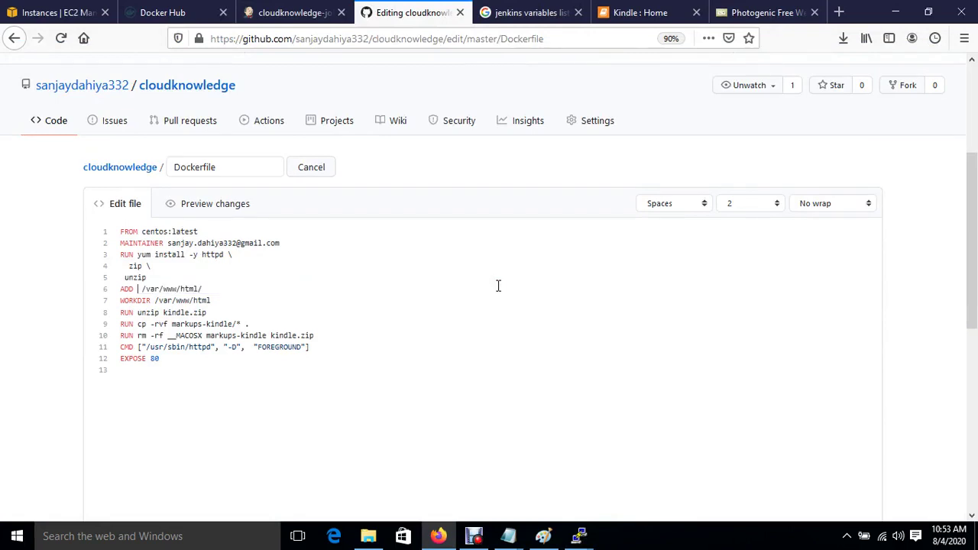
key("ctrl+v")
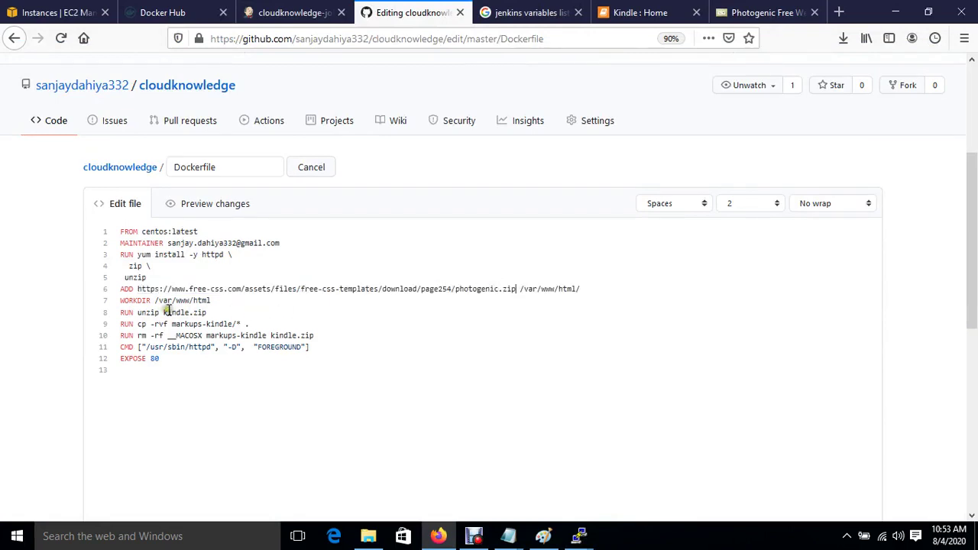
Change the kindle file names on the unzip and cleanup lines to photogenic.
left_click_drag(164, 312, 210, 313)
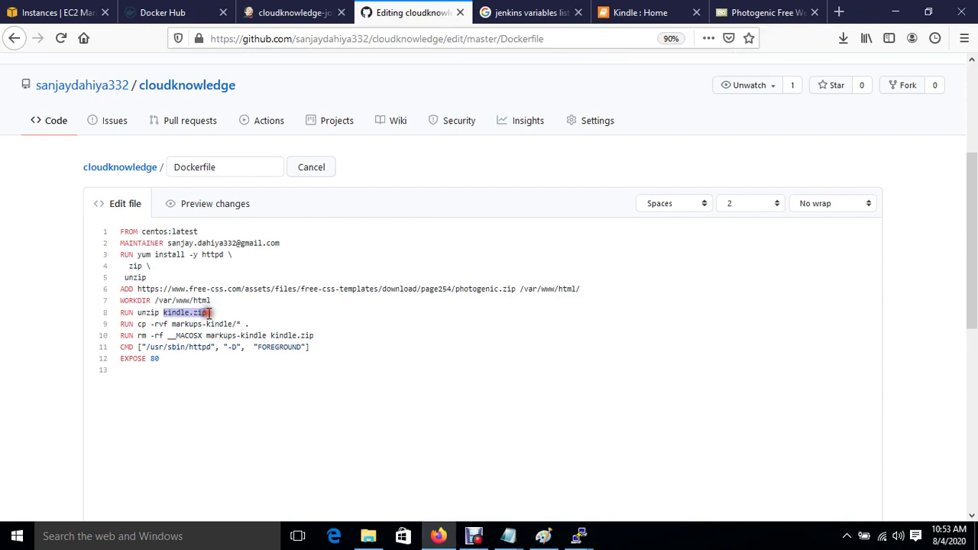
type("photogenic")
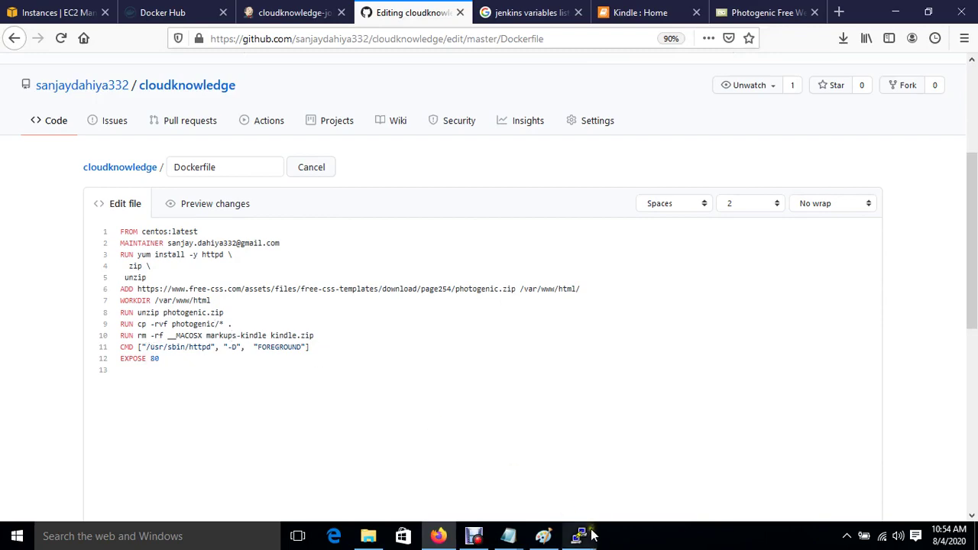
mouse_move(592, 535)
mouse_move(617, 485)
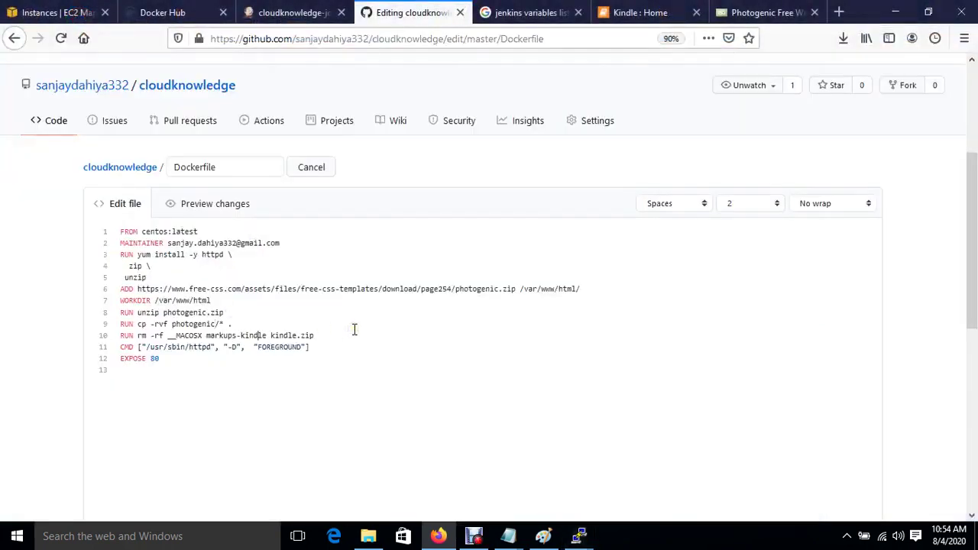
key("BackSpace")
key("BackSpace")
key("BackSpace")
key("BackSpace")
key("BackSpace")
key("BackSpace")
key("BackSpace")
key("BackSpace")
key("BackSpace")
key("BackSpace")
key("BackSpace")
key("BackSpace")
key("BackSpace")
key("BackSpace")
key("BackSpace")
key("BackSpace")
key("BackSpace")
key("BackSpace")
key("BackSpace")
key("BackSpace")
key("BackSpace")
key("BackSpace")
key("BackSpace")
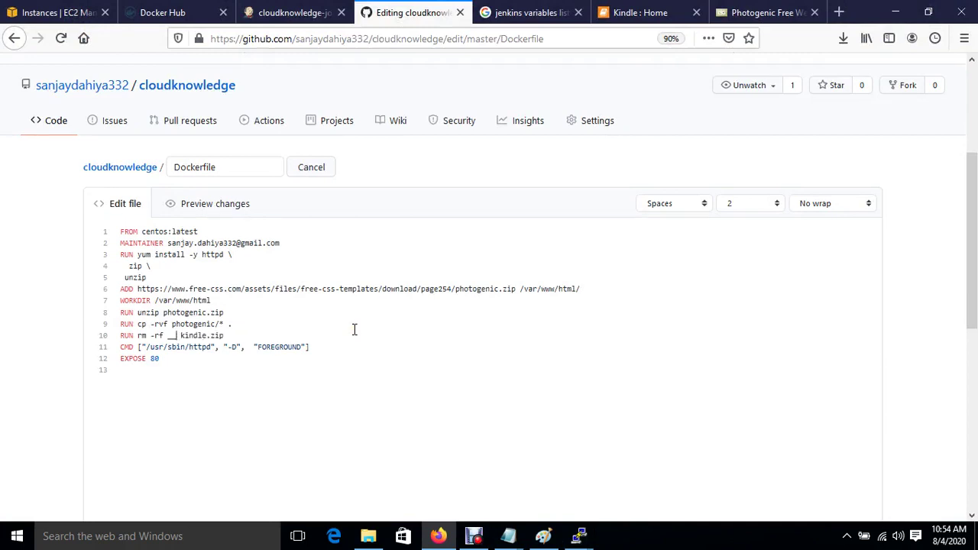
type("photogenic")
key("BackSpace")
type("photog")
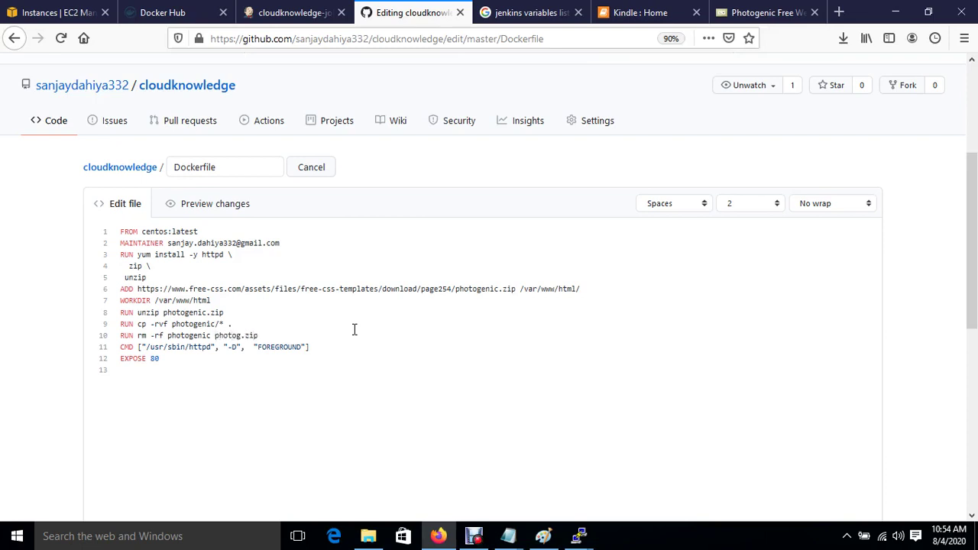
type("enic")
Commit the Dockerfile change to master as 'Update Dockerfile'.
scroll(388, 388, "down", 10)
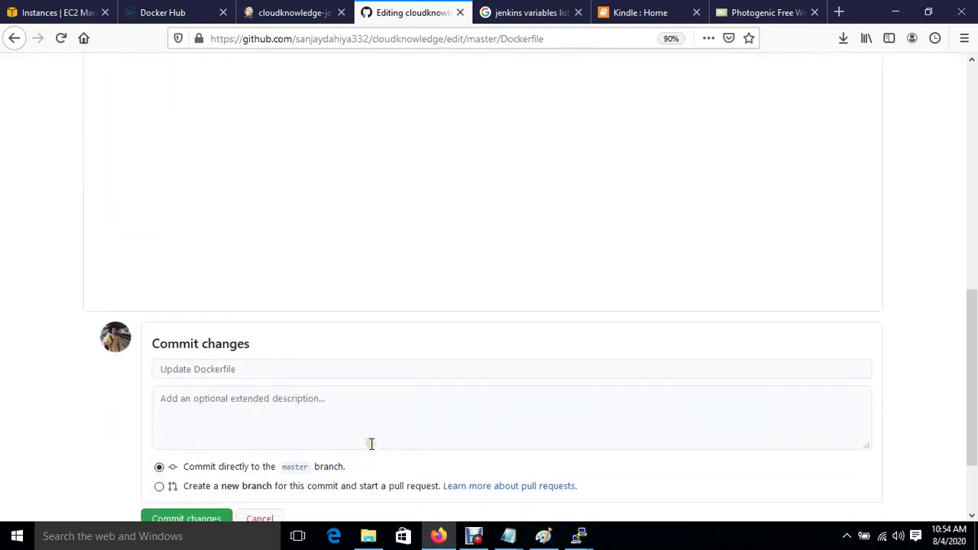
left_click(197, 451)
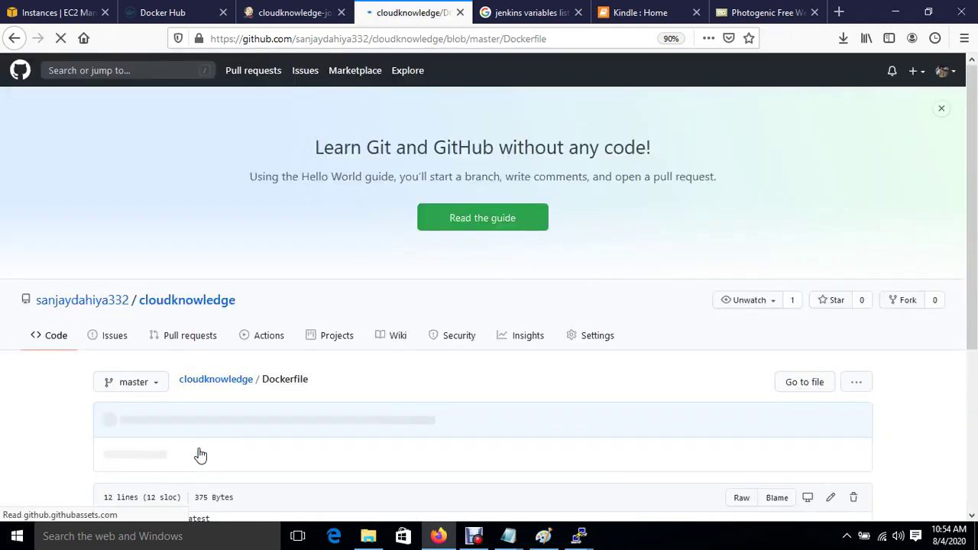
scroll(428, 409, "down", 2)
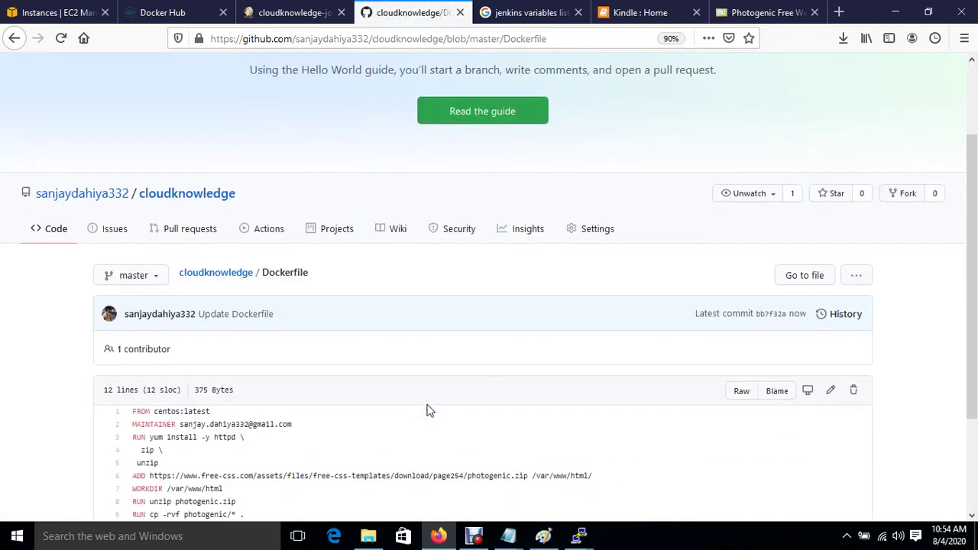
scroll(426, 408, "down", 3)
scroll(426, 409, "up", 3)
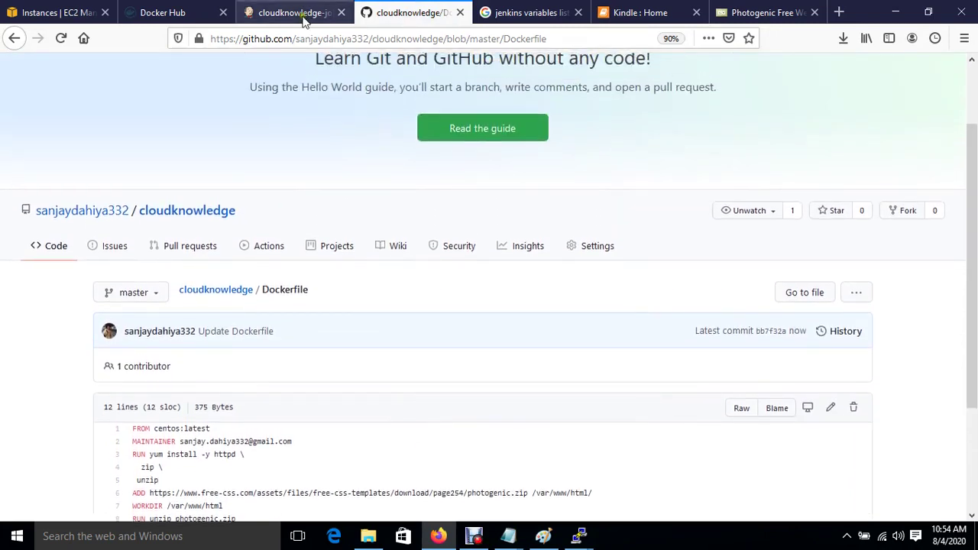
Tick 'GitHub hook trigger for GITScm polling' in cloudknowledge-job's Build Triggers, then apply and save.
left_click(304, 16)
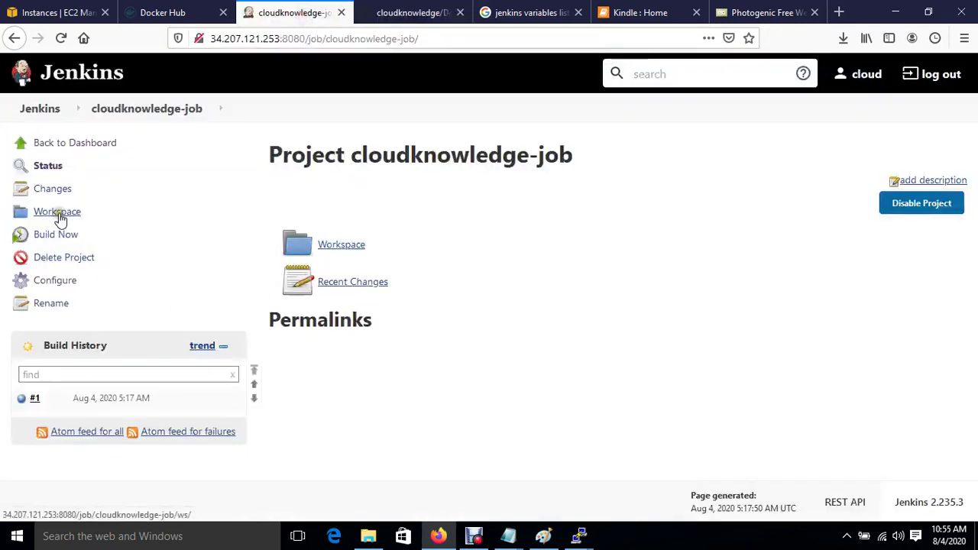
left_click(64, 280)
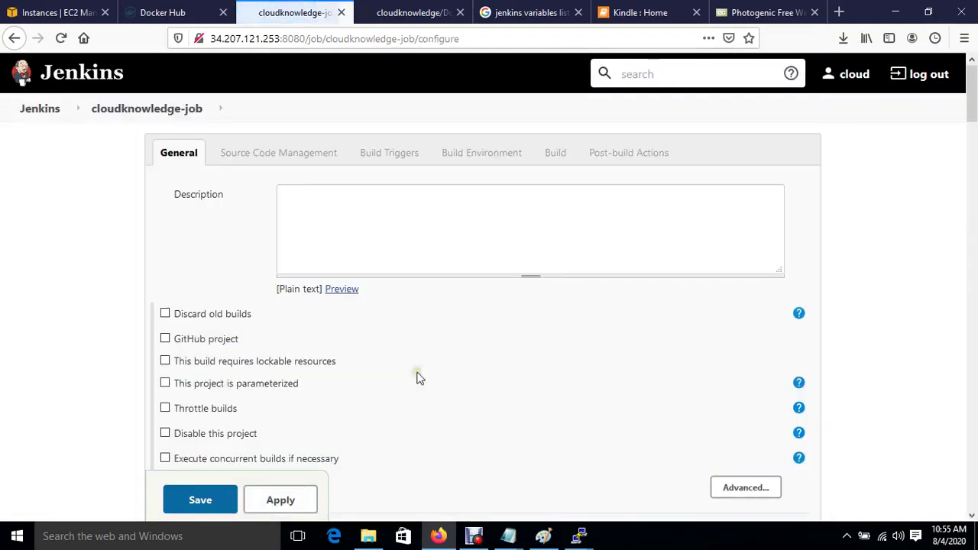
scroll(417, 375, "down", 3)
scroll(417, 375, "down", 8)
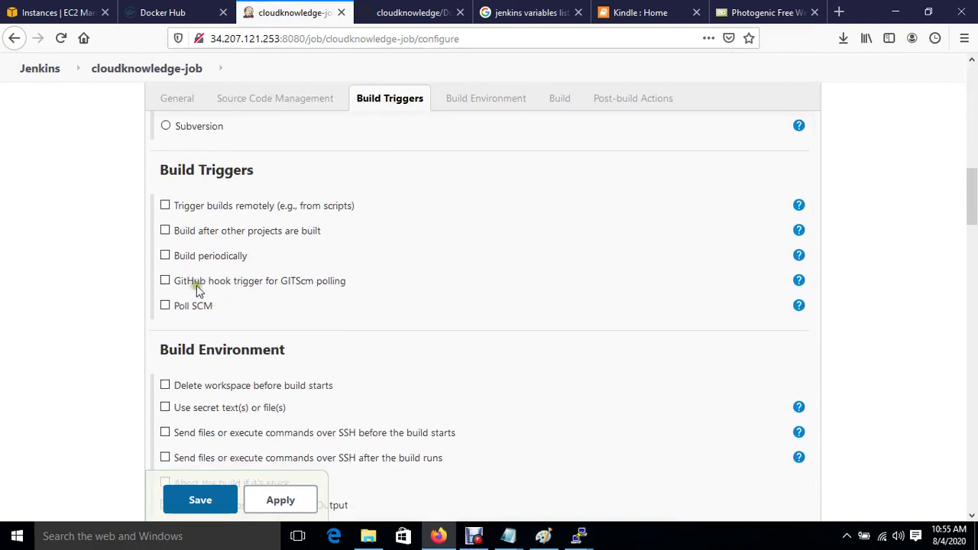
left_click(165, 281)
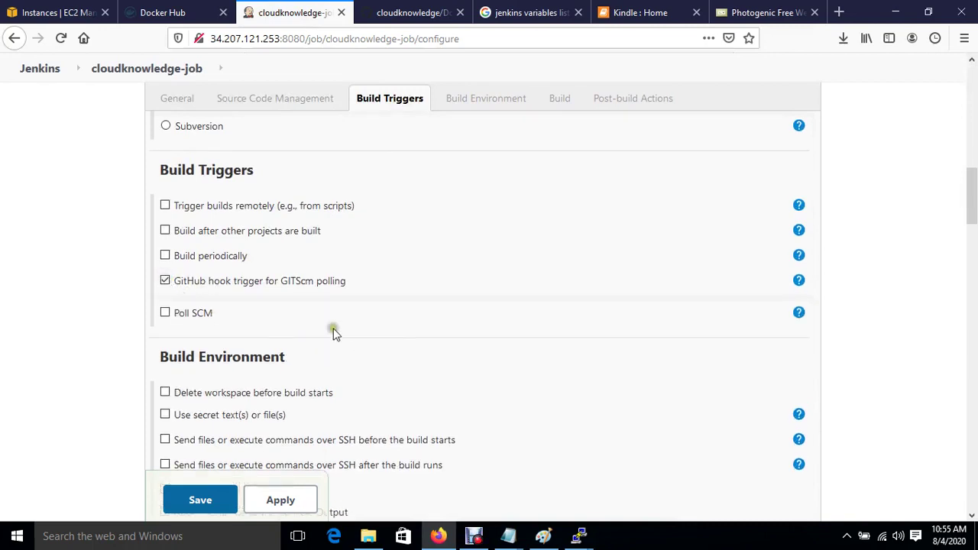
left_click(263, 506)
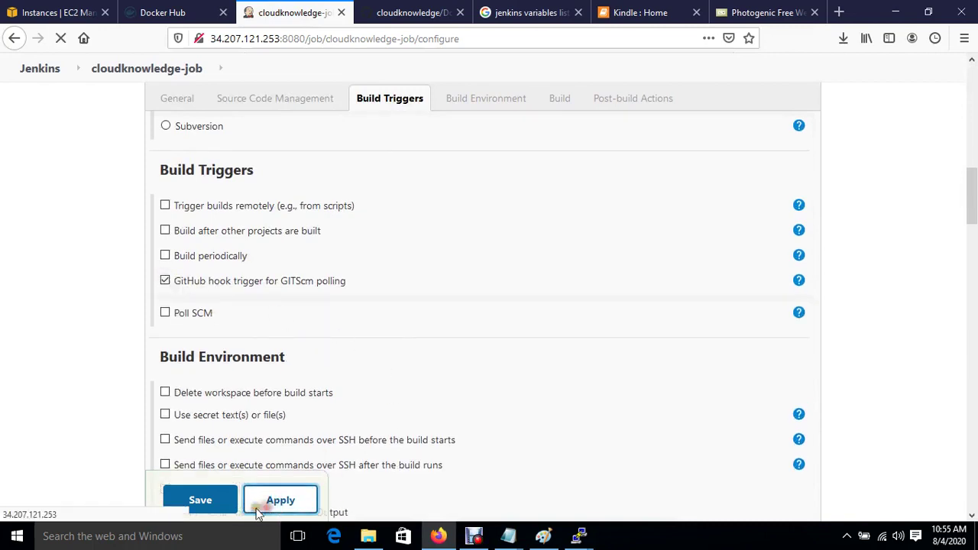
left_click(197, 506)
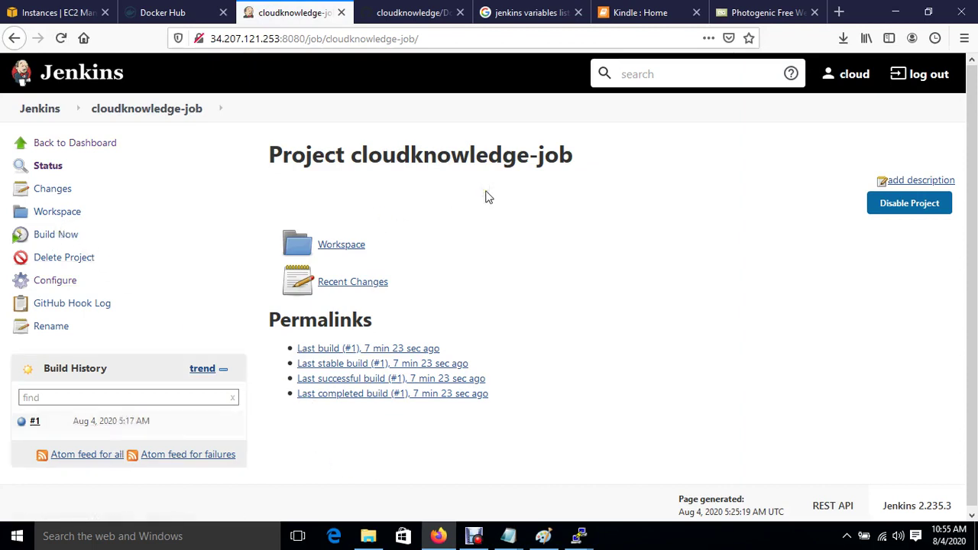
List running containers to confirm cloudknowledge-container is up on 9000->80.
mouse_move(579, 536)
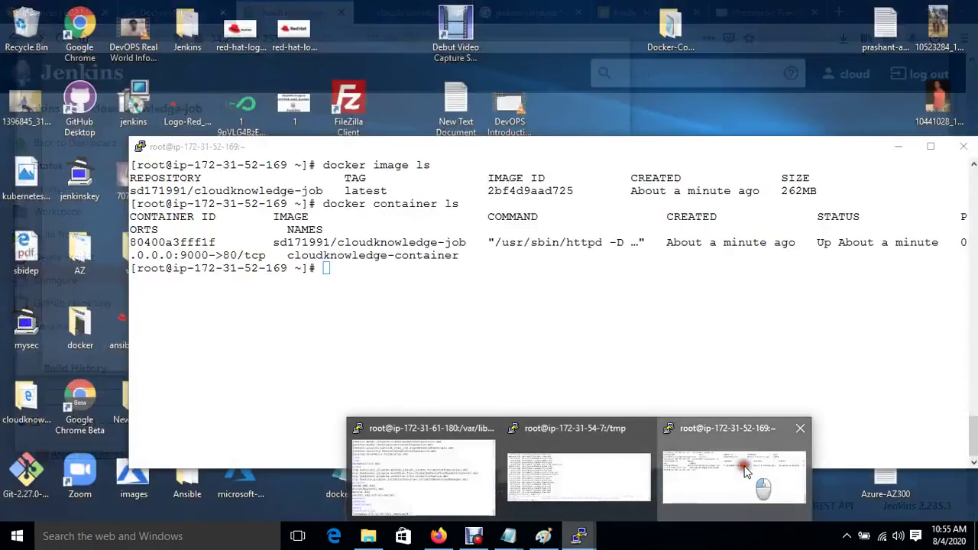
left_click(747, 472)
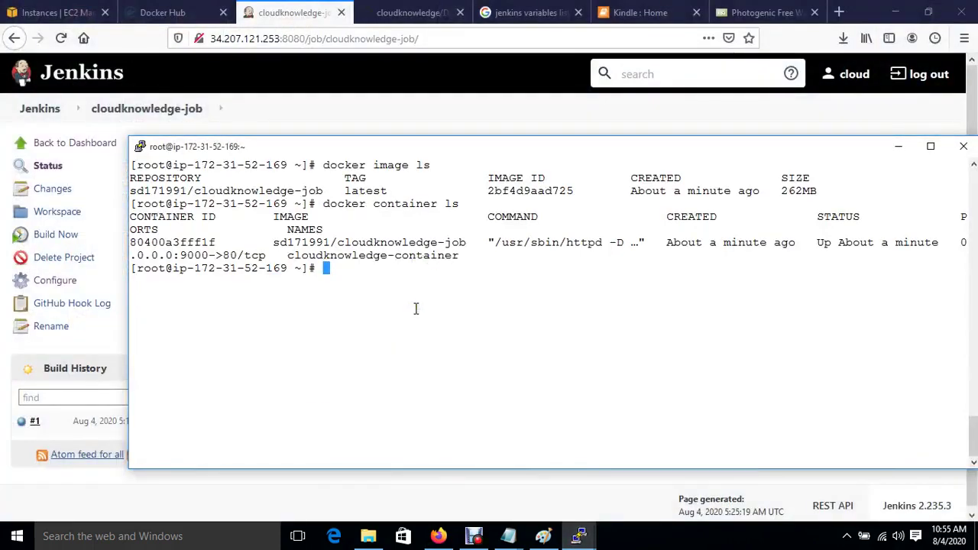
key("ctrl+l")
key("Up")
key("Return")
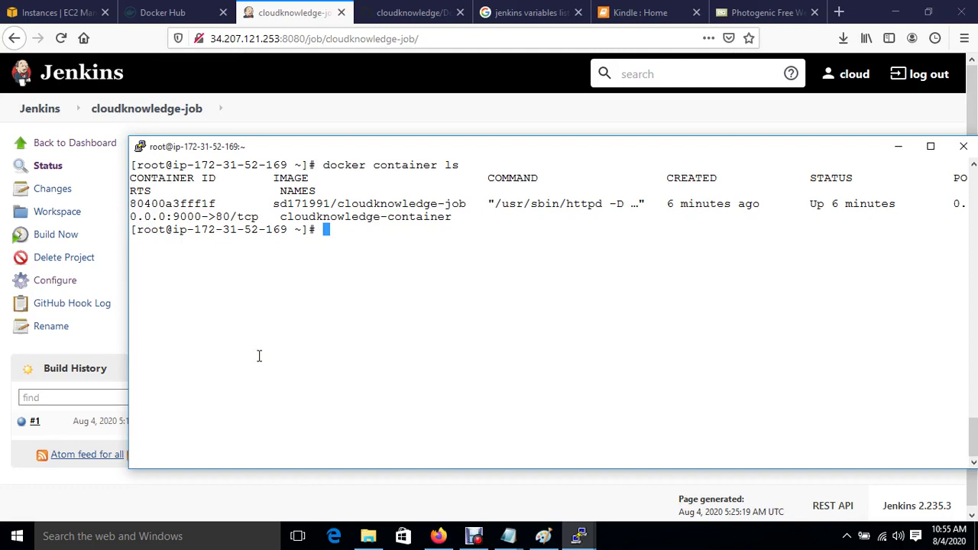
Run docker image ls to check the cloudknowledge-job latest image at 262MB.
type("docker ima")
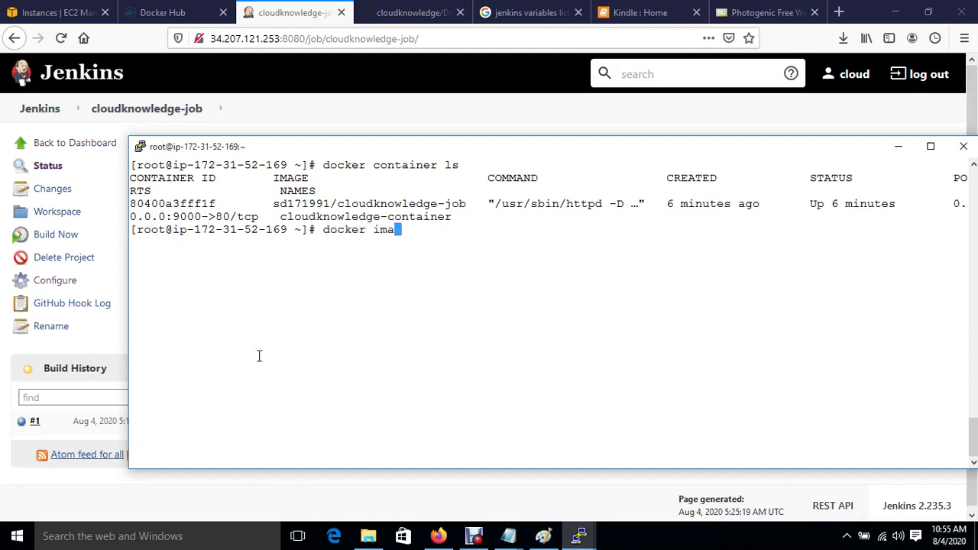
type("ge ls")
key("Return")
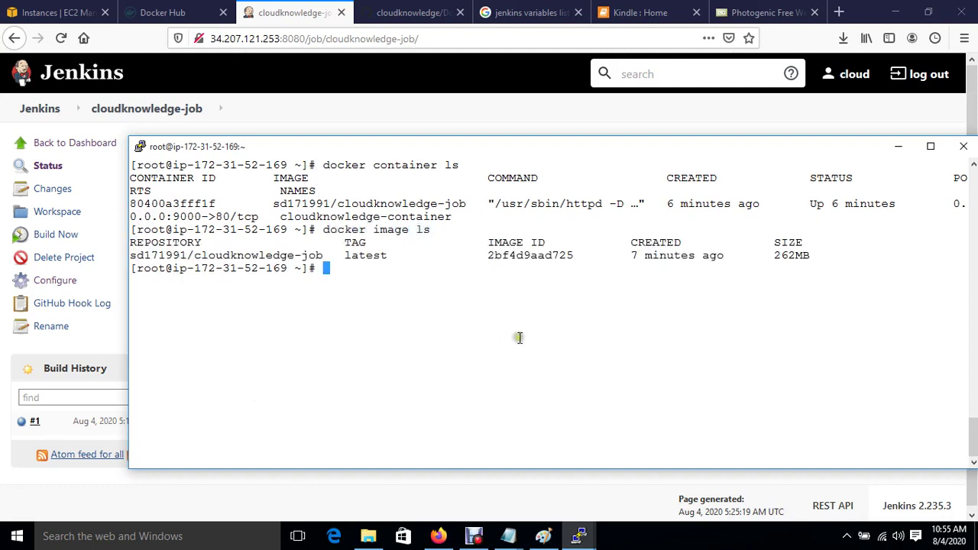
left_click_drag(631, 255, 697, 269)
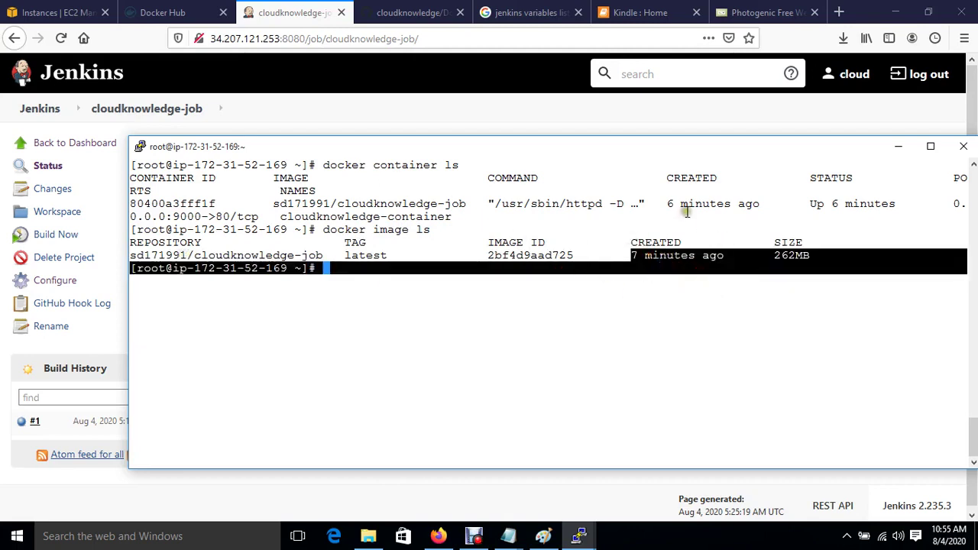
left_click(285, 19)
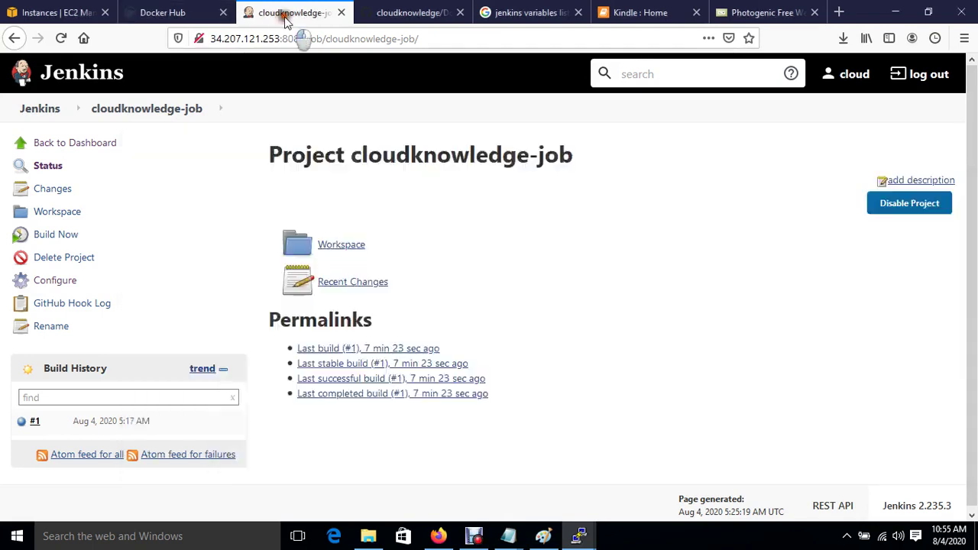
Build cloudknowledge-job now, then rerun docker image ls on the Docker host terminal.
left_click(52, 235)
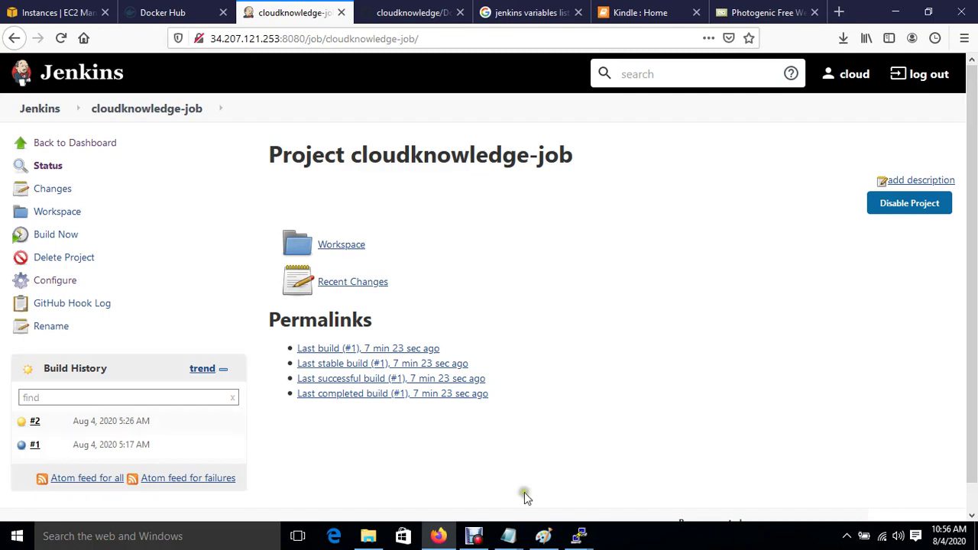
mouse_move(583, 537)
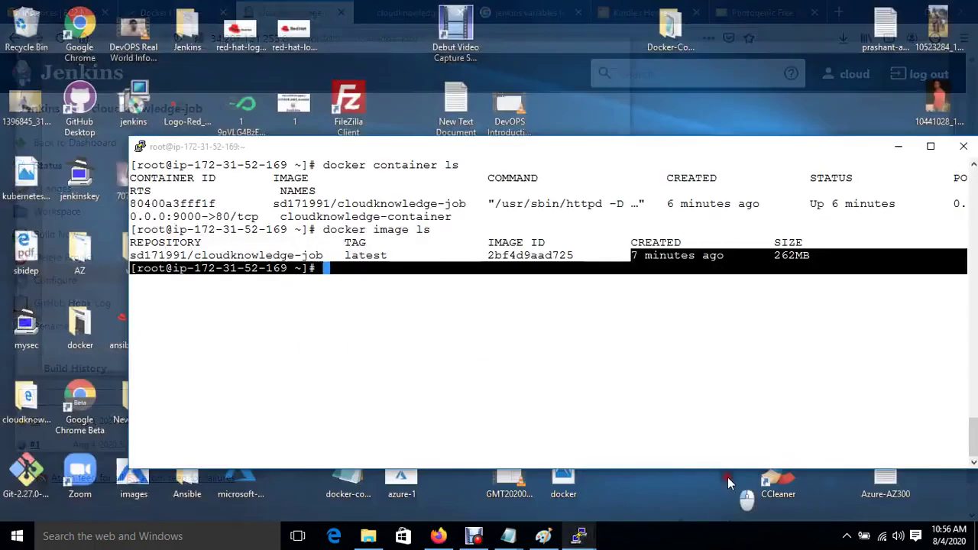
left_click(727, 477)
key("Up")
key("Return")
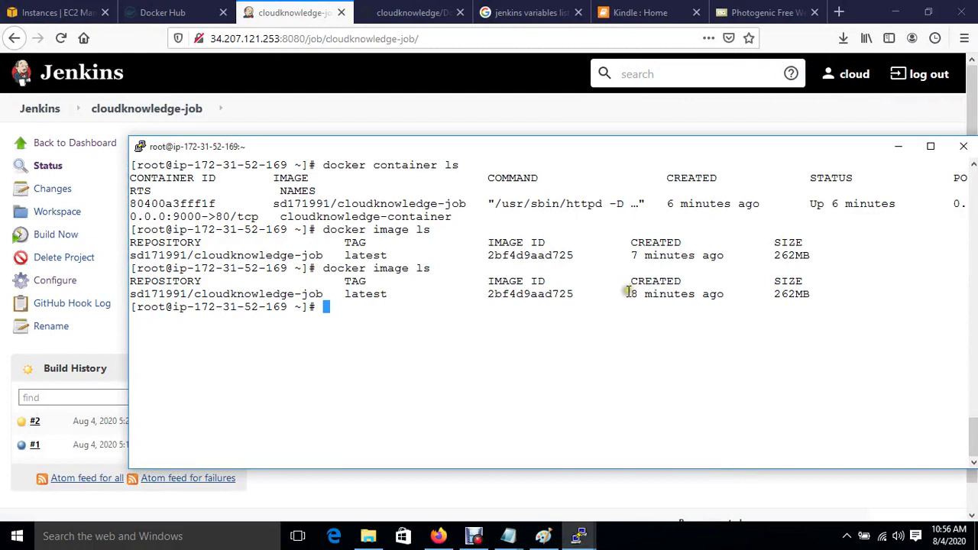
Highlight the image's 8-minute age and re-run docker container ls on the Docker host.
left_click_drag(627, 294, 690, 302)
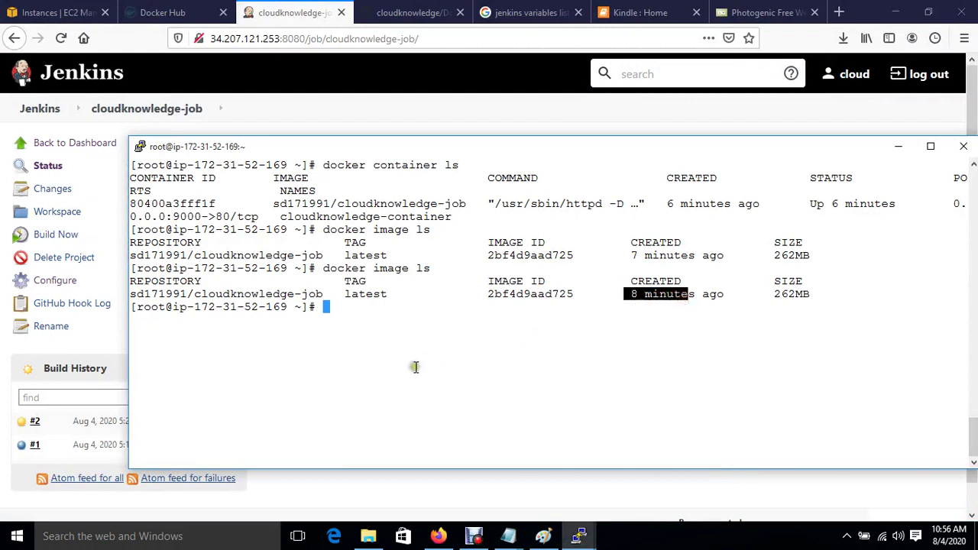
key("Up")
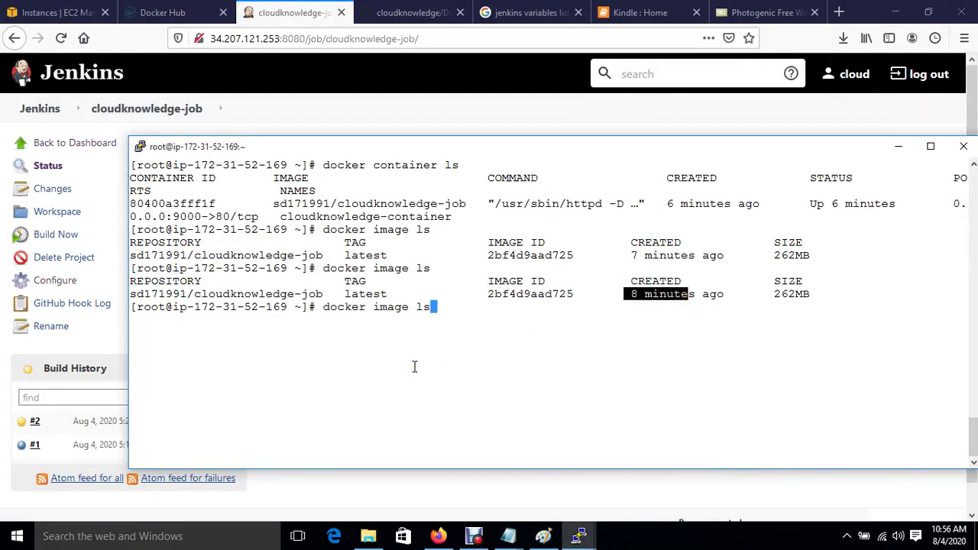
key("Up")
key("Return")
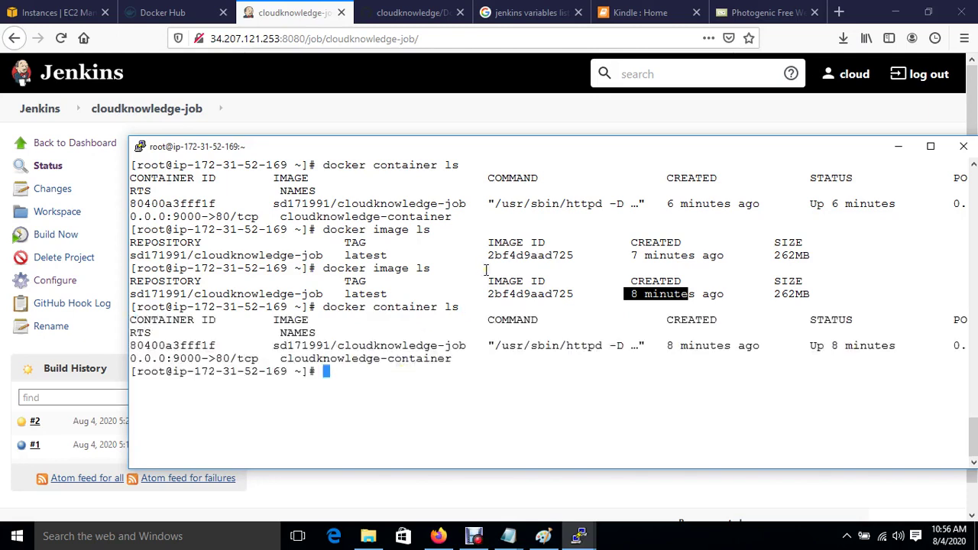
Run docker image ls on the second server, showing only the 215MB centos:latest image.
left_click(372, 116)
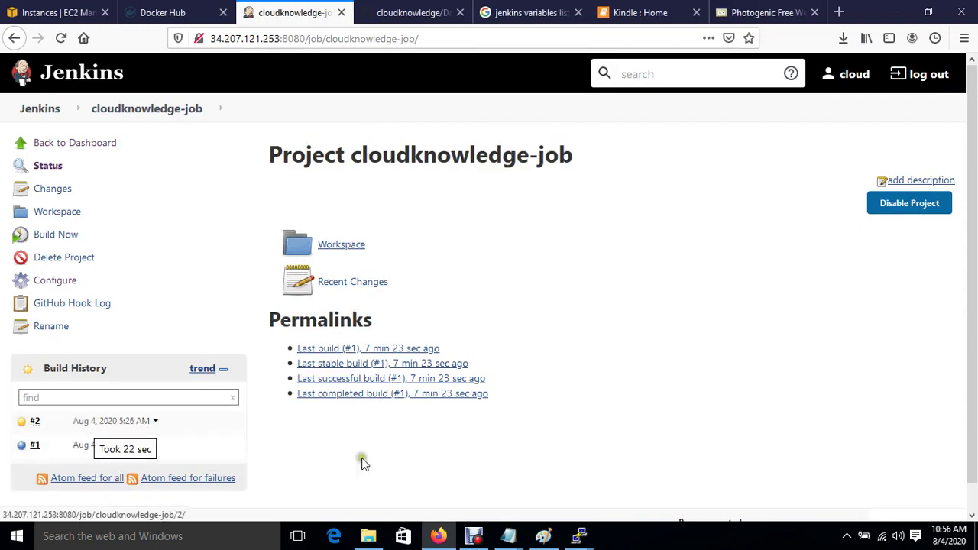
mouse_move(580, 539)
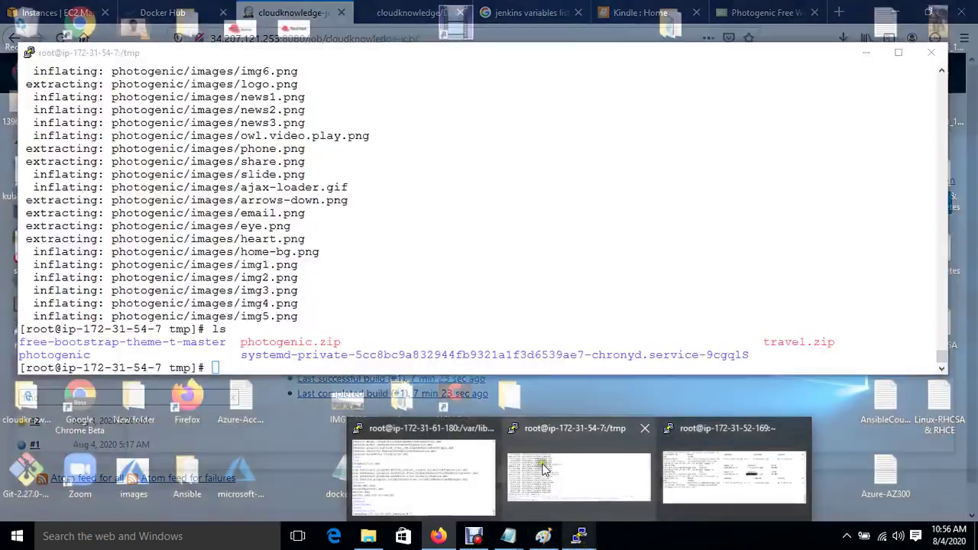
left_click(543, 466)
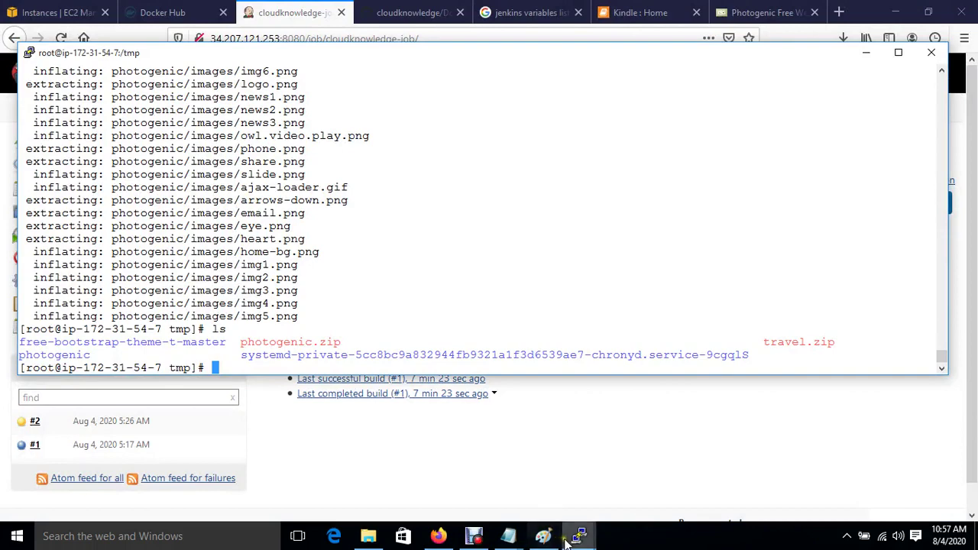
mouse_move(581, 538)
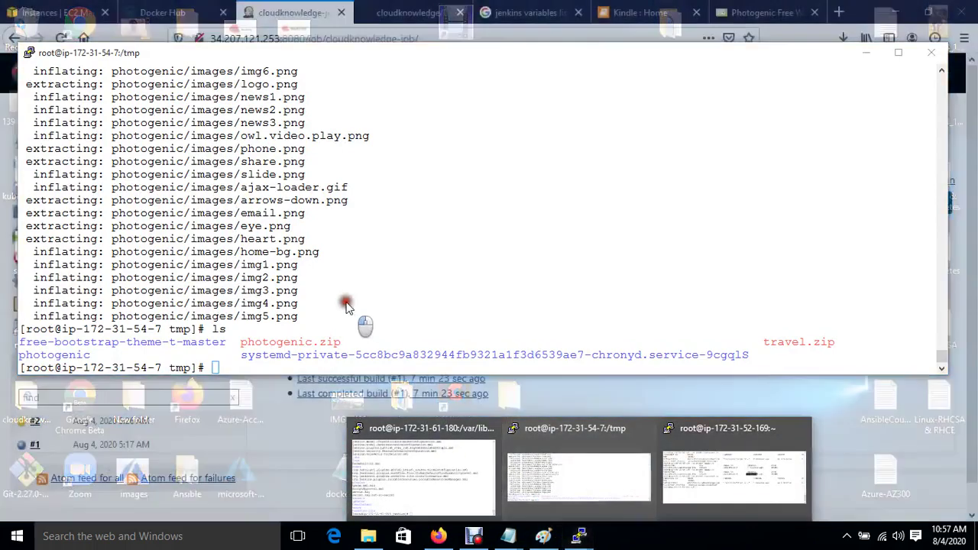
type("docker ")
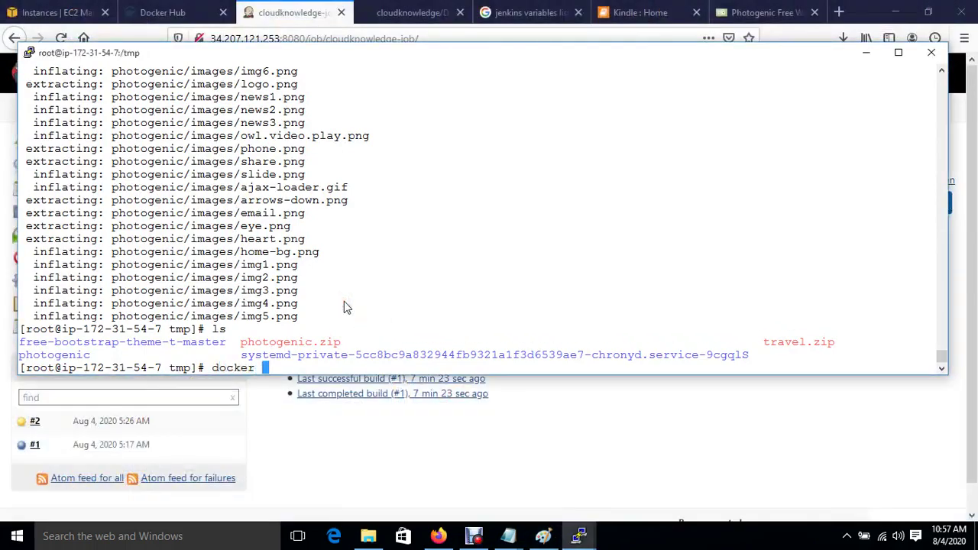
type("image l")
key("Return")
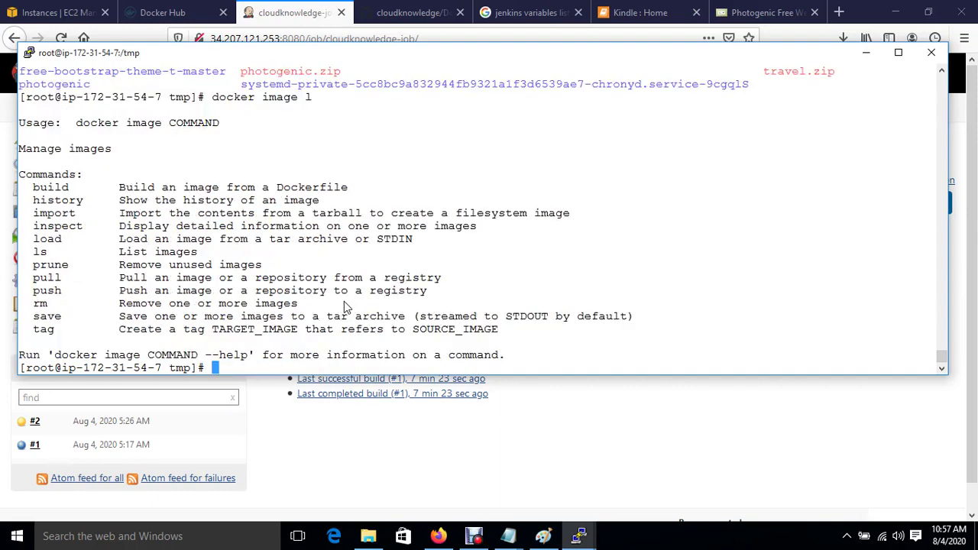
key("Up")
type("s")
key("Return")
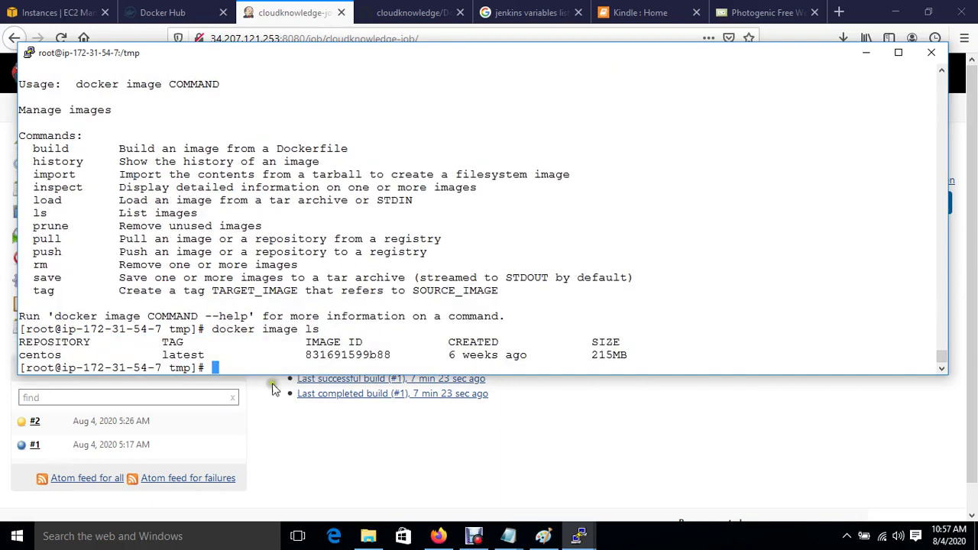
left_click(438, 535)
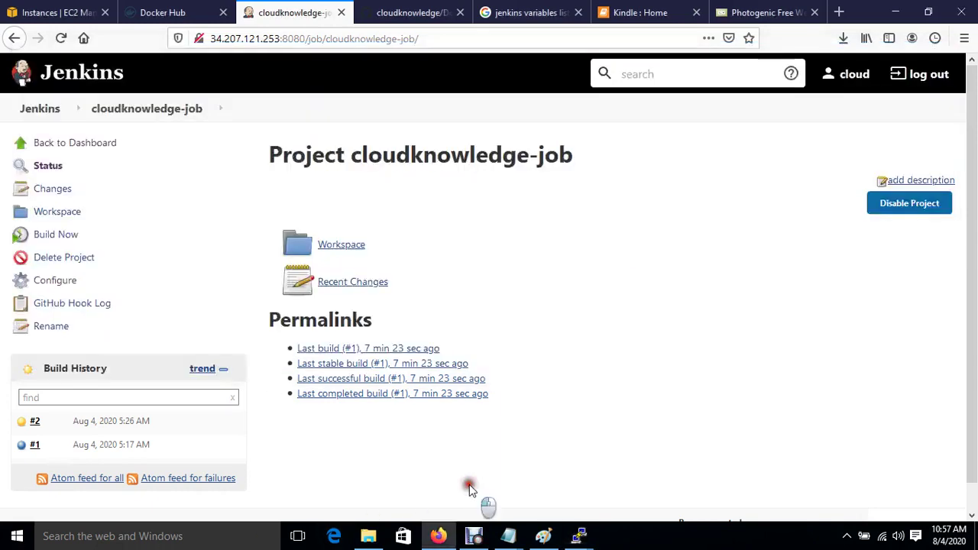
Open build #2's console output and scroll down to the v1.2 and latest docker push lines.
left_click(107, 422)
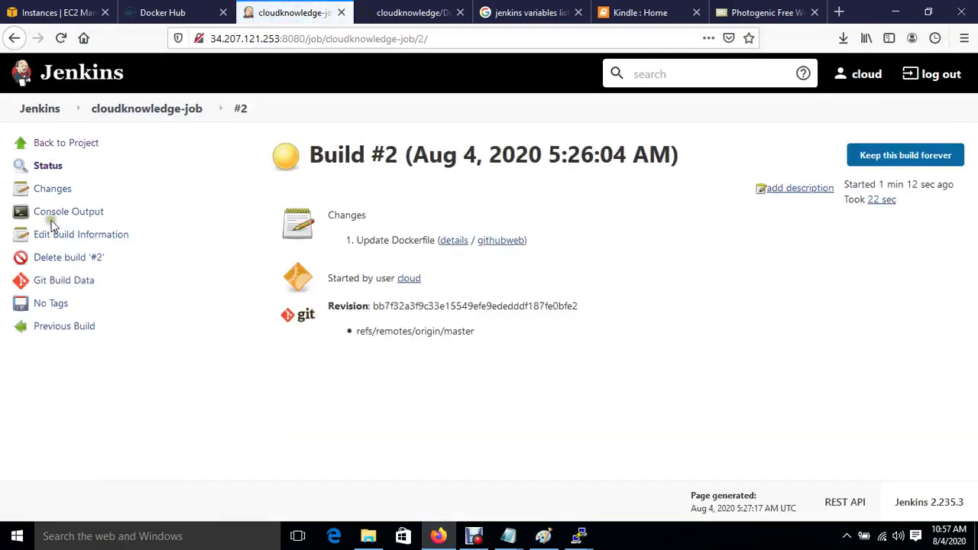
left_click(49, 214)
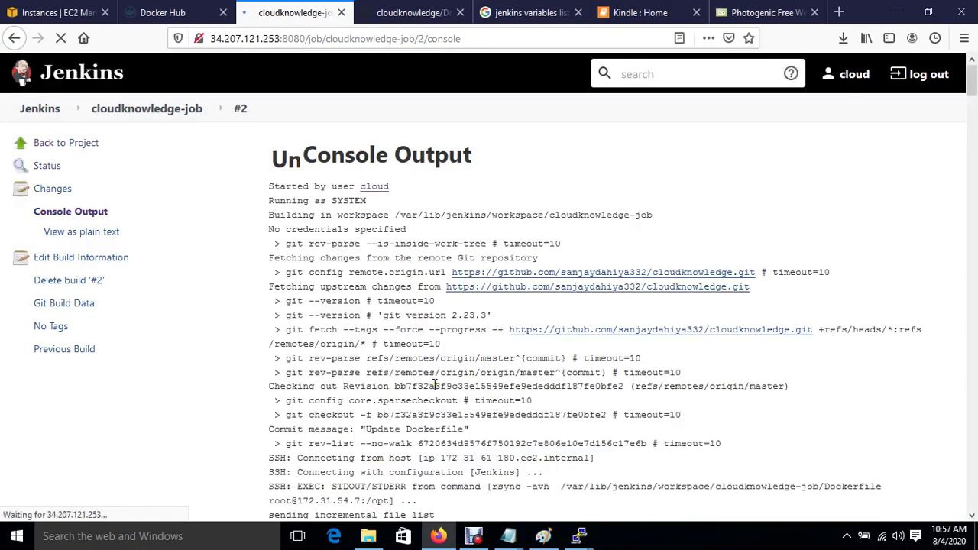
scroll(434, 385, "down", 3)
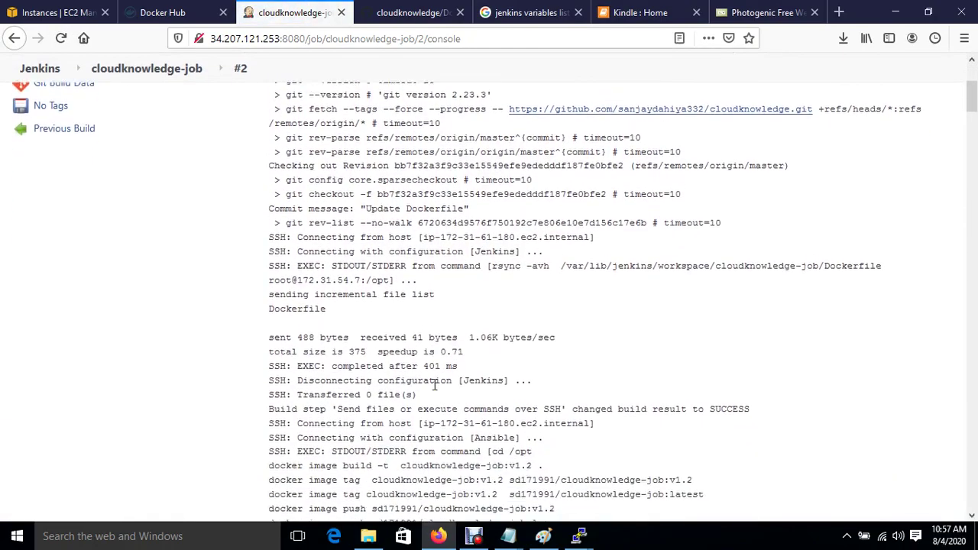
scroll(434, 384, "down", 5)
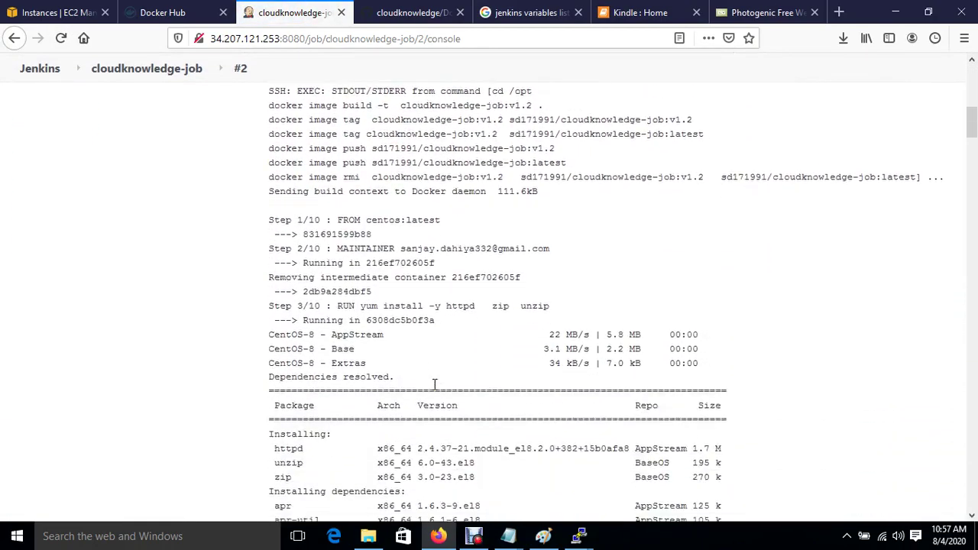
scroll(434, 385, "down", 10)
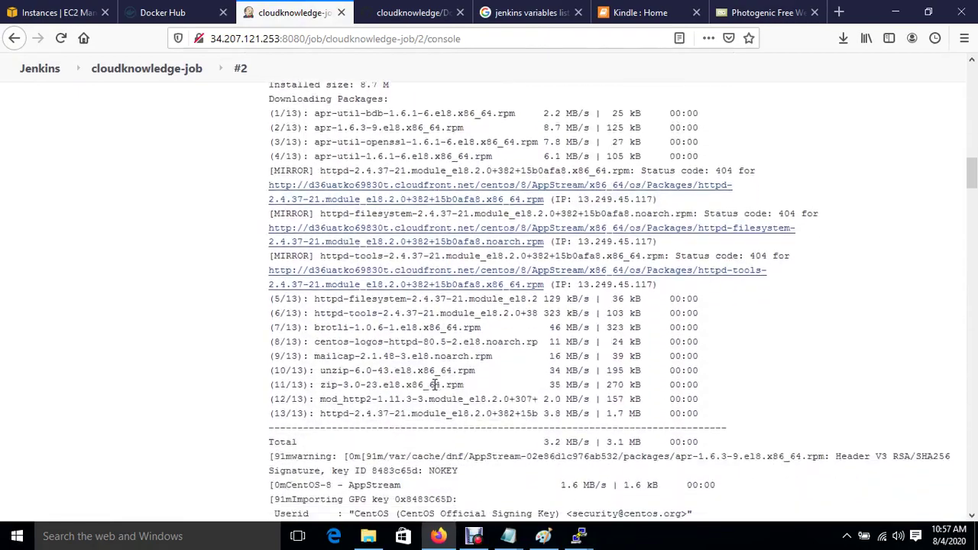
scroll(434, 384, "down", 5)
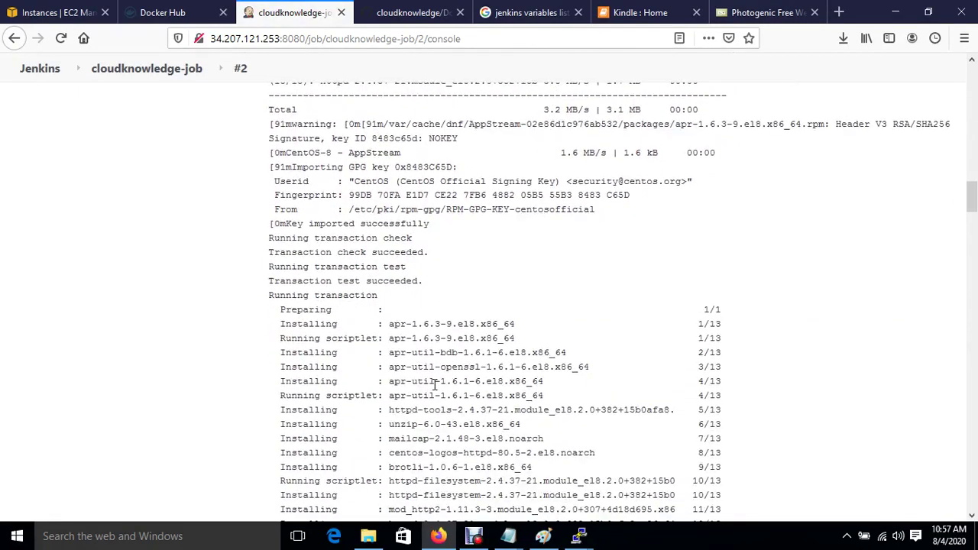
scroll(434, 384, "down", 8)
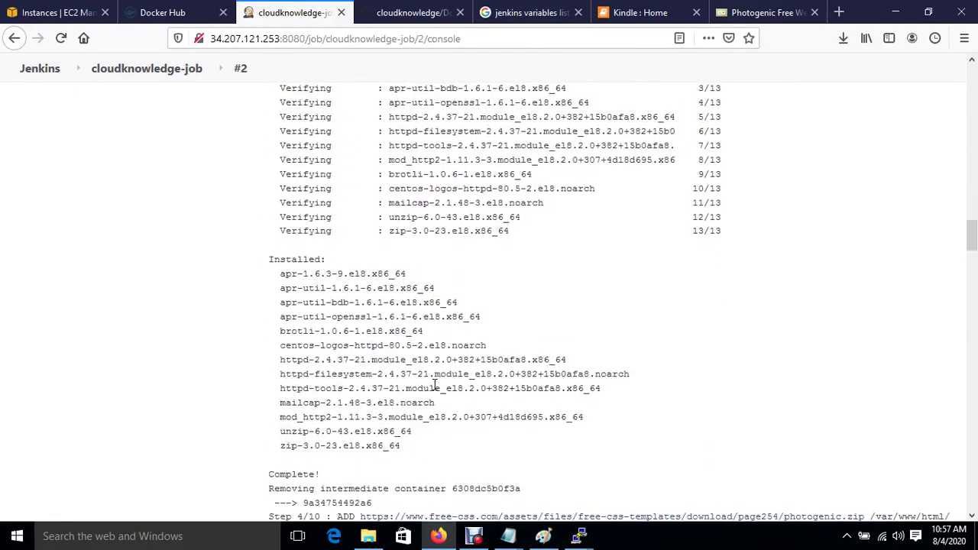
scroll(434, 384, "down", 6)
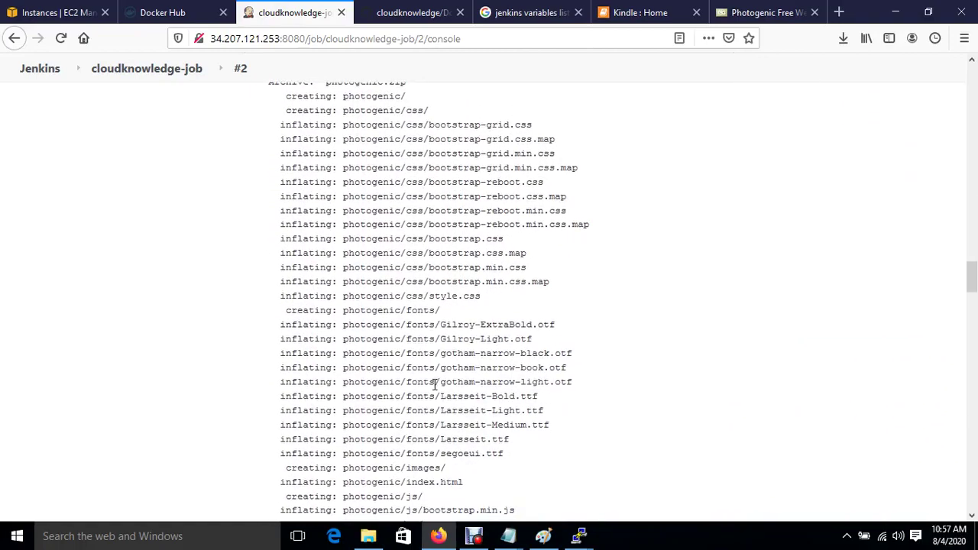
scroll(434, 385, "down", 9)
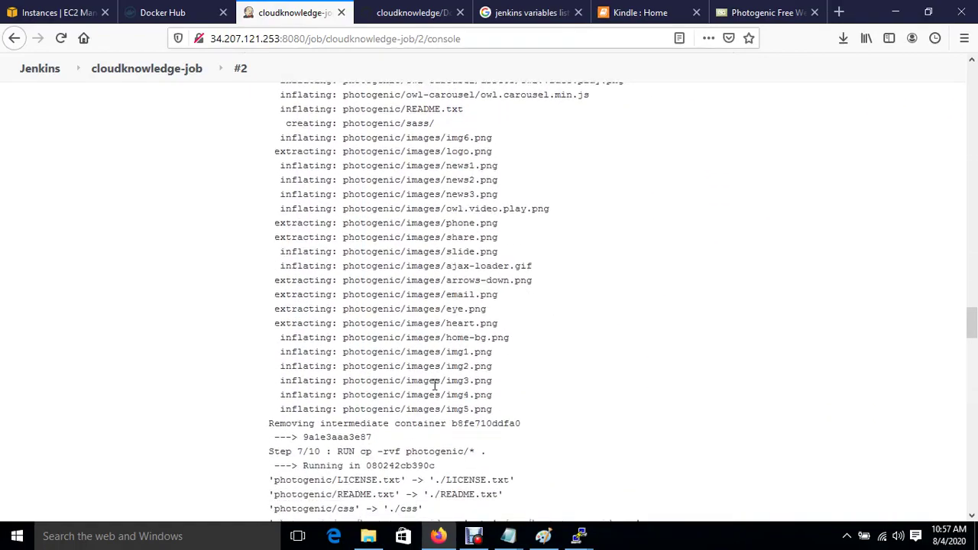
scroll(434, 385, "down", 13)
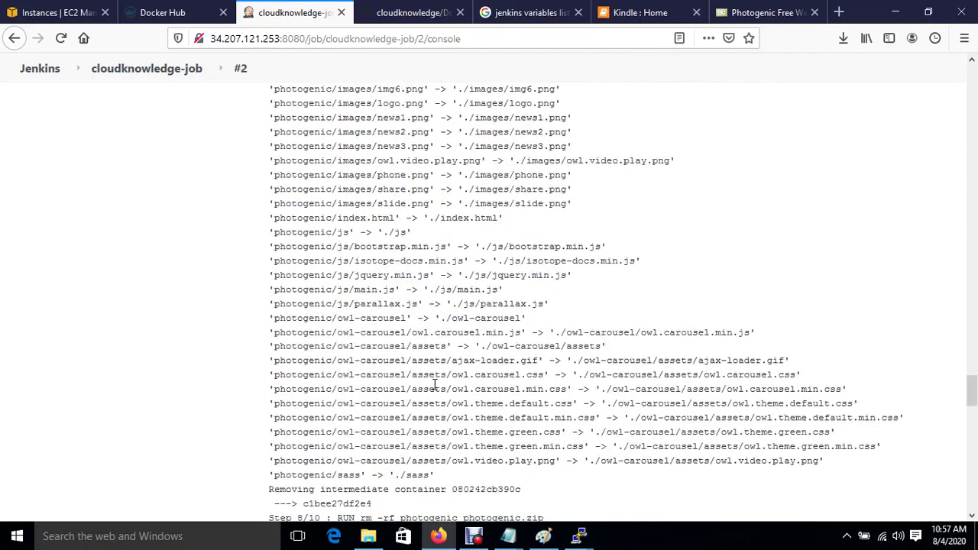
scroll(434, 384, "down", 10)
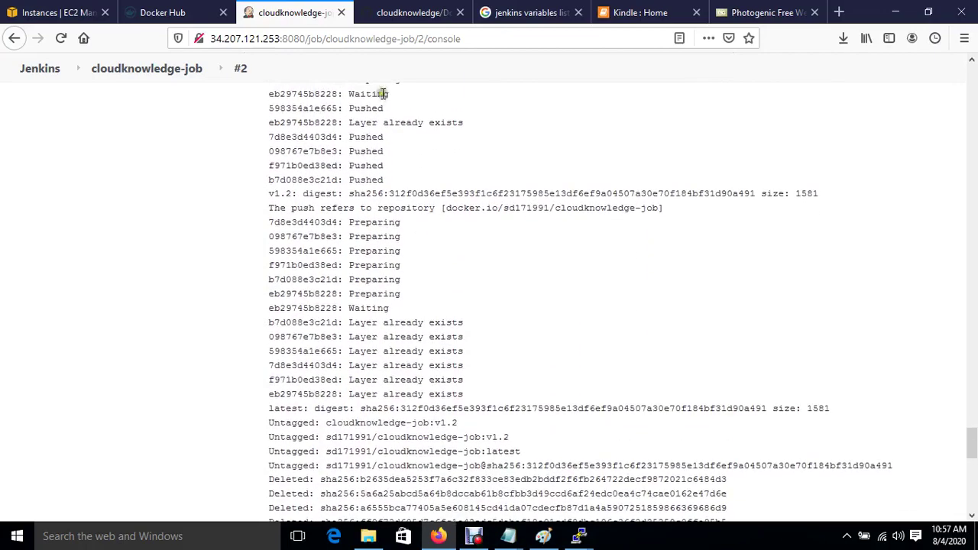
left_click(186, 14)
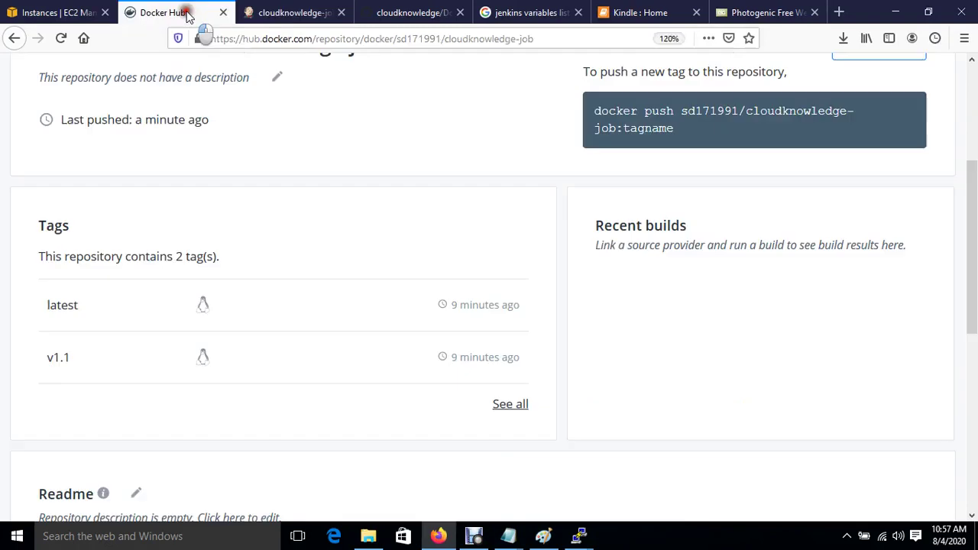
Reload the cloudknowledge-job repository on Docker Hub to confirm tags v1.1, v1.2 and latest.
left_click(60, 37)
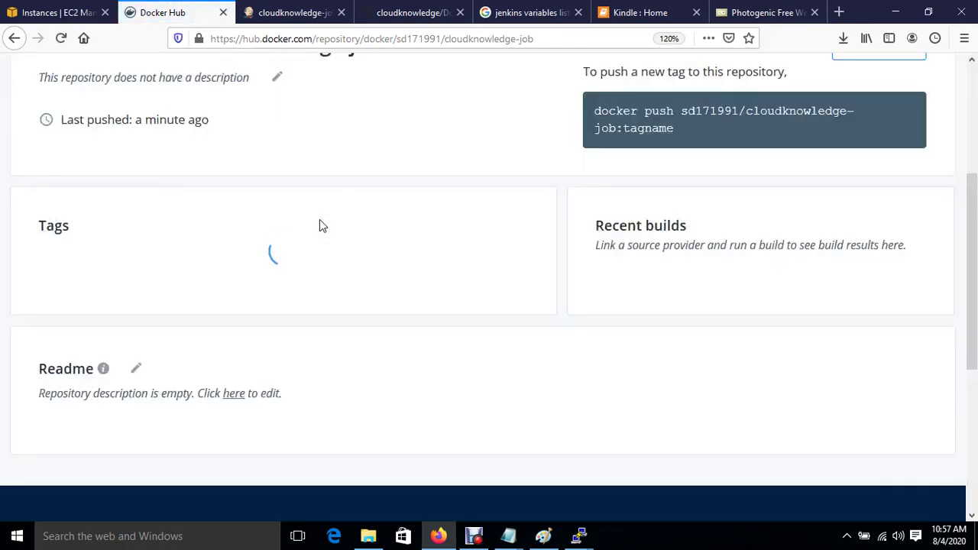
left_click(87, 324)
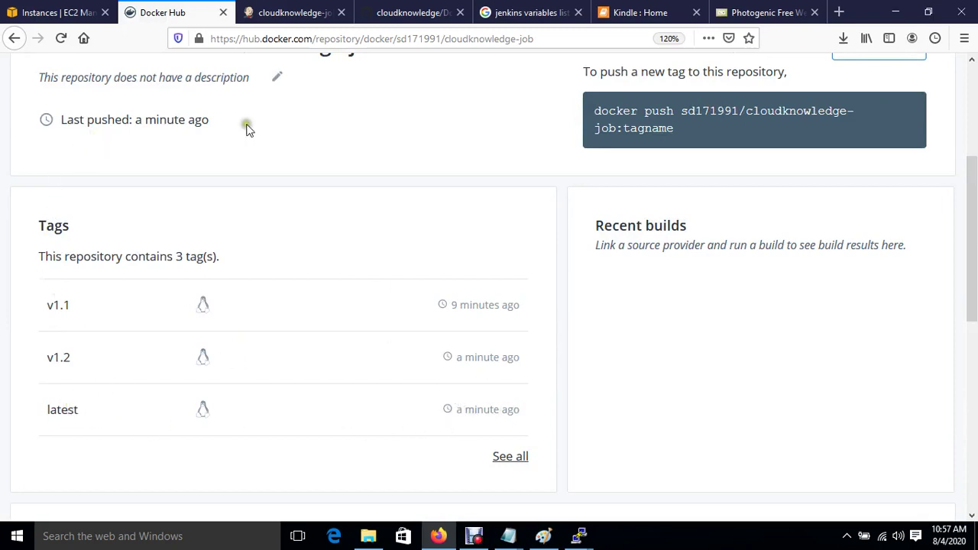
left_click(283, 12)
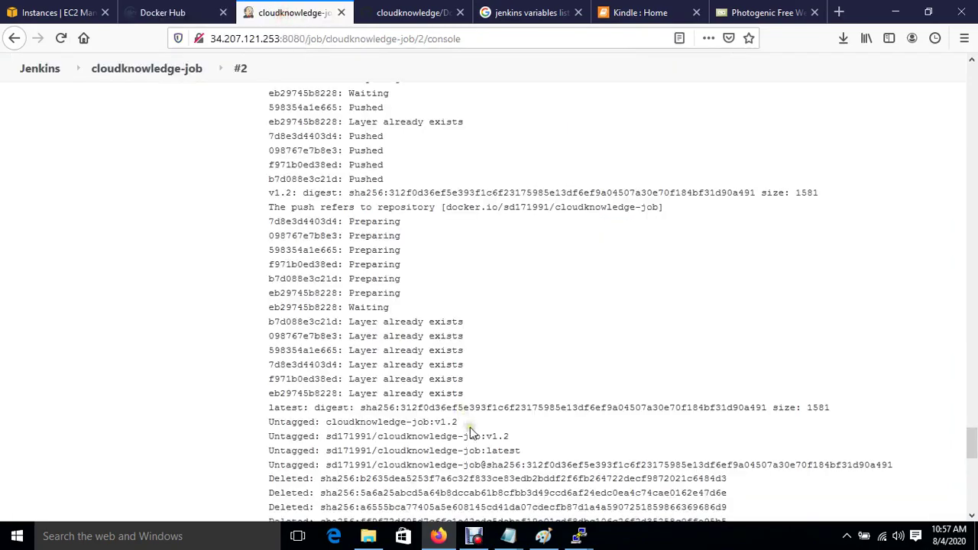
Scroll to the end of build #2's log and select the host IP in the failed create-container line.
scroll(470, 427, "down", 7)
scroll(470, 427, "down", 9)
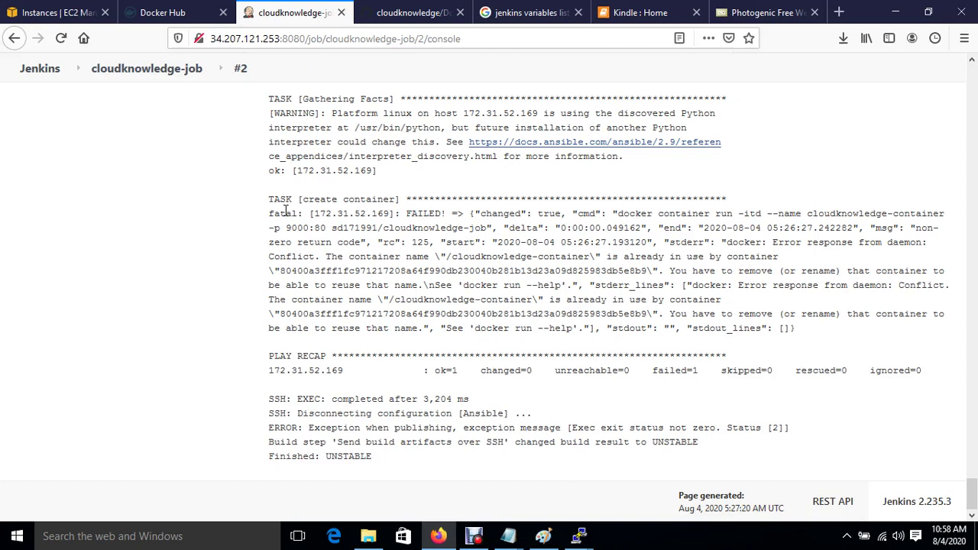
double_click(321, 217)
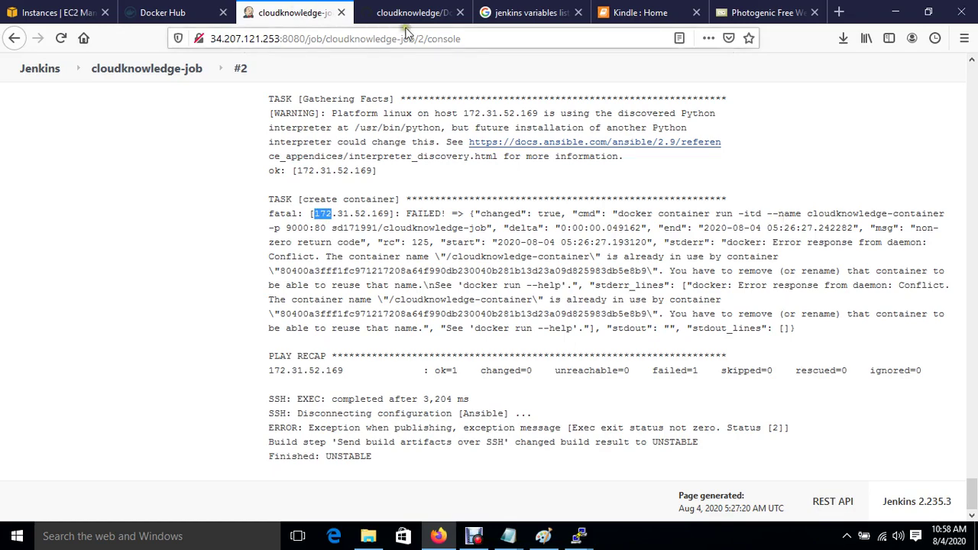
On the second server, change to /sourcecode, list its files and open docker.yml in vim.
mouse_move(582, 535)
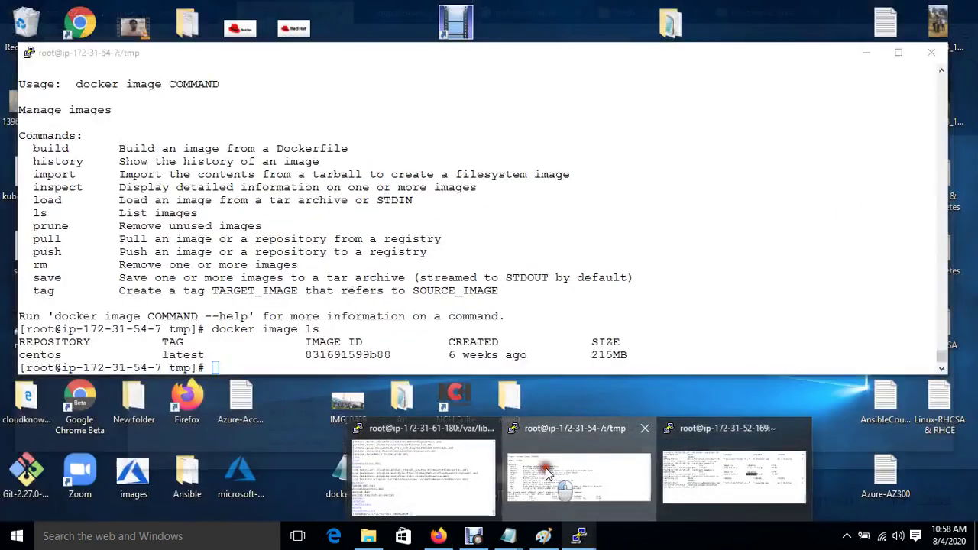
left_click(547, 471)
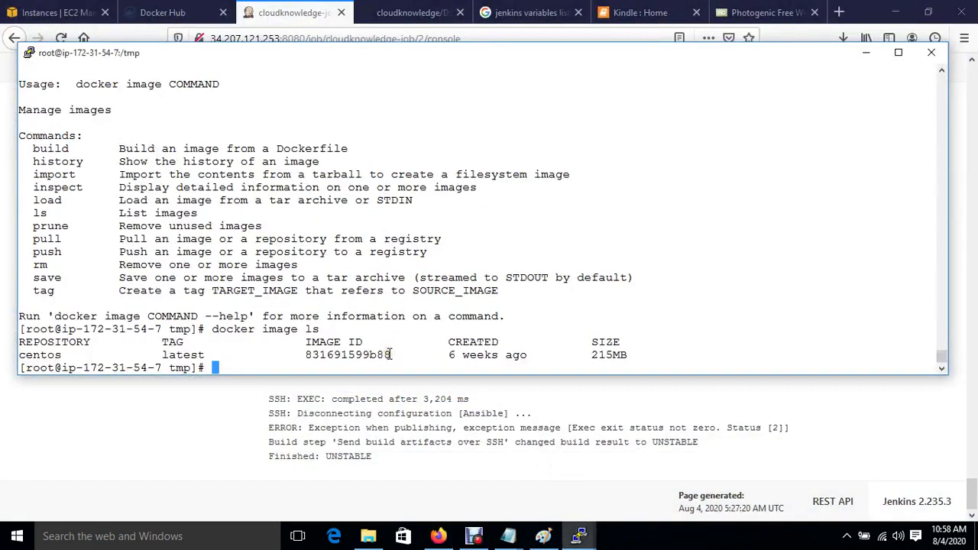
type("cd /sourcecode/")
key("Return")
type("ls")
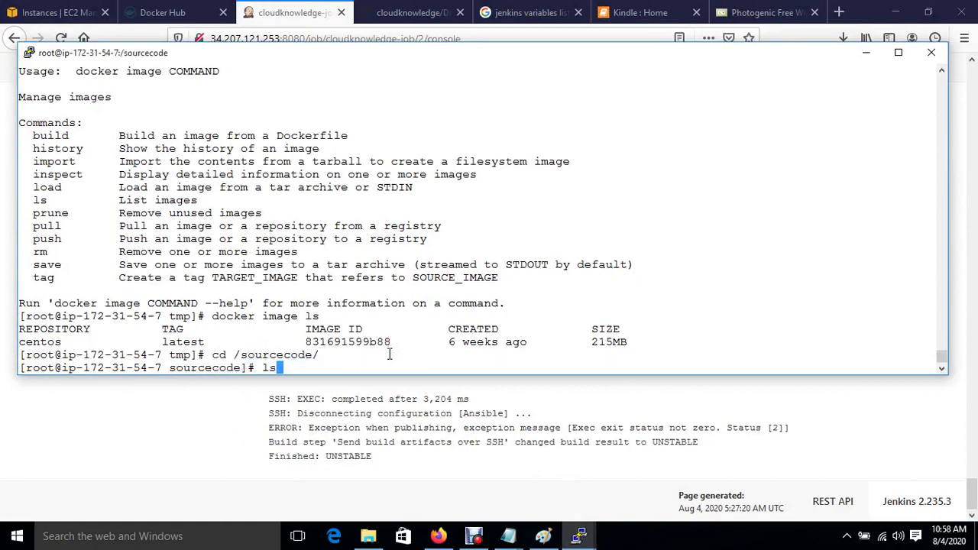
key("Return")
type("viim do")
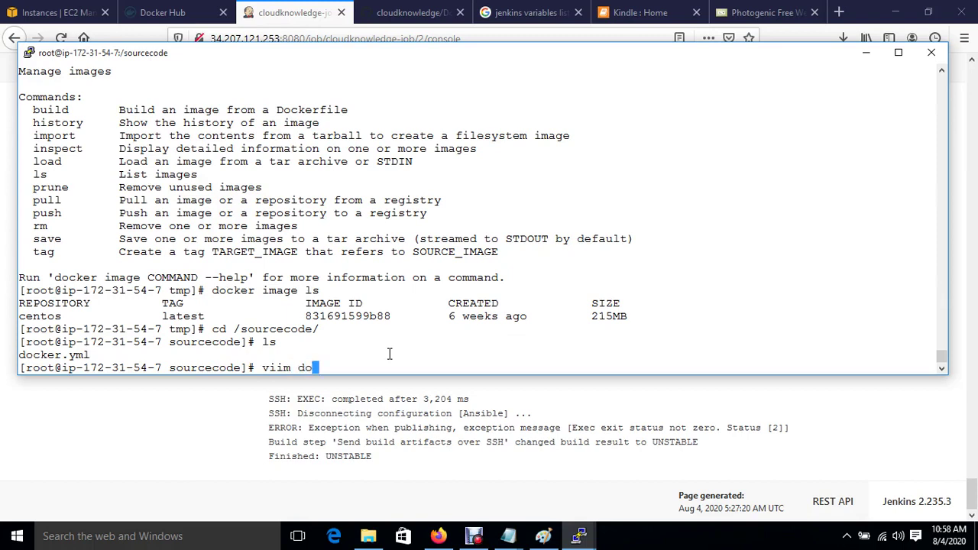
key("Tab")
key("Return")
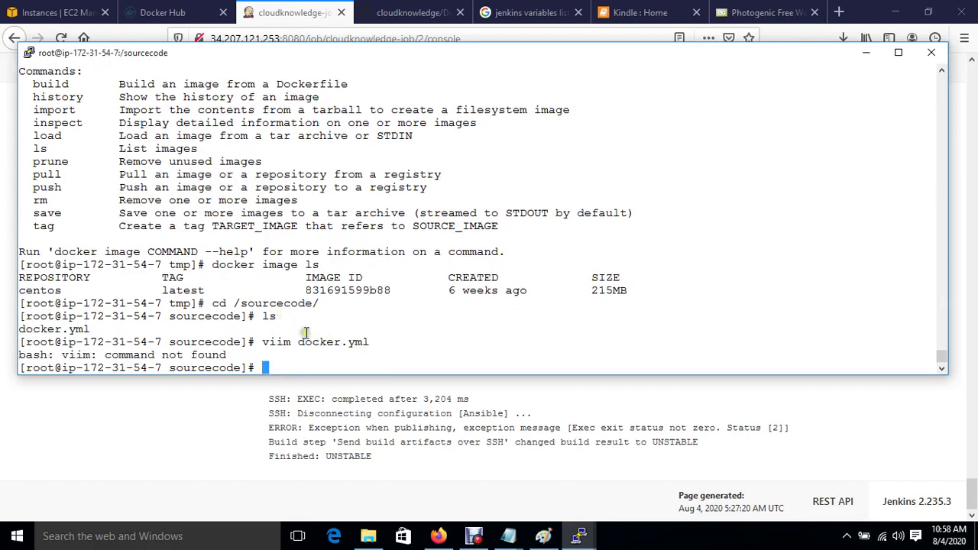
type("vim do")
key("Tab")
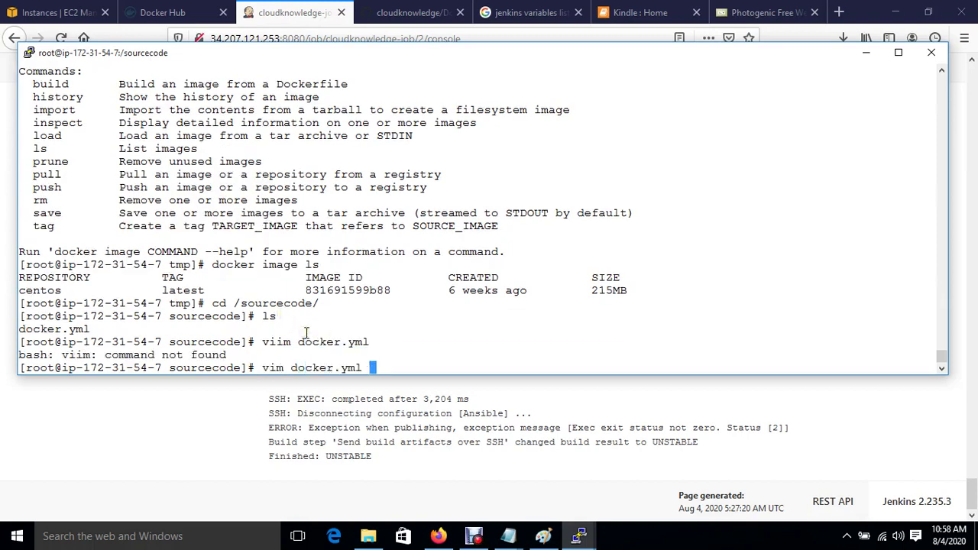
key("Return")
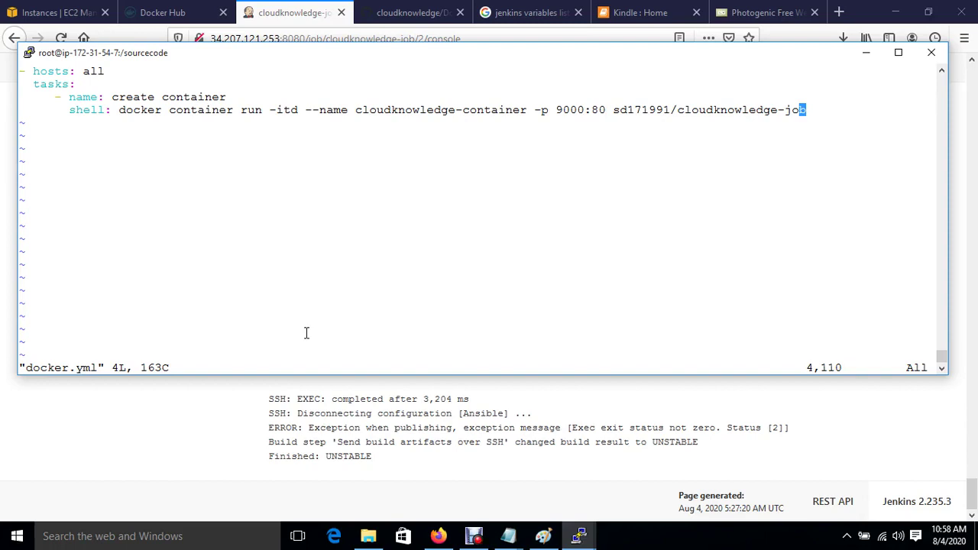
Move to the create container line and view the Paint sketch of planned stop, remove and create tasks.
key("Up")
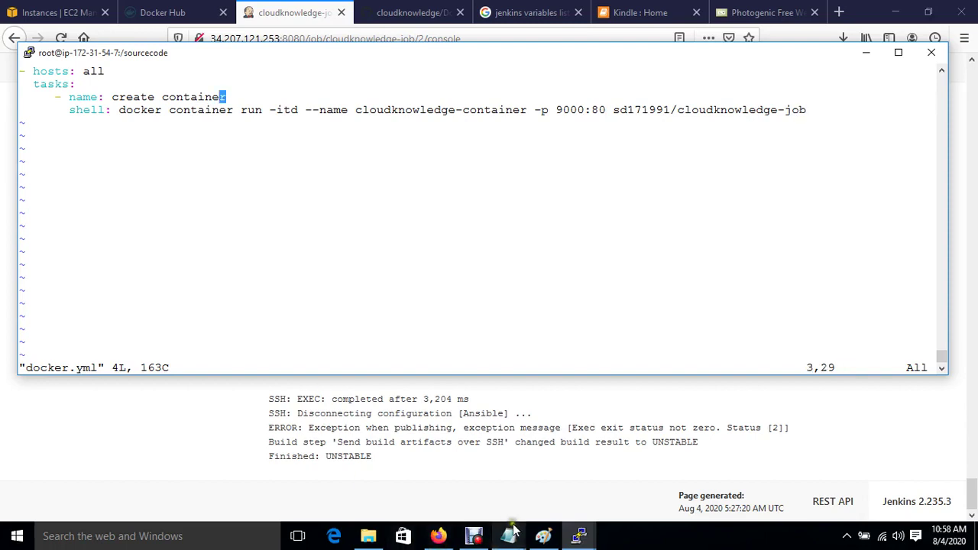
mouse_move(541, 532)
left_click(539, 512)
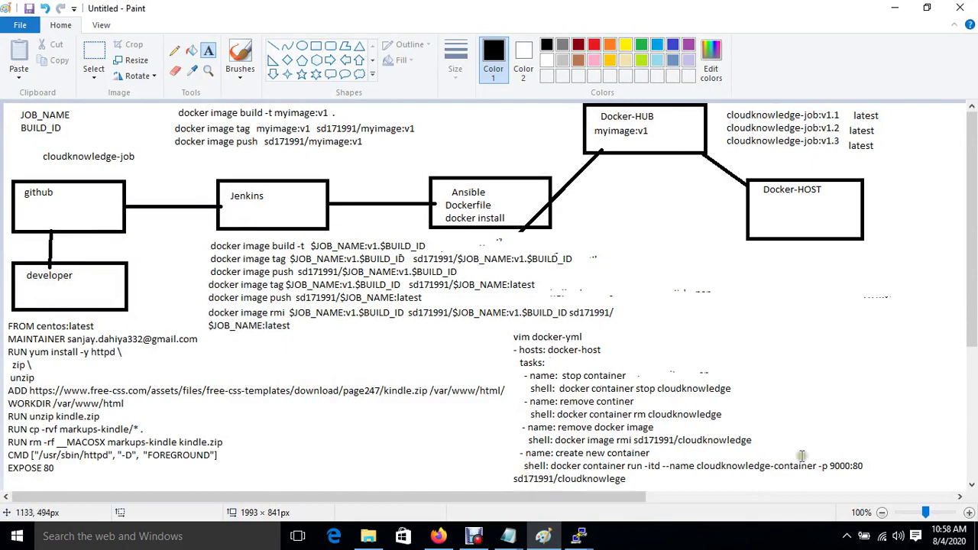
Insert a '- name: stop container' task under tasks:, starting its line 'shell: docker container st'.
mouse_move(569, 541)
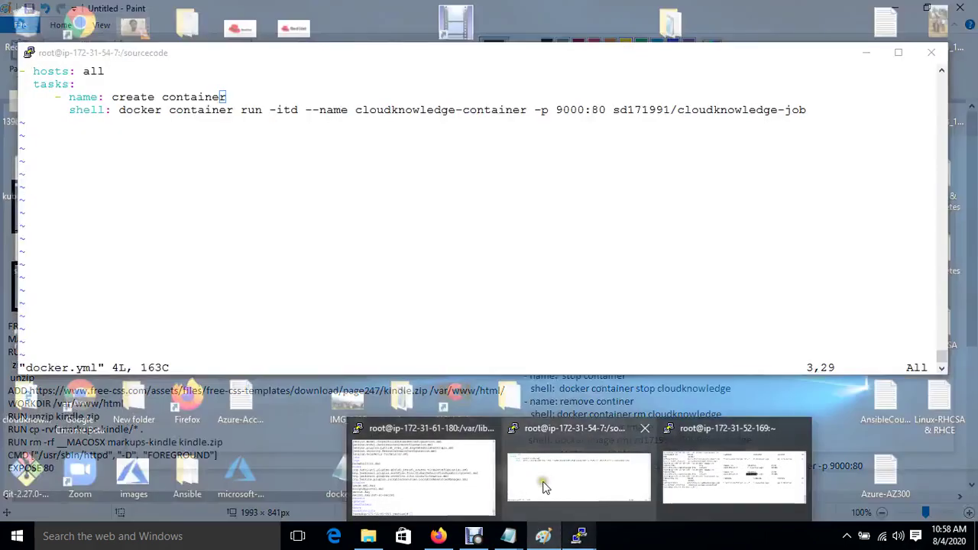
left_click(544, 481)
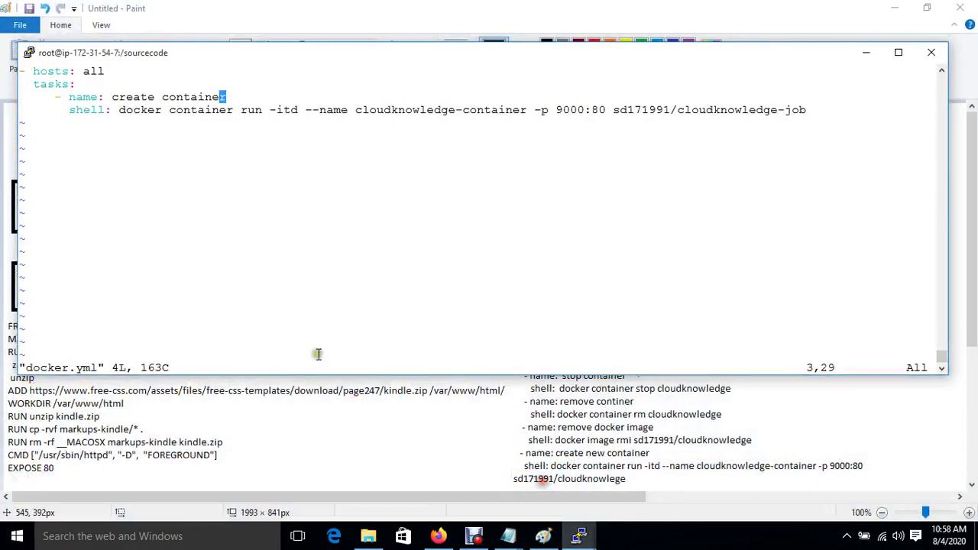
key("Up")
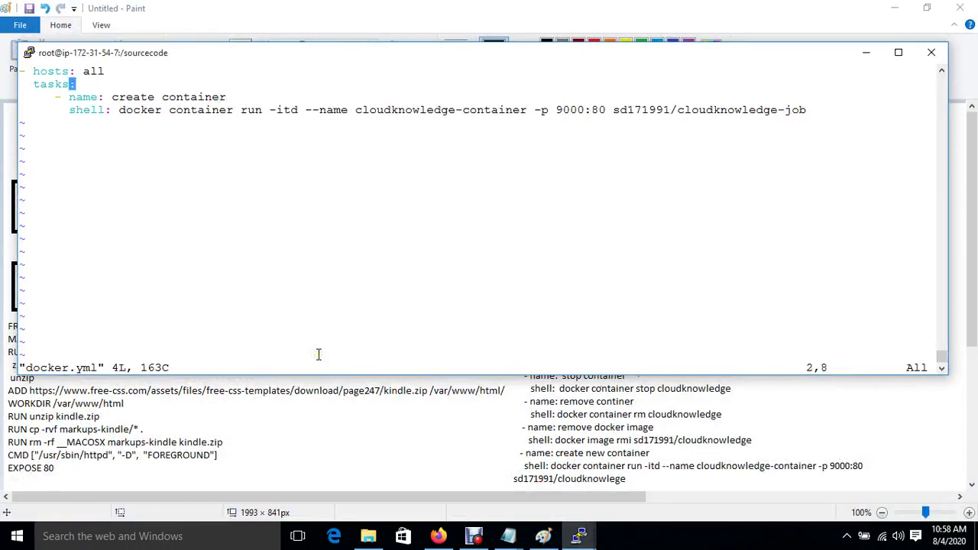
key("o")
key("BackSpace")
key("BackSpace")
key("BackSpace")
key("BackSpace")
key("BackSpace")
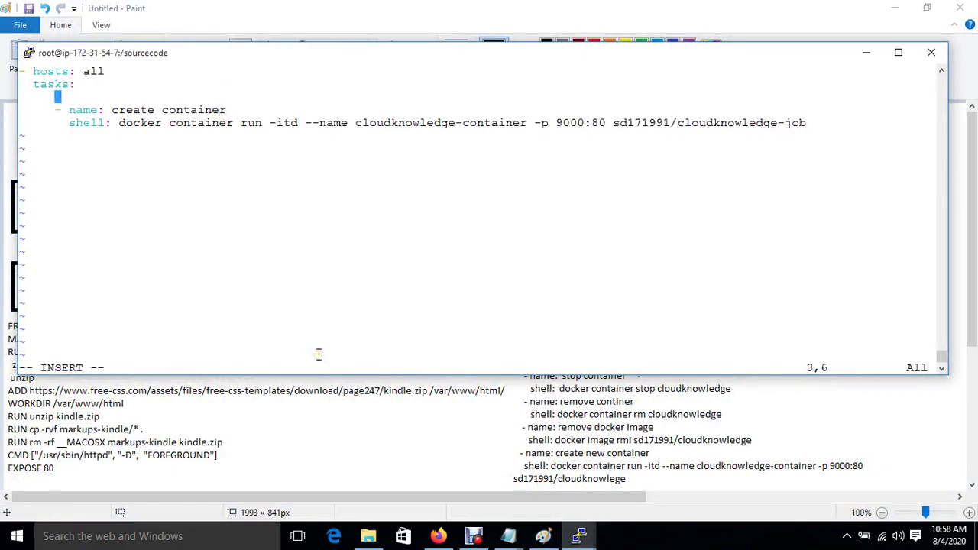
type("- name: stop con")
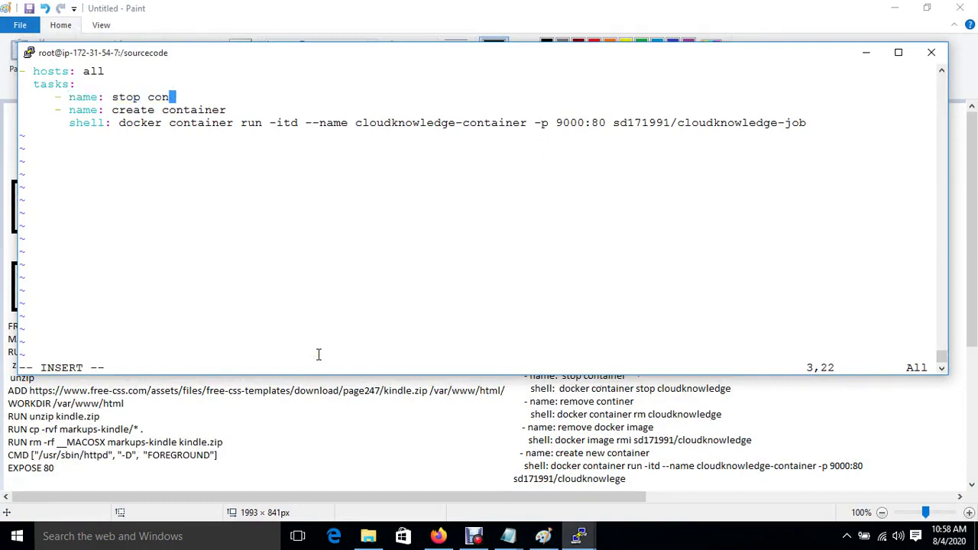
type("tainer")
key("Return")
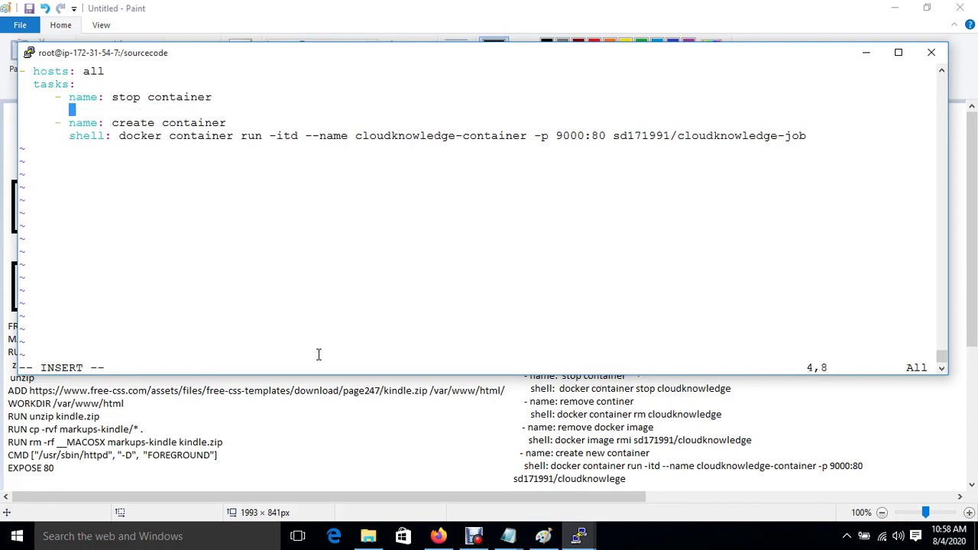
type("shell: docker ")
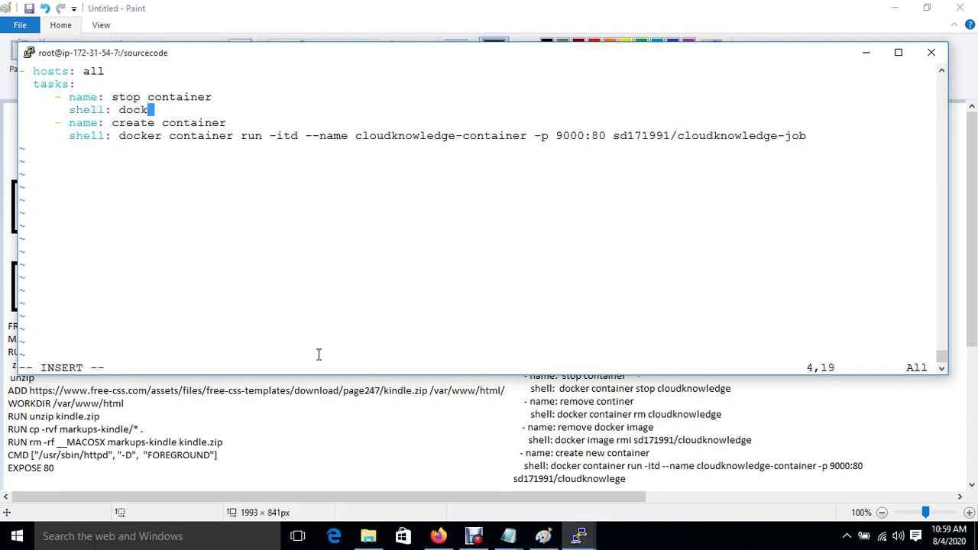
type("container s")
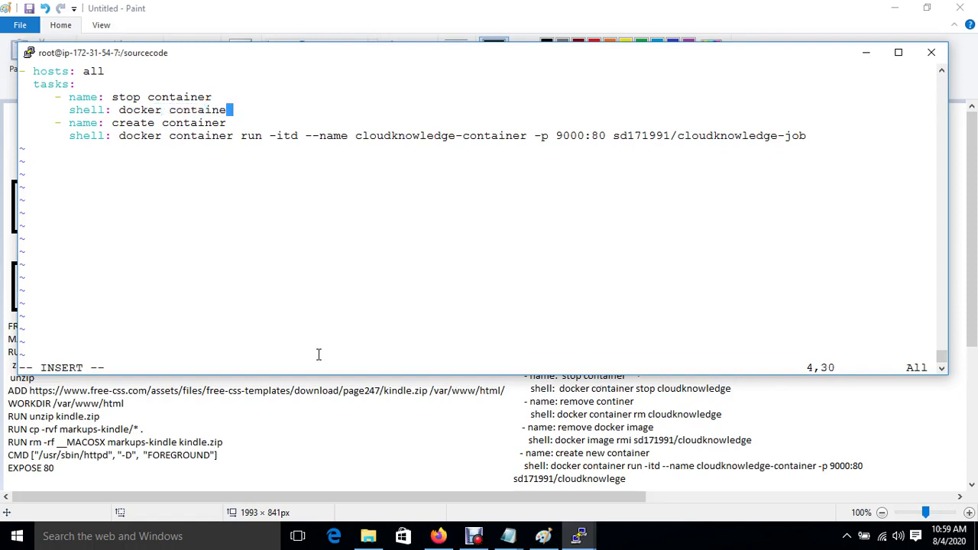